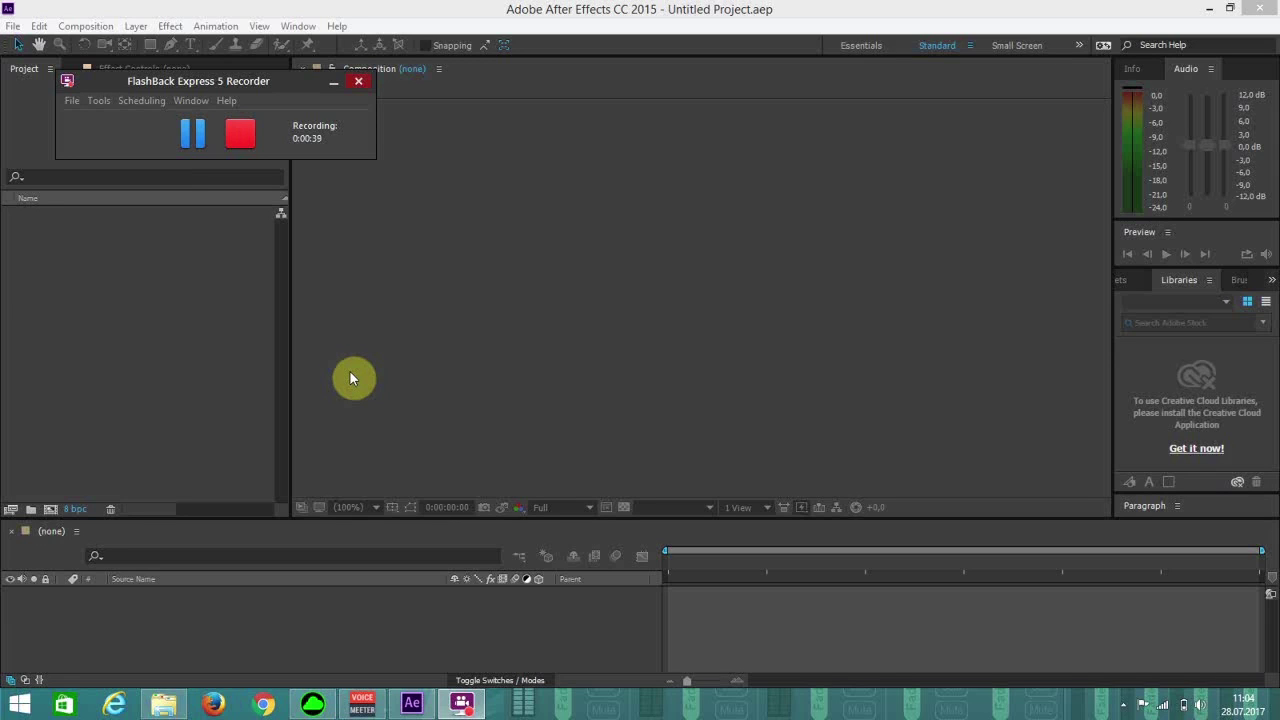
Create a new 1280 x 720 px composition at 30 fps, keeping the name Comp 1 and the 0:00:06:04 duration.
click(245, 228)
click(108, 26)
click(97, 44)
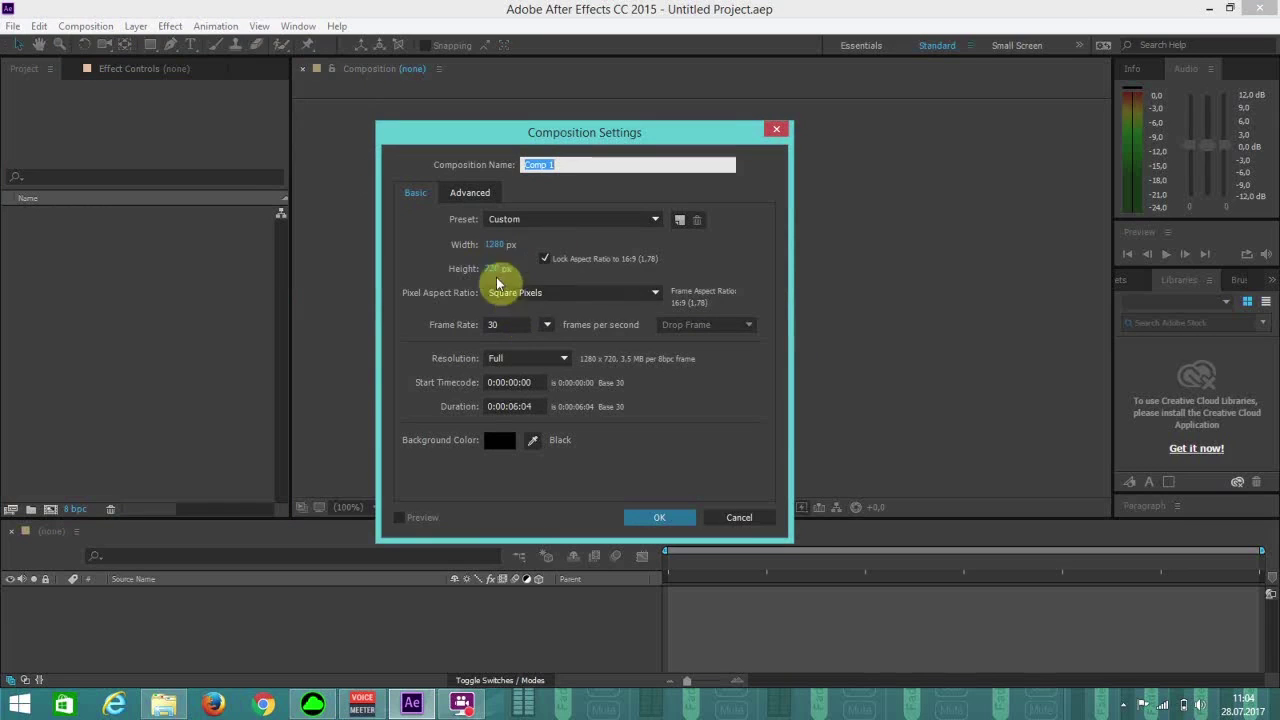
click(660, 518)
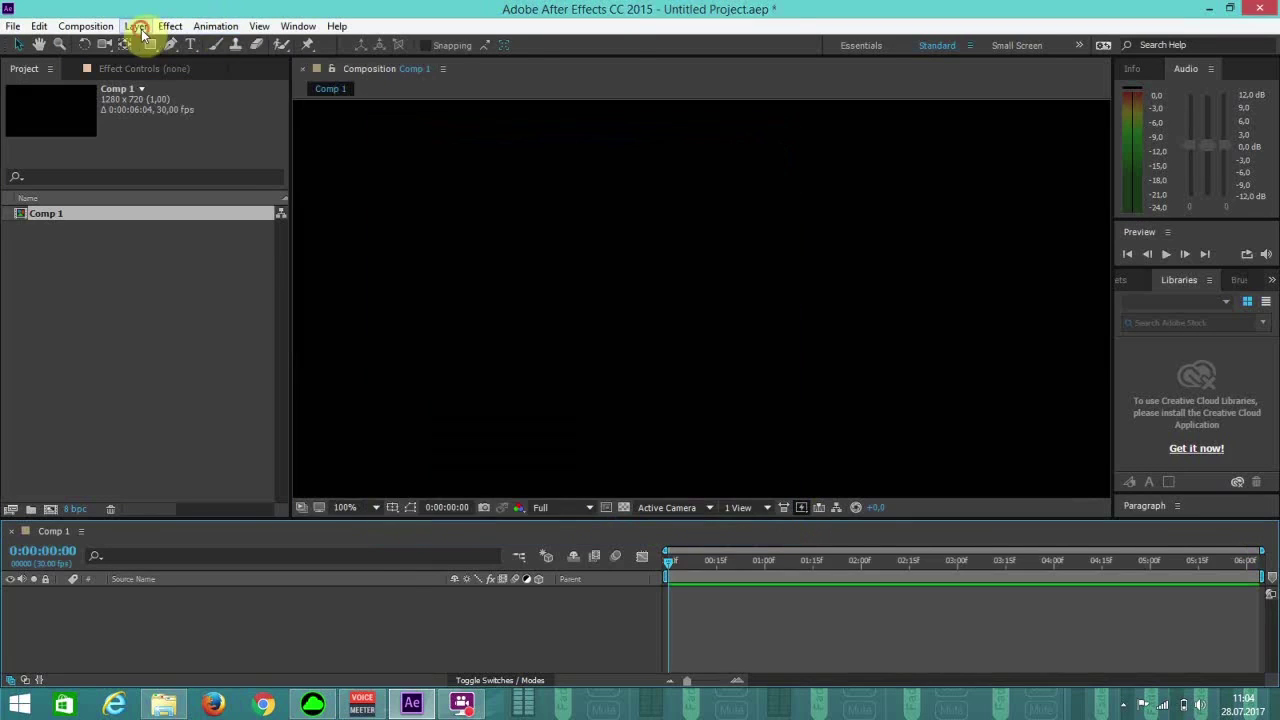
Add a composition-sized solid layer named Dark Gray Solid 1 and apply the Video Copilot Element effect to it.
click(136, 26)
mouse_move(290, 46)
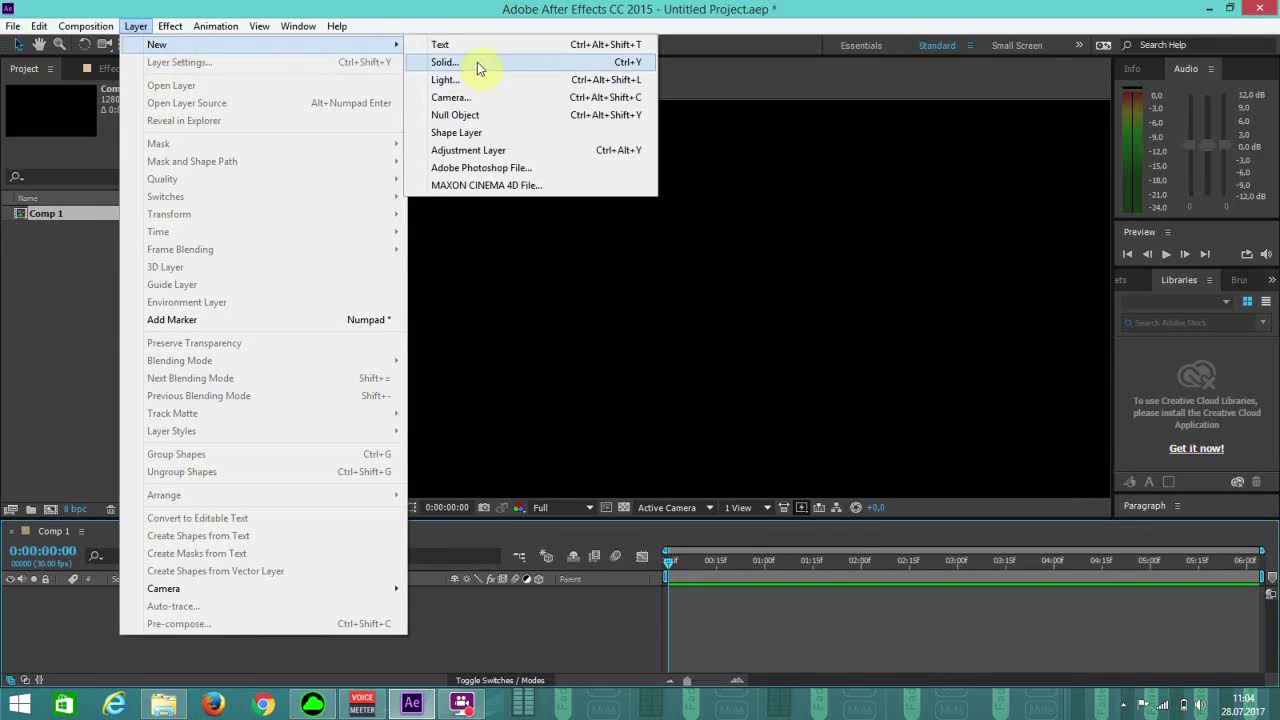
click(477, 62)
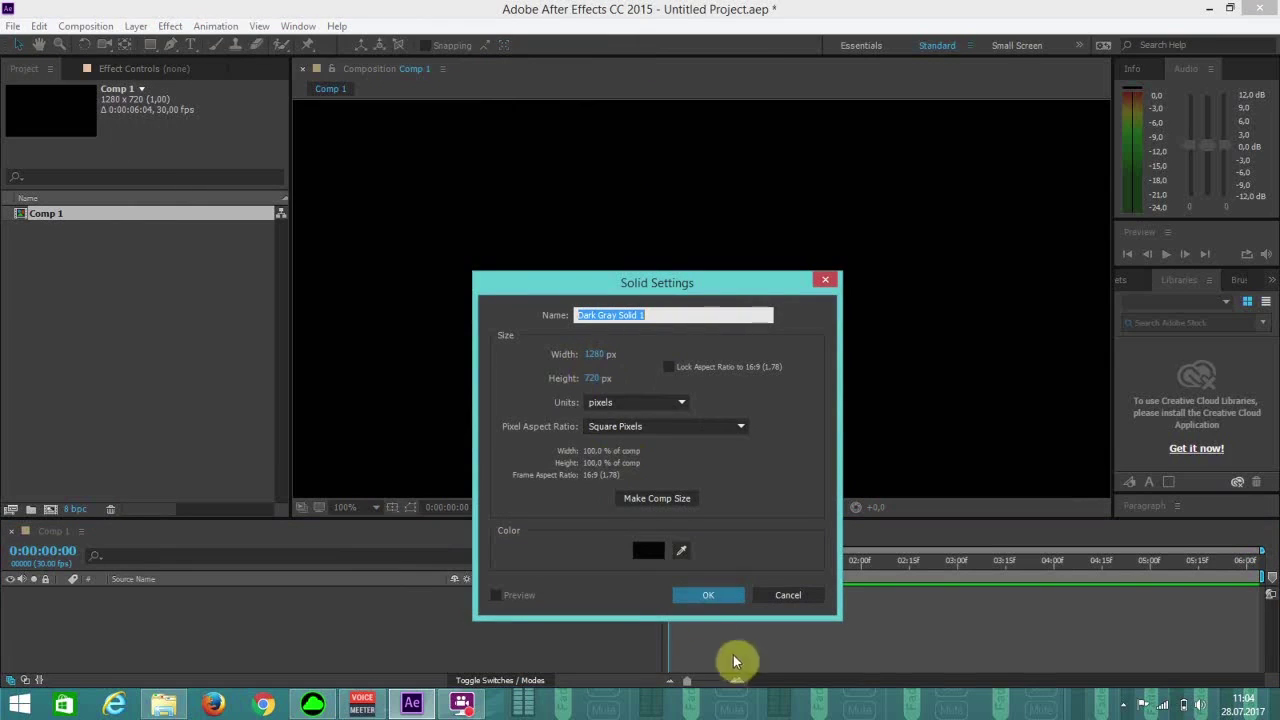
click(706, 595)
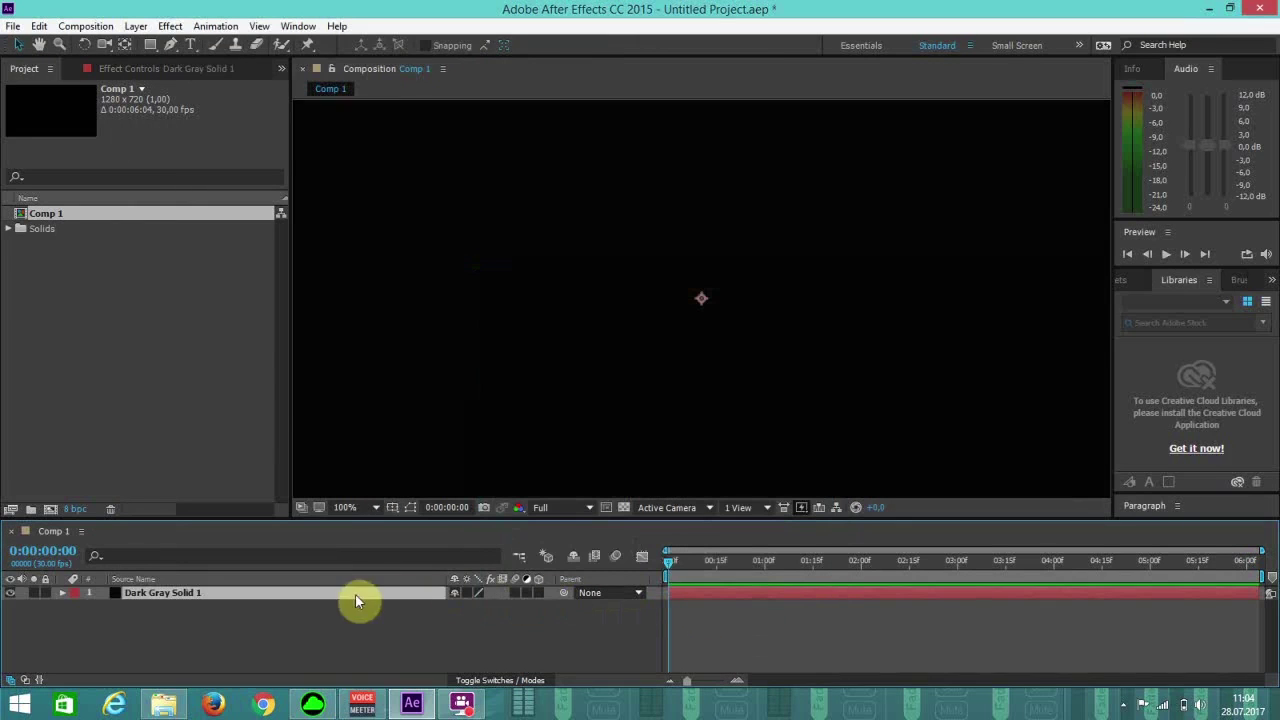
click(170, 26)
mouse_move(403, 370)
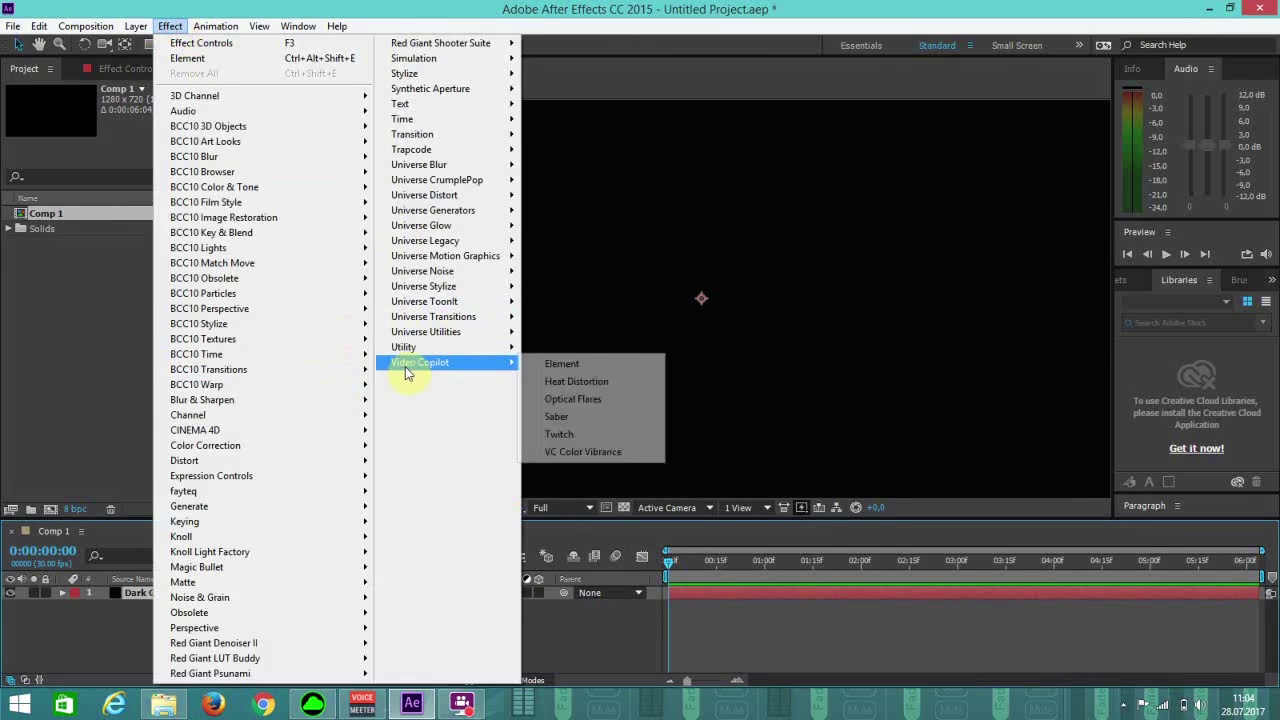
click(568, 365)
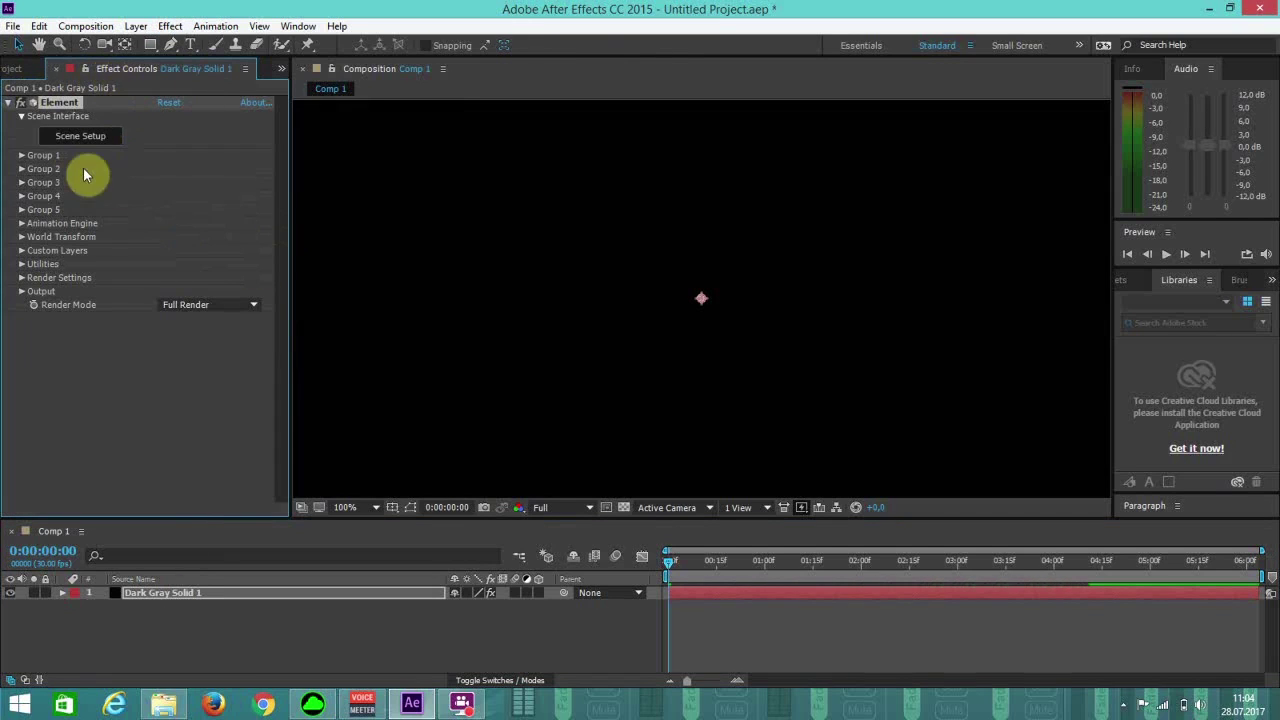
Set the replicator shape of Element's Group 1 to Plane.
click(21, 157)
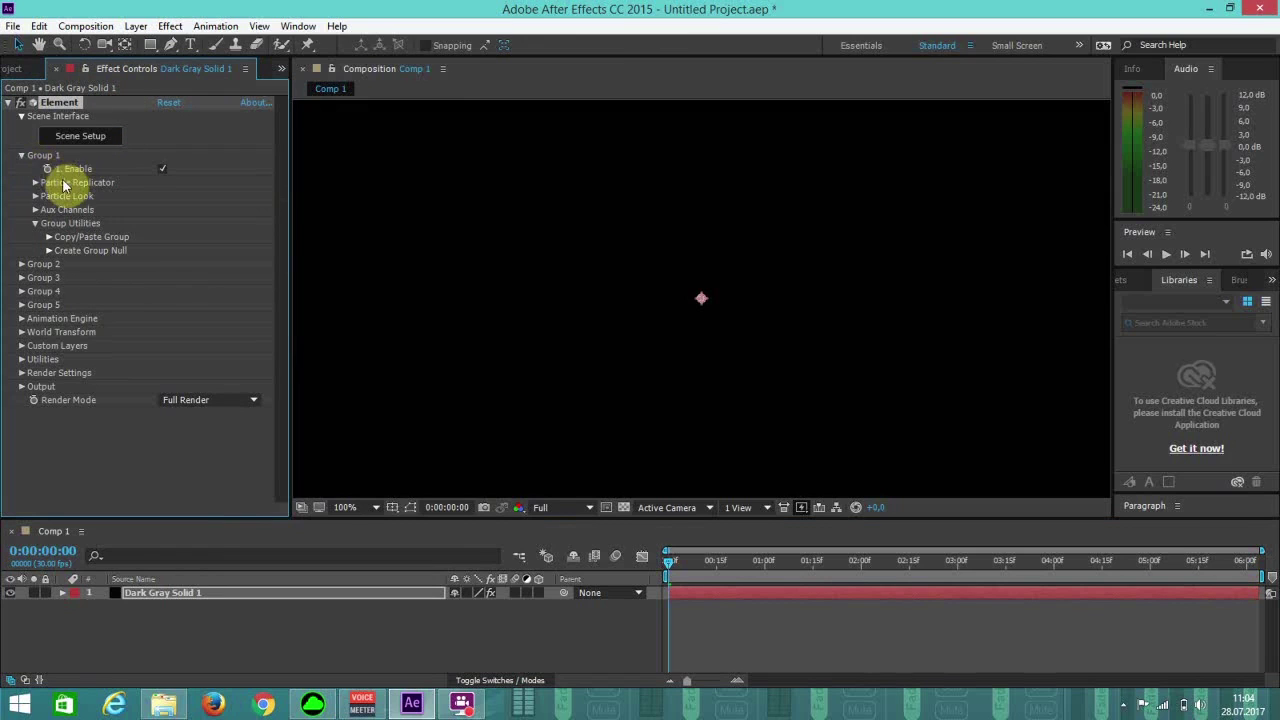
click(35, 184)
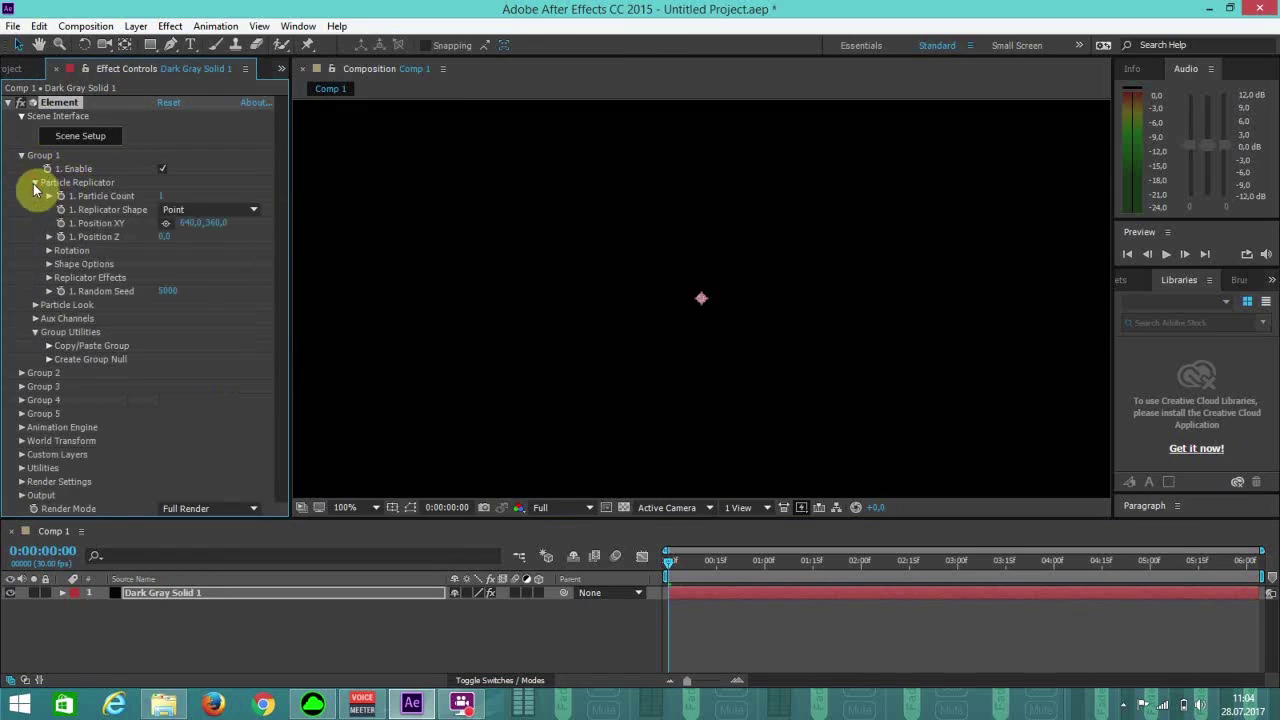
click(194, 209)
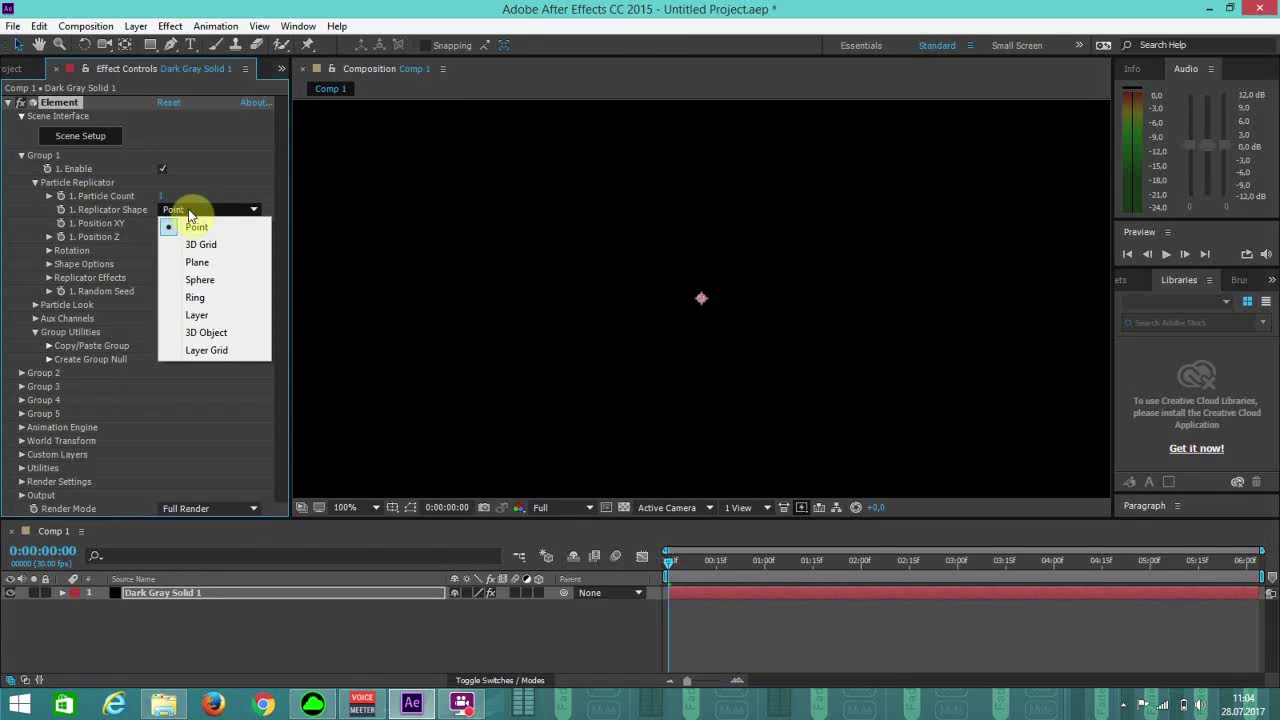
click(213, 264)
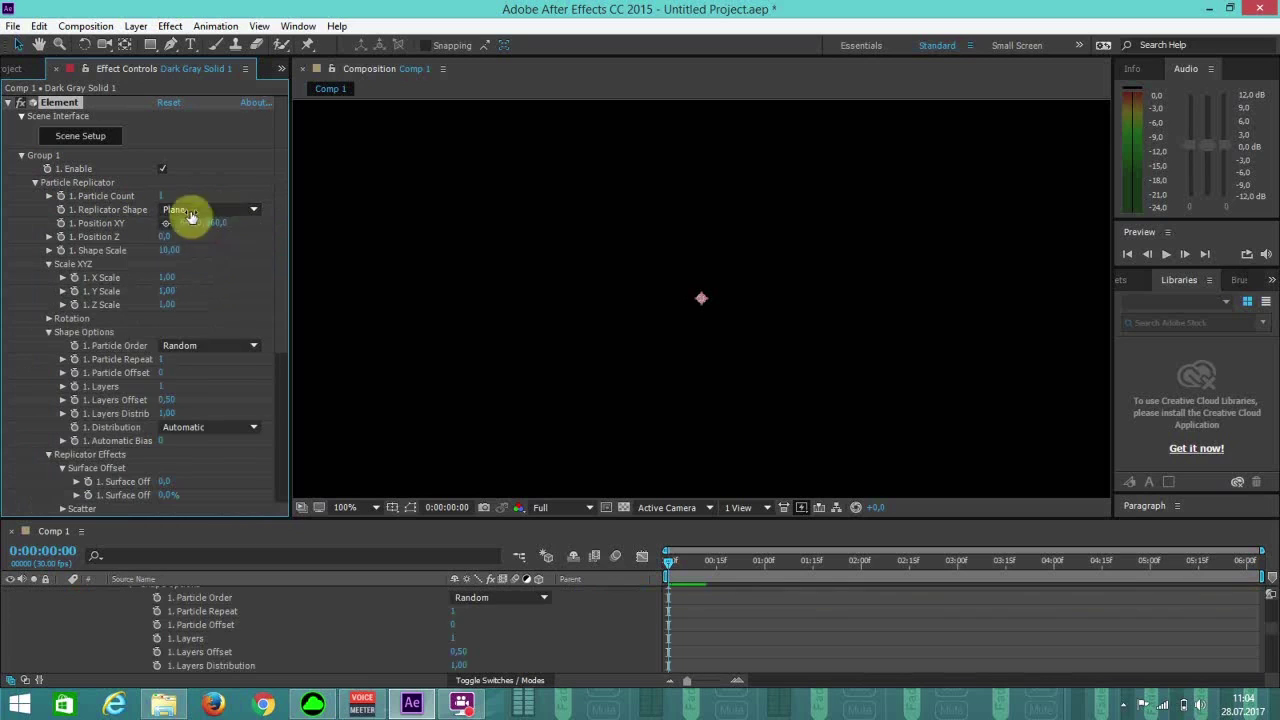
Open Element's Scene Setup and add the Mech_Surface_01 model from the Mech folder of Motion_Design_2.
click(99, 136)
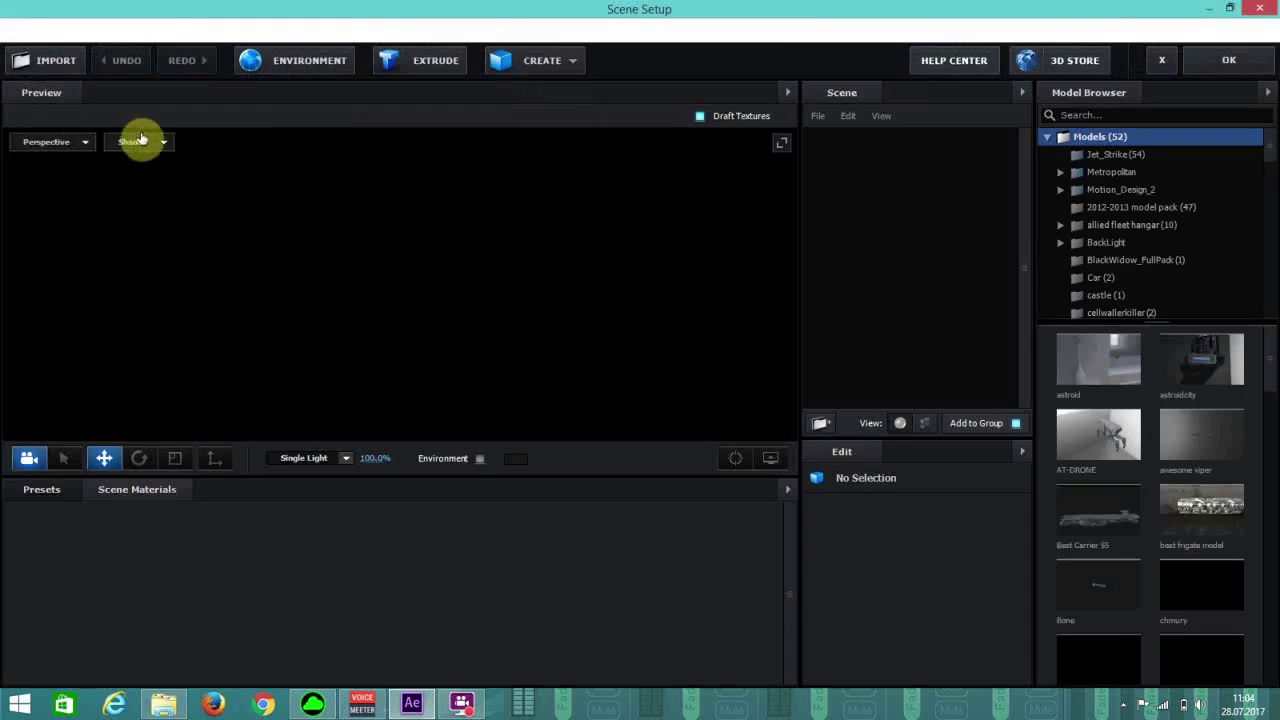
double_click(1140, 192)
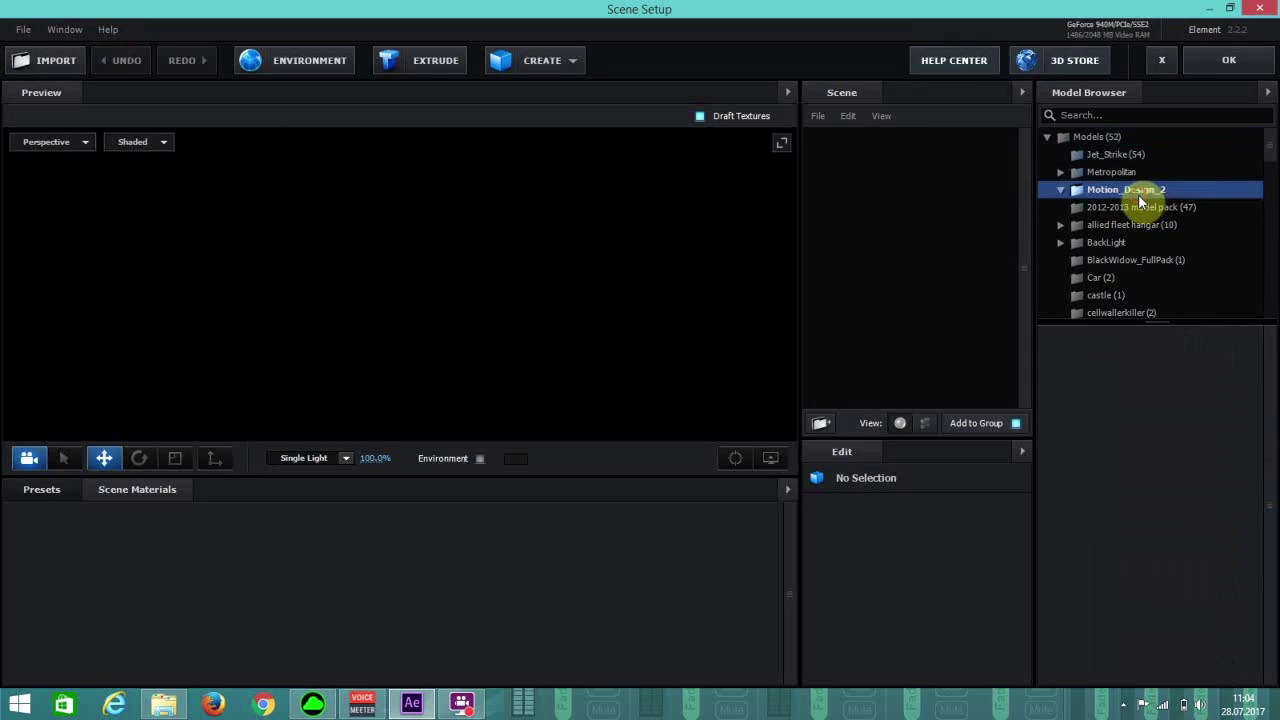
scroll(1142, 245, down, 1)
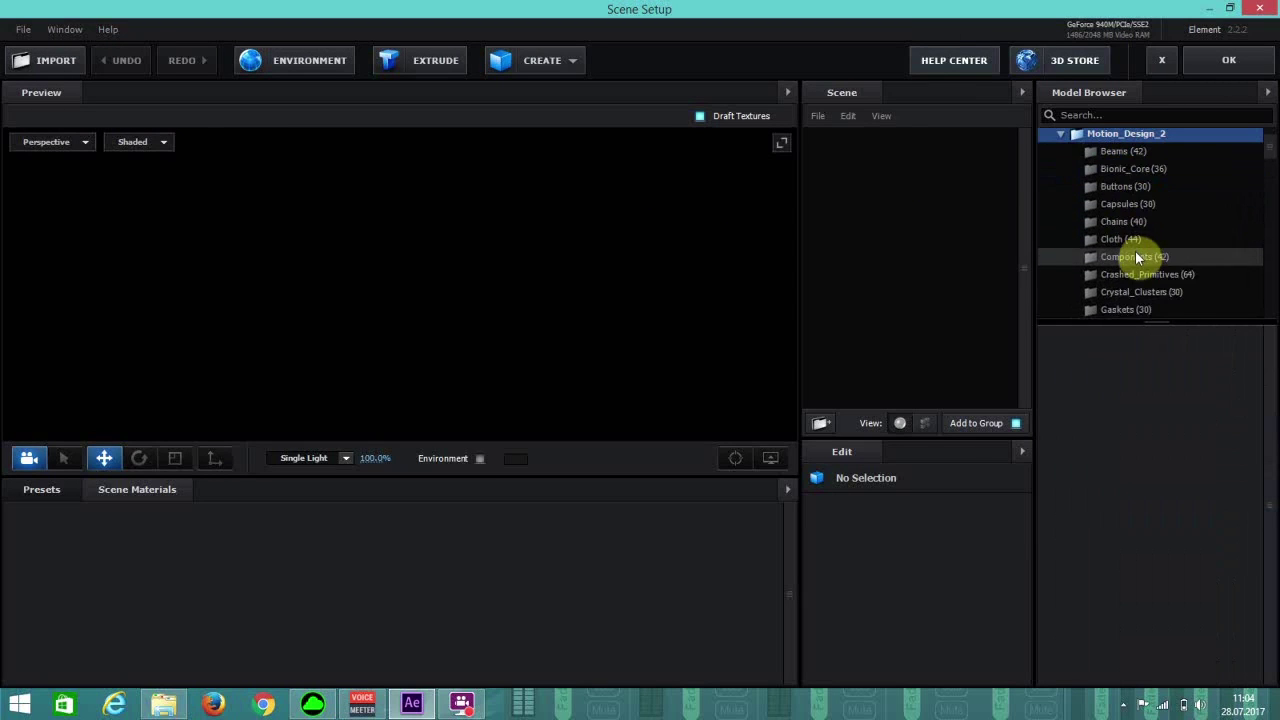
click(1136, 256)
scroll(1140, 256, down, 1)
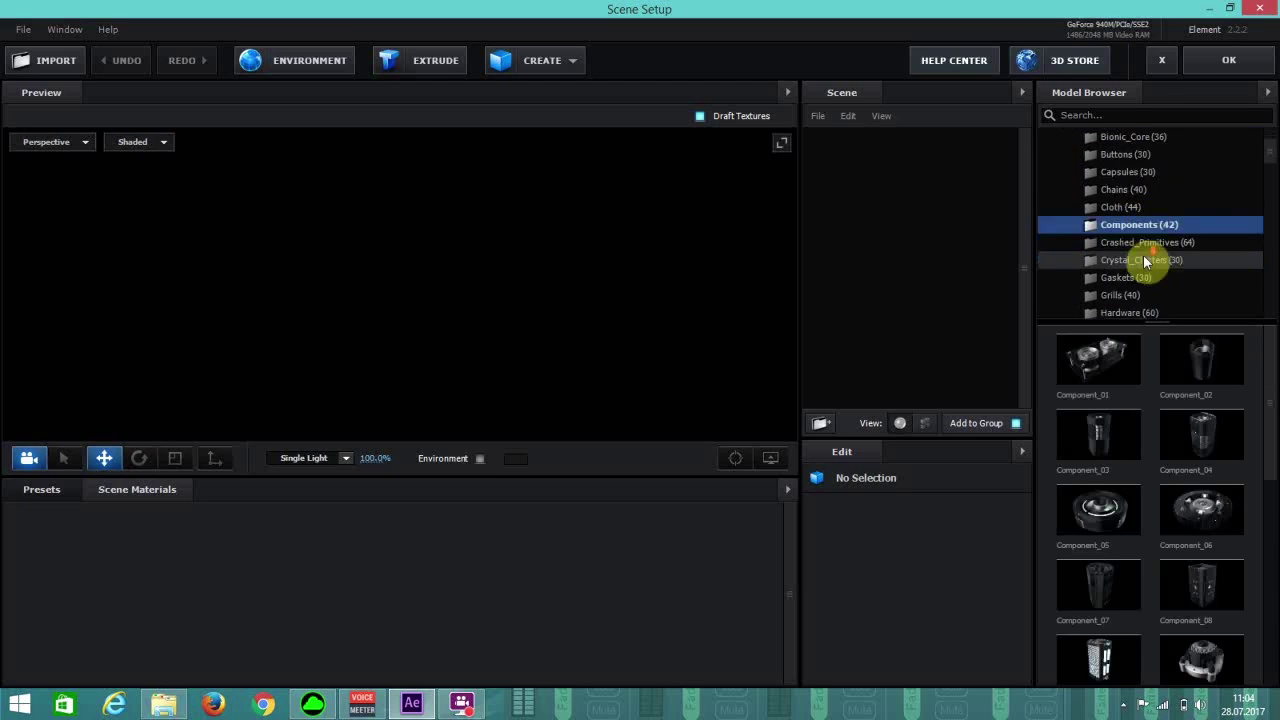
scroll(1146, 250, down, 2)
scroll(1147, 248, up, 2)
scroll(1257, 374, down, 1)
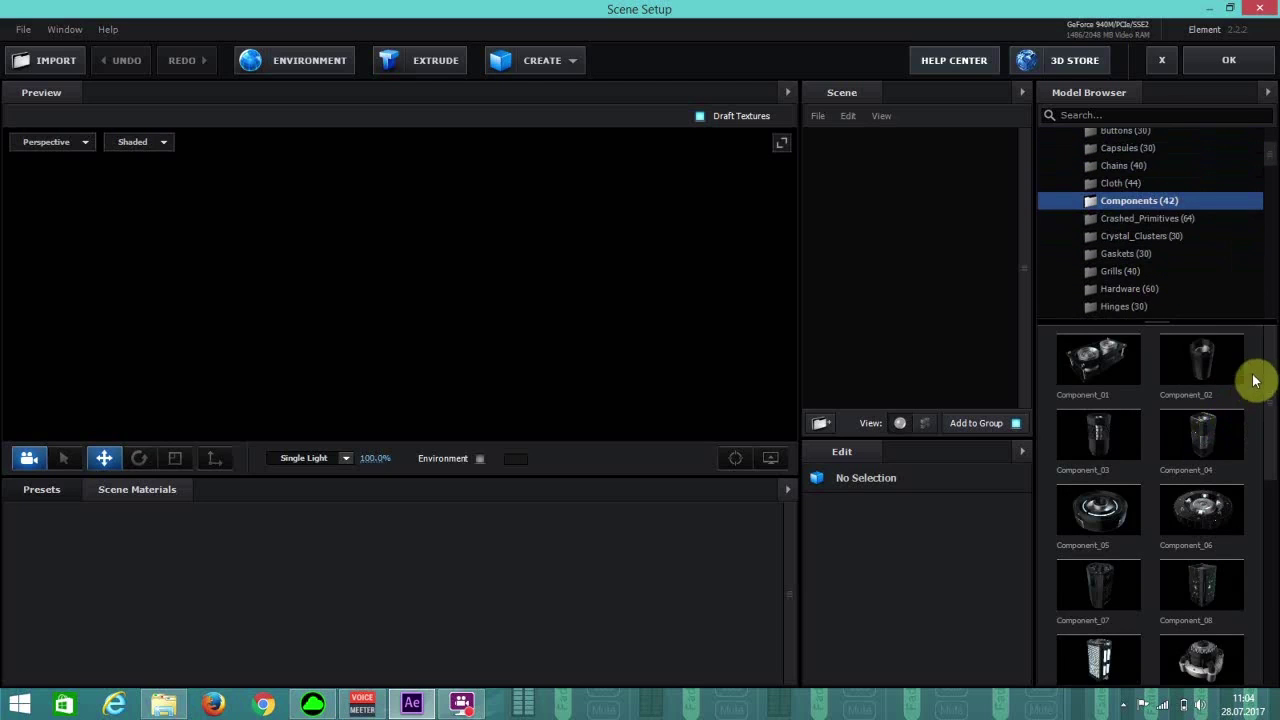
scroll(1185, 292, down, 1)
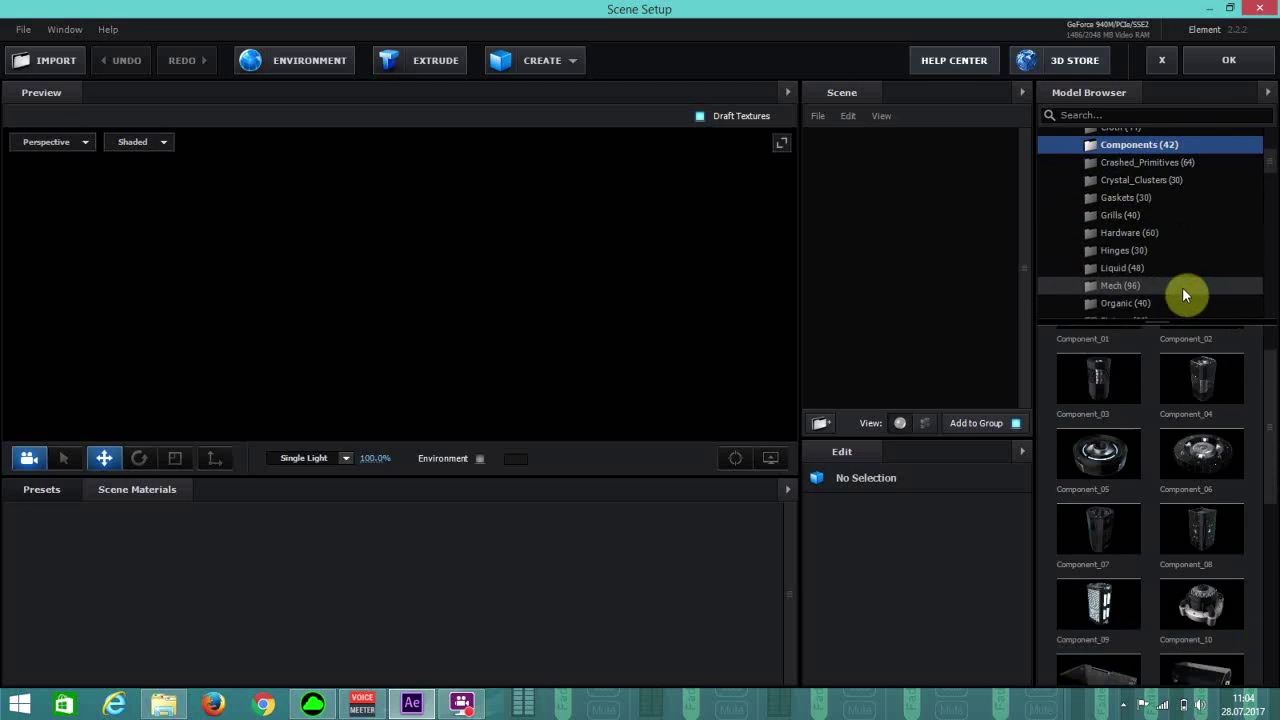
click(1183, 288)
drag(1266, 366, 1202, 406)
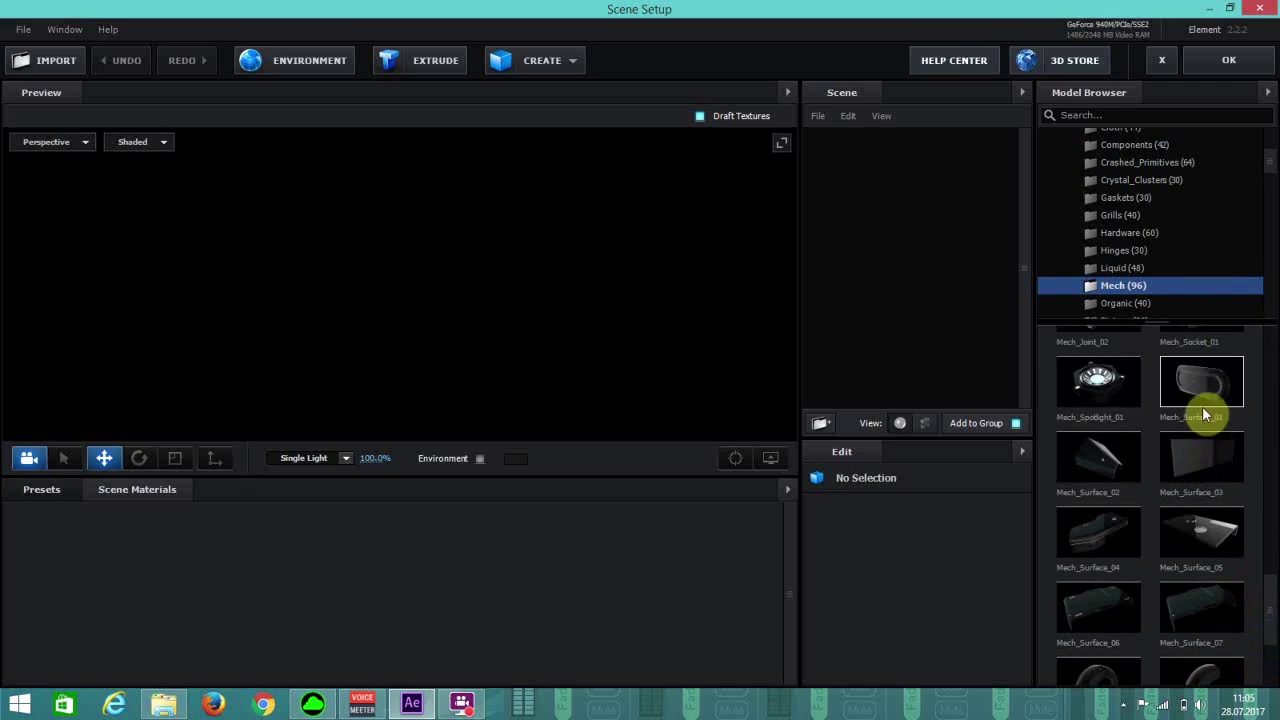
click(1206, 386)
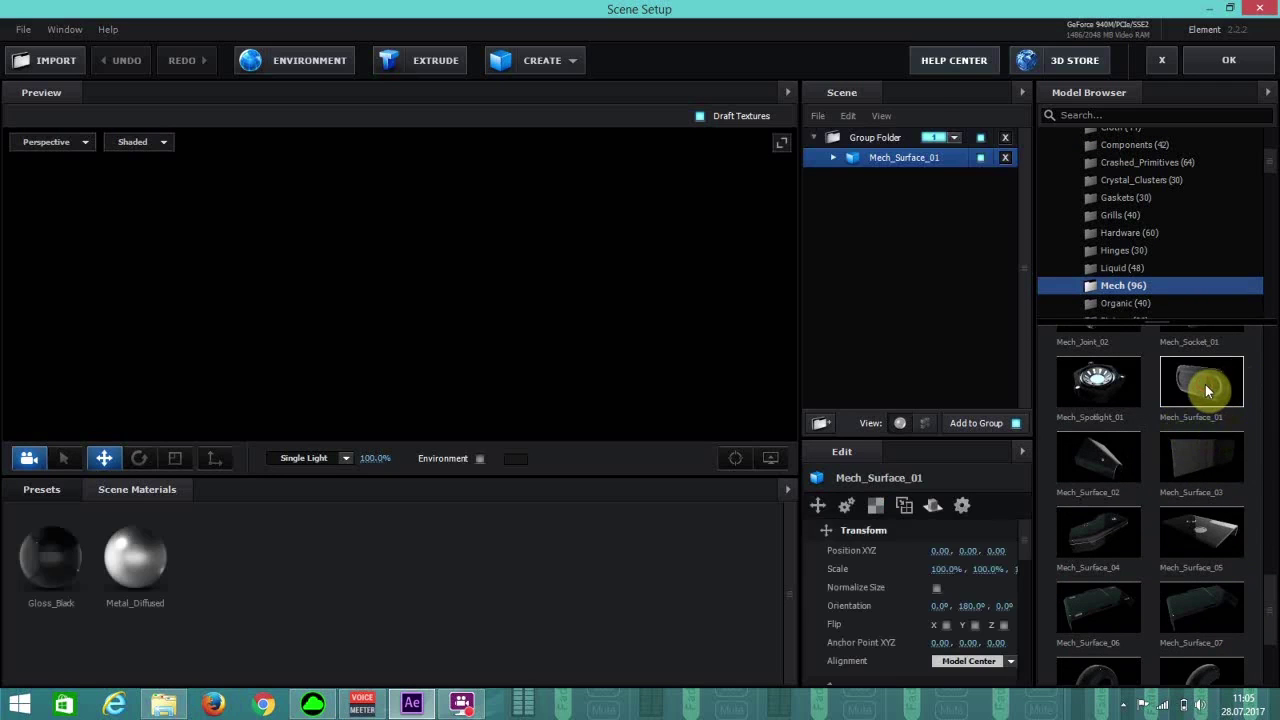
Set the X orientation of Mech_Surface_01 to 90° so that the part lies flat.
click(940, 608)
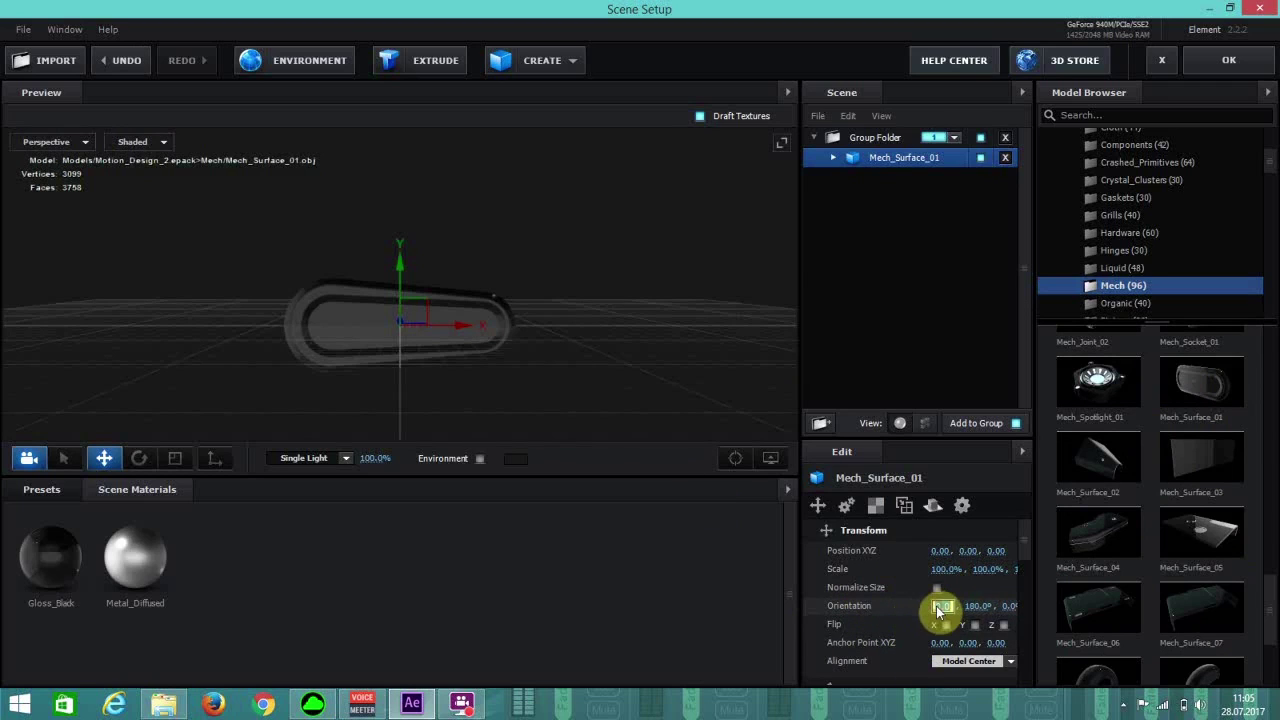
text(90)
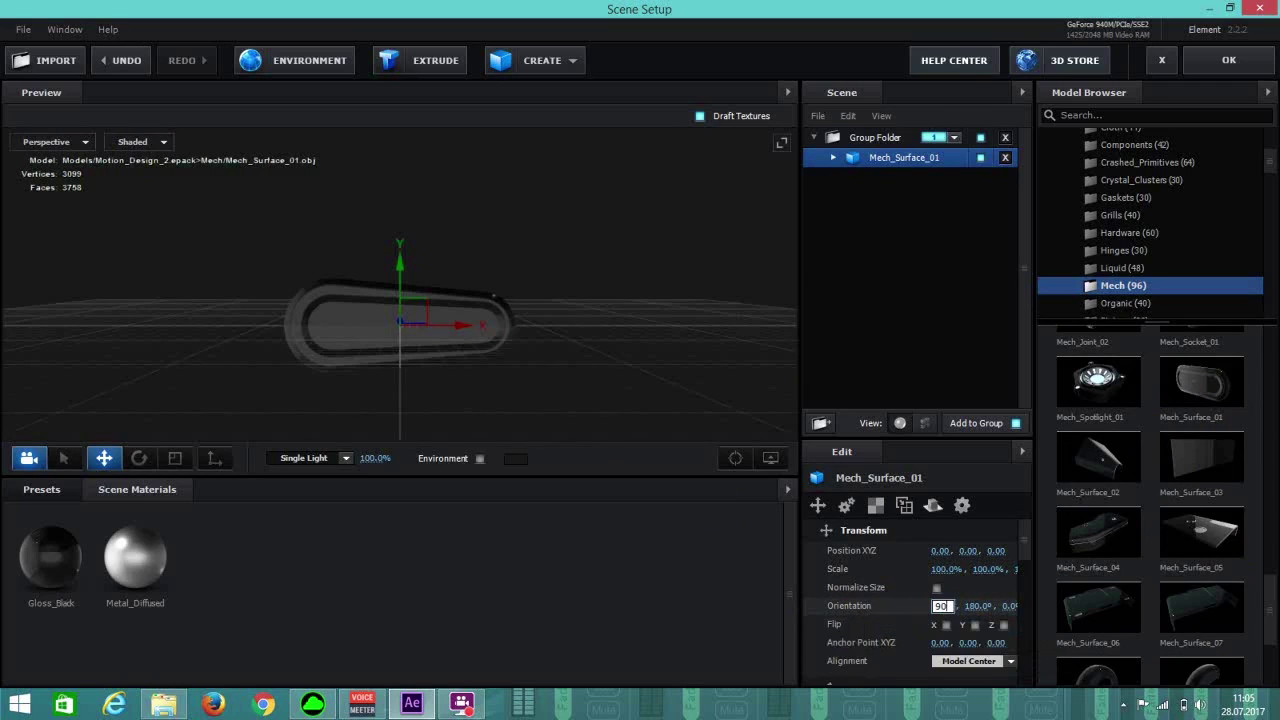
key(Return)
drag(420, 388, 414, 406)
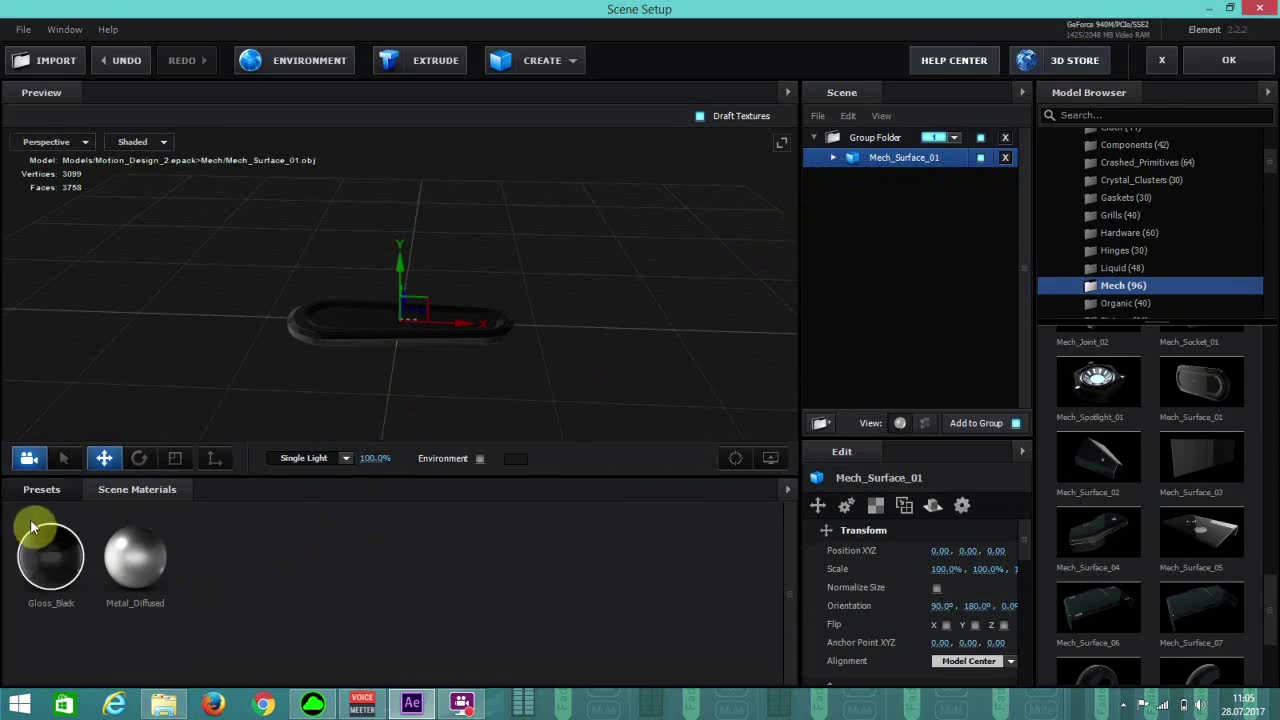
Apply a dark grey grunge material from the Pro_Shaders_2 Plastic presets to the Mech_Surface_01 model.
click(37, 490)
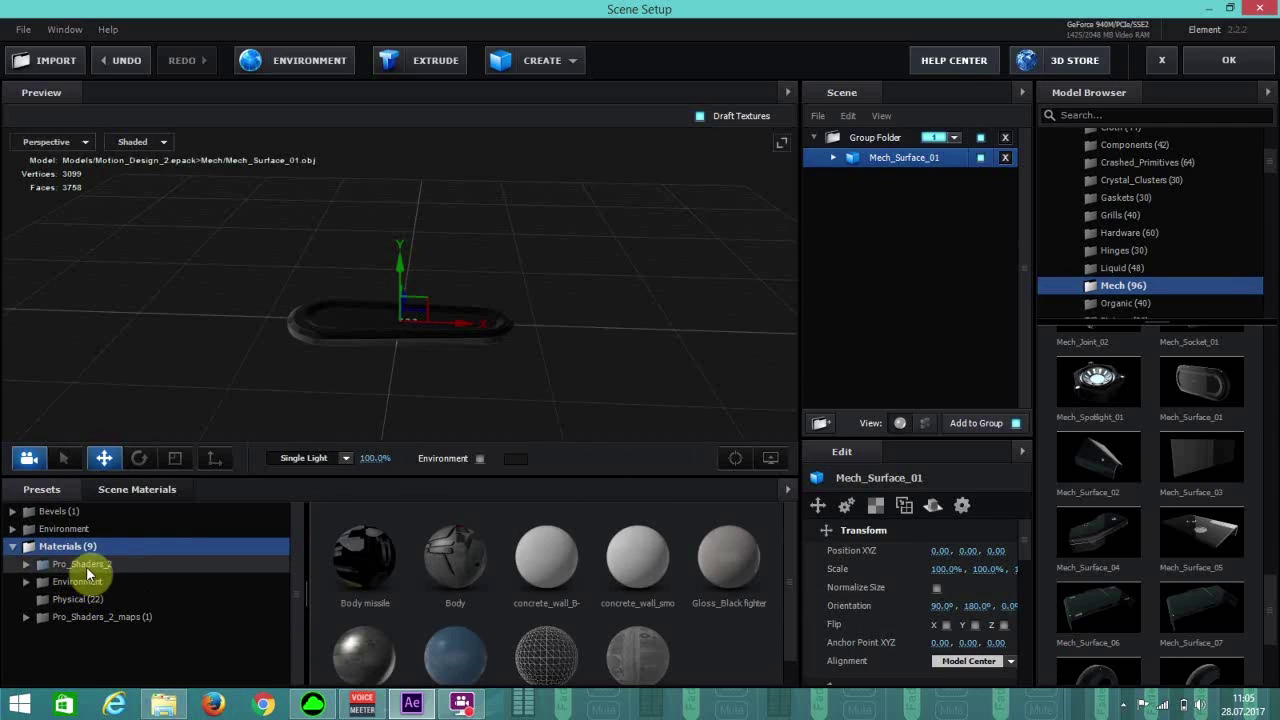
double_click(87, 569)
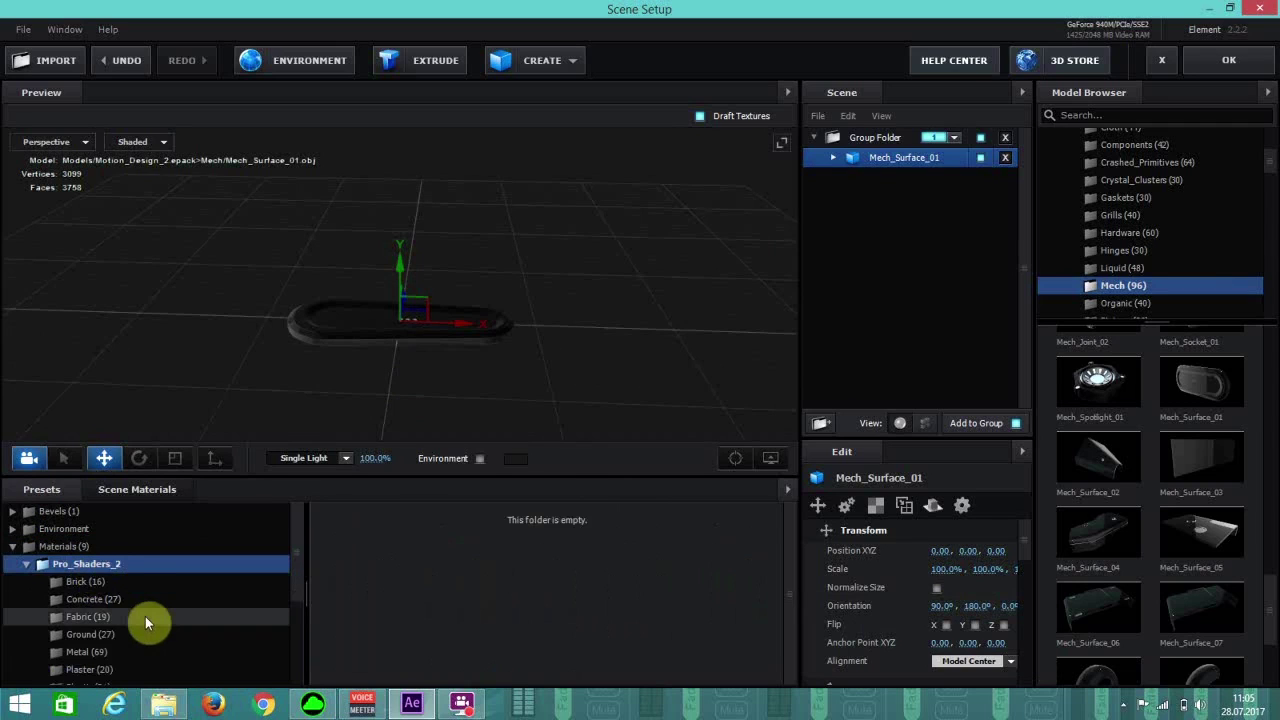
scroll(145, 616, down, 1)
scroll(93, 605, down, 1)
click(115, 576)
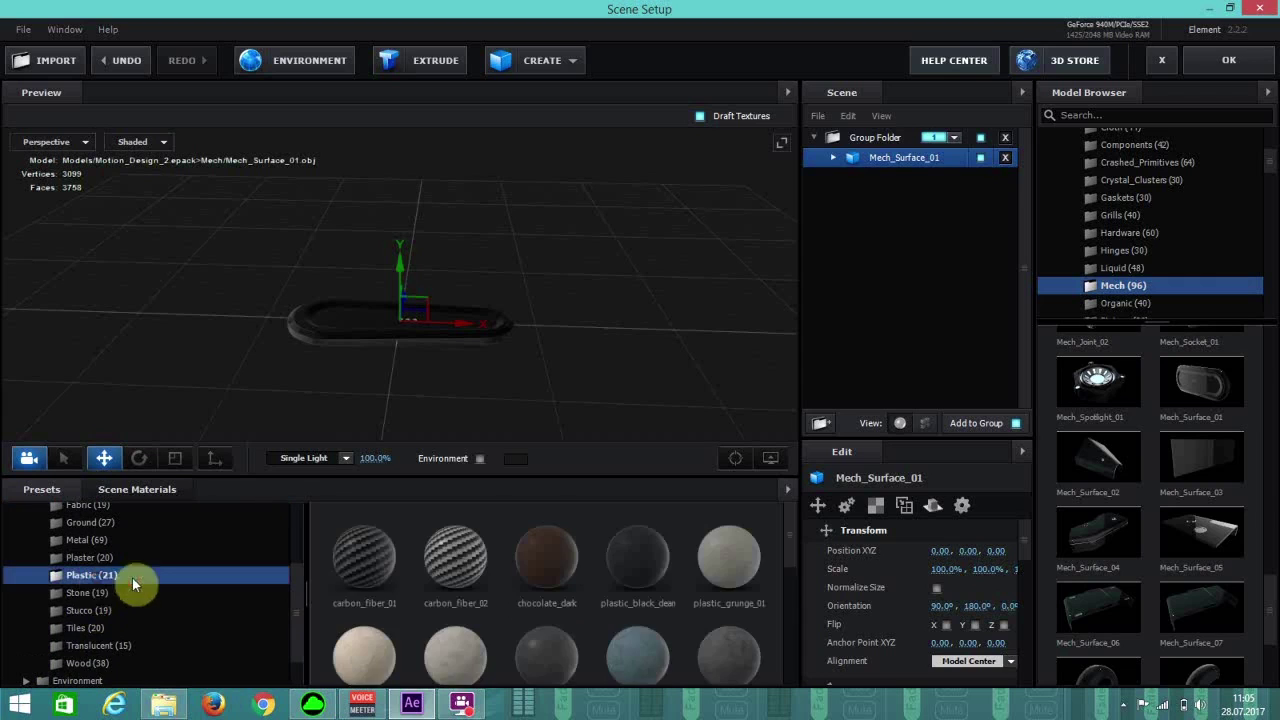
drag(573, 568, 352, 326)
click(733, 459)
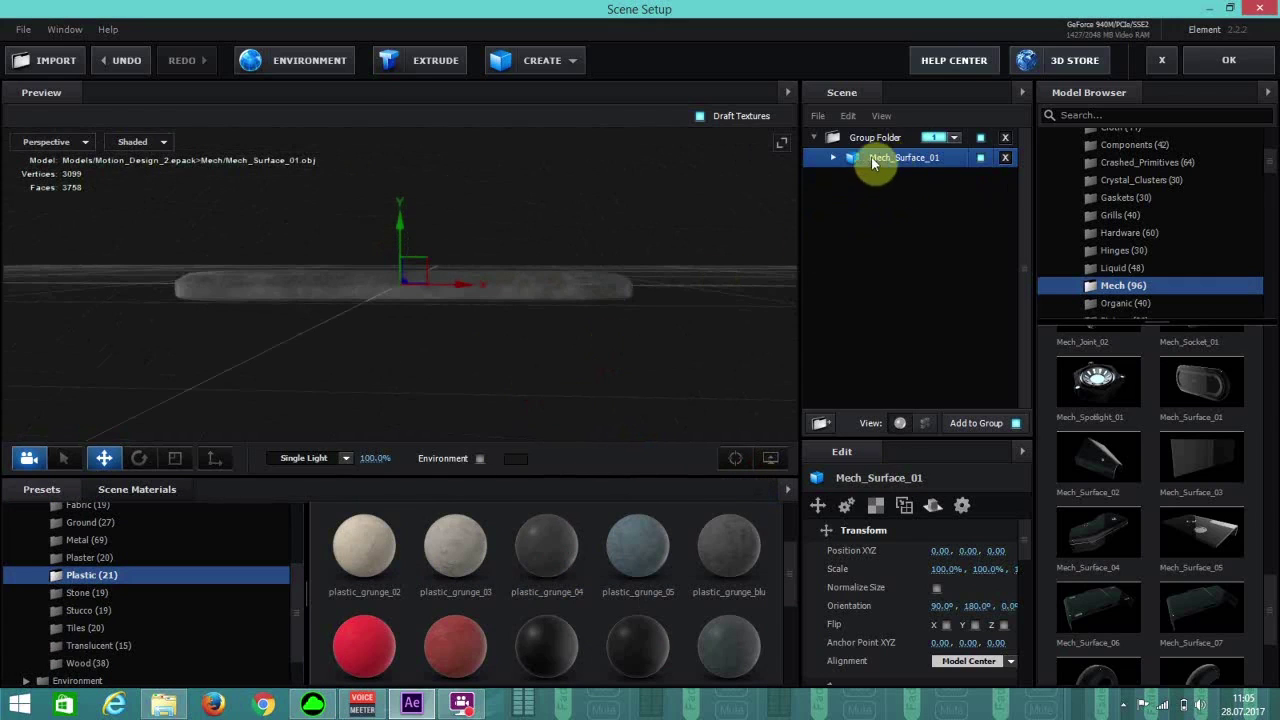
Duplicate Mech_Surface_01 and move the copy down to a Y position of about -0.04.
drag(558, 272, 404, 346)
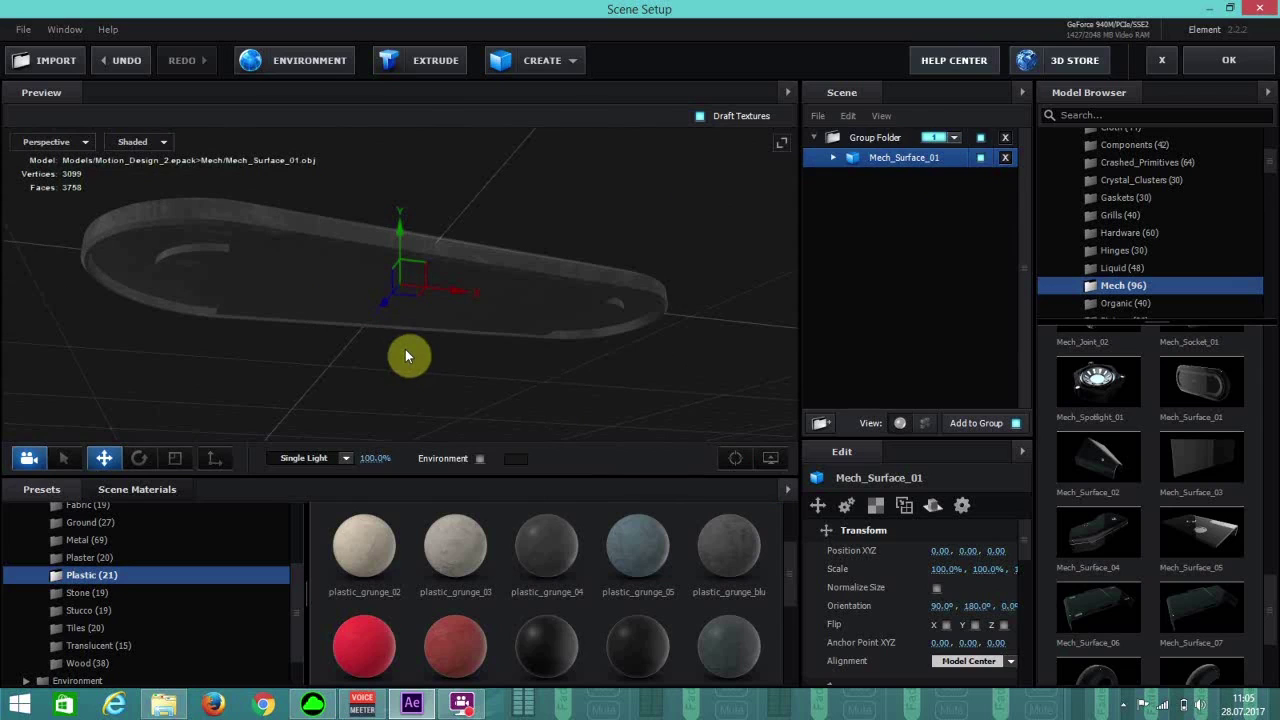
click(409, 357)
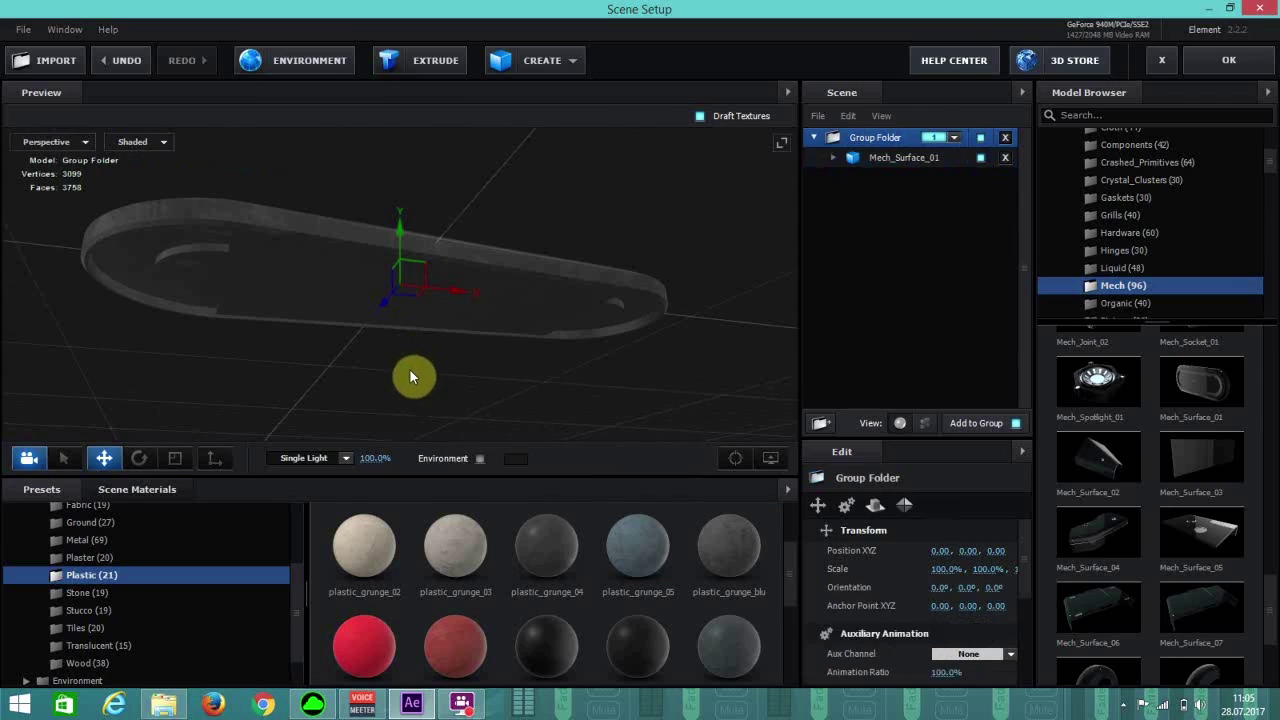
click(872, 158)
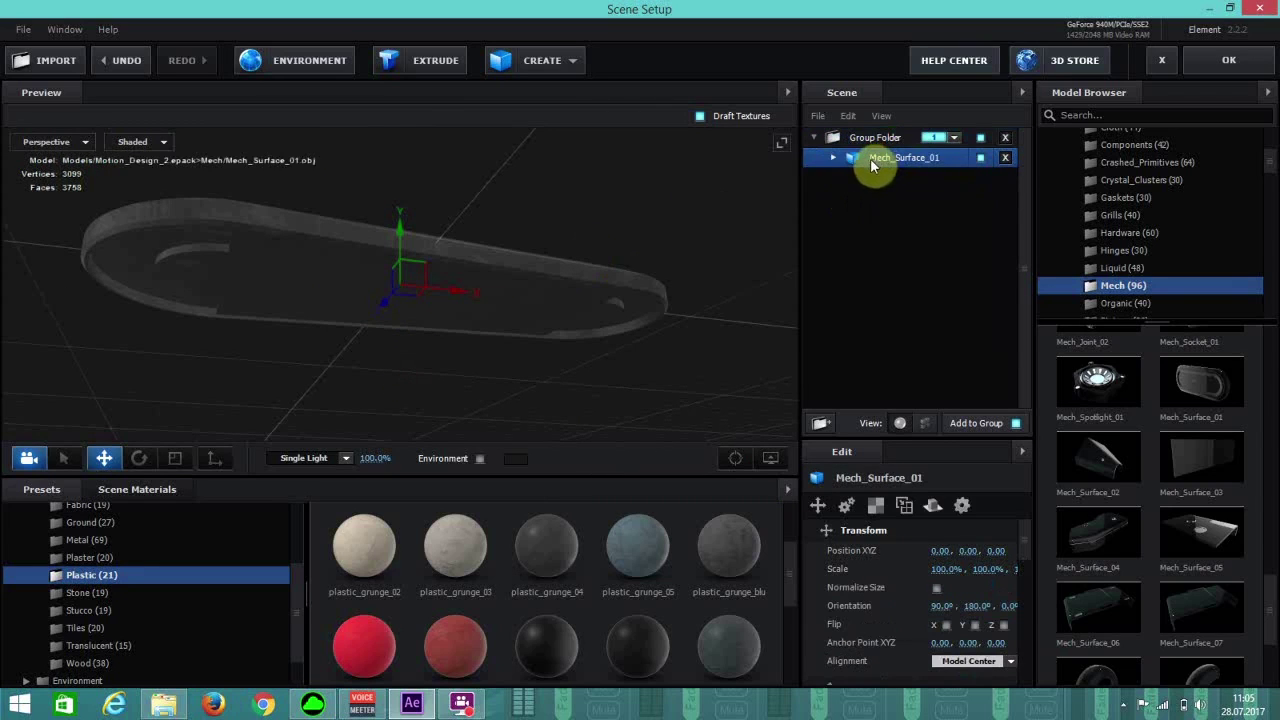
key(ctrl+d)
drag(523, 289, 453, 320)
drag(402, 222, 400, 237)
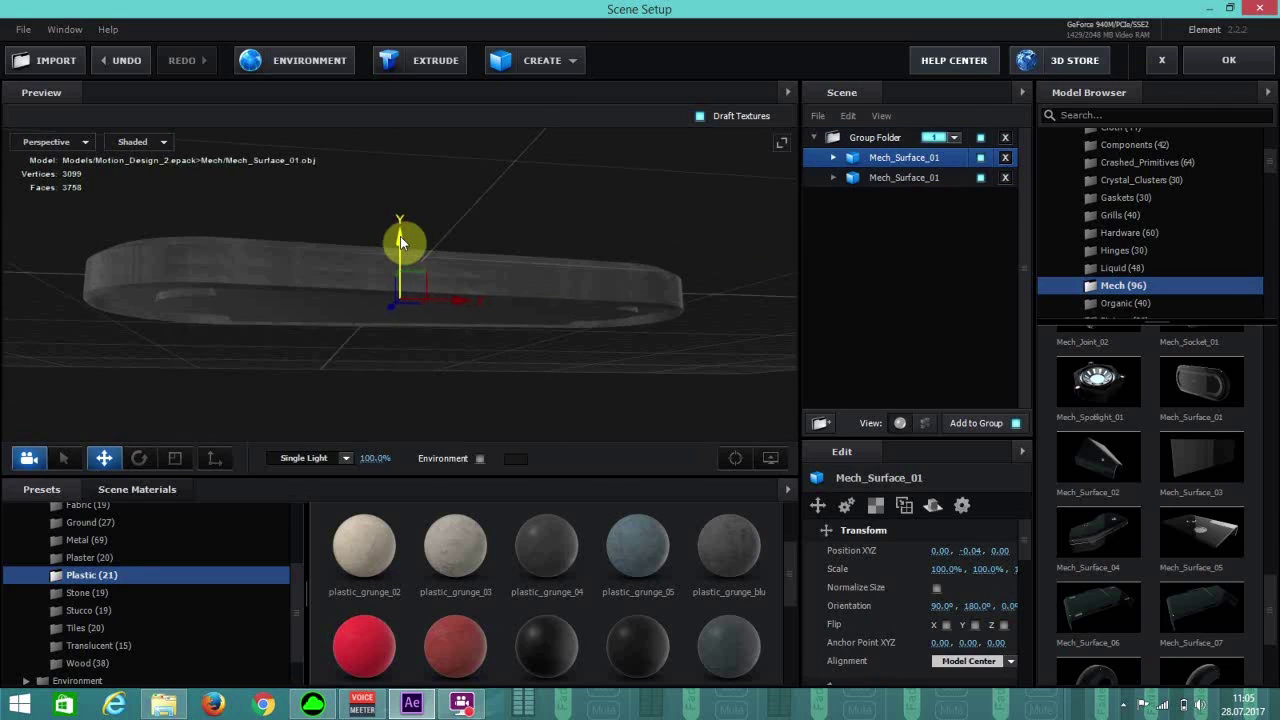
Scale the duplicated Mech_Surface_01 to 98% and raise it to a Y position of about -0.03.
drag(414, 360, 391, 337)
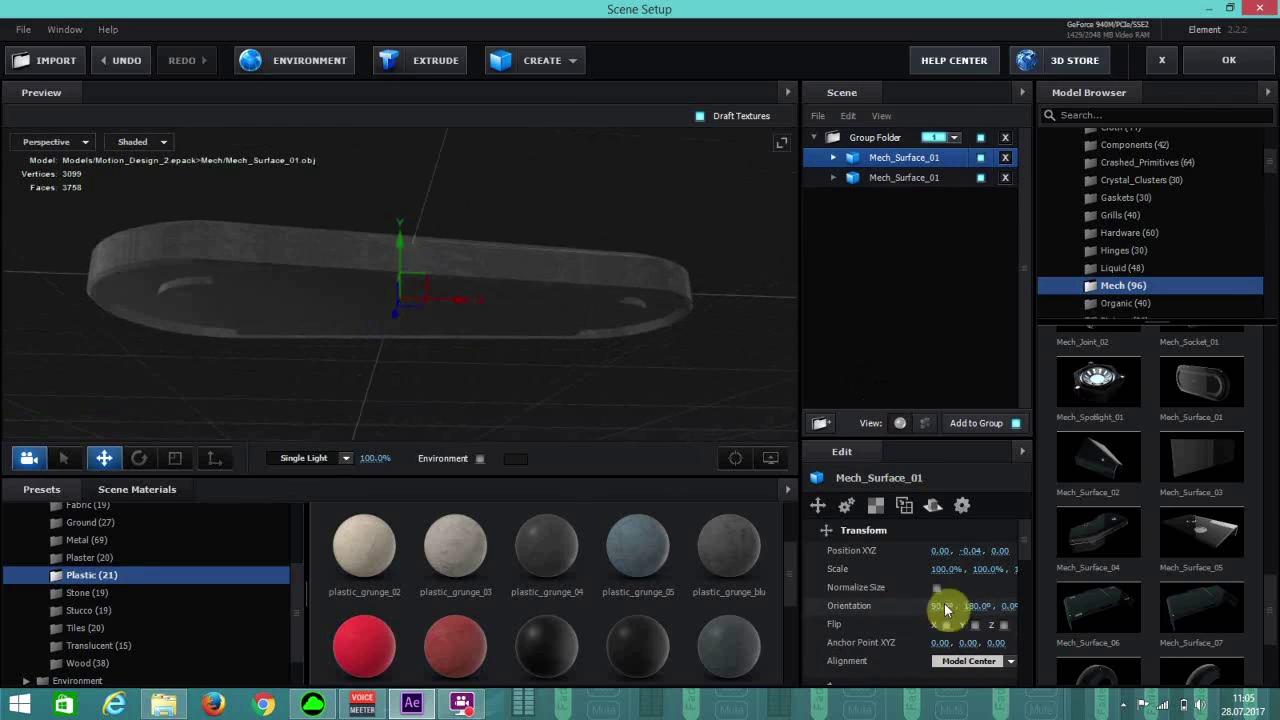
drag(943, 568, 938, 568)
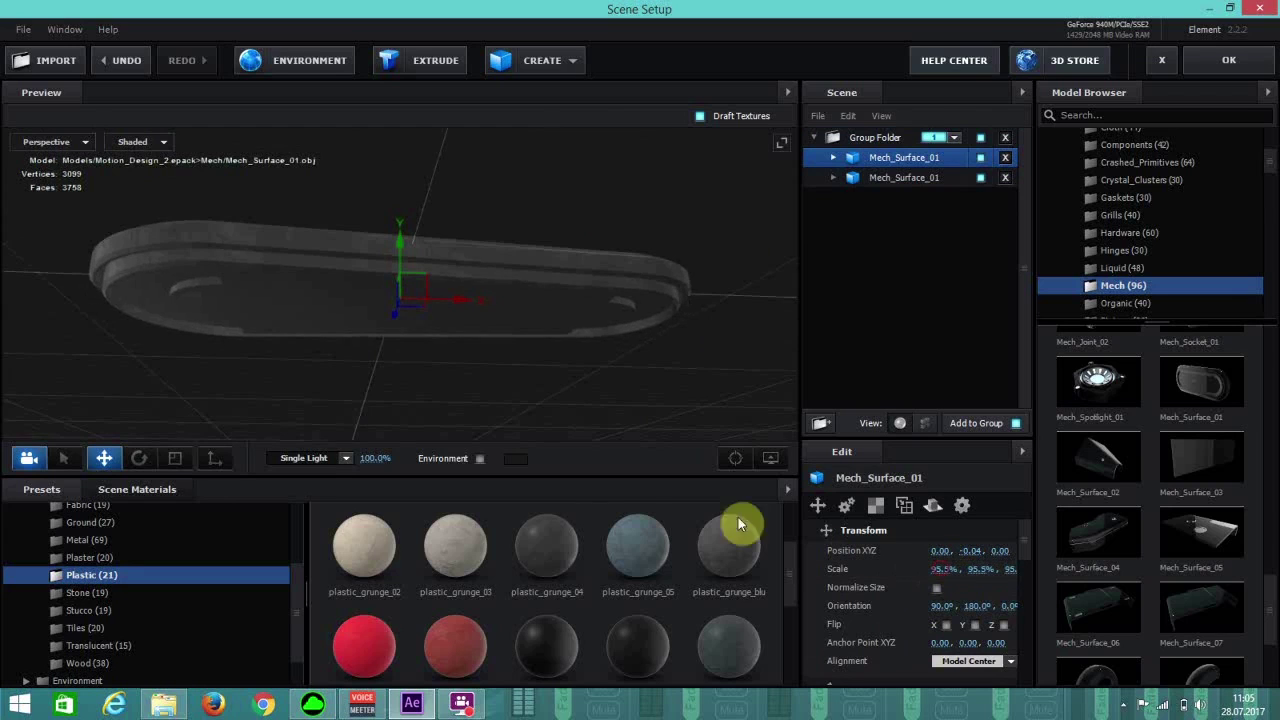
drag(551, 431, 557, 403)
drag(398, 252, 401, 248)
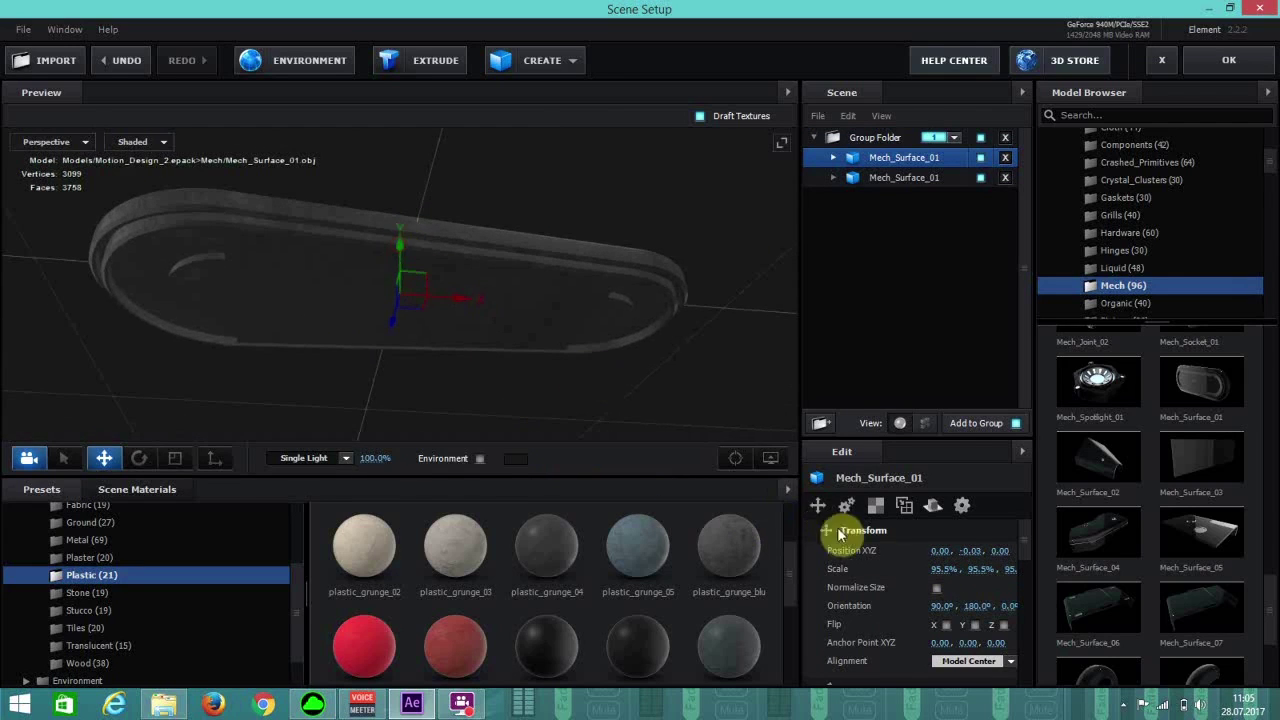
drag(932, 570, 938, 570)
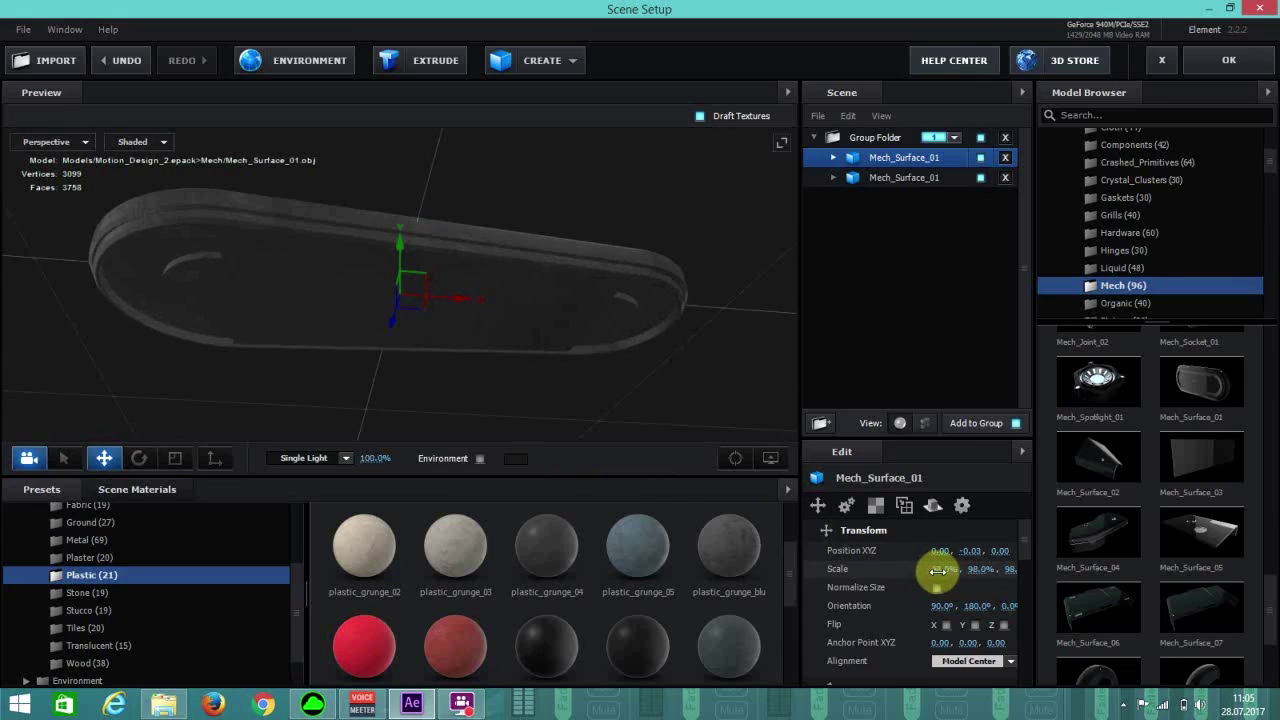
click(411, 282)
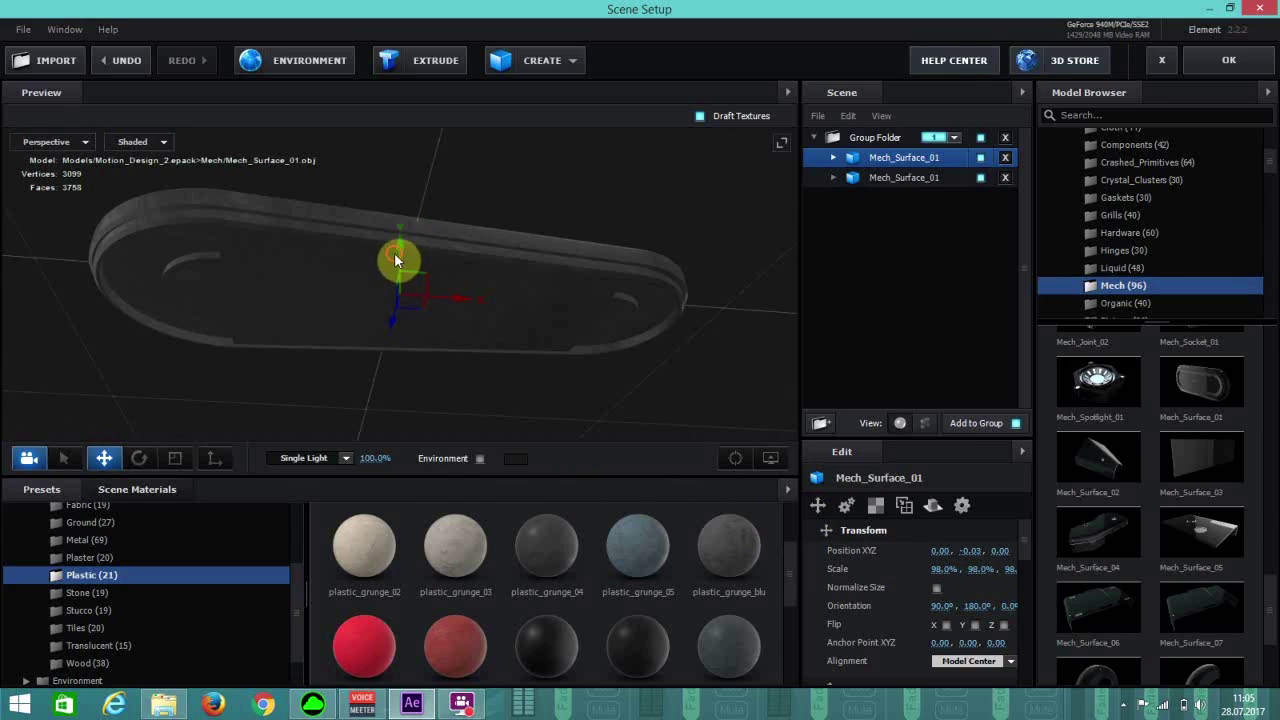
Raise the duplicated Mech_Surface_01 to a Y position of about -0.01.
click(396, 252)
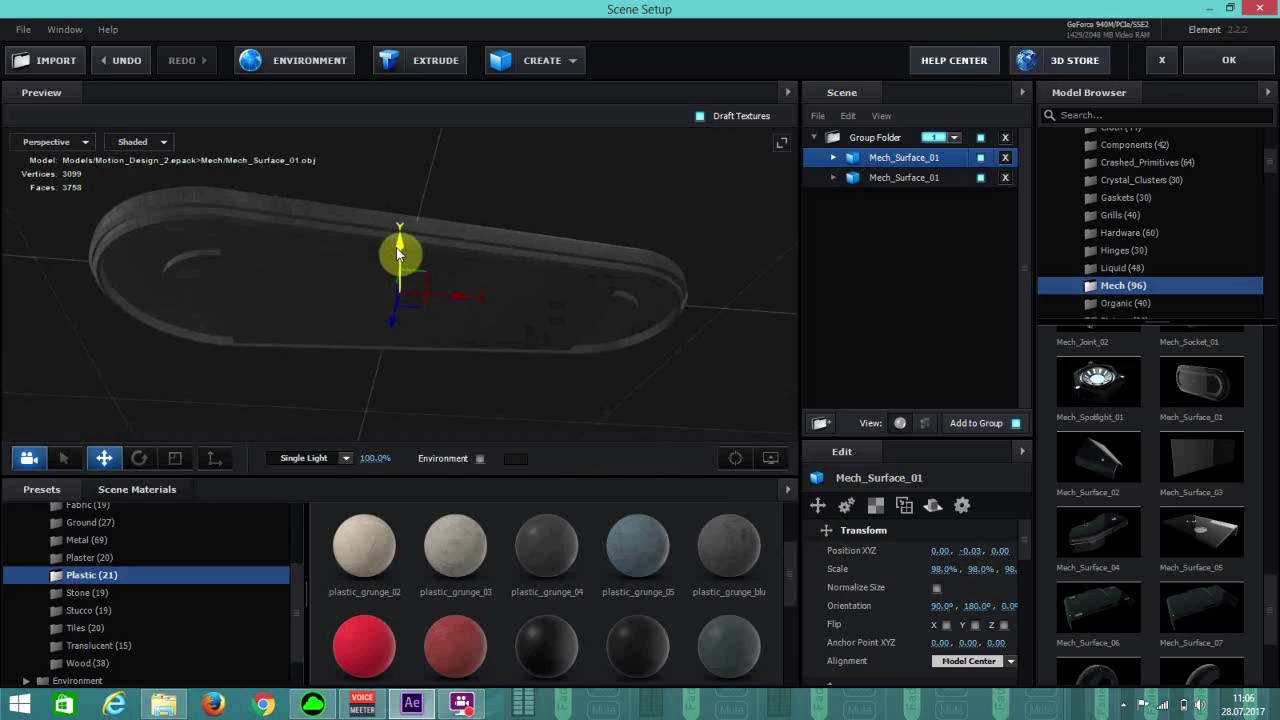
drag(397, 252, 400, 249)
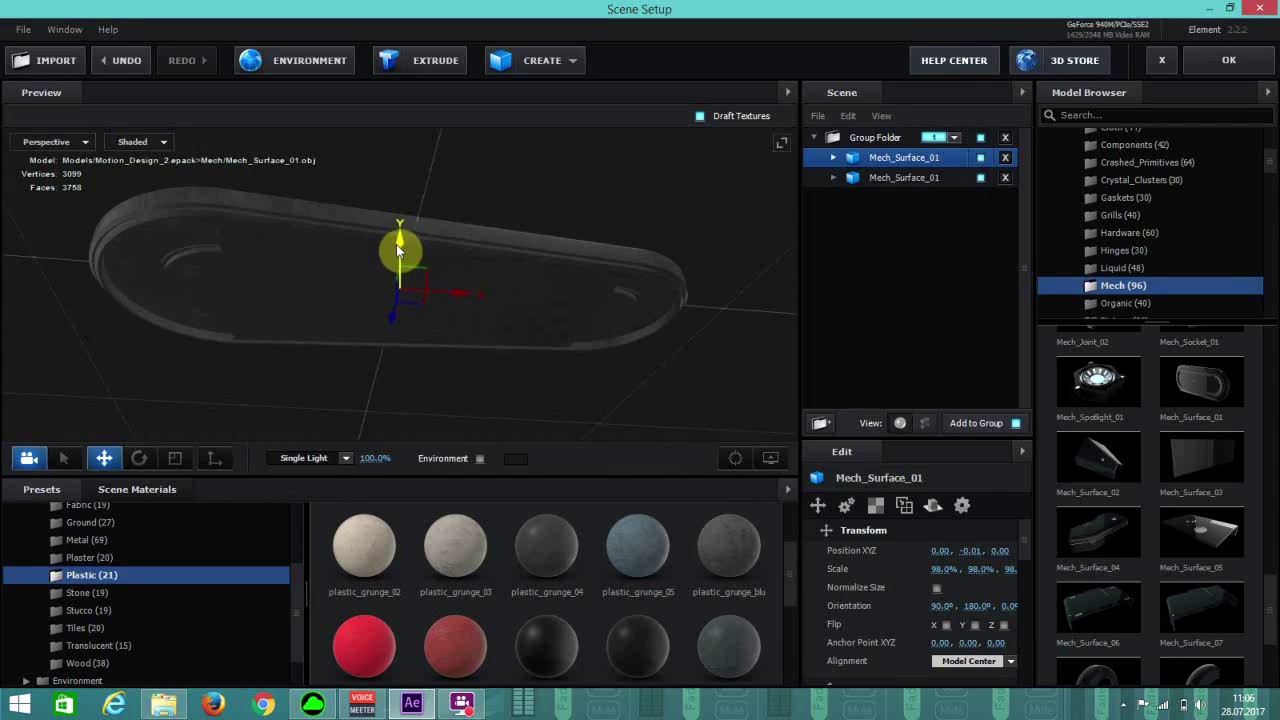
click(407, 393)
drag(407, 393, 394, 366)
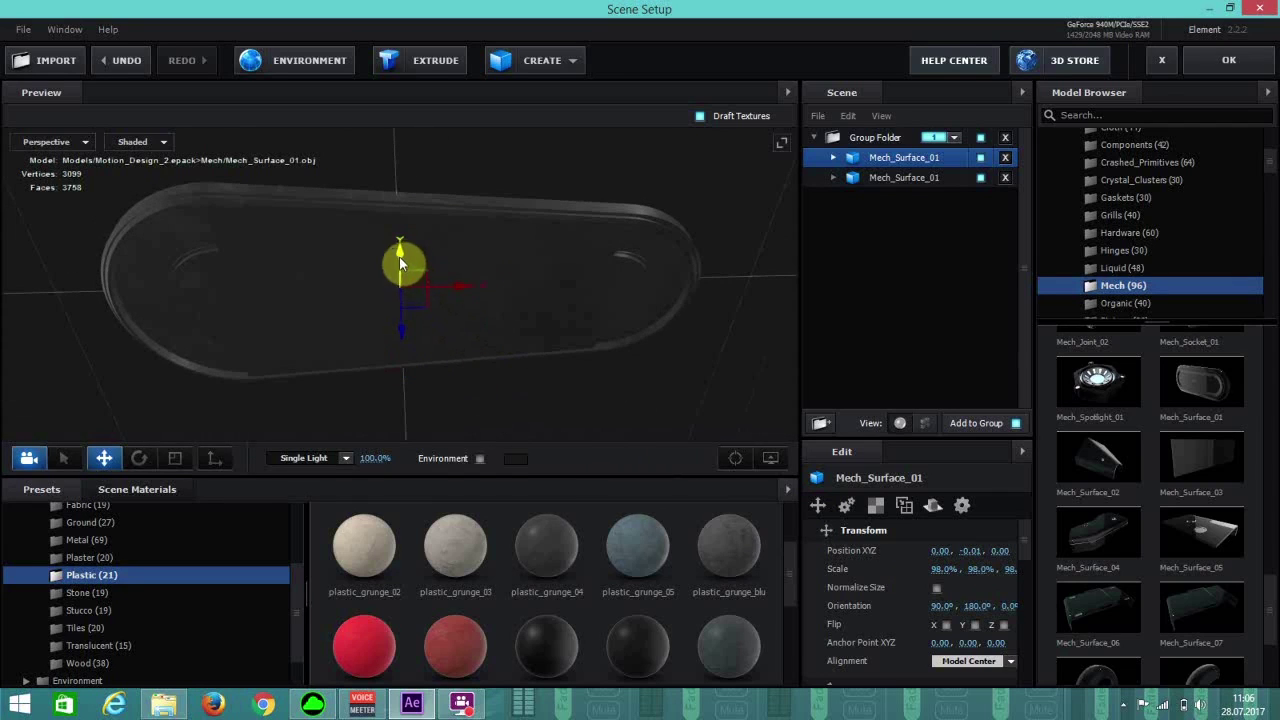
Scale the duplicated Mech_Surface_01 to 97%.
click(944, 569)
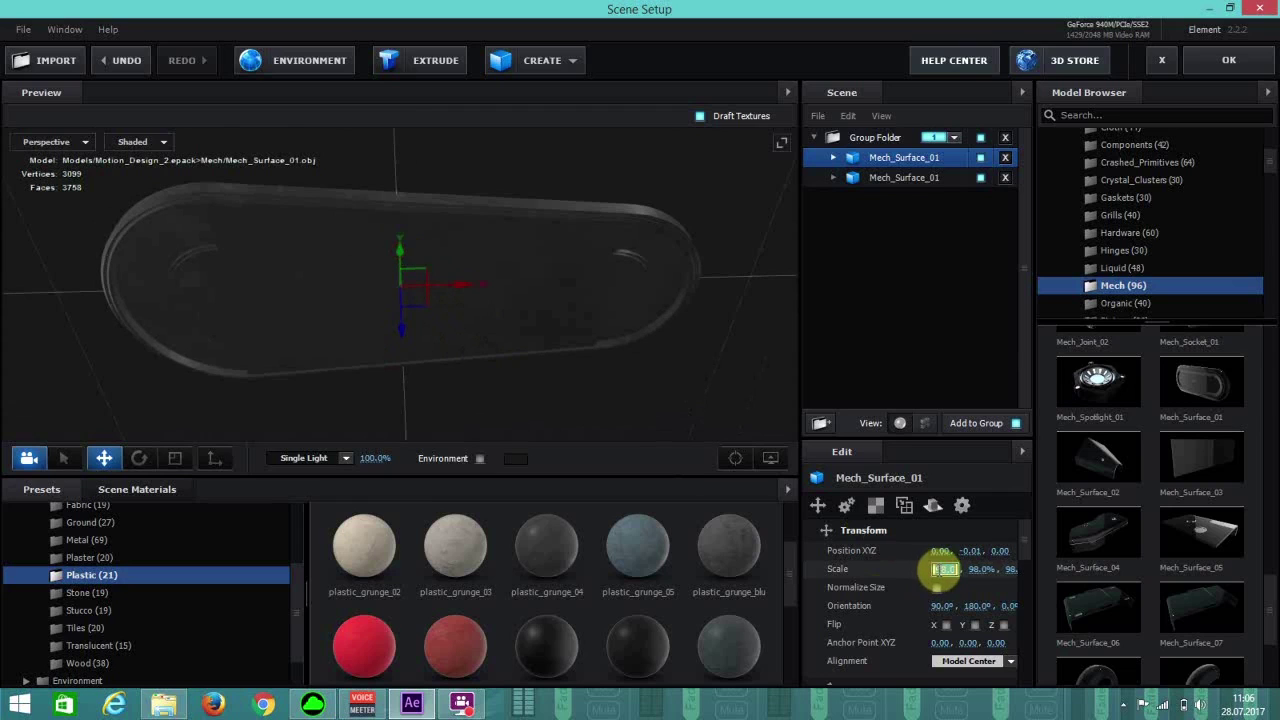
click(945, 569)
text(7)
key(Return)
mouse_move(467, 362)
mouse_down()
mouse_move(480, 346)
mouse_move(489, 380)
mouse_move(474, 409)
mouse_move(470, 385)
mouse_up()
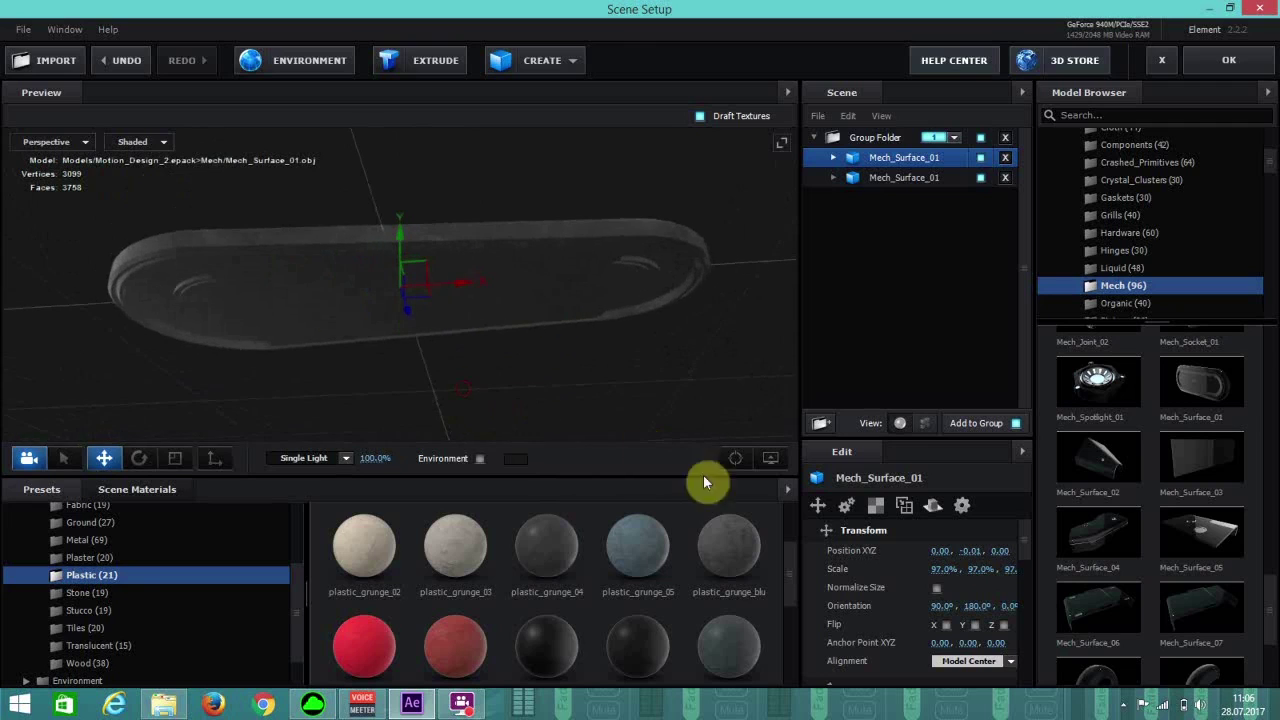
Set the scale of the duplicated Mech_Surface_01 to 97.5%.
drag(930, 568, 966, 586)
click(945, 568)
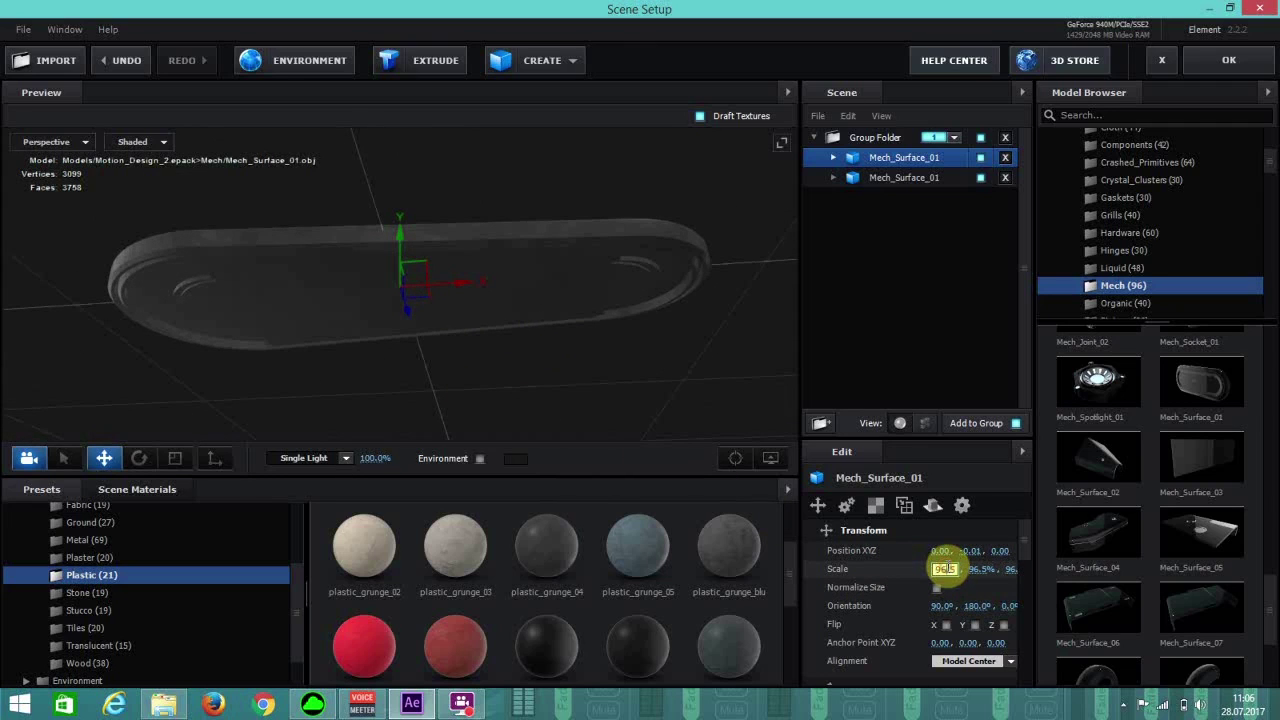
text(97.5)
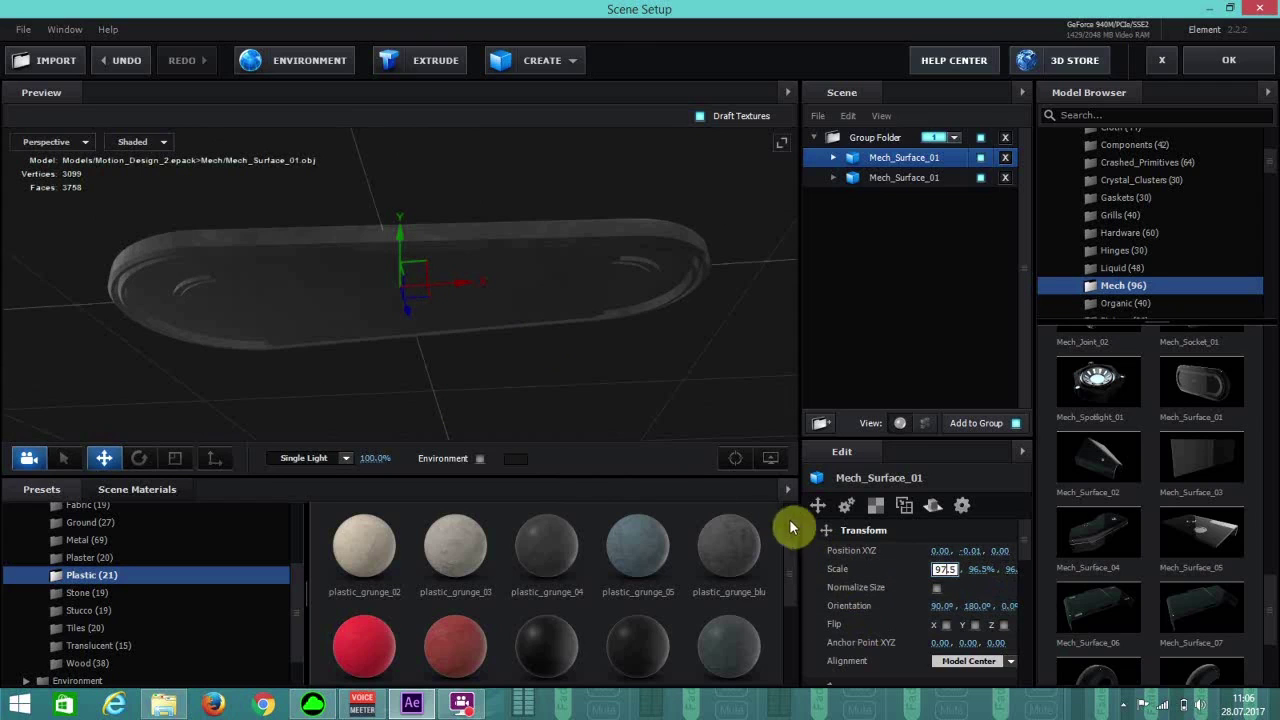
key(Return)
drag(447, 379, 449, 429)
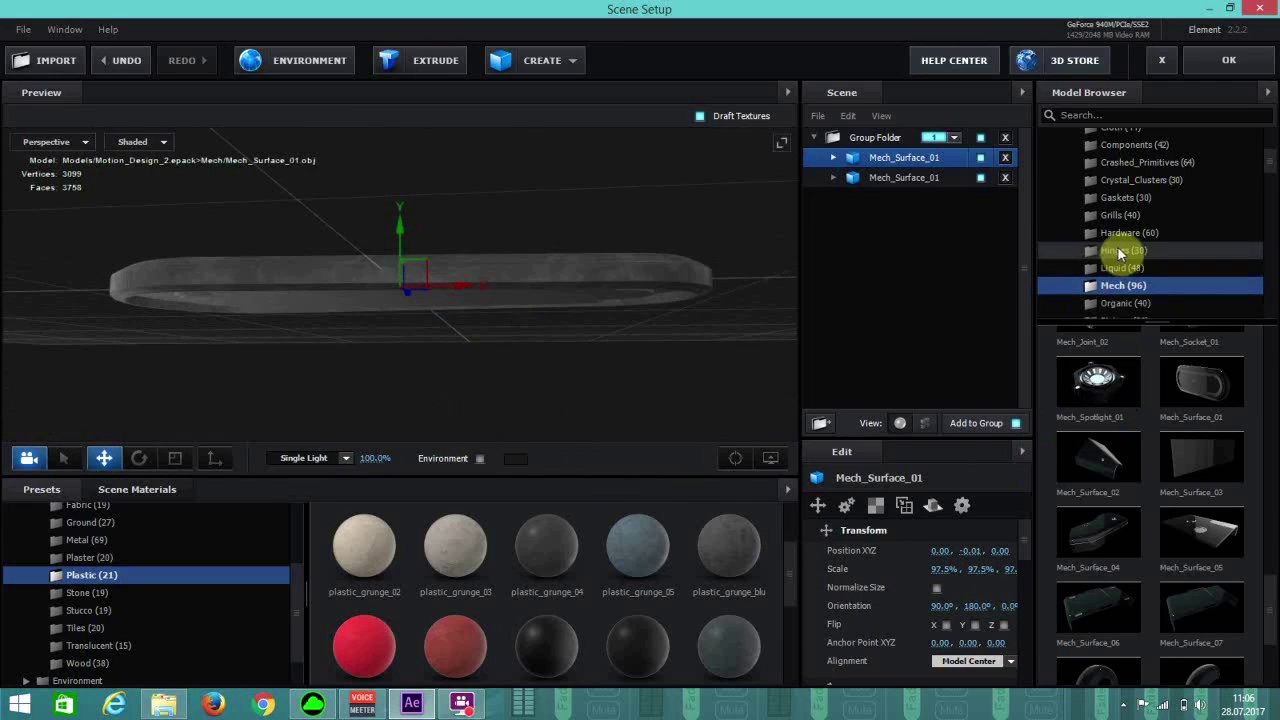
Add the Tech_Mech_07 model from the Tech_Components category to the scene.
scroll(1268, 167, down, 1)
scroll(1268, 175, down, 8)
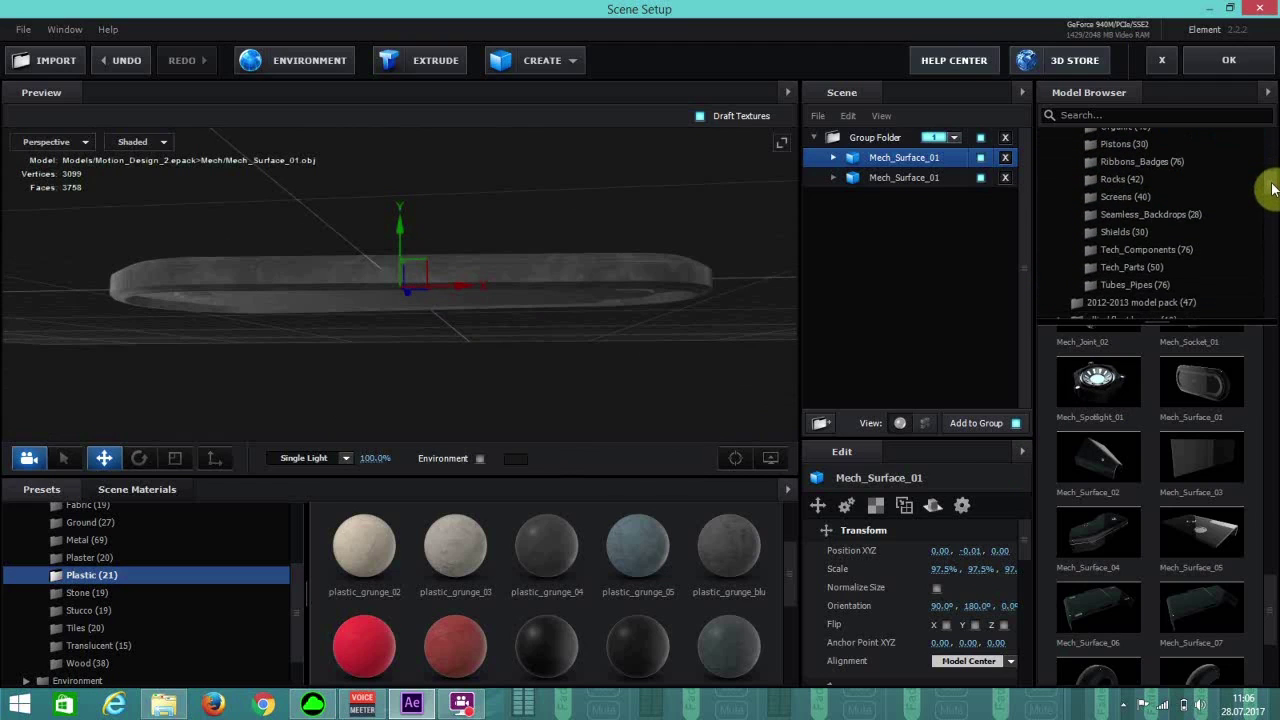
click(1166, 216)
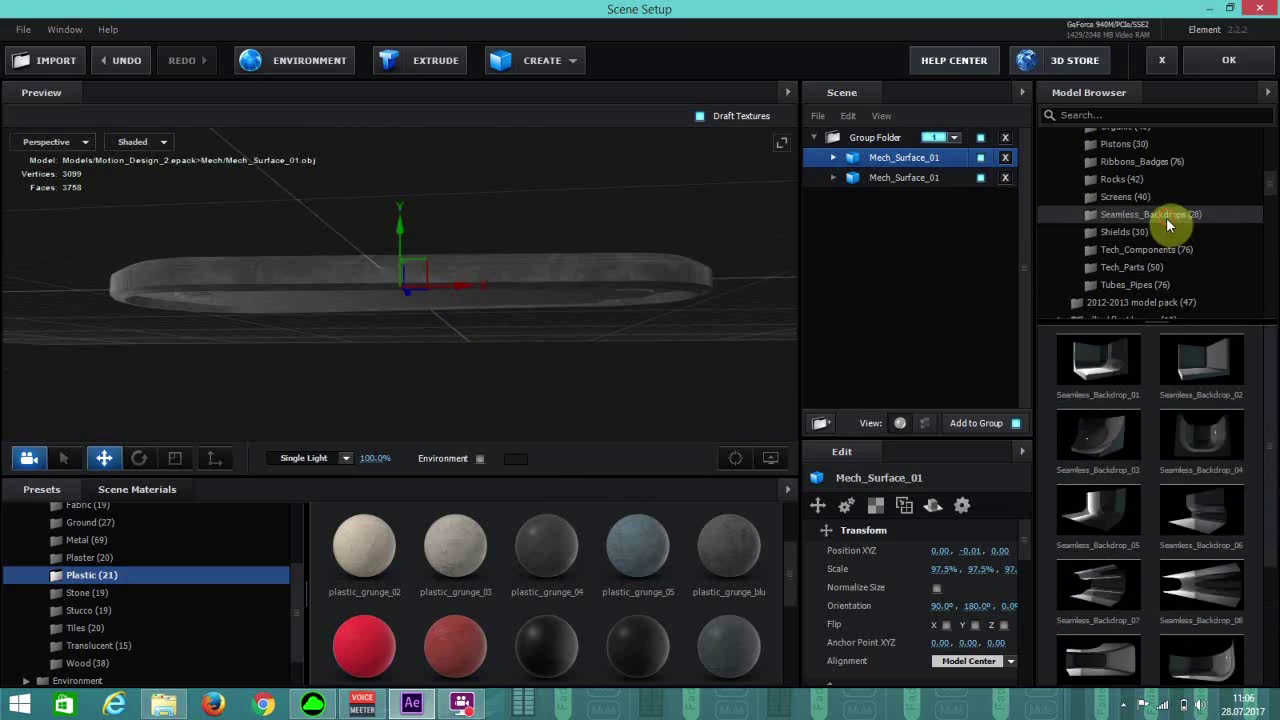
click(1166, 248)
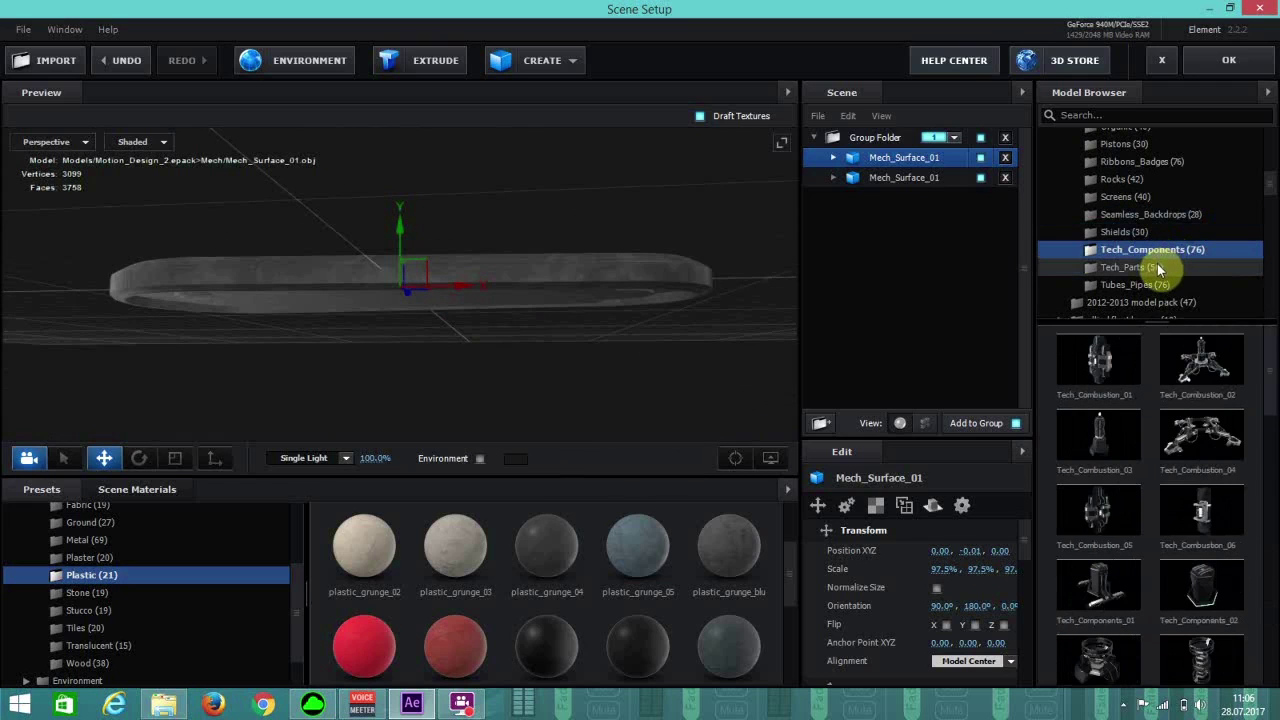
drag(1272, 447, 1268, 531)
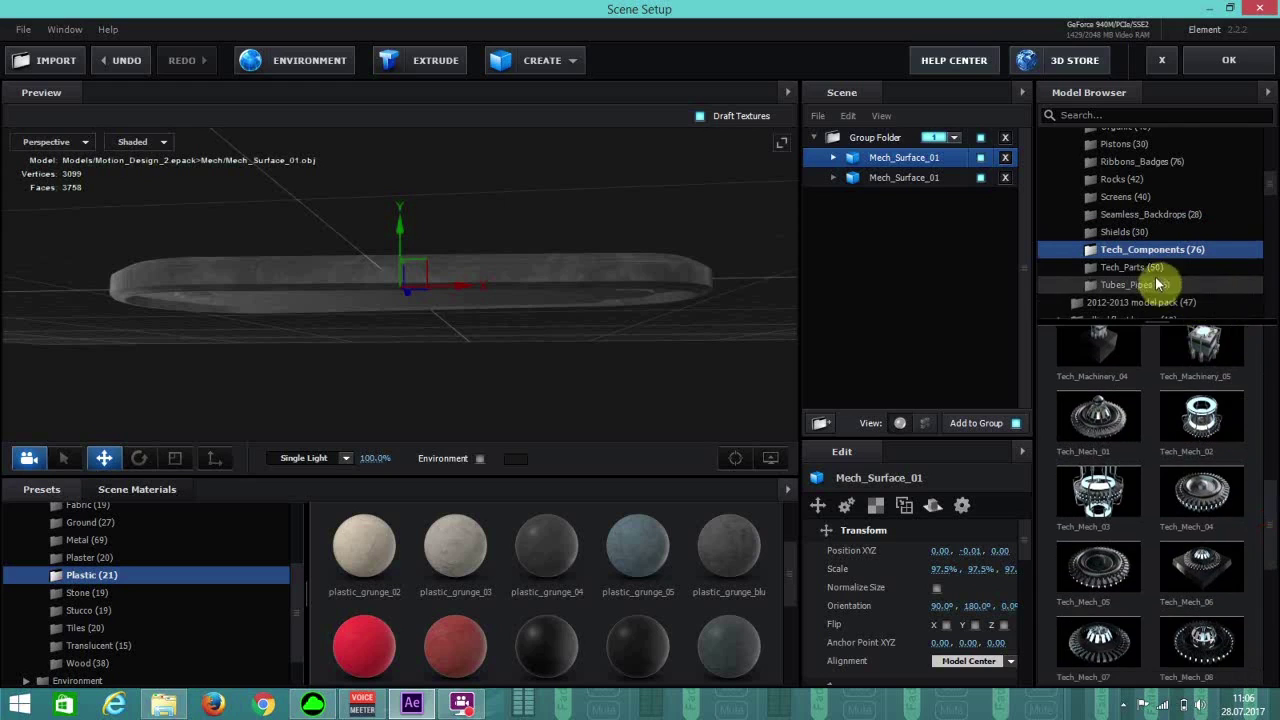
scroll(1156, 582, down, 1)
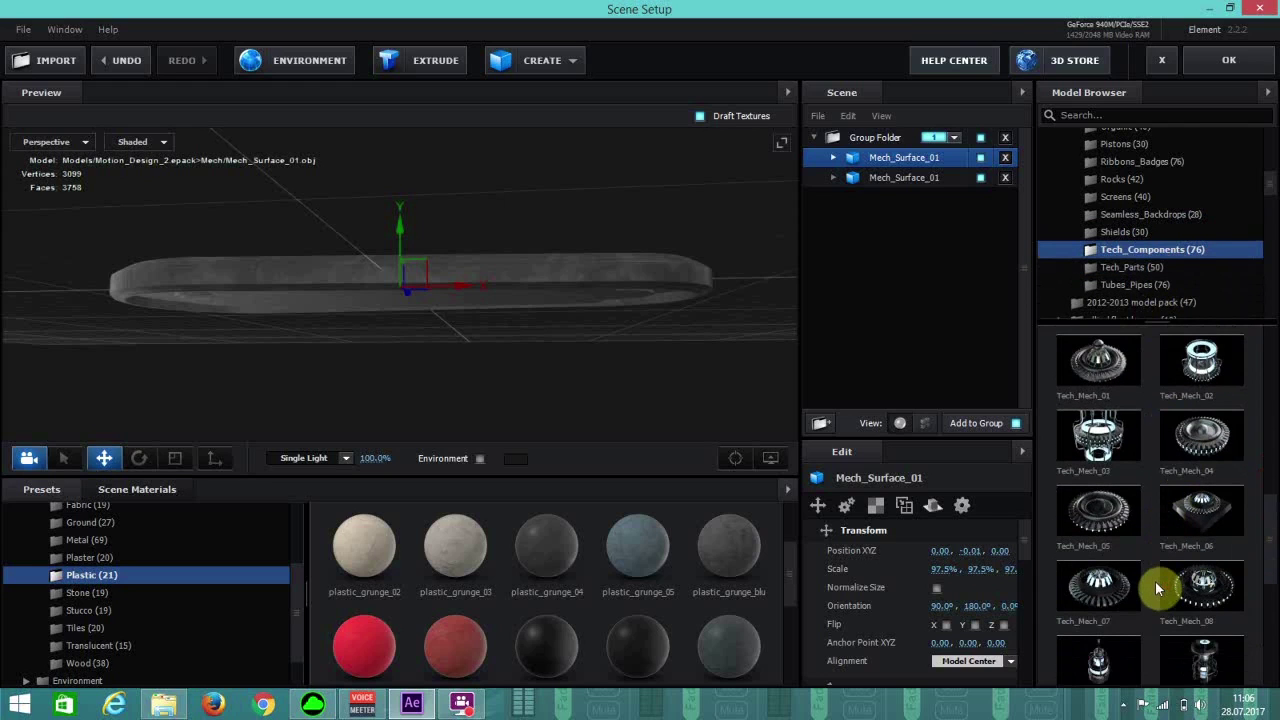
scroll(1160, 586, down, 4)
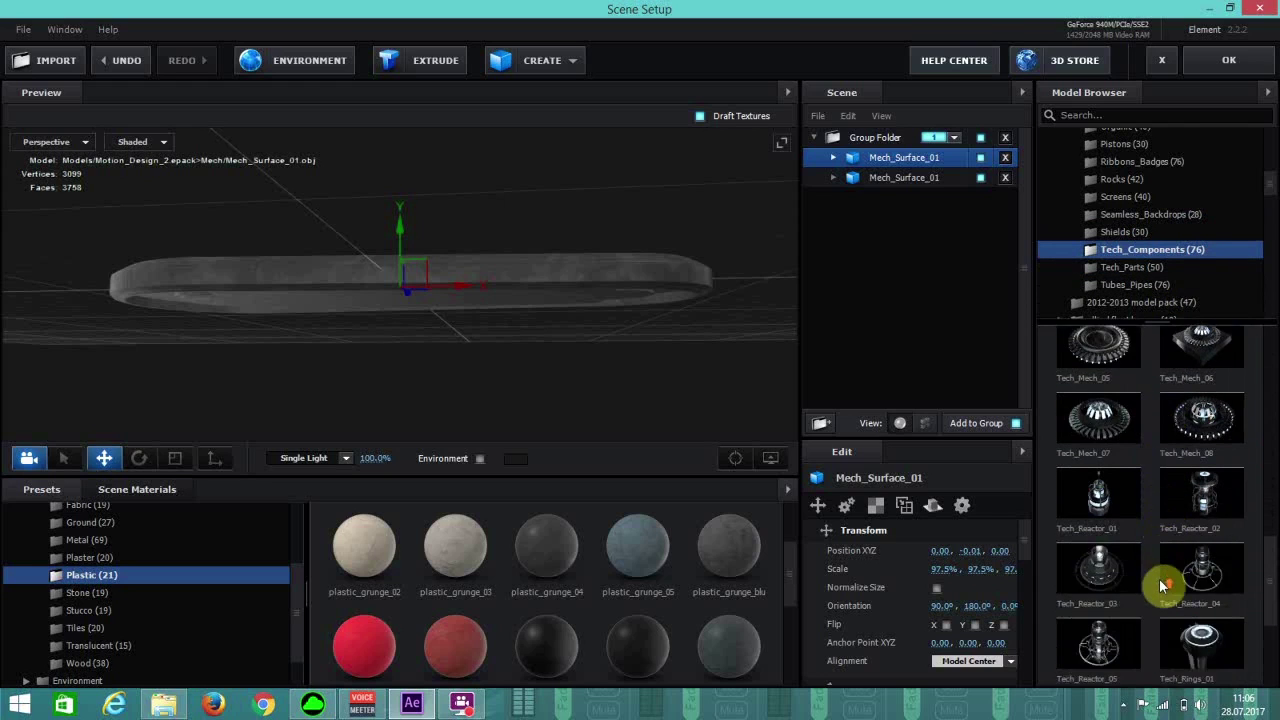
scroll(1161, 586, up, 4)
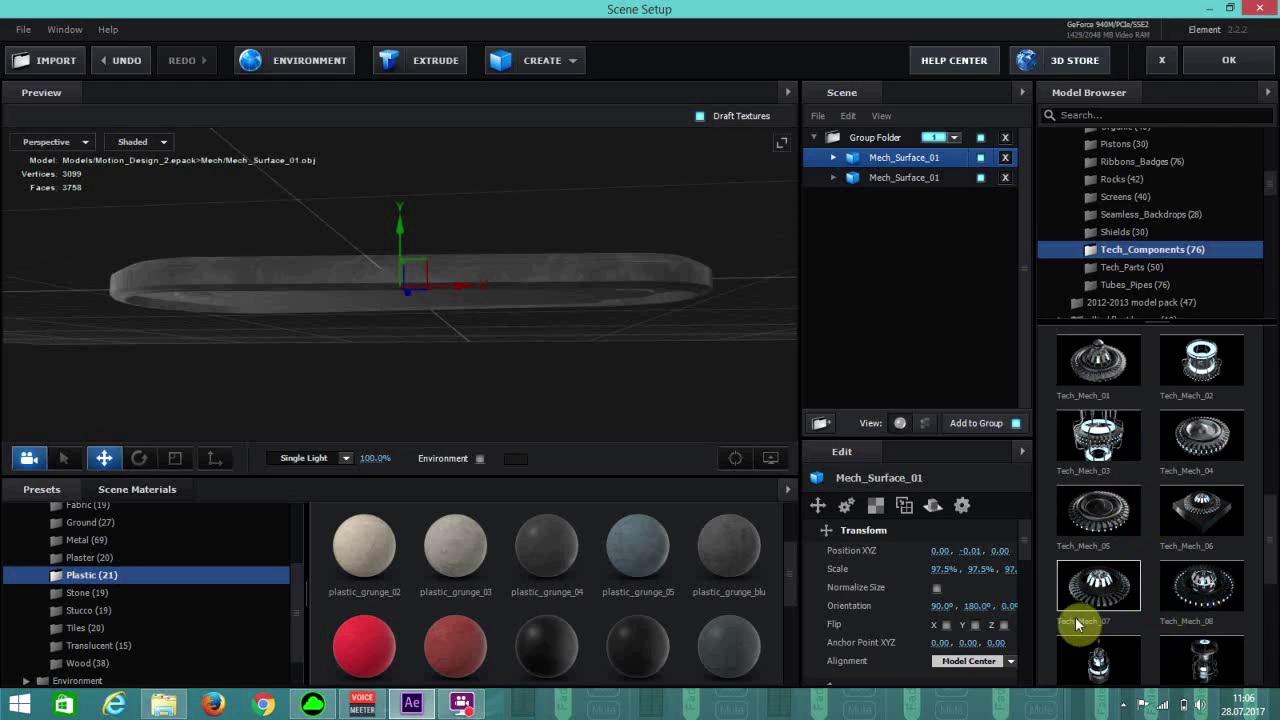
click(1122, 600)
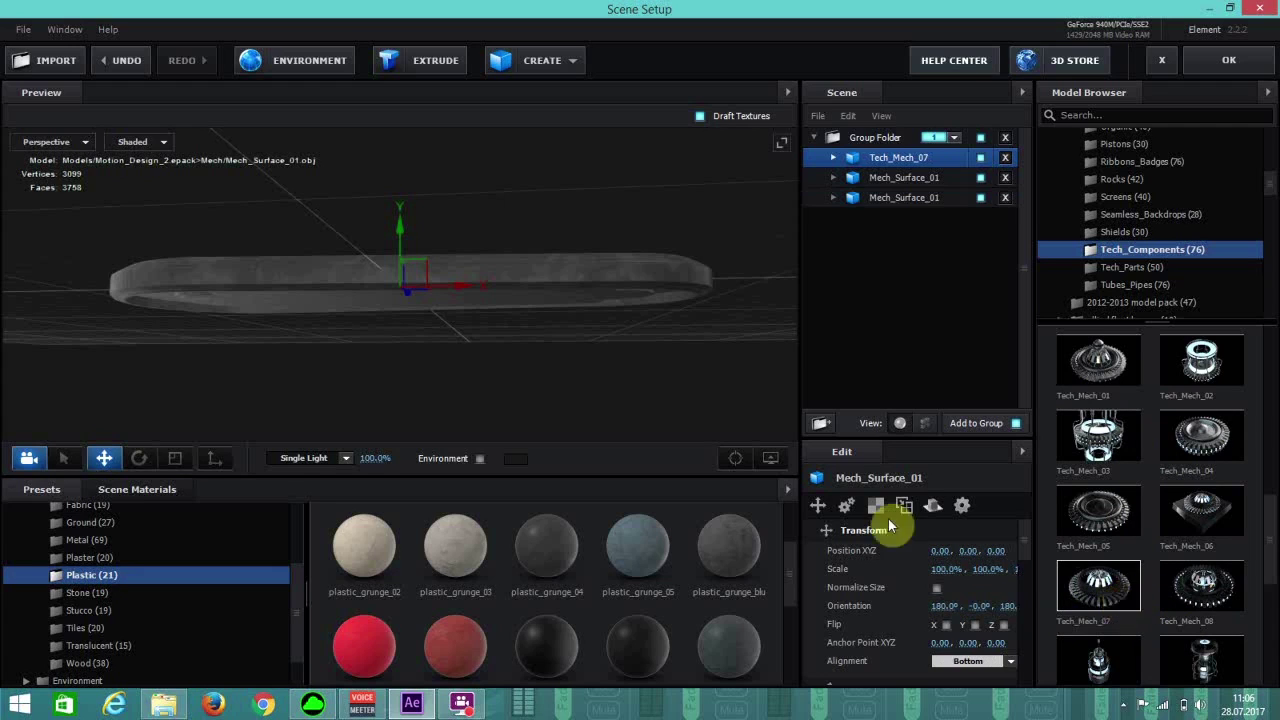
Scale the Tech_Mech_07 model down to about 25.5% so it fits on the surface plate.
drag(487, 379, 488, 338)
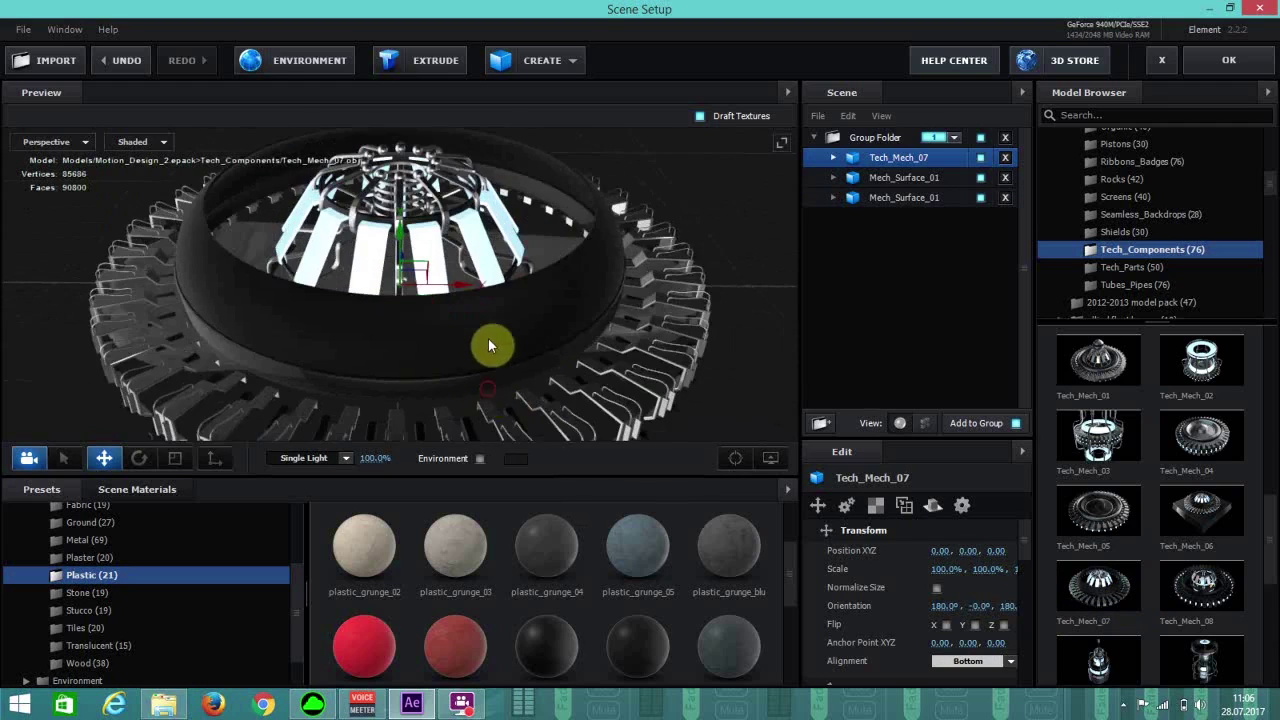
scroll(488, 338, down, 3)
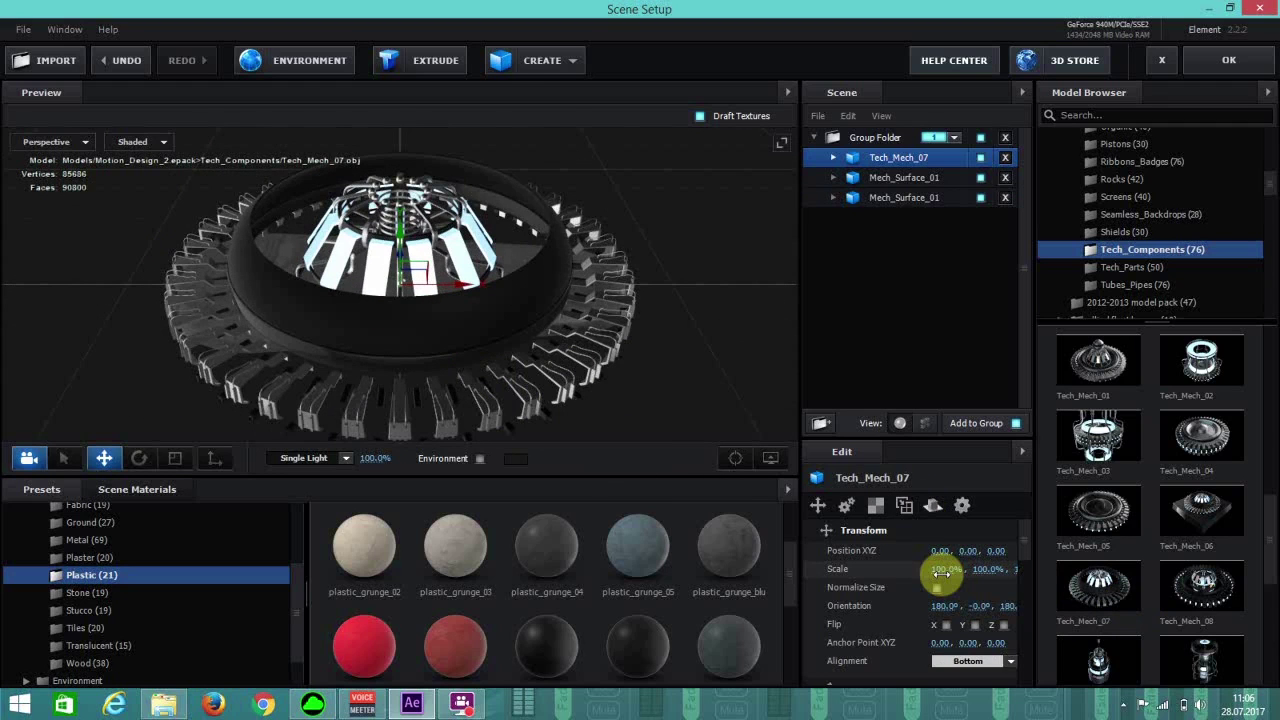
drag(942, 572, 818, 570)
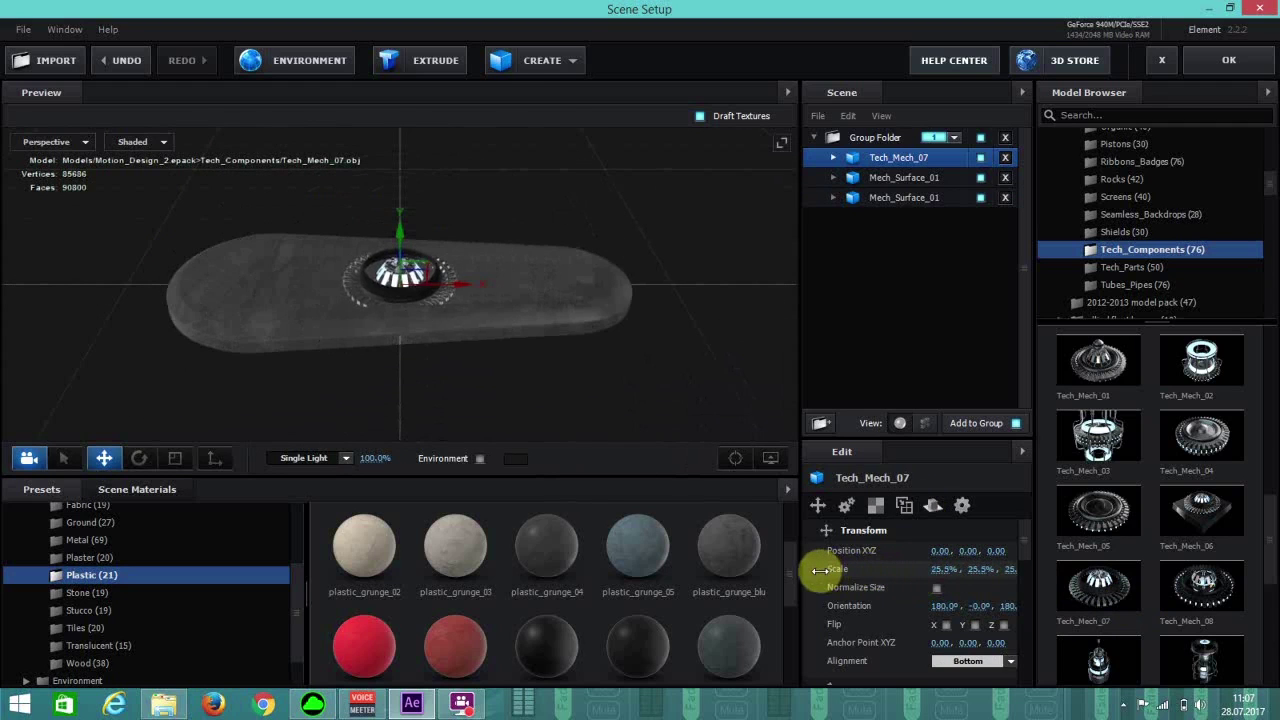
Move Tech_Mech_07 along Y to about -0.08 so it emerges from the underside of the plate.
drag(560, 435, 333, 292)
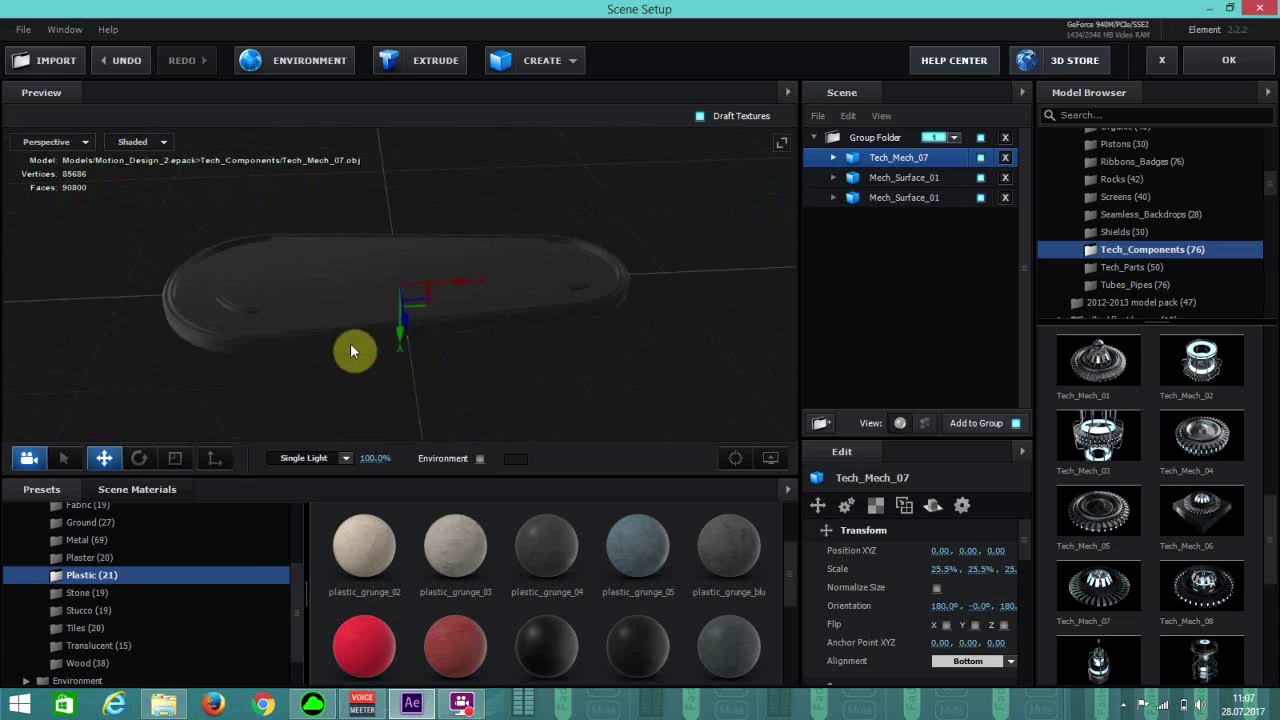
drag(400, 333, 387, 382)
scroll(387, 382, down, 5)
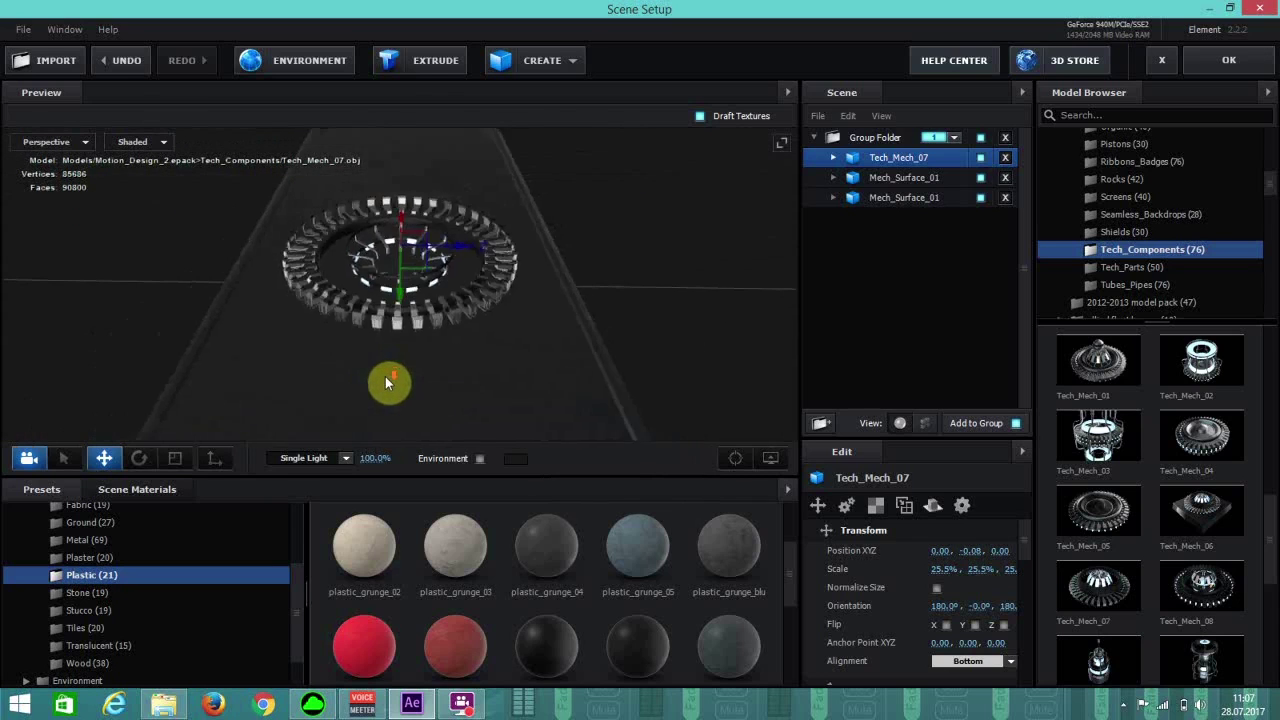
In the Bottom view, nudge Tech_Mech_07 to about 0.01 on both X and Z.
click(52, 142)
click(52, 178)
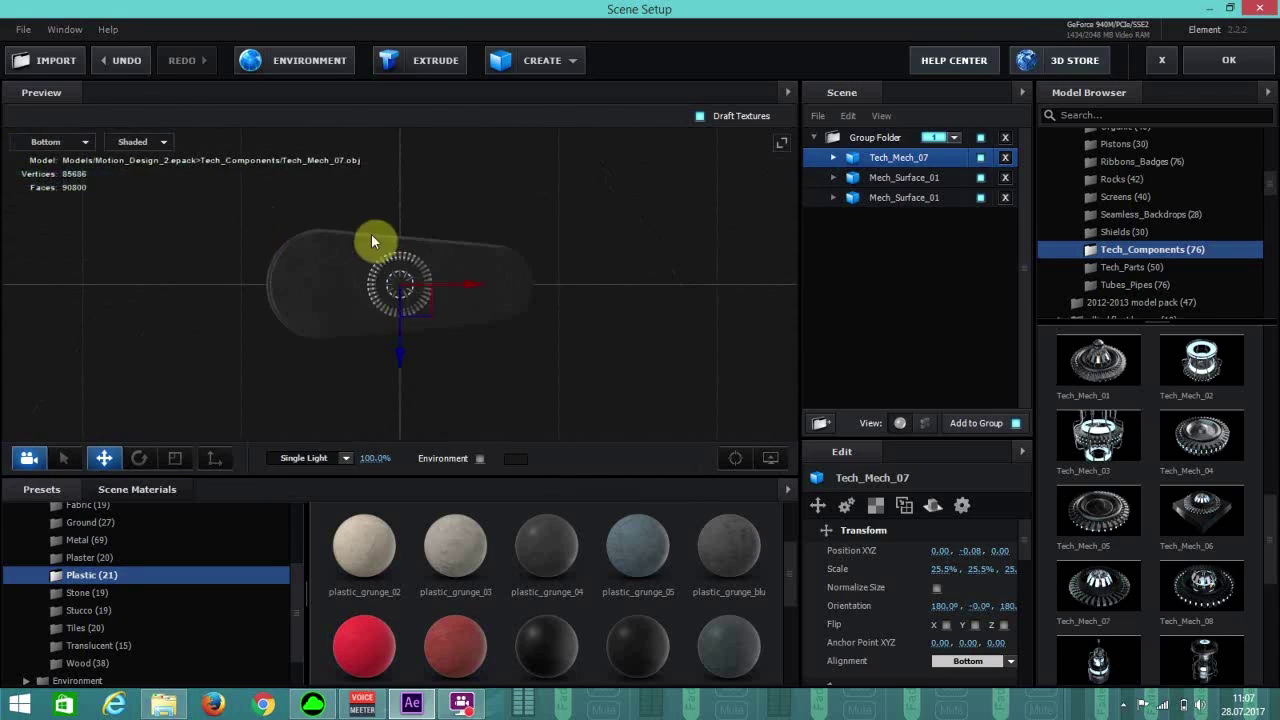
scroll(424, 322, up, 5)
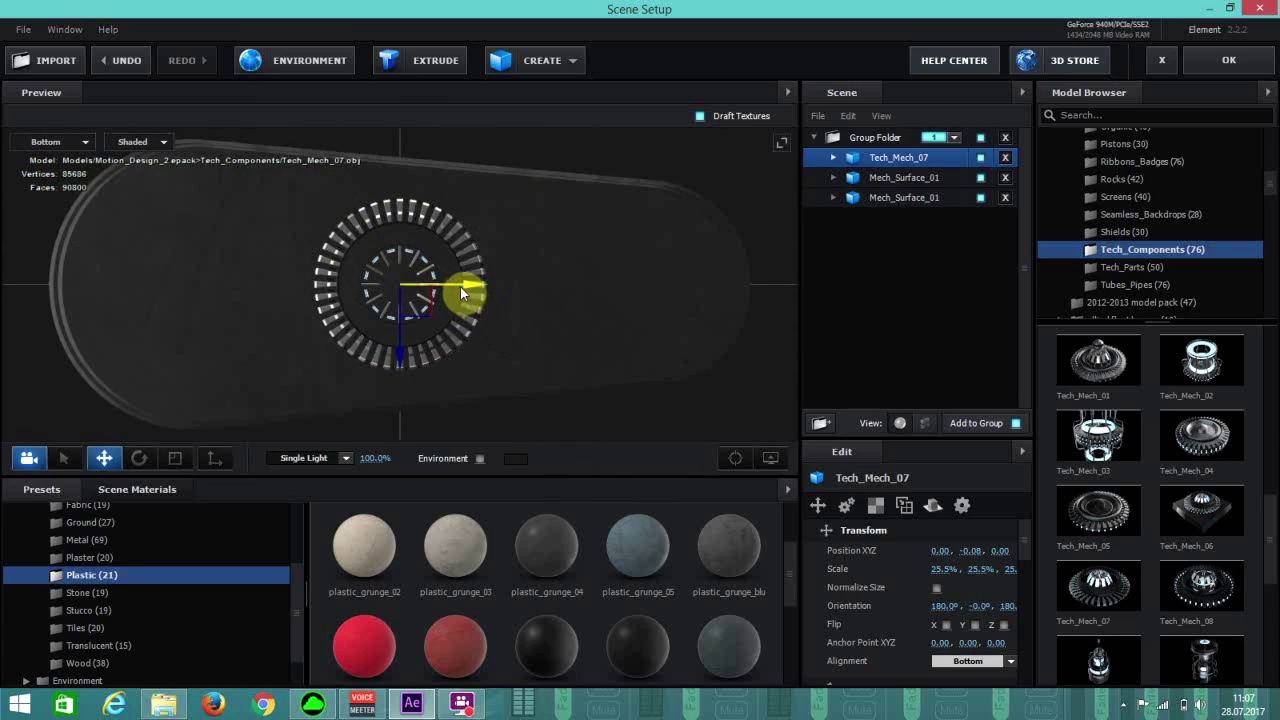
drag(460, 288, 464, 287)
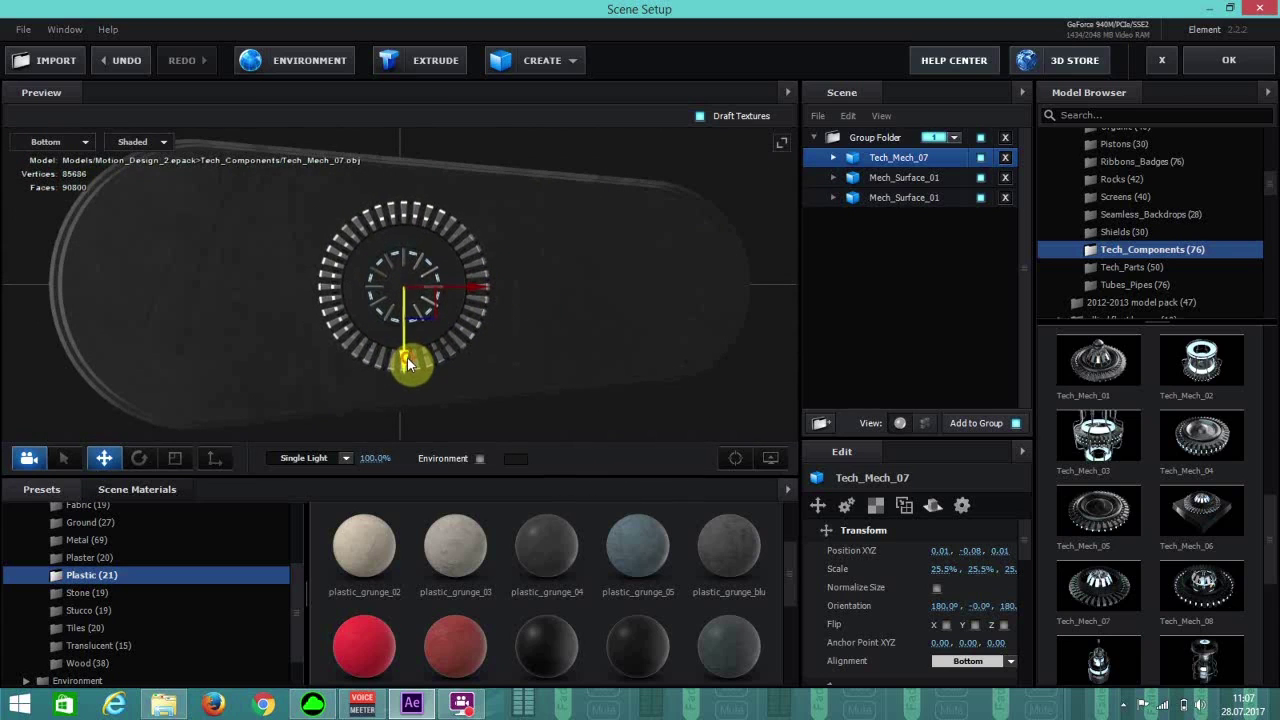
Apply the plastic_grunge_04 material to the parts of Tech_Mech_07, including the outer ring, inner spokes and glowing strips.
drag(609, 565, 474, 318)
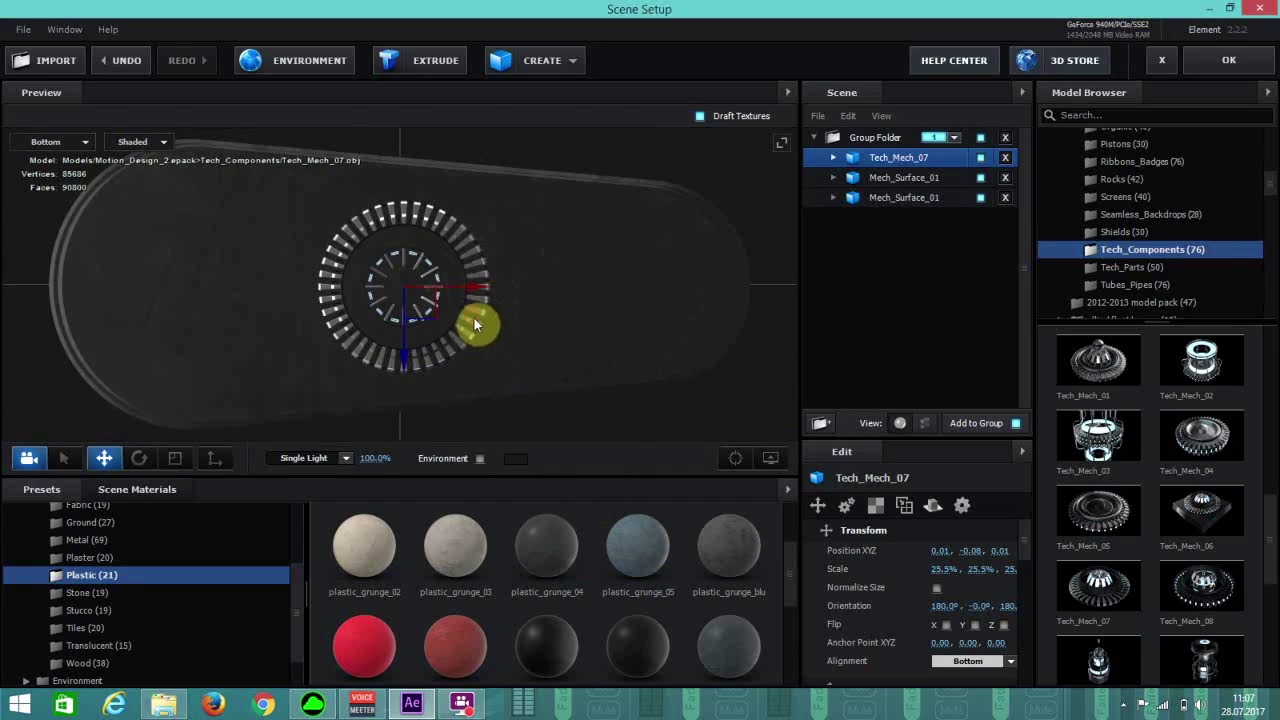
scroll(493, 406, up, 5)
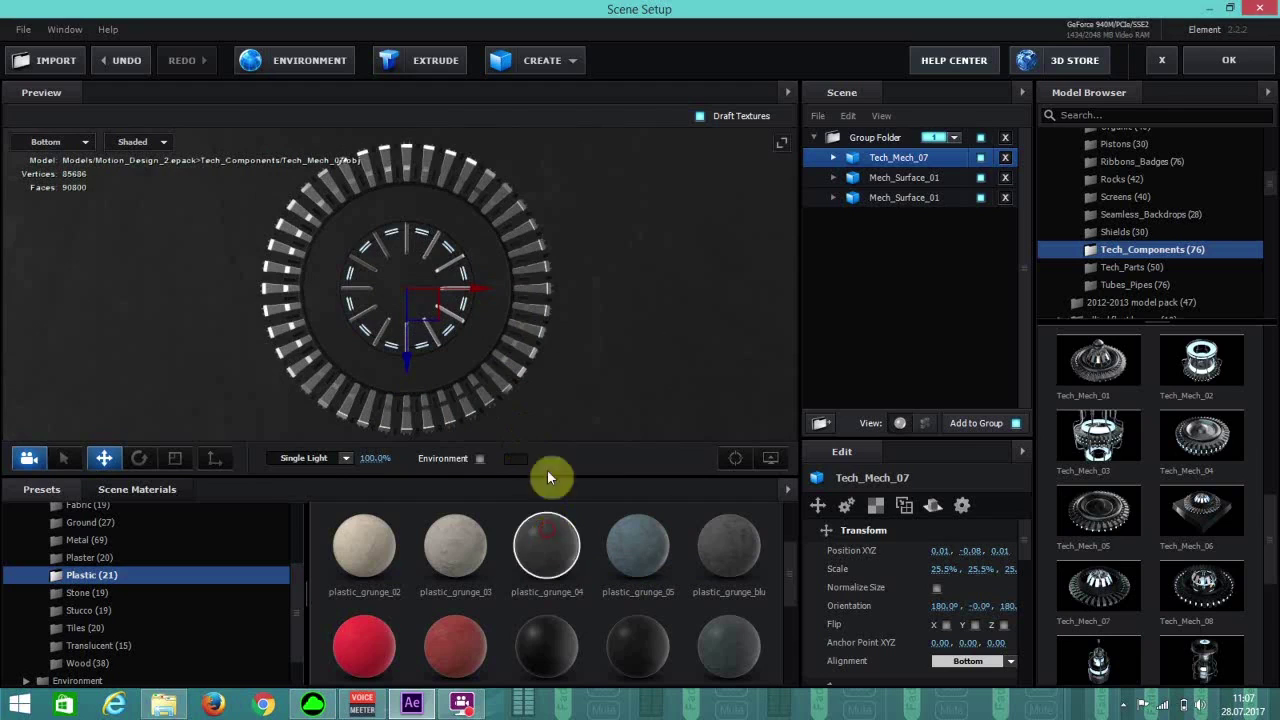
drag(549, 540, 536, 248)
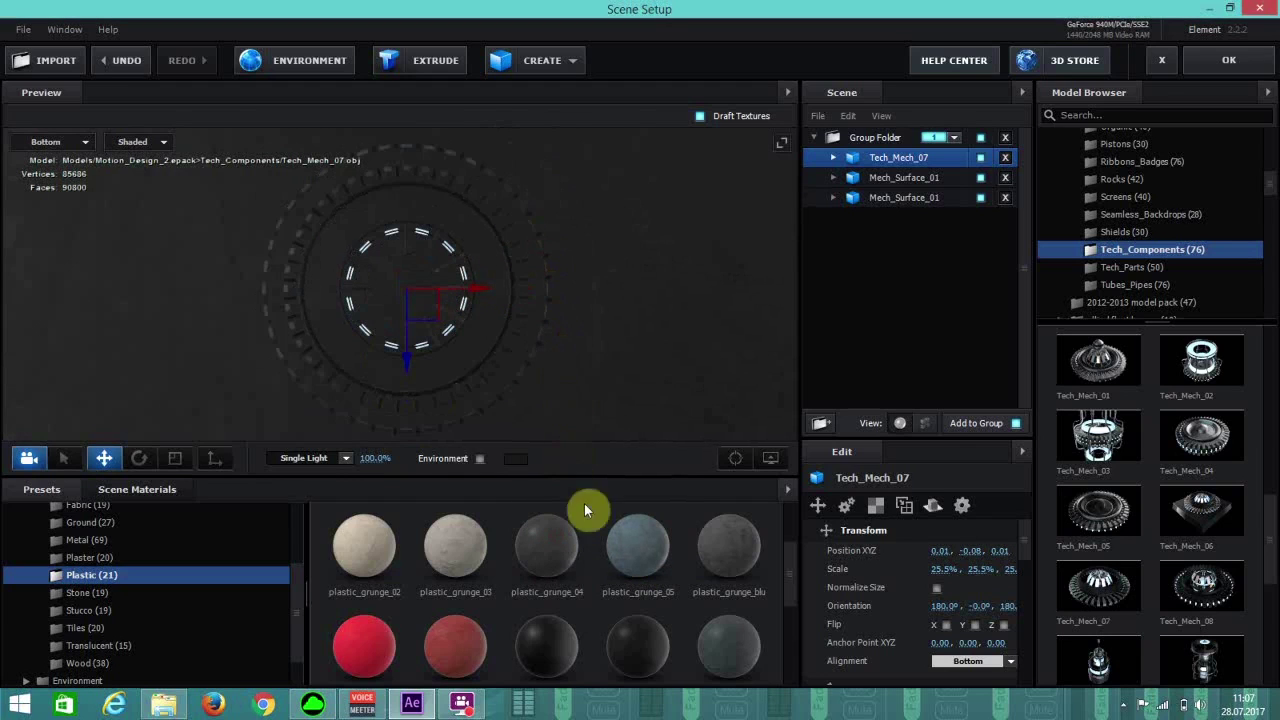
drag(557, 563, 457, 277)
drag(551, 537, 420, 350)
scroll(437, 372, up, 5)
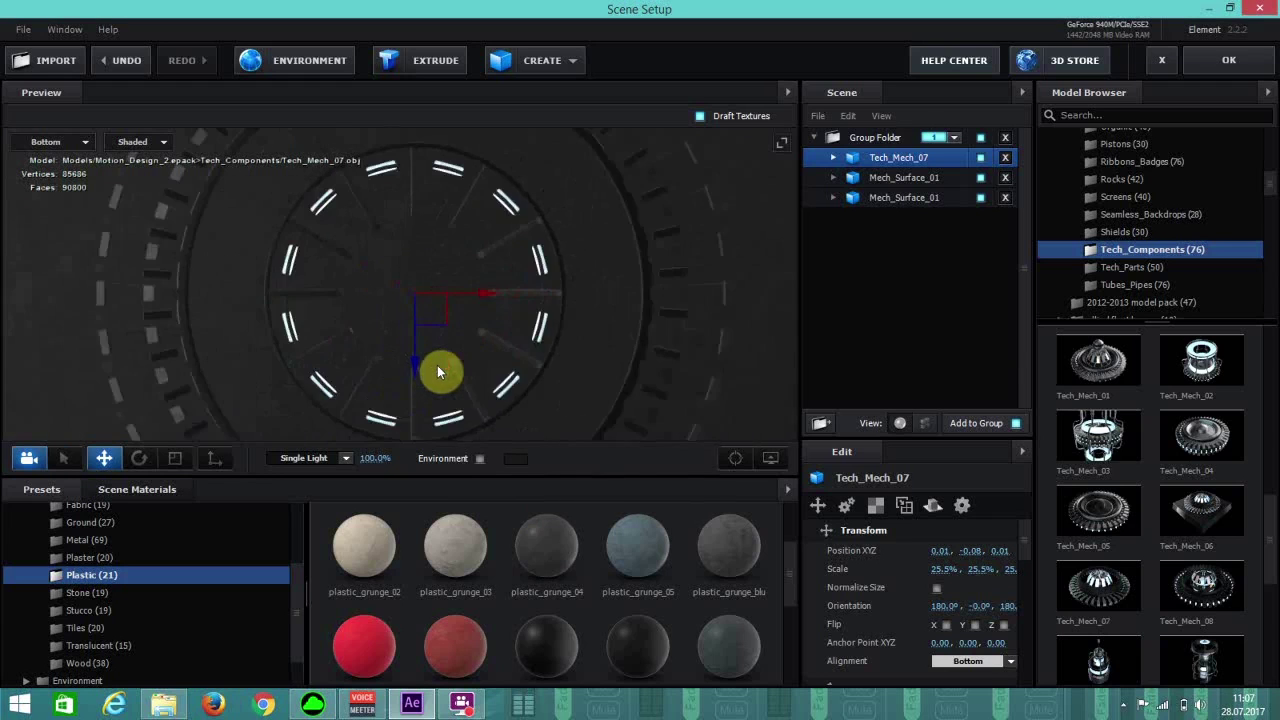
drag(557, 540, 601, 249)
scroll(601, 250, down, 5)
scroll(601, 249, down, 3)
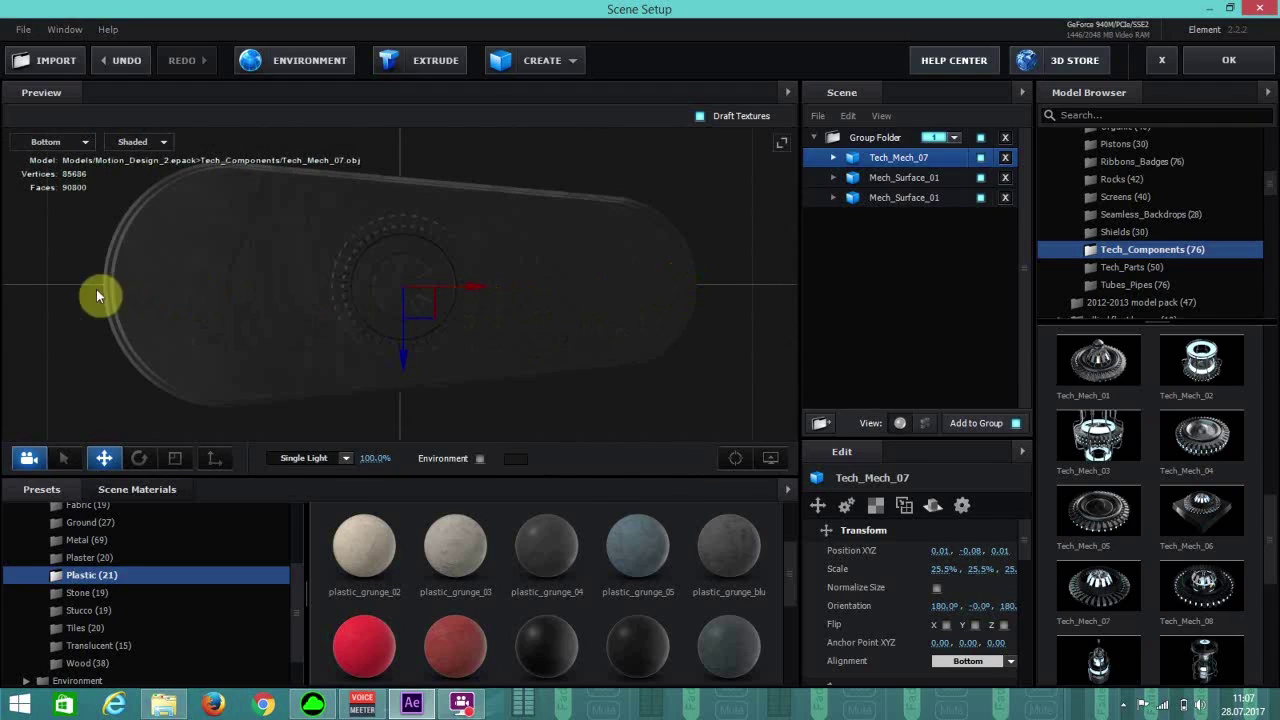
Nudge Tech_Mech_07 to an X position of about 0.02, and place a duplicate of it at about -0.48 on X.
drag(472, 274, 473, 284)
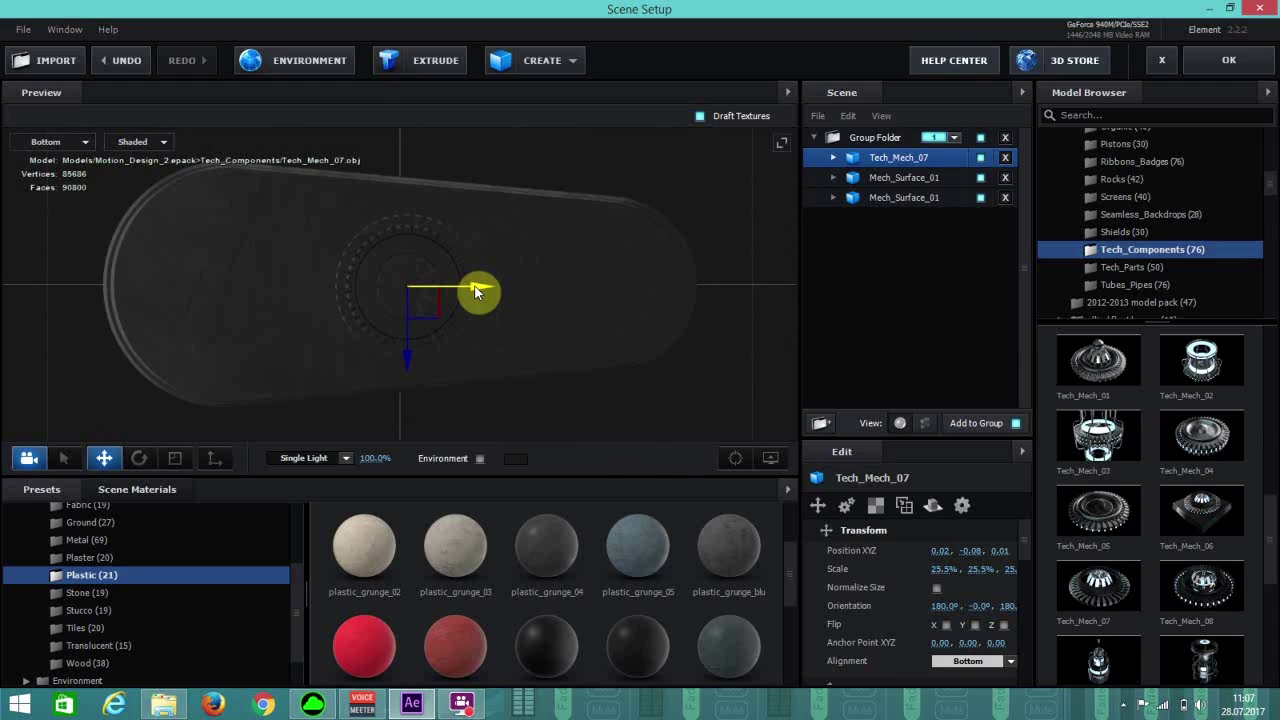
key(ctrl+d)
drag(476, 292, 448, 295)
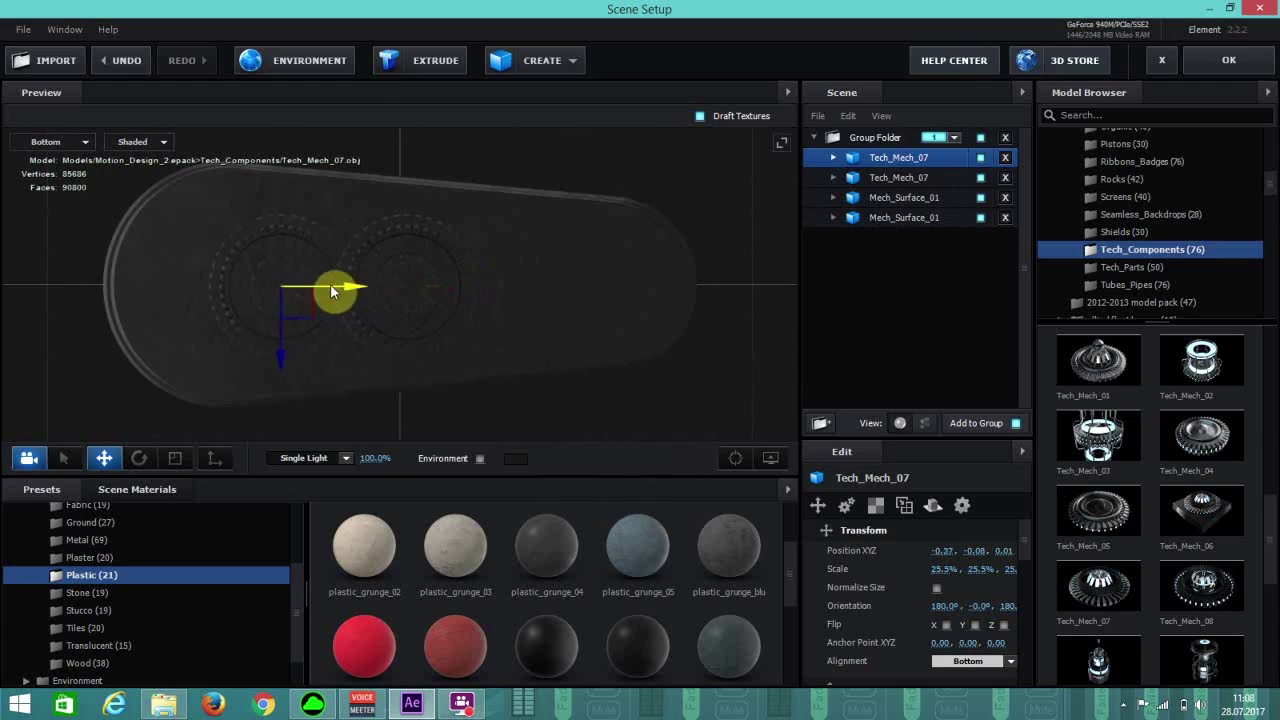
Scale the duplicated Tech_Mech_07 to 15%.
click(940, 569)
text(1)
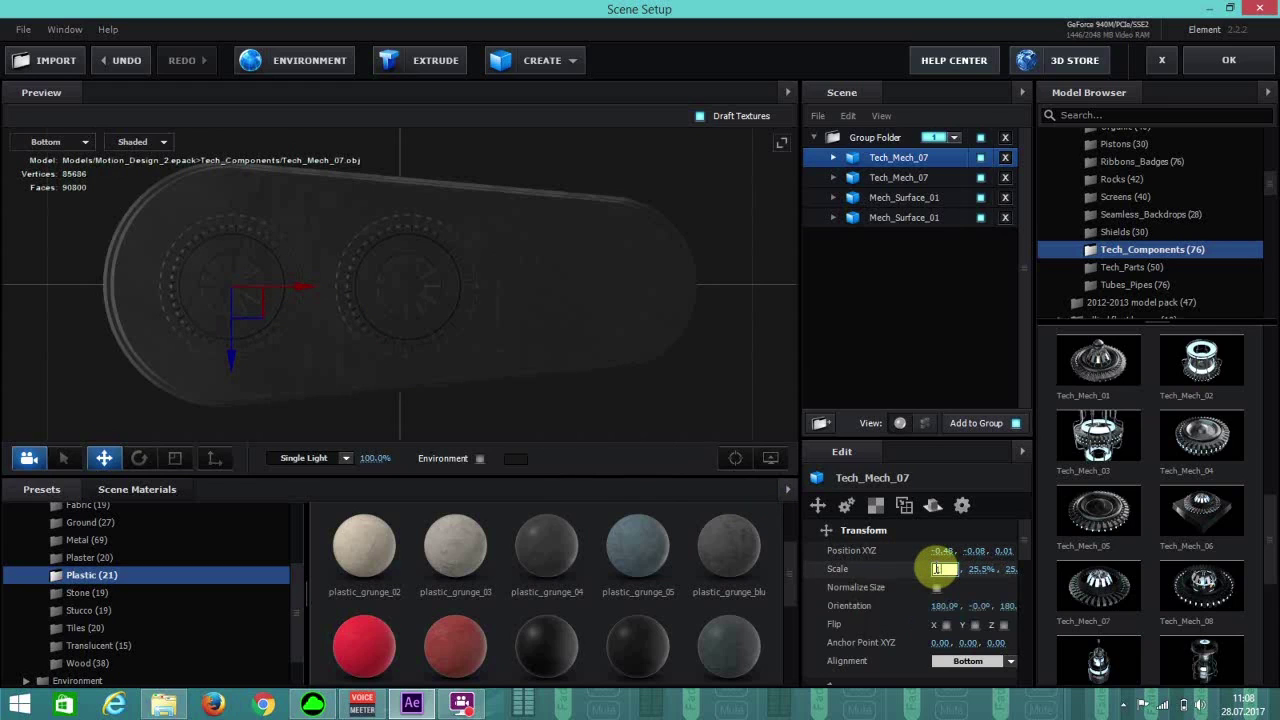
text(5)
key(Return)
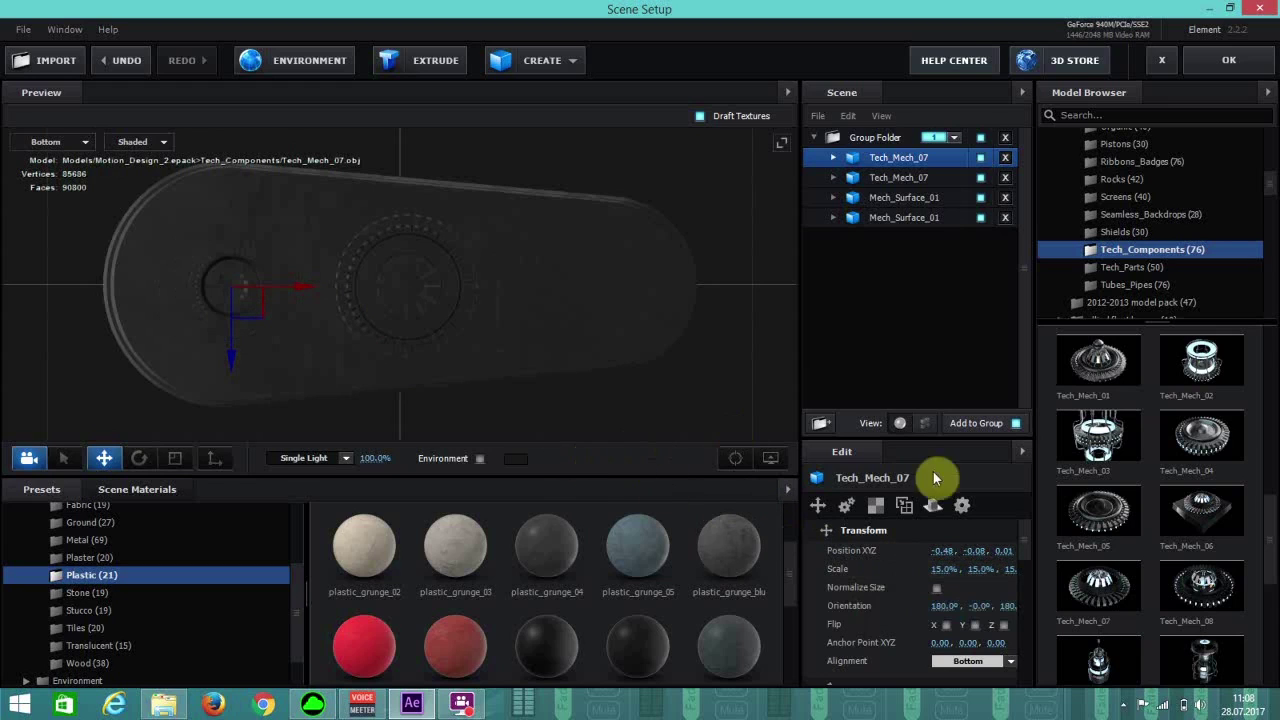
Set the scale of the duplicated Tech_Mech_07 to 17%.
click(943, 568)
text(1)
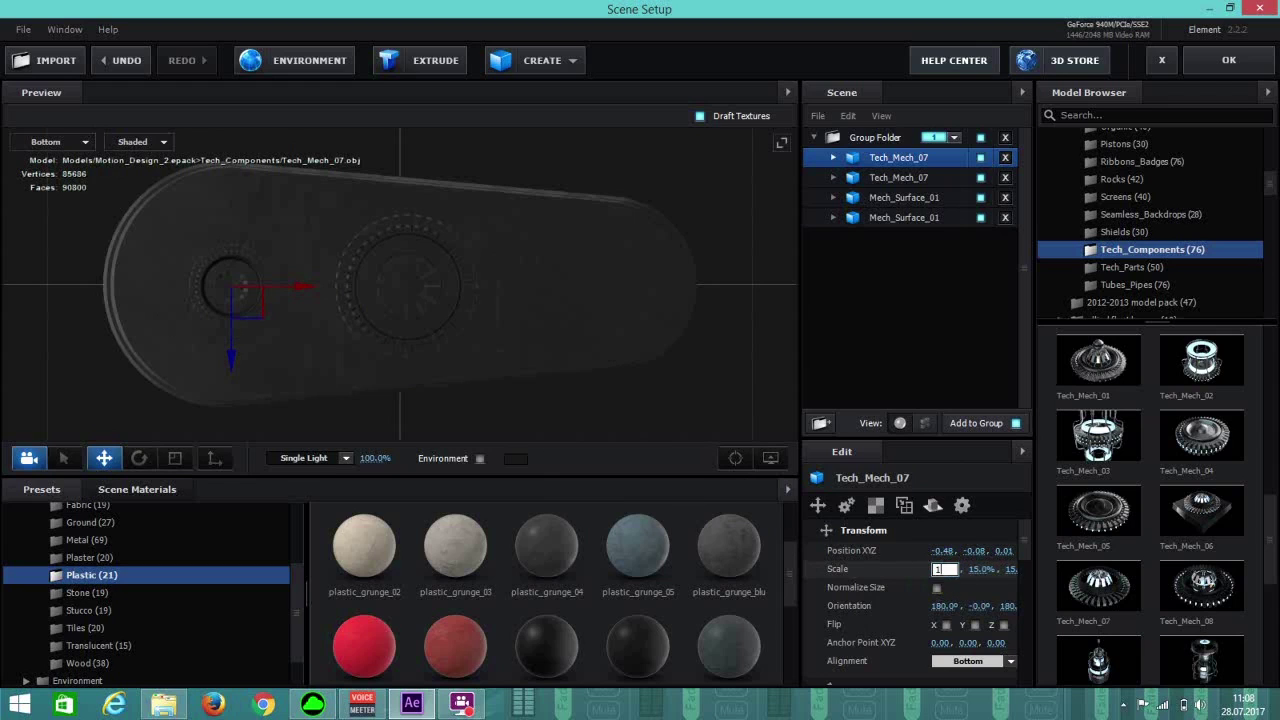
text(7)
key(Return)
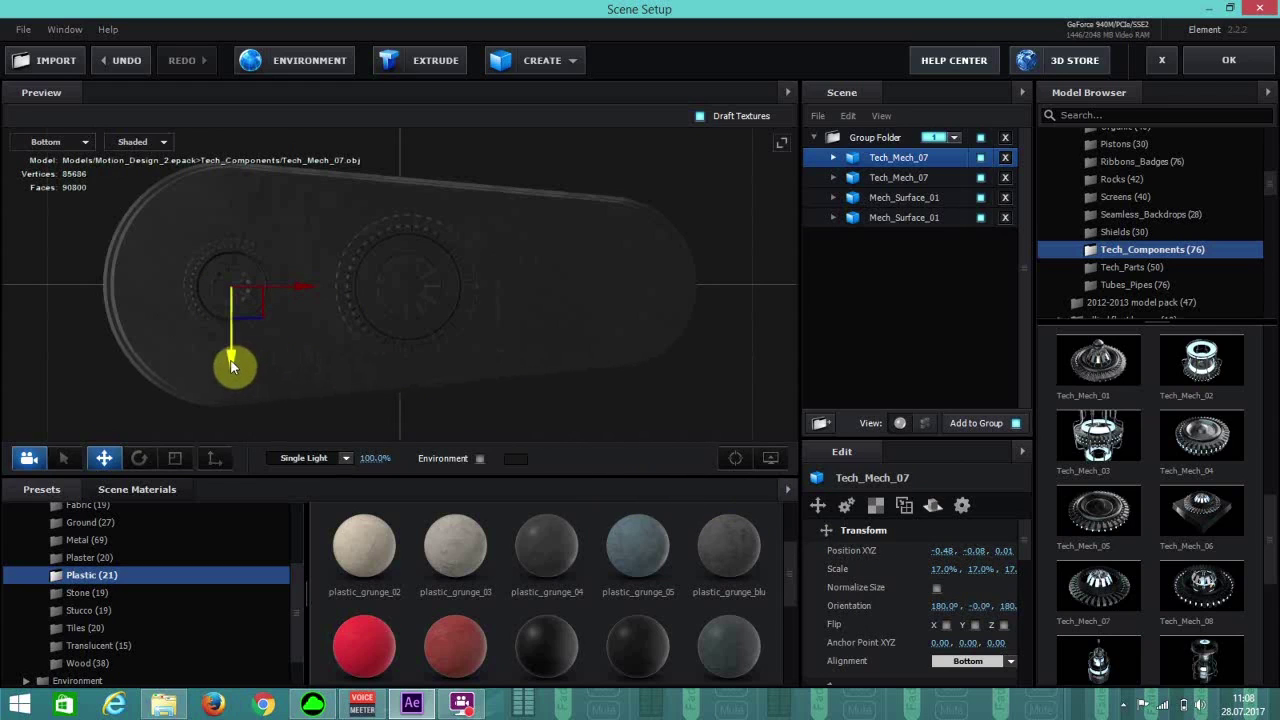
Move the 17% Tech_Mech_07 gear toward one side of the plate's wide end and place a duplicate opposite it at about 0.18 on Z.
drag(231, 365, 253, 316)
drag(289, 244, 293, 253)
key(ctrl+d)
drag(238, 301, 270, 412)
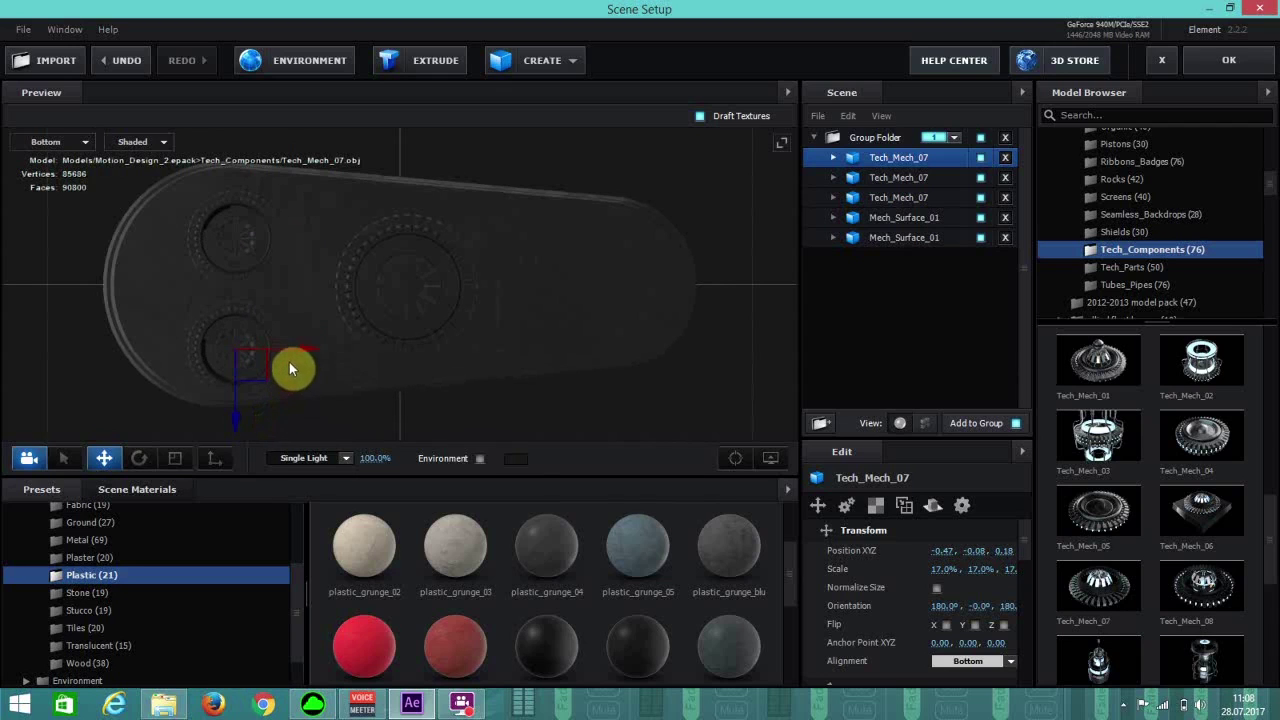
In Perspective view, nudge both 17% gears together along Y to about -0.07 on the plate surface.
click(57, 145)
click(72, 143)
drag(388, 395, 443, 400)
scroll(443, 400, up, 5)
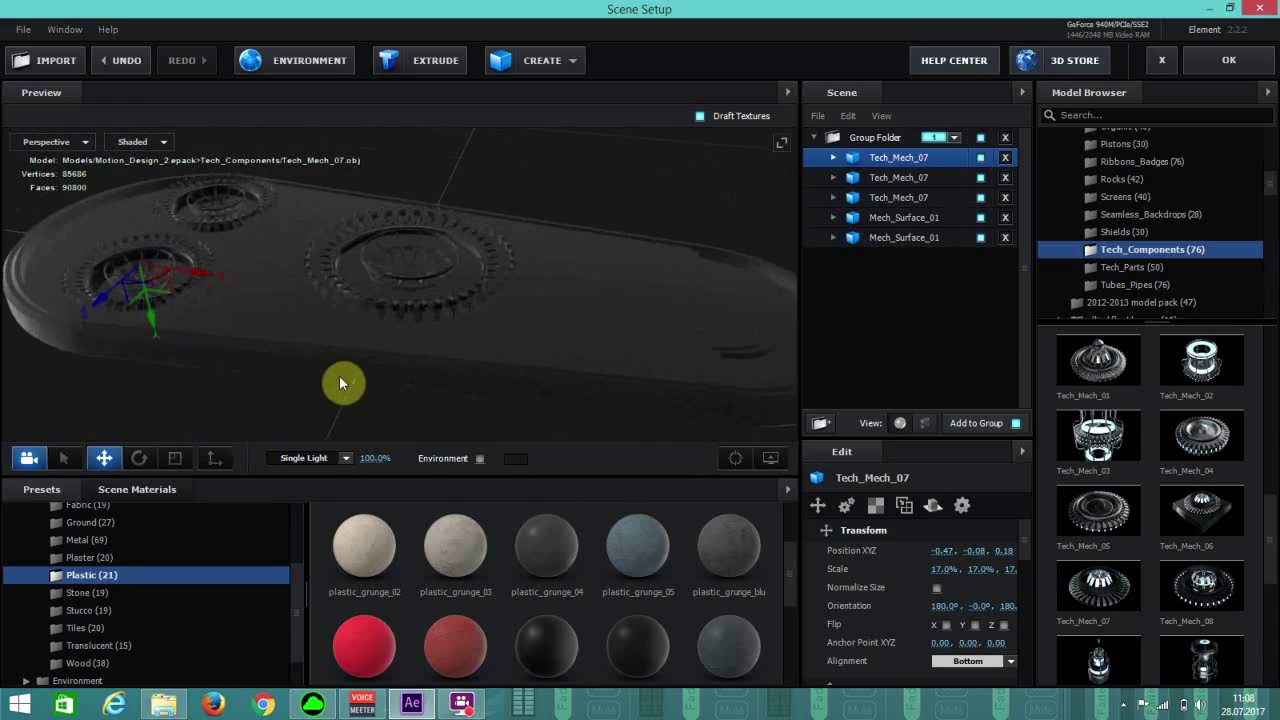
ctrl+click(897, 177)
drag(193, 313, 196, 320)
mouse_move(255, 289)
mouse_down()
mouse_move(250, 322)
mouse_move(262, 298)
mouse_up()
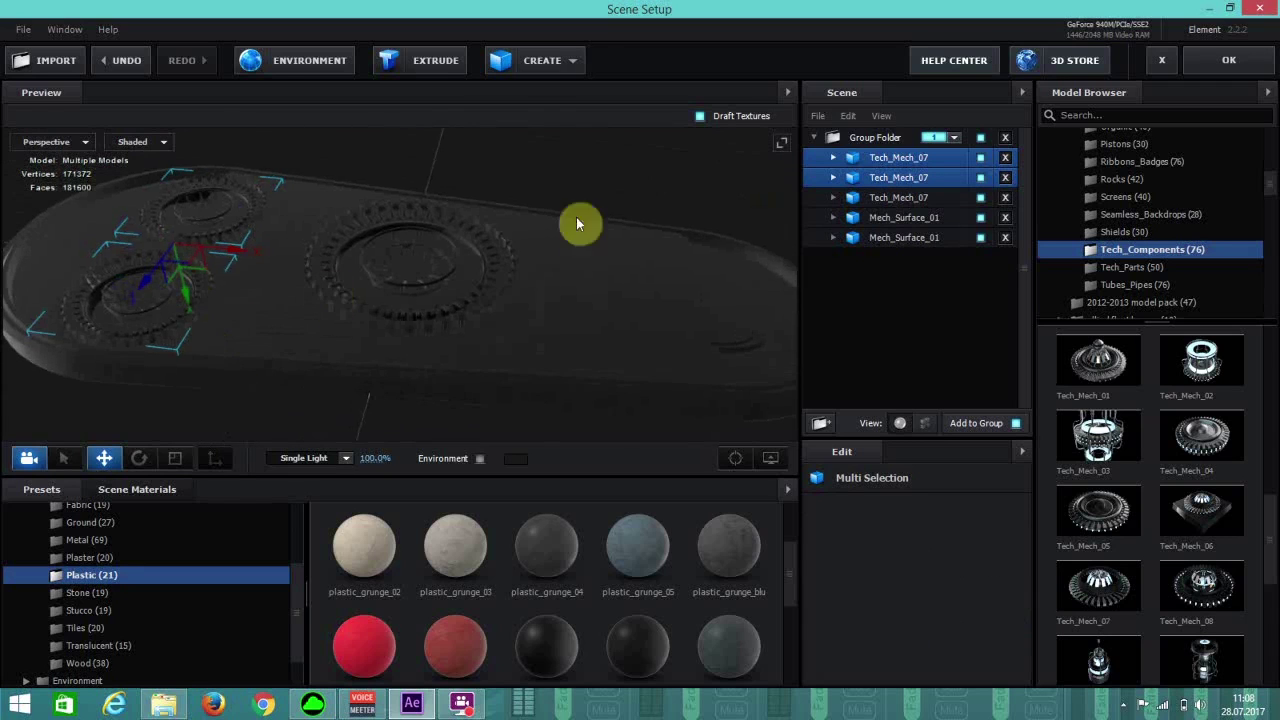
click(840, 180)
mouse_move(397, 313)
mouse_down()
mouse_move(393, 291)
mouse_move(400, 309)
mouse_up()
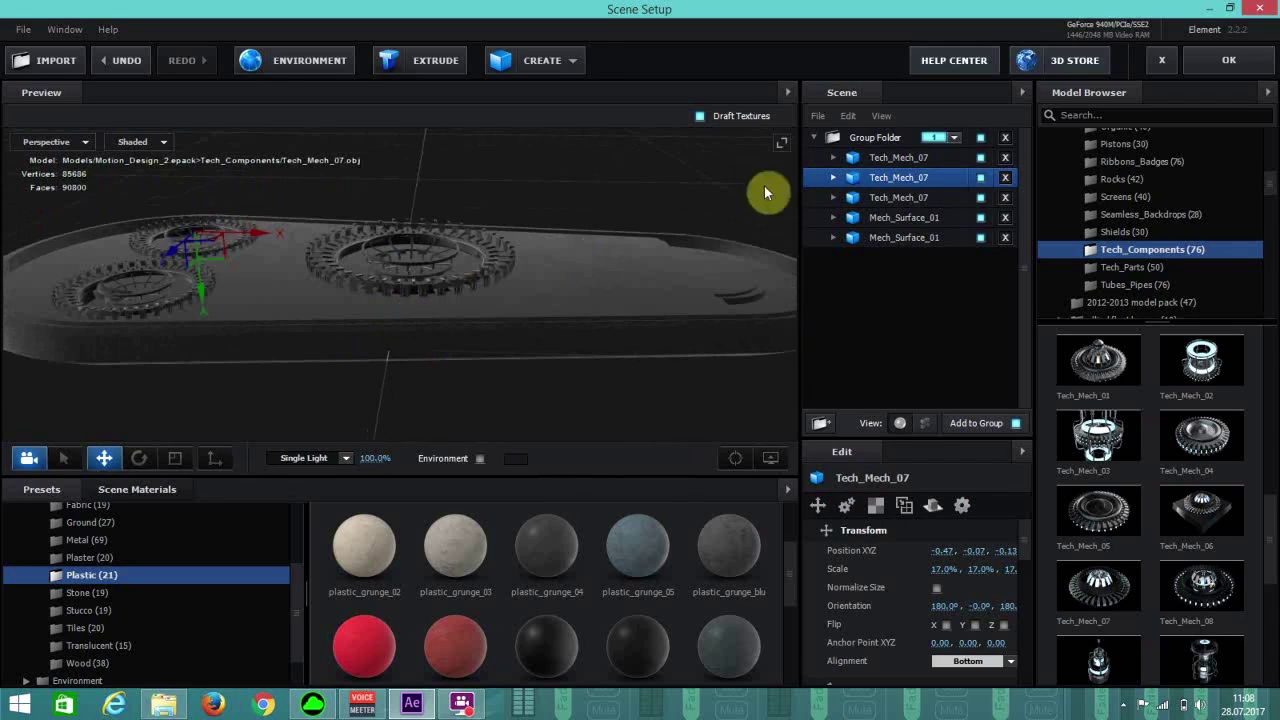
ctrl+click(857, 158)
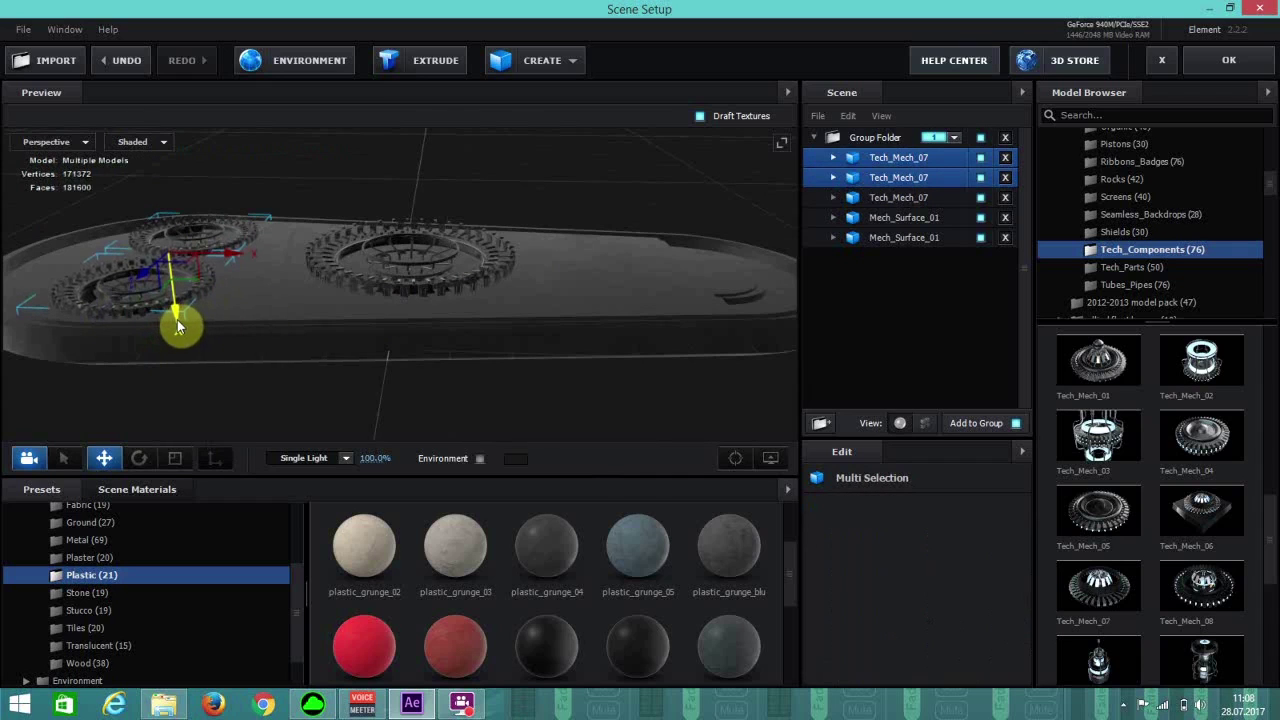
Duplicate both 17% gears and move the copies toward the plate's narrow end, to about 0.41 on X.
drag(419, 277, 858, 172)
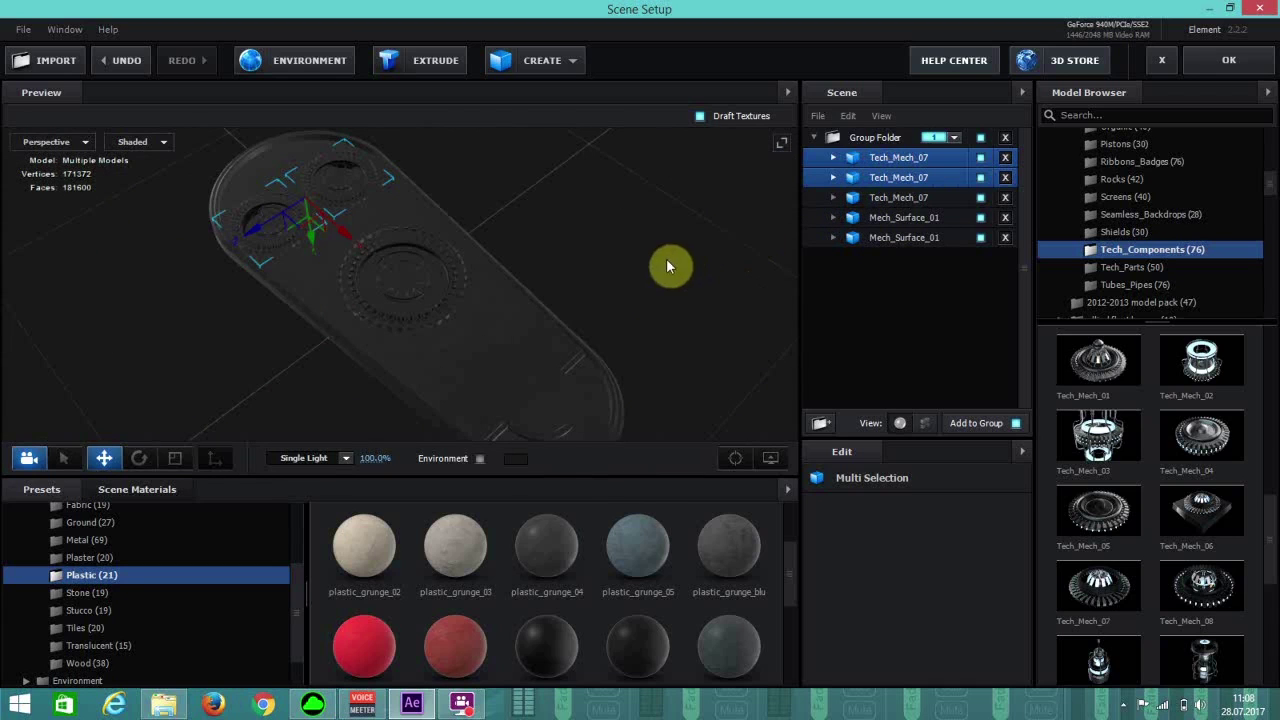
key(ctrl+d)
drag(335, 232, 527, 344)
click(735, 458)
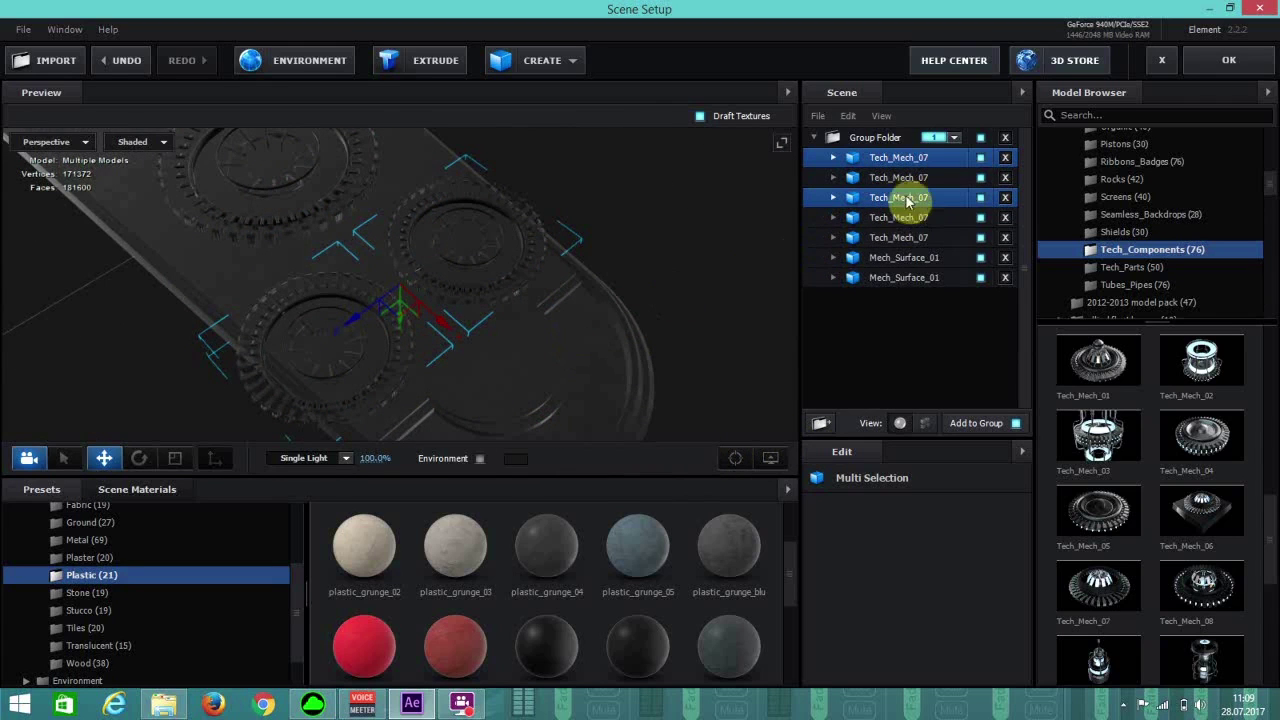
Scale each of the two copied gears at the plate's narrow end to 10%.
ctrl+click(900, 198)
ctrl+click(903, 177)
click(903, 160)
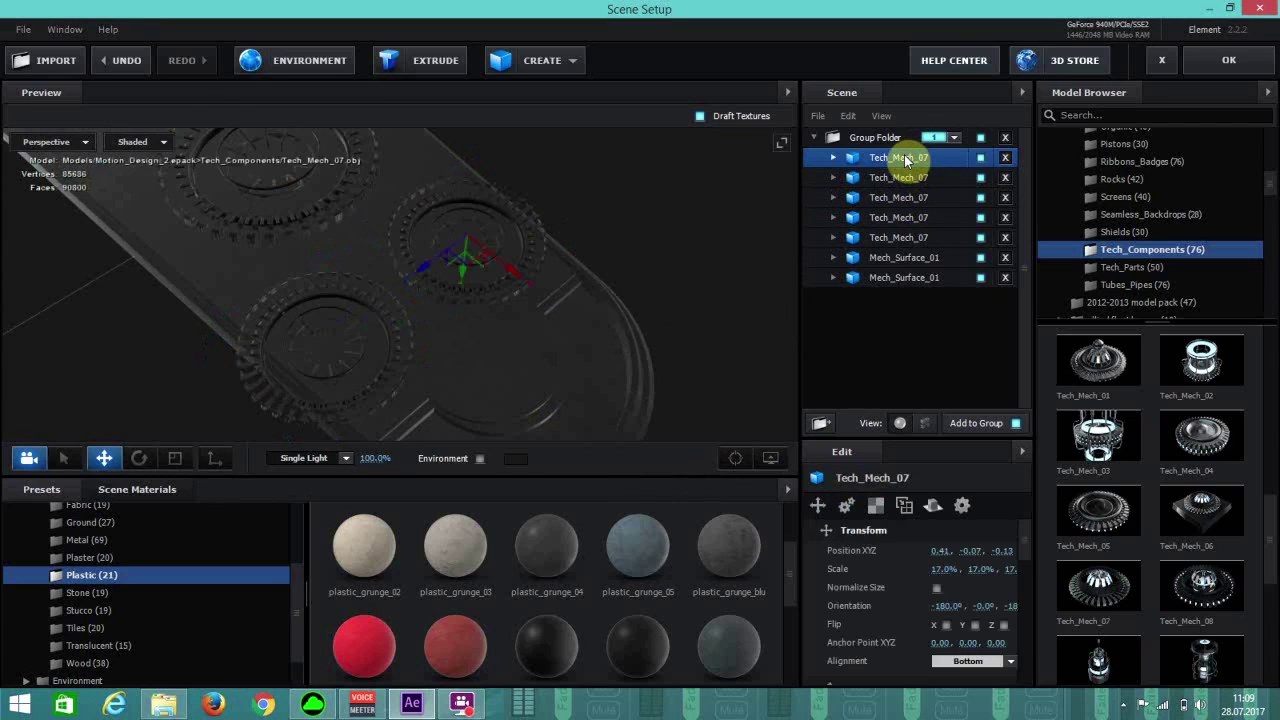
click(940, 569)
text(10)
key(Return)
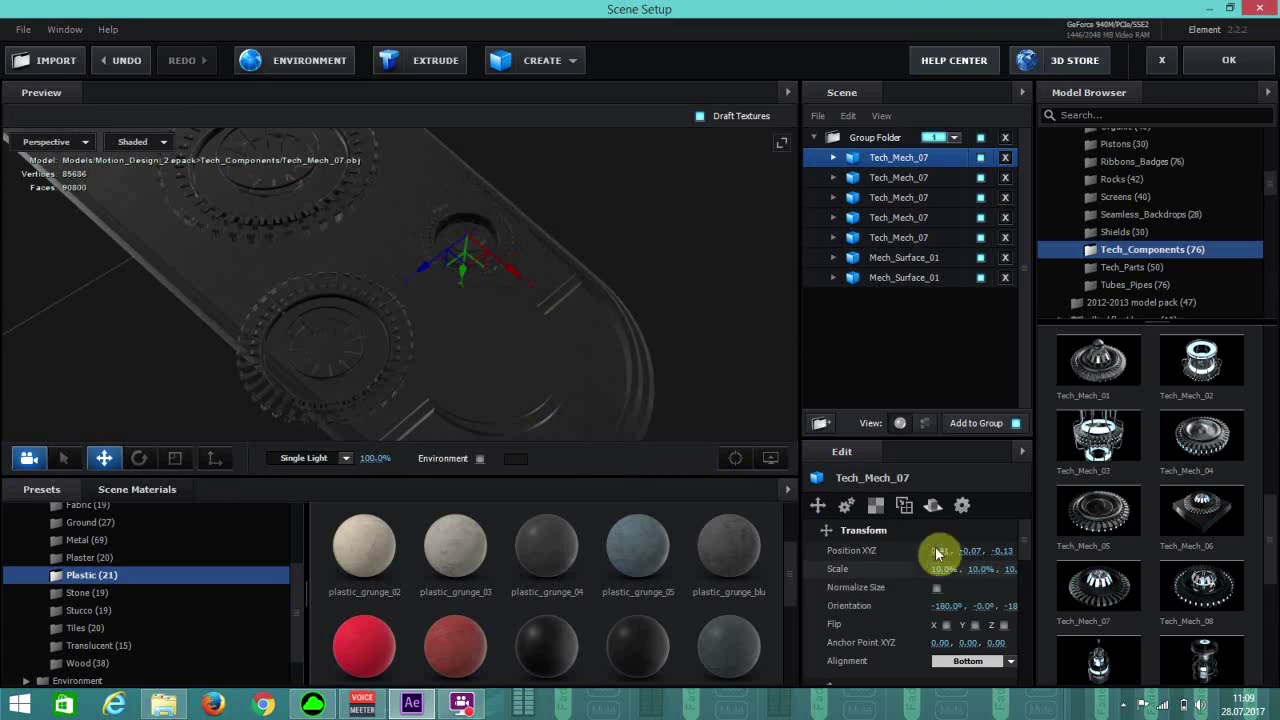
click(905, 181)
click(941, 569)
text(10)
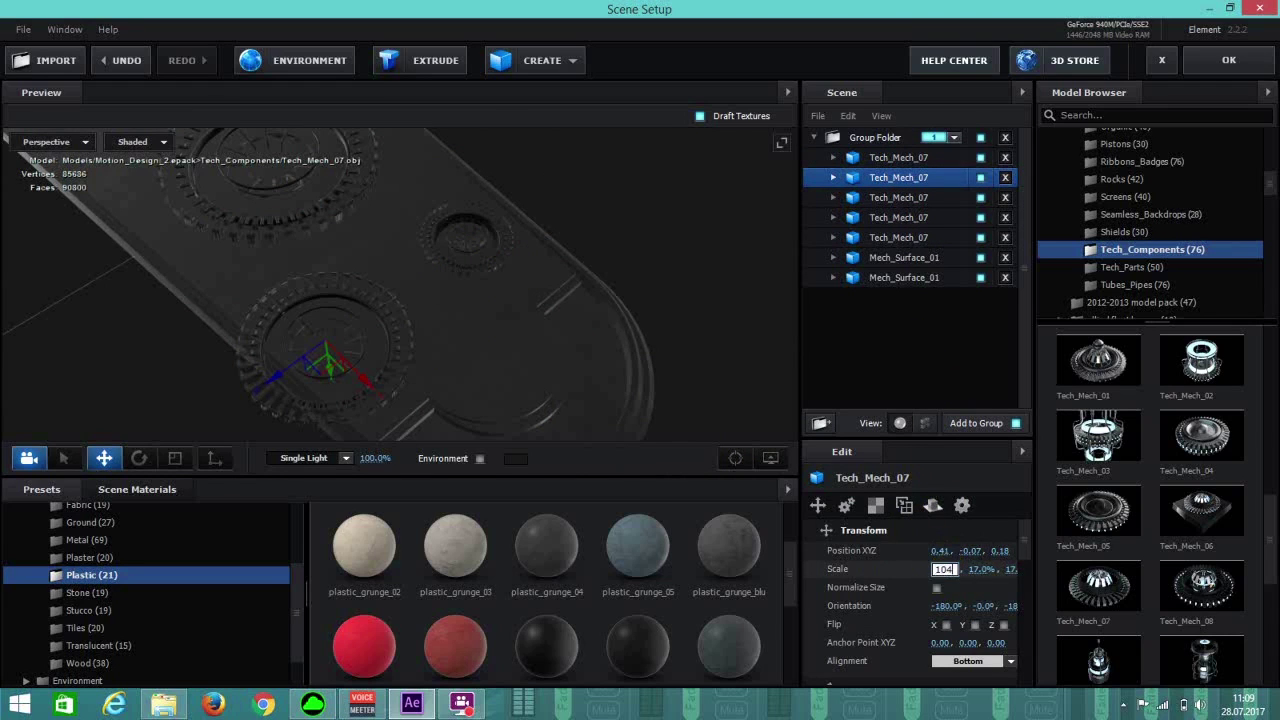
key(Return)
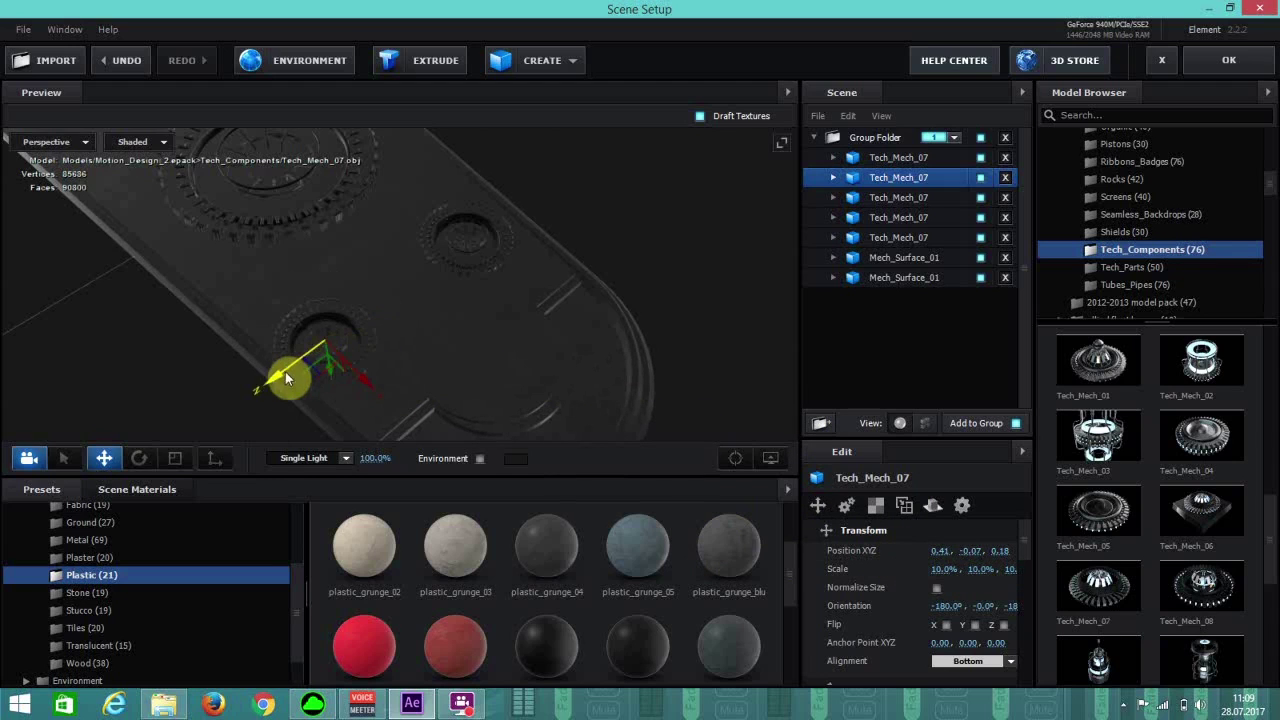
Move the two 10% gears slightly toward each other, to about 0.16 and -0.12 on Z.
drag(278, 385, 294, 386)
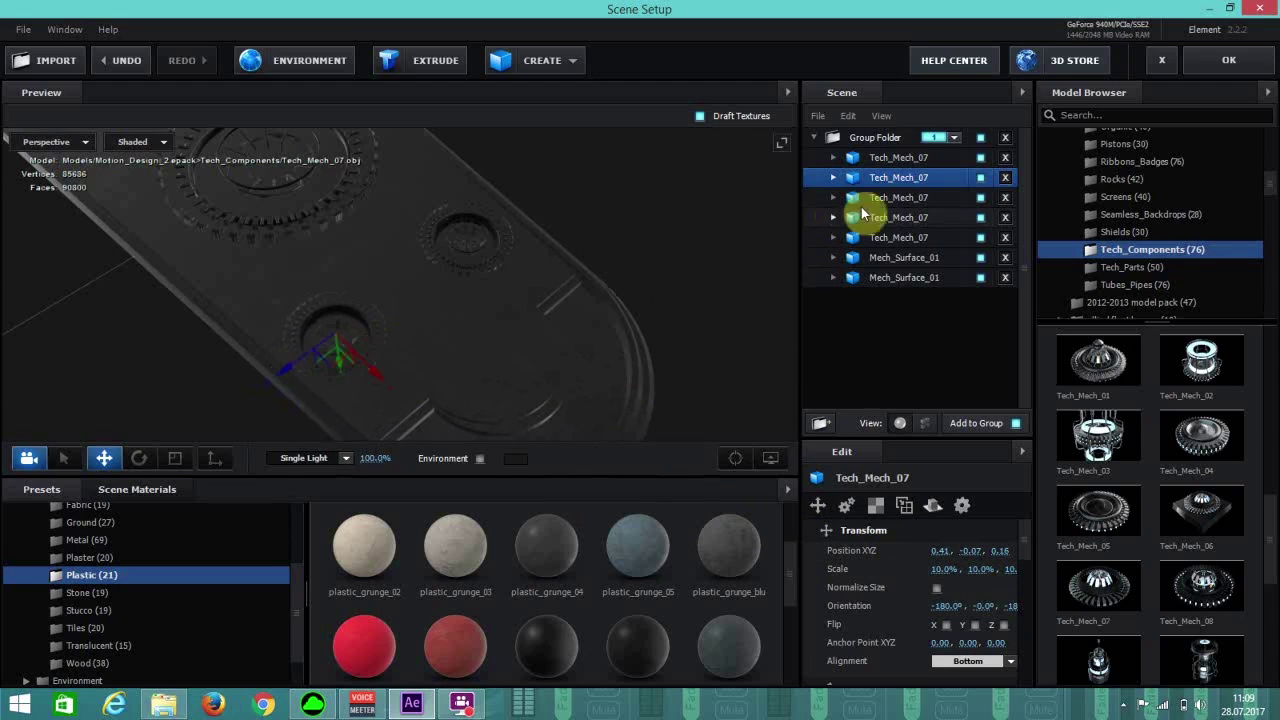
click(887, 162)
drag(427, 270, 422, 276)
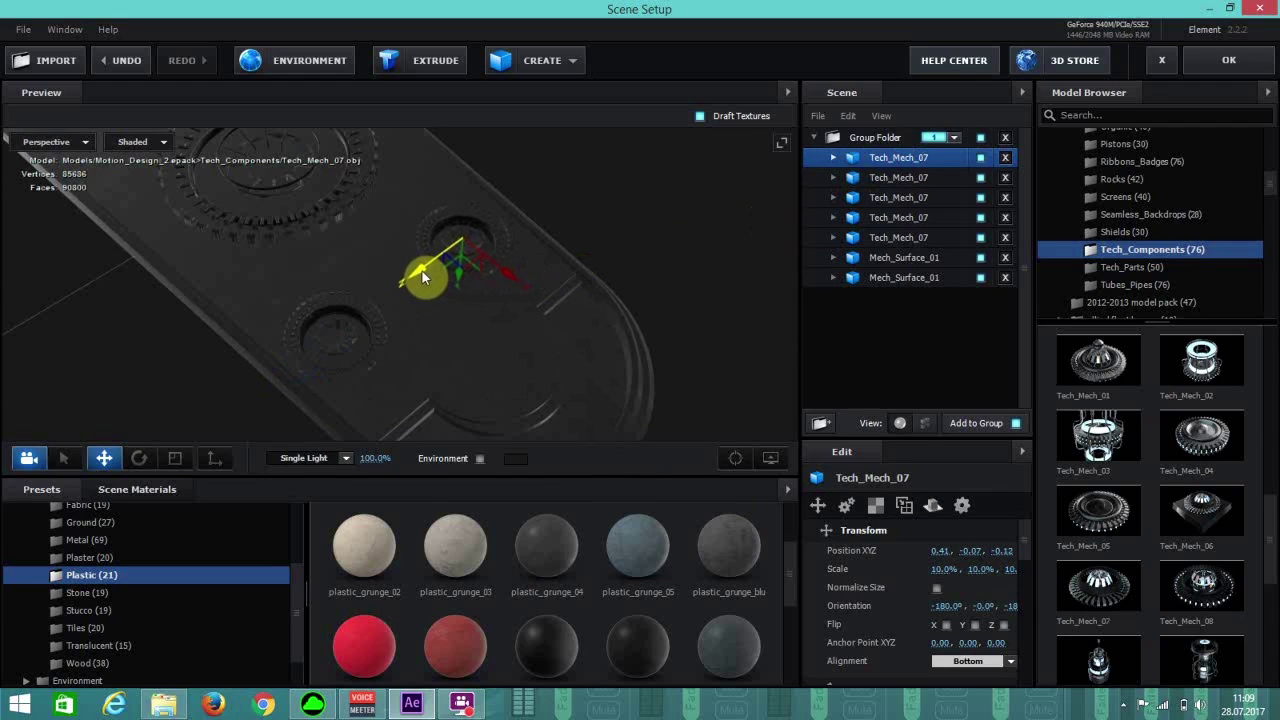
Shift both 10% gears to about 0.46 on X, with one at about 0.15 on Z, and accept the scene.
ctrl+click(850, 184)
drag(451, 334, 525, 357)
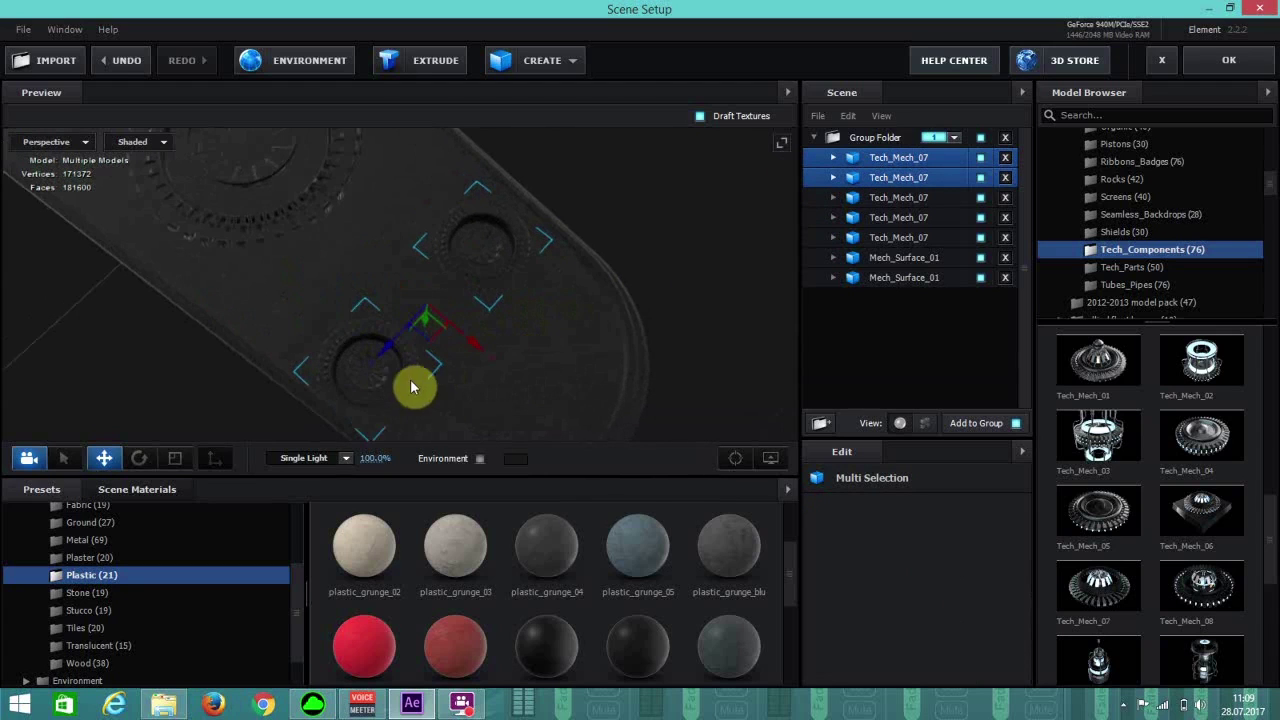
click(866, 178)
drag(313, 414, 474, 332)
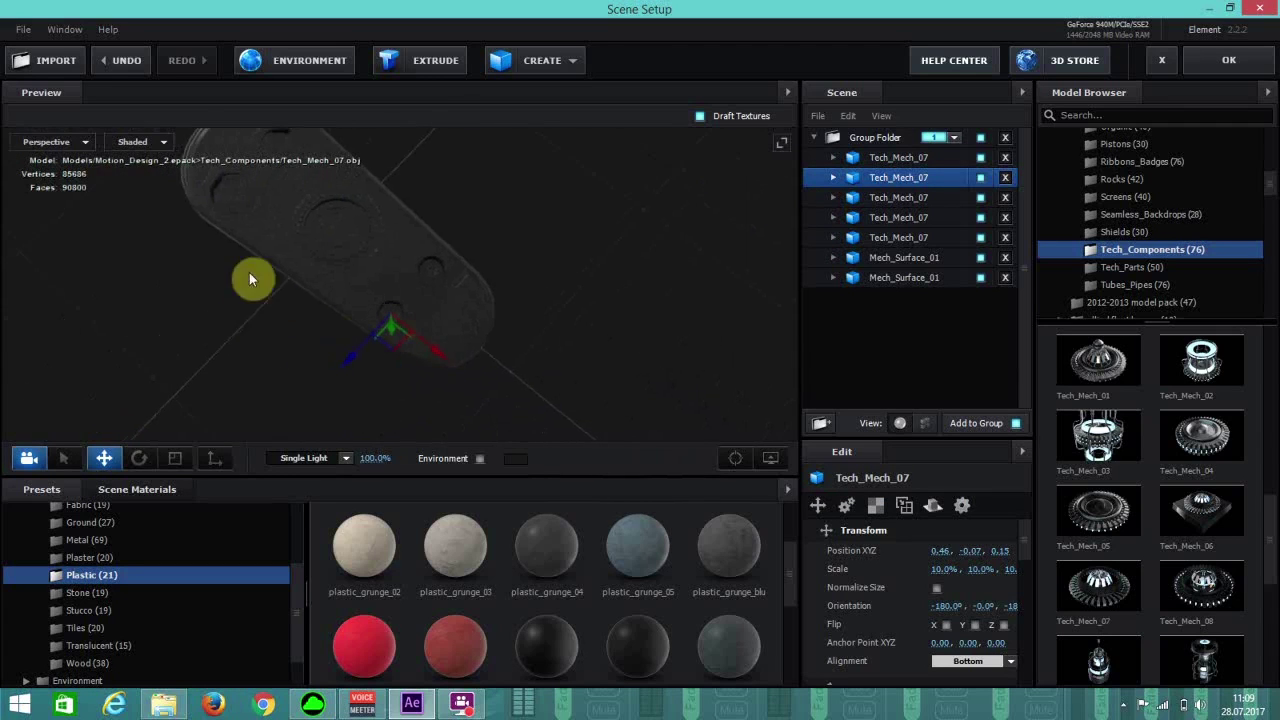
drag(250, 279, 367, 225)
click(1200, 61)
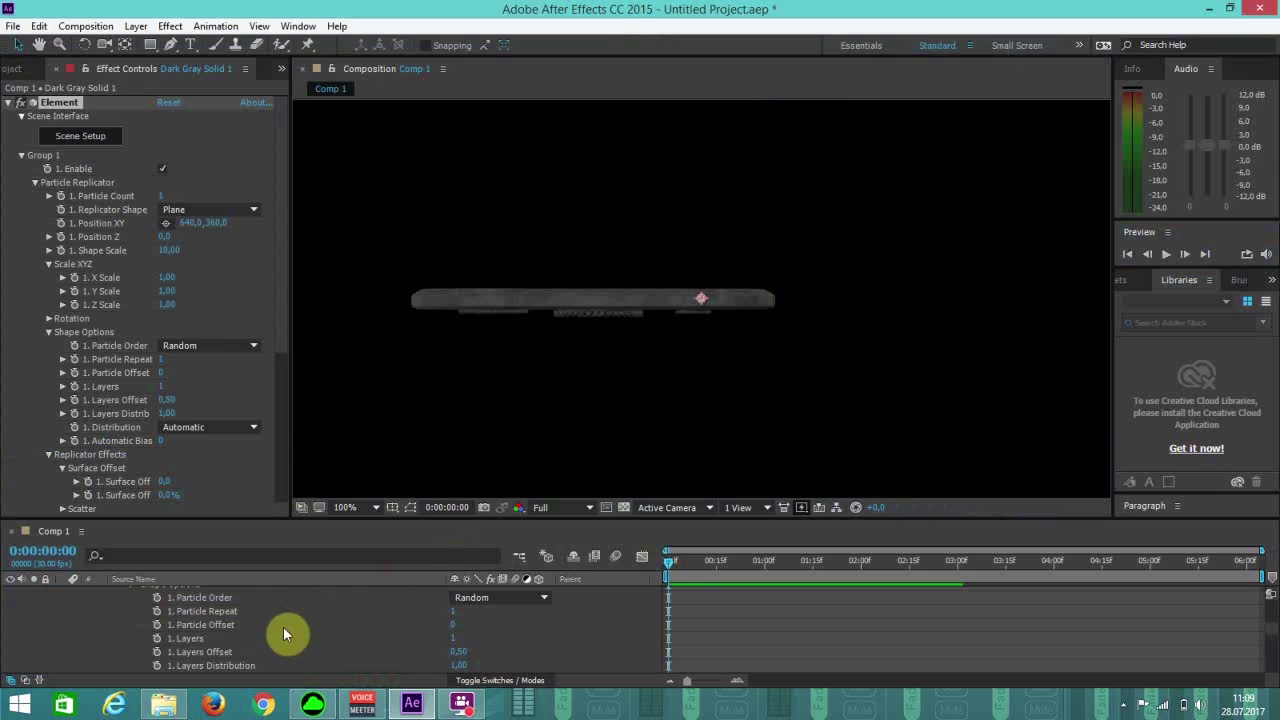
Collapse the solid layer's properties and create a two-node camera with the 50mm preset.
scroll(240, 617, up, 10)
click(62, 593)
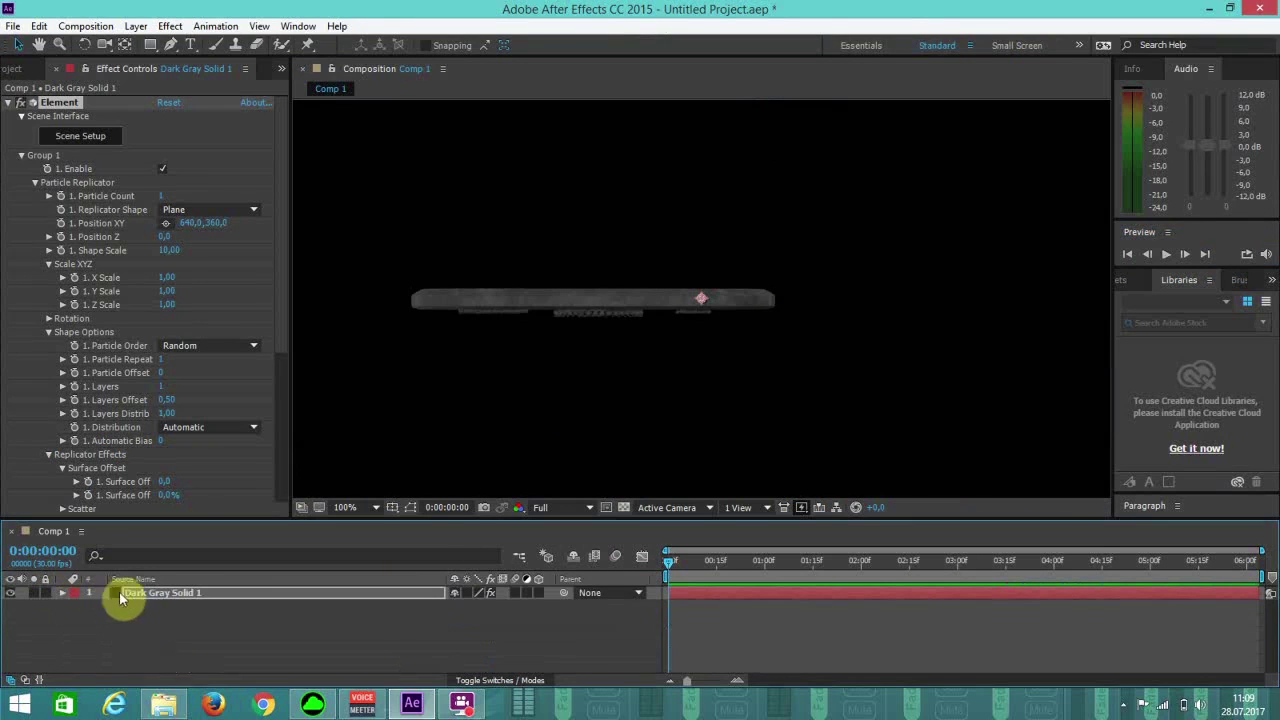
click(136, 26)
mouse_move(200, 44)
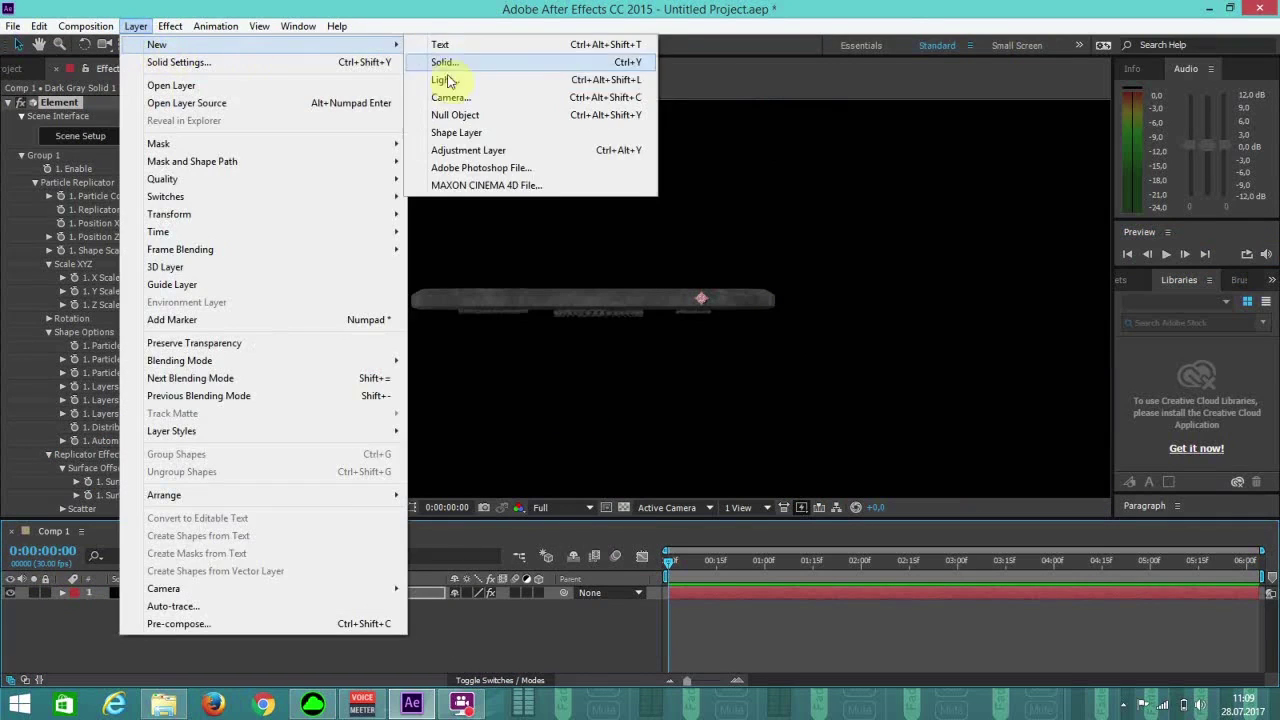
click(515, 97)
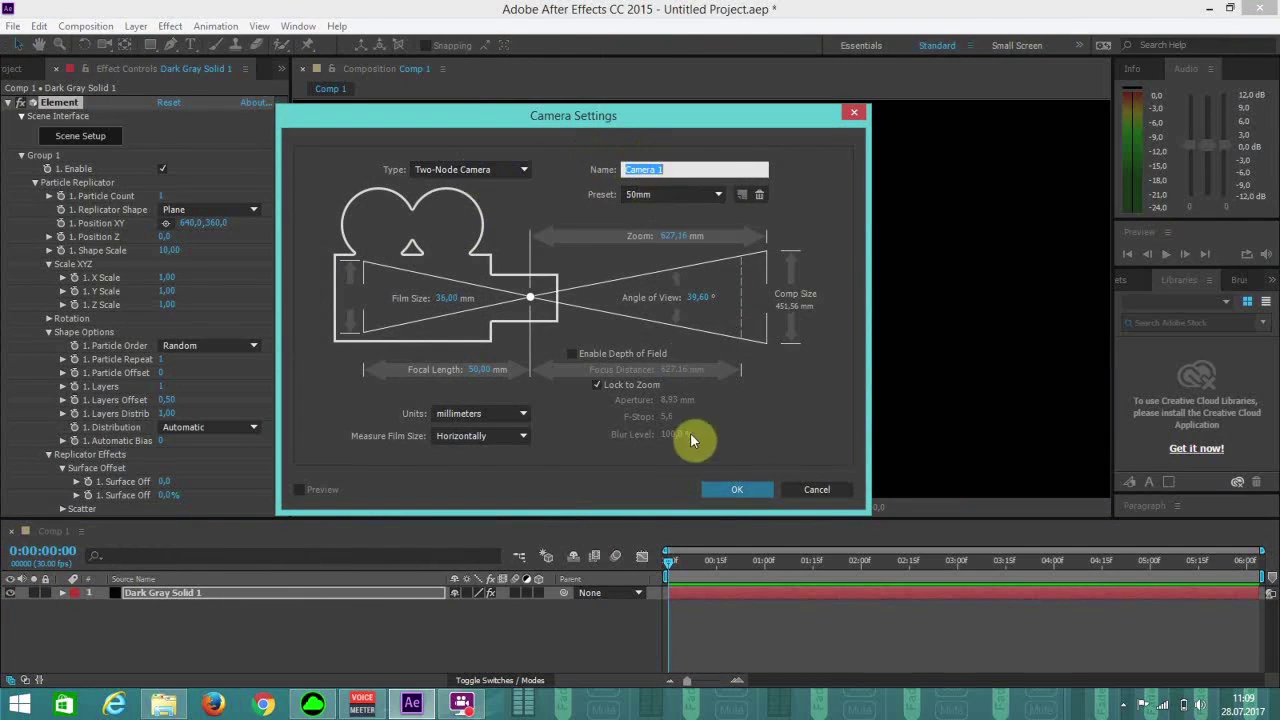
click(720, 489)
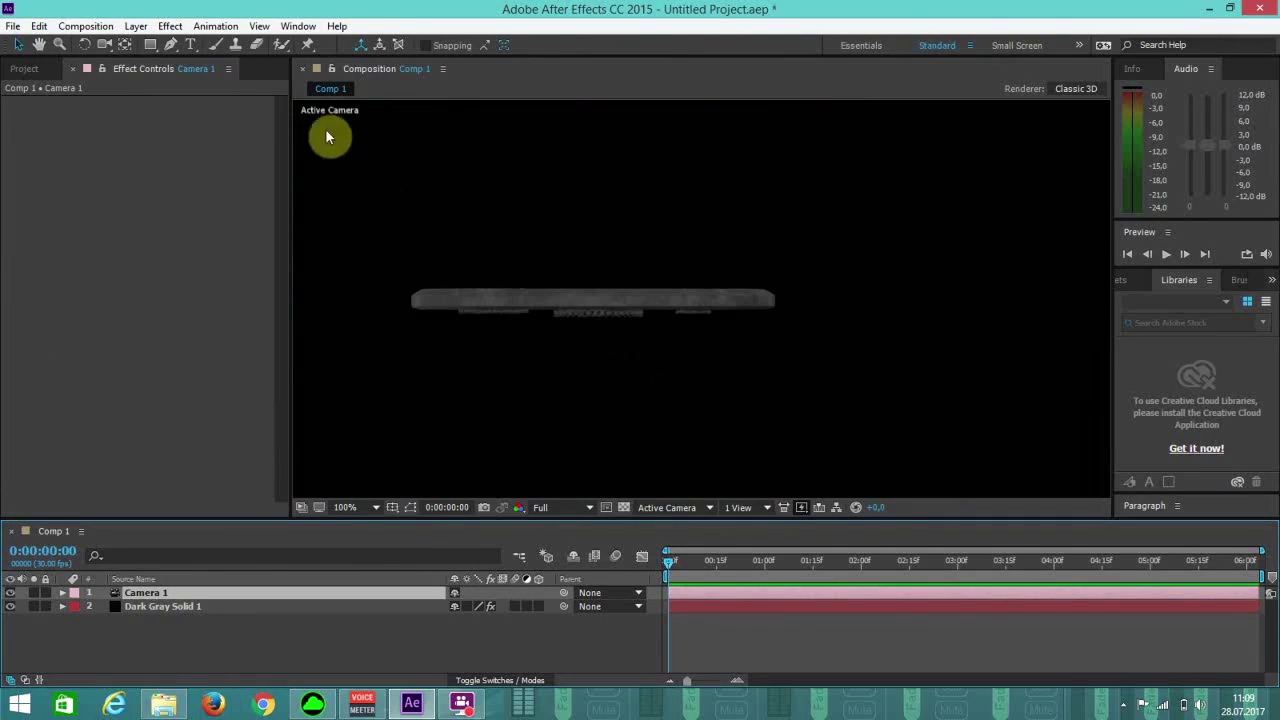
Orbit the camera until it faces the side of the plate that carries the gears.
click(105, 44)
drag(584, 364, 651, 328)
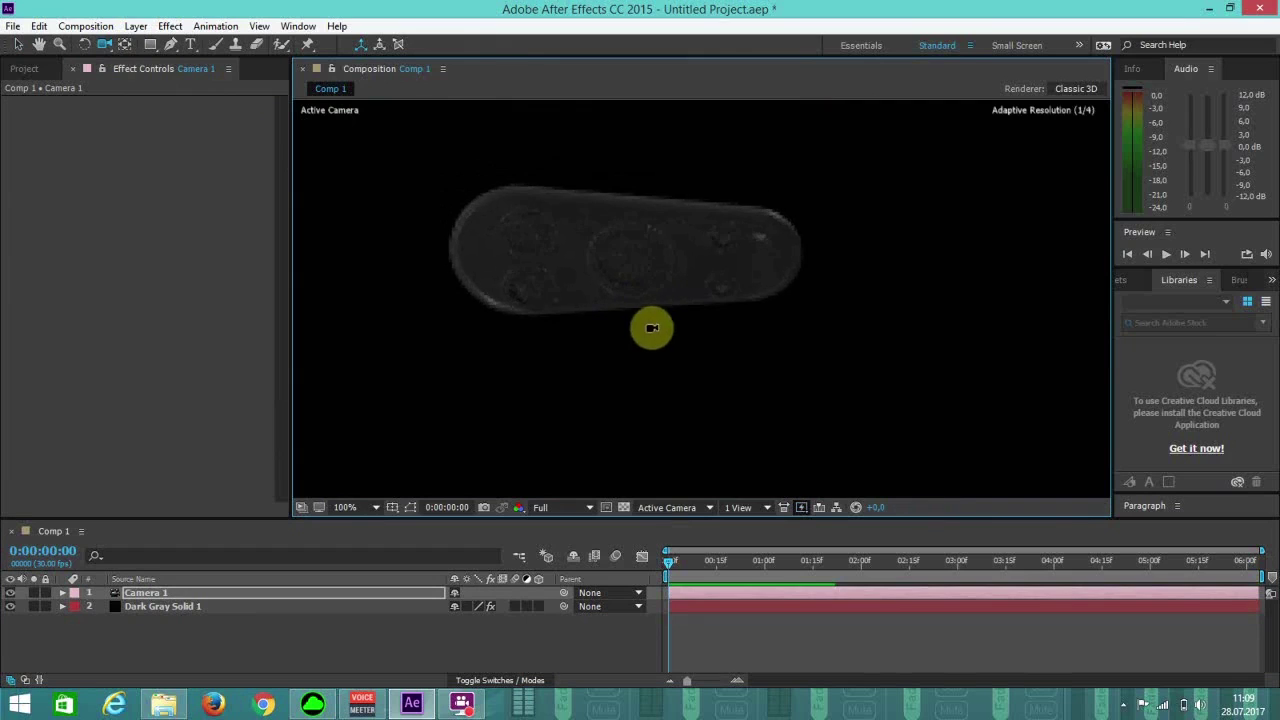
scroll(595, 318, up, 1)
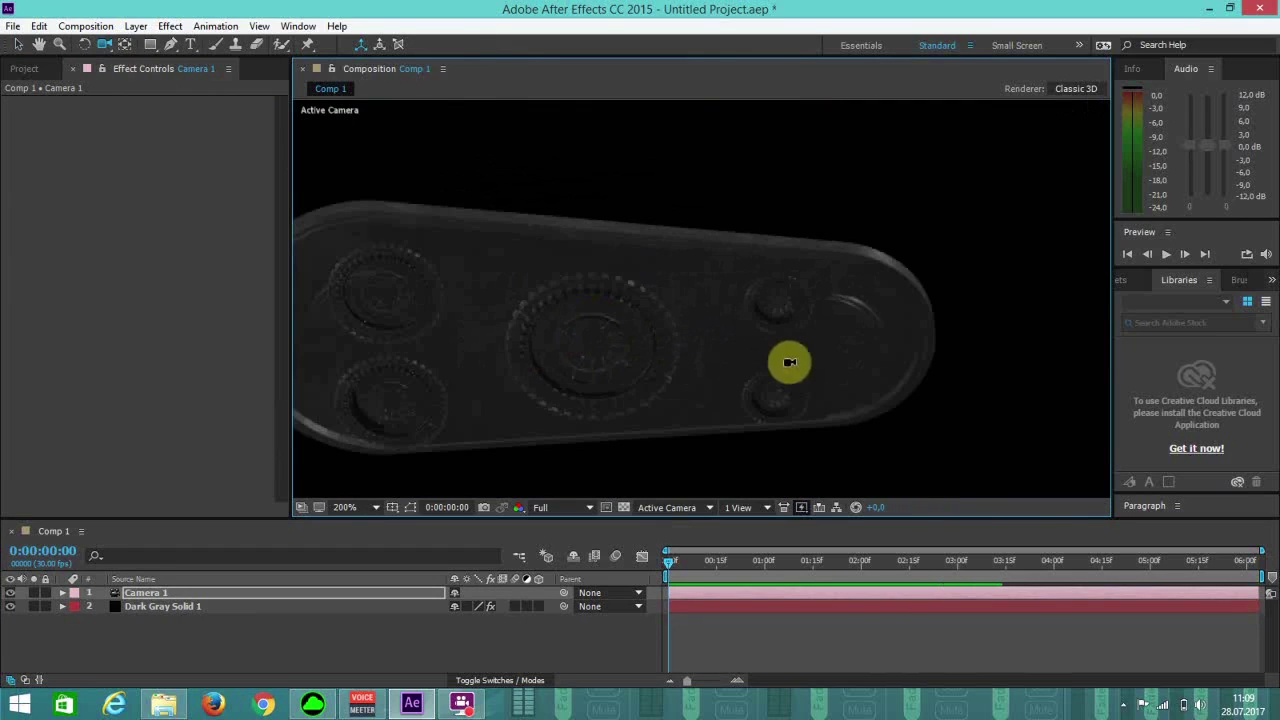
drag(549, 377, 746, 369)
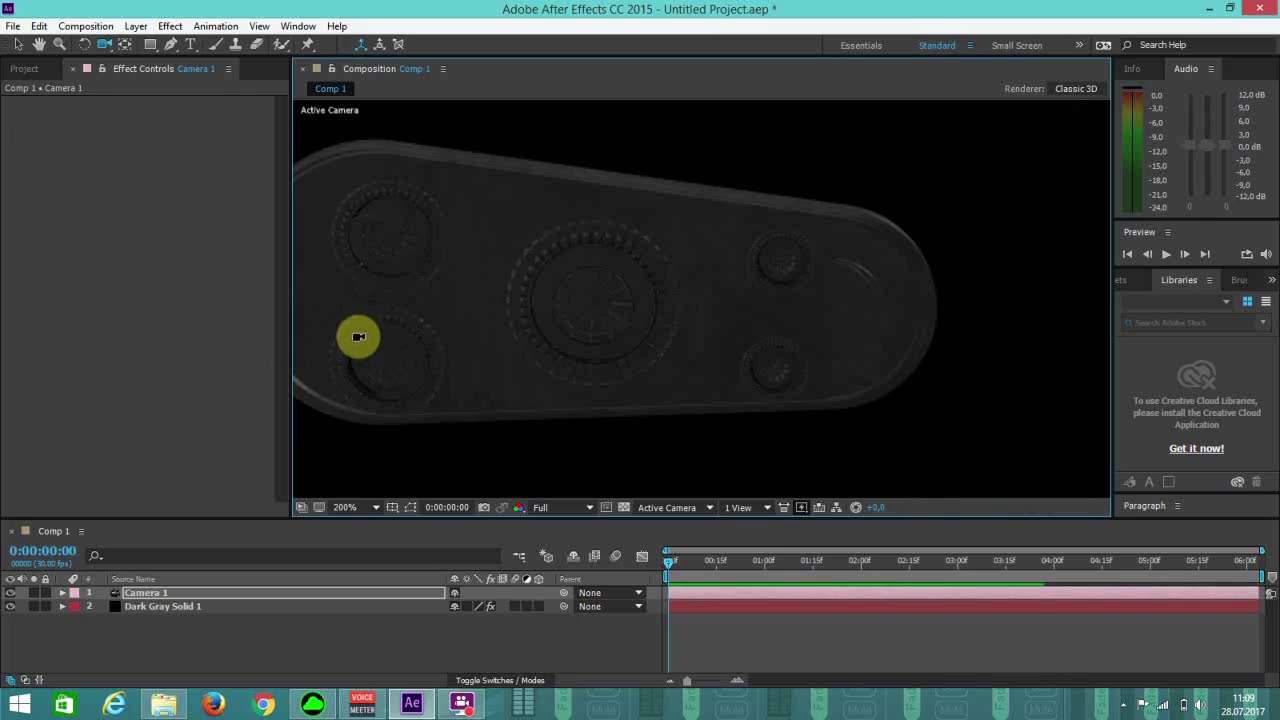
click(18, 46)
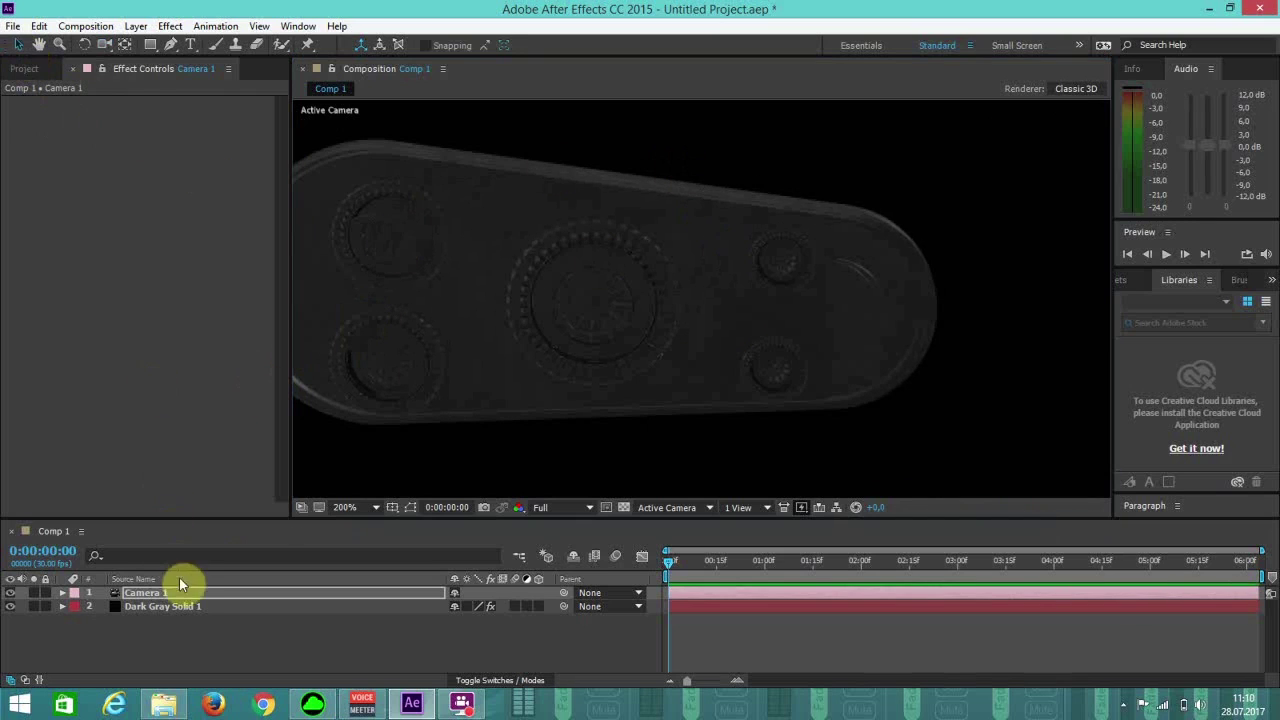
Reopen Scene Setup from Dark Gray Solid 1 and move the selected 10% gear to about 0.13 on Z.
click(176, 607)
click(83, 142)
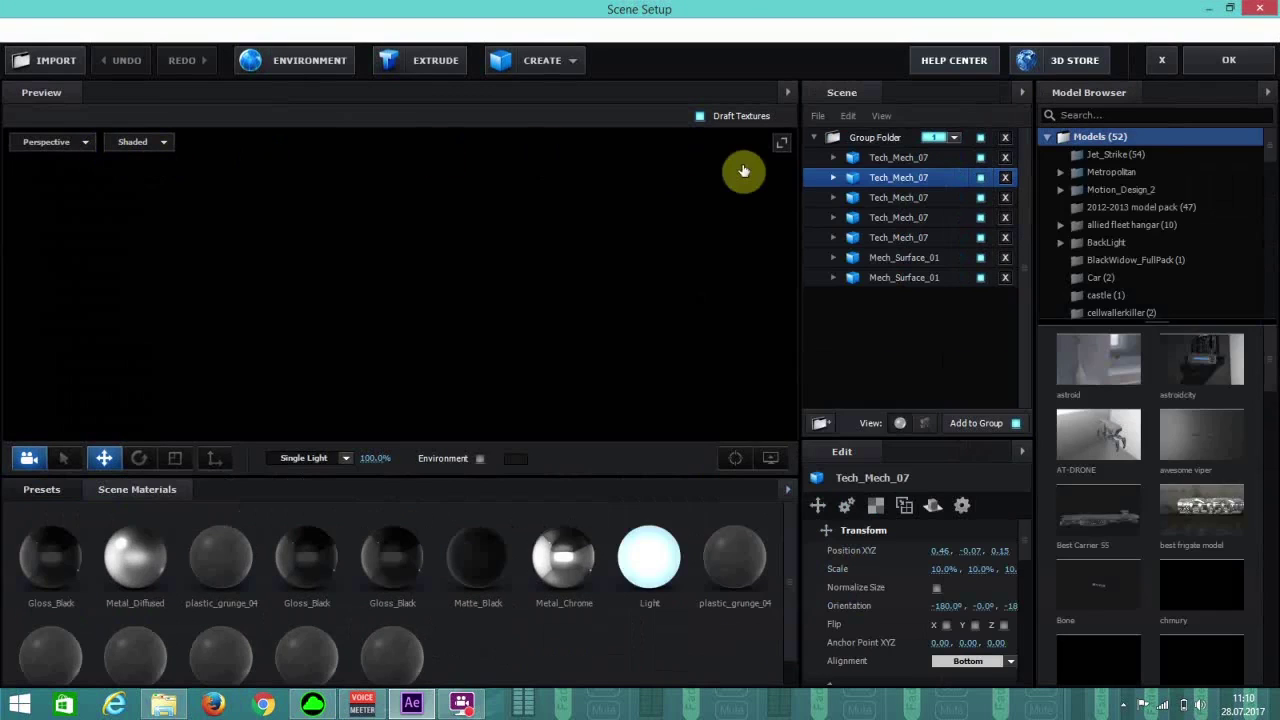
drag(522, 363, 448, 441)
scroll(447, 425, up, 5)
drag(466, 303, 357, 390)
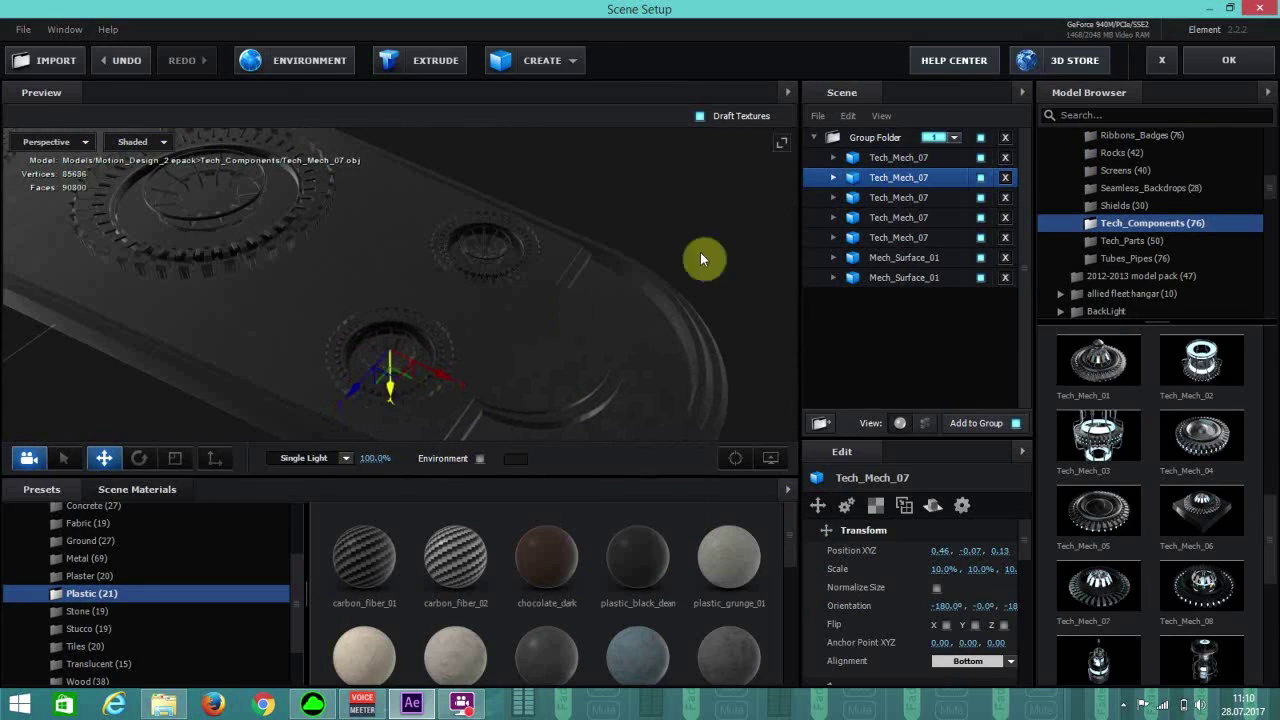
Move the 17% gear on the positive Z side of the wide end to about 0.17 on Z and accept the scene.
scroll(520, 214, down, 5)
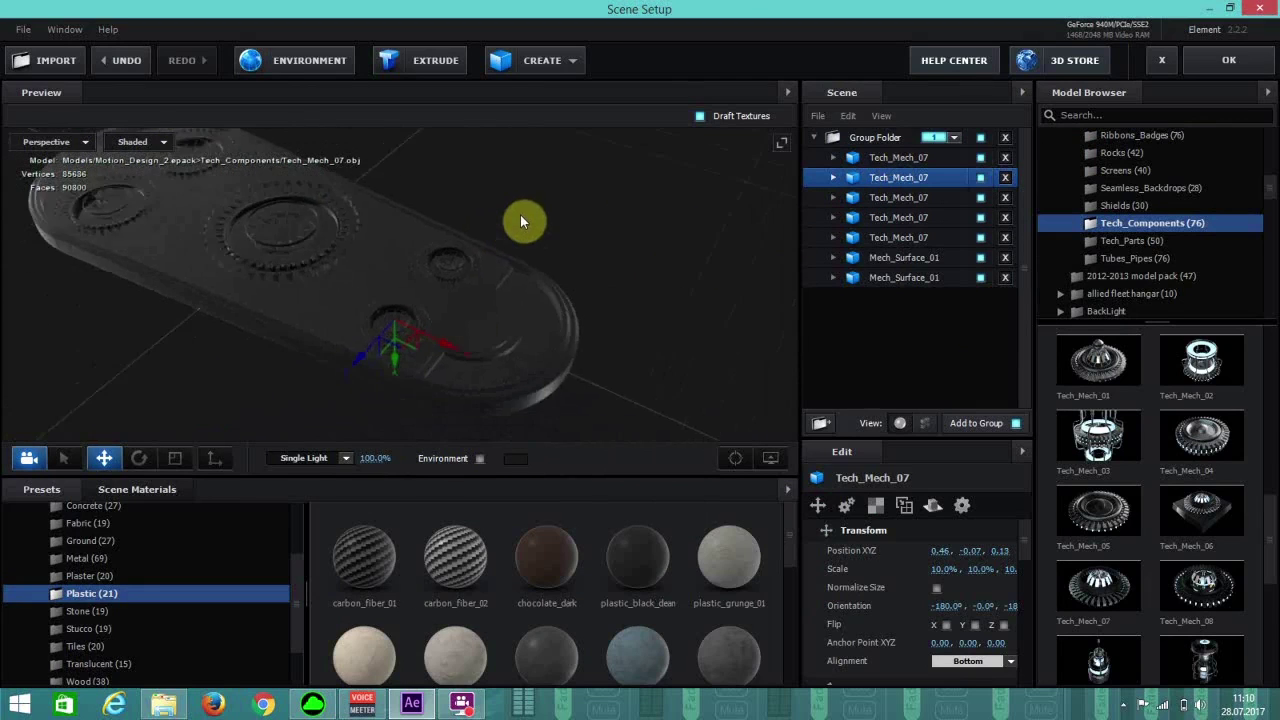
drag(520, 214, 456, 244)
click(926, 220)
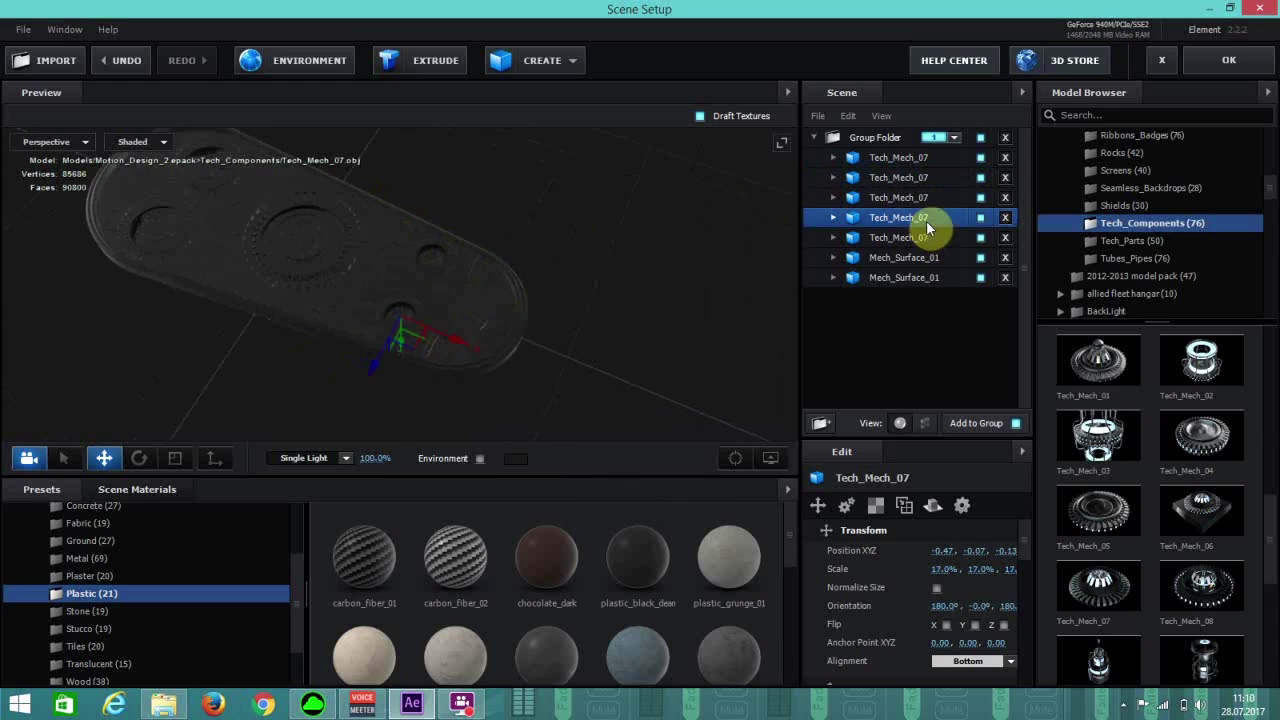
click(926, 201)
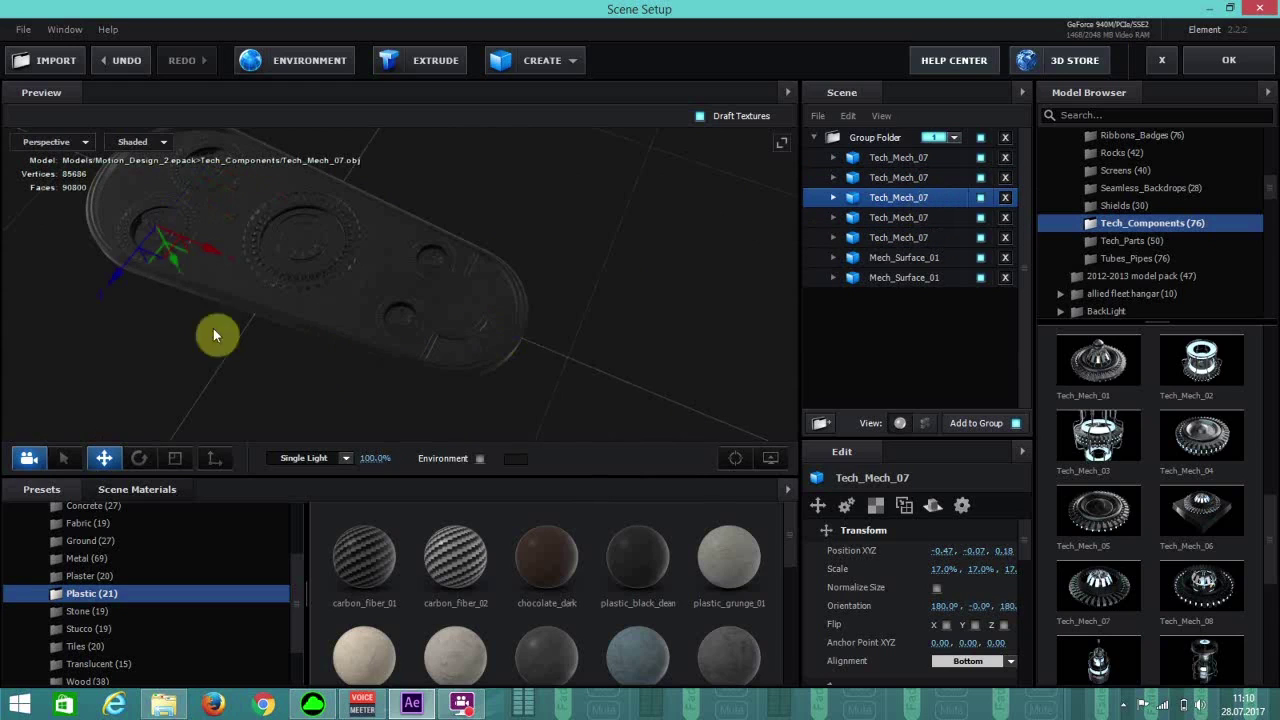
drag(120, 278, 127, 274)
click(1213, 77)
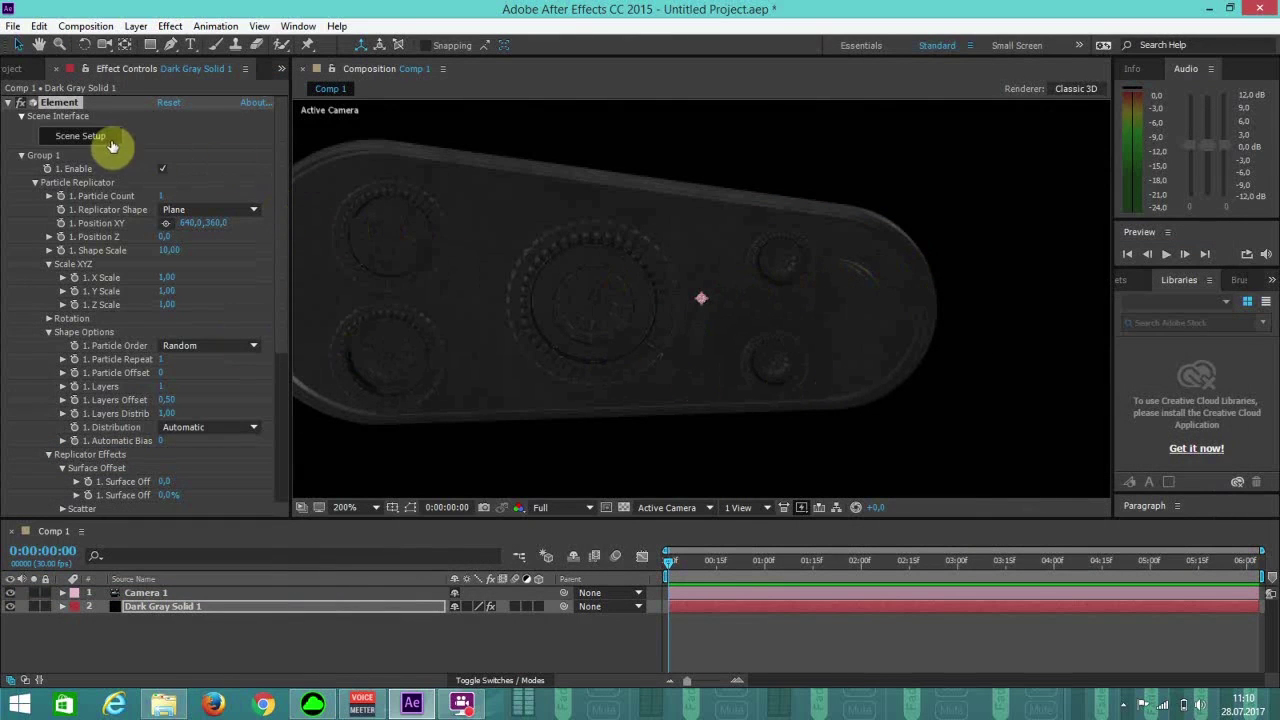
click(115, 144)
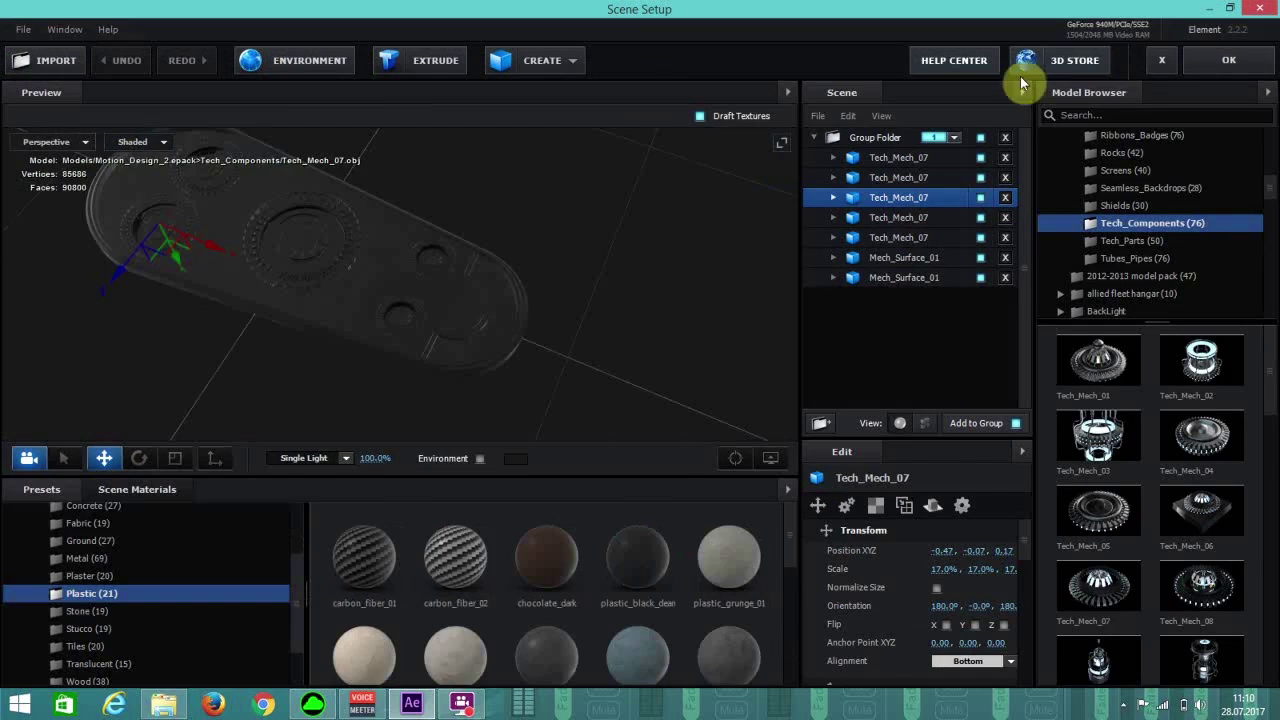
click(1229, 60)
Create a parallel light with 149% intensity, smooth falloff, 500 radius and falloff distance, and 100% shadow darkness.
click(136, 26)
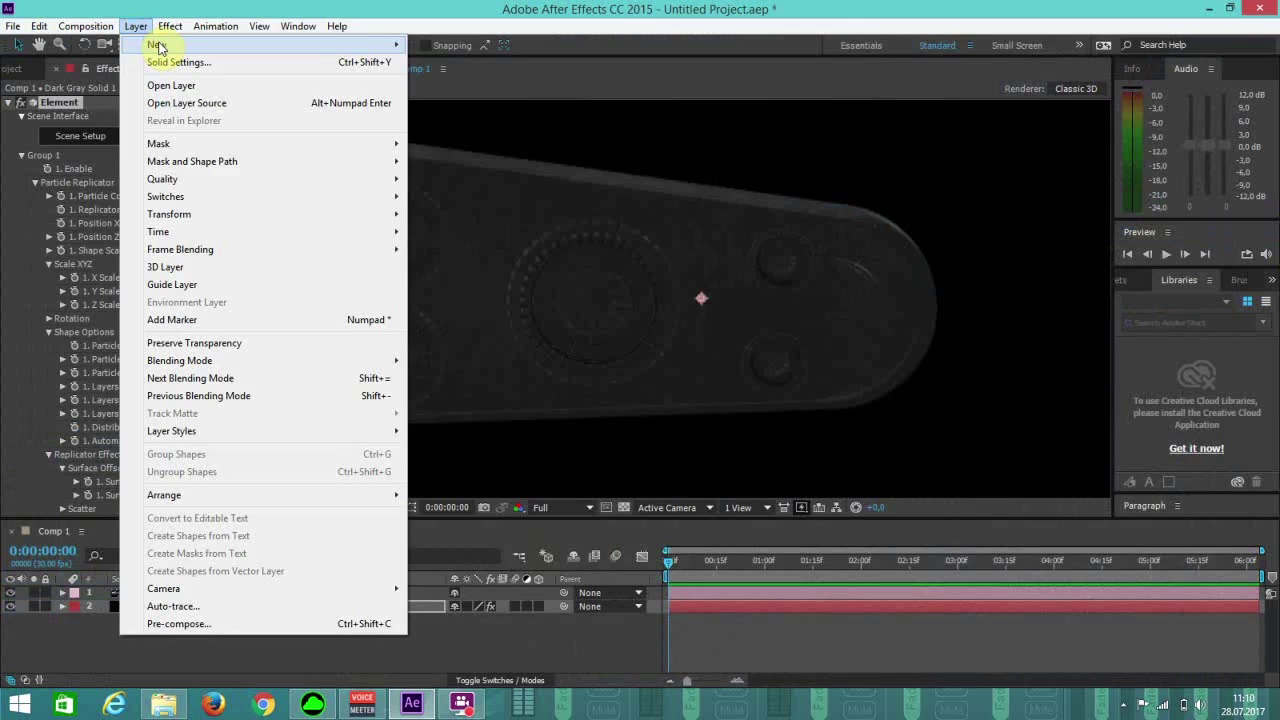
mouse_move(158, 46)
click(600, 81)
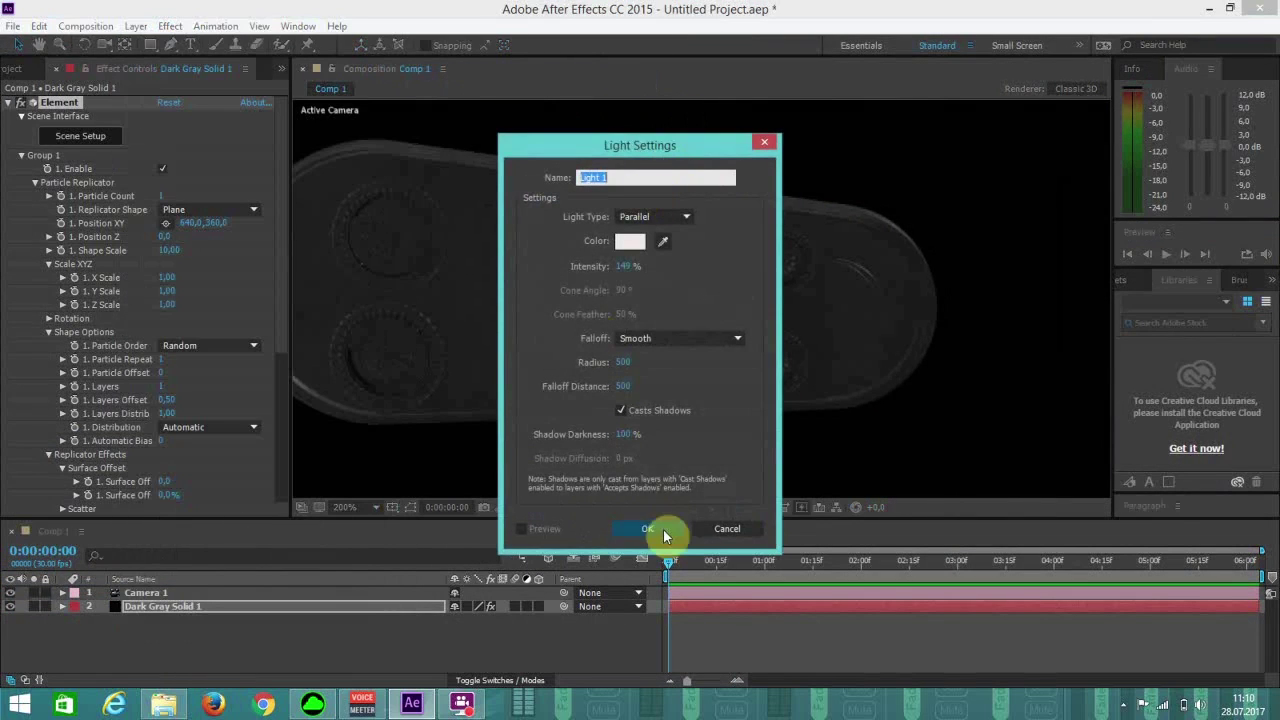
click(660, 531)
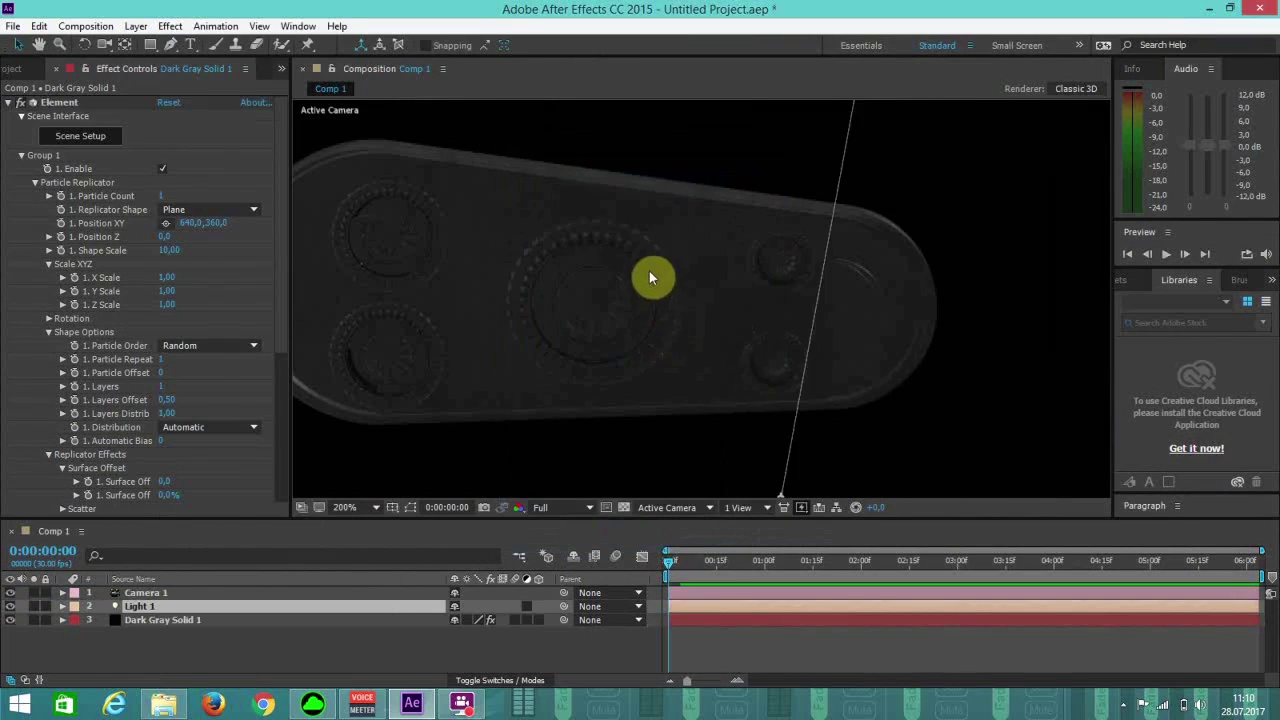
Viewing the plate edge-on, place Light 1 above its middle and set the light's point of interest just over the plate.
scroll(650, 272, down, 7)
scroll(649, 271, up, 6)
click(105, 45)
drag(691, 229, 672, 464)
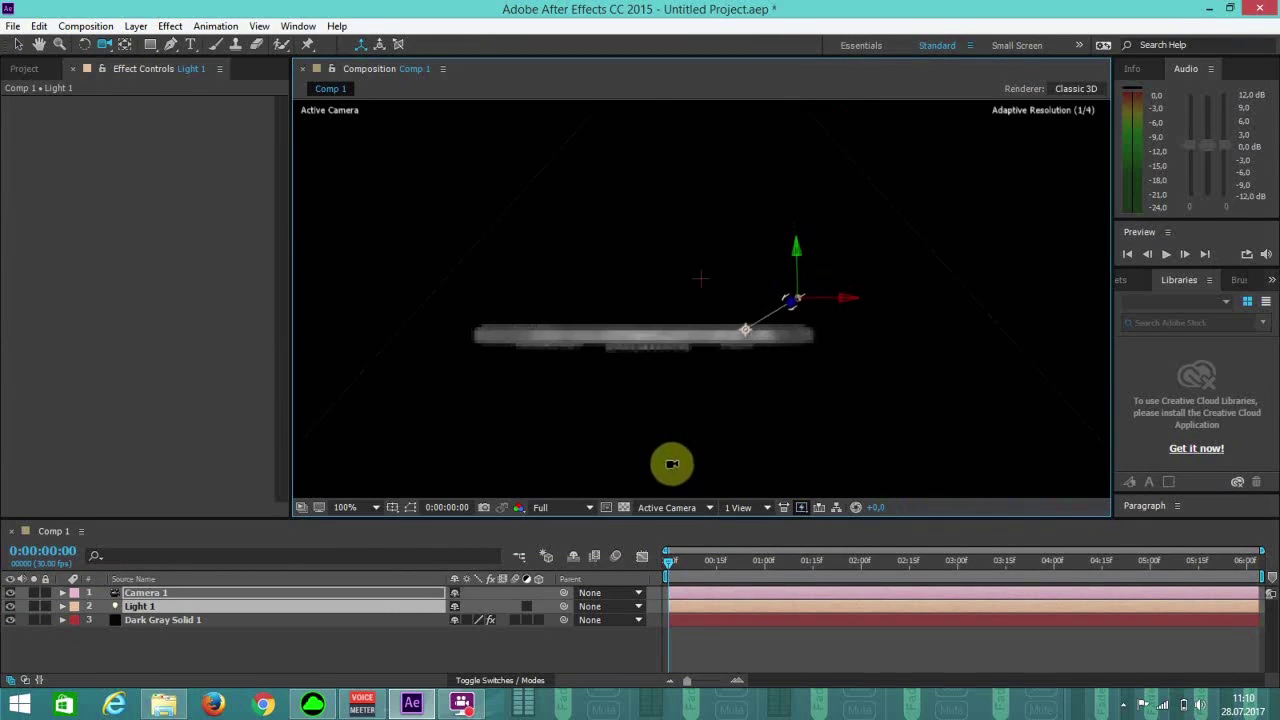
click(18, 45)
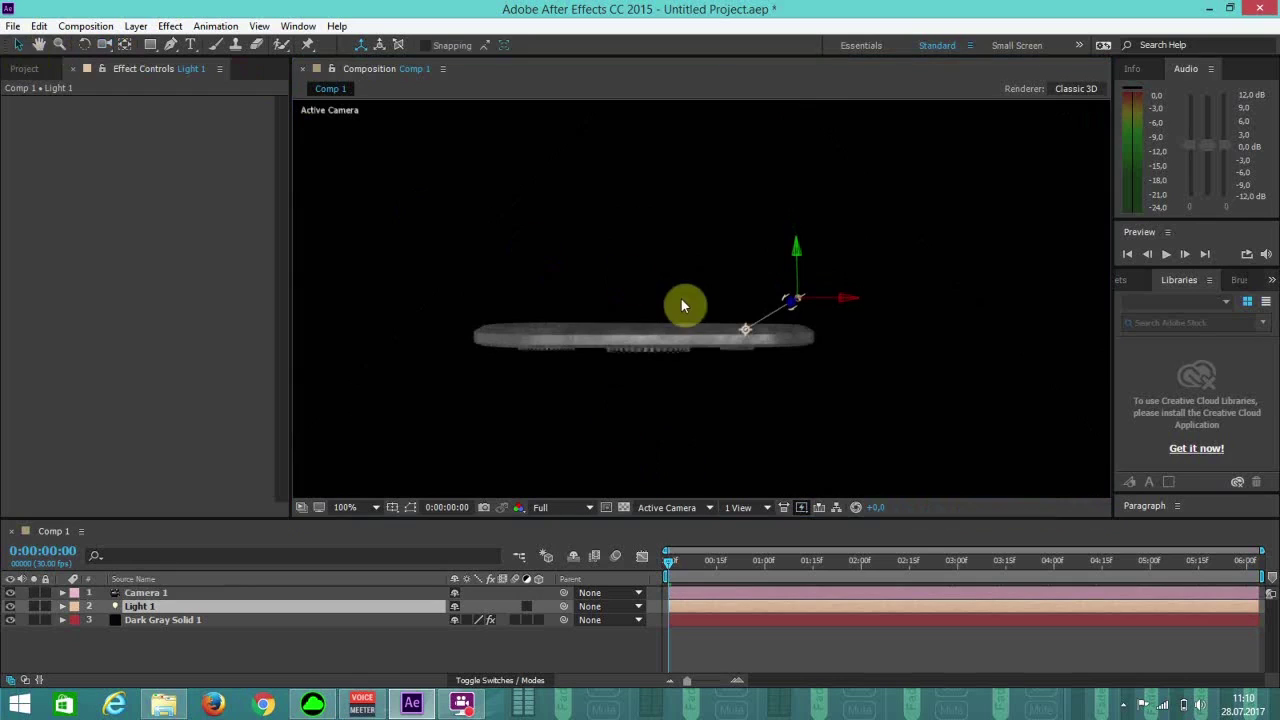
drag(799, 303, 668, 150)
drag(651, 334, 617, 317)
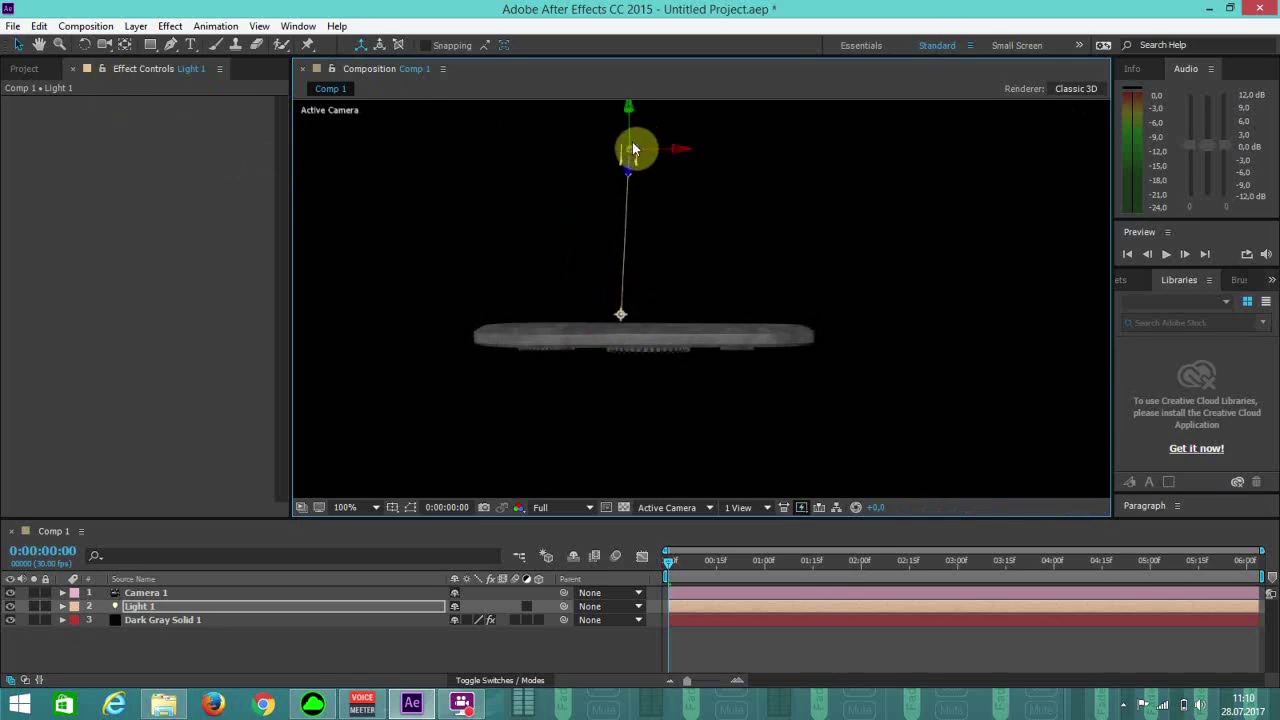
Duplicate Light 1 and place the copy below the middle of the plate, aimed upward at it.
key(ctrl+d)
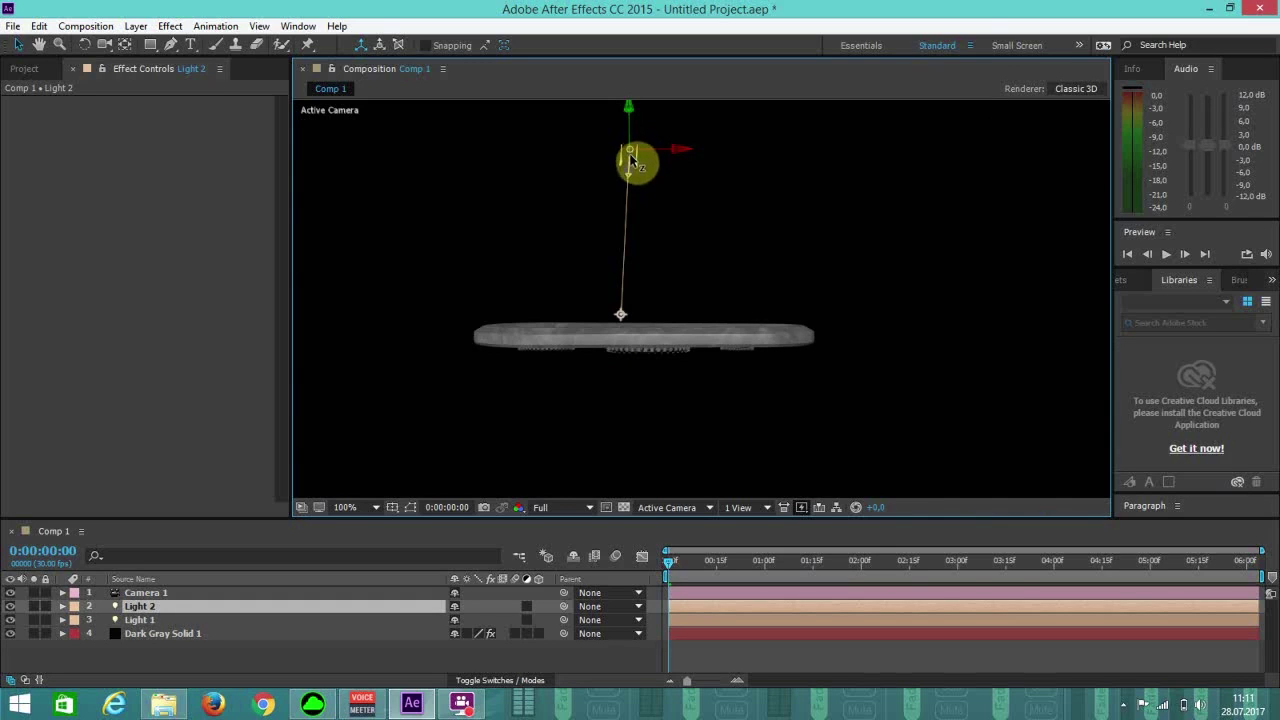
drag(629, 168, 625, 311)
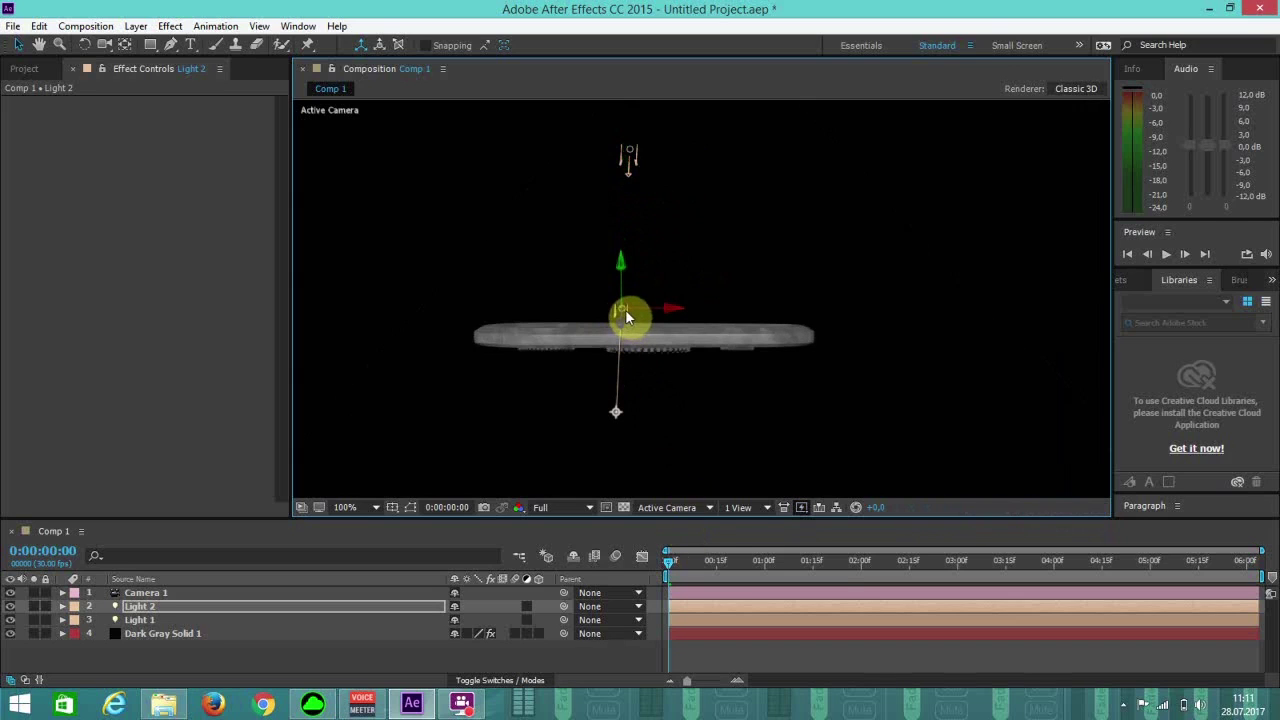
drag(625, 310, 622, 478)
scroll(646, 445, down, 4)
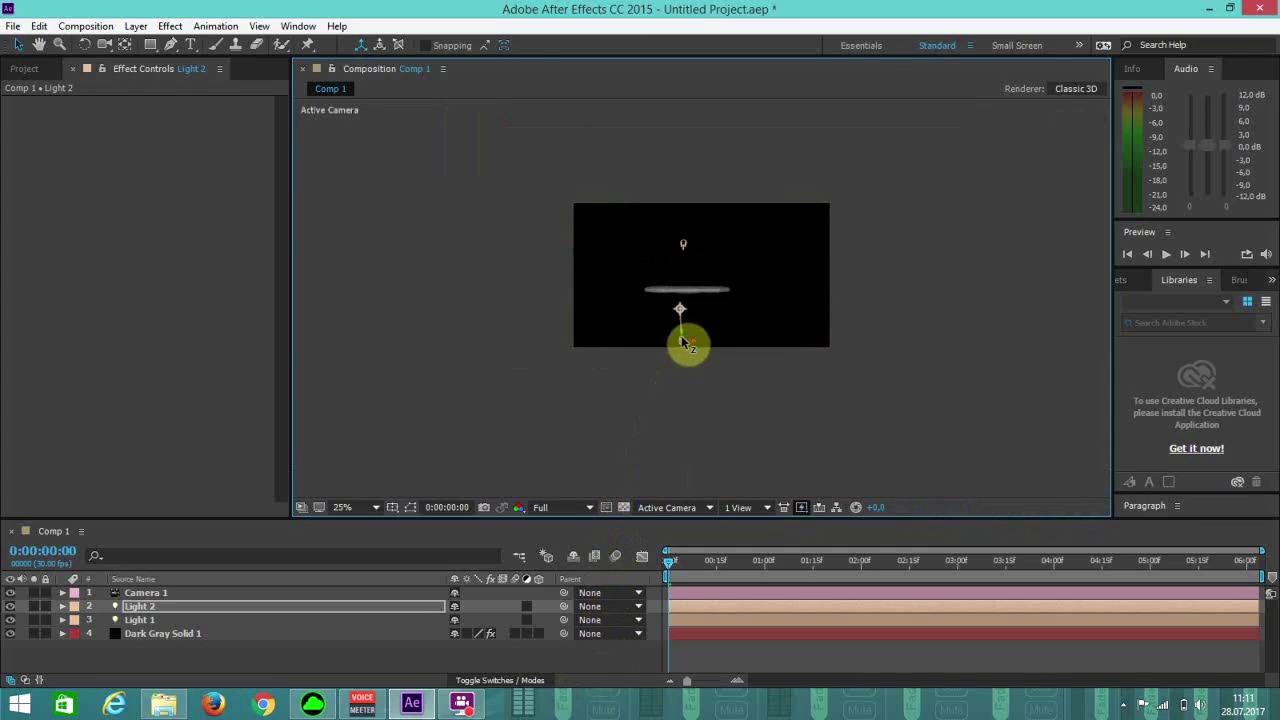
drag(677, 349, 677, 300)
key(period)
key(period)
key(period)
key(period)
Reopen Scene Setup from Dark Gray Solid 1 and move the two 10% gears together to about 0.50 on X.
click(108, 44)
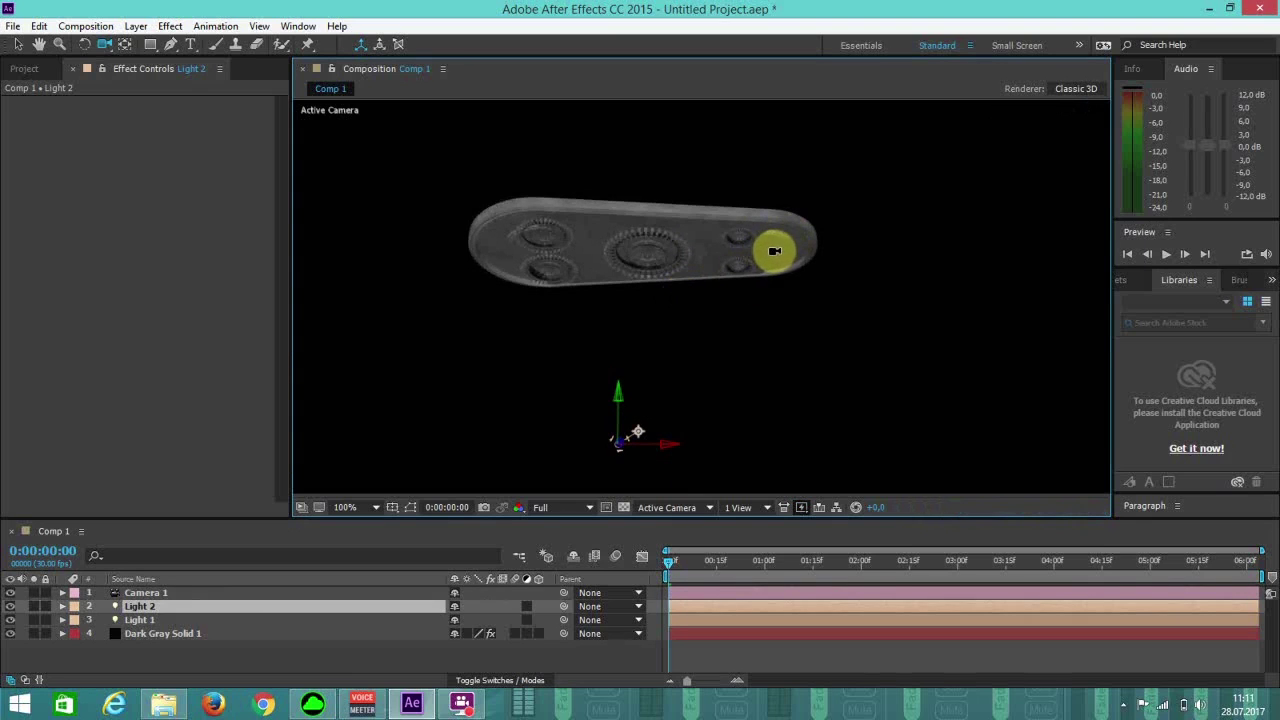
click(18, 44)
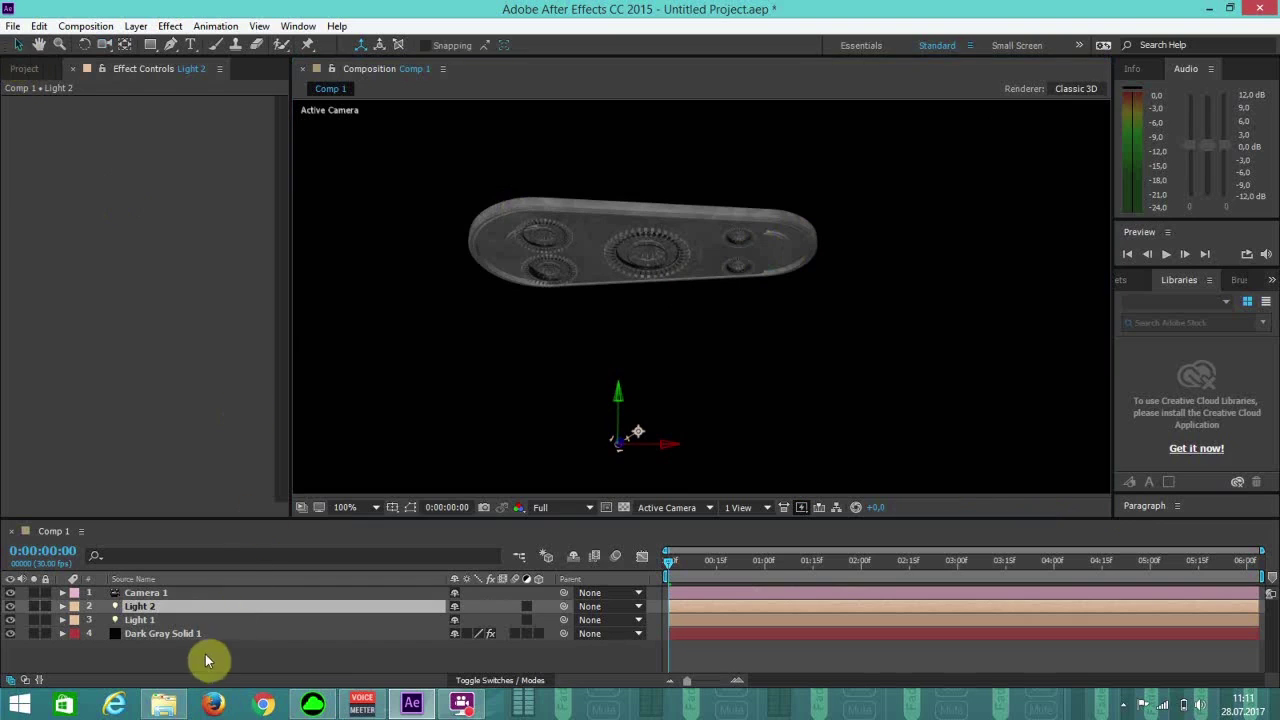
click(201, 652)
click(156, 636)
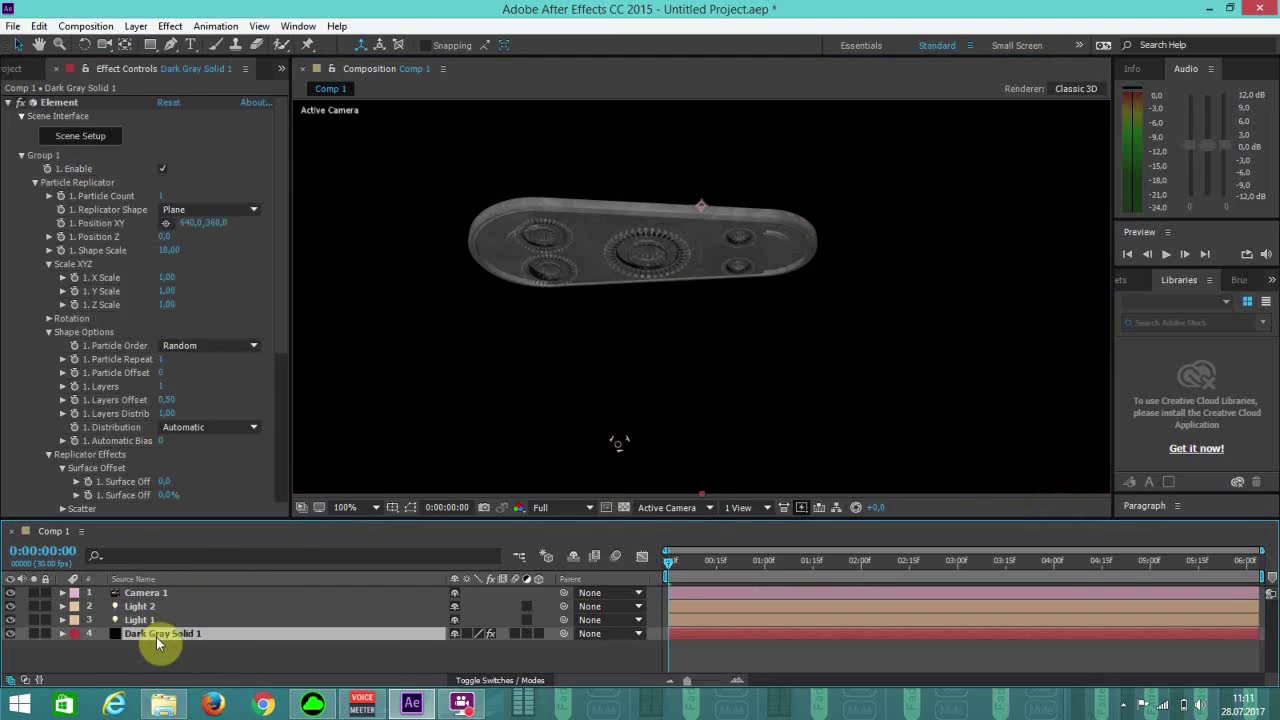
click(97, 135)
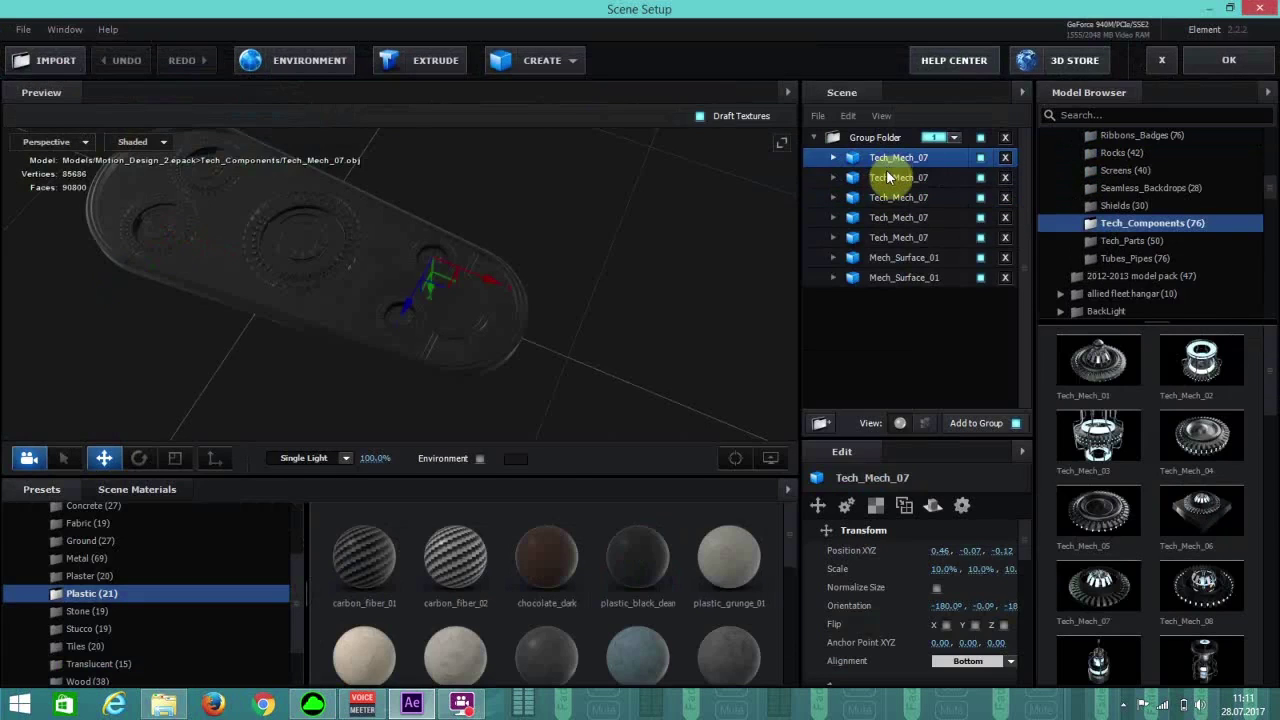
click(885, 157)
shift+click(885, 177)
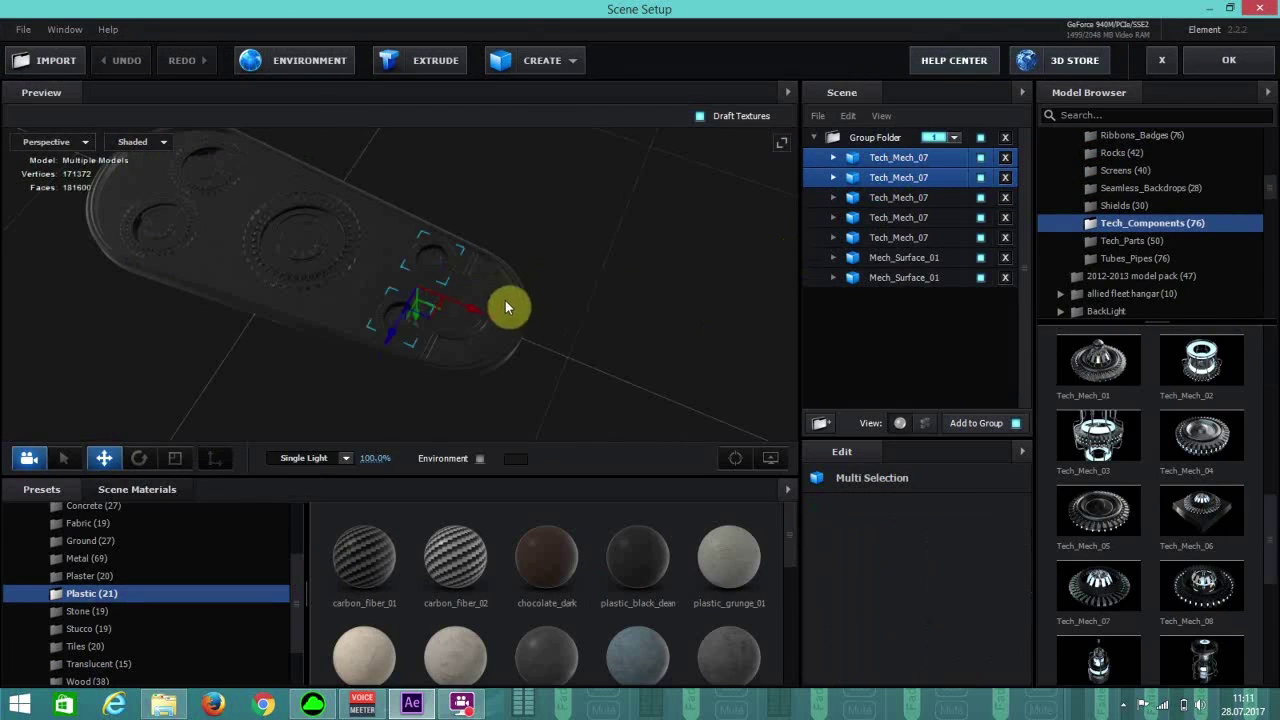
drag(478, 318, 488, 319)
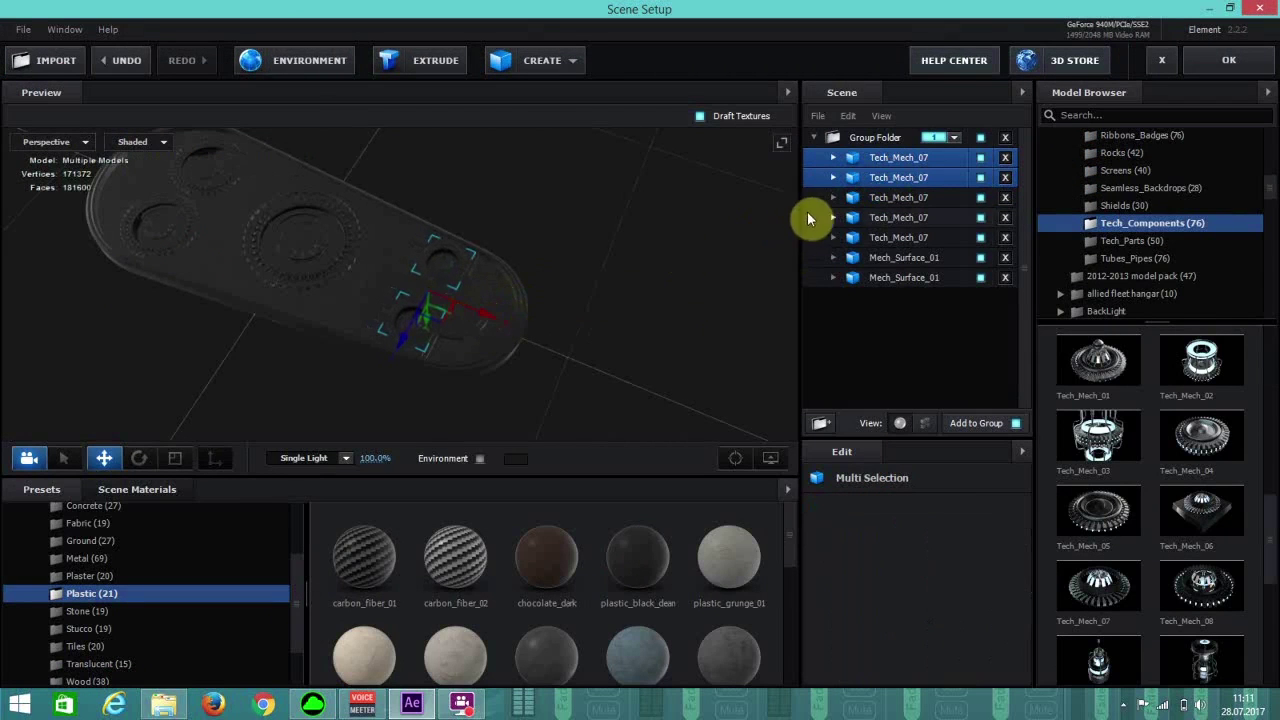
Scale the gear on the negative Z side of the wide end to 15%.
click(869, 219)
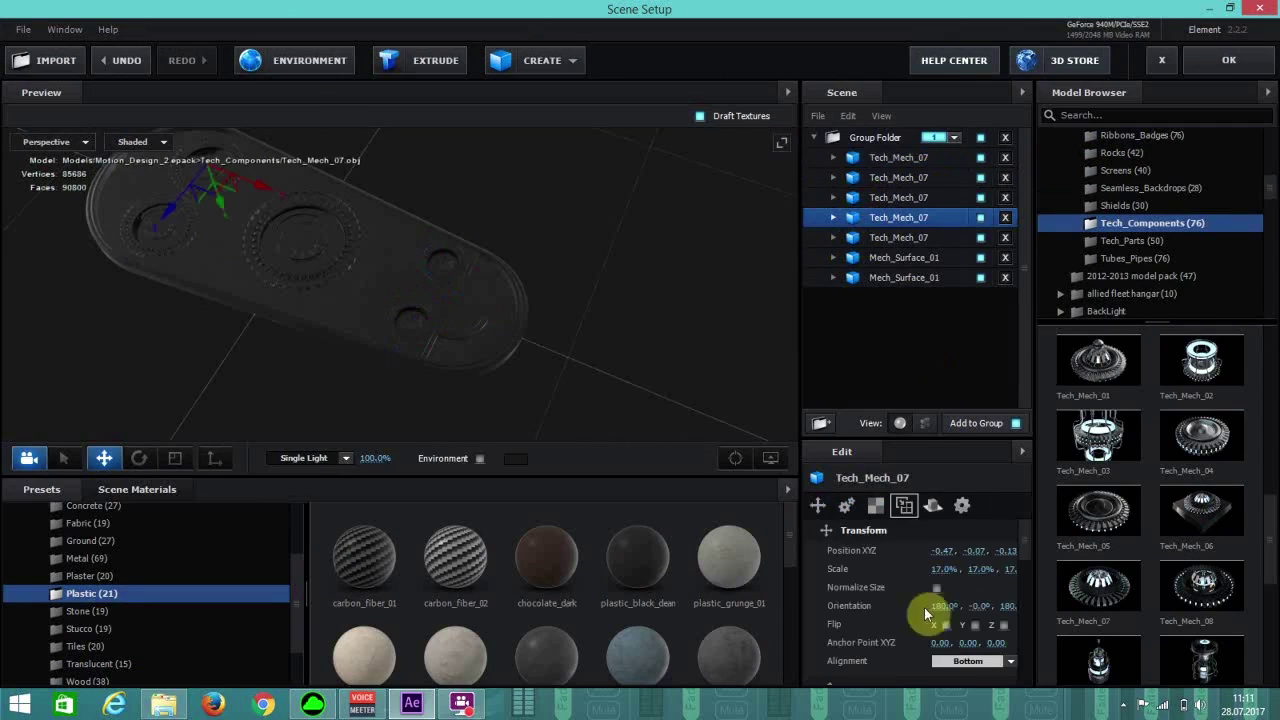
click(945, 570)
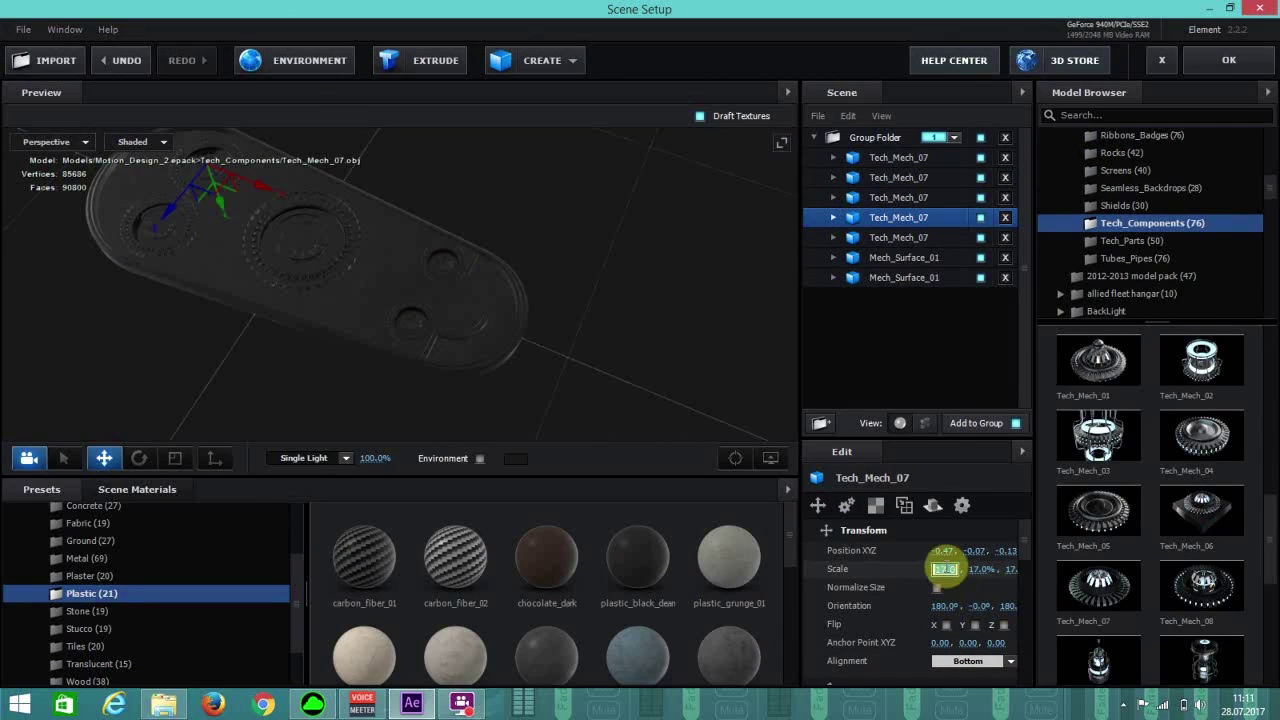
text(14.0)
key(Return)
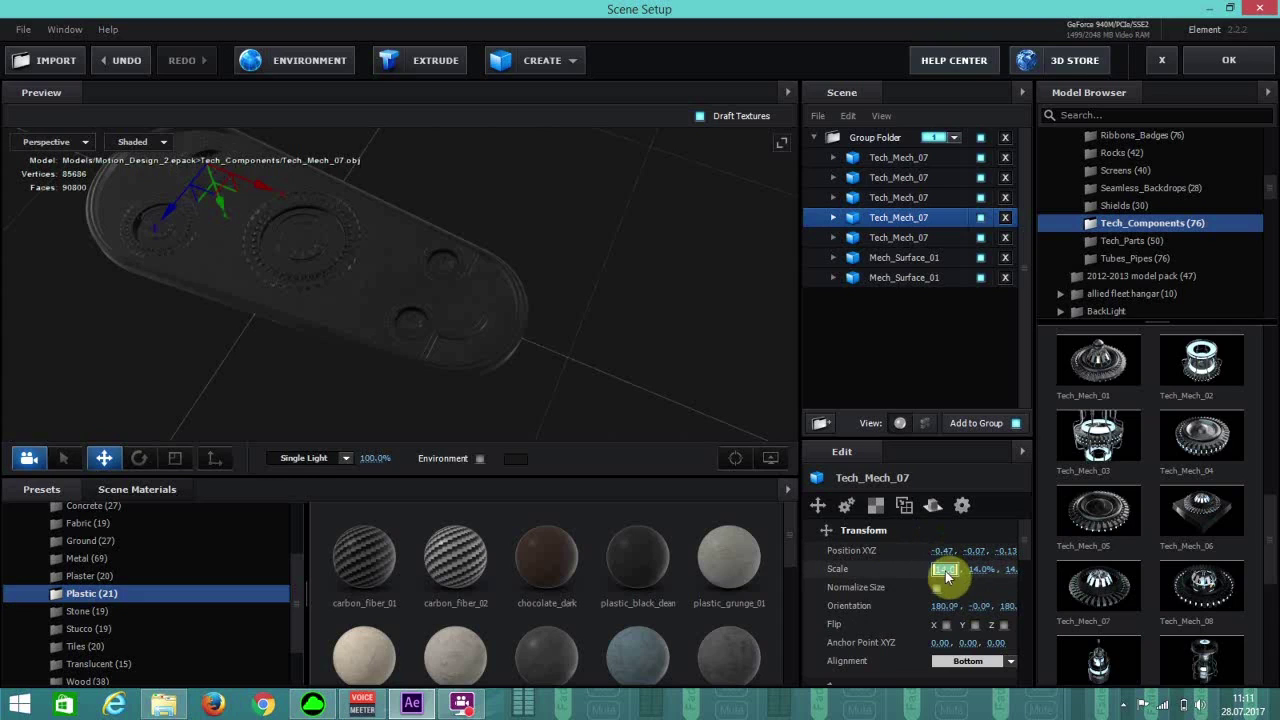
text(15)
key(Return)
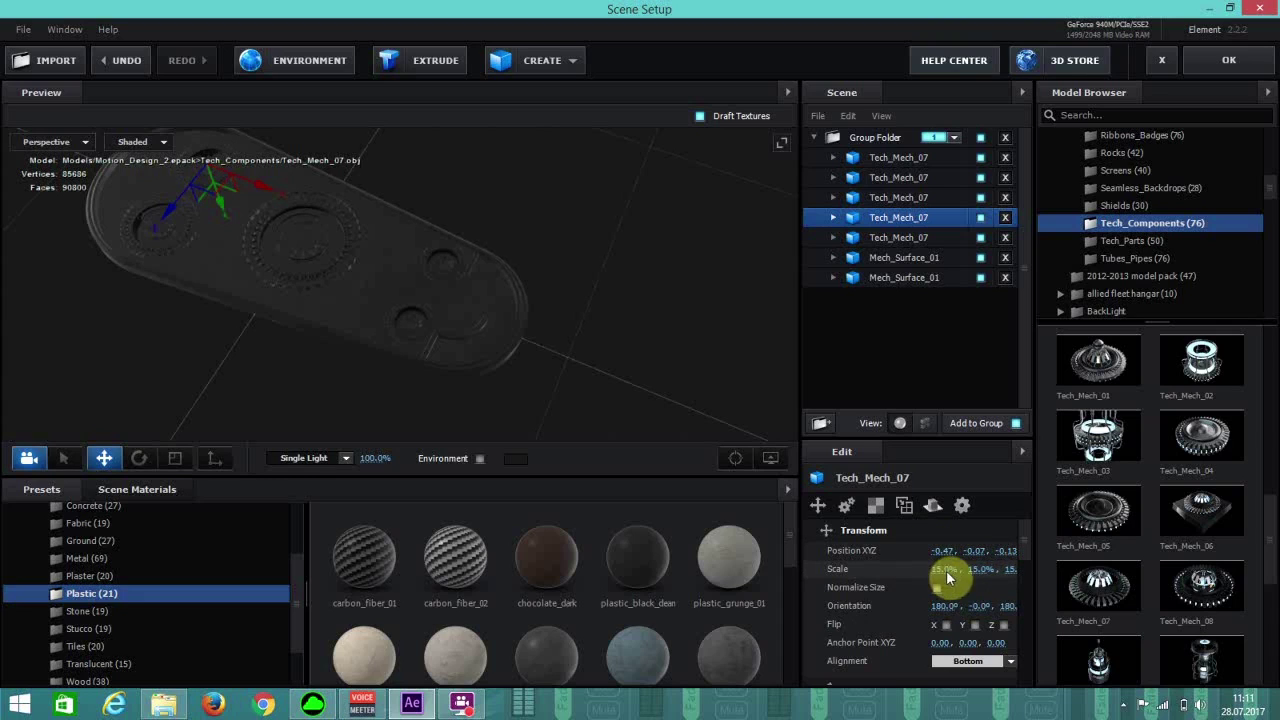
Scale the gear on the positive Z side of the wide end to 15%.
click(898, 246)
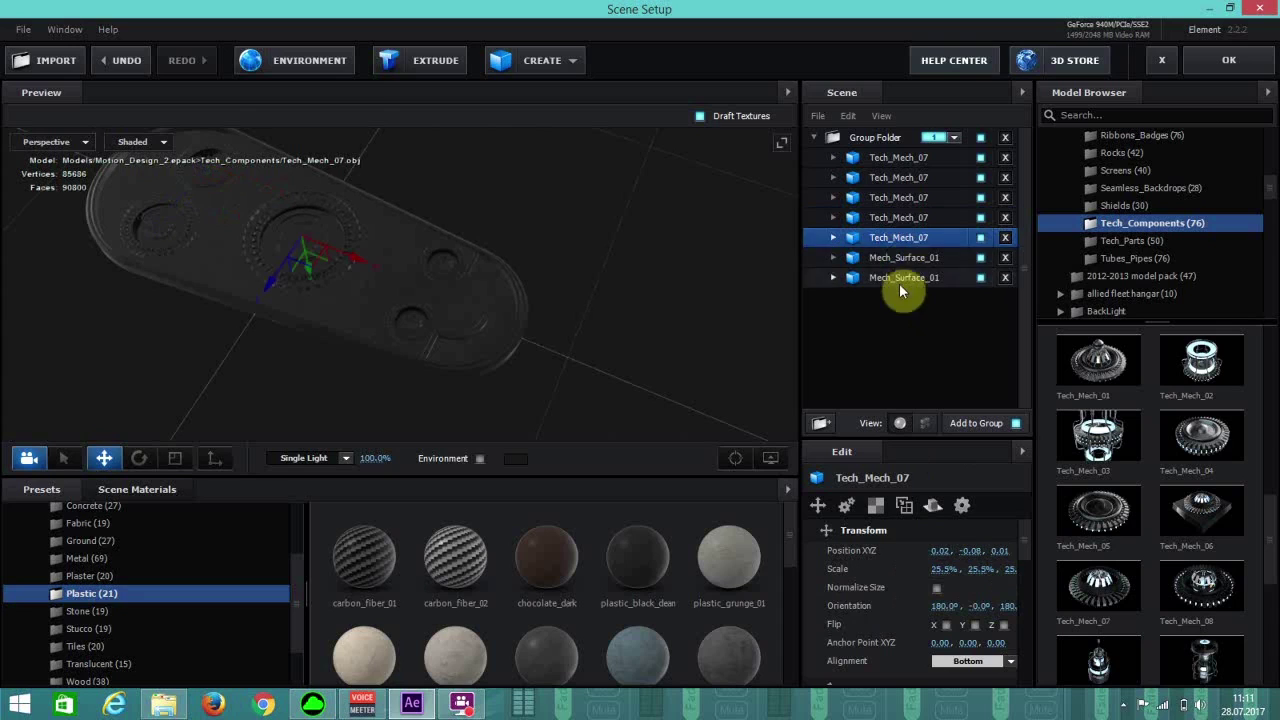
click(902, 208)
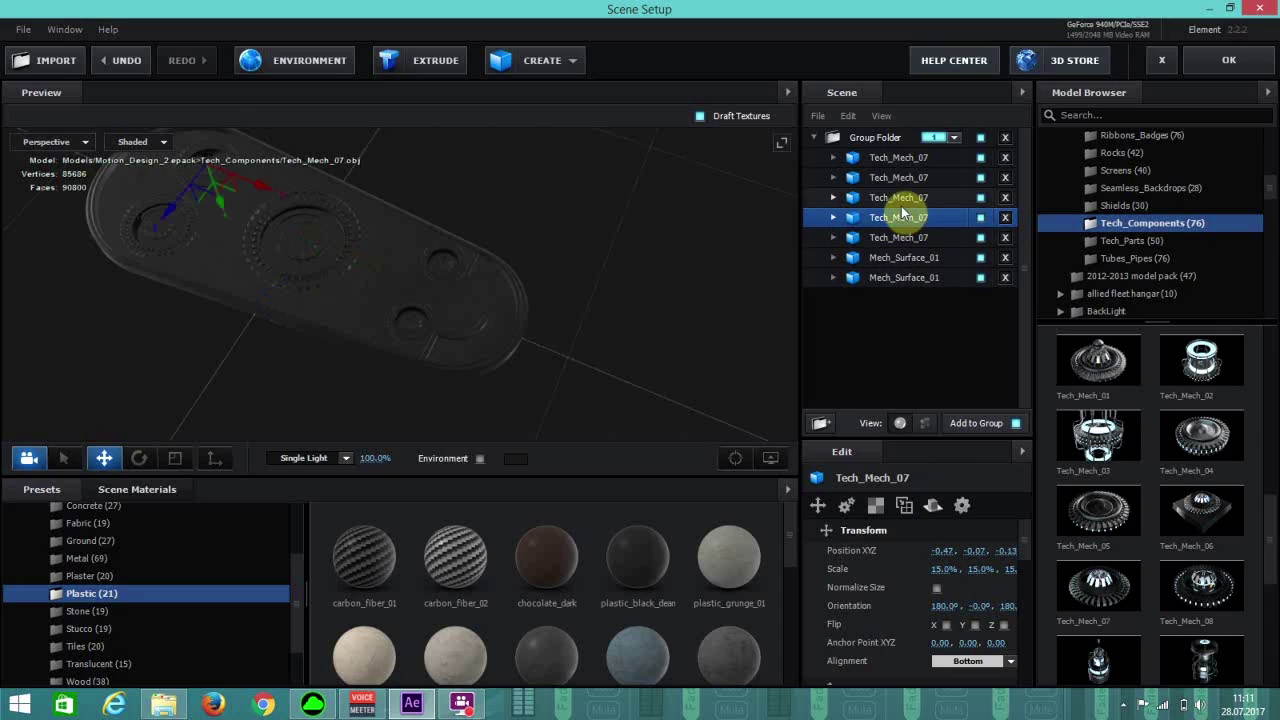
click(901, 203)
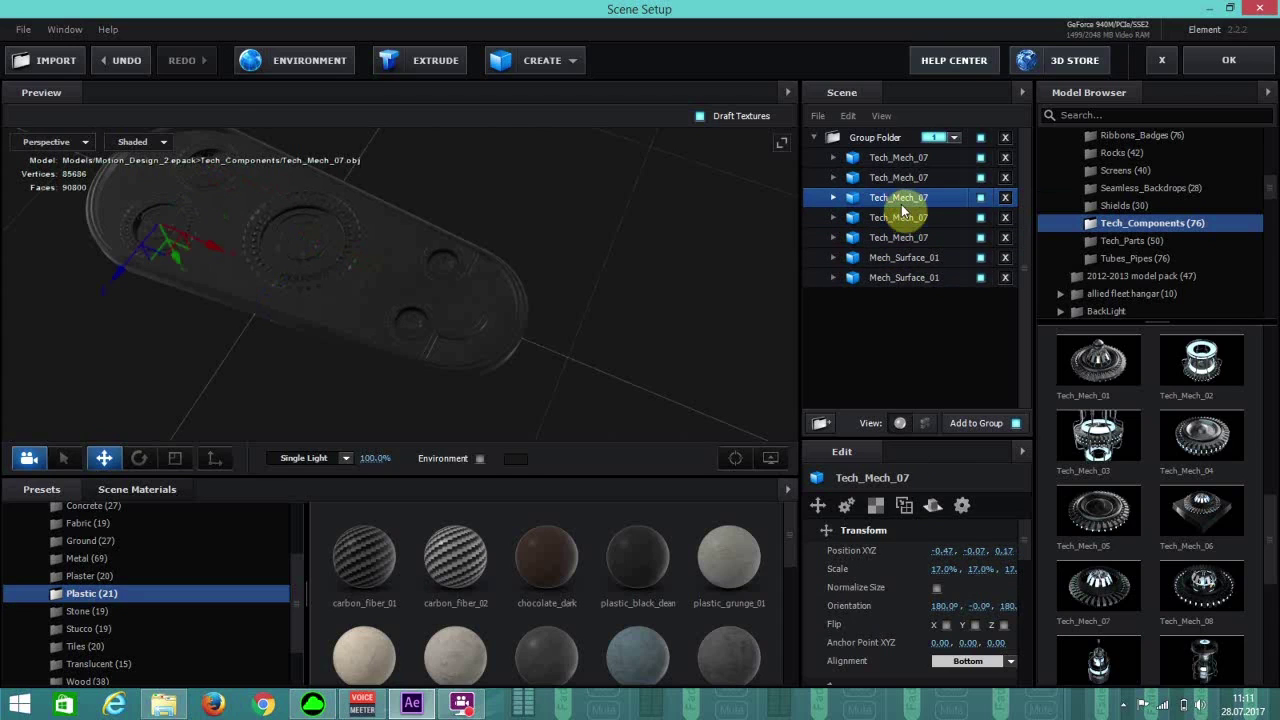
double_click(944, 569)
text(15)
key(Return)
Move the two wide-end gears slightly outward, to about 0.18 and -0.14 on Z.
click(735, 458)
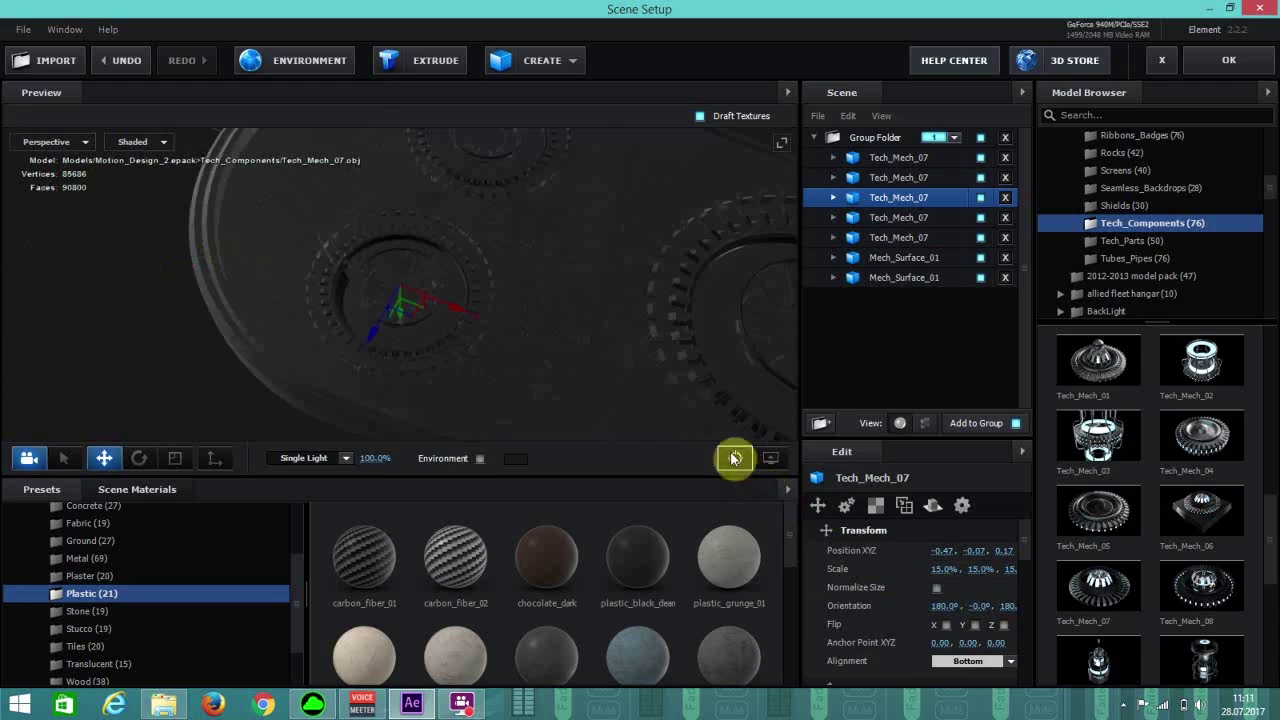
click(881, 177)
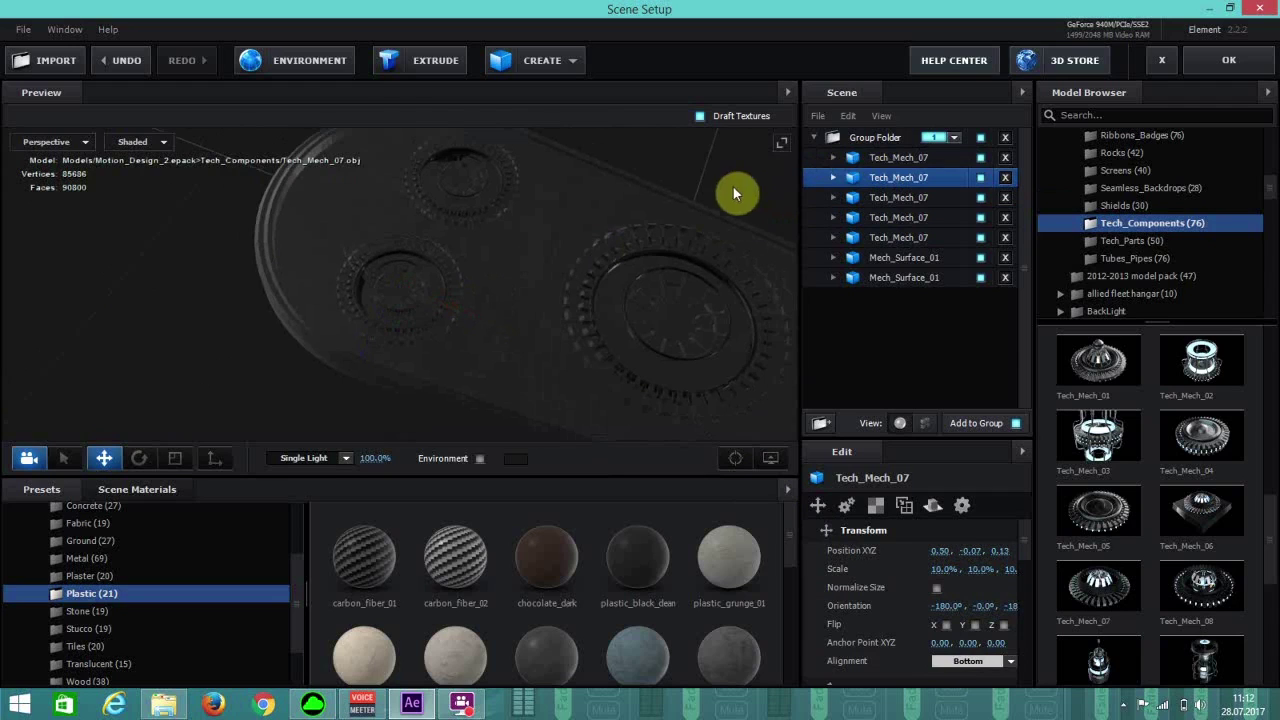
click(878, 195)
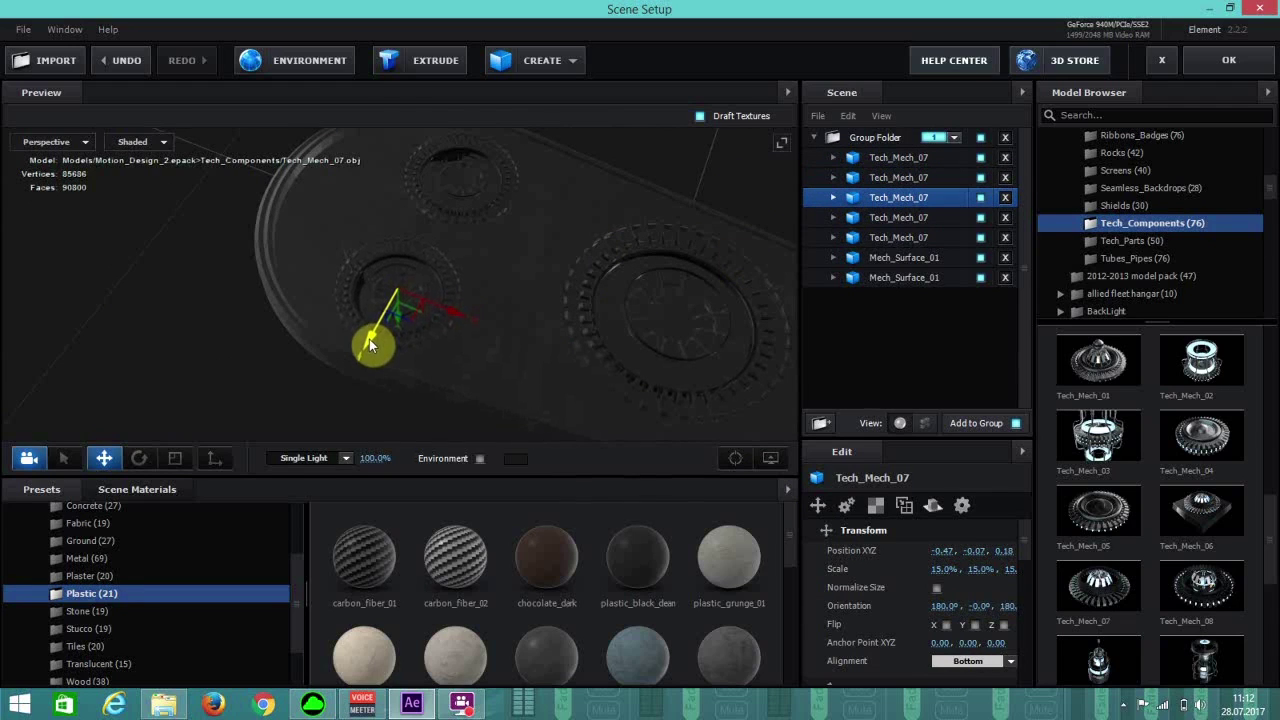
click(890, 218)
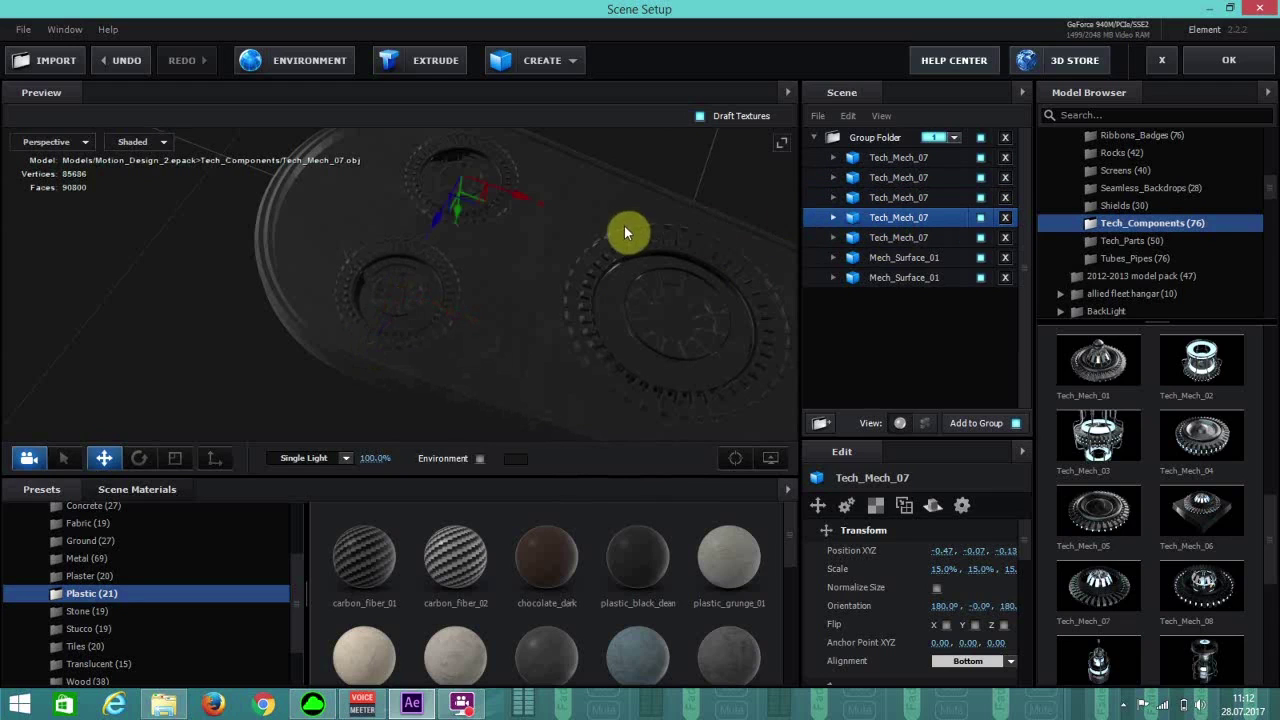
drag(531, 244, 437, 241)
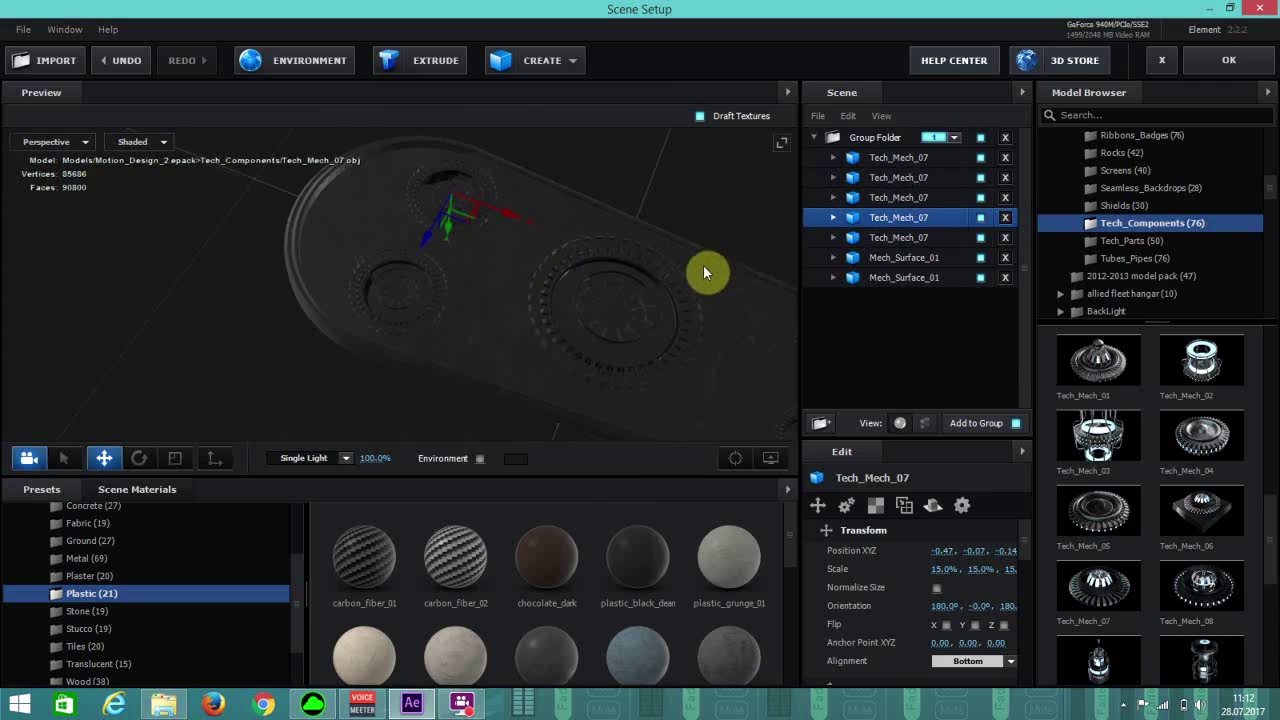
Move the large central gear to about 0.04 on X and 0.02 on Z, scale it to 22% and accept the scene.
drag(705, 268, 581, 308)
click(911, 178)
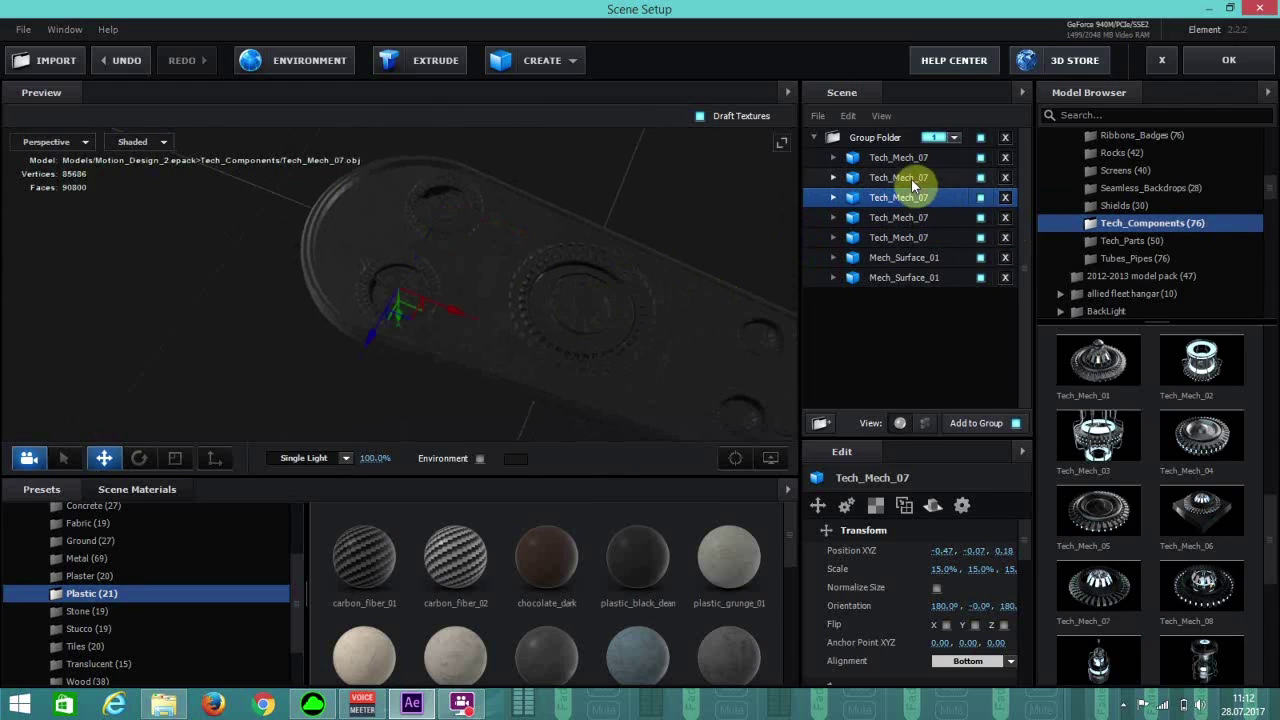
click(910, 238)
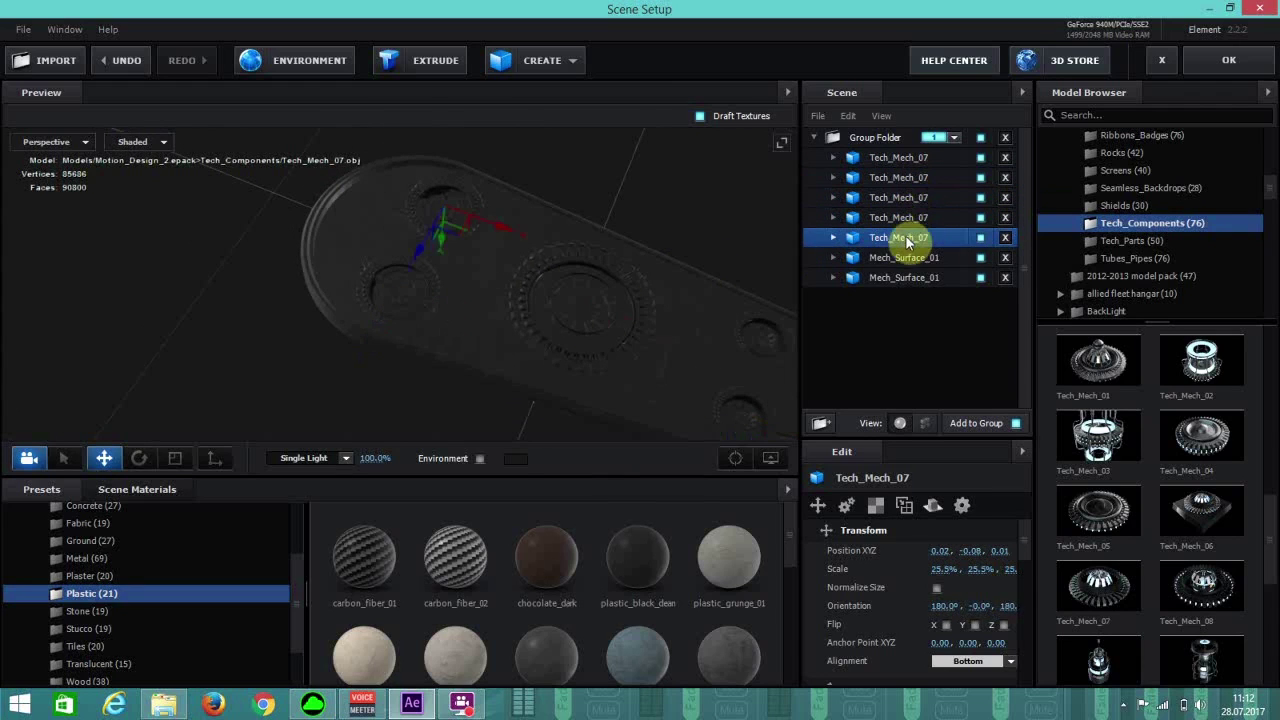
drag(591, 351, 546, 351)
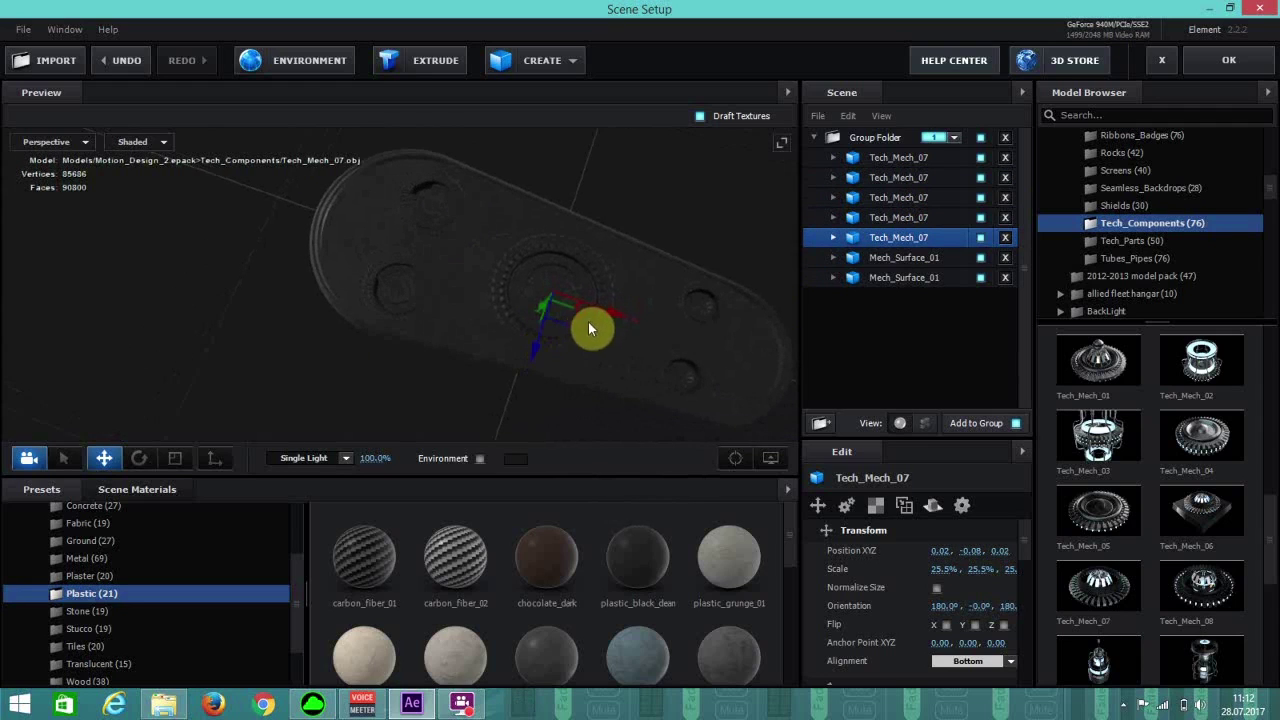
drag(615, 320, 697, 400)
click(938, 569)
text(22)
key(Return)
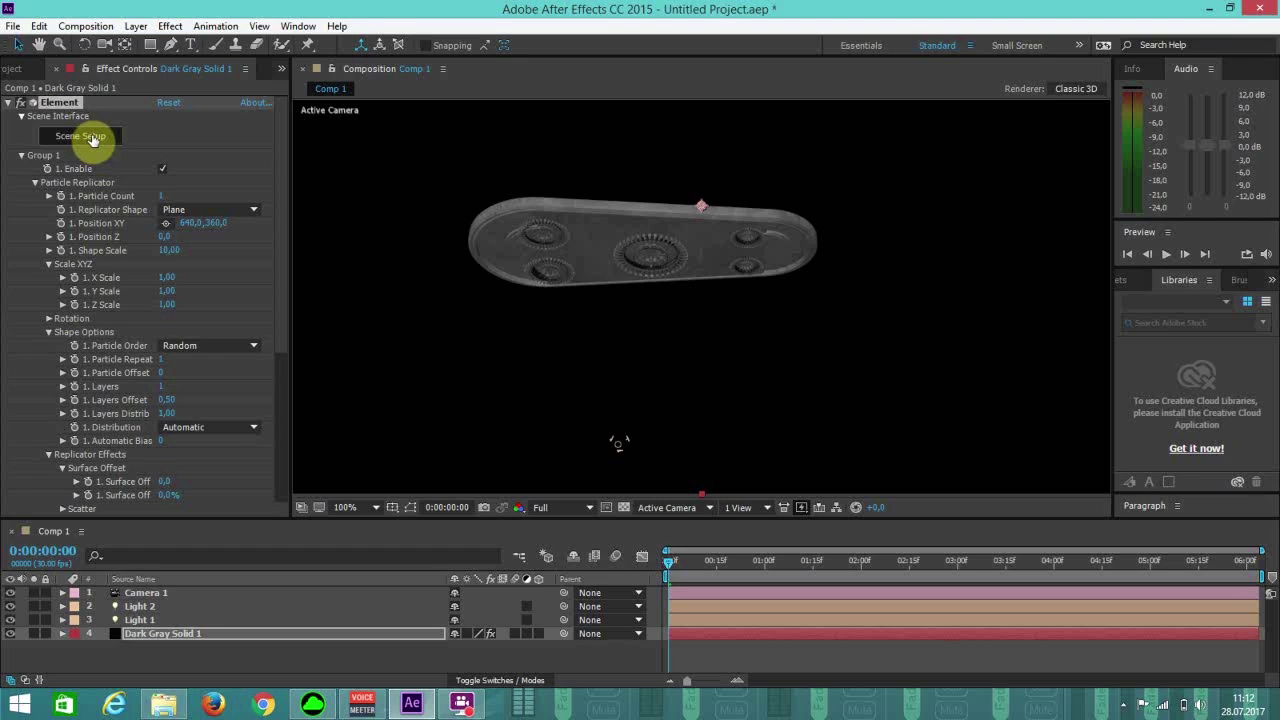
Reopen Scene Setup, scale the large central gear to 24% and accept the scene.
click(80, 136)
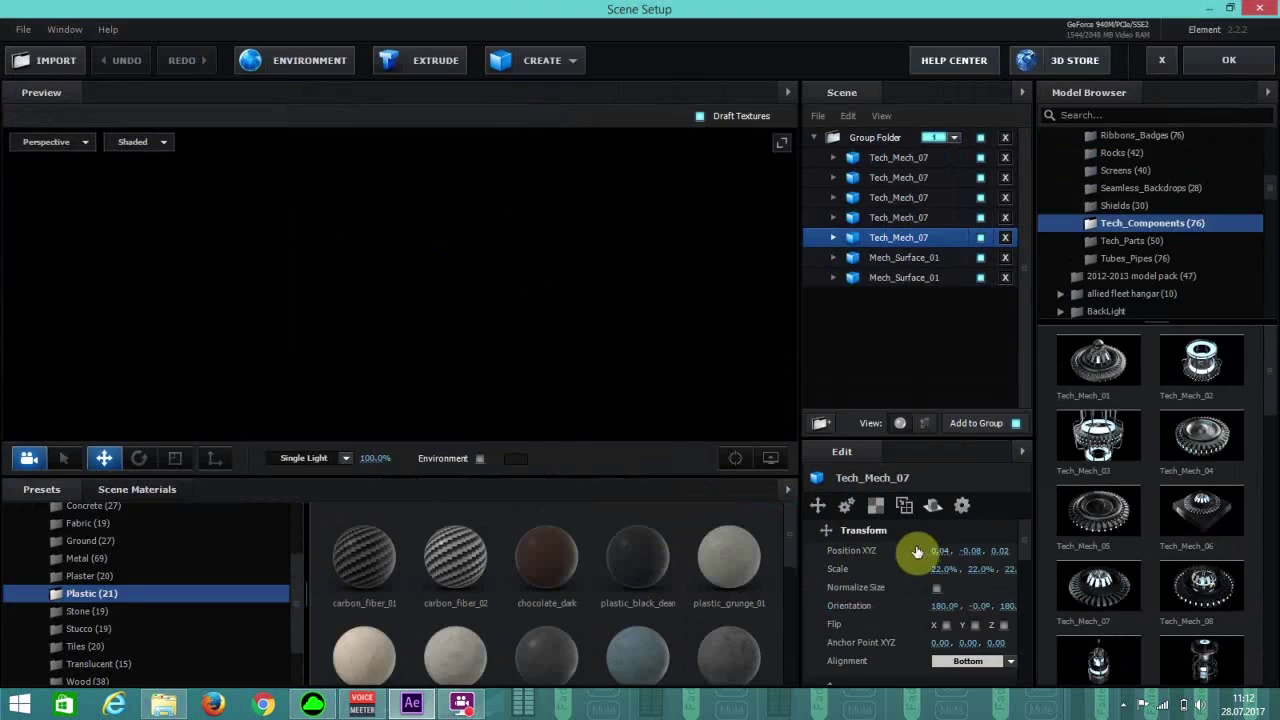
click(944, 569)
click(944, 569)
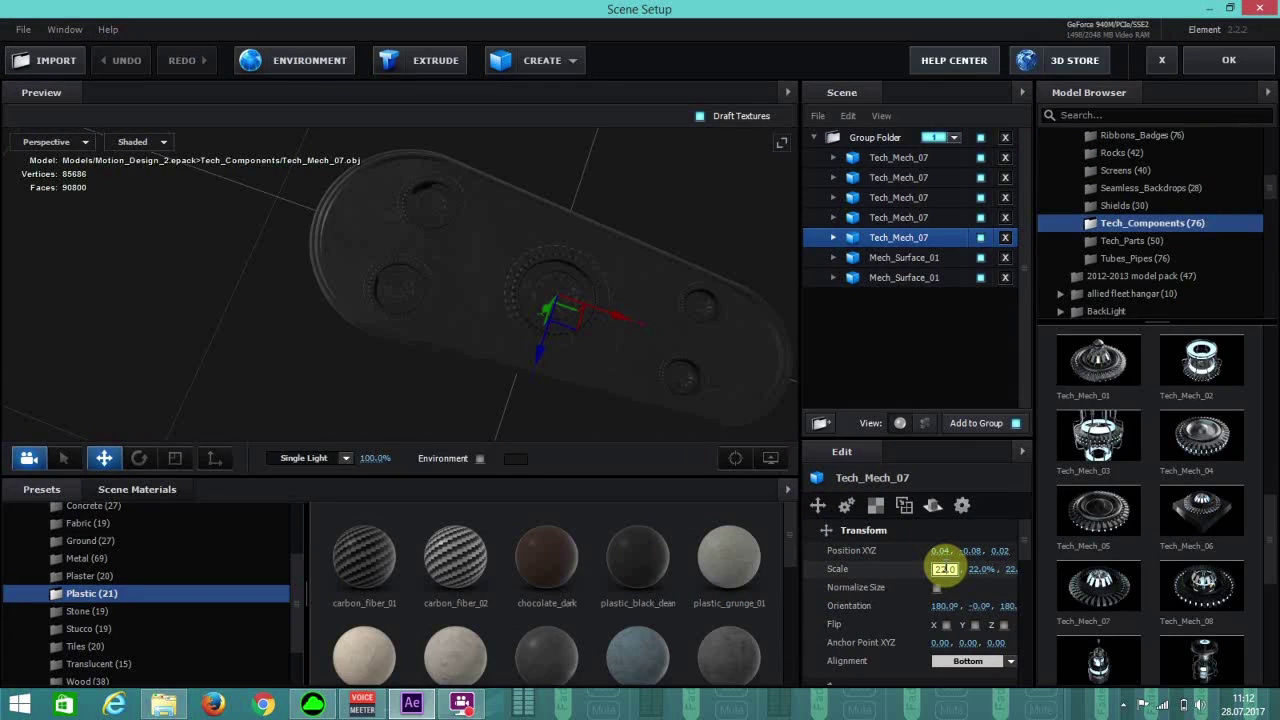
key(Return)
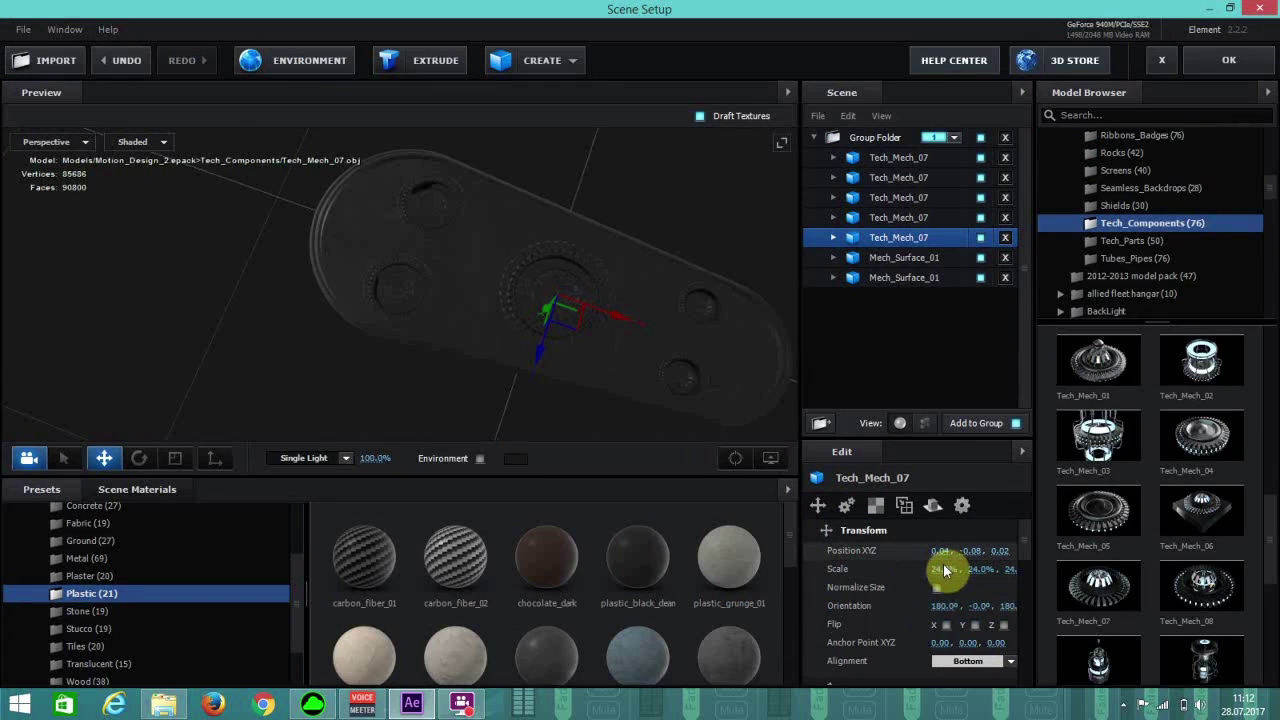
click(1229, 60)
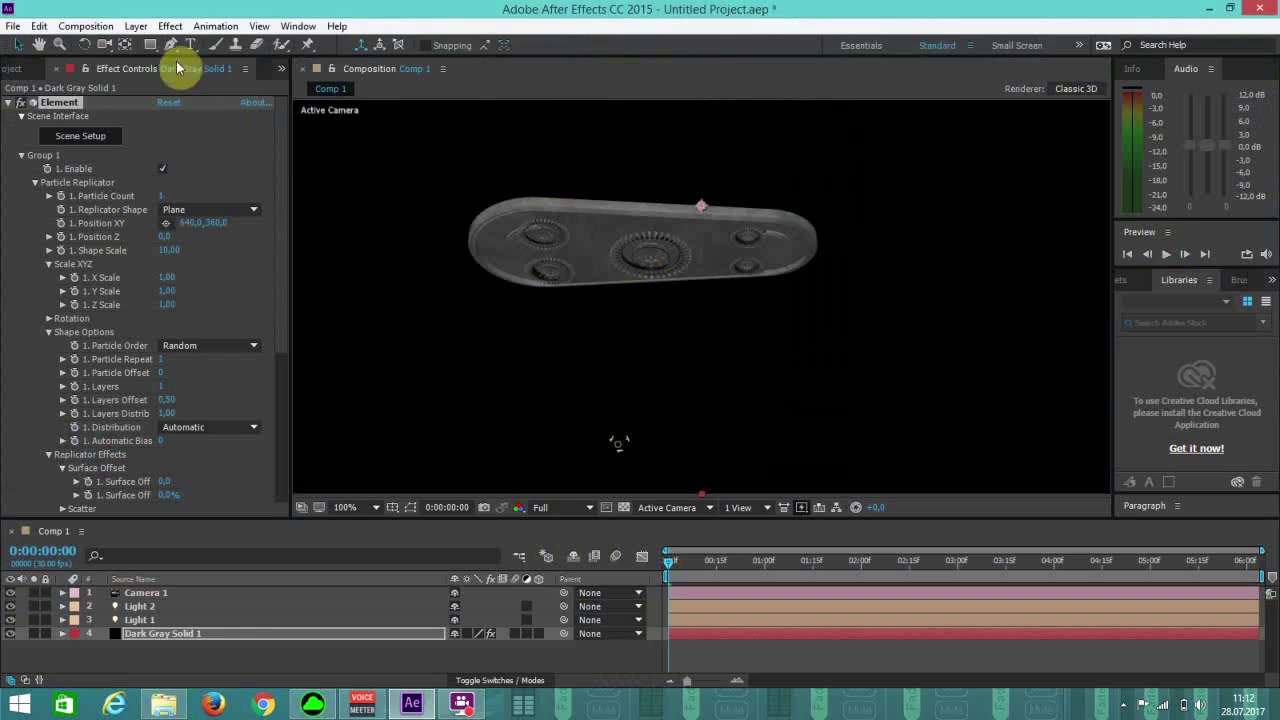
Orbit the camera slightly so it faces the gear side of the plate more directly.
click(104, 44)
drag(586, 237, 491, 217)
click(18, 44)
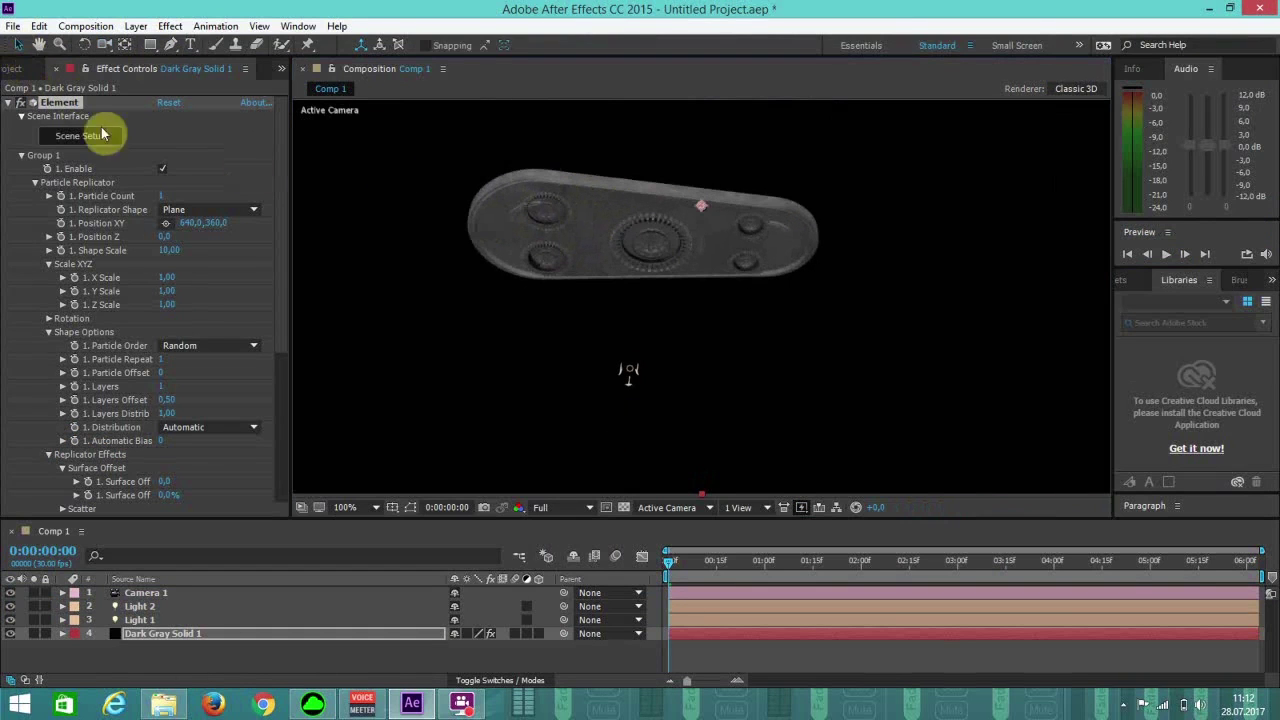
Set Element's additional lighting preset to Stylized in the render settings.
scroll(284, 200, down, 5)
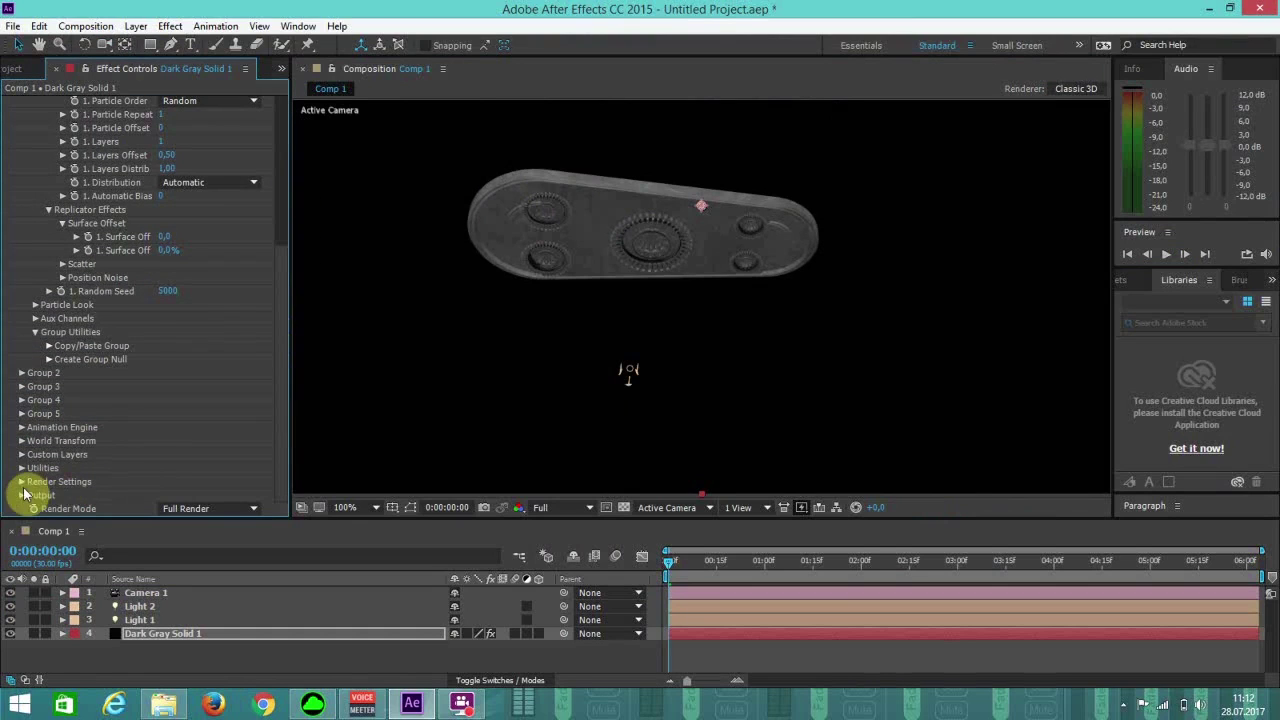
click(21, 482)
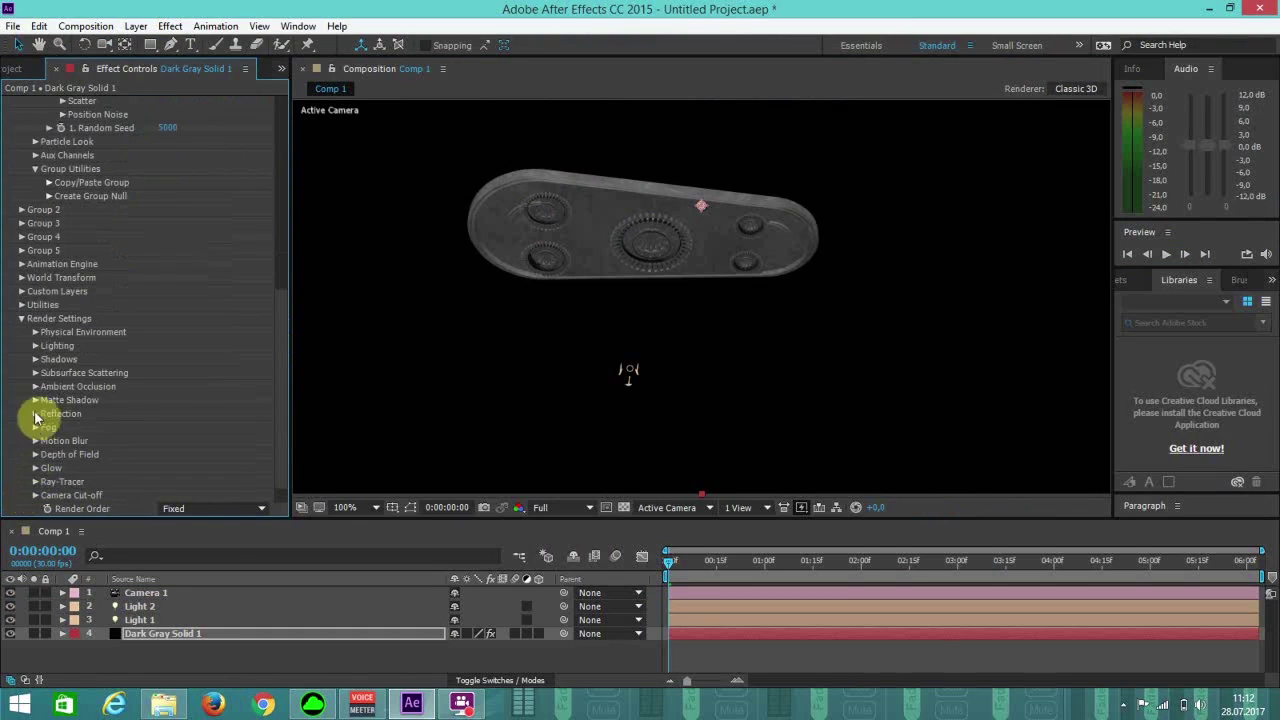
click(35, 345)
click(168, 386)
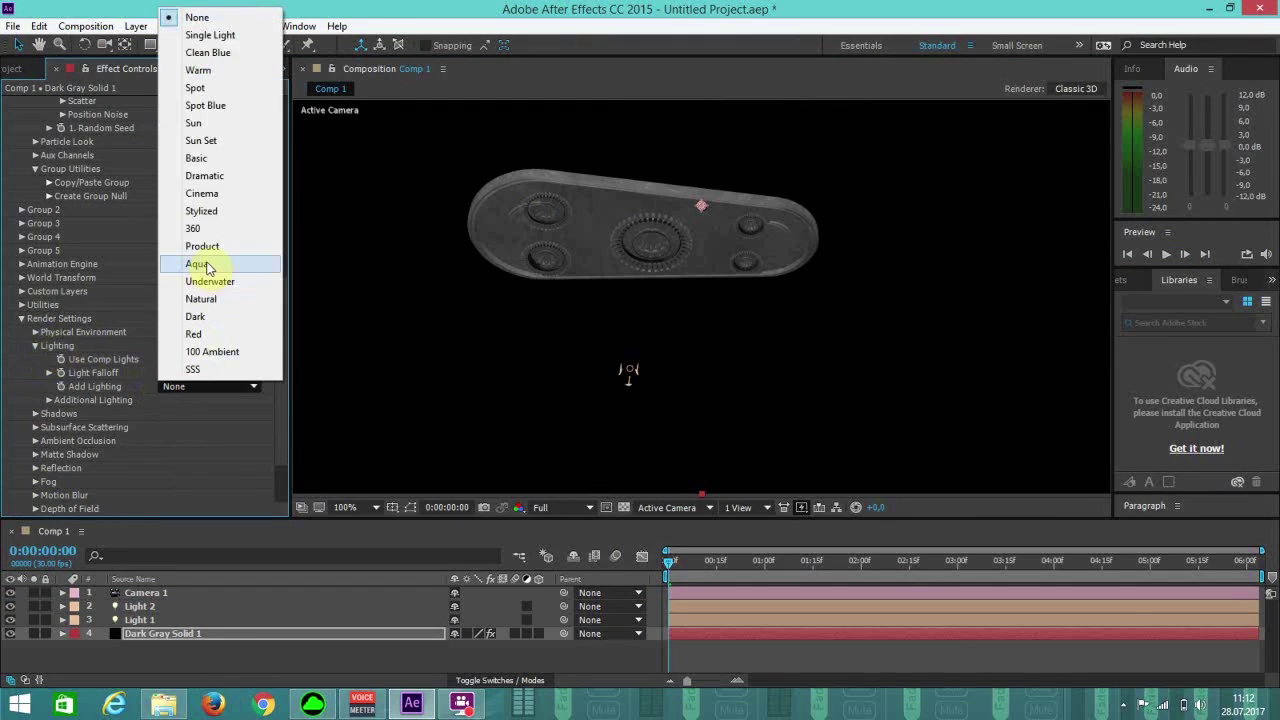
click(201, 211)
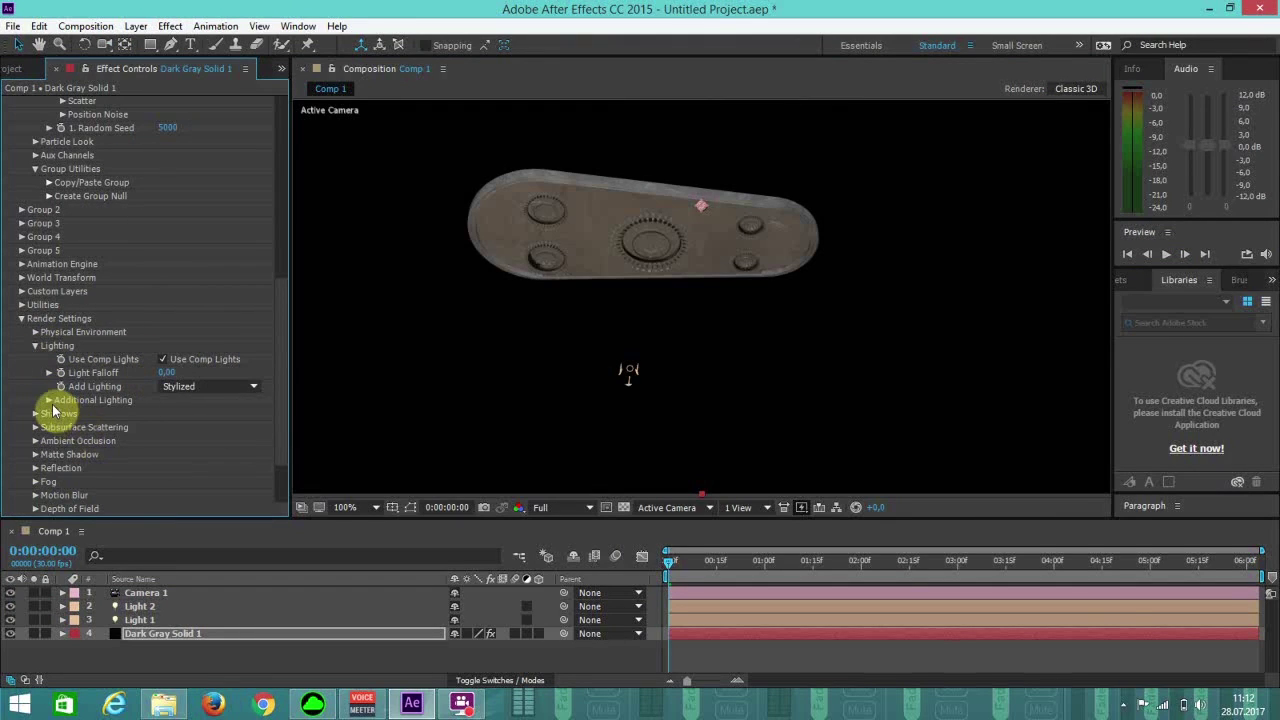
Set the additional lighting's brightness multiplier to 128%.
click(50, 402)
click(165, 414)
text(12)
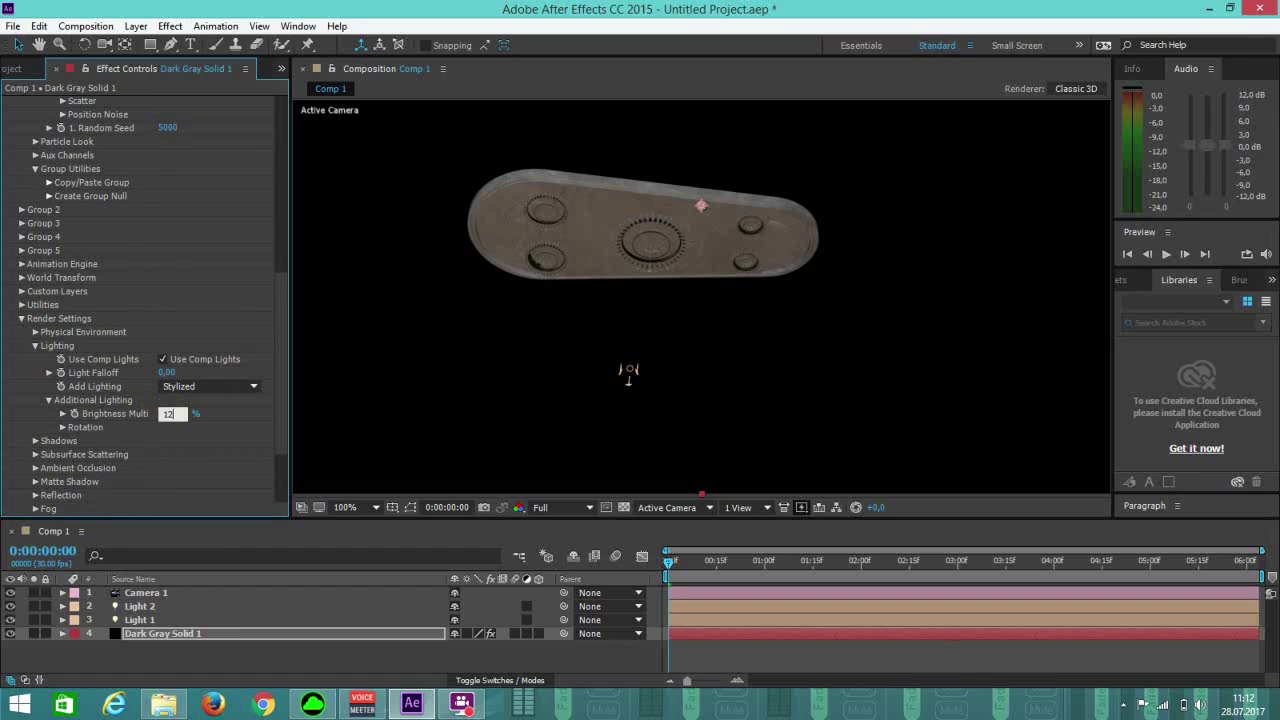
click(155, 415)
Enable ambient occlusion in Element's render settings and raise the SSAO intensity to about 7.6.
scroll(147, 416, down, 1)
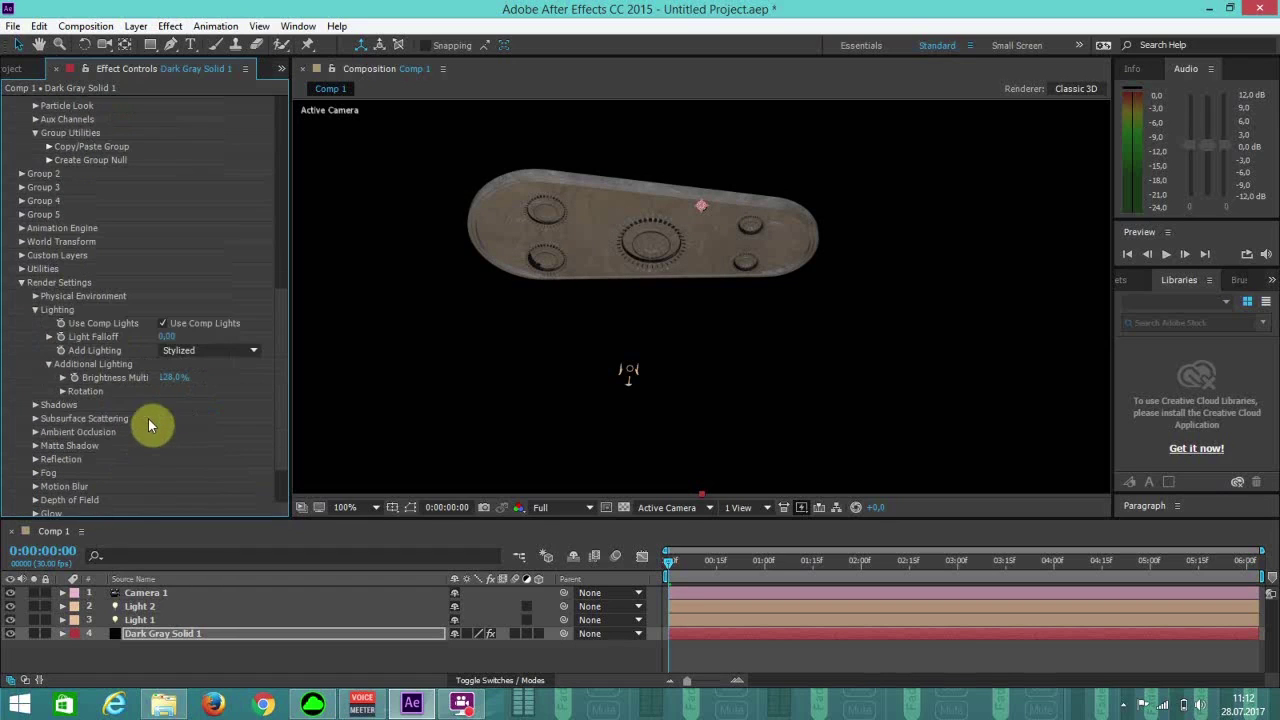
click(35, 432)
scroll(37, 434, down, 4)
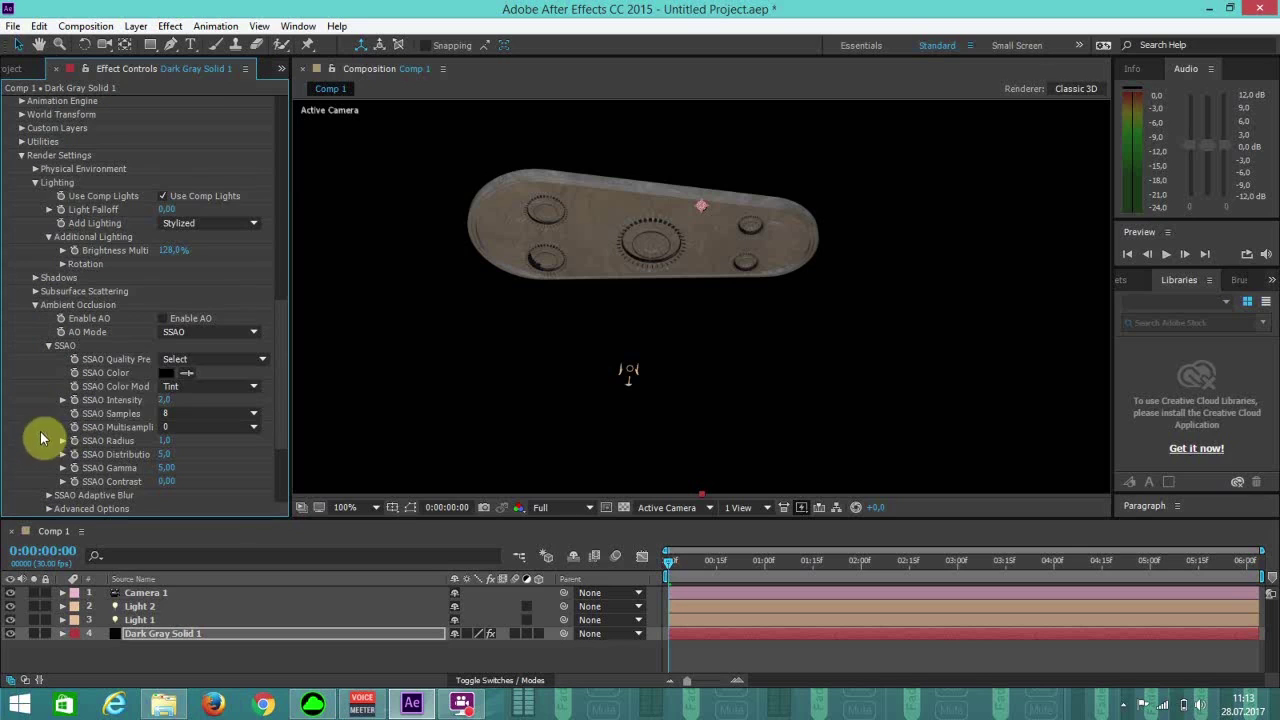
click(161, 318)
click(184, 388)
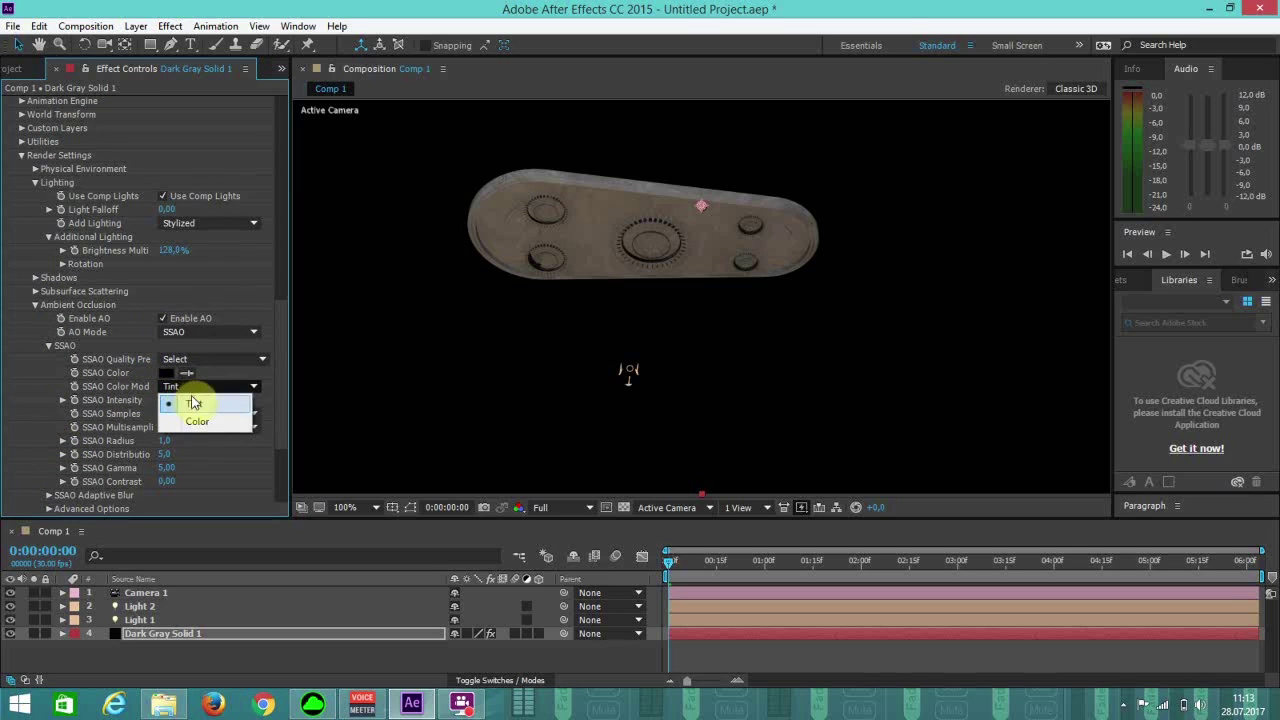
click(209, 382)
drag(176, 402, 221, 404)
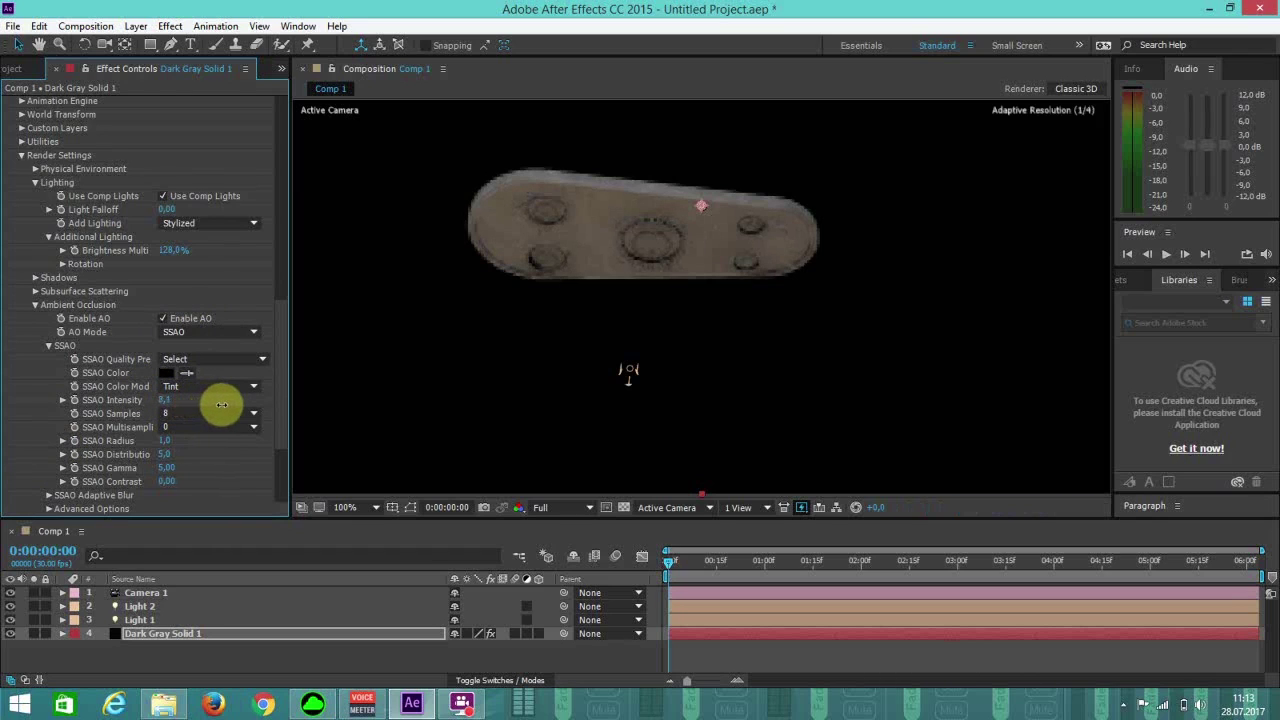
Set SSAO multisampling to 4 and SSAO contrast to about 0.19.
click(183, 431)
click(187, 491)
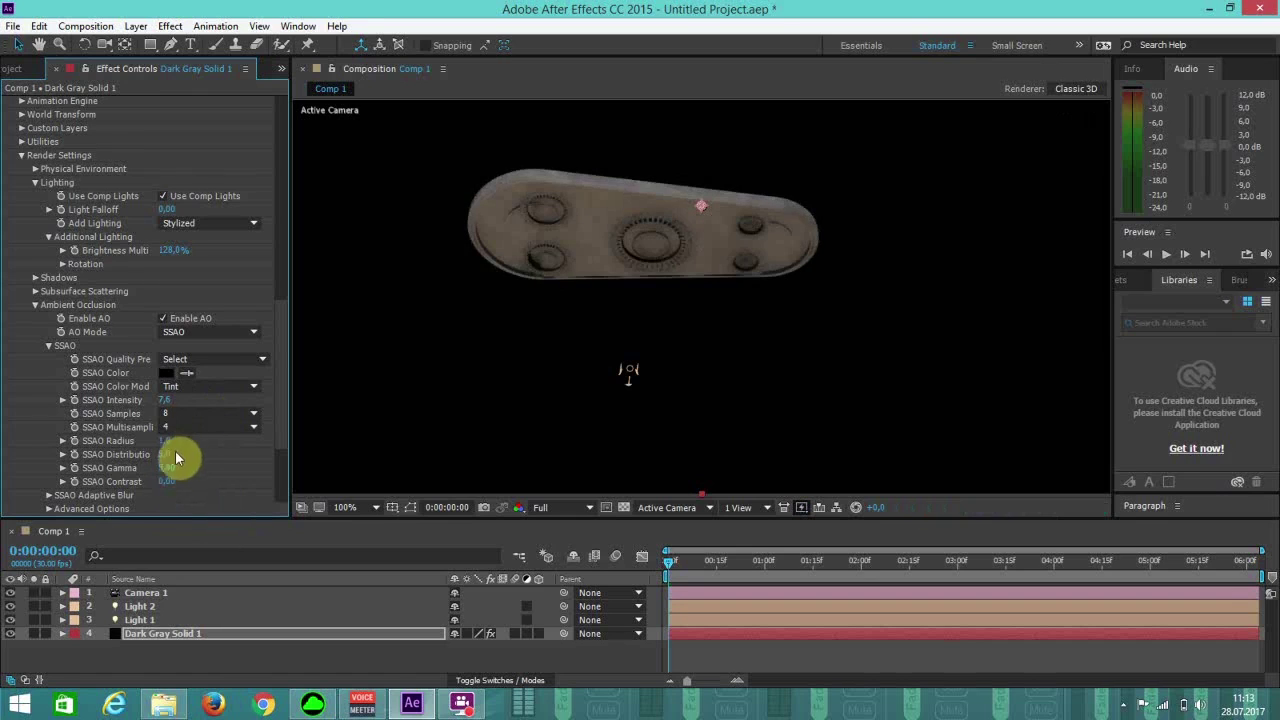
scroll(173, 437, down, 1)
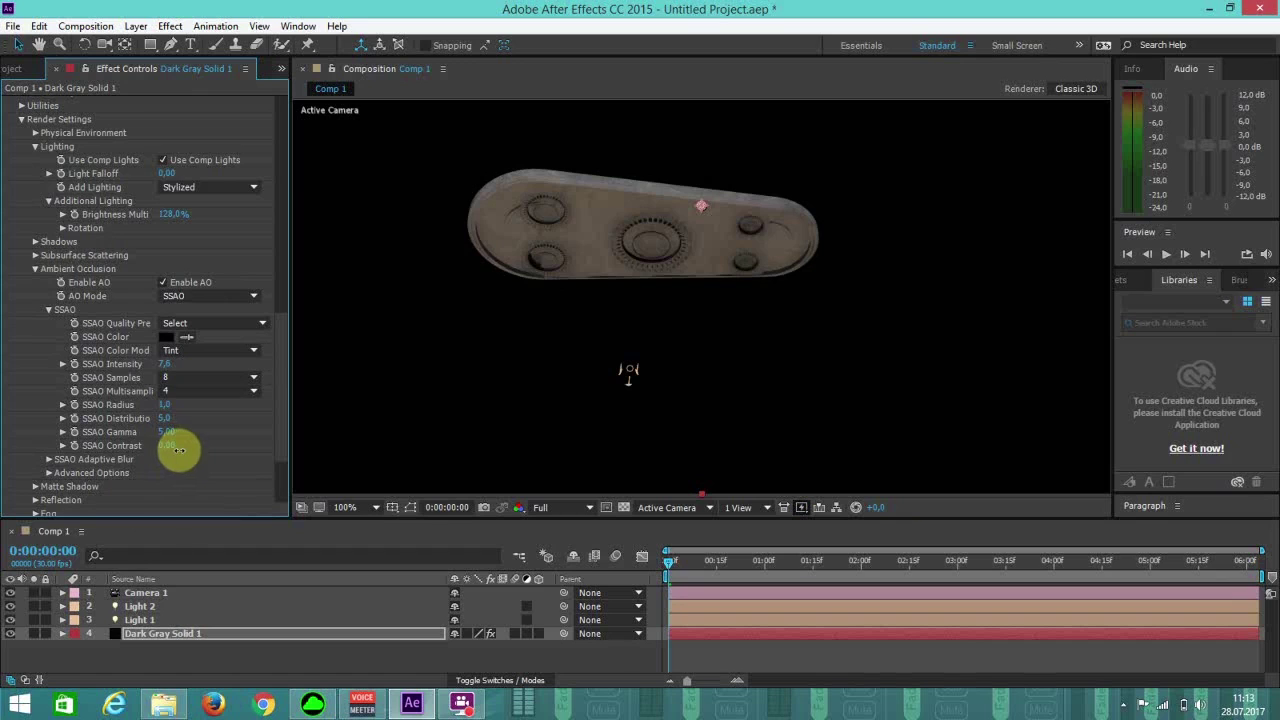
drag(178, 450, 184, 451)
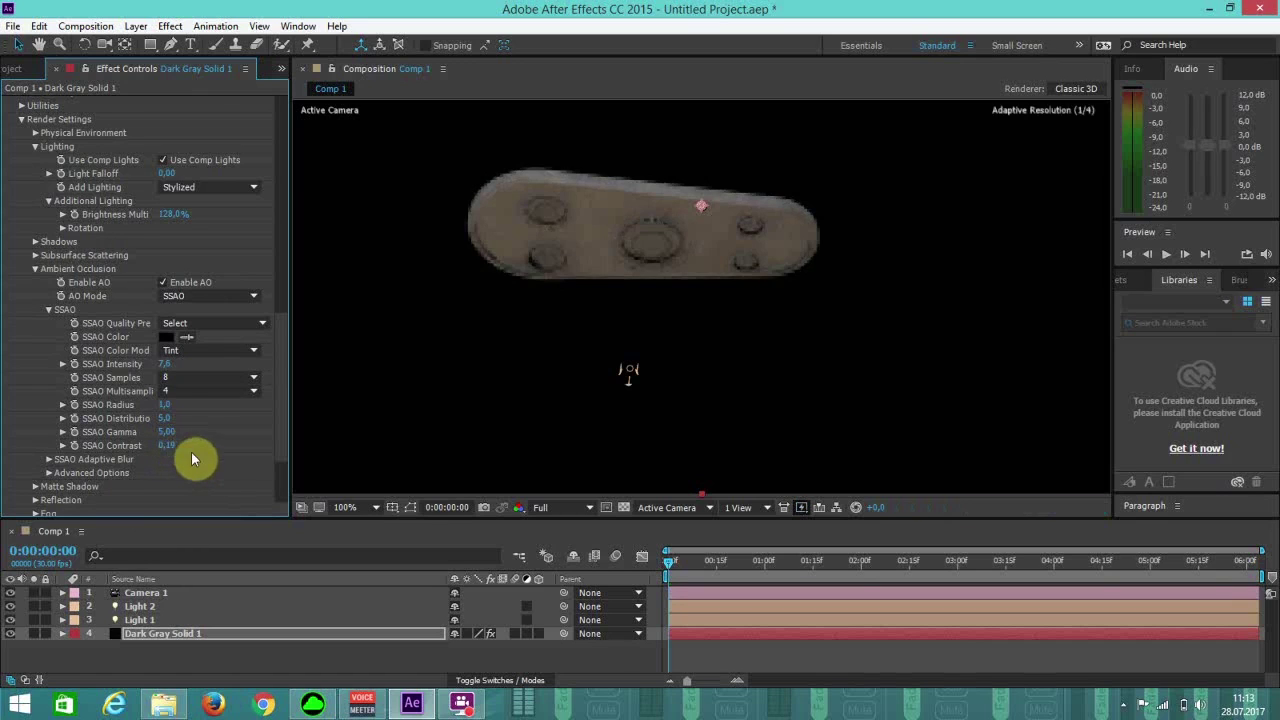
In the SSAO adaptive blur settings, raise the darken pass to 0.15 and set mask multisampling to 2.
scroll(174, 456, down, 2)
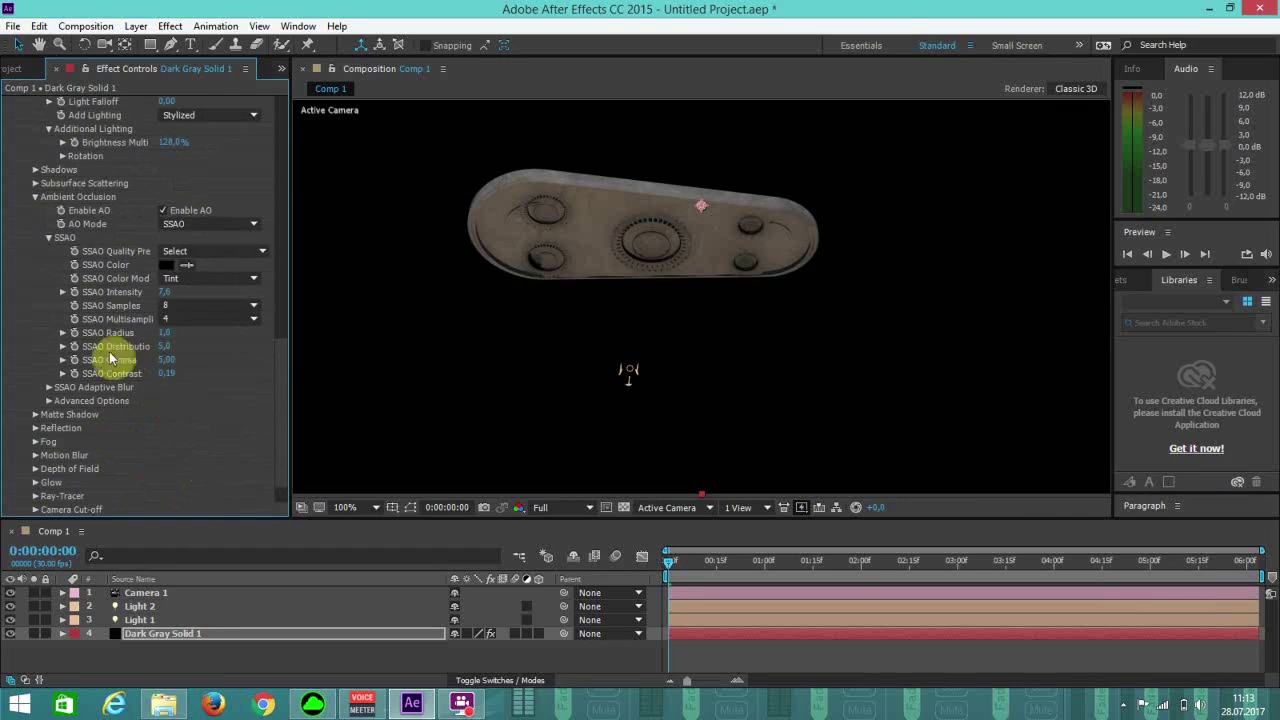
scroll(118, 413, down, 1)
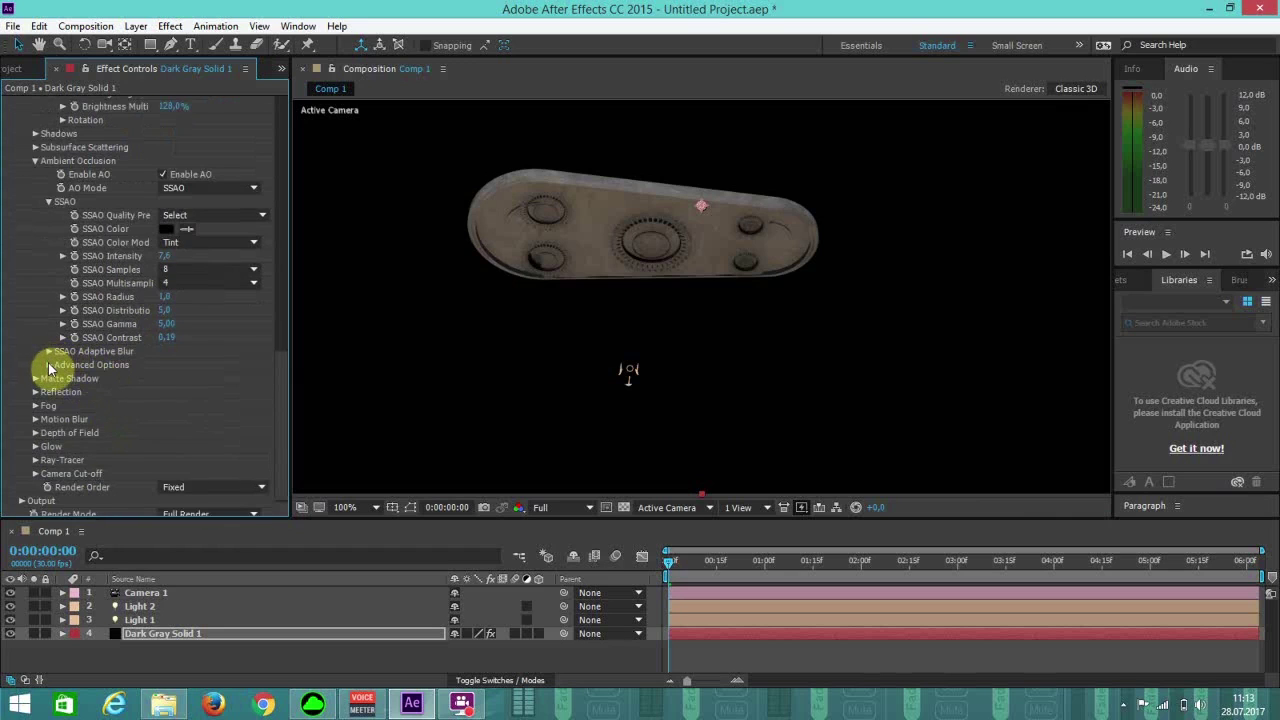
click(49, 366)
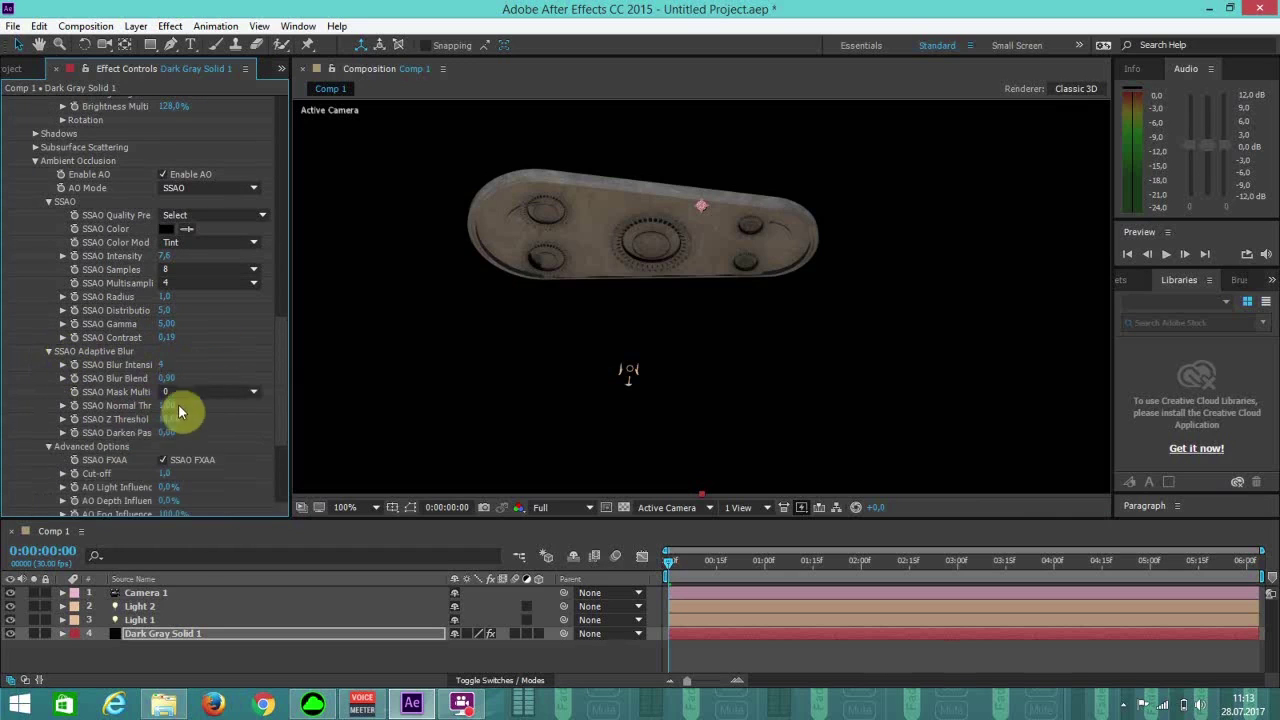
drag(177, 434, 186, 437)
click(190, 397)
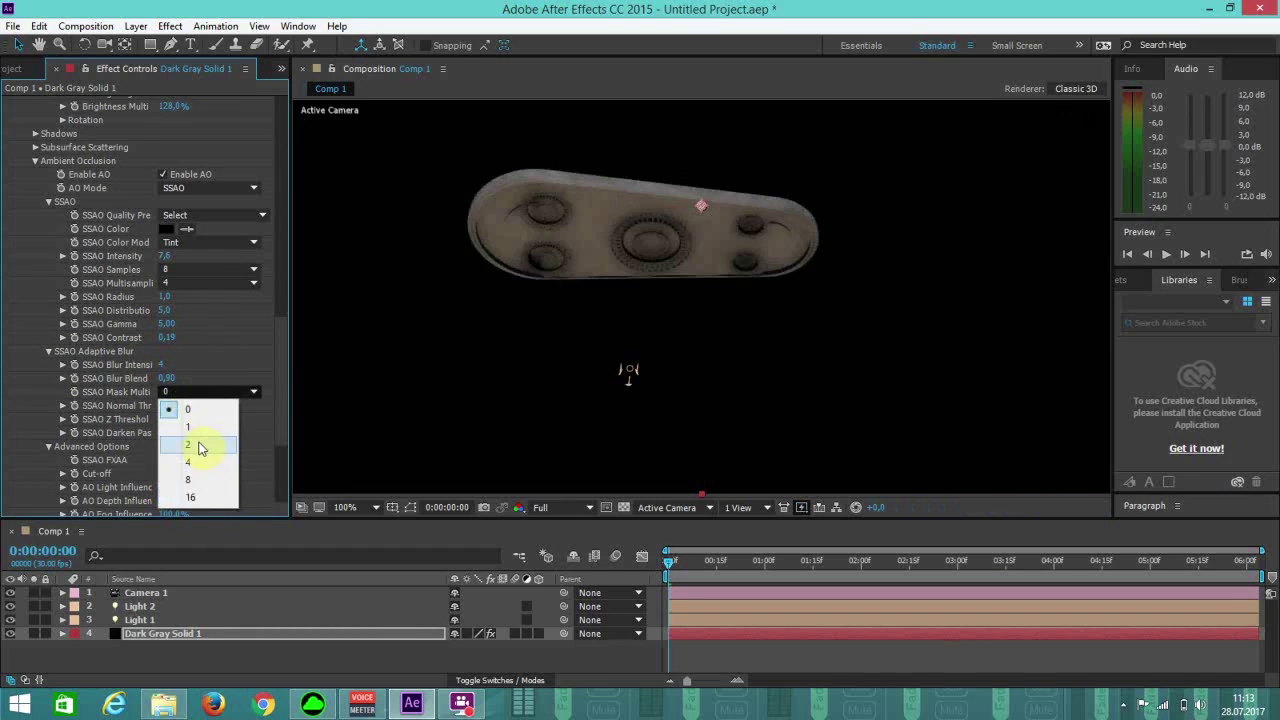
click(200, 446)
Center the model in the composition view and reopen Element's Scene Setup.
scroll(502, 232, up, 1)
scroll(592, 260, down, 1)
middle_drag(597, 265, 612, 337)
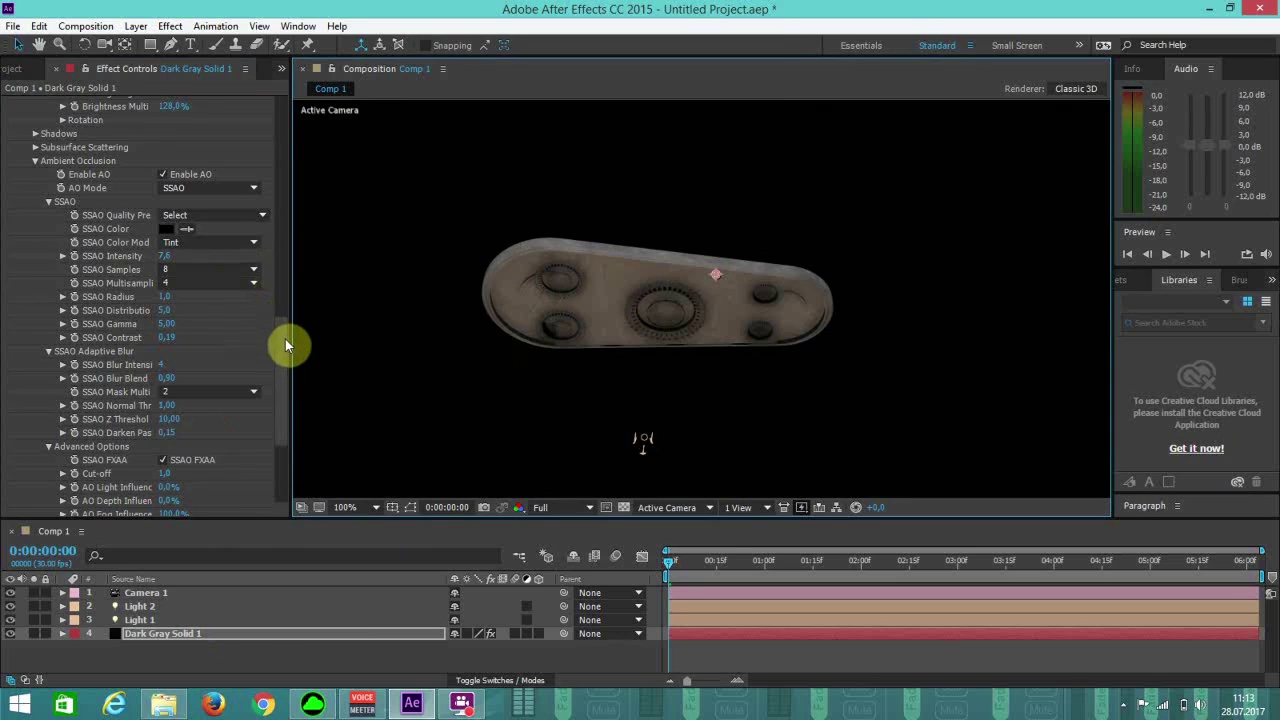
scroll(289, 320, up, 3)
scroll(293, 287, up, 12)
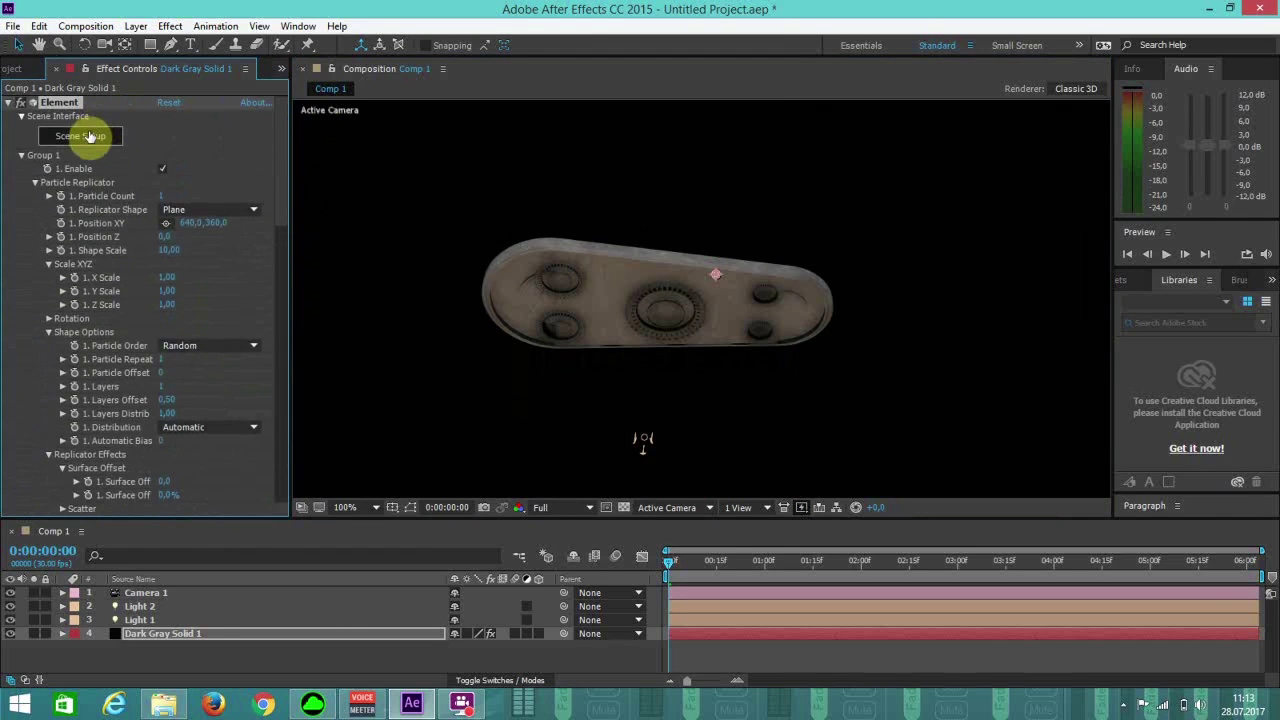
click(90, 136)
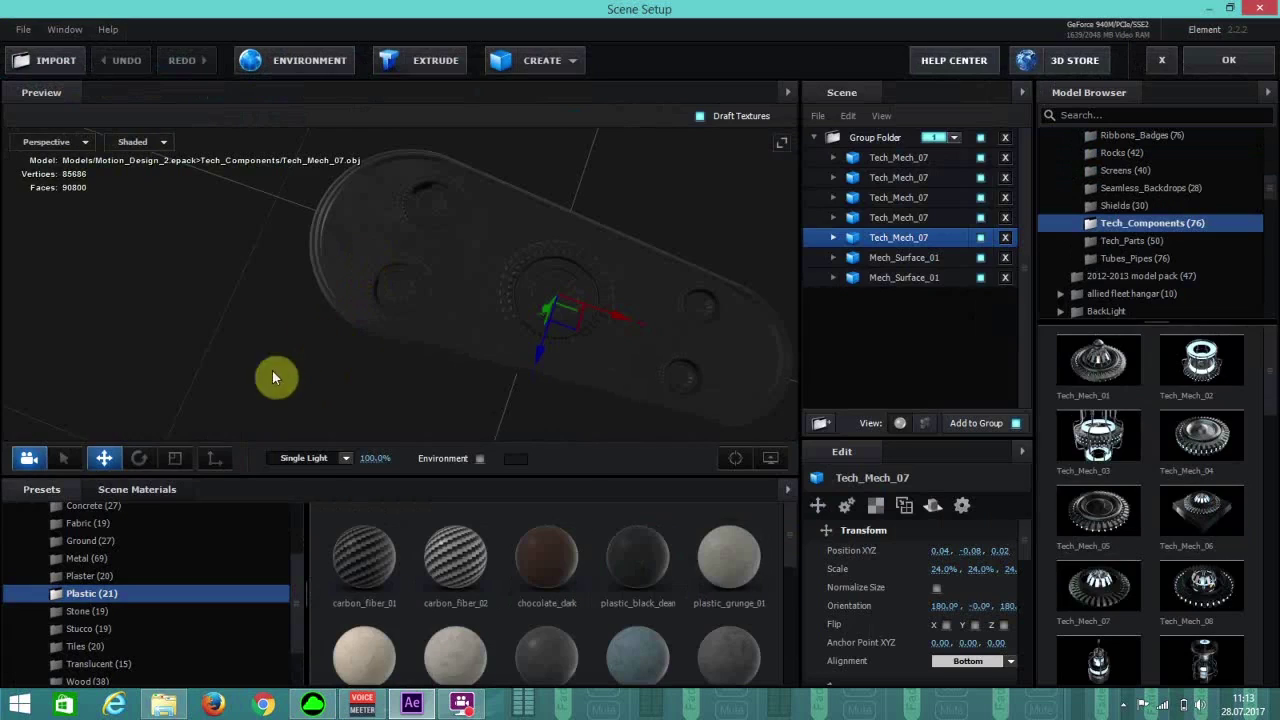
Apply the BackLight_2K_01 environment from the BackLight_2K presets to the scene.
click(130, 489)
click(45, 489)
scroll(109, 566, up, 3)
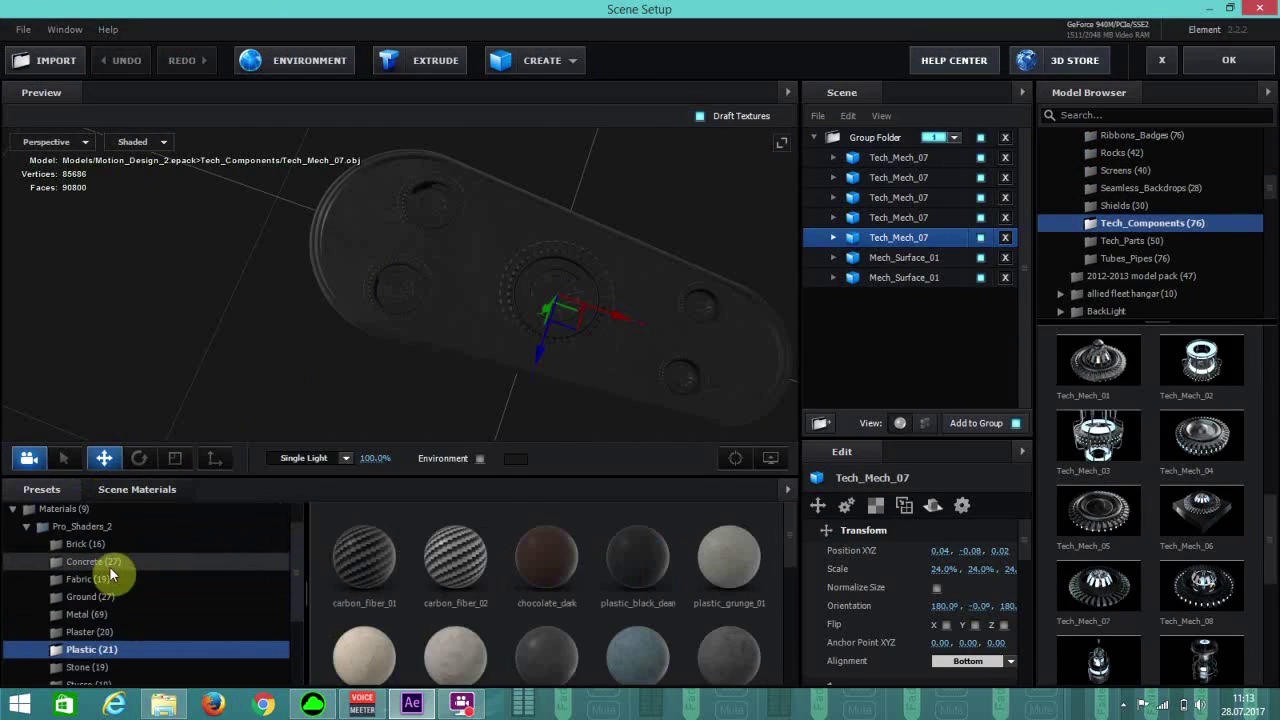
scroll(109, 567, up, 2)
click(78, 530)
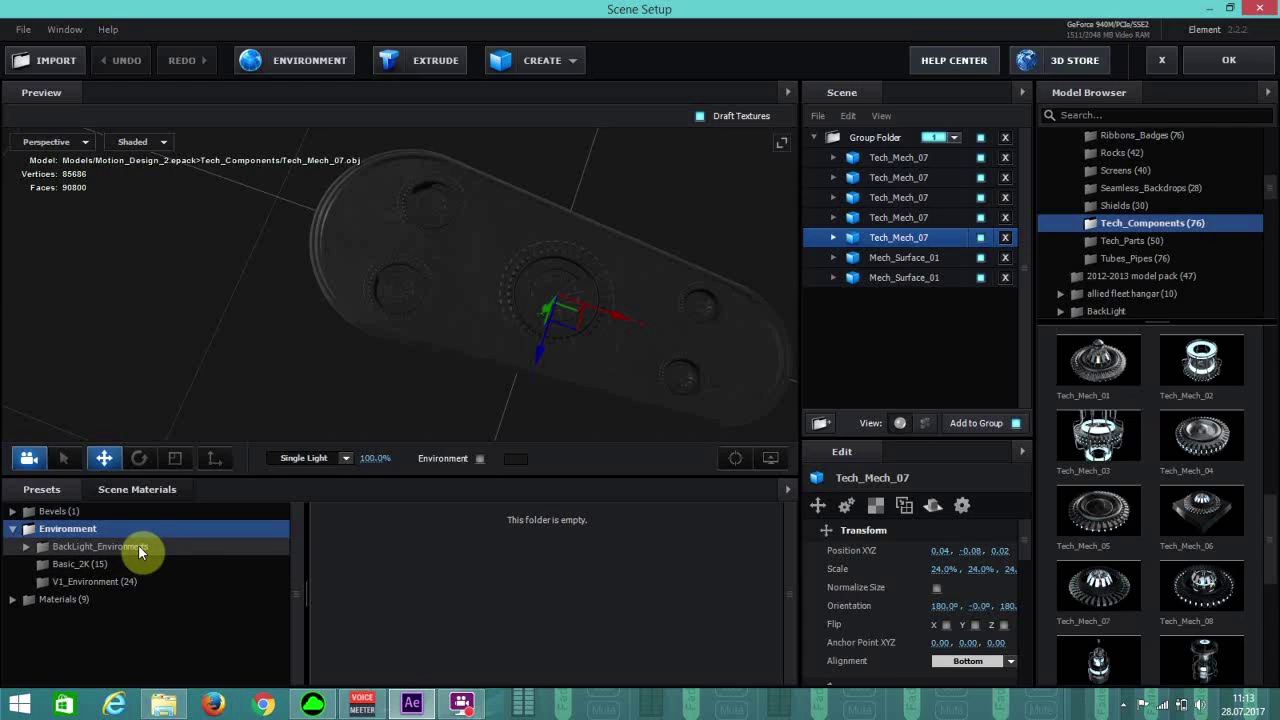
click(138, 548)
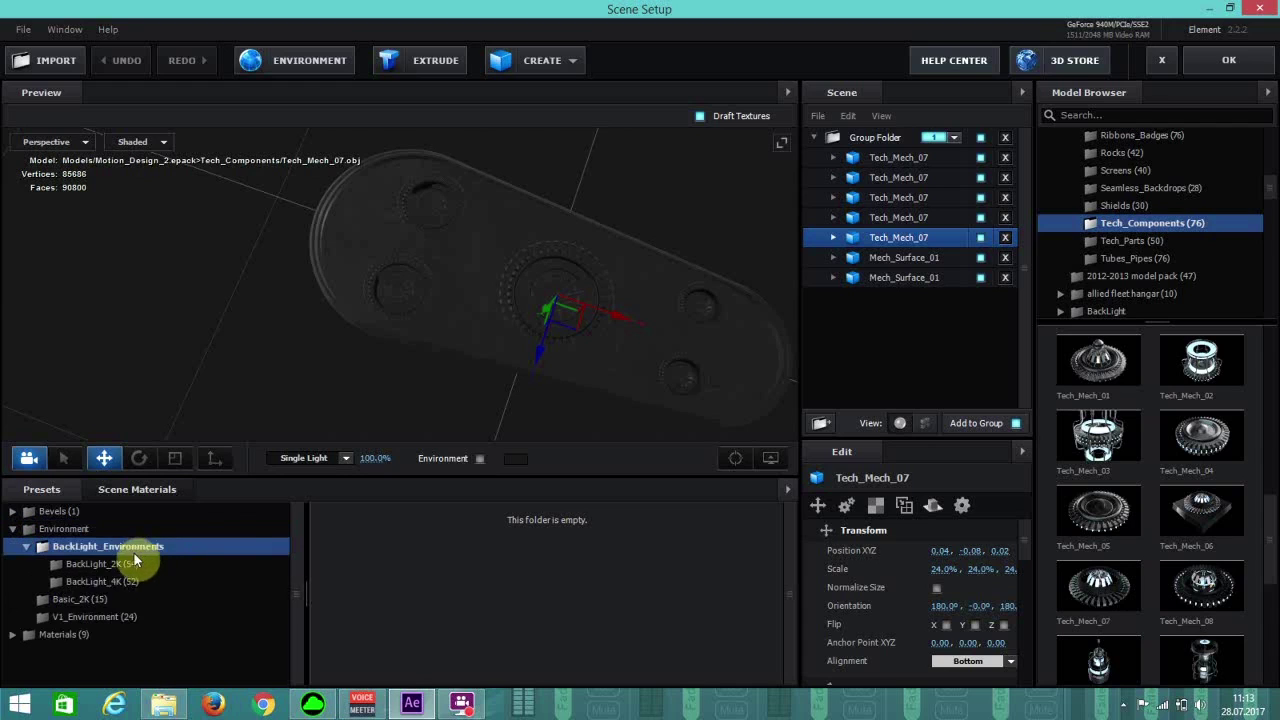
click(118, 619)
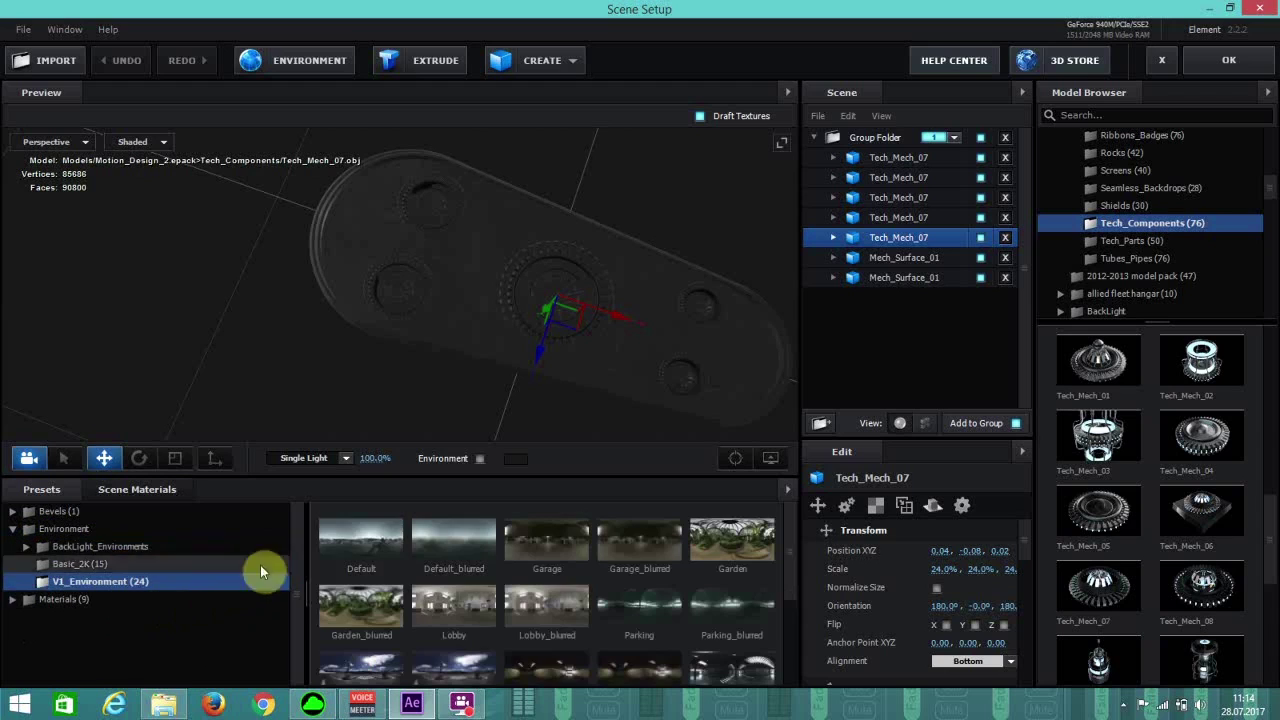
click(129, 548)
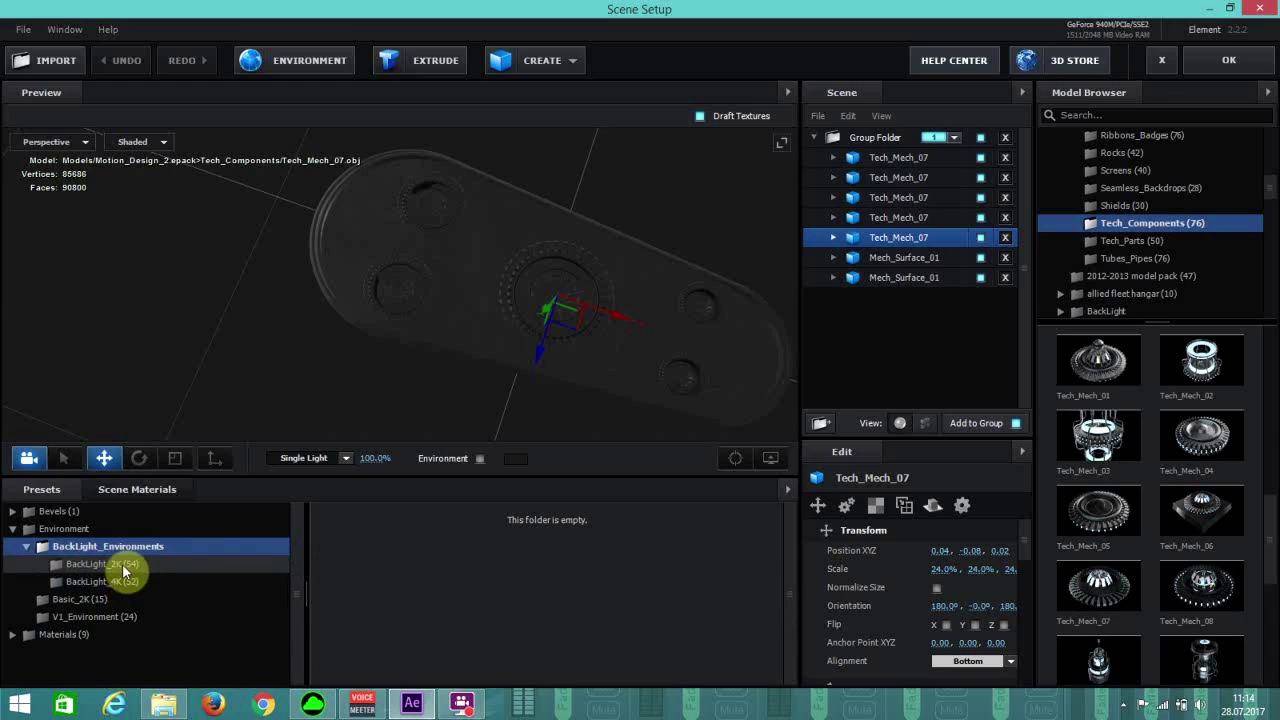
click(124, 566)
click(466, 551)
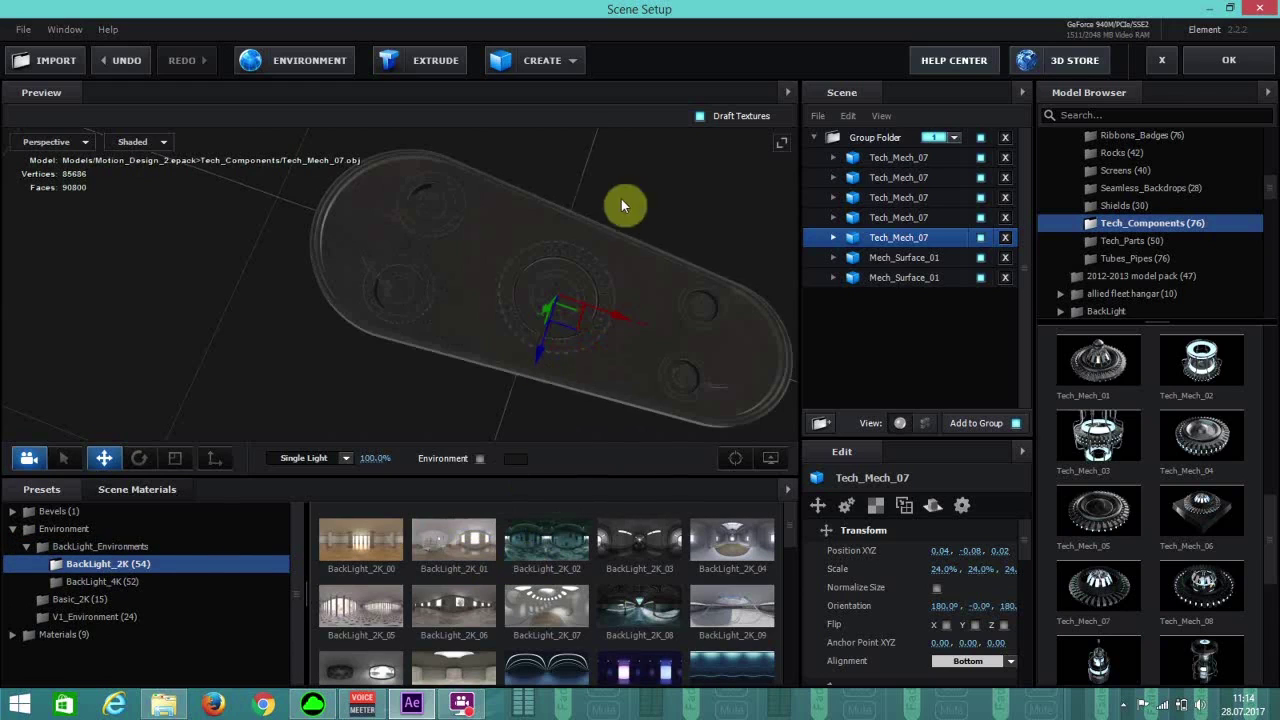
Adjust the preview's environment display and light brightness, and accept the scene.
click(478, 459)
mouse_move(368, 459)
mouse_down()
mouse_move(398, 459)
mouse_move(376, 456)
mouse_up()
click(1244, 59)
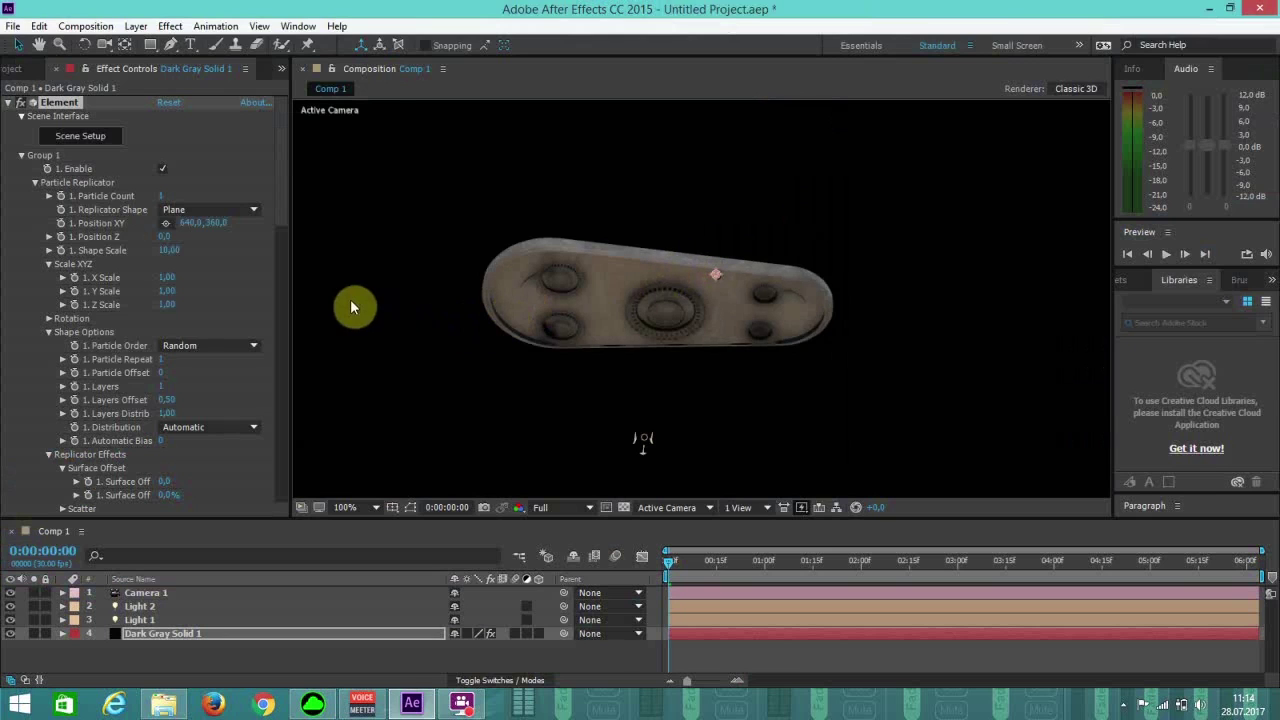
Lower the intensity of Light 2 to 84%.
click(164, 605)
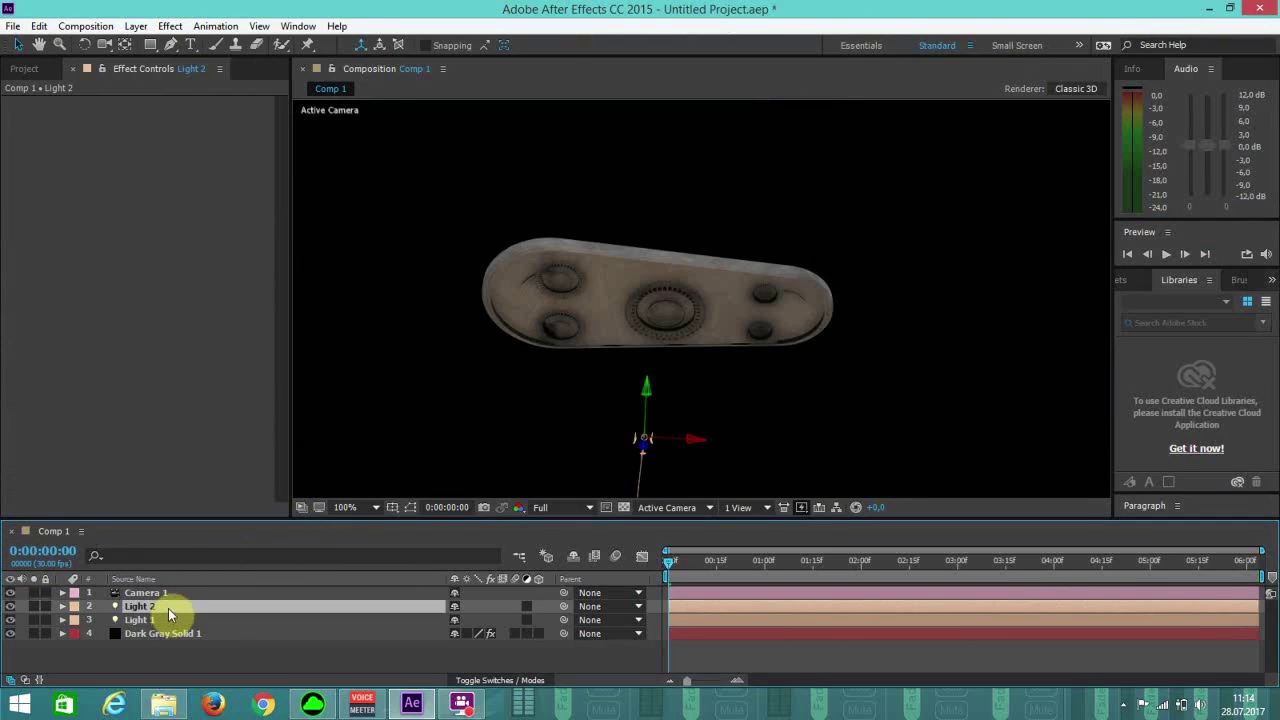
click(62, 606)
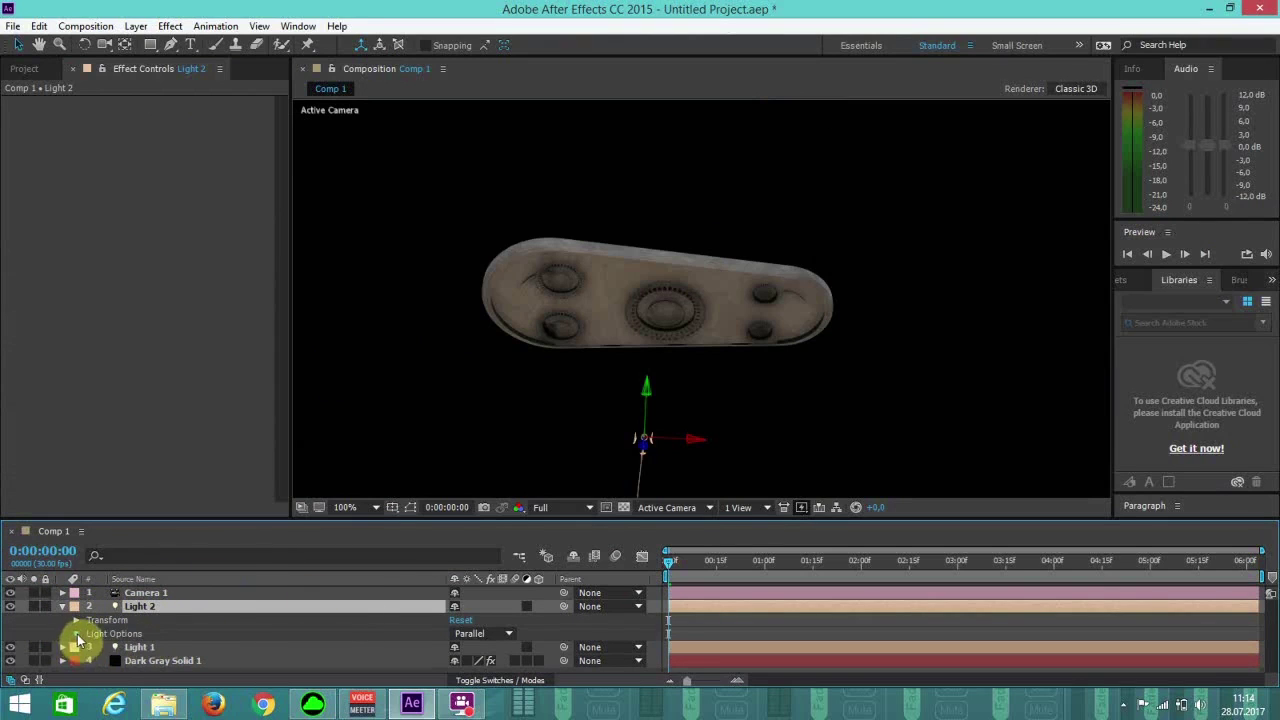
click(76, 634)
drag(458, 608, 414, 609)
scroll(200, 595, up, 3)
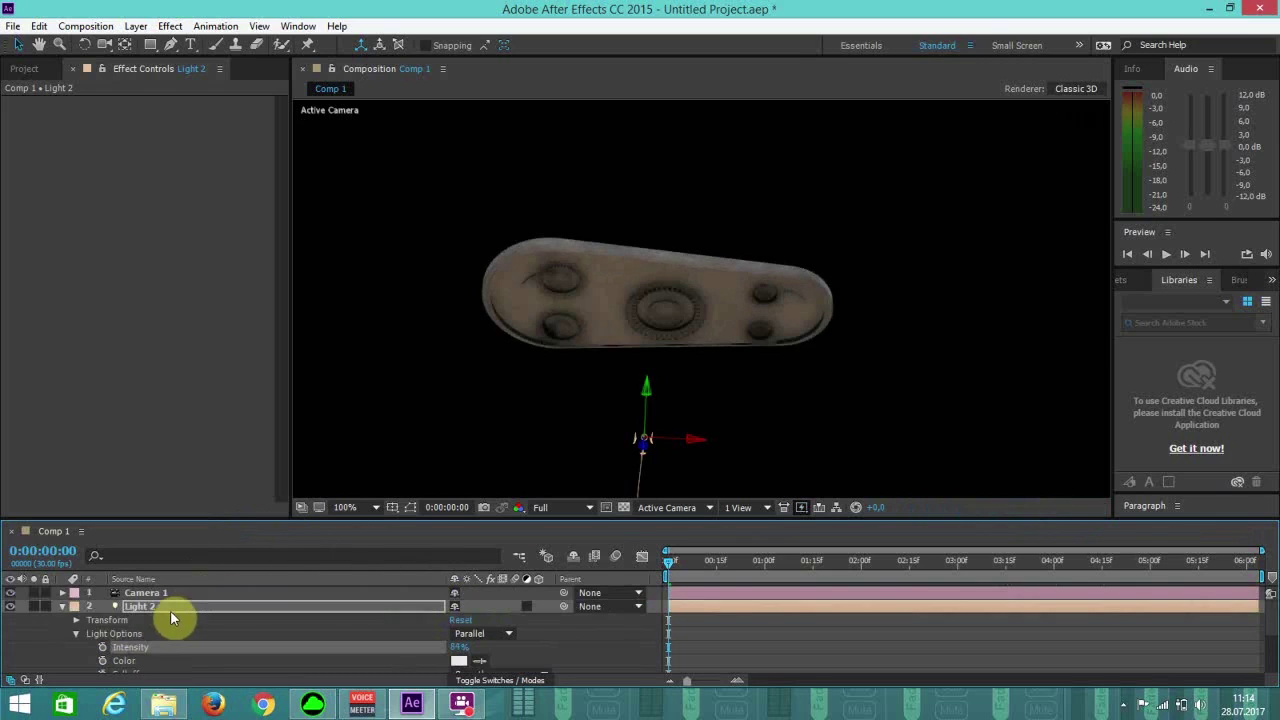
click(63, 607)
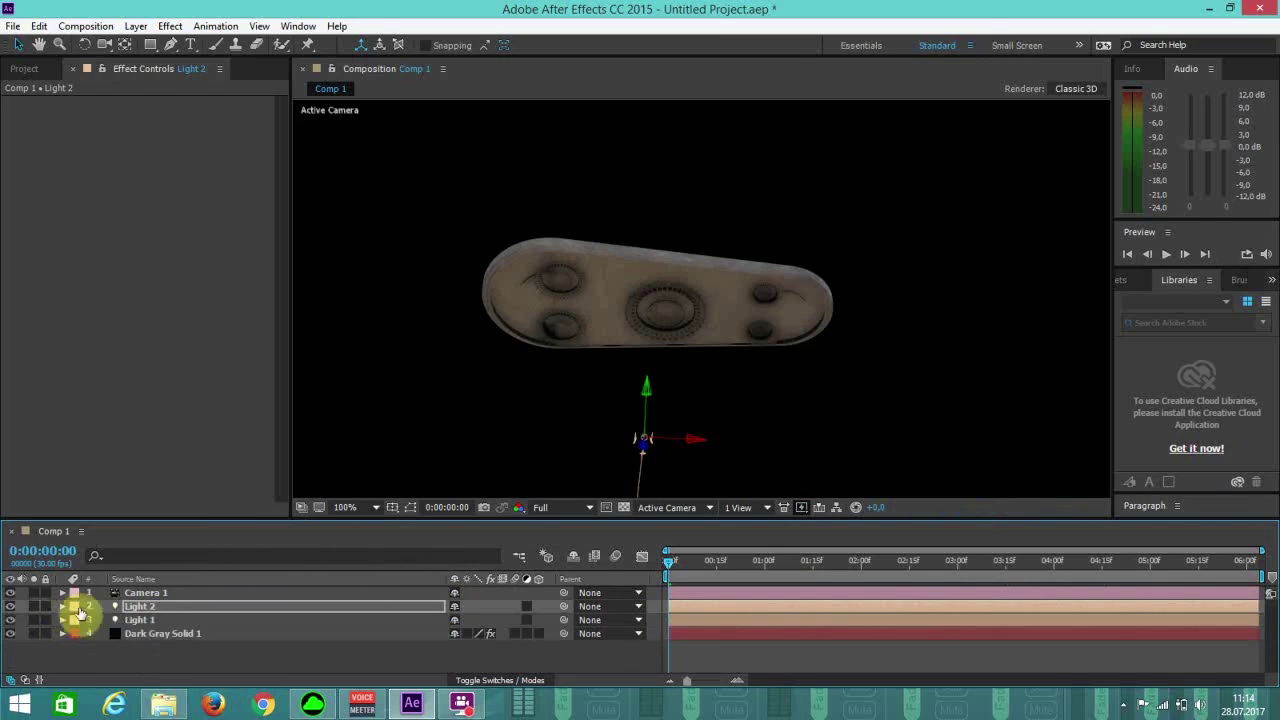
Move Light 1's point of interest out into the empty space beyond the plate's narrow end.
click(148, 620)
drag(623, 354, 988, 252)
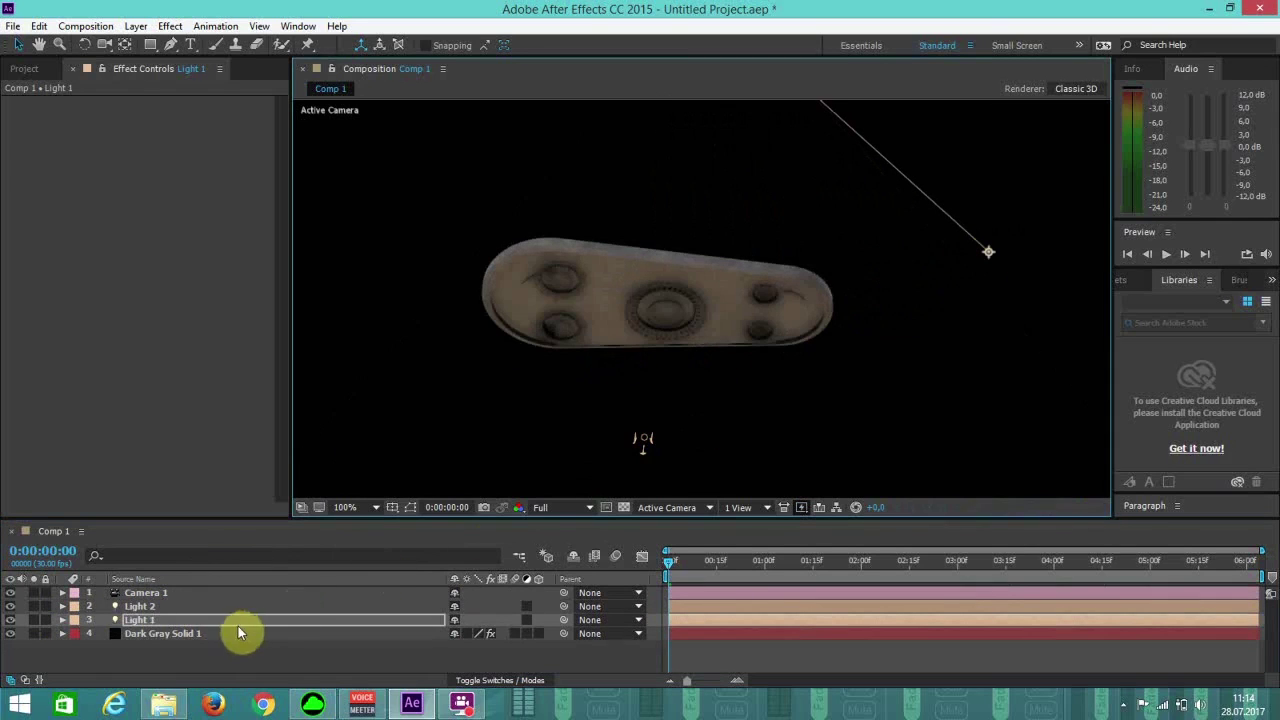
click(195, 597)
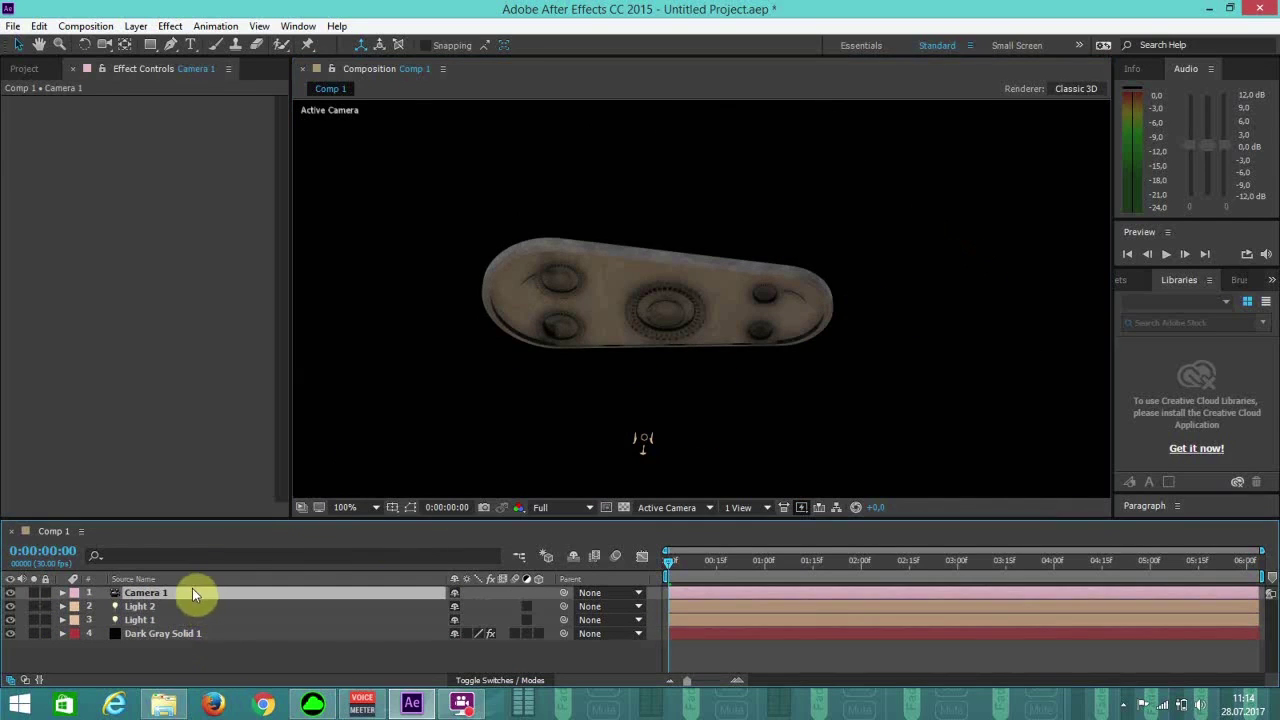
Re-aim Light 2 diagonally across the plate, placing its point of interest just above and beyond the narrow end.
click(151, 607)
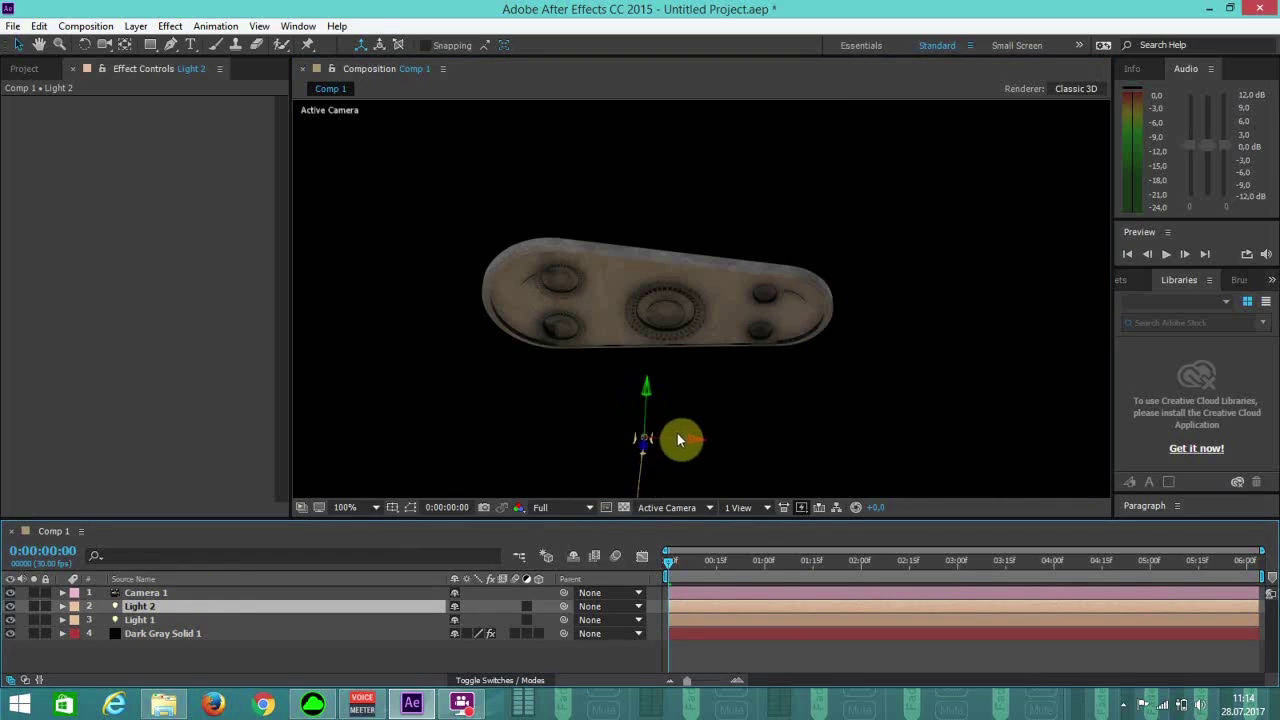
key(comma)
key(comma)
drag(669, 407, 692, 285)
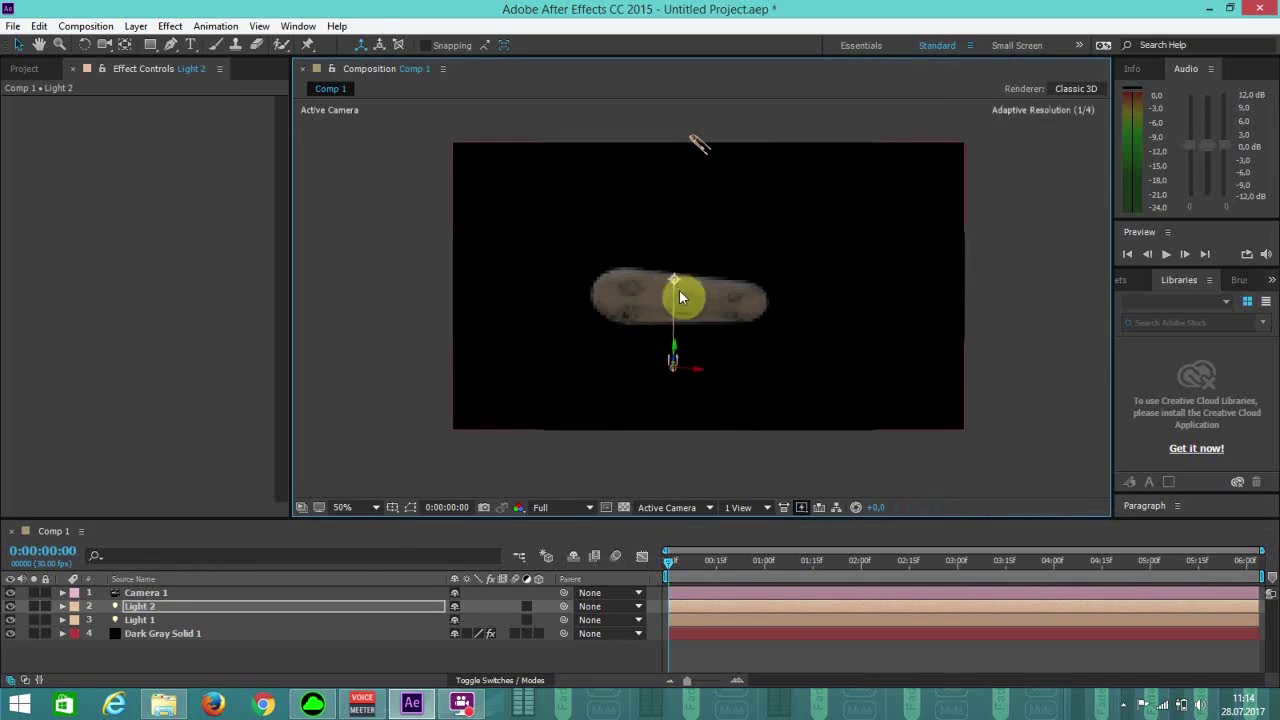
key(period)
drag(645, 262, 737, 313)
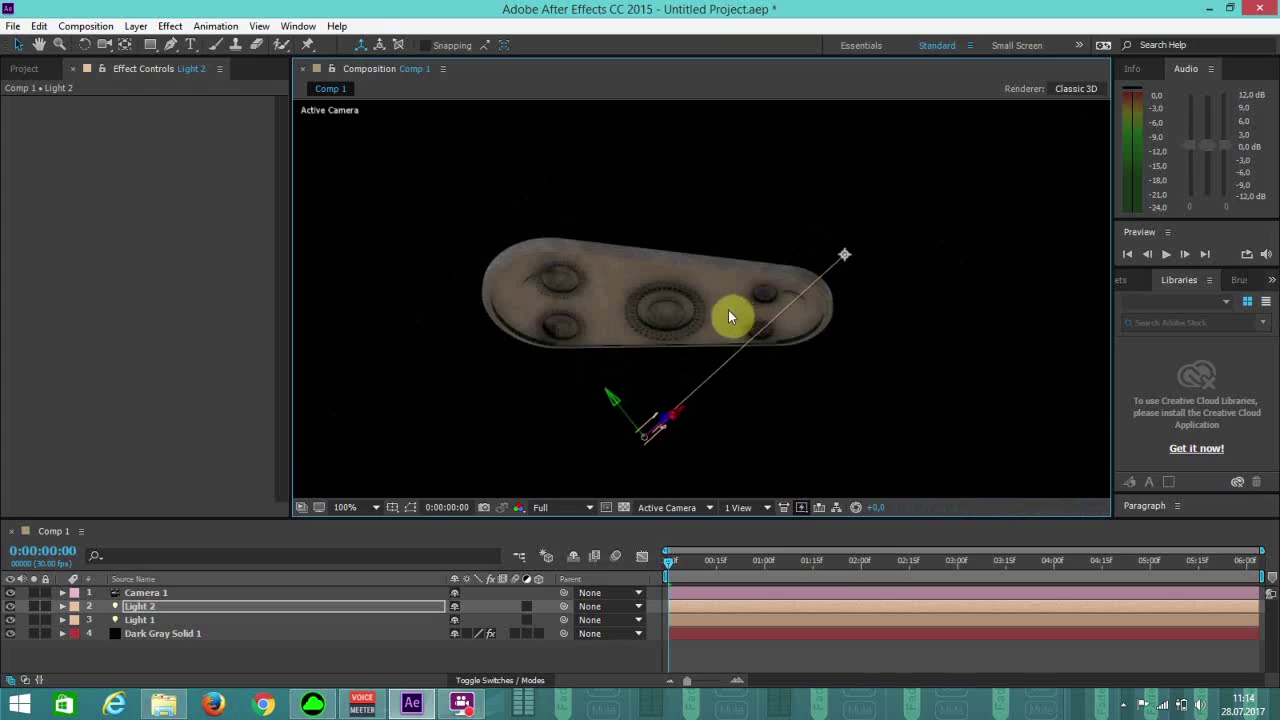
Move Light 2 farther below the plate and place its point of interest on the plate between the central gear and narrow end.
drag(846, 257, 688, 201)
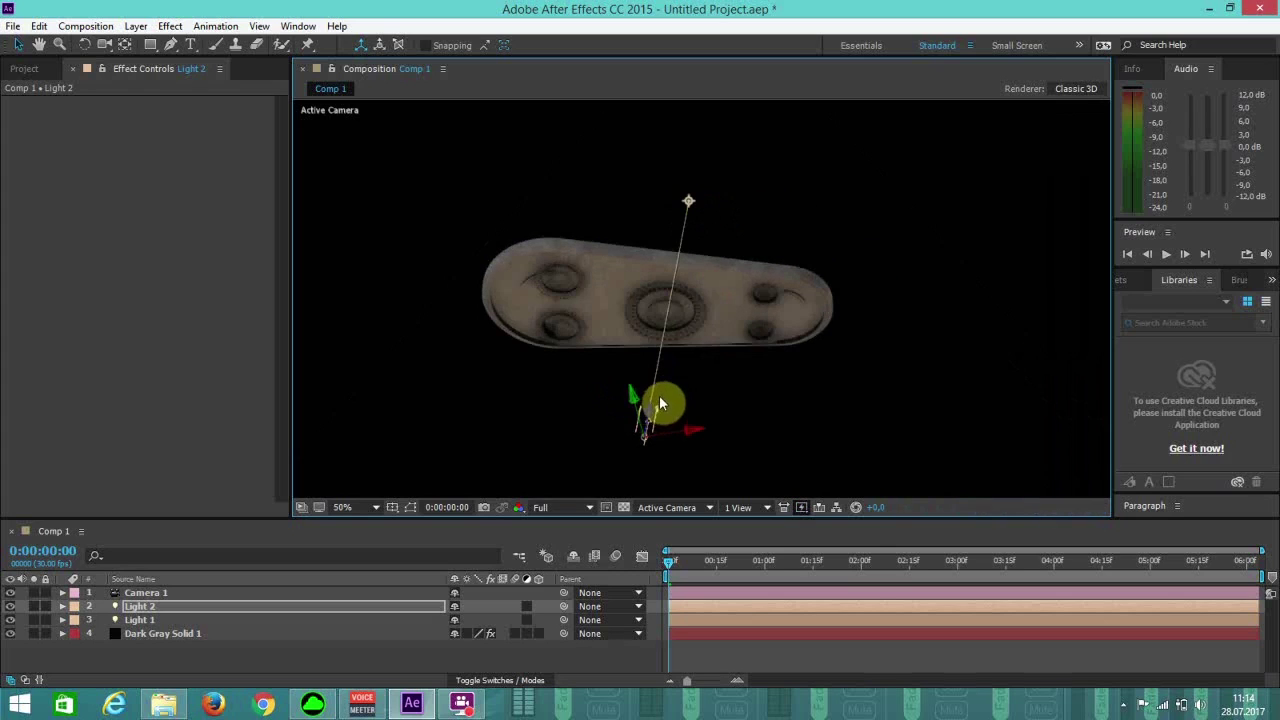
key(comma)
drag(676, 362, 686, 520)
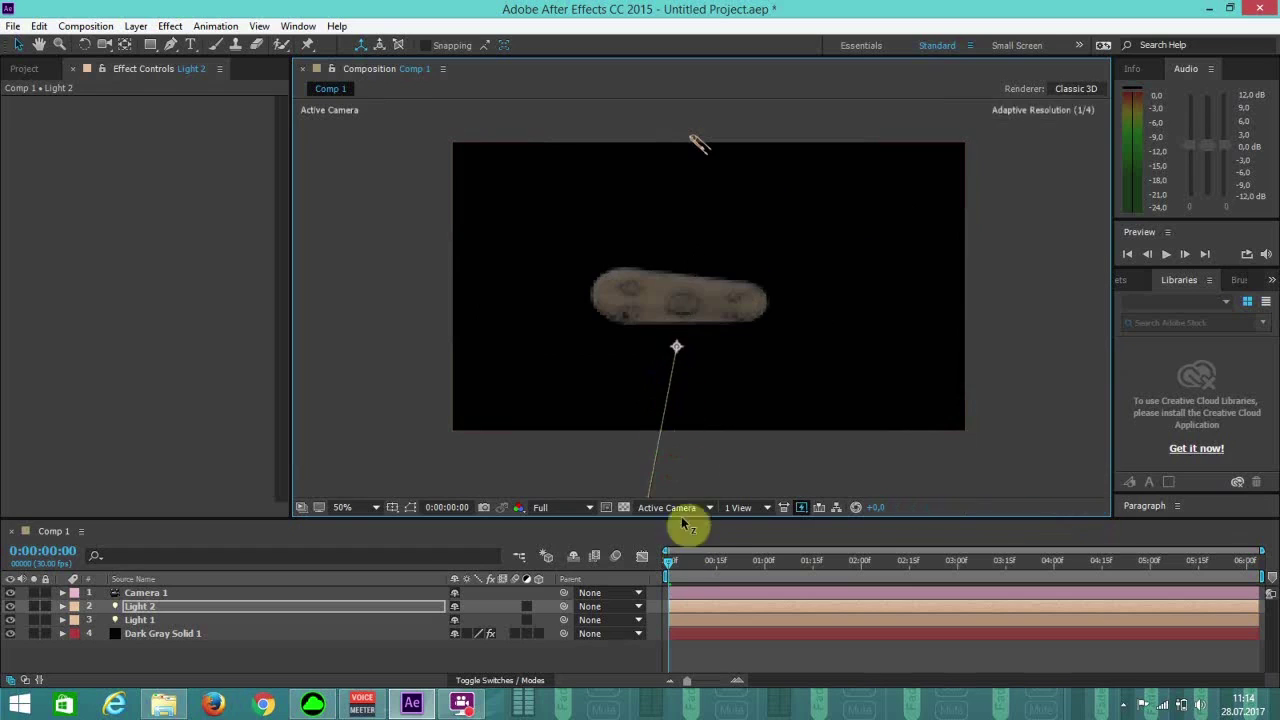
key(period)
drag(661, 327, 731, 312)
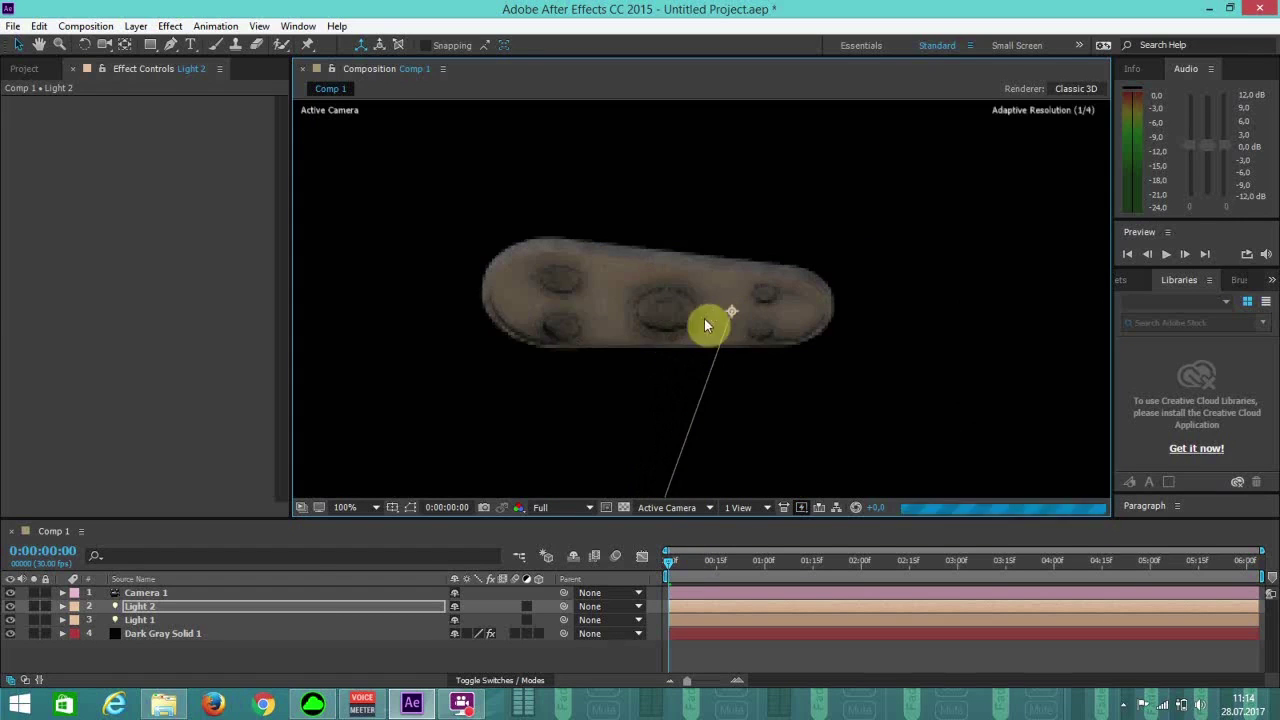
Raise Light 1 farther above the plate and bring its point of interest in close to the narrow end's upper corner.
click(177, 620)
key(comma)
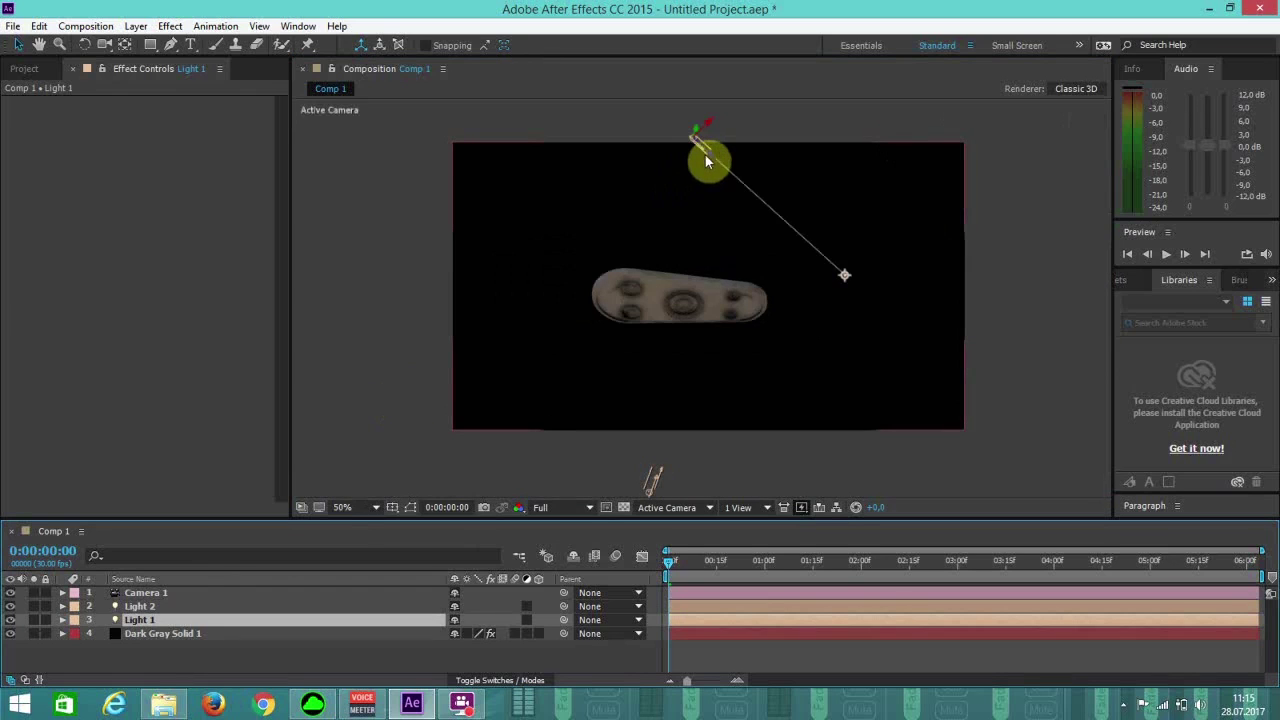
drag(705, 137, 694, 100)
drag(826, 258, 766, 268)
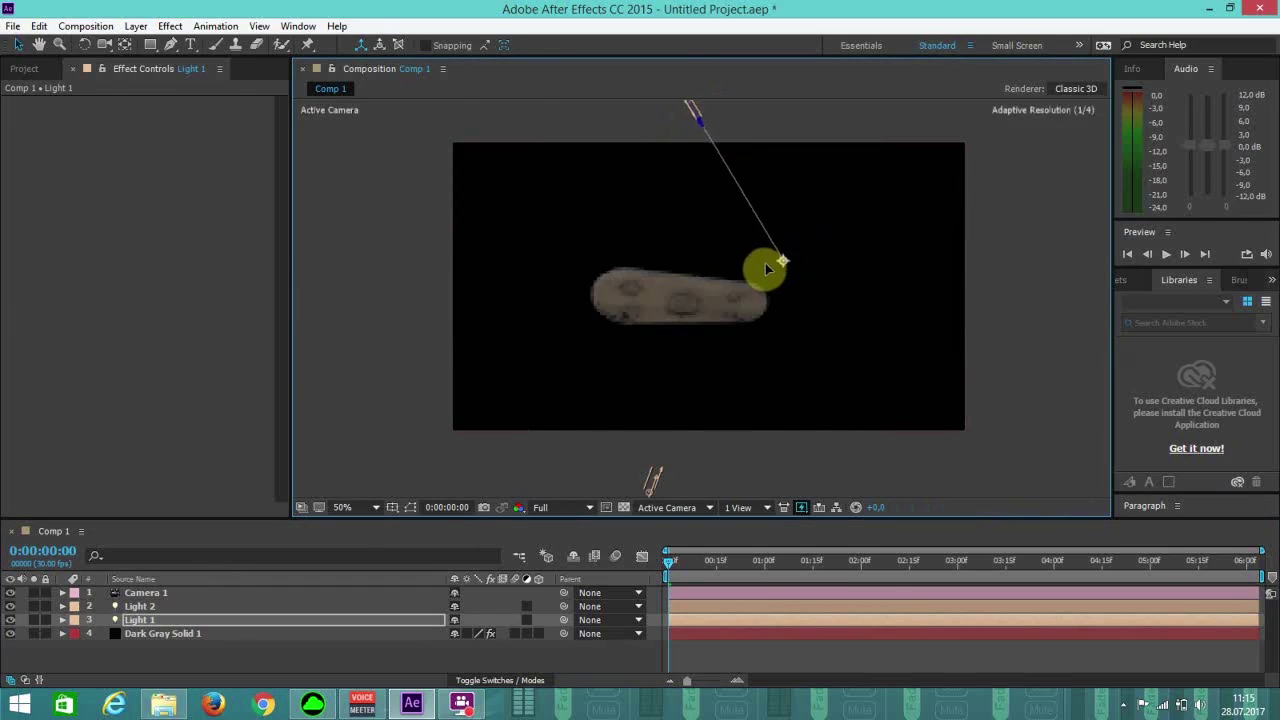
key(period)
key(period)
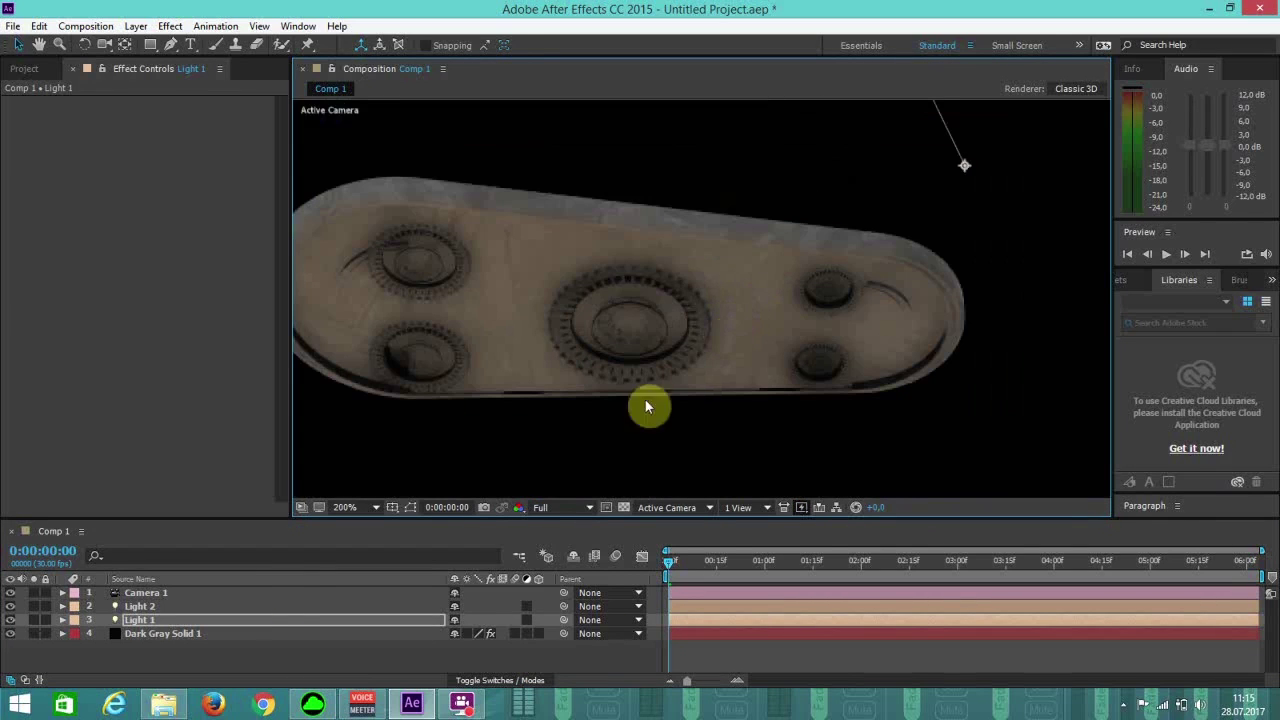
Open the Element scene setup of Dark Gray Solid 1.
click(190, 634)
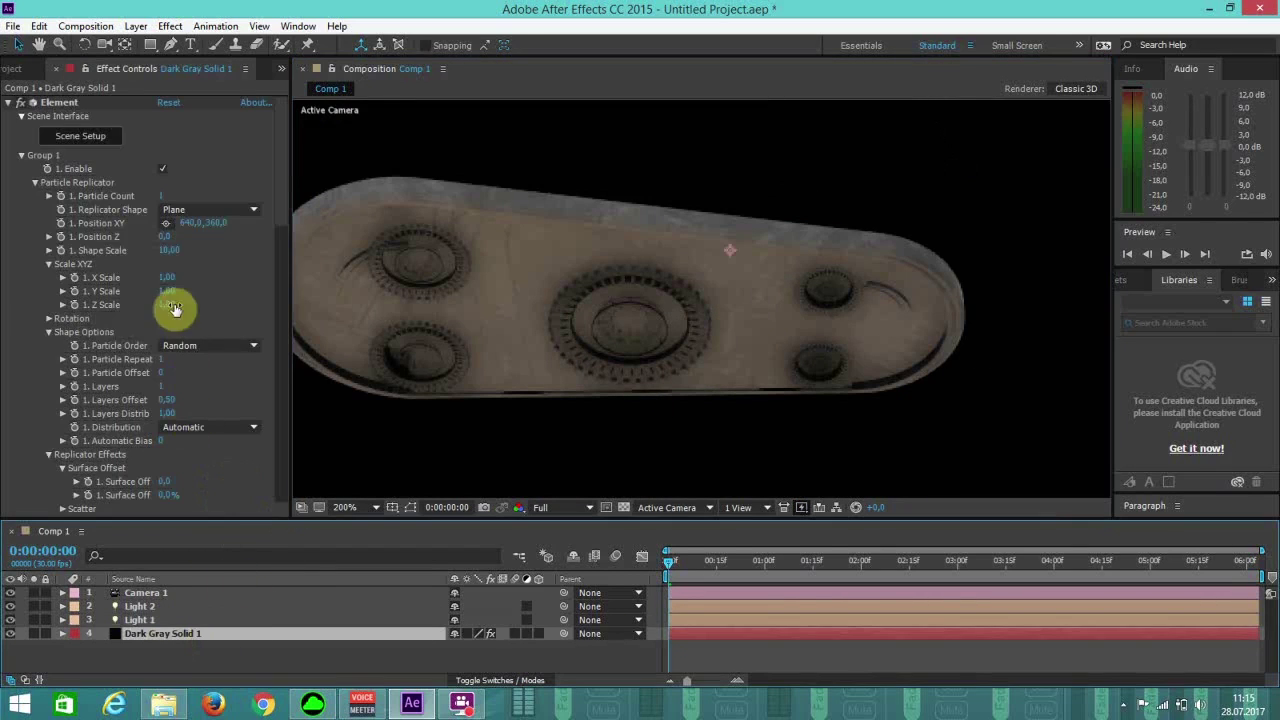
click(98, 140)
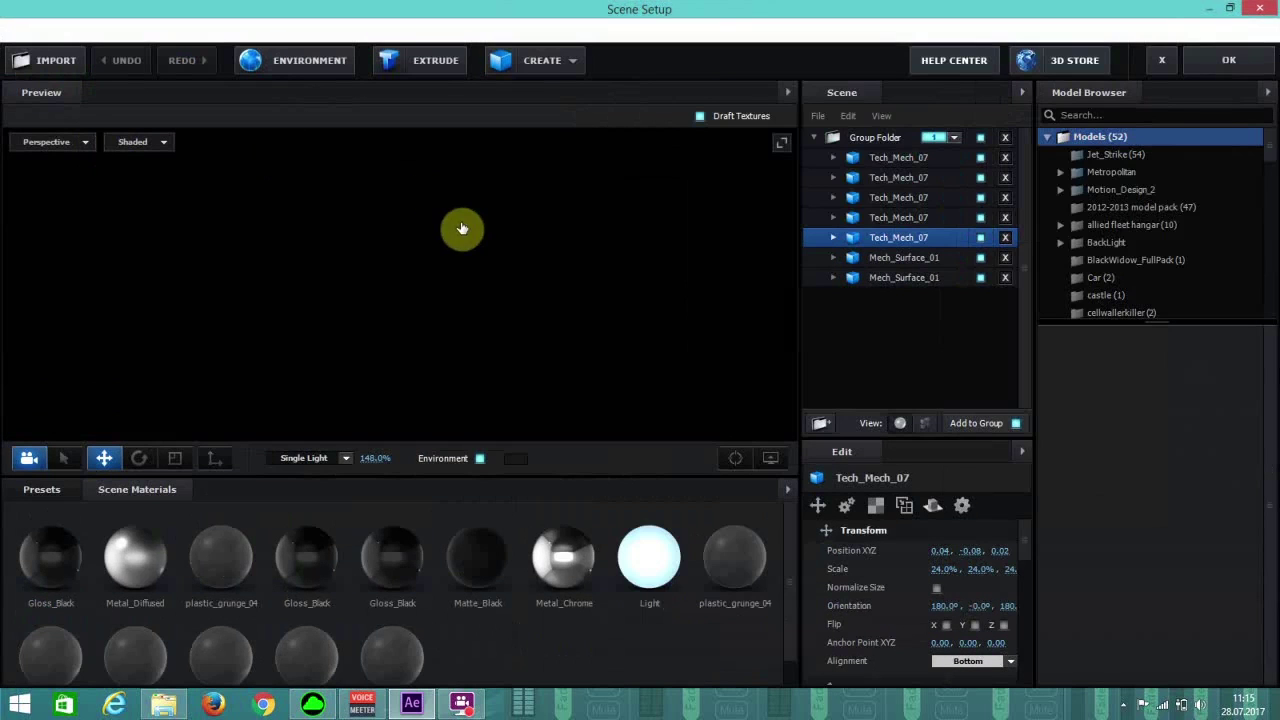
scroll(512, 340, up, 3)
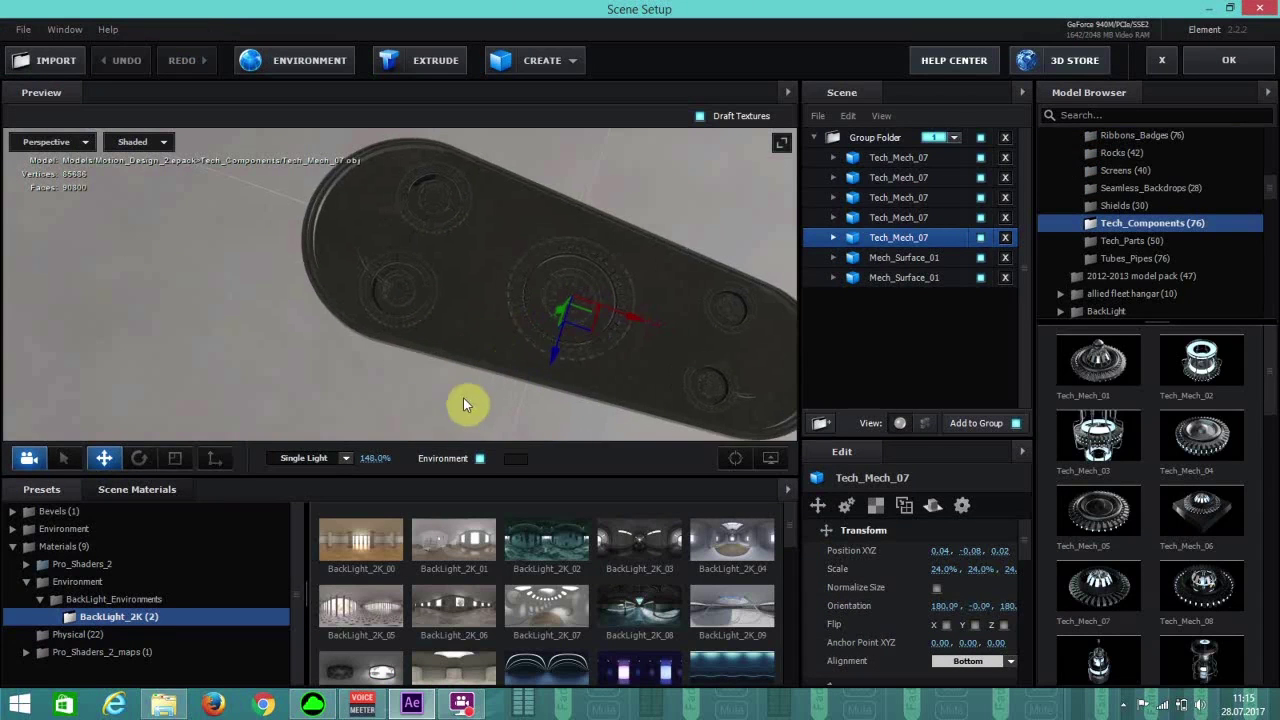
drag(457, 380, 233, 347)
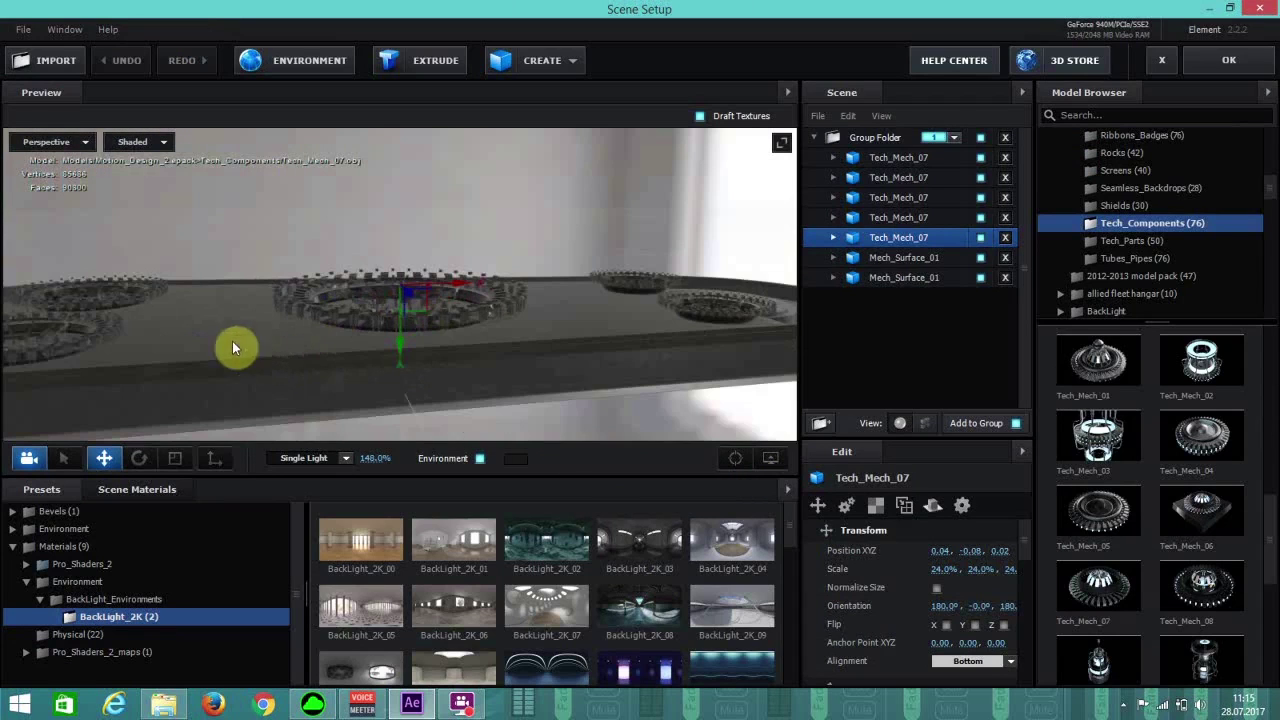
Browse the model library and add Pipe_Junction_Box_05 from the Tubes_Pipes folder to the scene.
drag(1273, 540, 1257, 700)
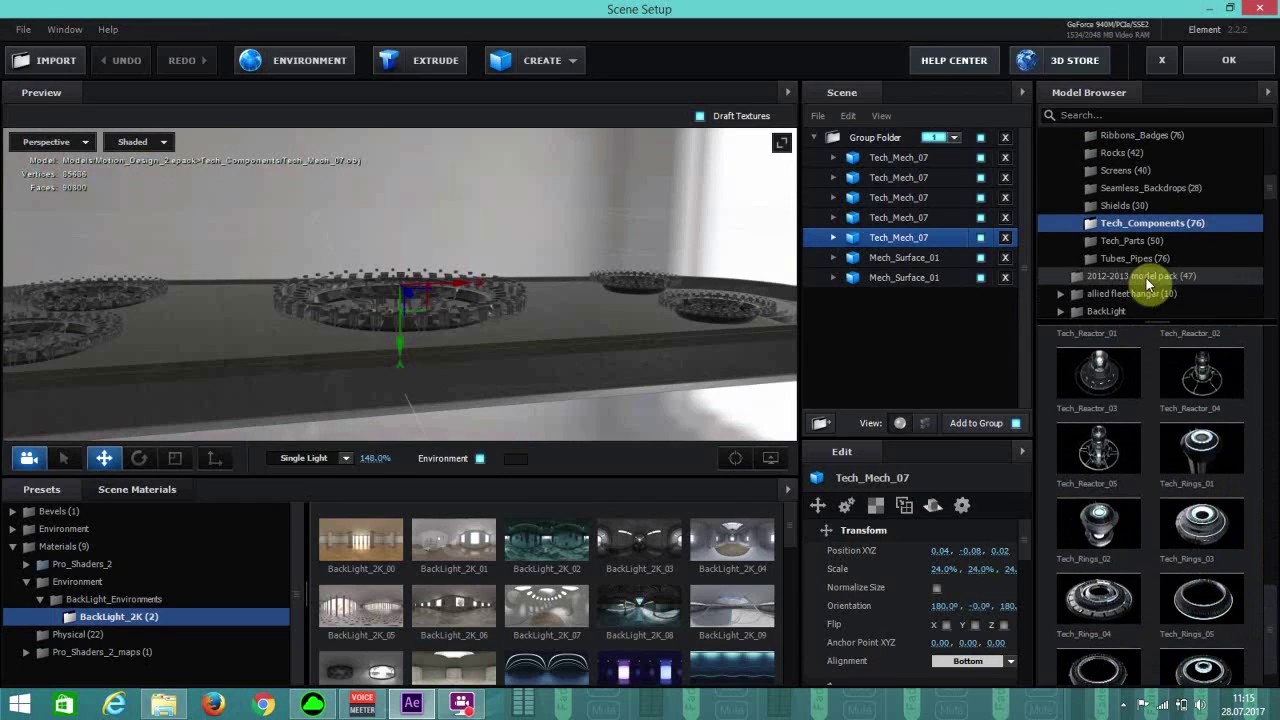
scroll(1147, 284, down, 5)
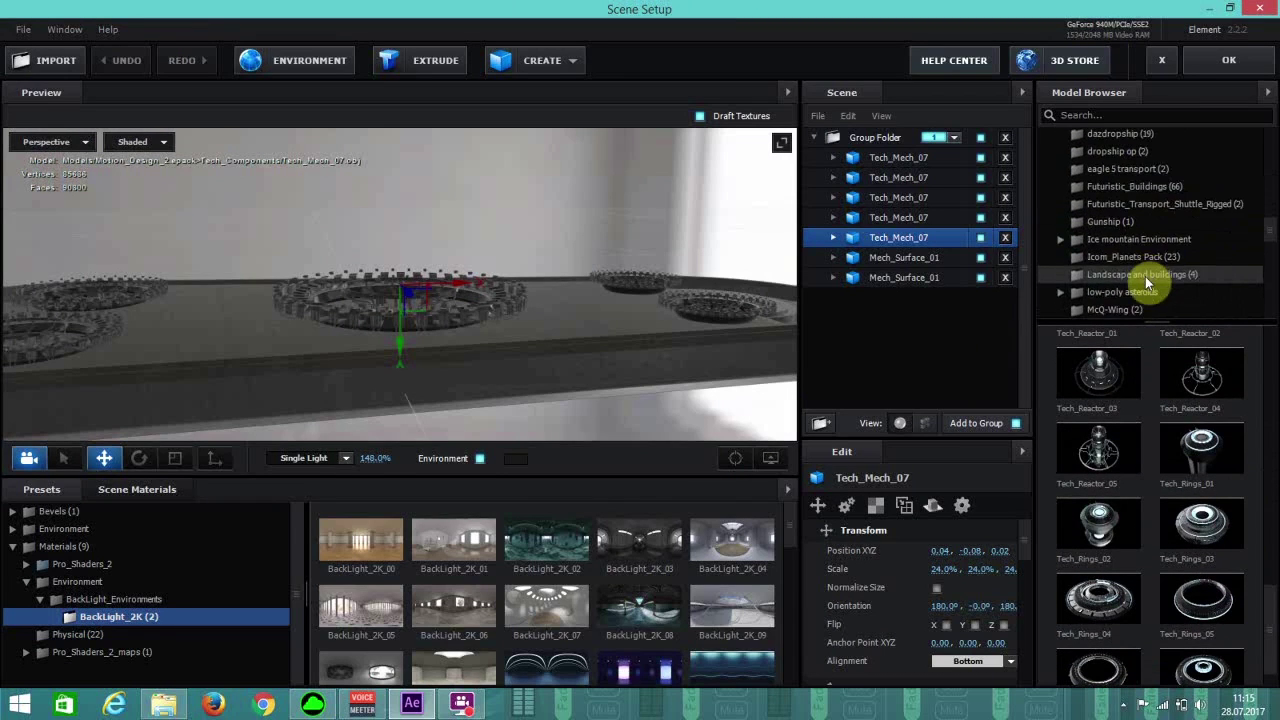
scroll(1147, 284, up, 6)
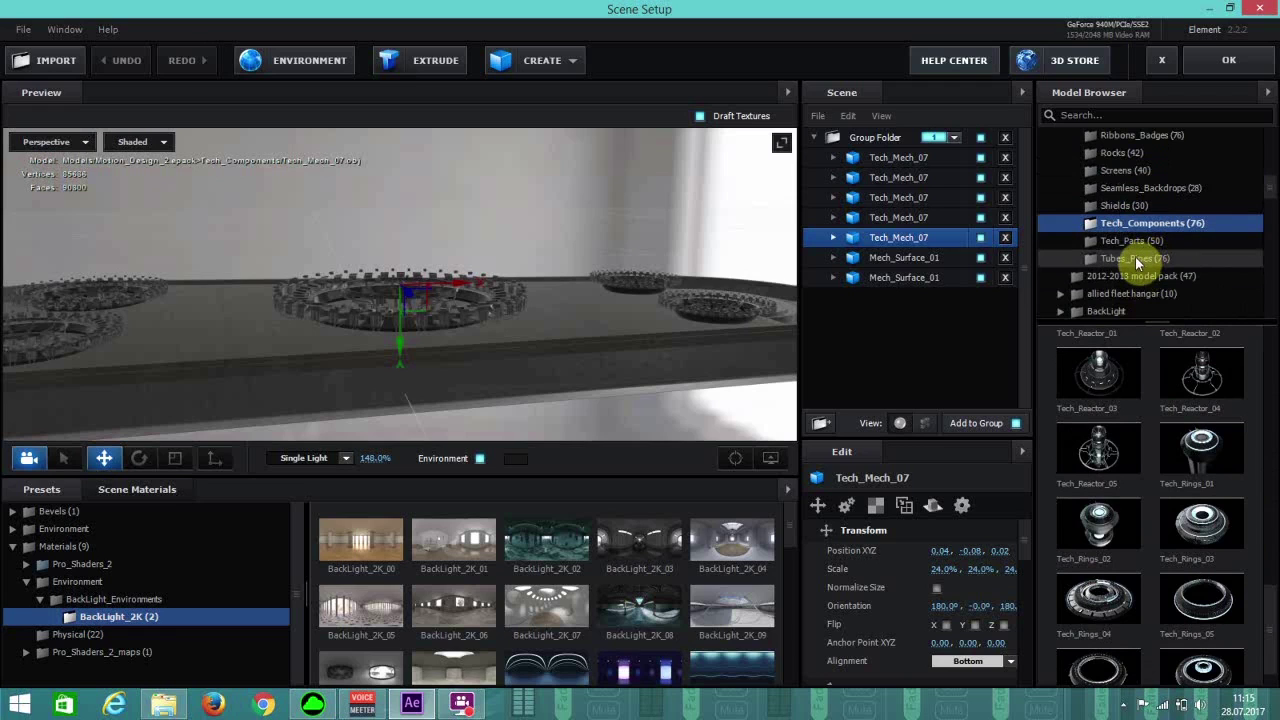
click(1137, 259)
drag(1258, 383, 1255, 628)
click(1202, 536)
drag(1210, 545, 500, 263)
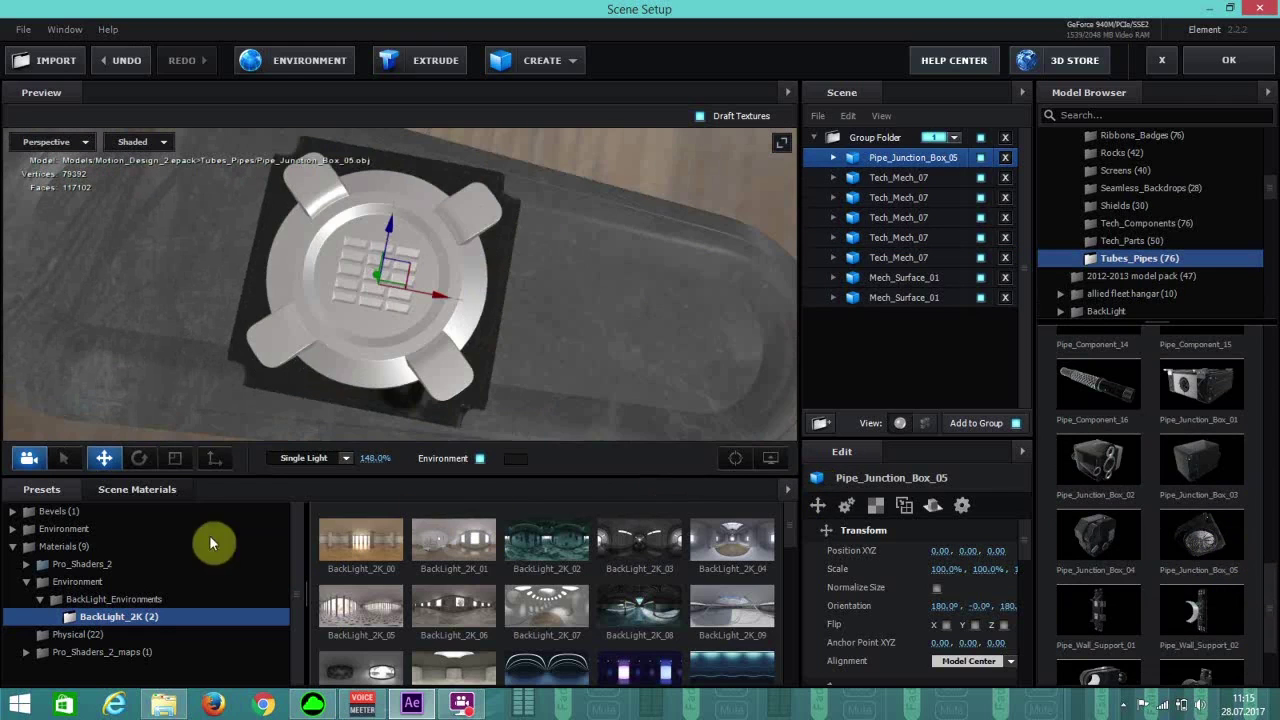
Apply the plastic_grunge_04 scene material to the light metal cover and dark body of the junction box.
click(130, 490)
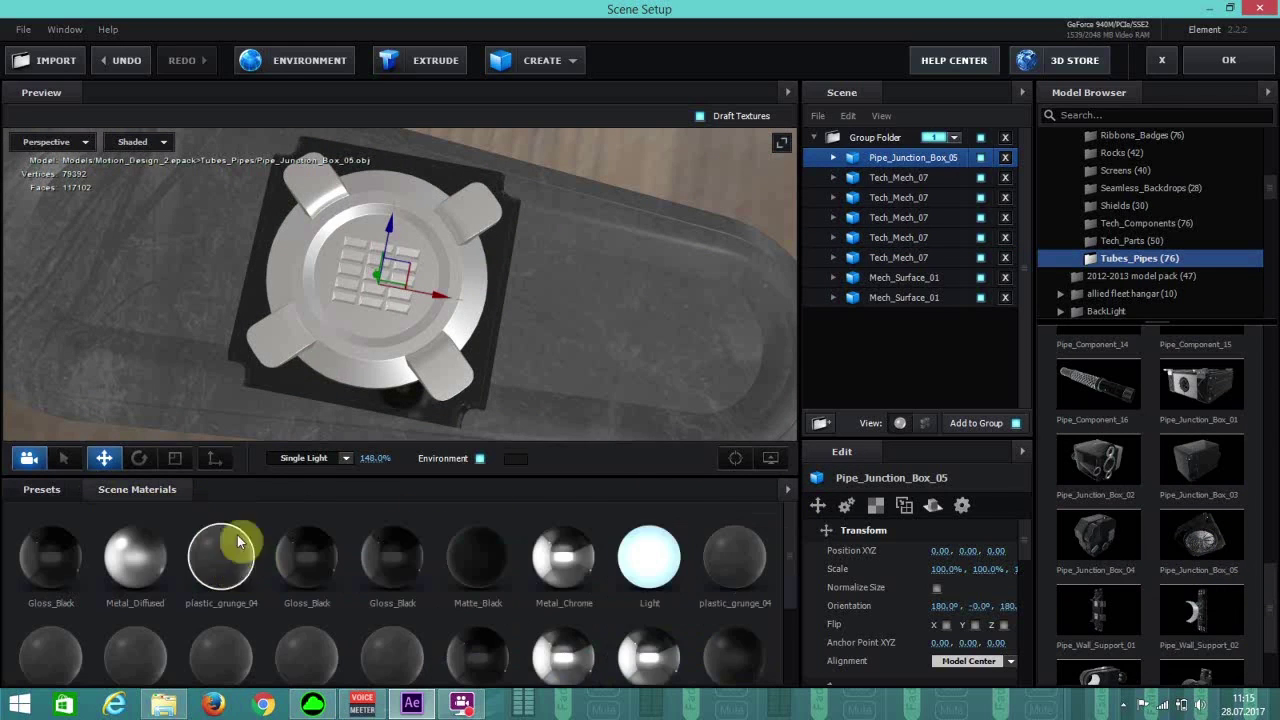
drag(491, 252, 466, 300)
drag(235, 545, 455, 274)
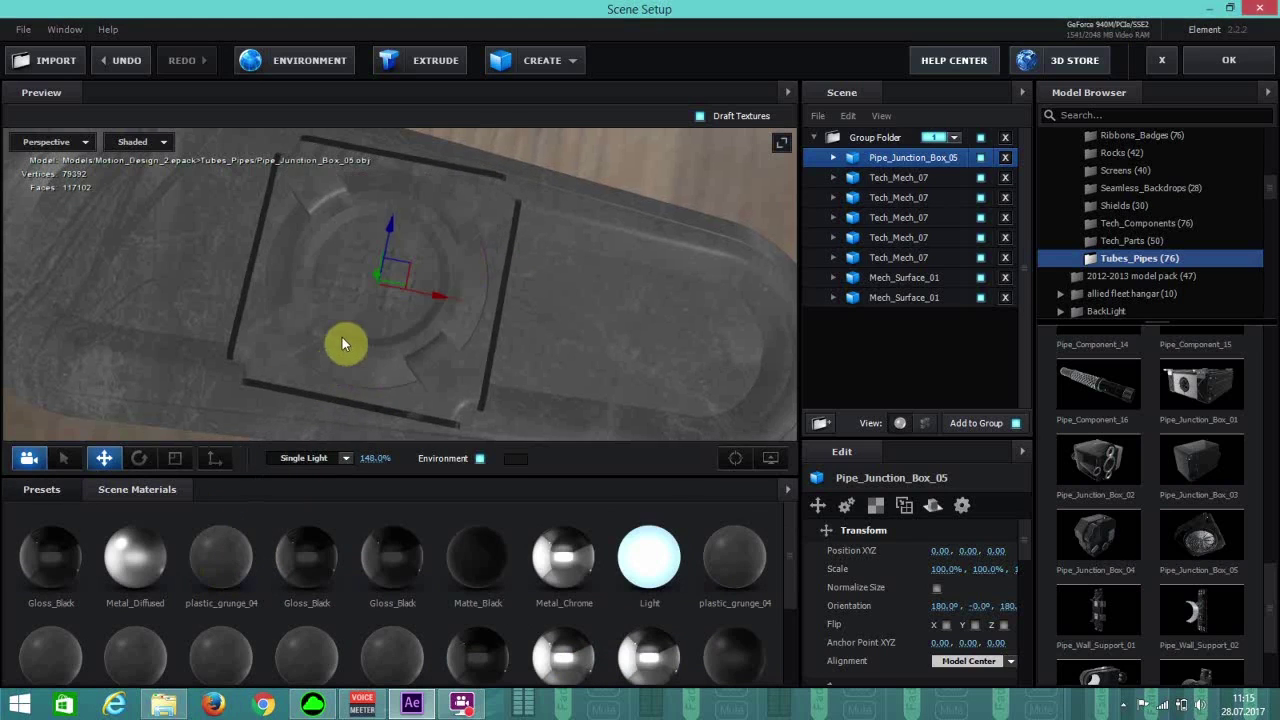
Flip the junction box so its fan grille faces up by setting its X orientation to 0°.
drag(358, 299, 472, 342)
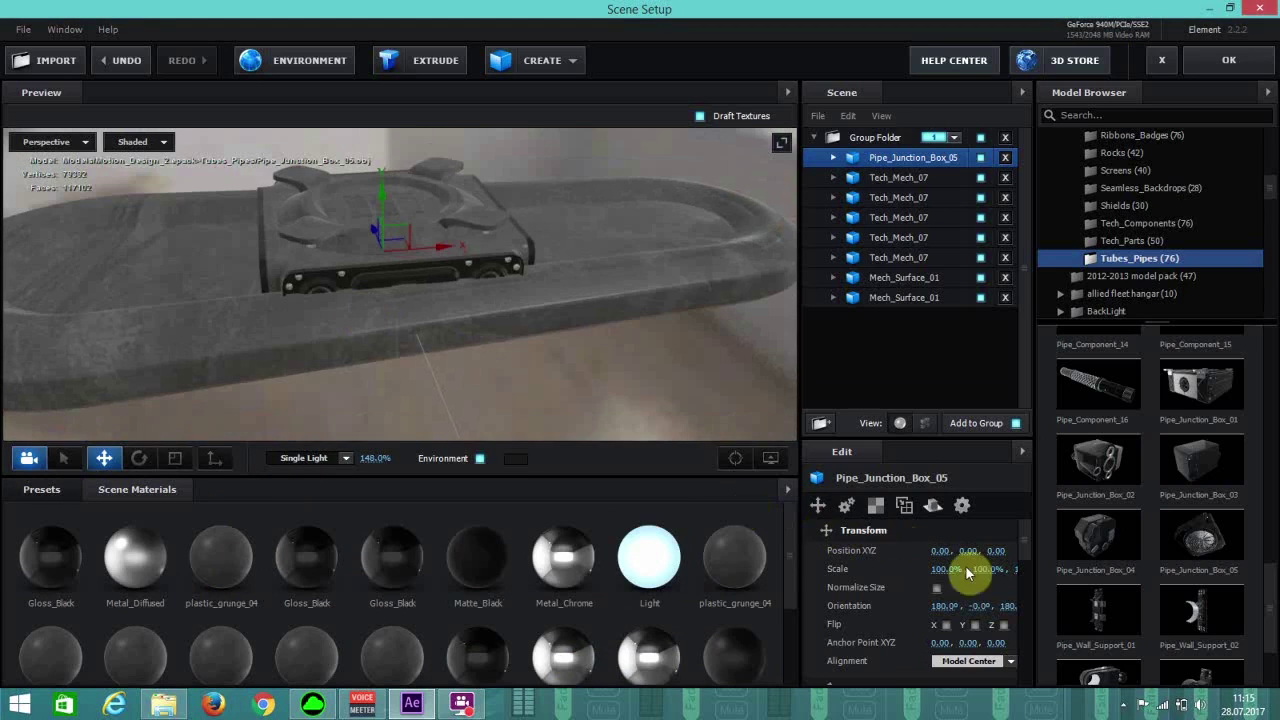
drag(942, 606, 720, 591)
click(937, 610)
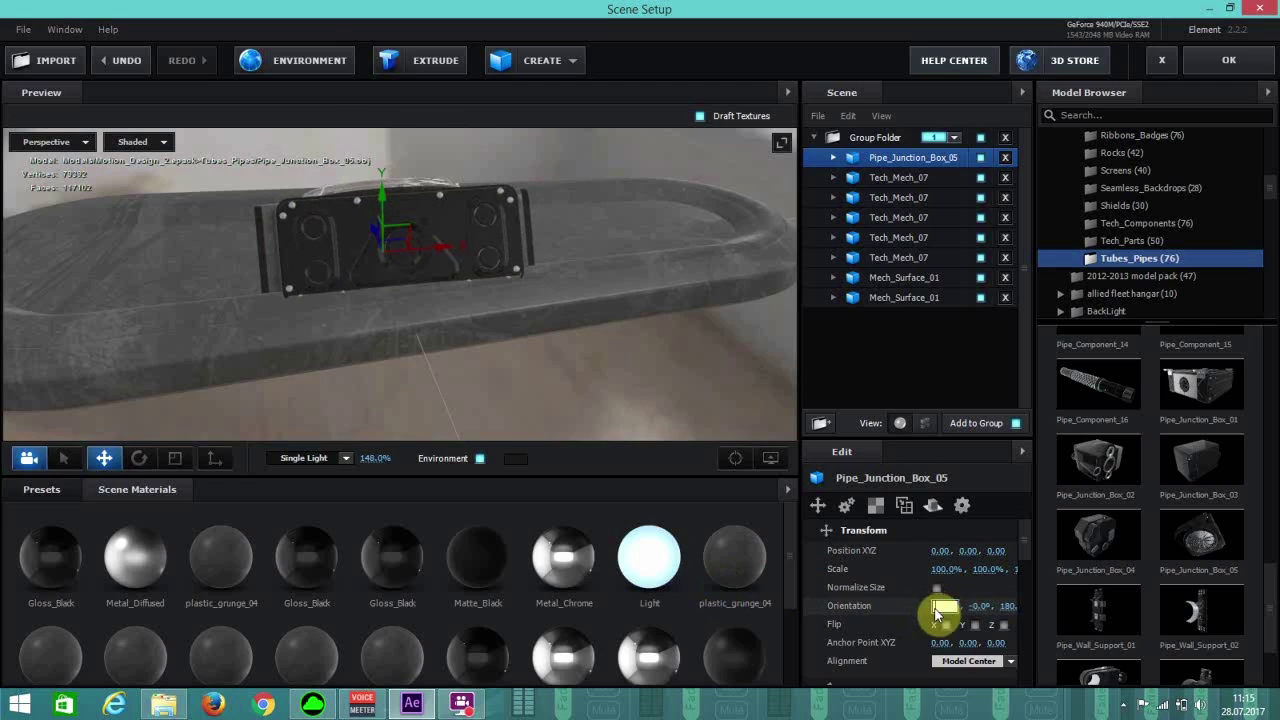
text(0)
key(Return)
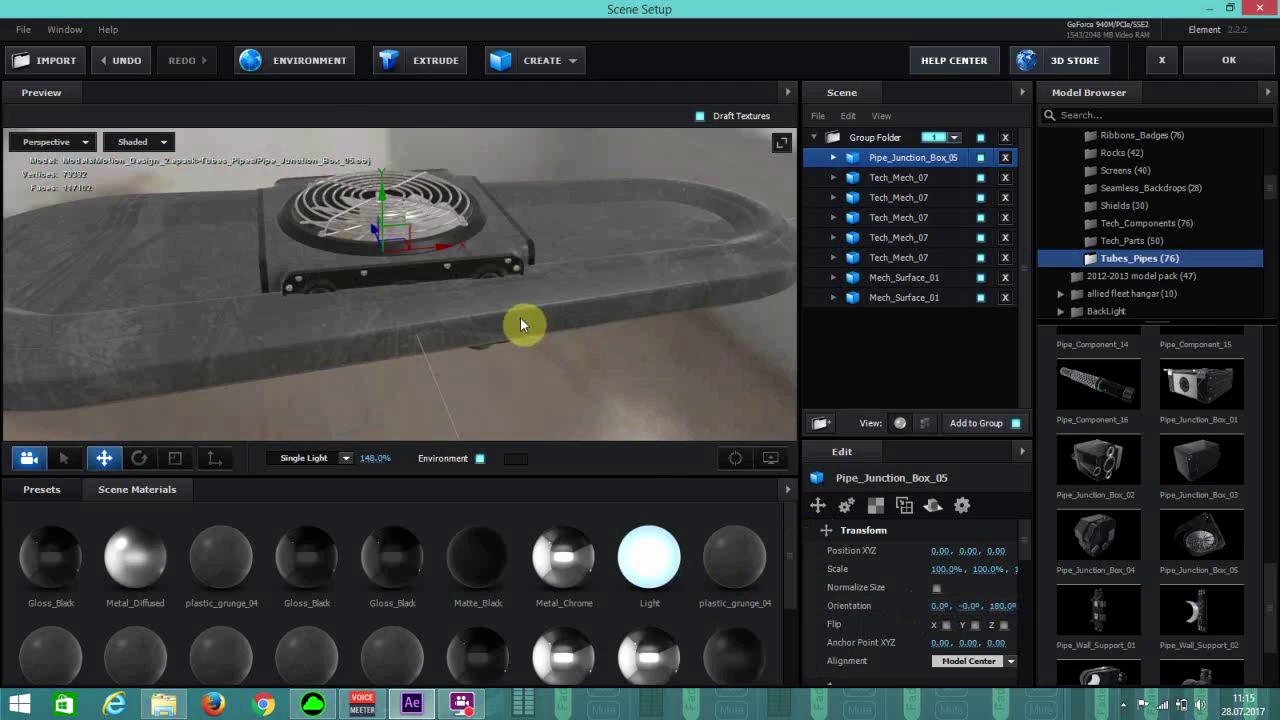
Expand Pipe_Junction_Box_05 and briefly hide Main_Body to inspect the Turbine part, restoring its visibility.
mouse_move(377, 355)
mouse_down()
mouse_move(314, 357)
mouse_move(400, 351)
mouse_up()
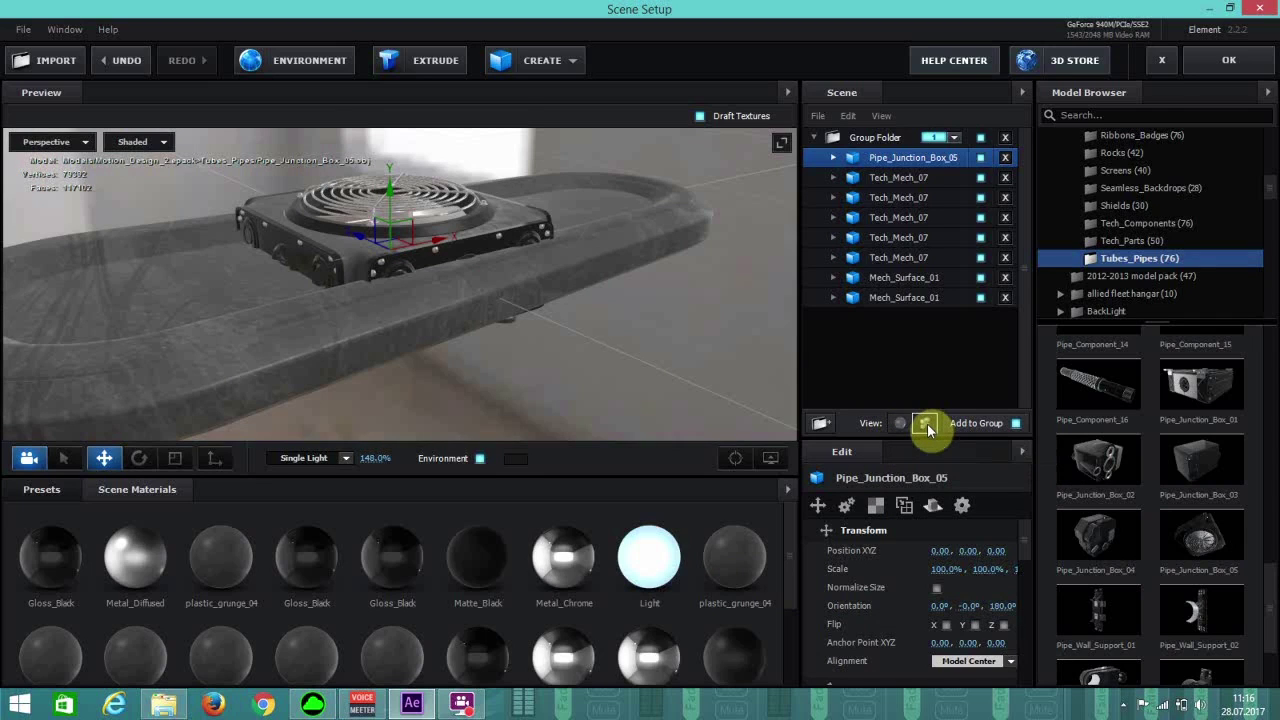
click(834, 158)
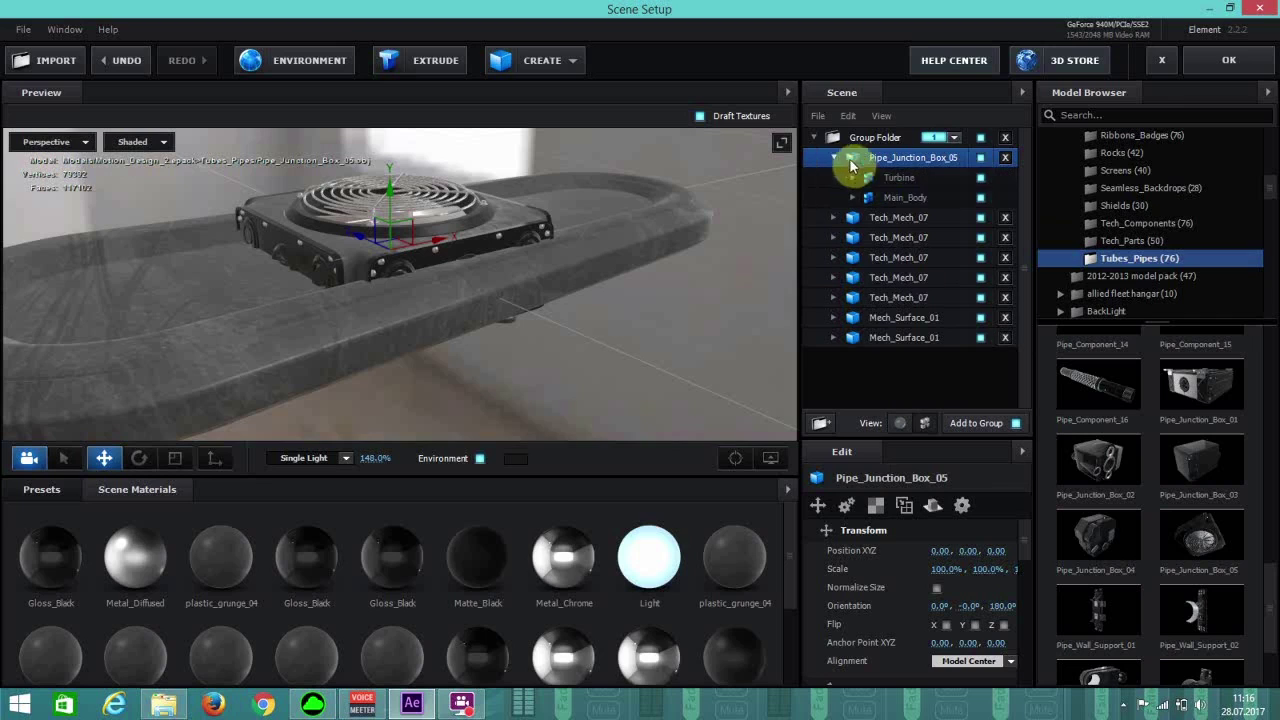
click(981, 199)
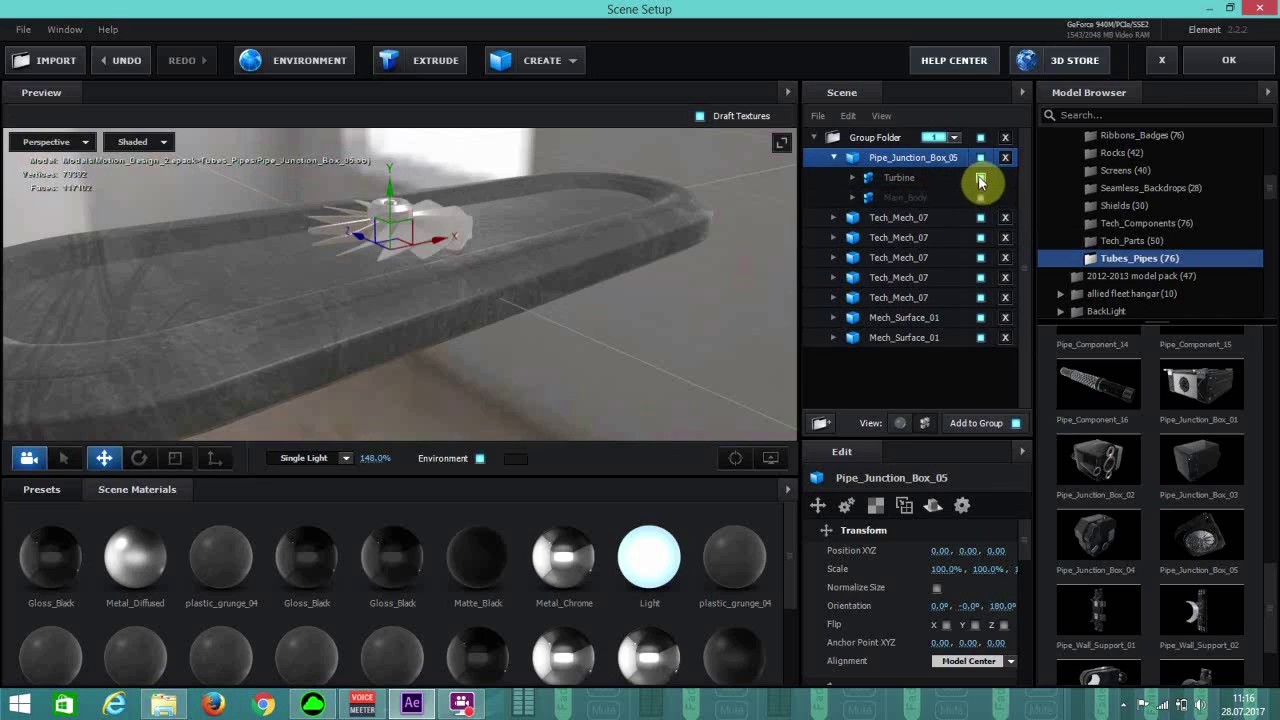
click(981, 199)
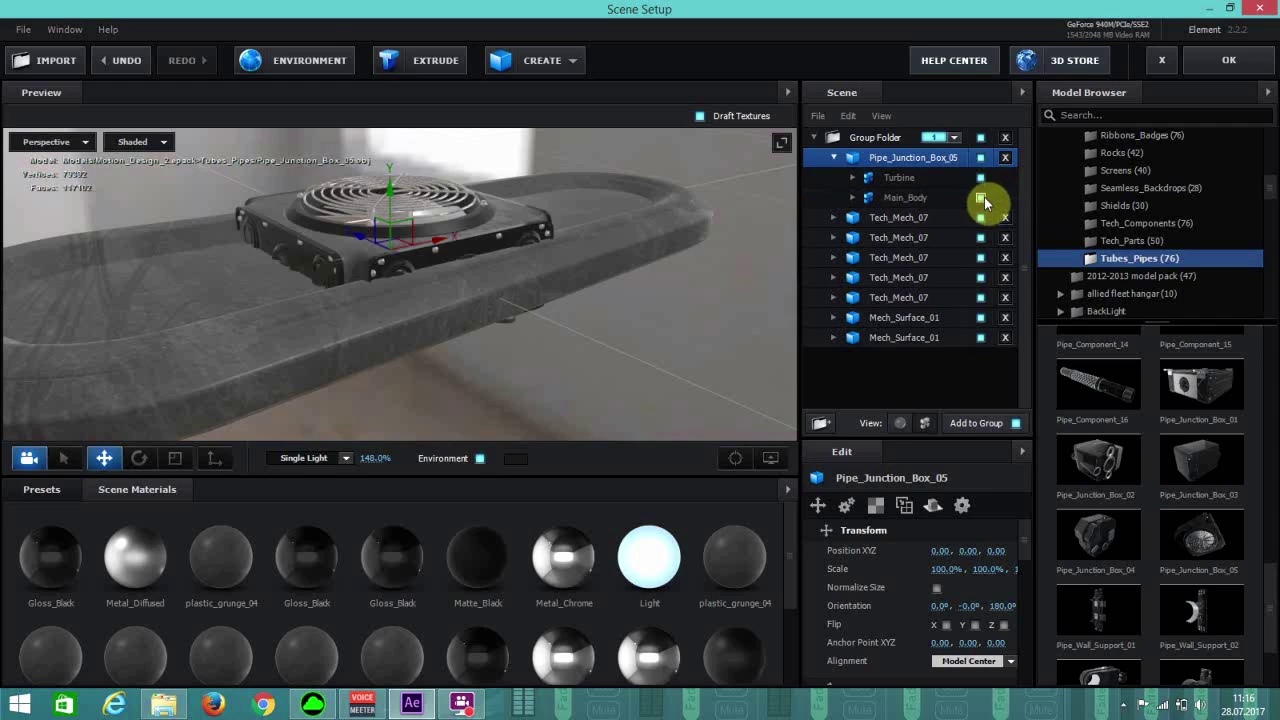
Scale the junction box down to 58% and flatten its Y scale to 27.1%.
scroll(557, 273, down, 2)
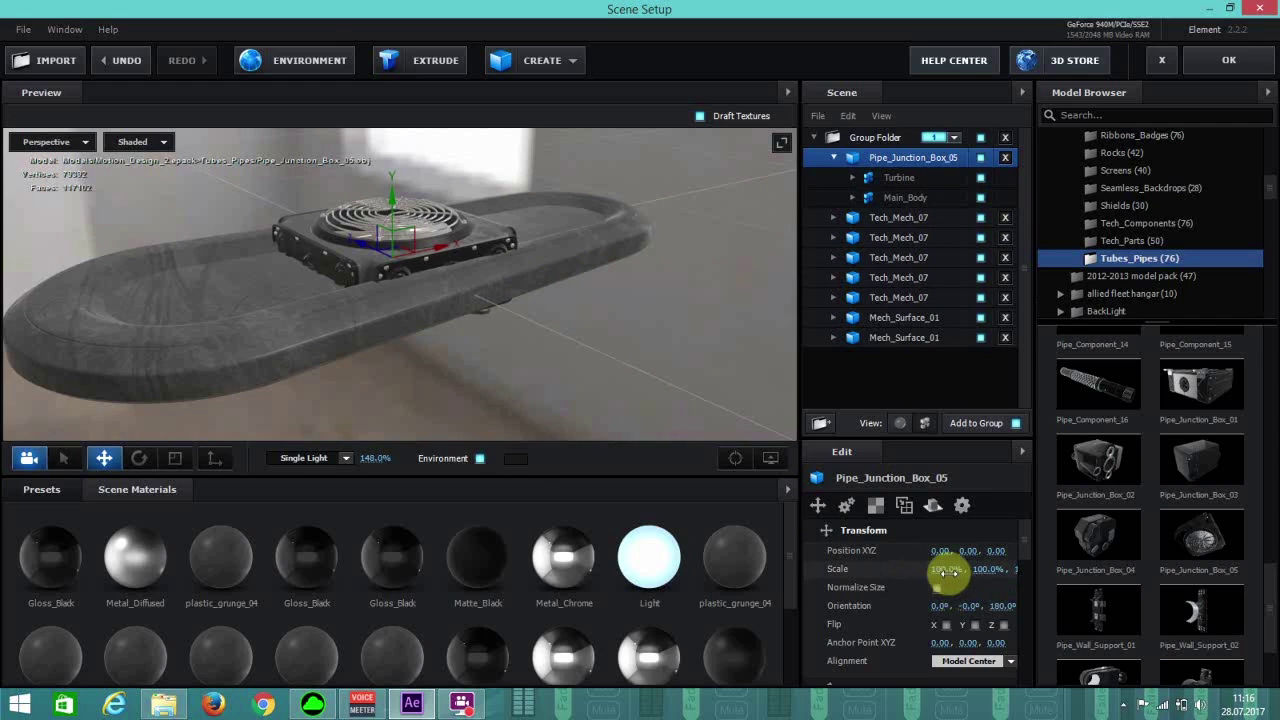
drag(946, 571, 881, 571)
drag(460, 124, 466, 173)
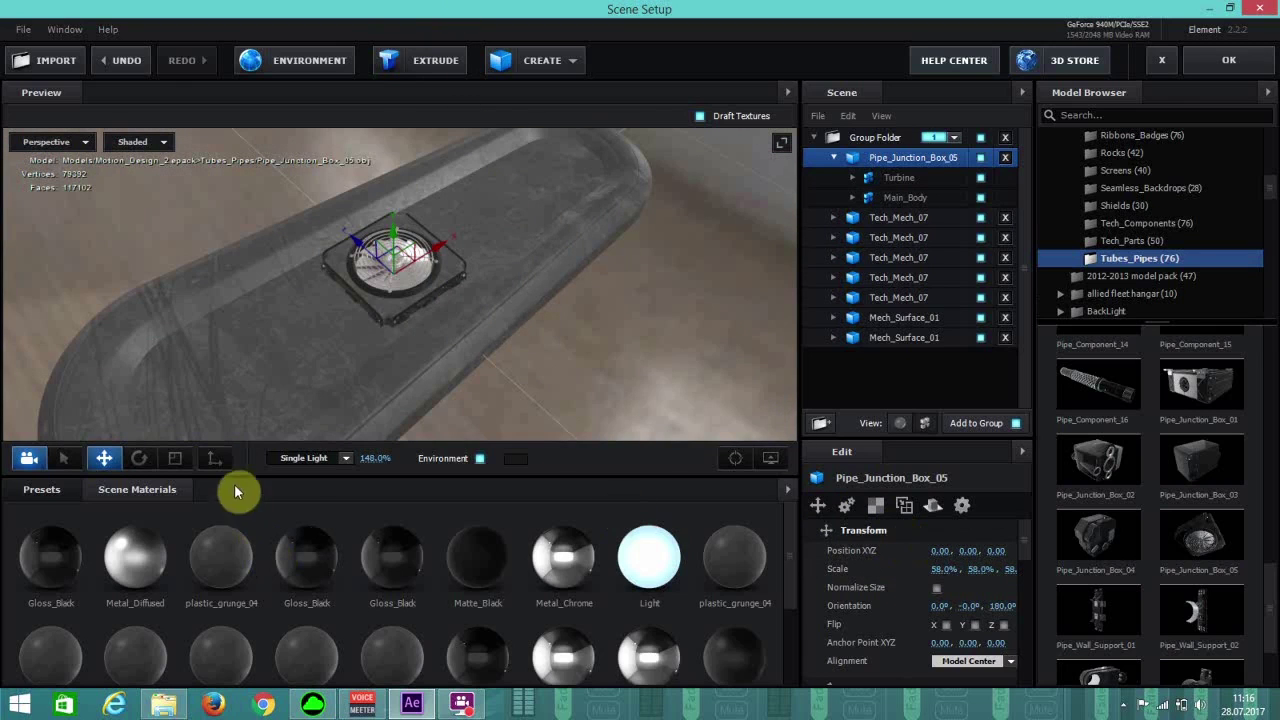
click(175, 458)
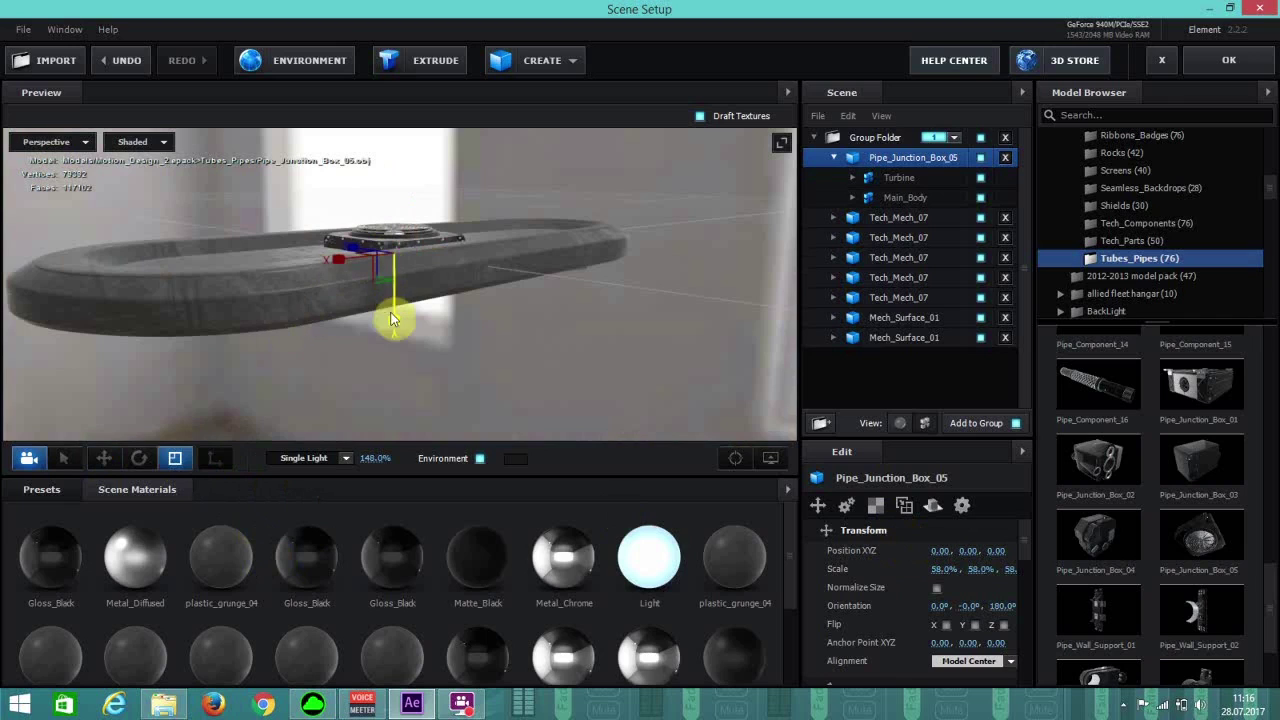
mouse_move(391, 326)
mouse_down()
mouse_move(392, 315)
mouse_move(370, 318)
mouse_up()
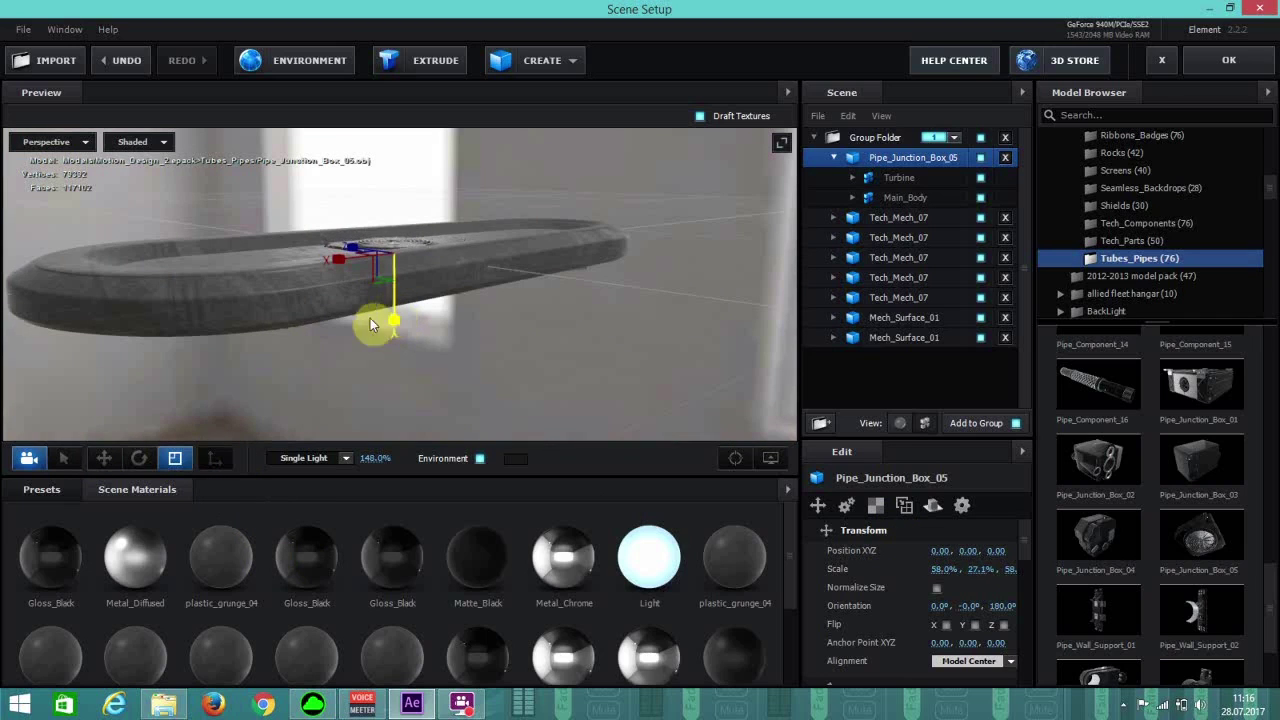
Position the junction box at X 0.35 and Y 0.01 on the plate, and enlarge it proportionally to 75% with 35% Y scale.
click(117, 459)
drag(396, 201, 400, 194)
drag(486, 243, 582, 246)
click(937, 577)
mouse_move(944, 571)
mouse_down()
mouse_move(974, 569)
mouse_move(945, 567)
mouse_up()
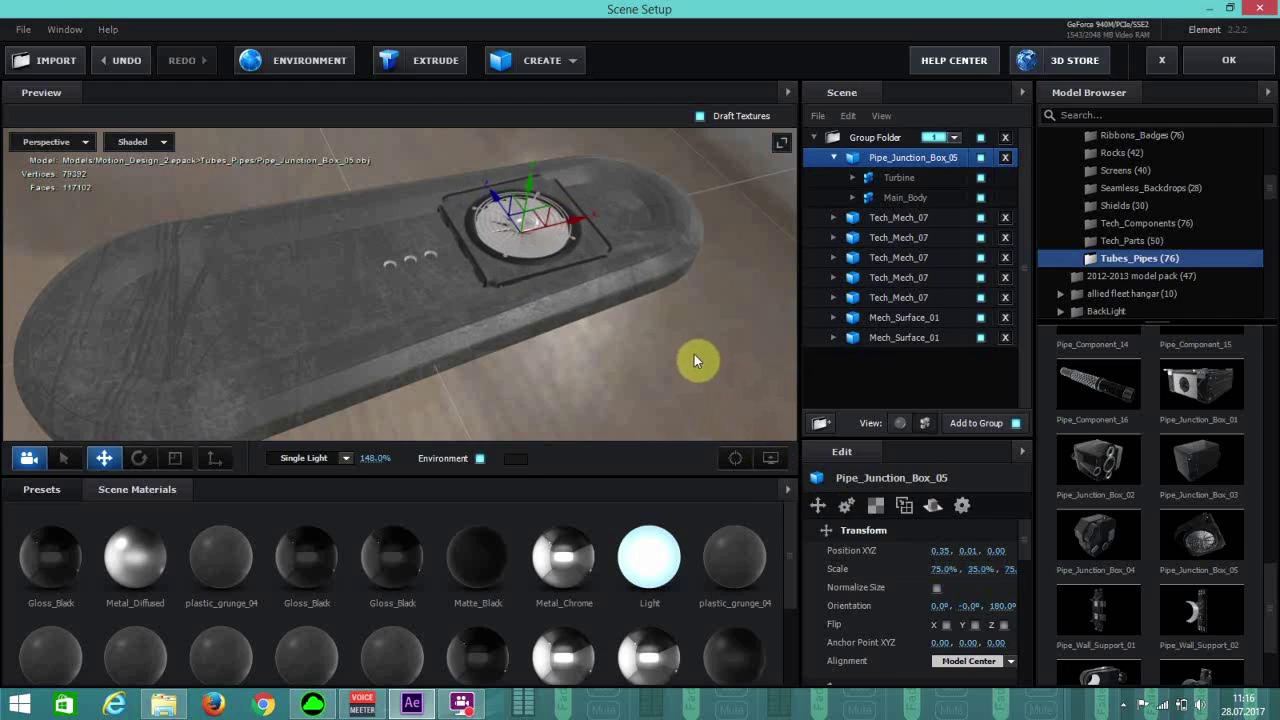
Duplicate the junction box, move the copy to X -0.34 at the plate's other end, and scale it proportionally to 80.5%.
key(ctrl+d)
drag(586, 221, 320, 300)
drag(940, 574, 944, 566)
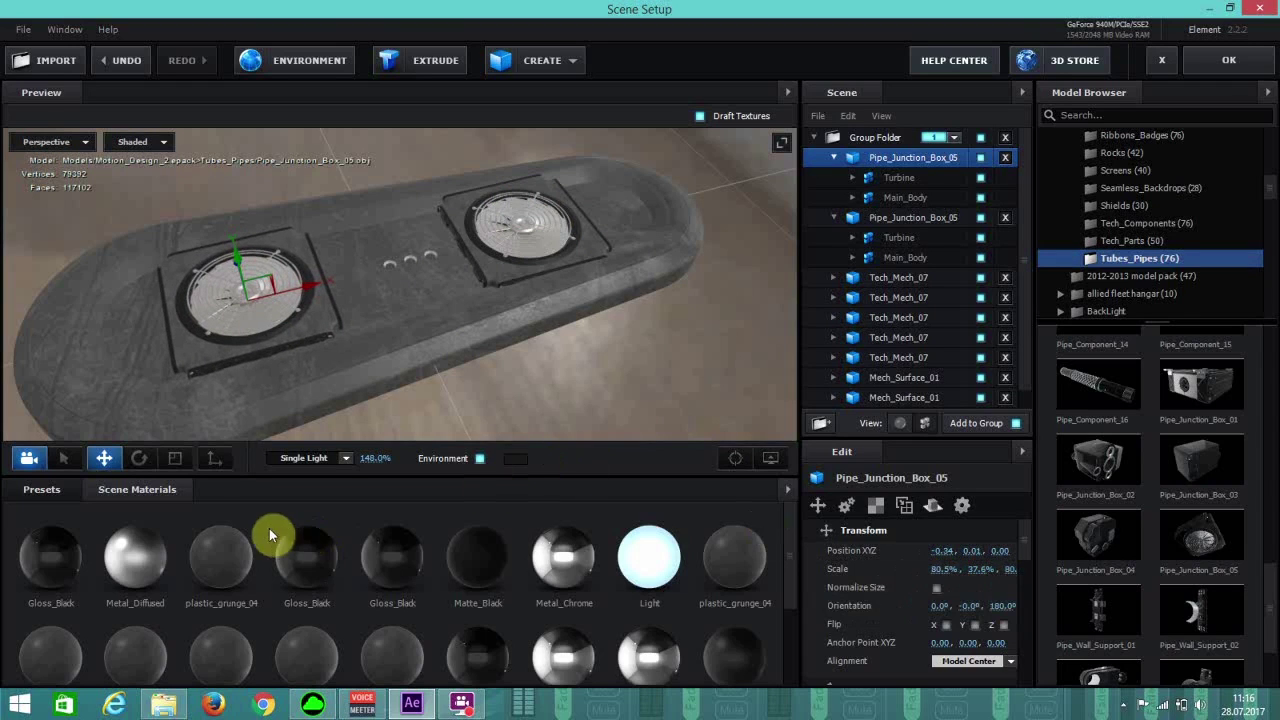
Apply the plastic_grunge_04 material to the remaining dark fan rings and frames of both junction boxes.
drag(222, 541, 290, 335)
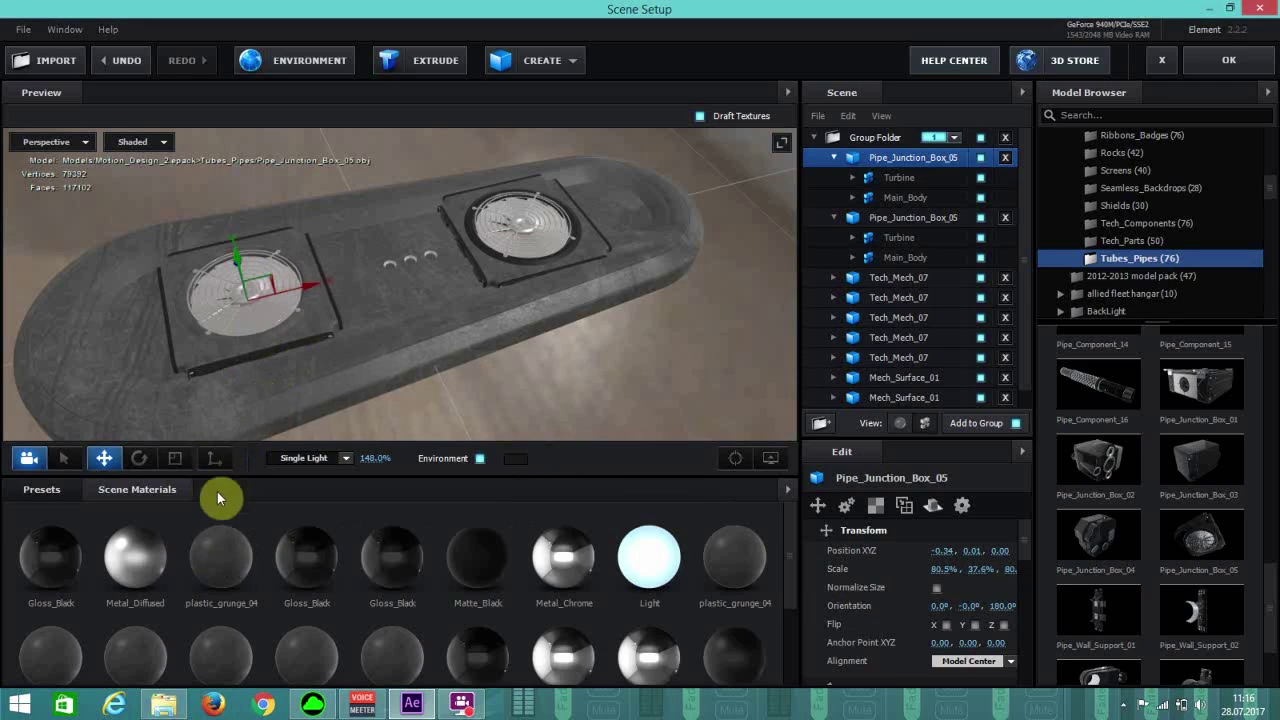
drag(225, 537, 440, 242)
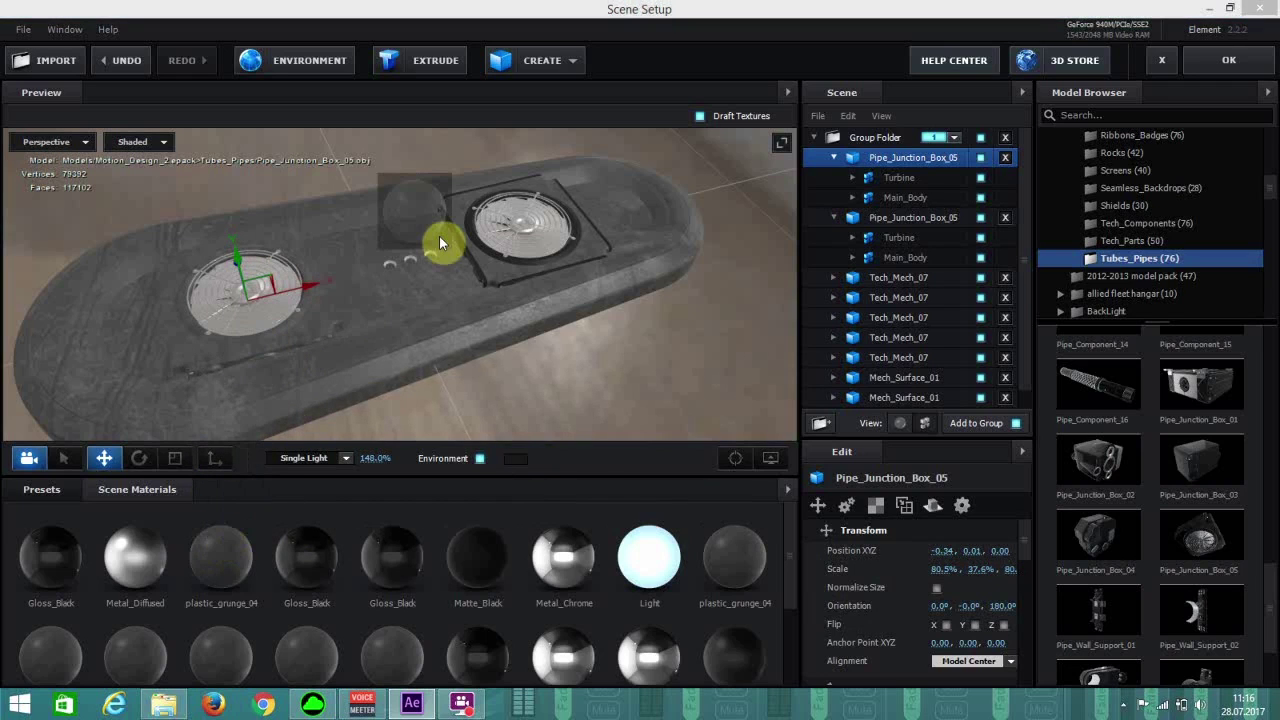
drag(232, 558, 416, 293)
Spread the two junction boxes toward the plate's ends, placing the copy at X -0.43 and the original at X 0.54.
drag(297, 260, 197, 291)
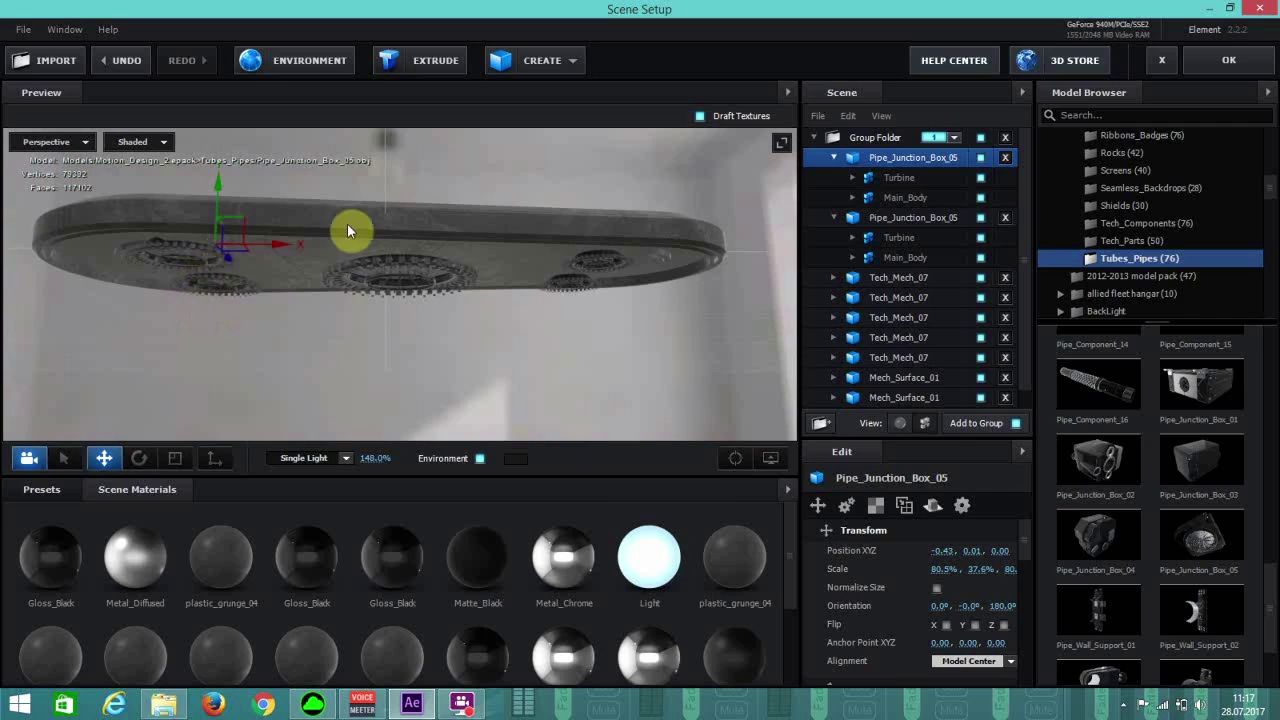
drag(434, 166, 444, 297)
drag(450, 245, 646, 349)
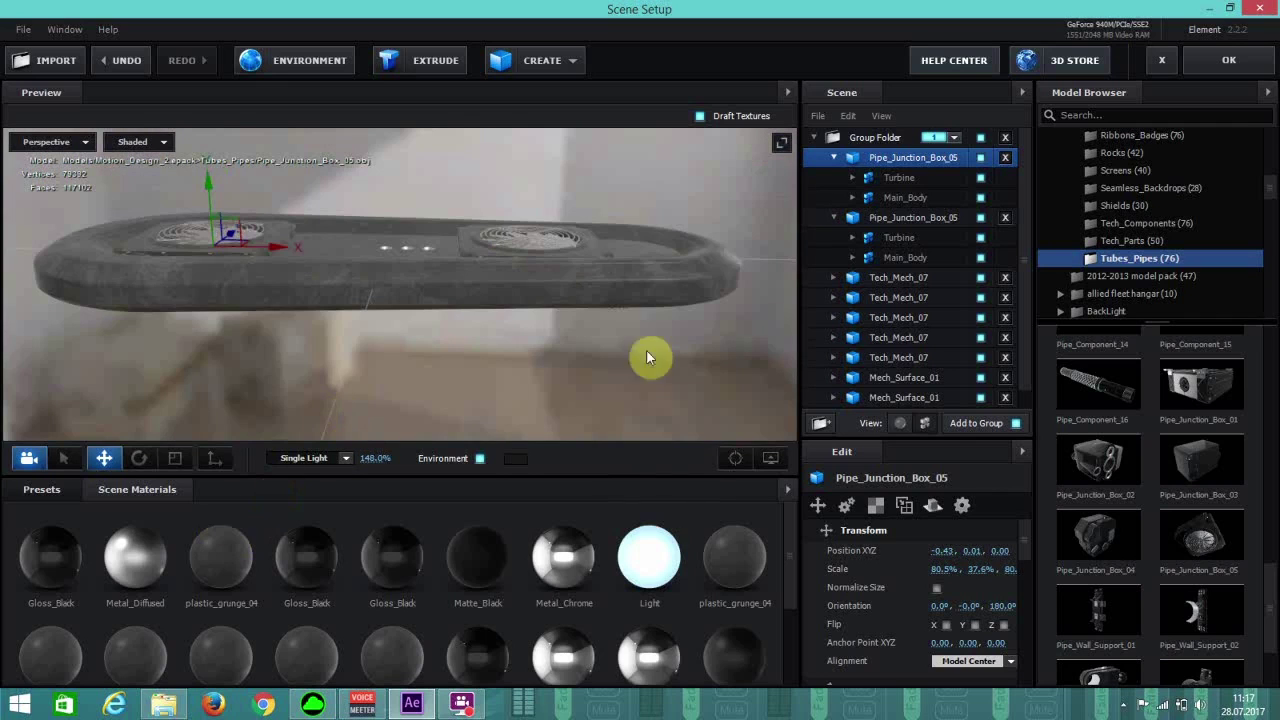
click(896, 213)
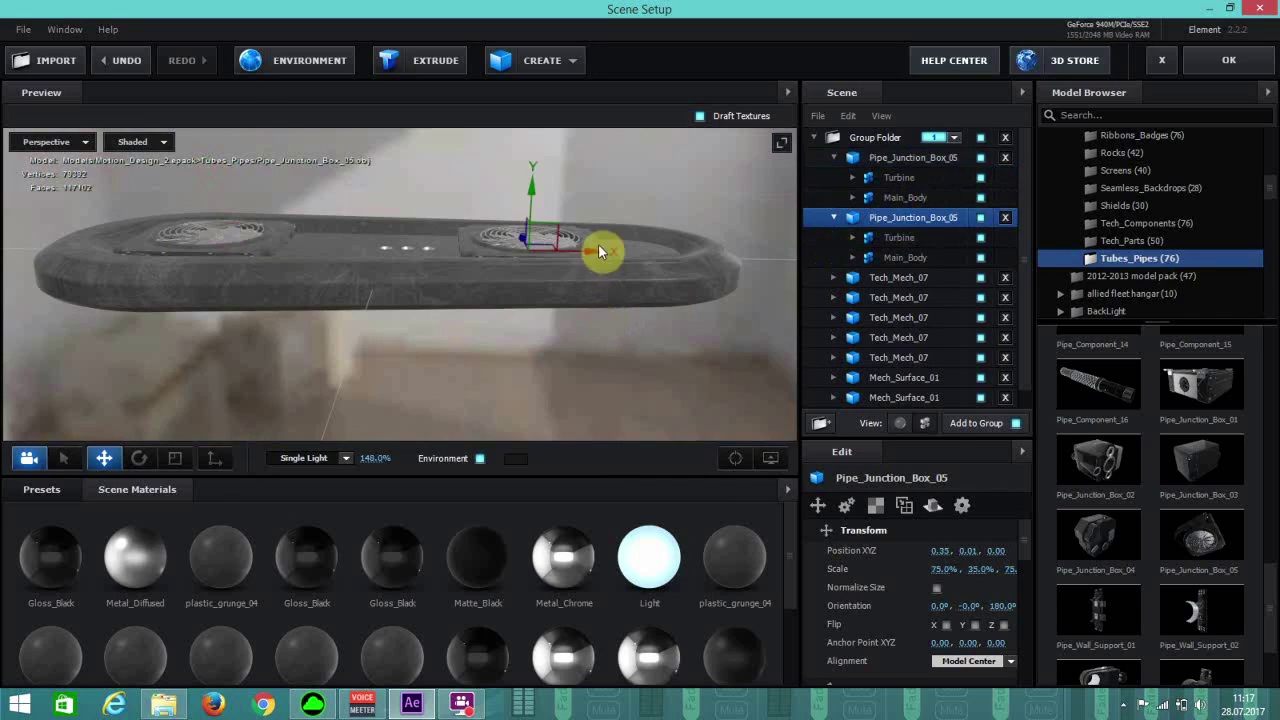
drag(513, 255, 658, 265)
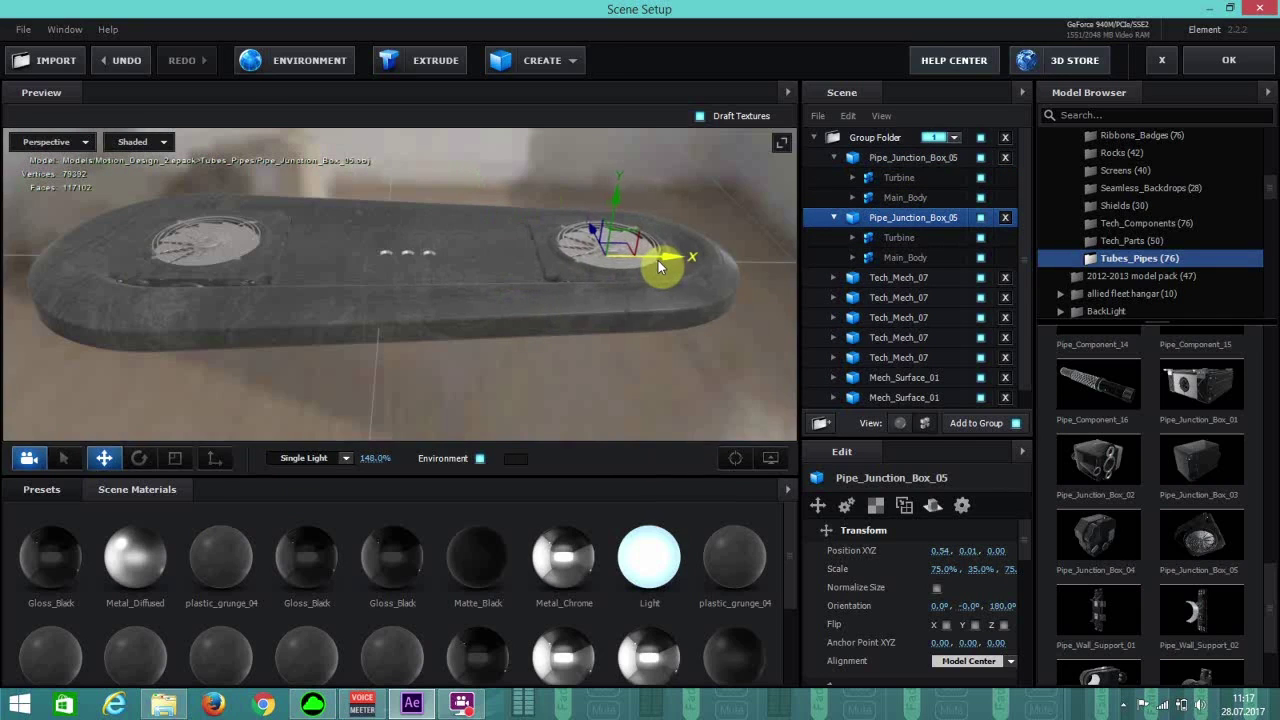
Add Pipe_Junction_Box_04 from the Tubes_Pipes models and move it to X -0.66 at the plate's end.
drag(580, 315, 573, 236)
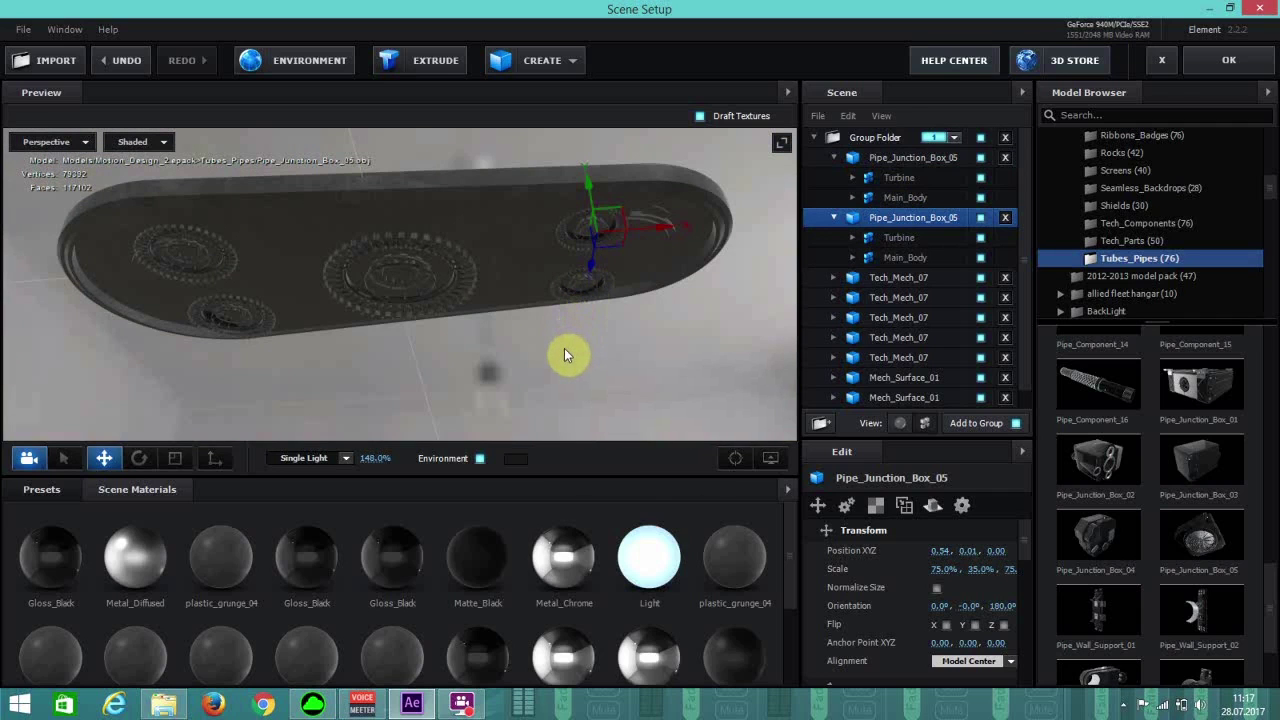
drag(565, 354, 528, 352)
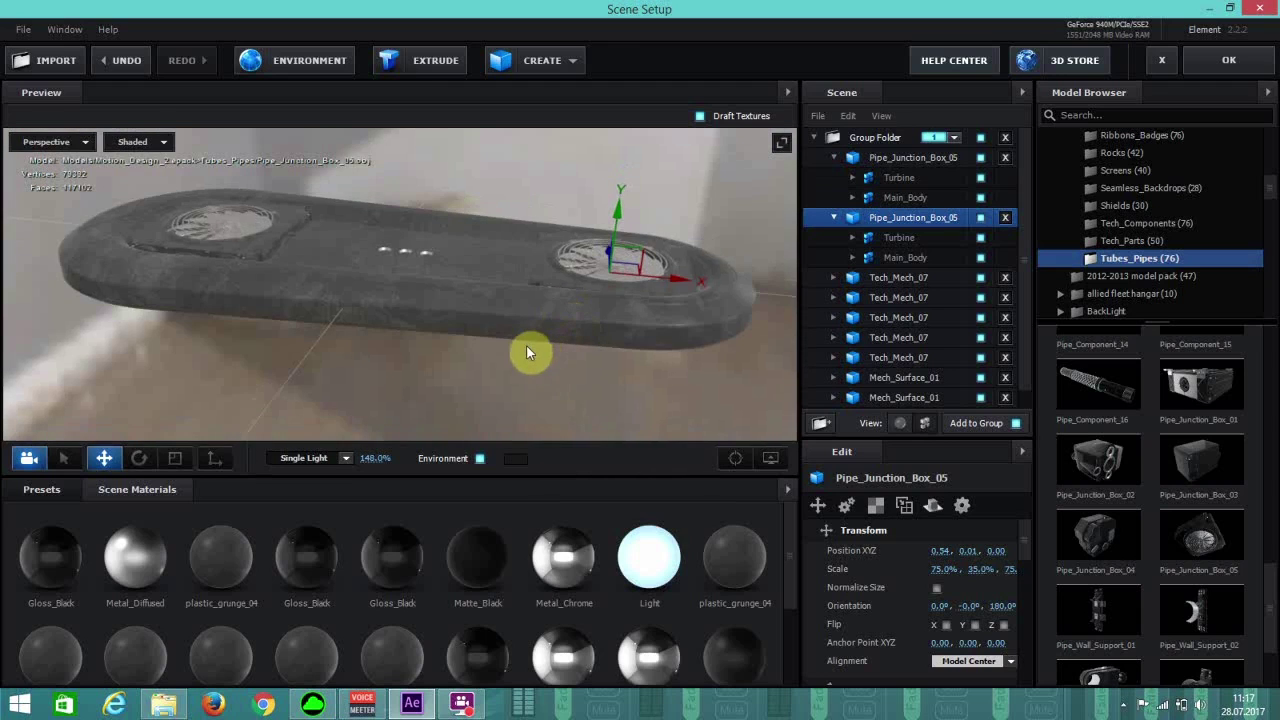
drag(726, 376, 728, 350)
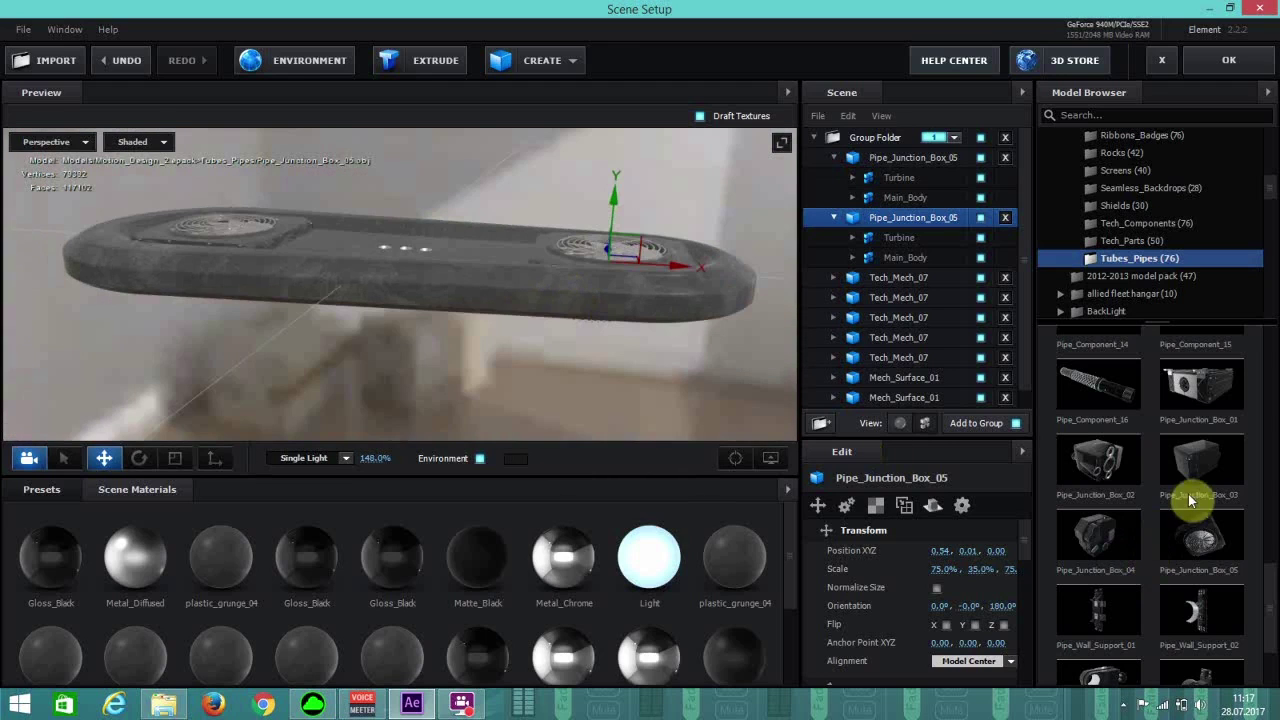
click(1112, 545)
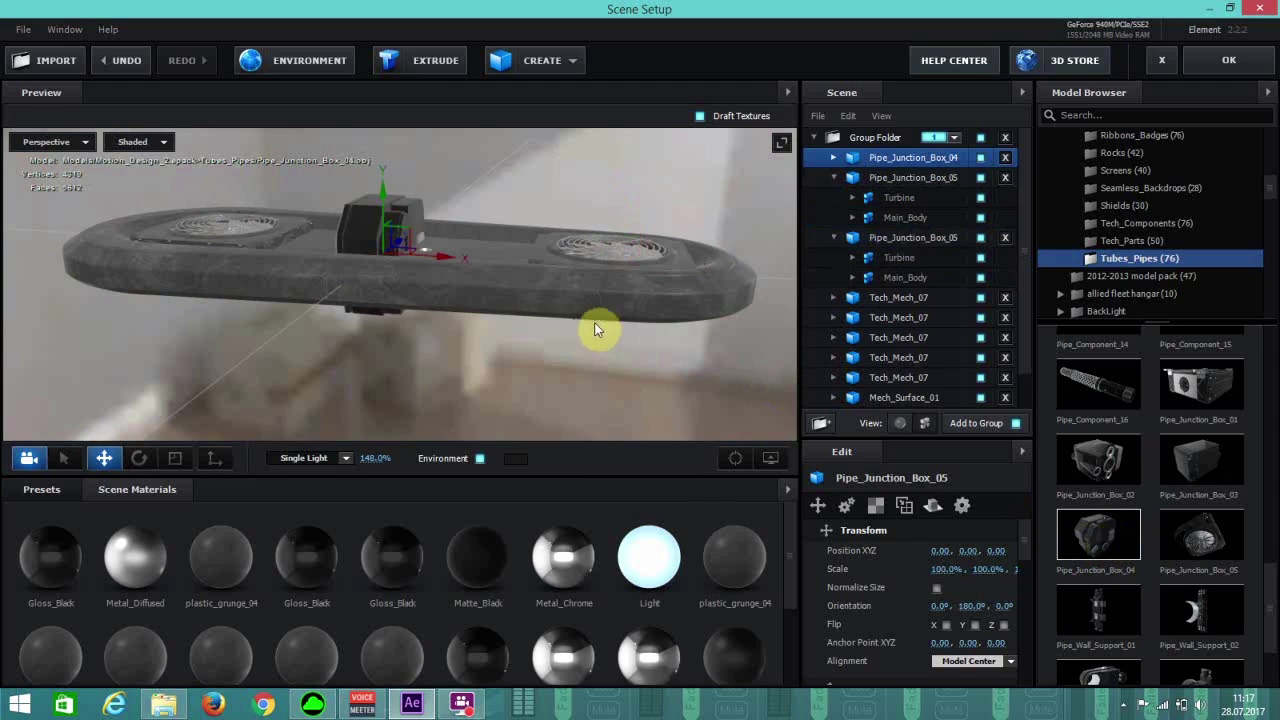
drag(254, 328, 505, 417)
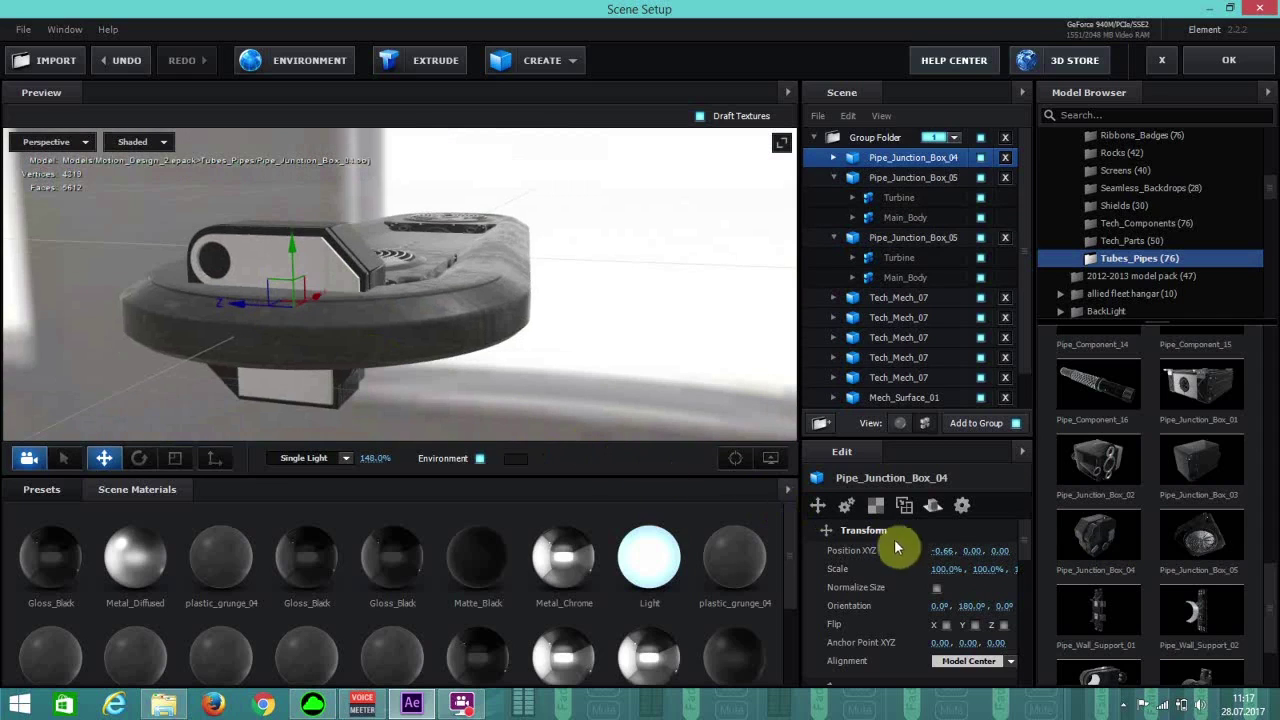
Flatten the new junction box to 67.1% Y scale and shrink it proportionally to 85.5%.
click(175, 458)
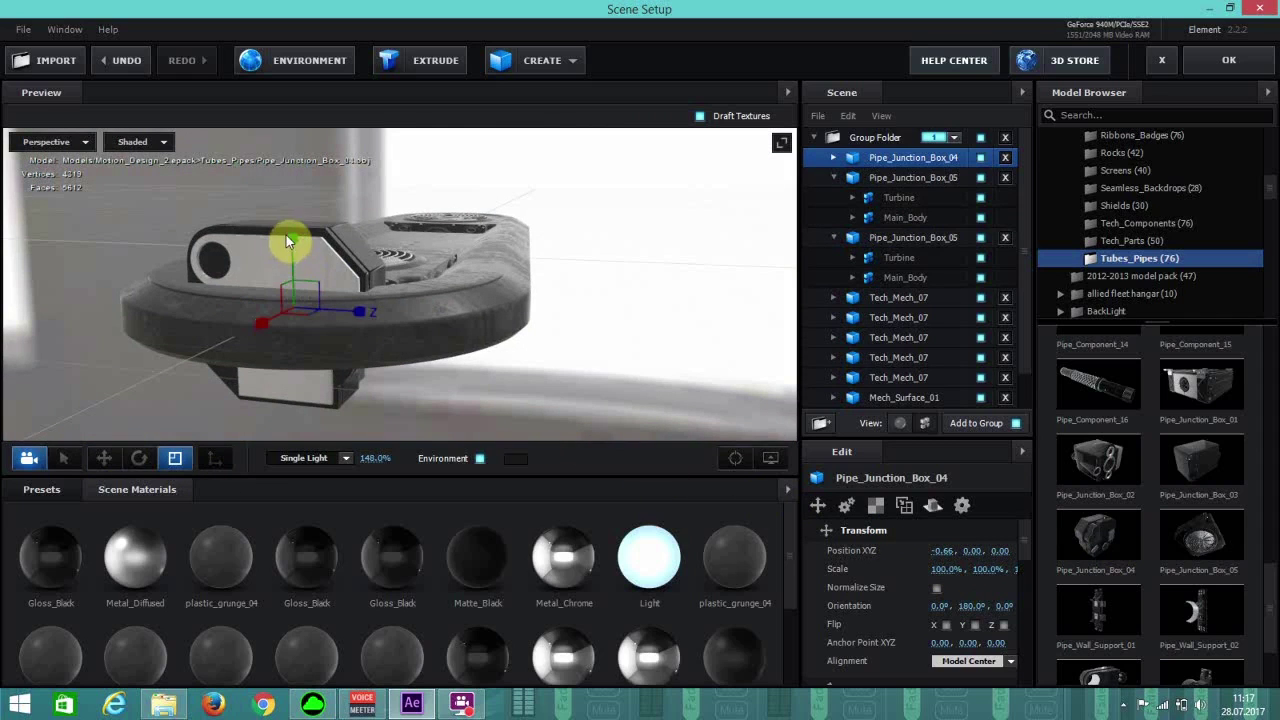
drag(292, 241, 186, 441)
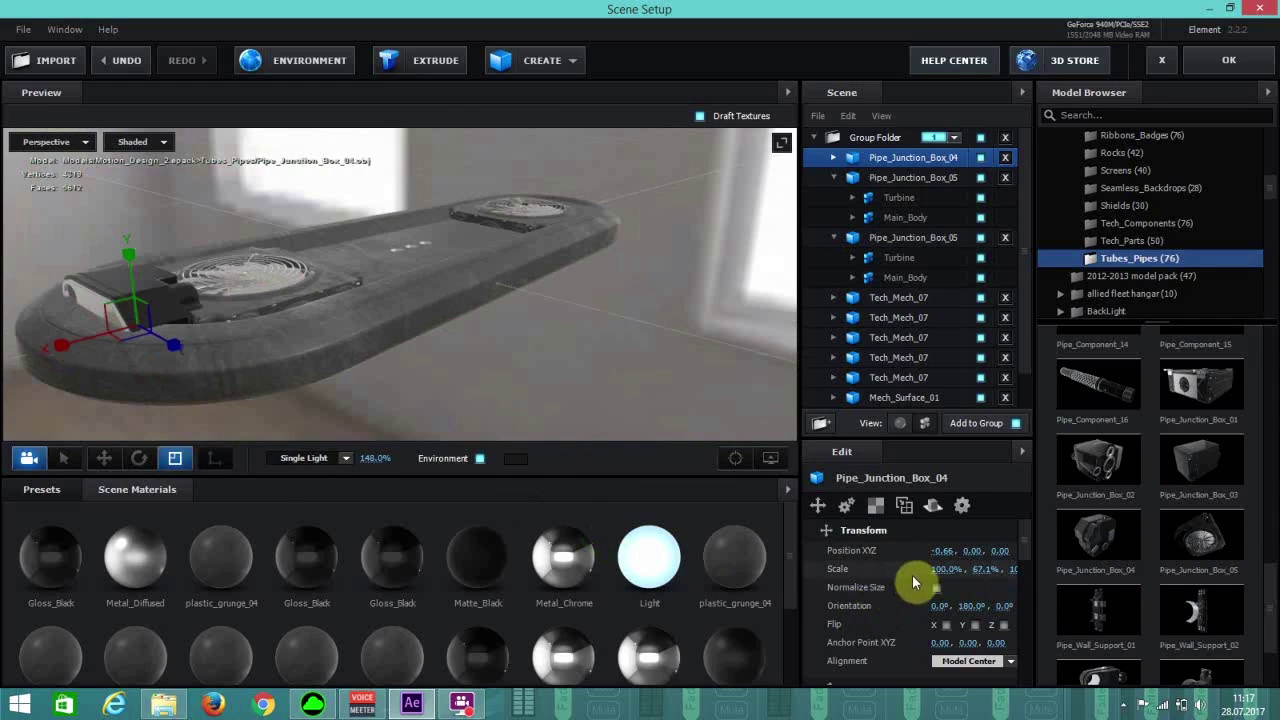
drag(937, 573, 900, 567)
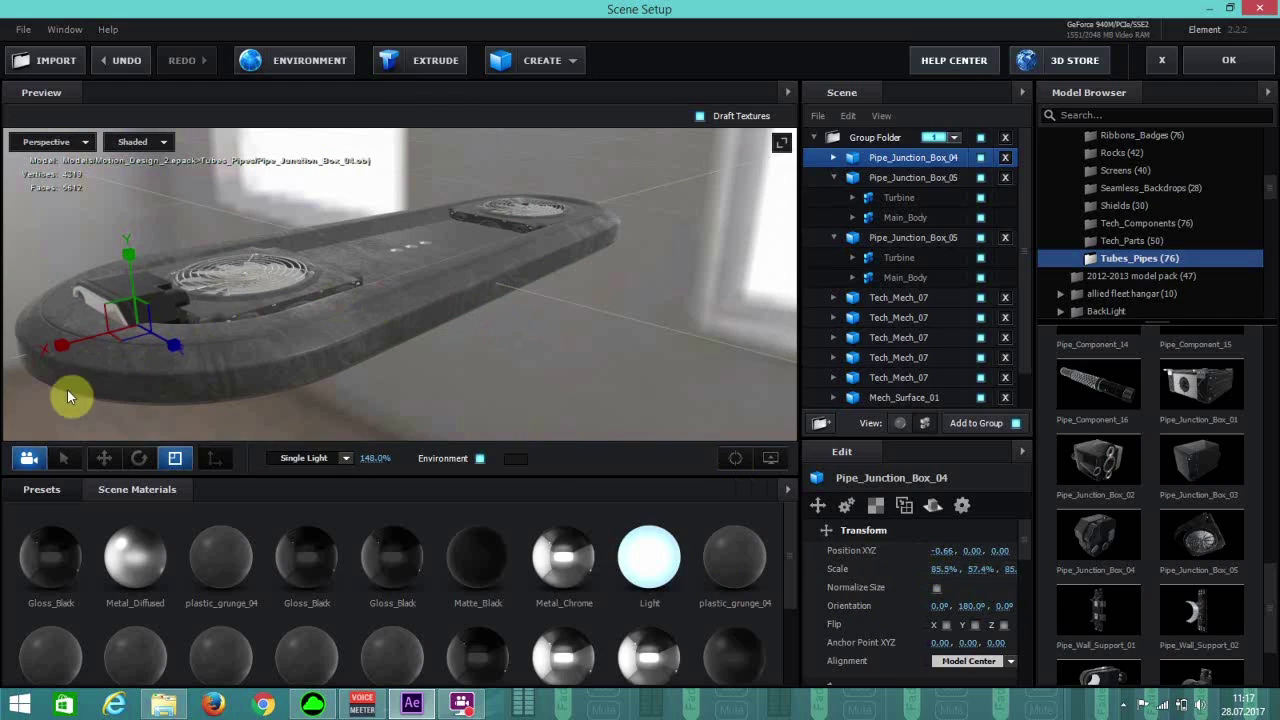
Move the new junction box out to X -0.78 and apply the plastic_grunge_04 material to it.
click(104, 458)
drag(188, 312, 131, 323)
drag(151, 366, 426, 557)
drag(740, 570, 737, 400)
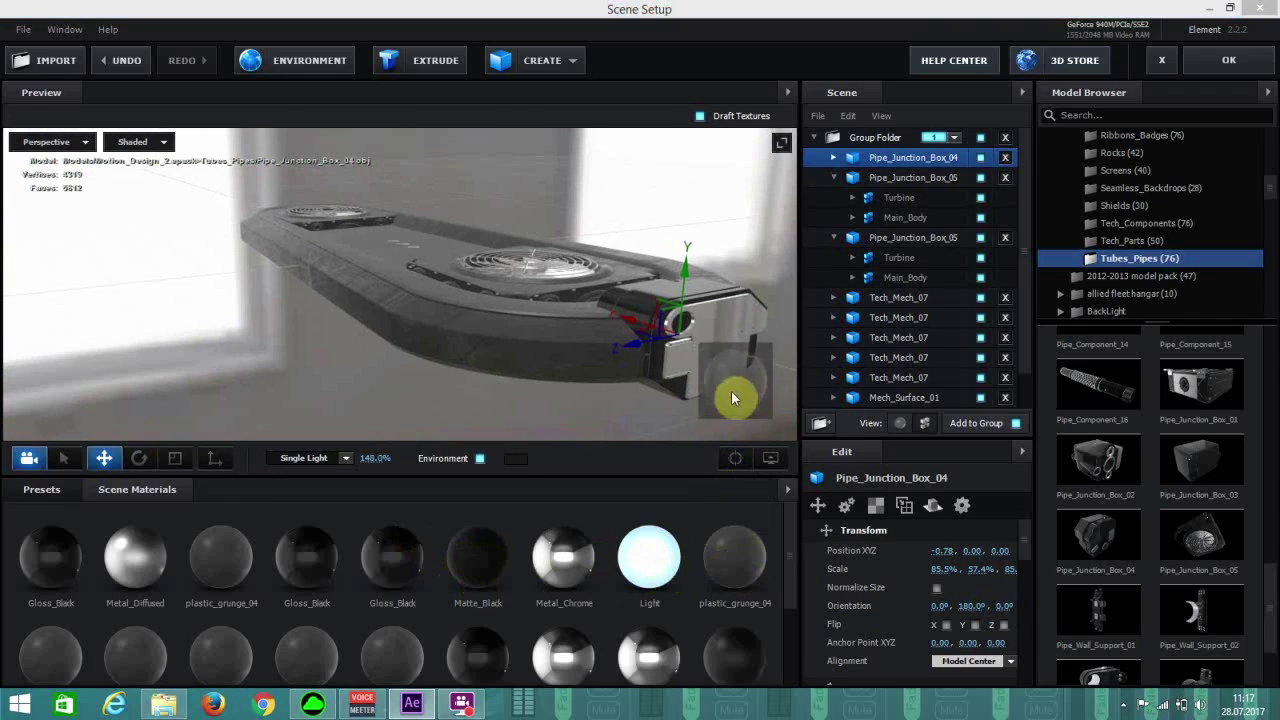
drag(578, 380, 608, 390)
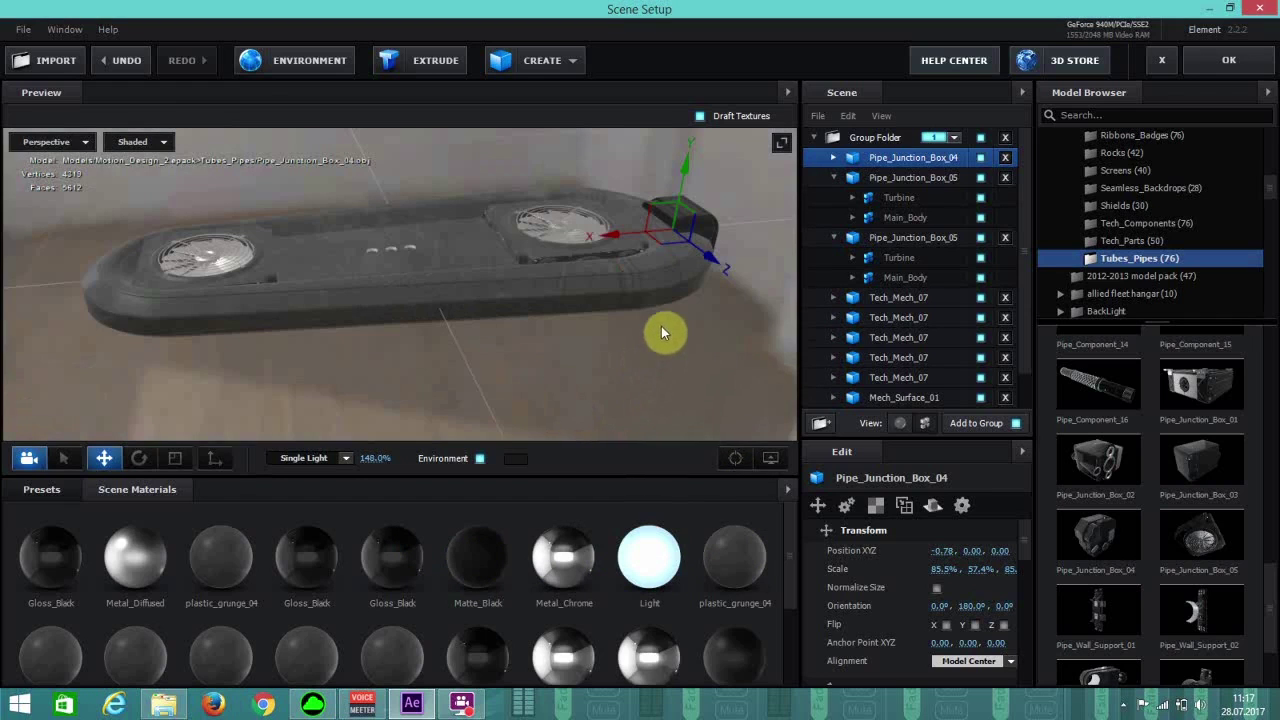
Shrink the end junction box proportionally to 80.5% and shift it to X -0.77.
drag(654, 320, 509, 509)
mouse_move(936, 560)
mouse_down()
mouse_move(943, 569)
mouse_move(930, 571)
mouse_up()
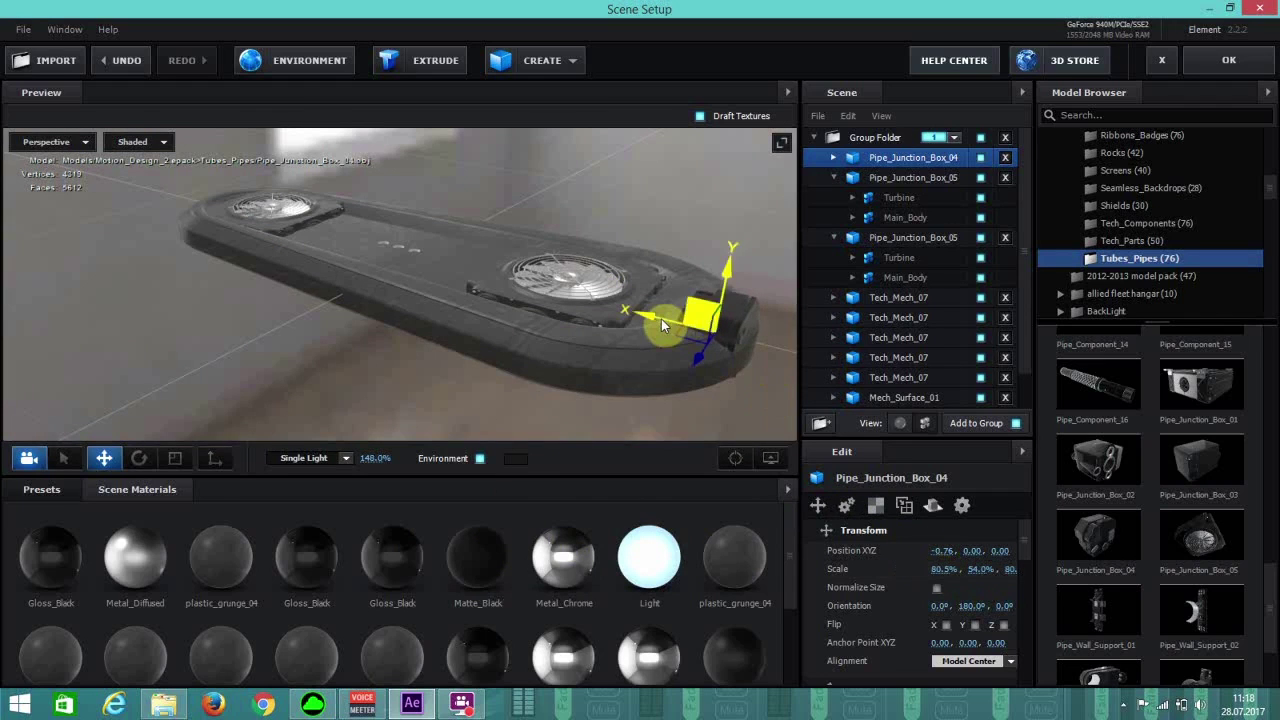
drag(661, 319, 598, 433)
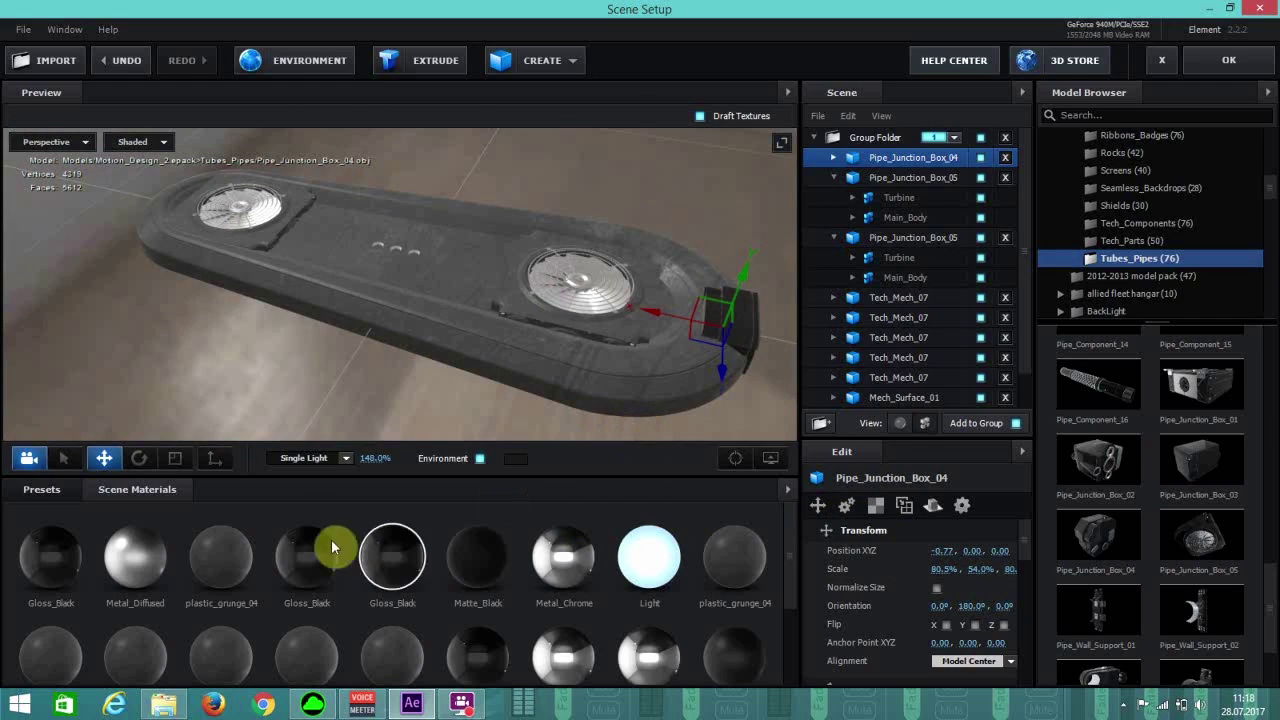
Flatten the end junction box to 51.2% Y scale and set its proportional scale to 76.5%.
drag(329, 414, 200, 440)
click(175, 458)
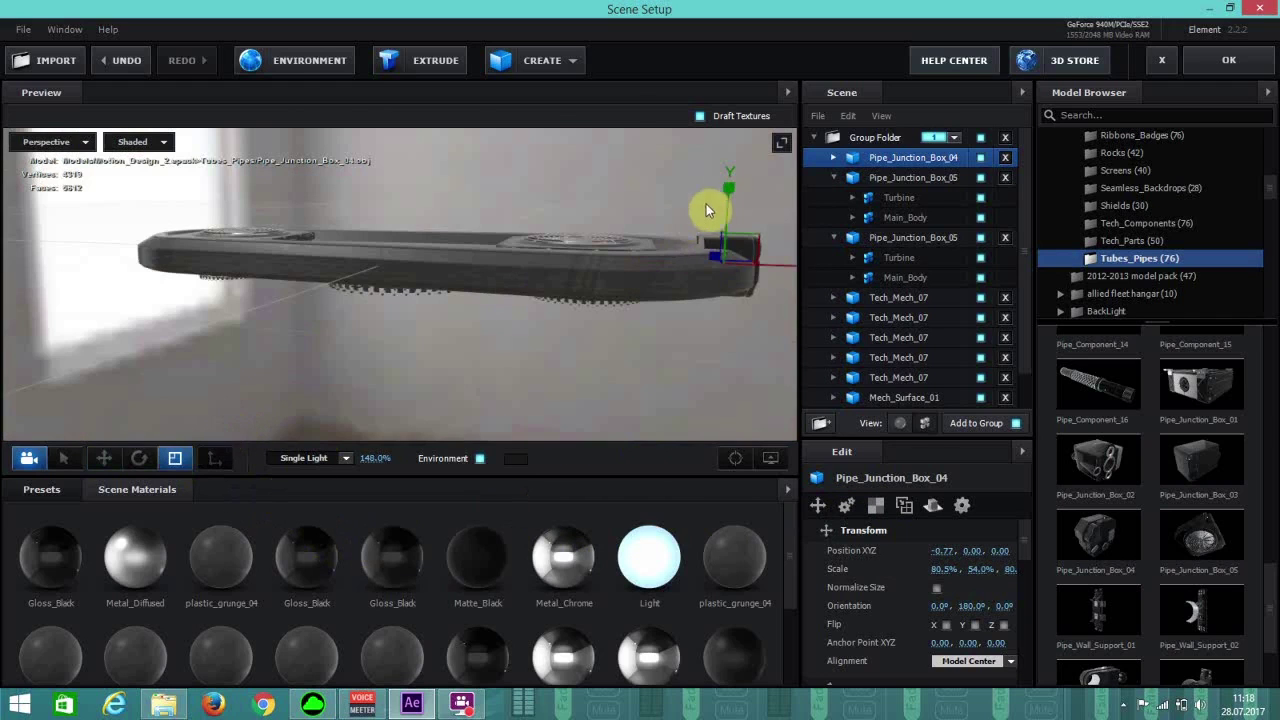
drag(737, 187, 726, 192)
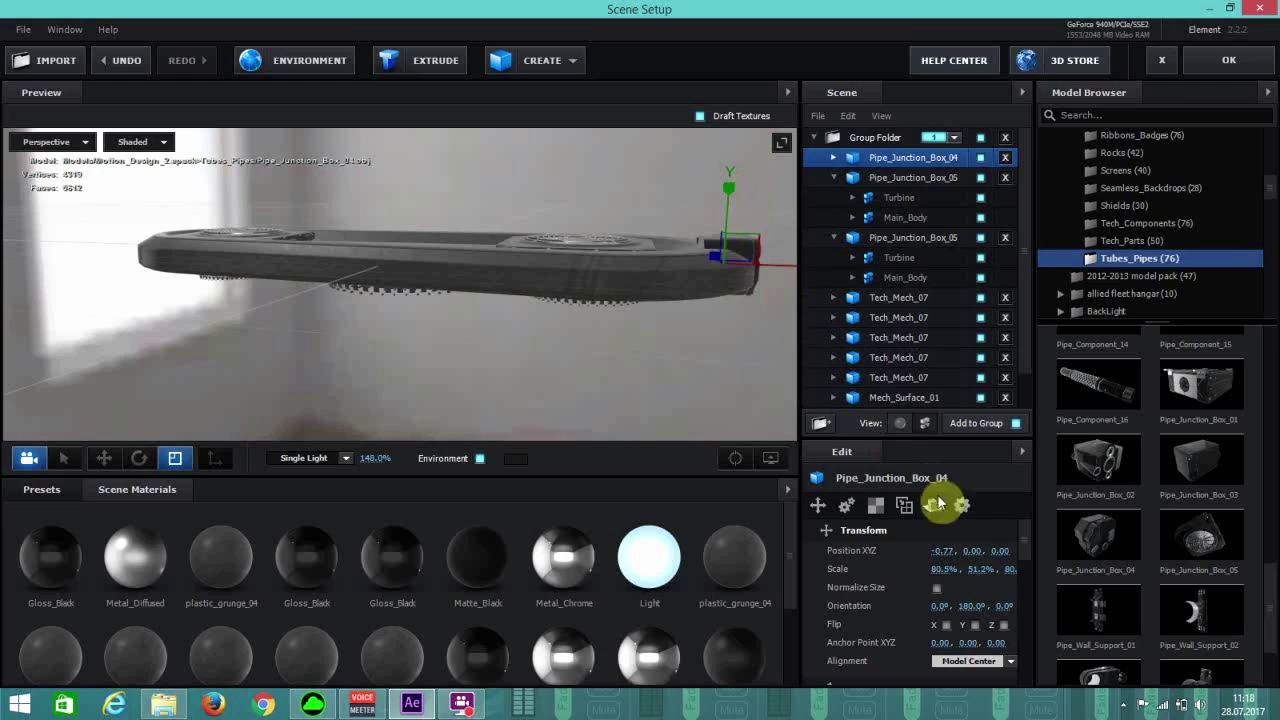
click(944, 569)
click(957, 570)
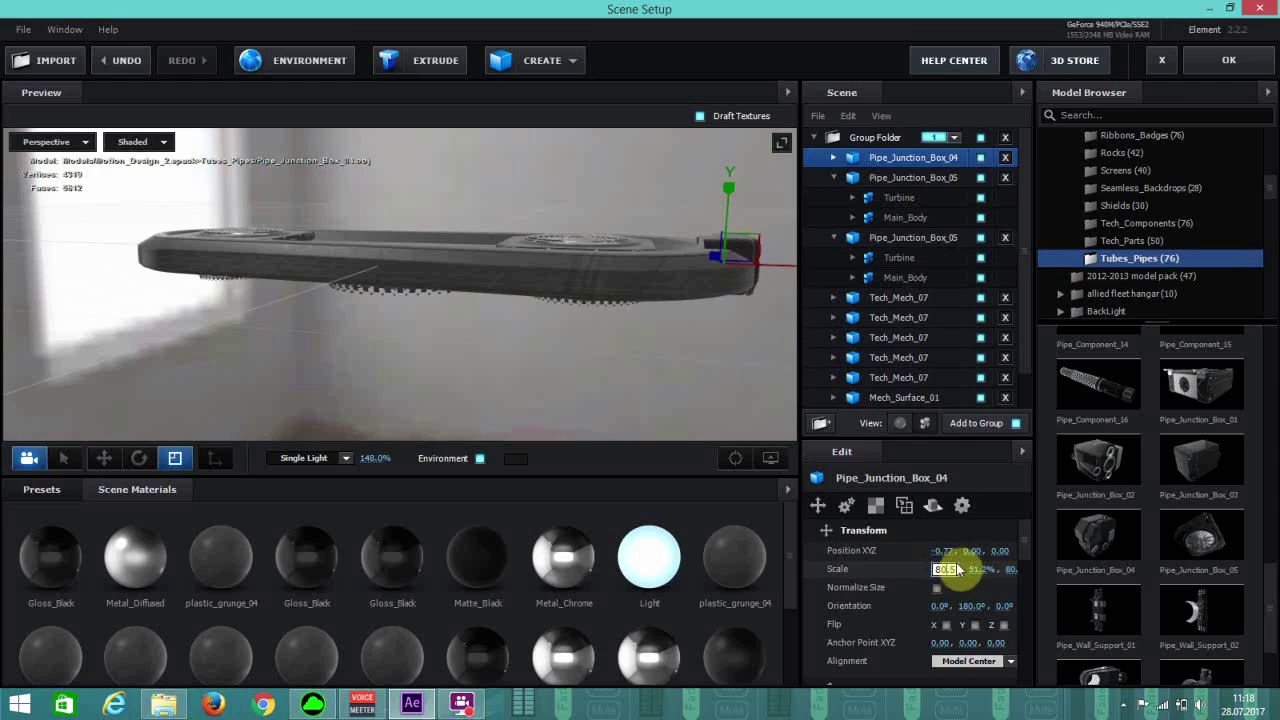
text(76.5)
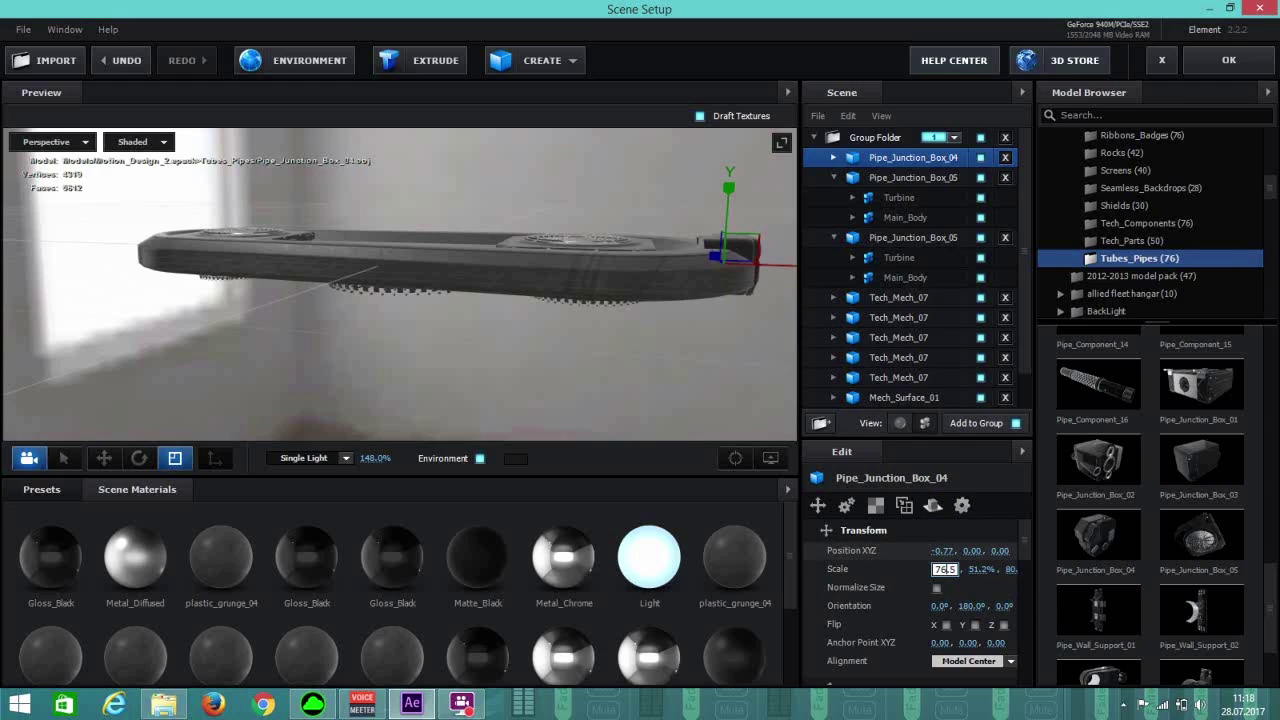
key(Return)
drag(760, 420, 549, 397)
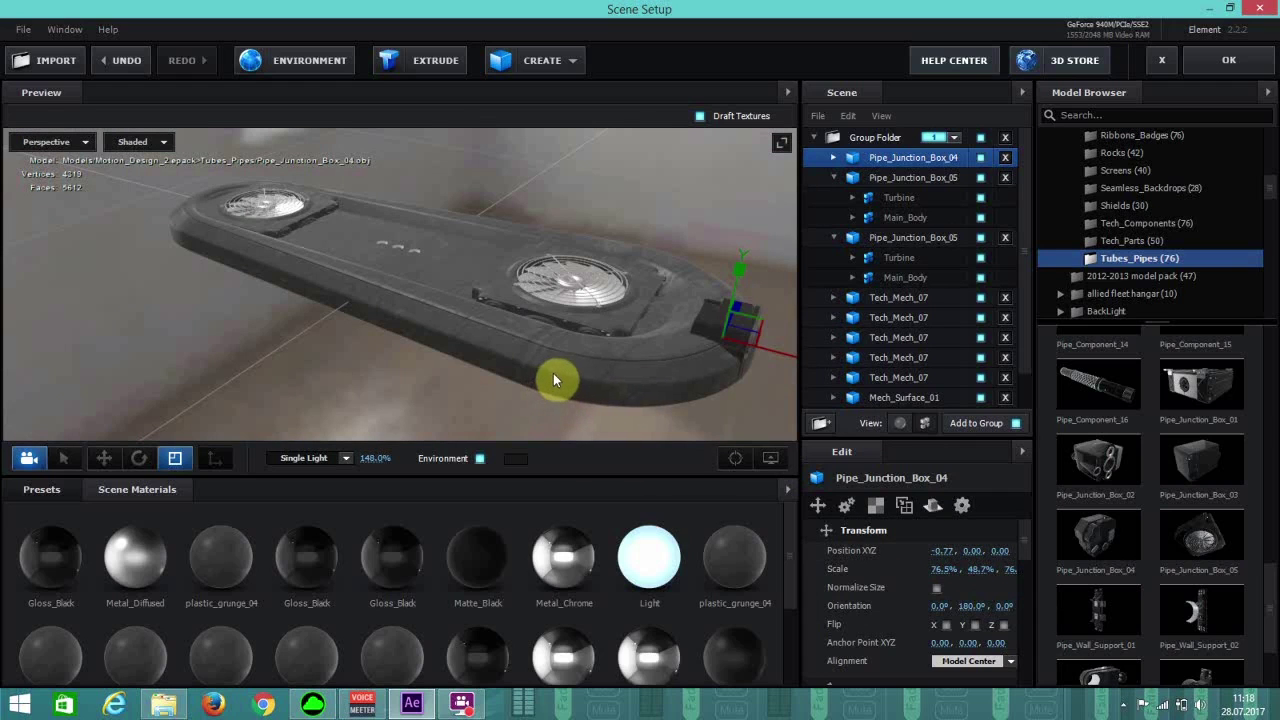
Duplicate the end junction box, move the copy to X -0.69, and apply the plastic grunge material to the dark parts.
click(103, 458)
drag(240, 400, 434, 414)
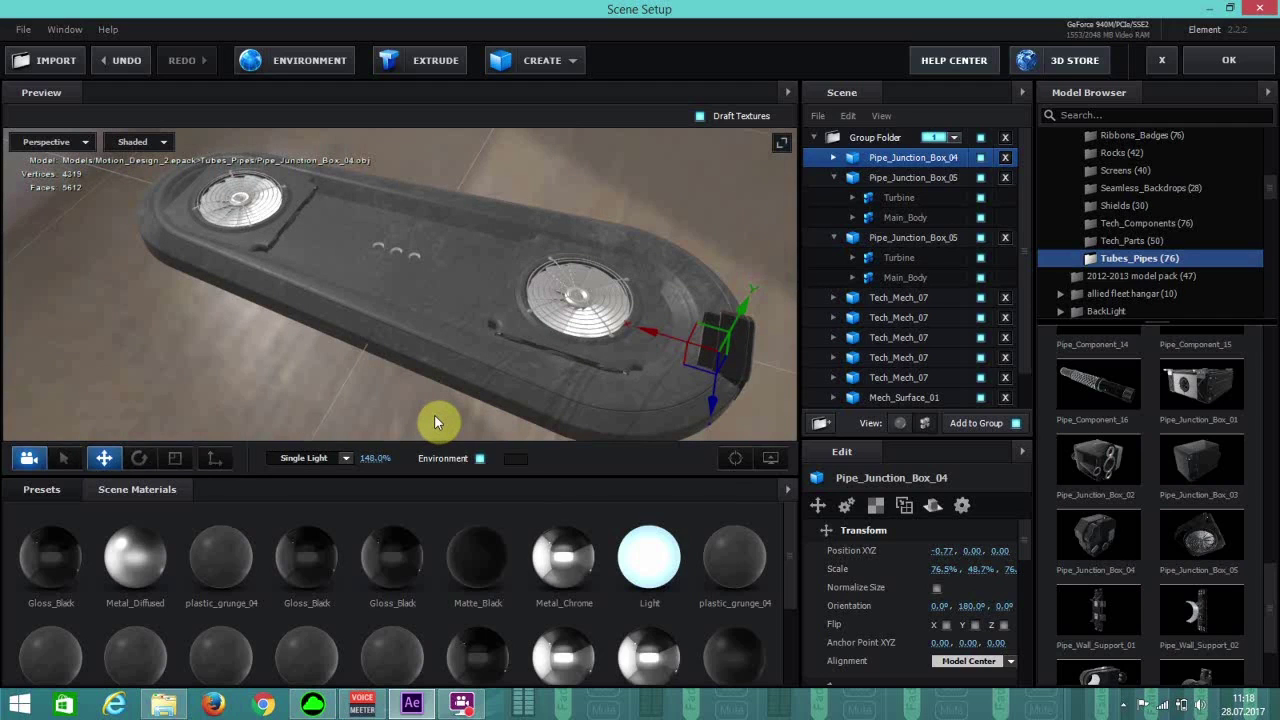
key(ctrl+d)
drag(652, 336, 617, 330)
drag(405, 564, 740, 340)
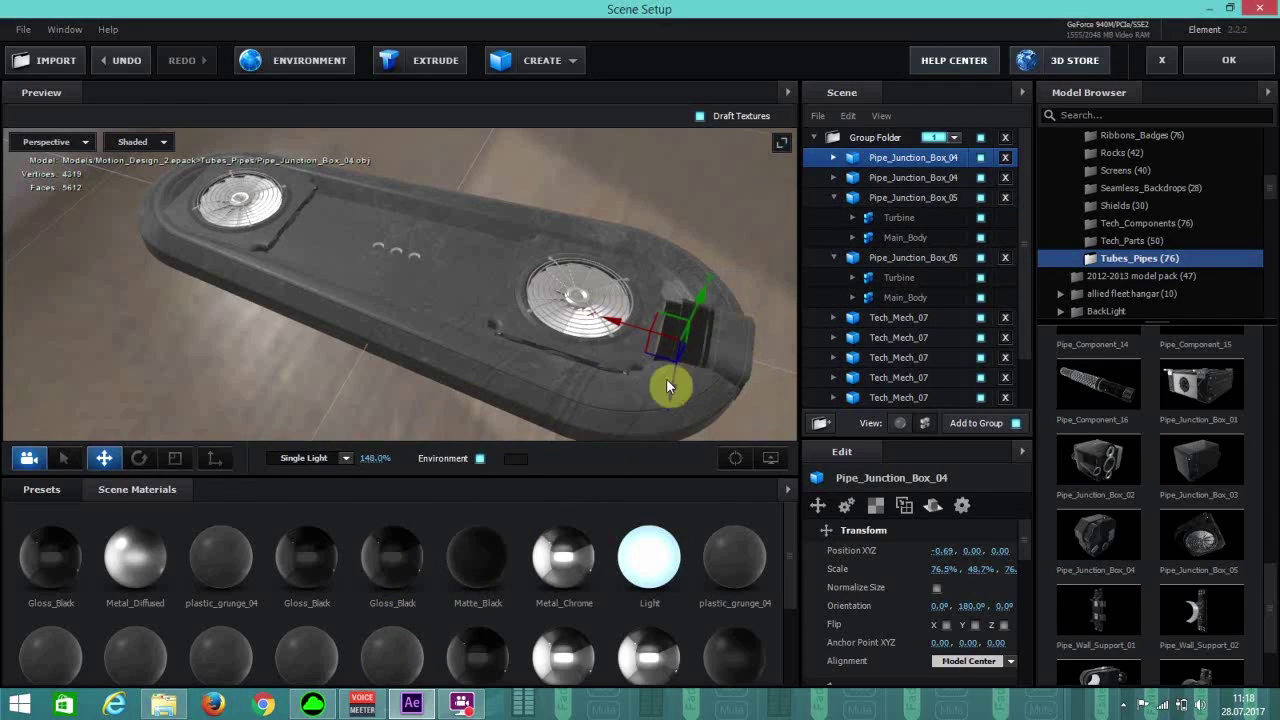
drag(415, 593, 603, 334)
Continue the row of duplicated junction boxes toward the plate's middle, scaling the copies at X -0.60 to 69.5% and X -0.15 to 79%.
key(ctrl+d)
drag(925, 568, 925, 568)
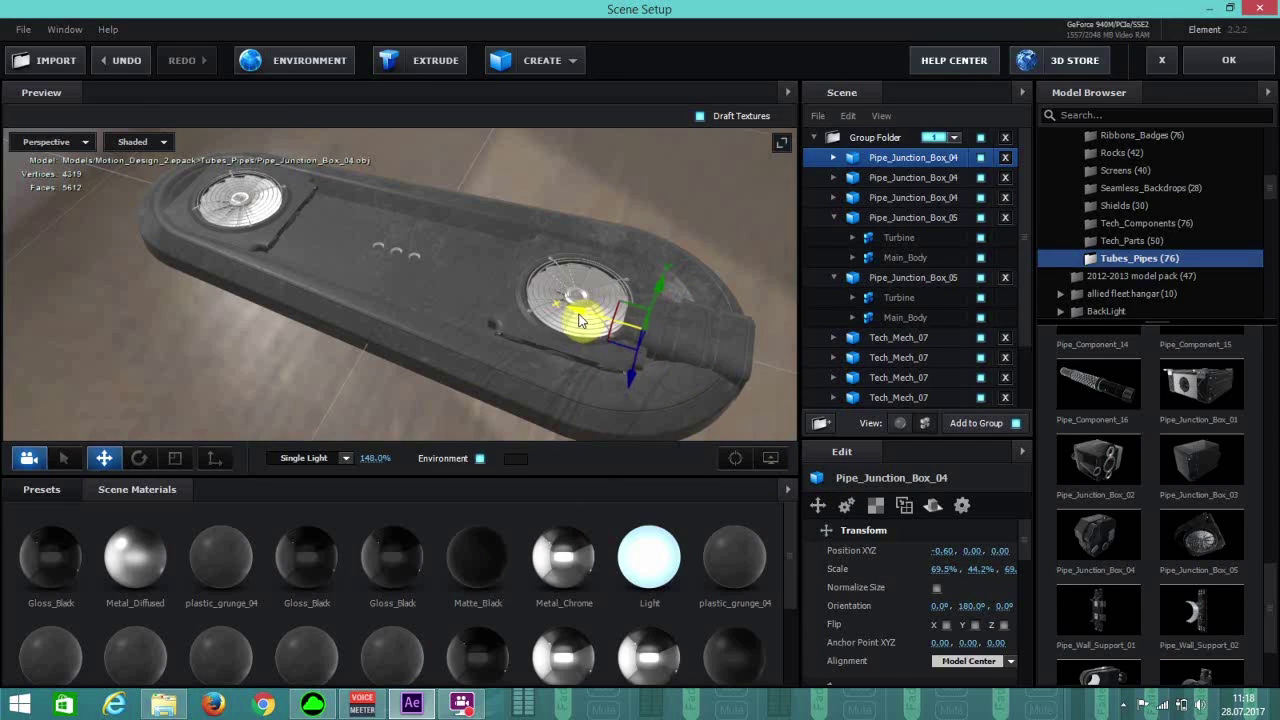
key(ctrl+d)
drag(580, 320, 490, 293)
drag(449, 254, 406, 338)
key(ctrl+d)
drag(438, 256, 418, 257)
drag(944, 572, 960, 572)
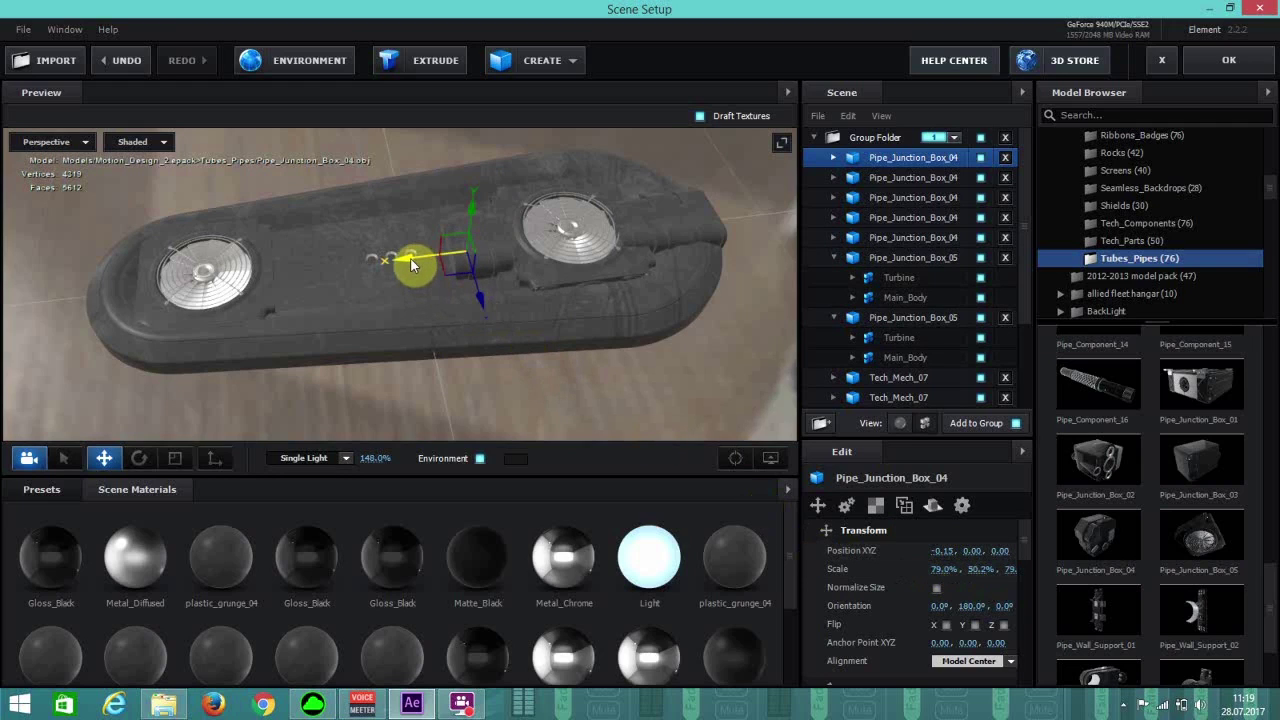
Extend the row of junction box copies to the plate's other end, placing the last at X 0.78 with 64.5% scale.
ctrl+drag(410, 262, 232, 284)
drag(945, 569, 926, 575)
drag(240, 280, 58, 300)
drag(943, 571, 928, 569)
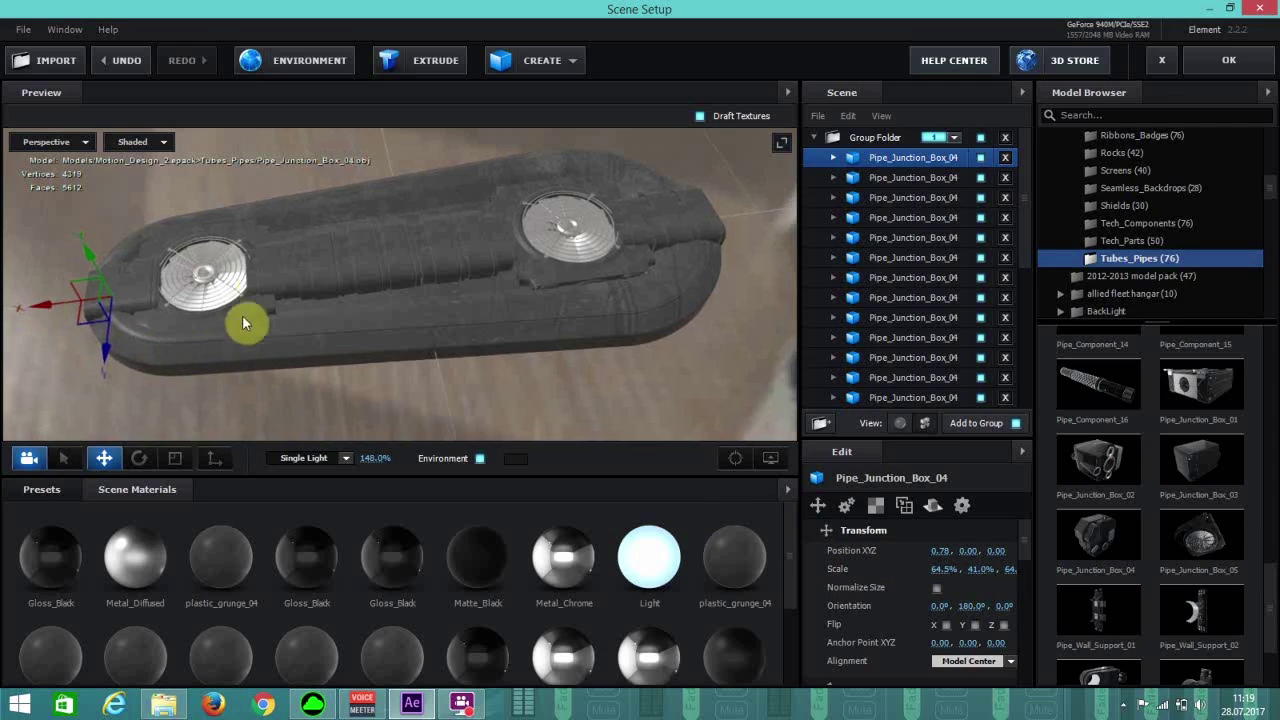
Inspect the plate's underside and hide two middle junction box copies, toggling their visibility to identify them.
drag(254, 236, 427, 274)
drag(446, 232, 397, 268)
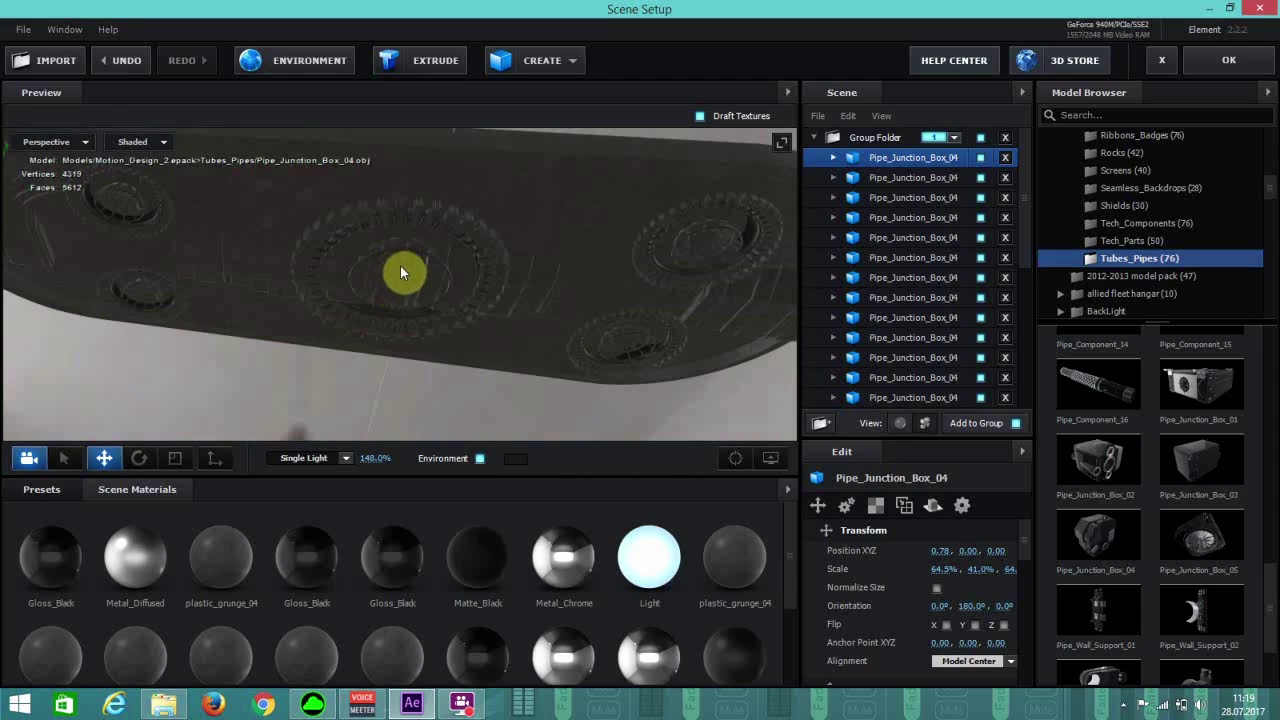
click(981, 258)
click(981, 278)
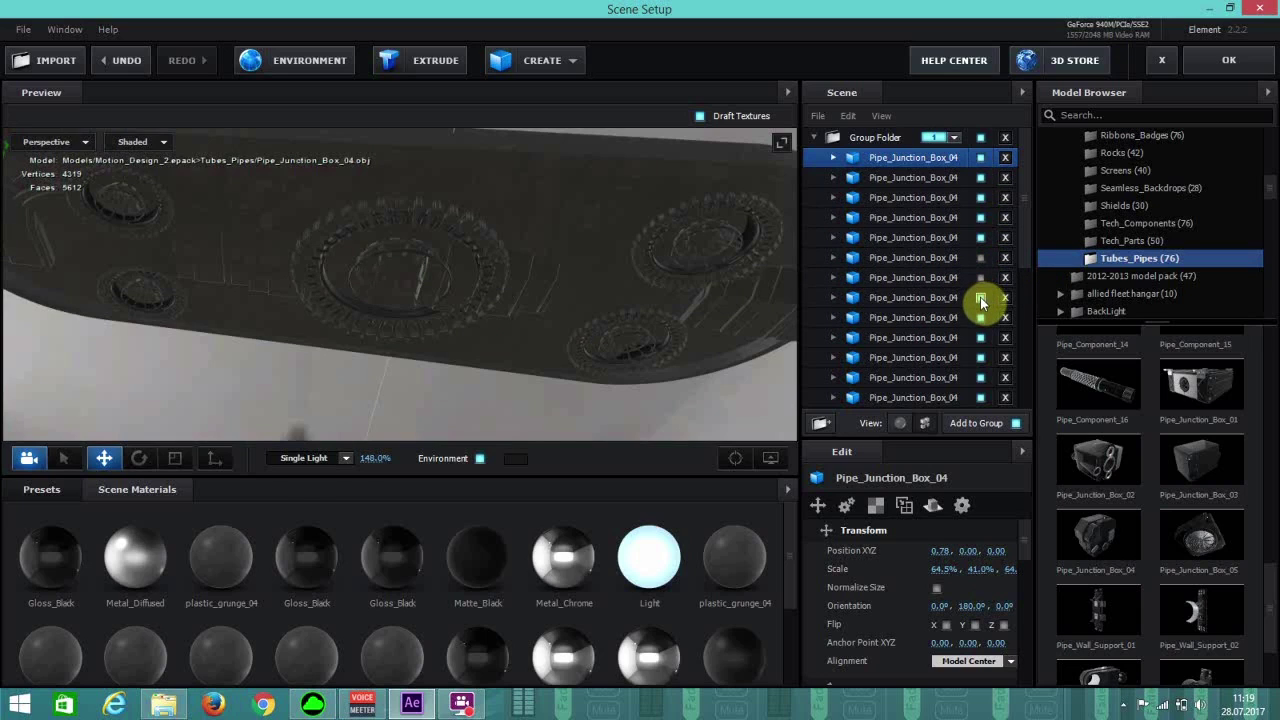
click(981, 299)
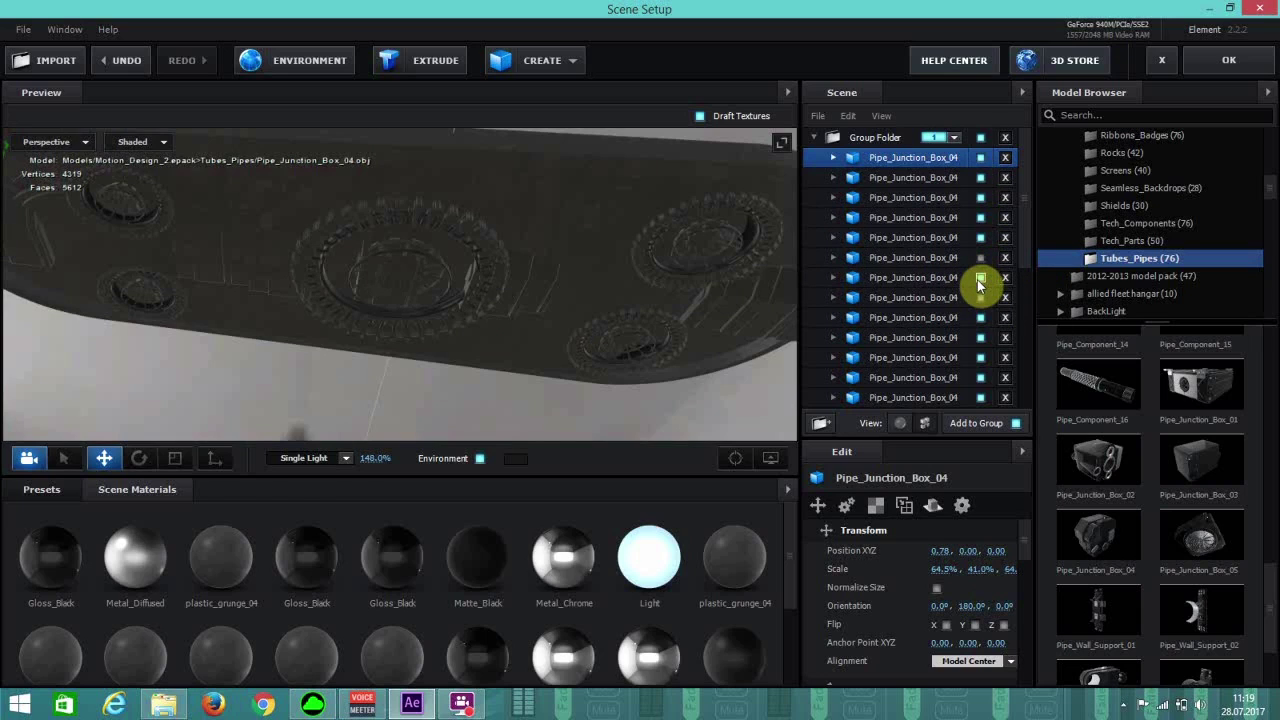
click(980, 259)
Shift the junction box copy at X 0.14 to X 0.20 and delete it.
click(920, 258)
drag(593, 199, 579, 308)
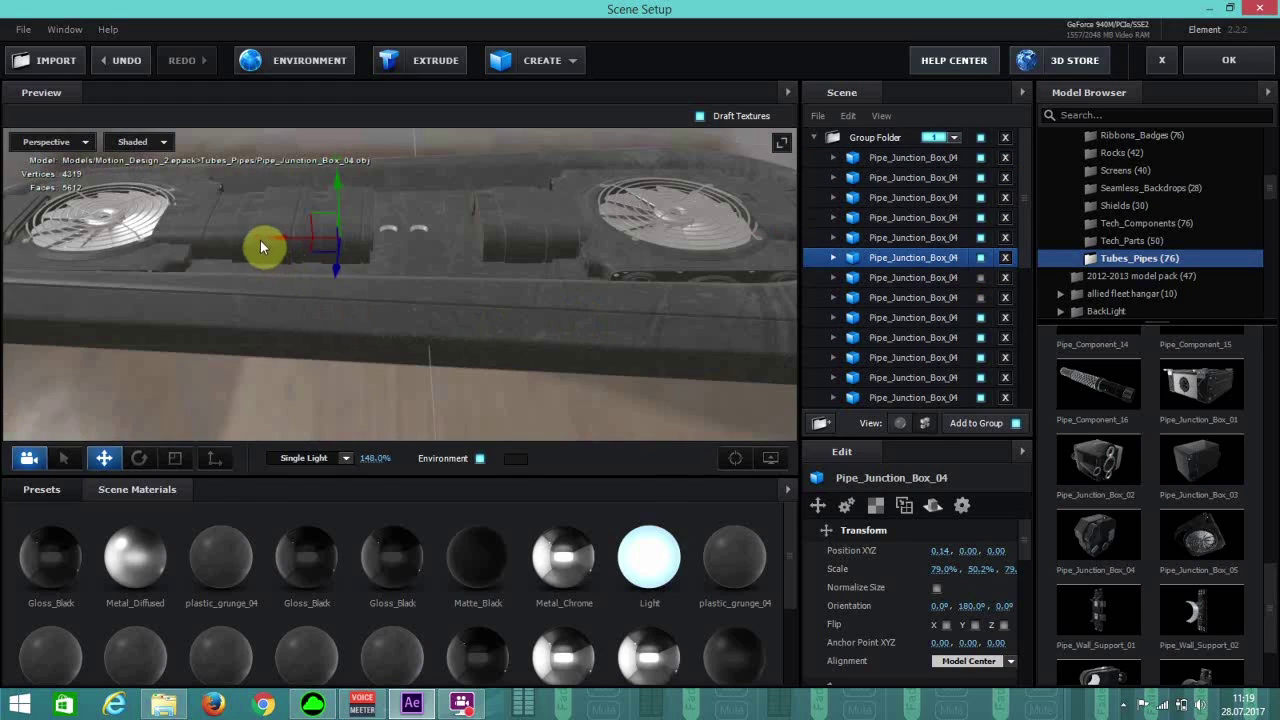
drag(423, 420, 389, 368)
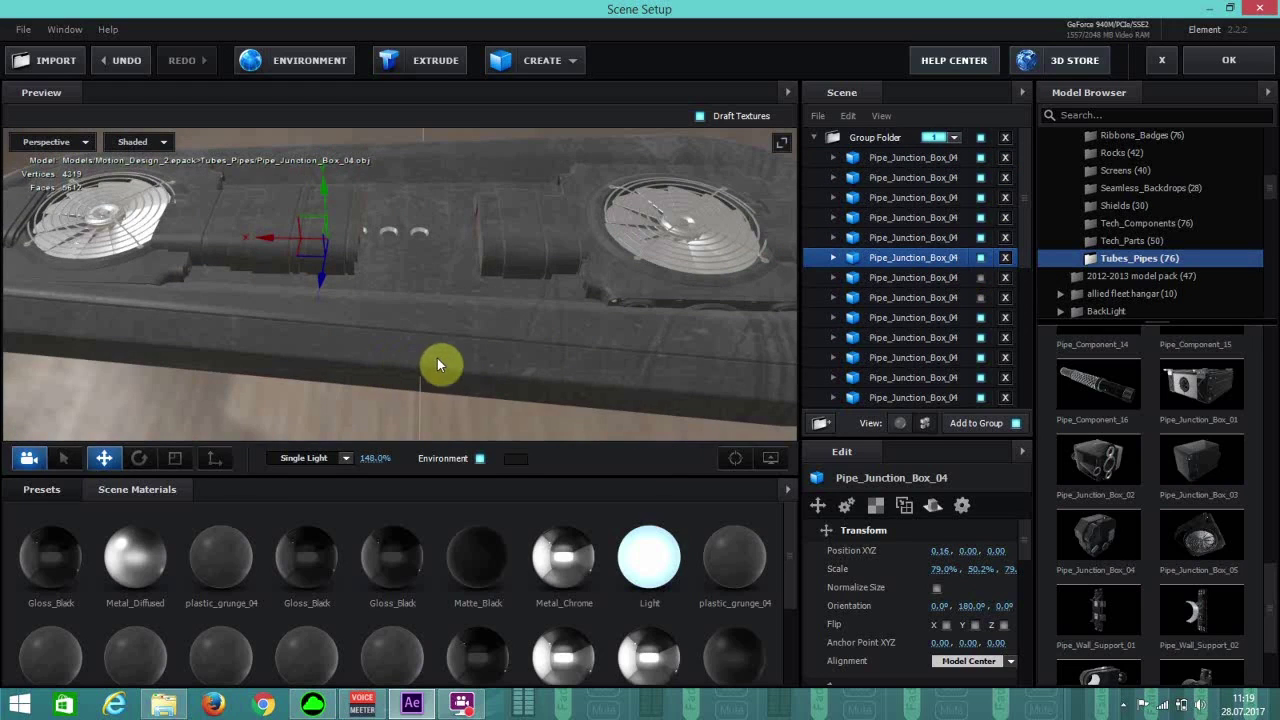
drag(450, 298, 241, 236)
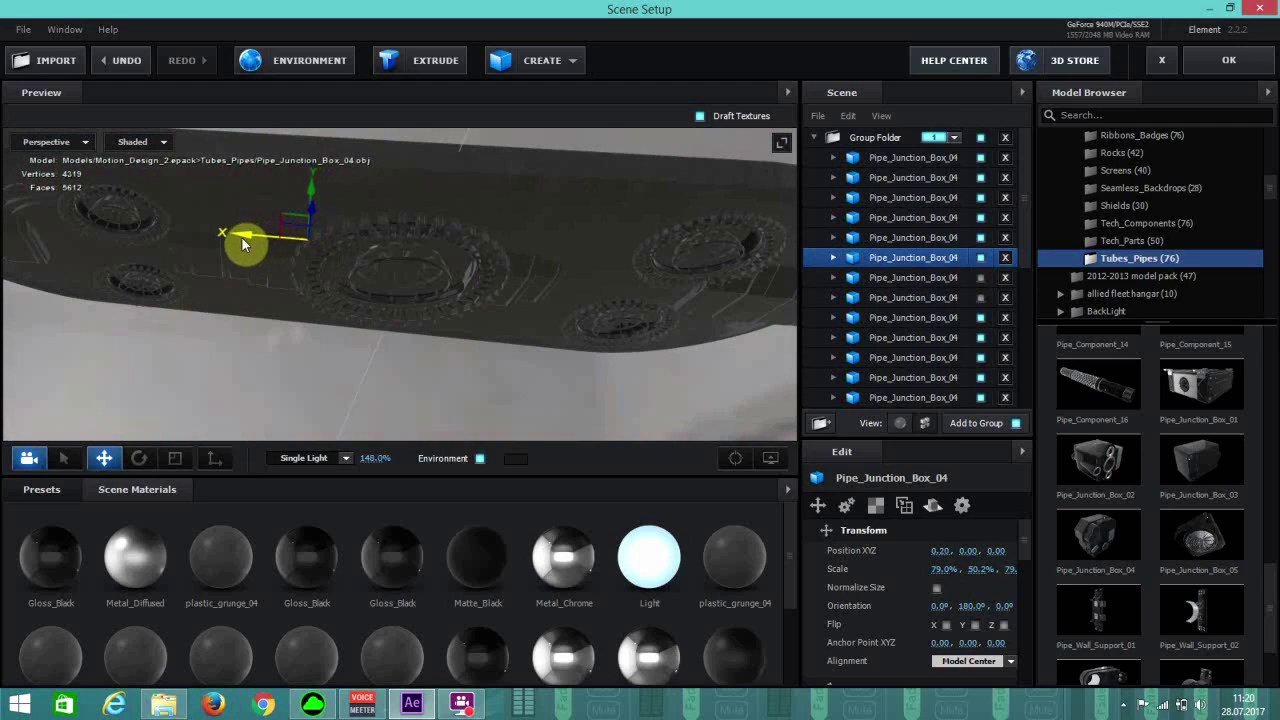
click(1005, 258)
Show the hidden junction box copy at X 0.05, move it to X -0.26, and scale it proportionally to 59%.
click(985, 261)
click(985, 261)
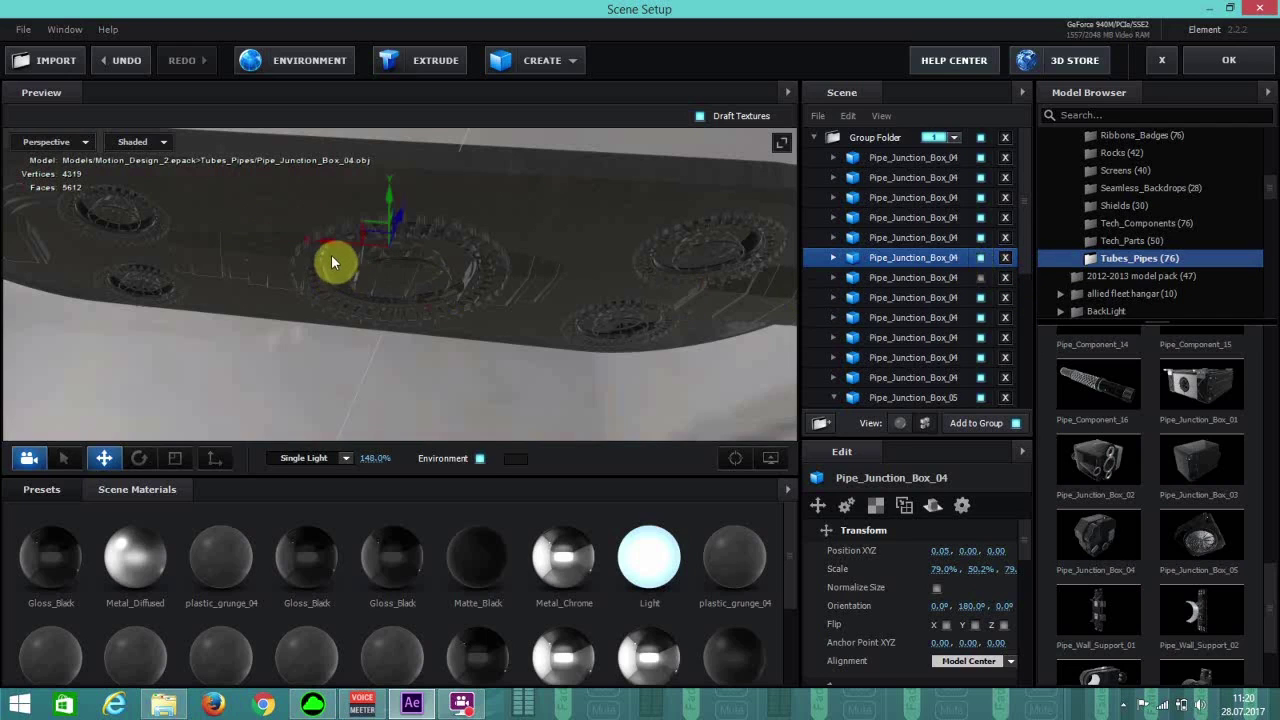
drag(338, 244, 585, 280)
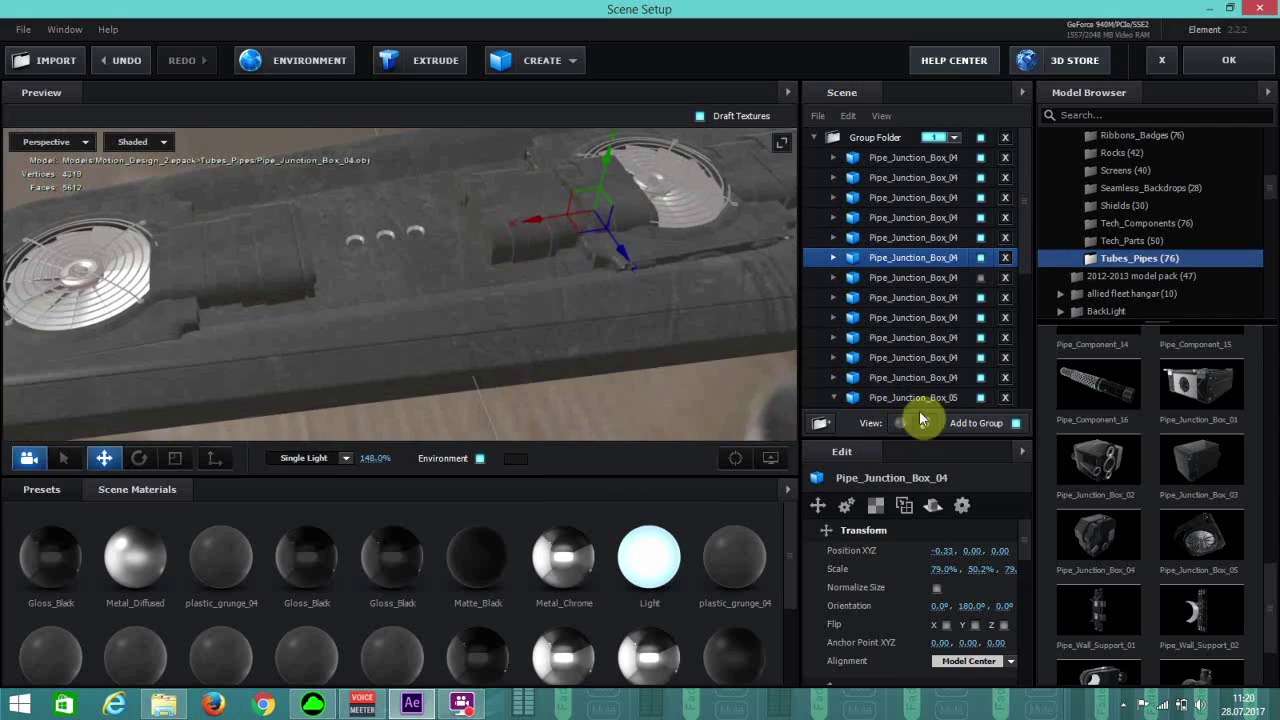
drag(965, 568, 912, 571)
drag(535, 222, 466, 210)
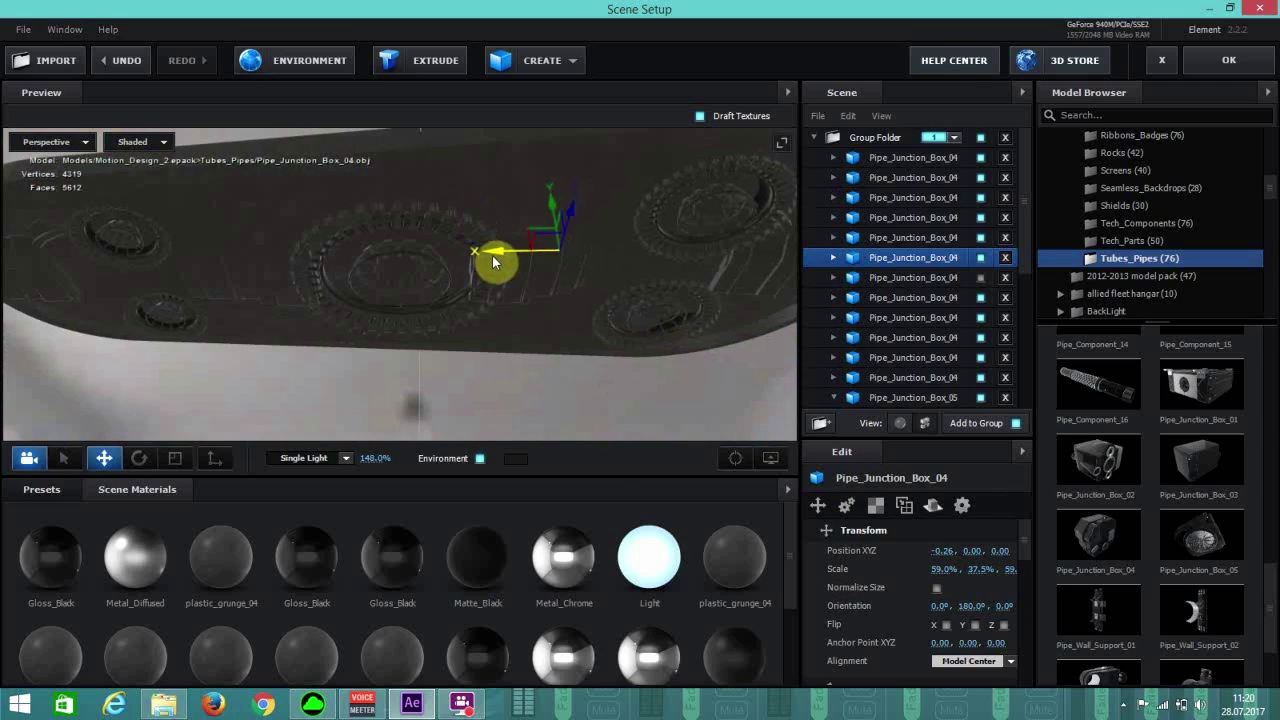
Nudge the junction box copy at X -0.15 slightly toward negative X and accept the scene setup.
click(947, 238)
click(938, 297)
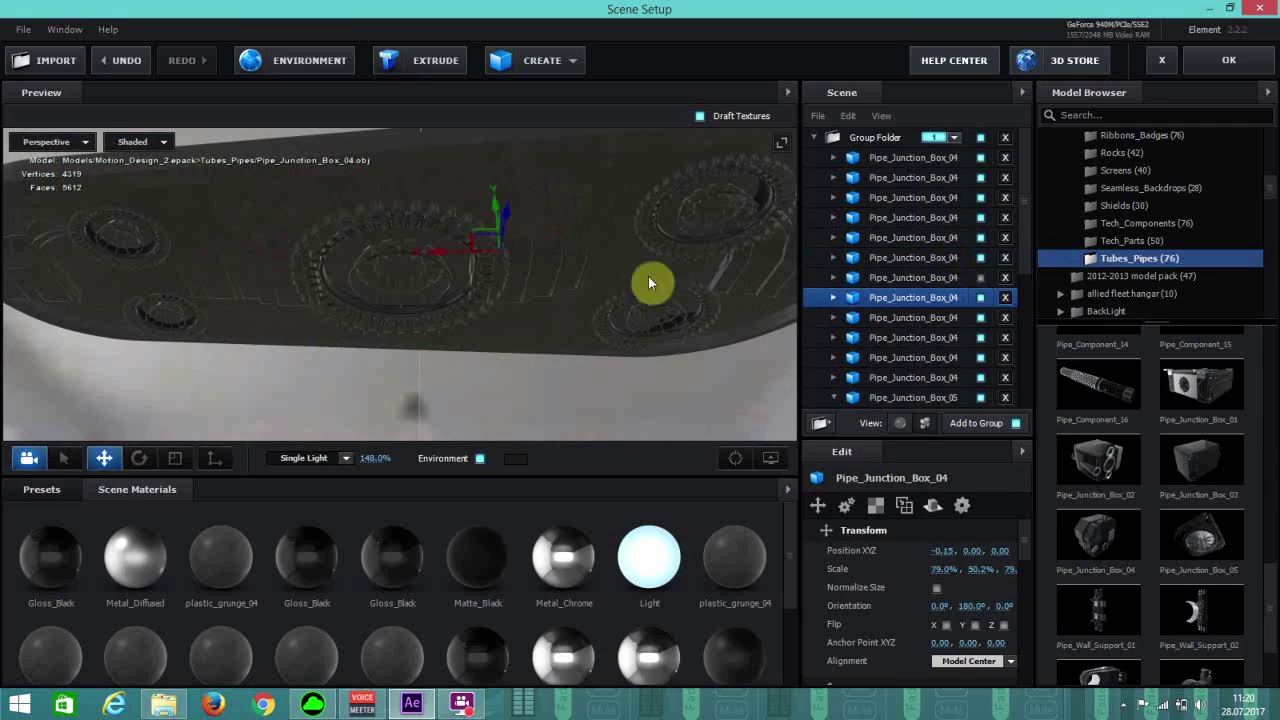
drag(429, 253, 451, 258)
click(1240, 62)
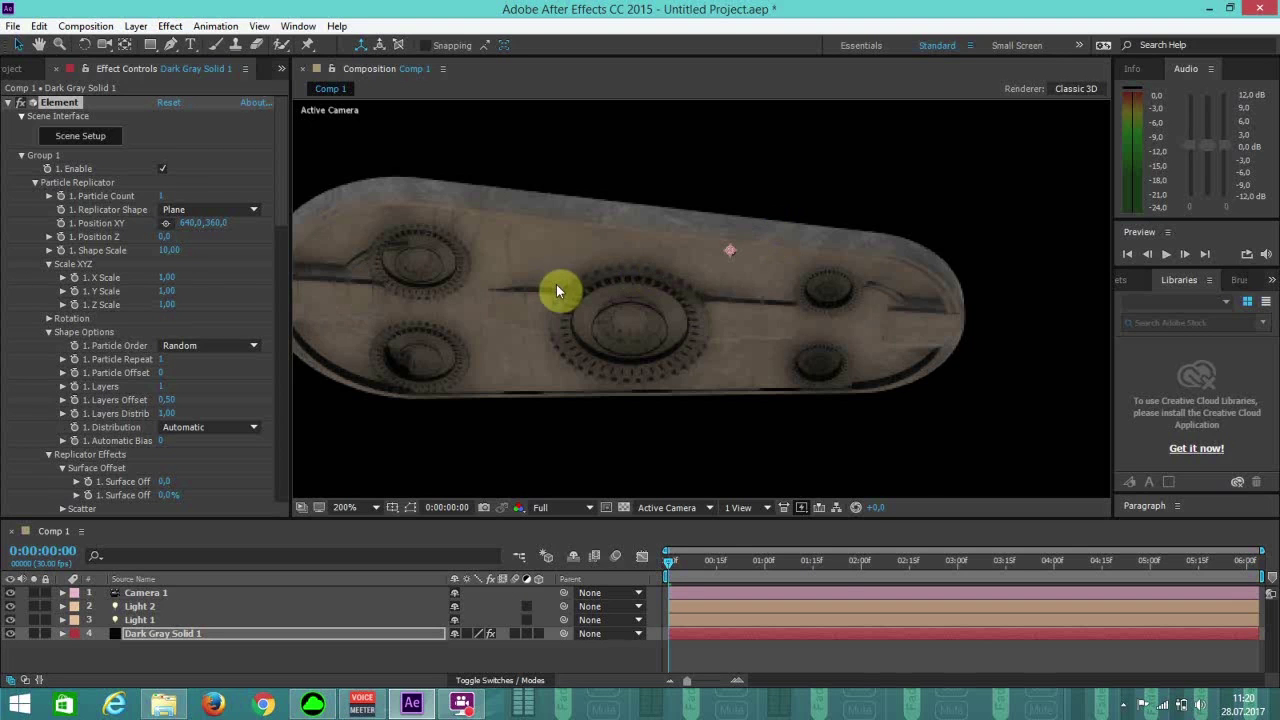
Orbit and reposition the composition camera to frame the model's underside at a shallower angle.
scroll(559, 292, down, 2)
scroll(557, 284, up, 2)
click(104, 44)
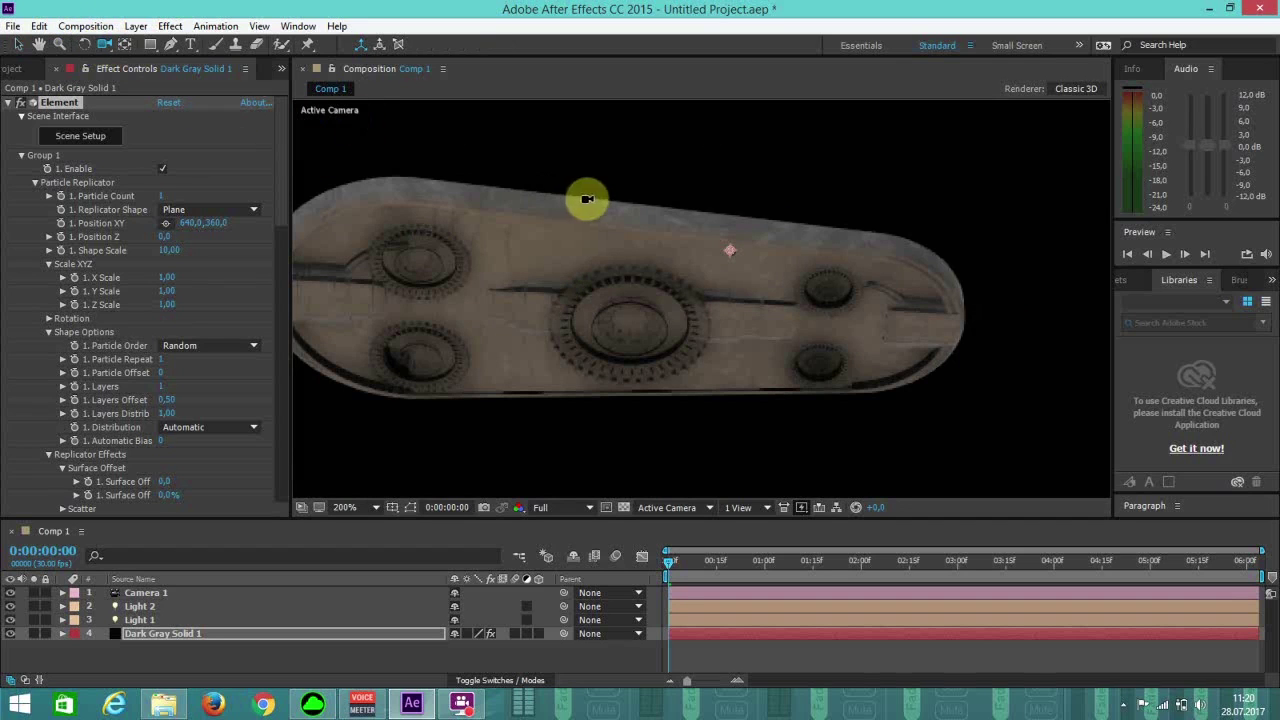
drag(576, 265, 686, 271)
drag(689, 193, 691, 158)
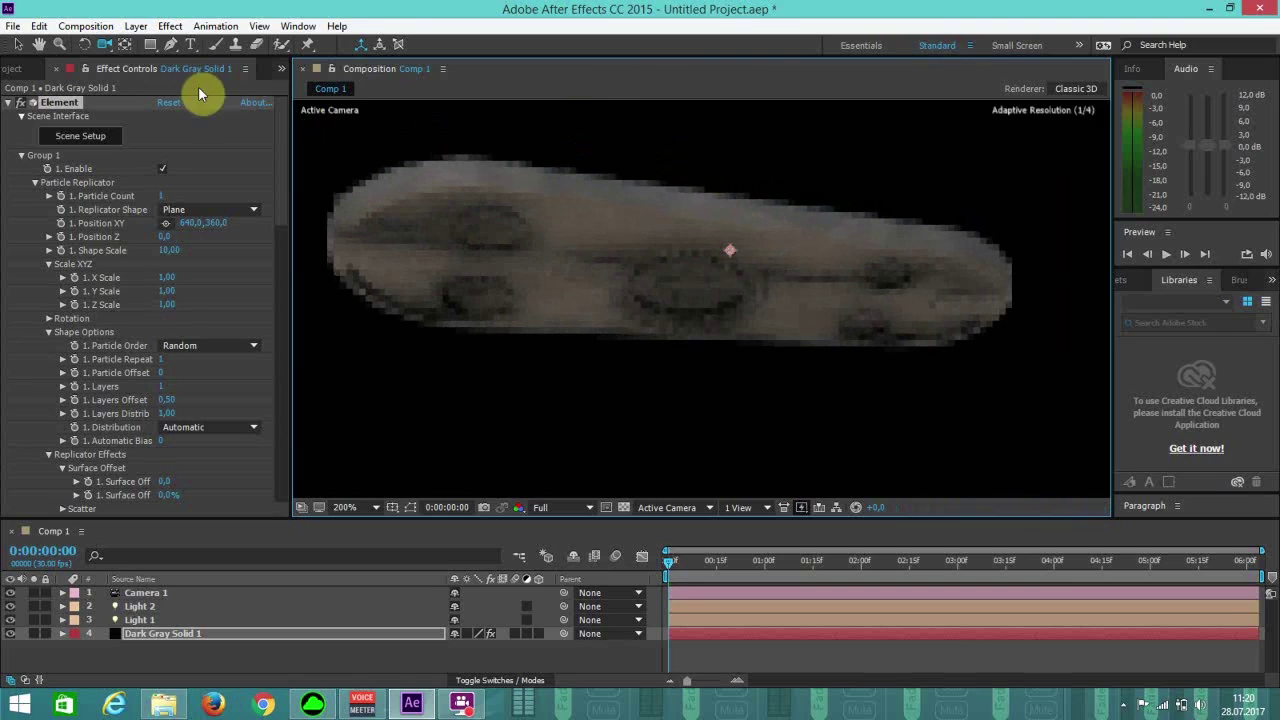
Examine the Pipe_Junction_Box_05 and Mech_Surface_01 parts from below in the scene setup, accept it, and view the underside in the composition.
click(16, 45)
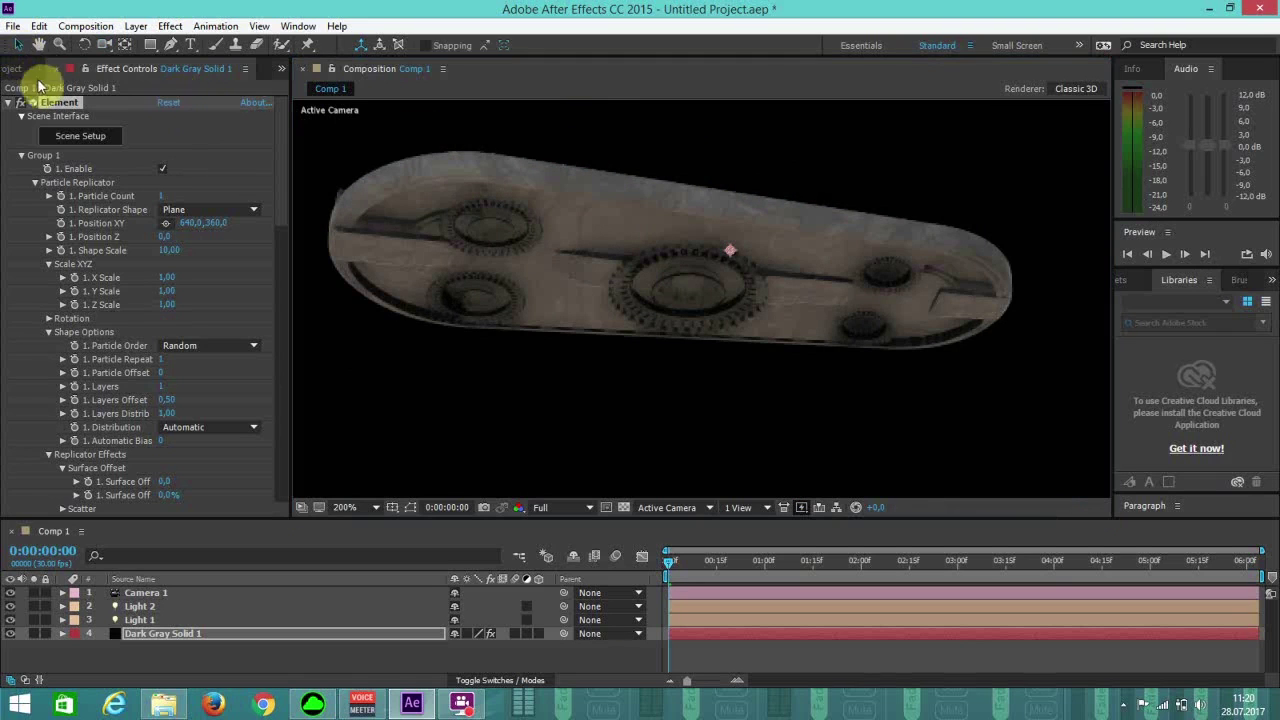
click(69, 136)
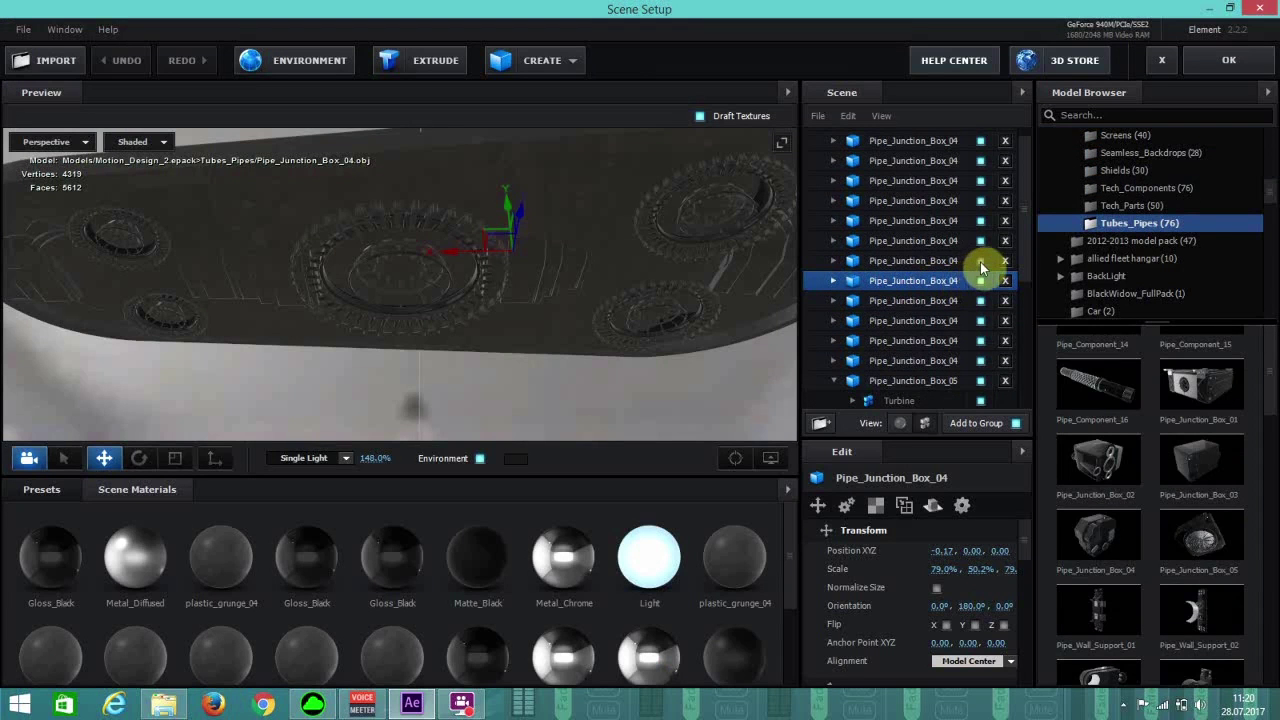
scroll(984, 261, down, 5)
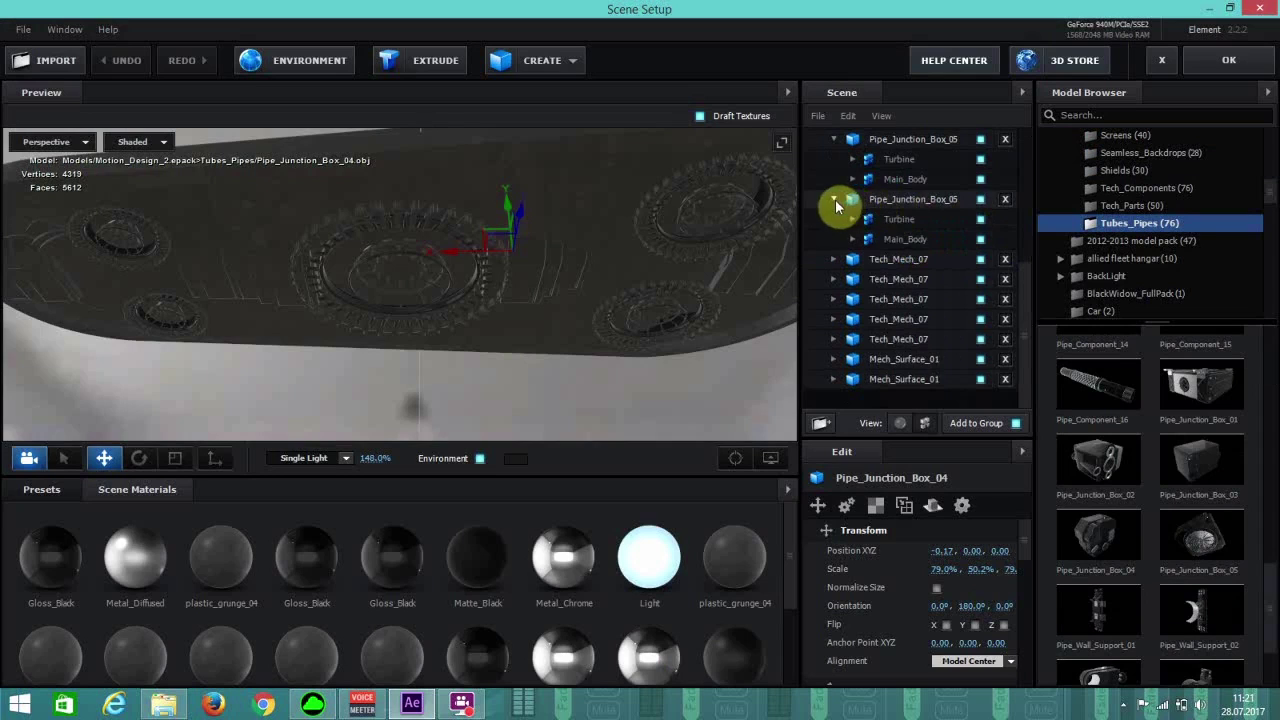
click(880, 239)
scroll(667, 284, down, 3)
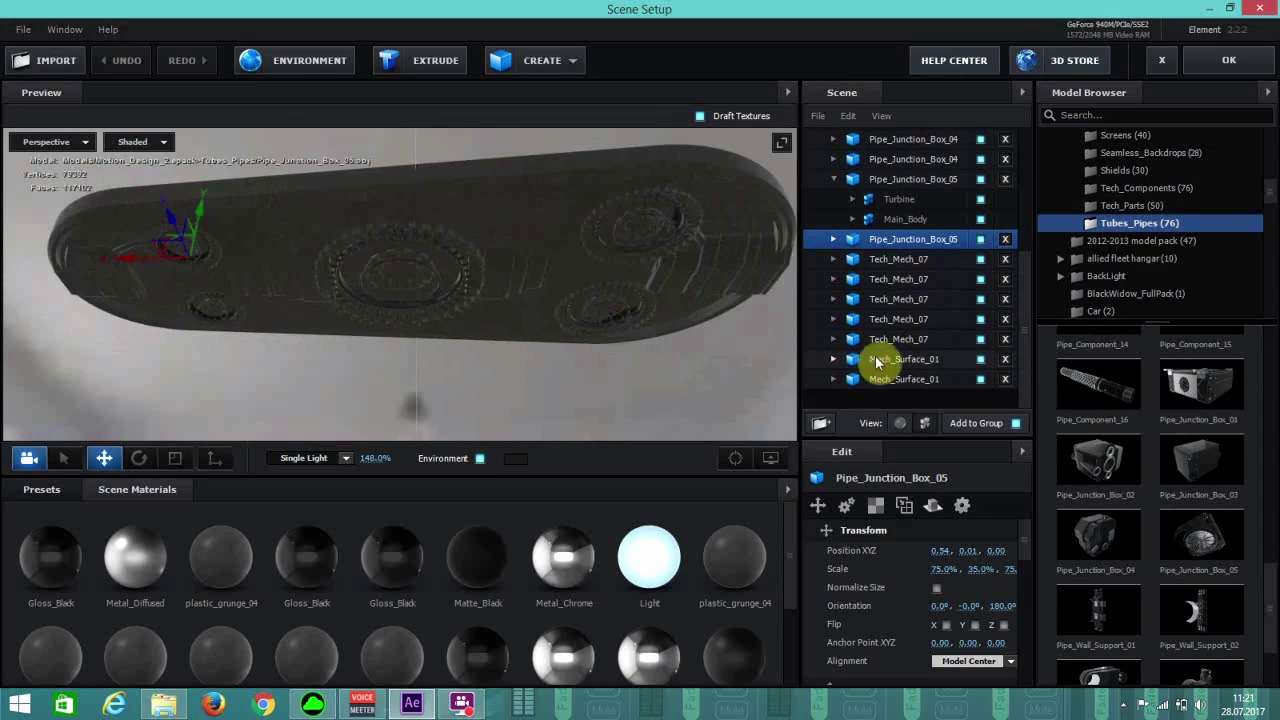
click(979, 380)
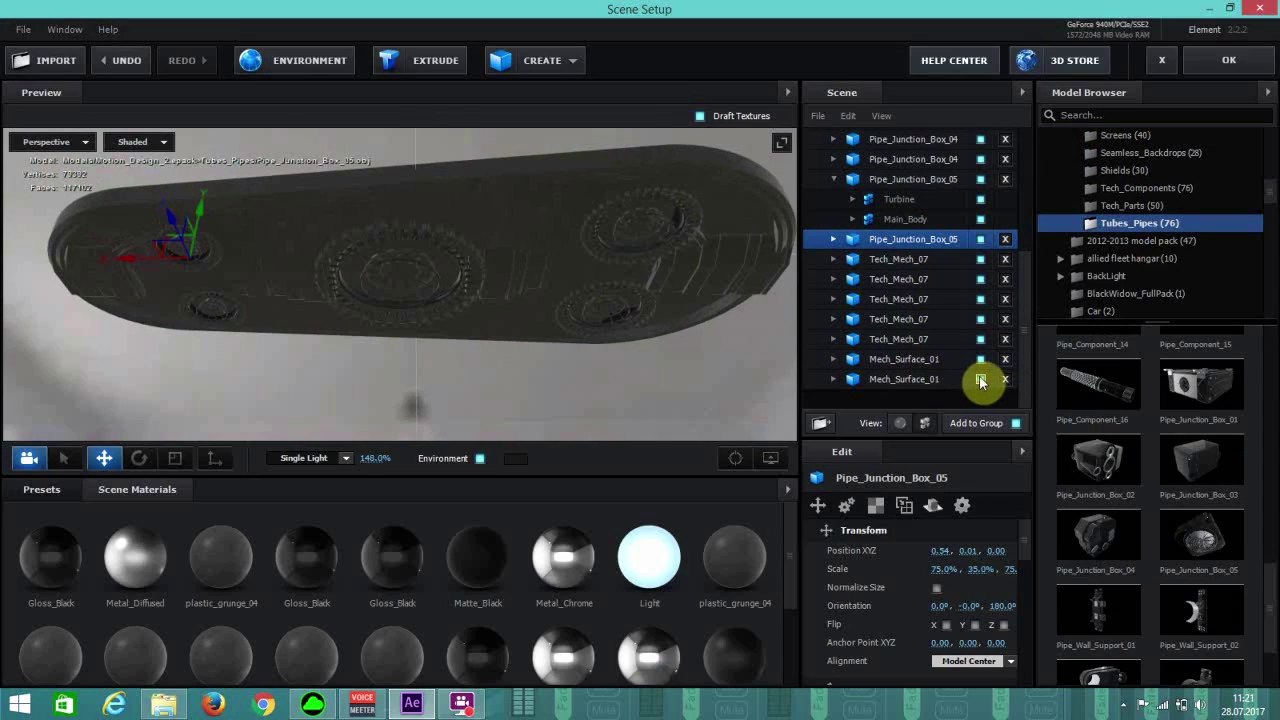
click(609, 288)
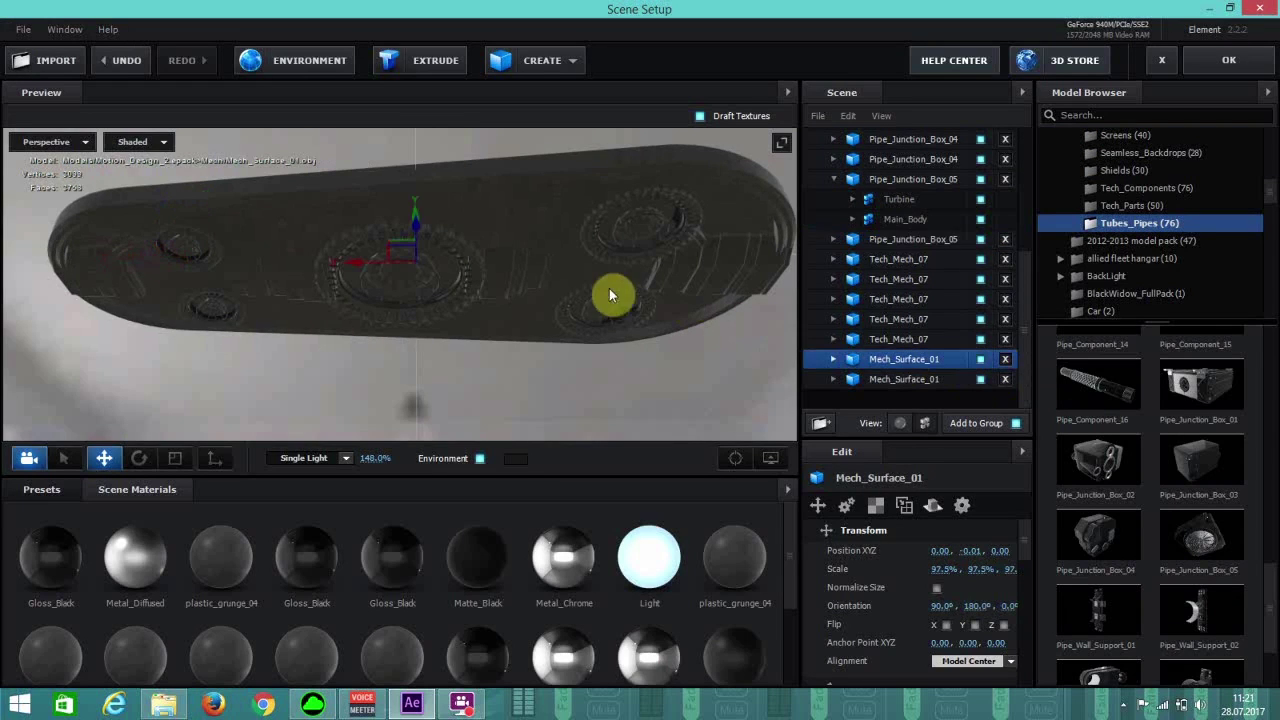
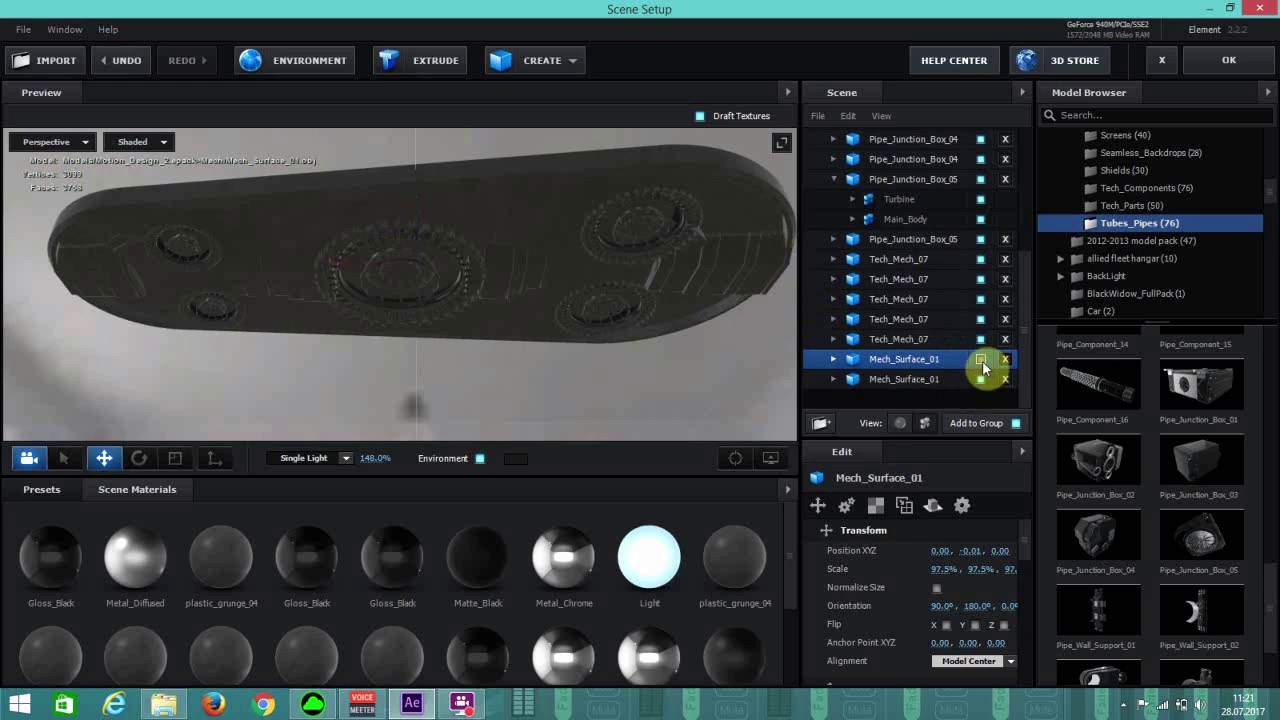
drag(514, 238, 400, 197)
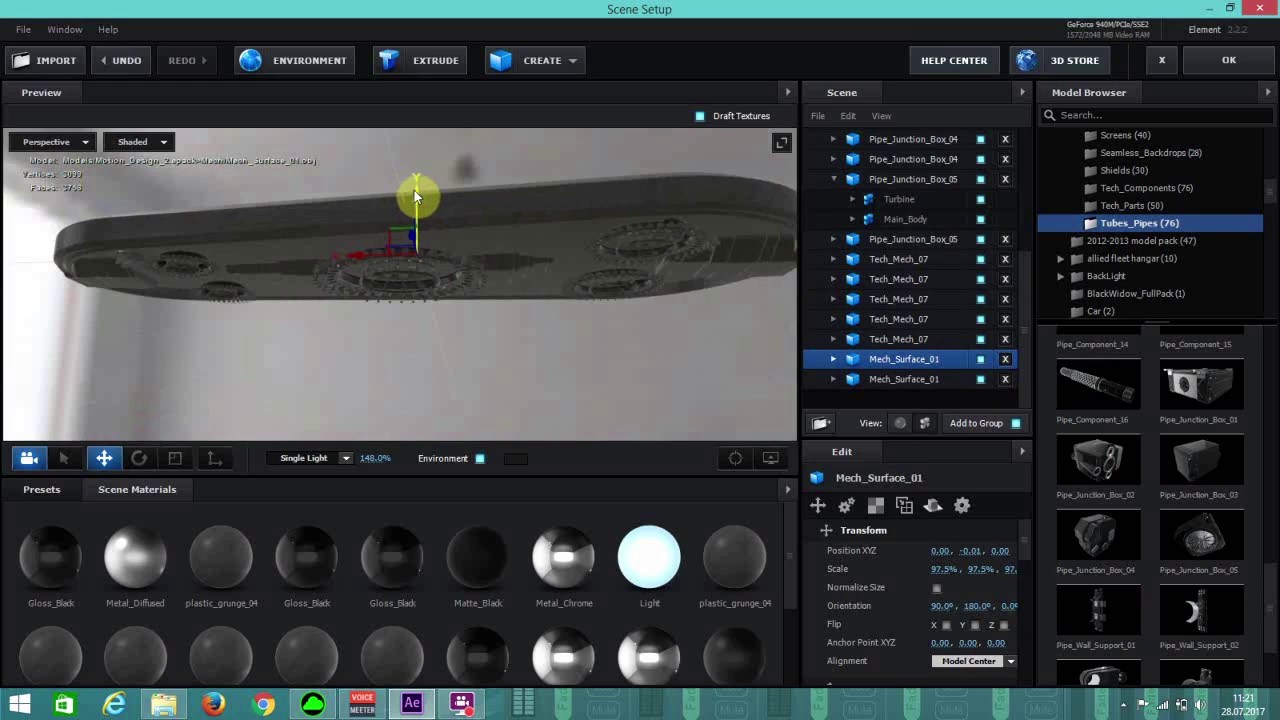
click(1229, 62)
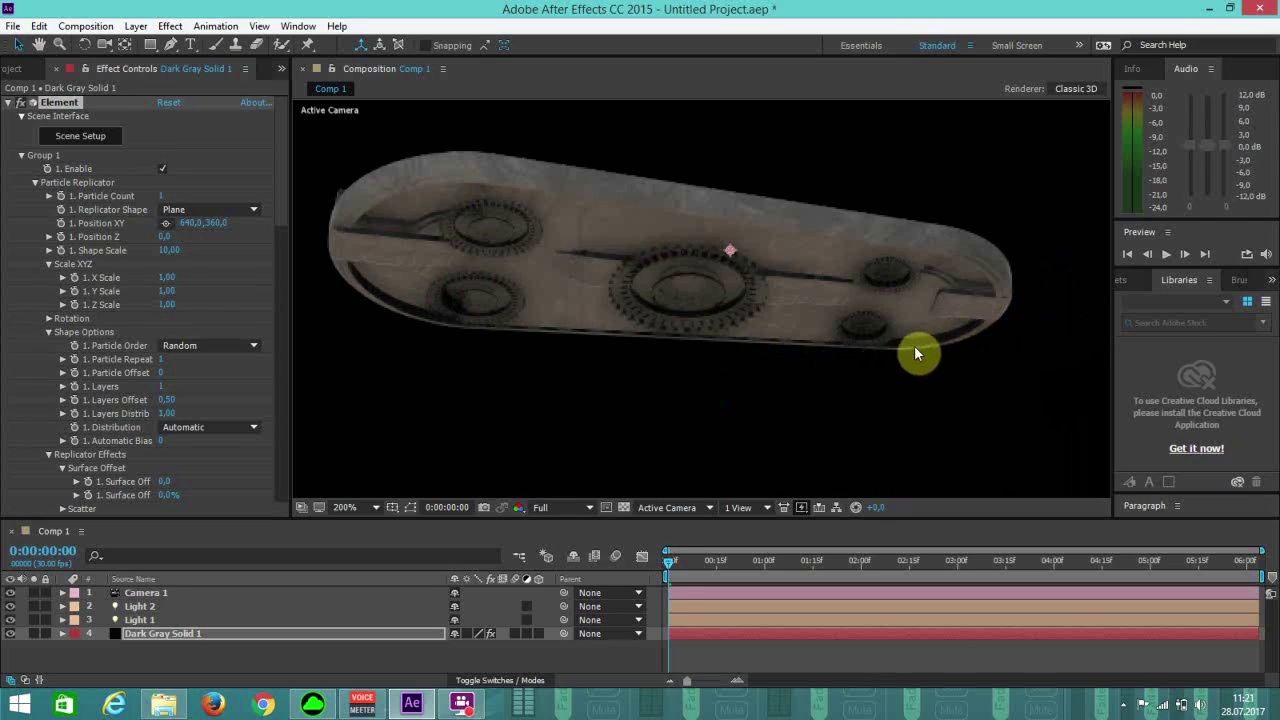
scroll(698, 347, down, 2)
scroll(696, 344, up, 3)
scroll(696, 344, down, 3)
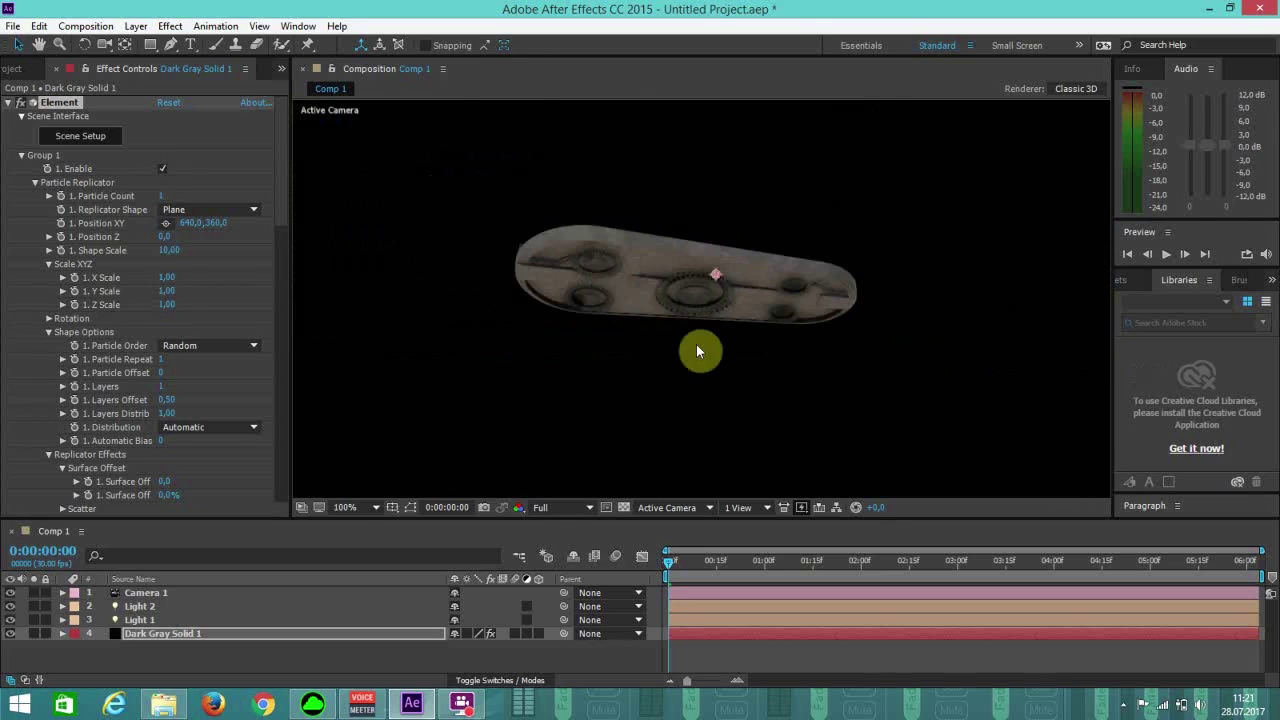
In the scene setup, duplicate the Pipe_Junction_Box_05 at X 0.54 and move the copy down to Y -0.04.
click(83, 137)
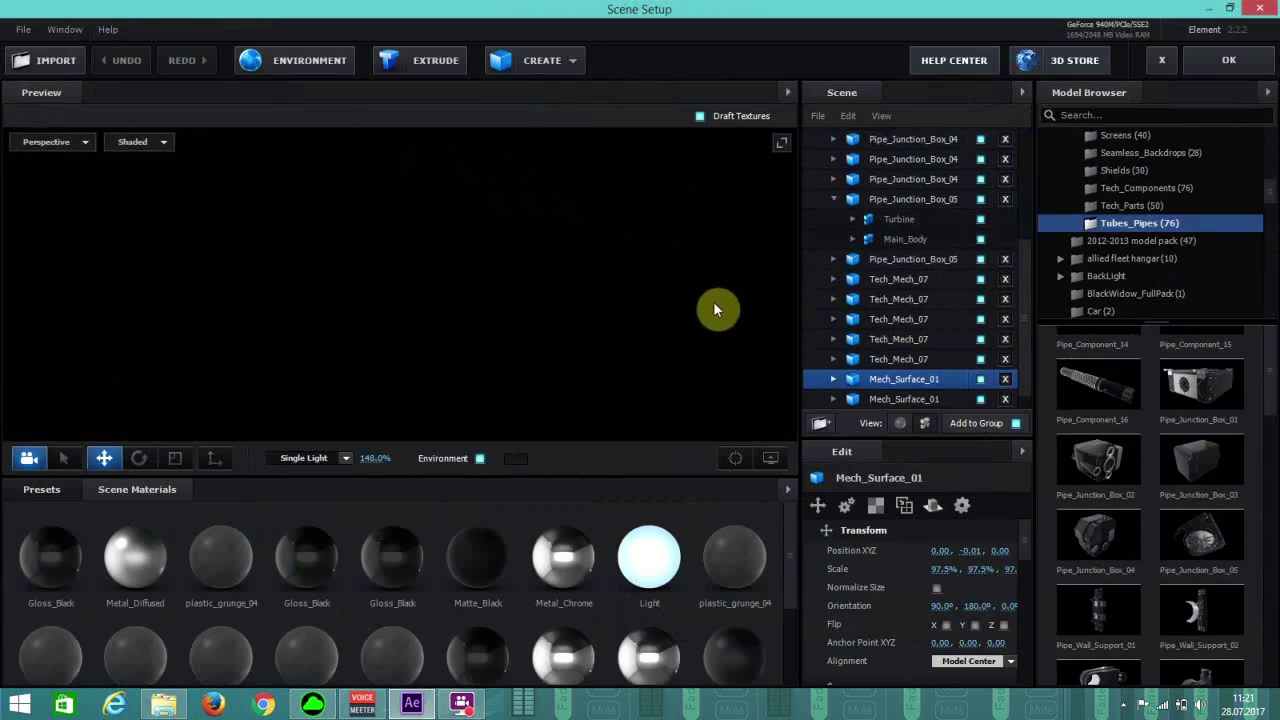
scroll(1223, 543, down, 3)
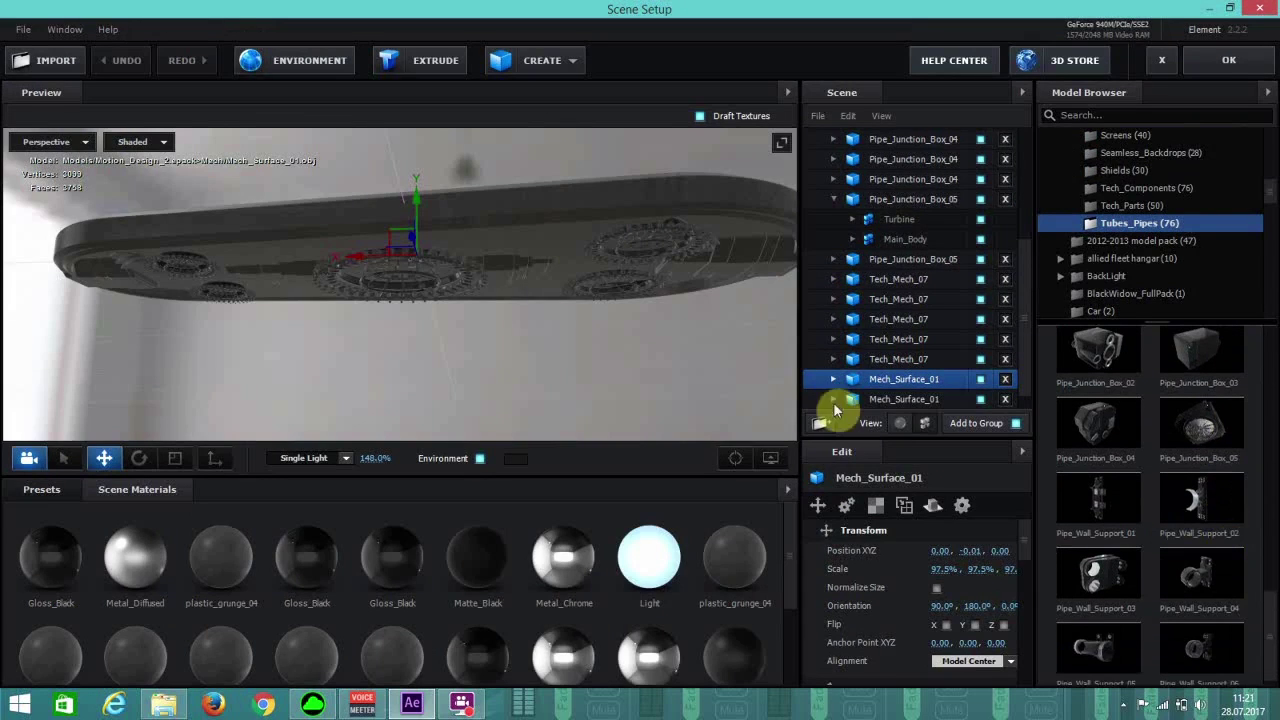
drag(608, 340, 617, 371)
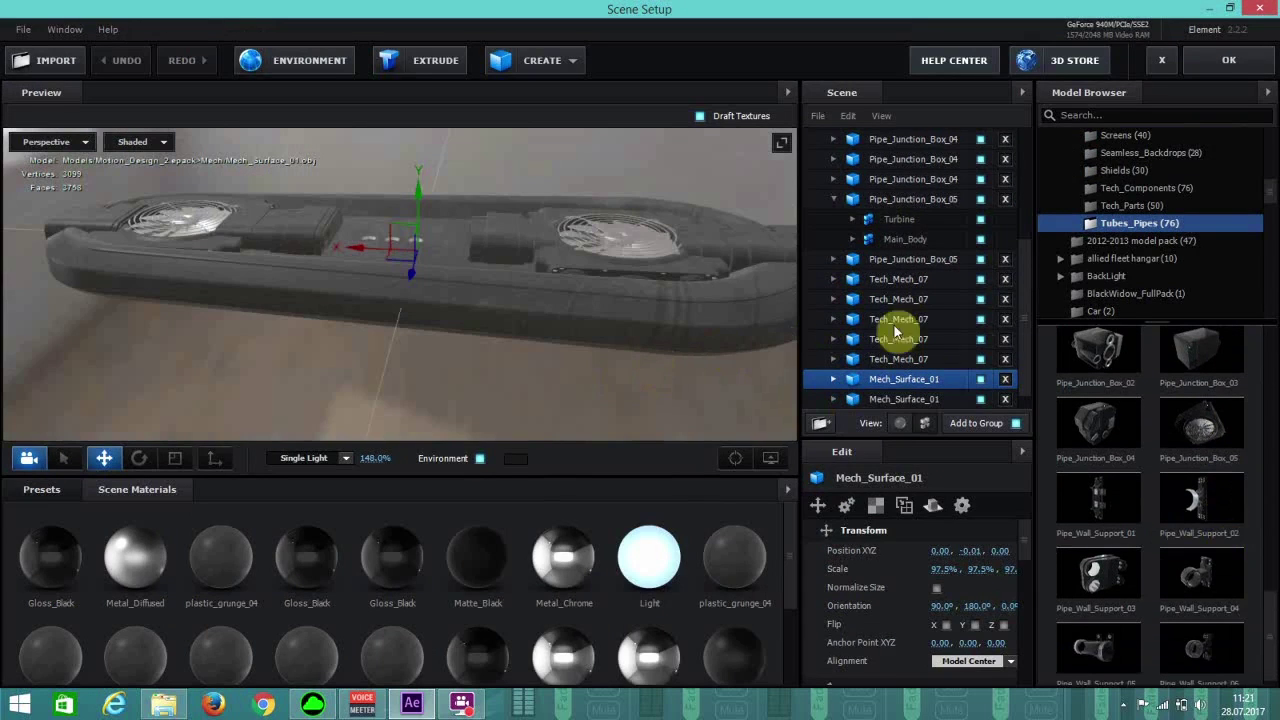
scroll(978, 212, up, 5)
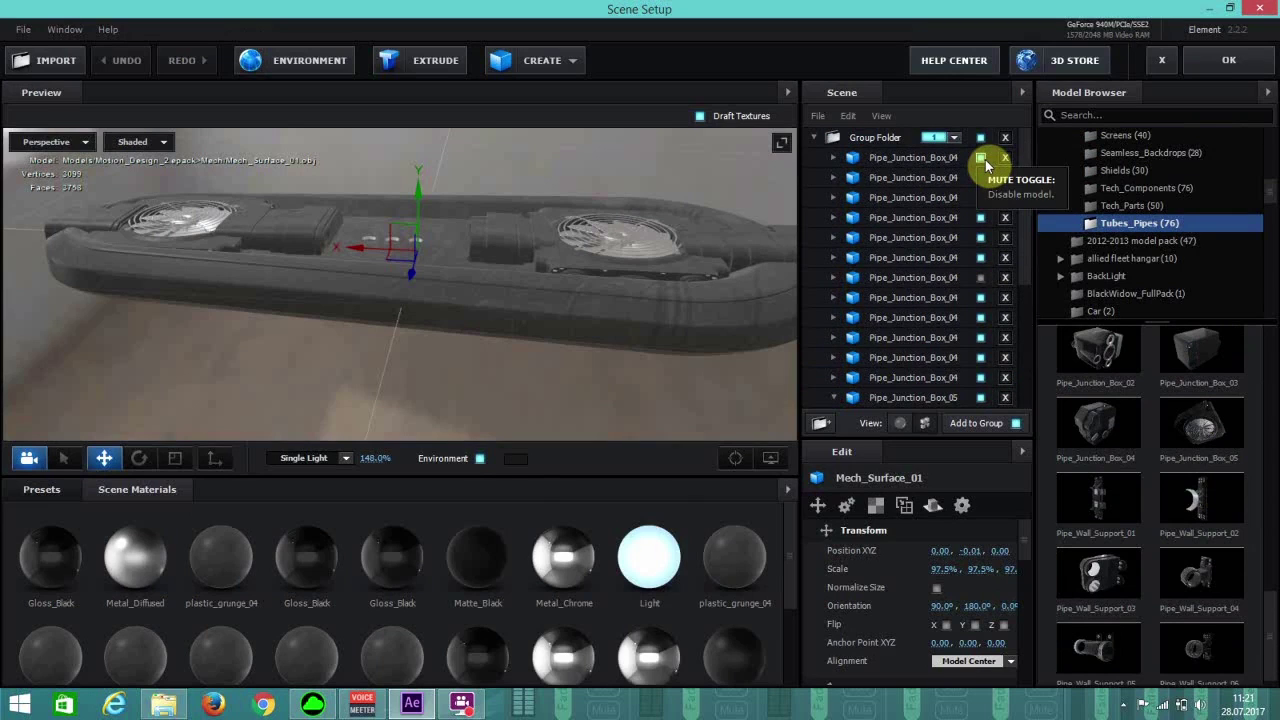
scroll(969, 195, down, 3)
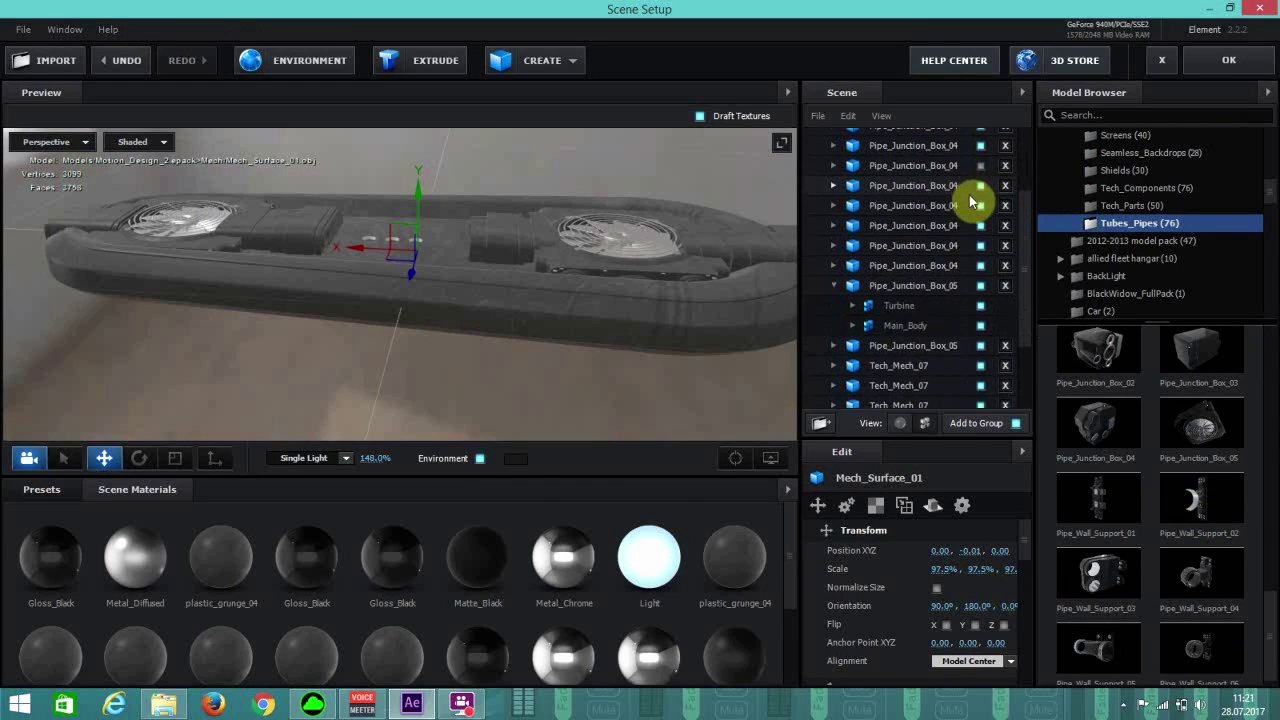
click(980, 346)
click(980, 346)
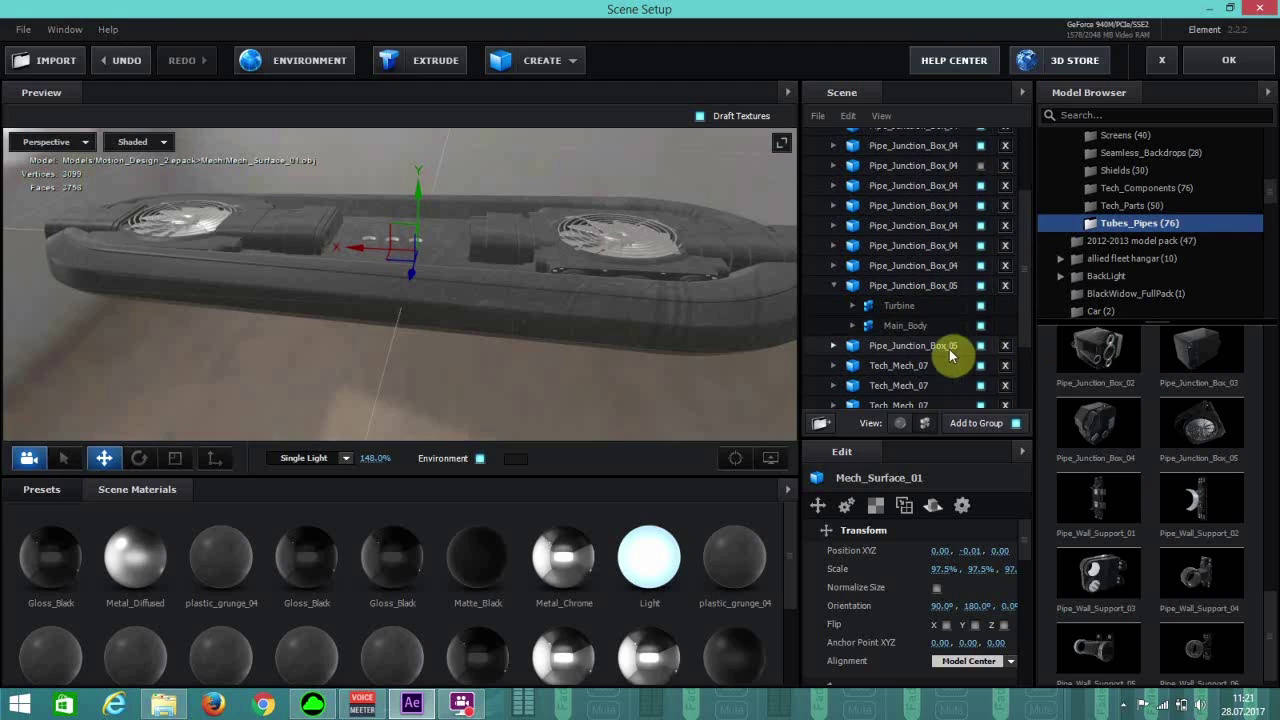
click(942, 346)
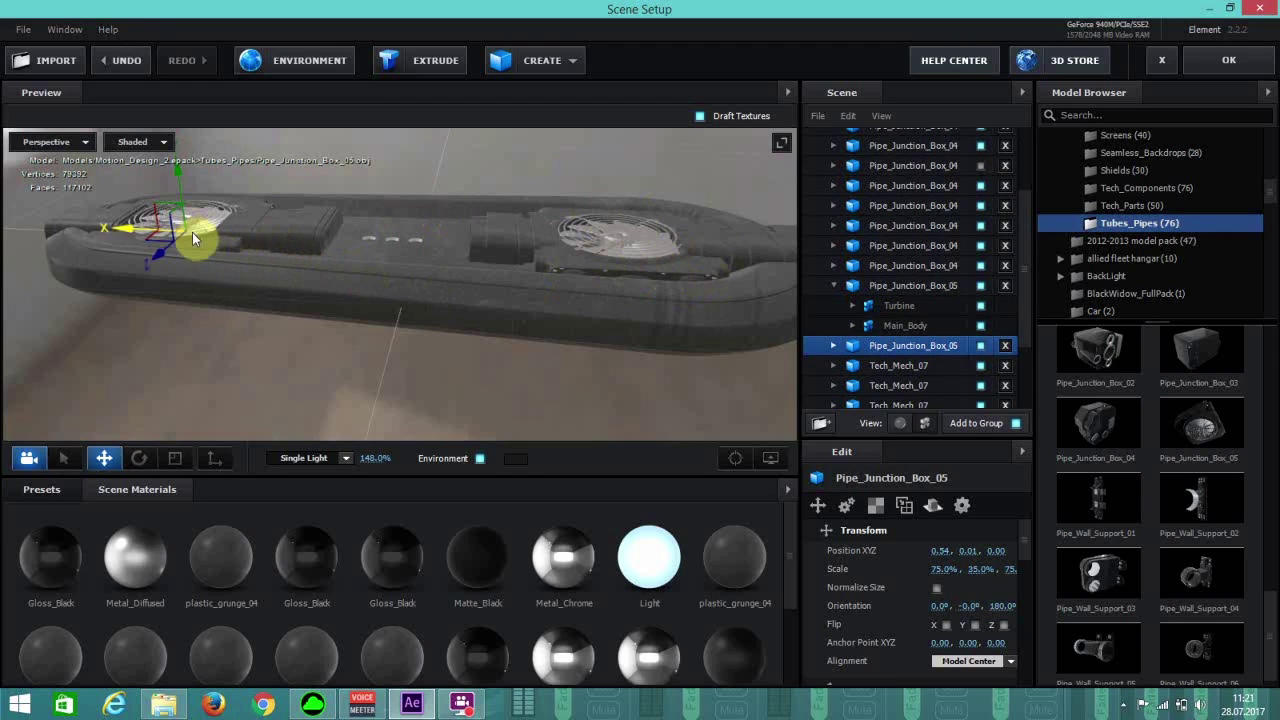
drag(284, 302, 350, 272)
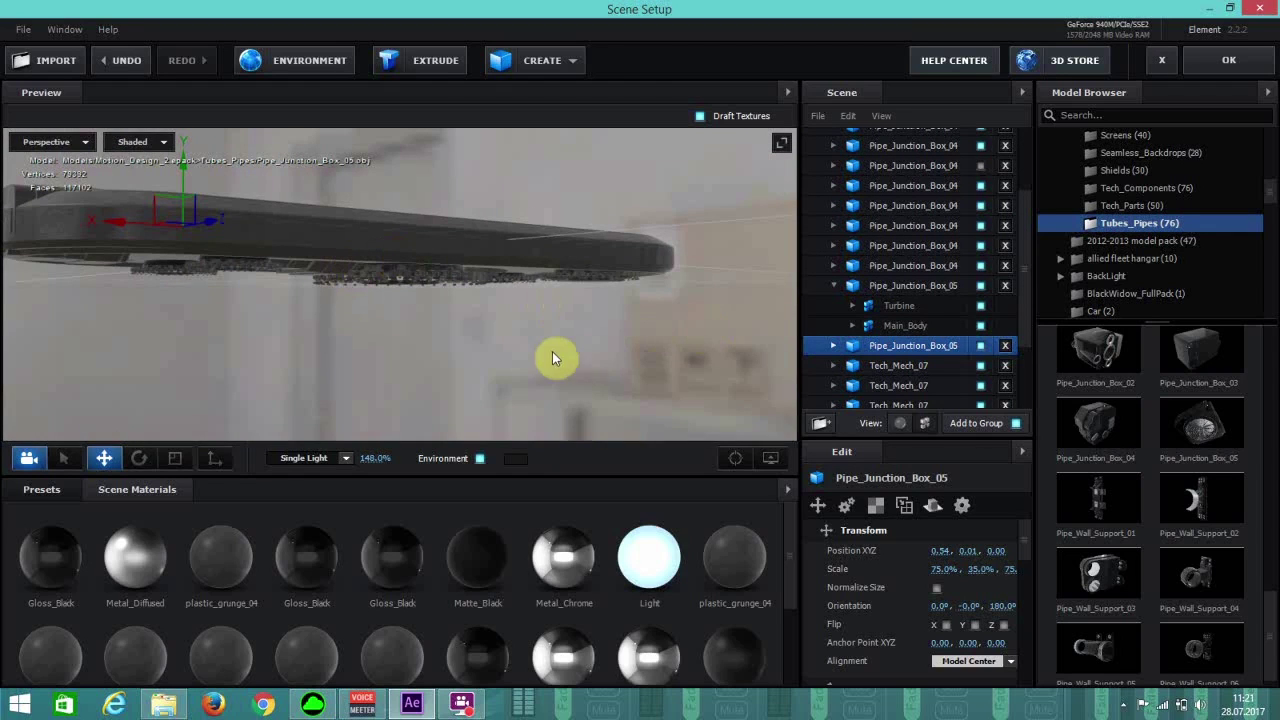
key(ctrl+d)
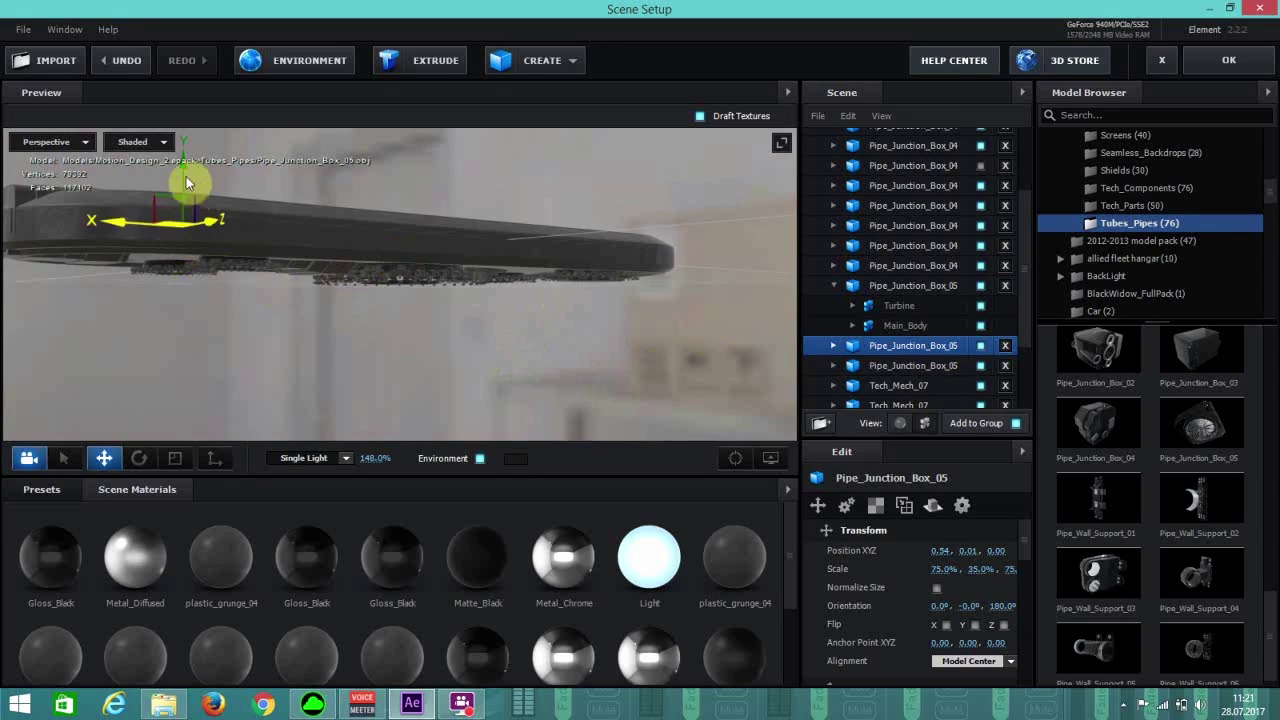
drag(183, 164, 184, 194)
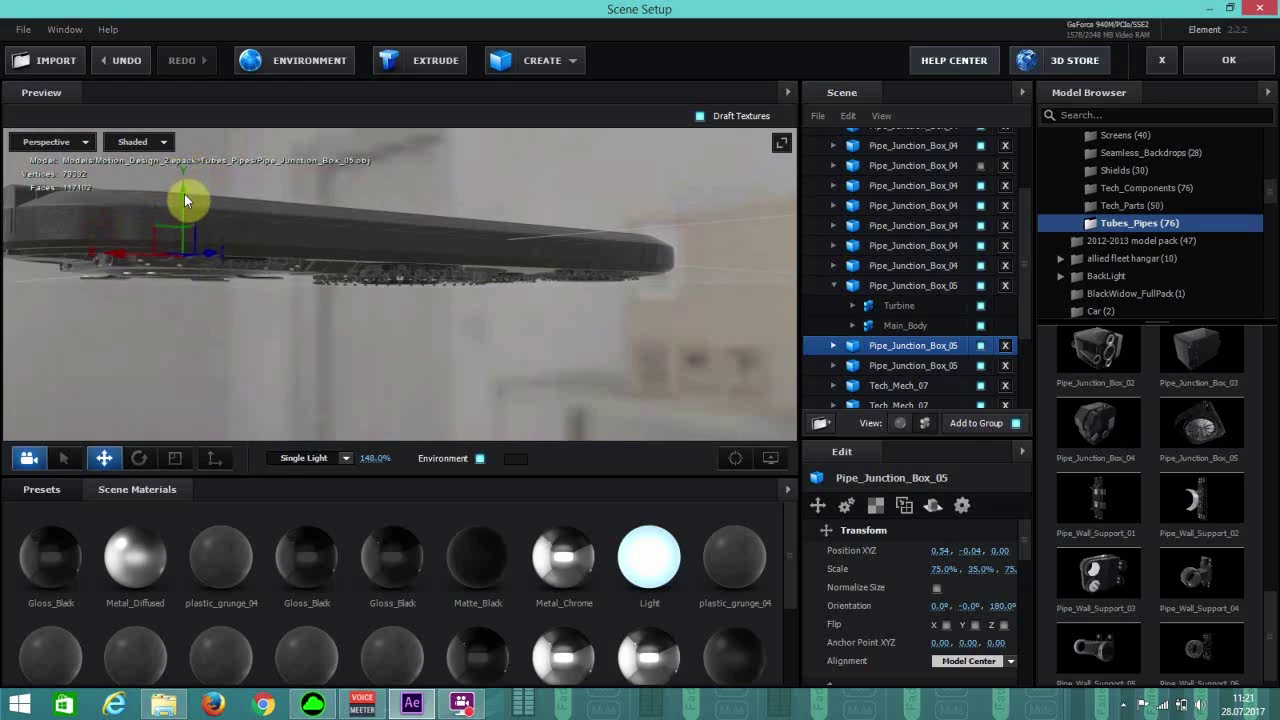
Lower the Pipe_Junction_Box_05 copy below the plate to Y -0.09 and enlarge the preview to inspect its underside.
drag(371, 303, 253, 285)
drag(178, 206, 203, 229)
drag(297, 340, 640, 600)
click(770, 458)
drag(797, 352, 918, 345)
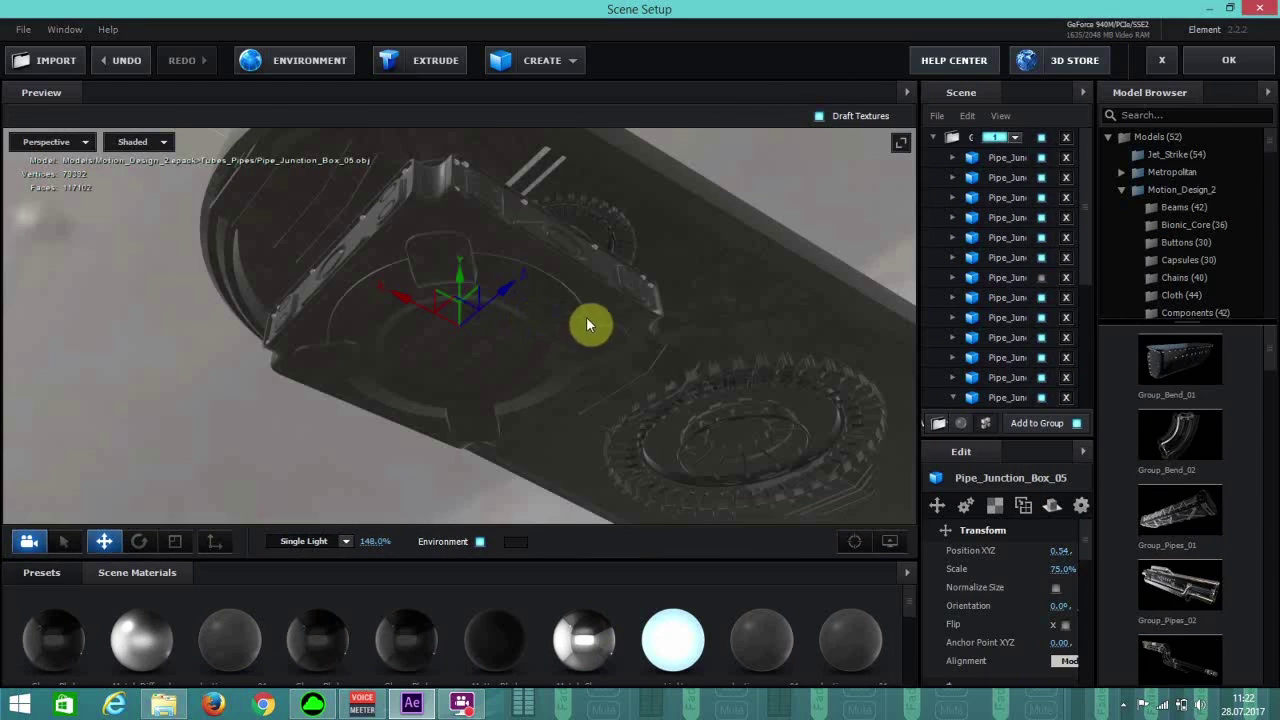
drag(543, 380, 535, 333)
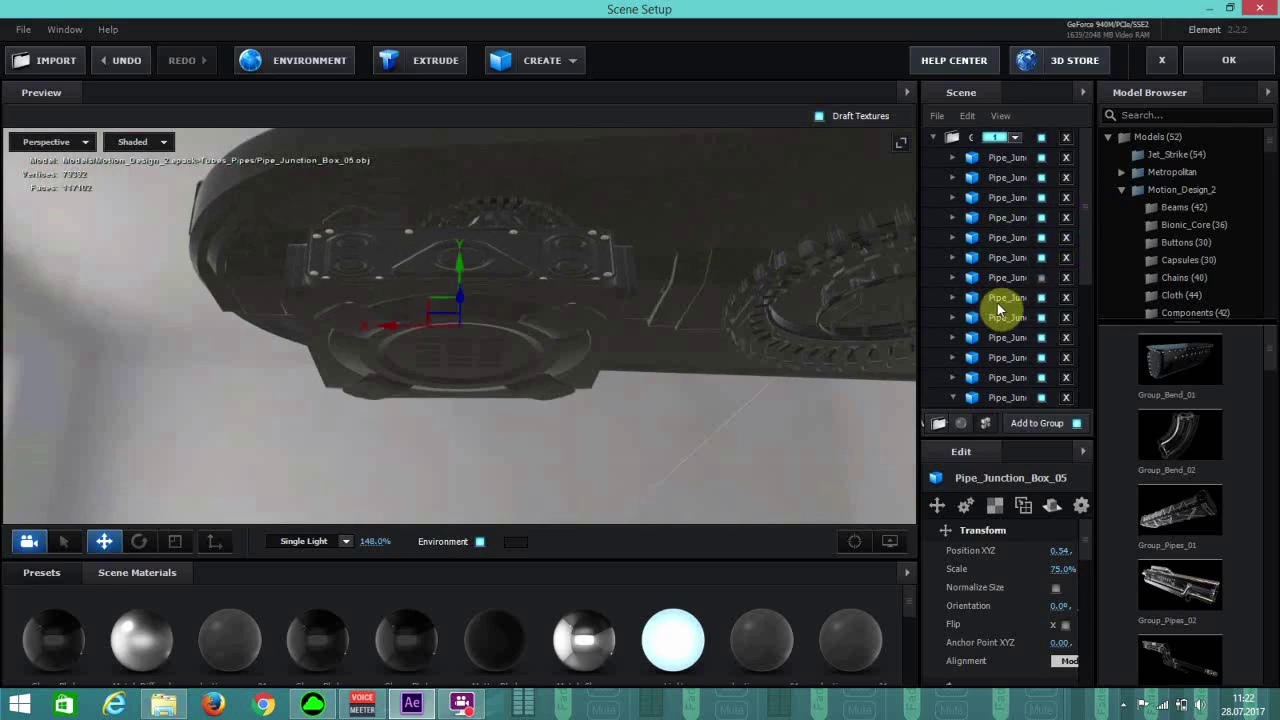
Widen the scene list and hide the Main_Body of the Pipe_Junction_Box_05 copy, leaving only its Turbine shown.
scroll(1015, 297, down, 3)
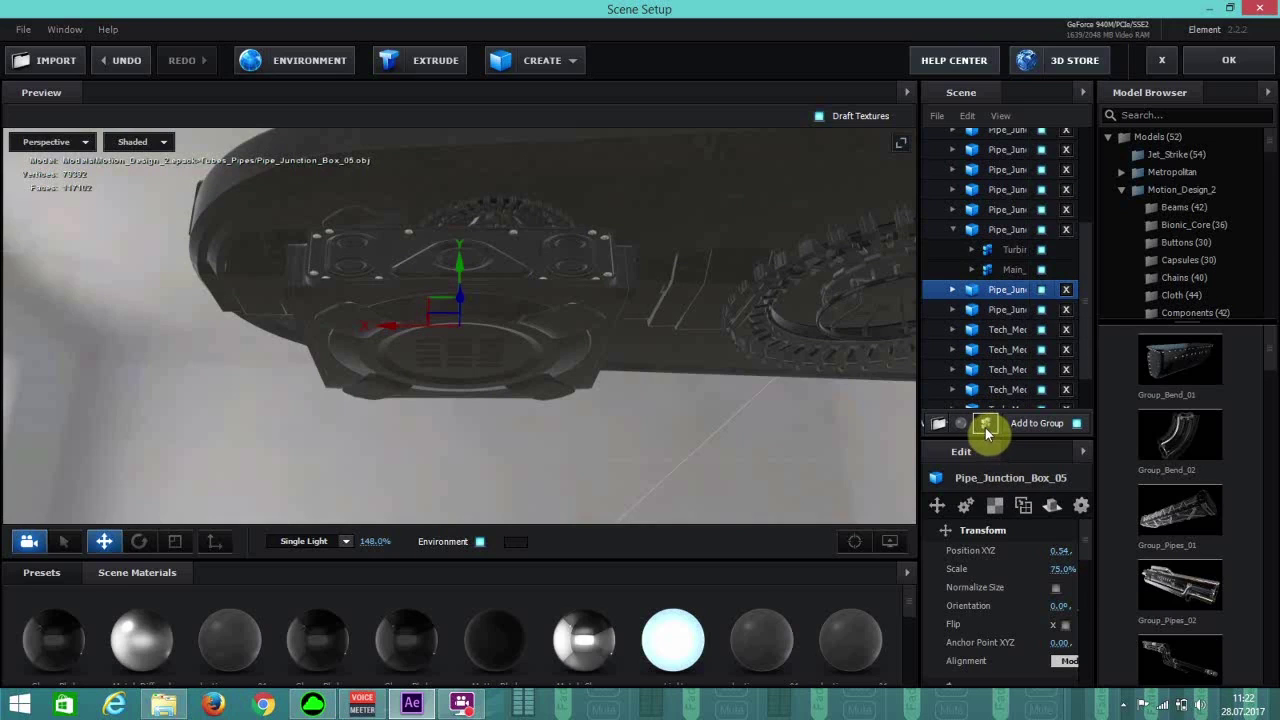
click(953, 289)
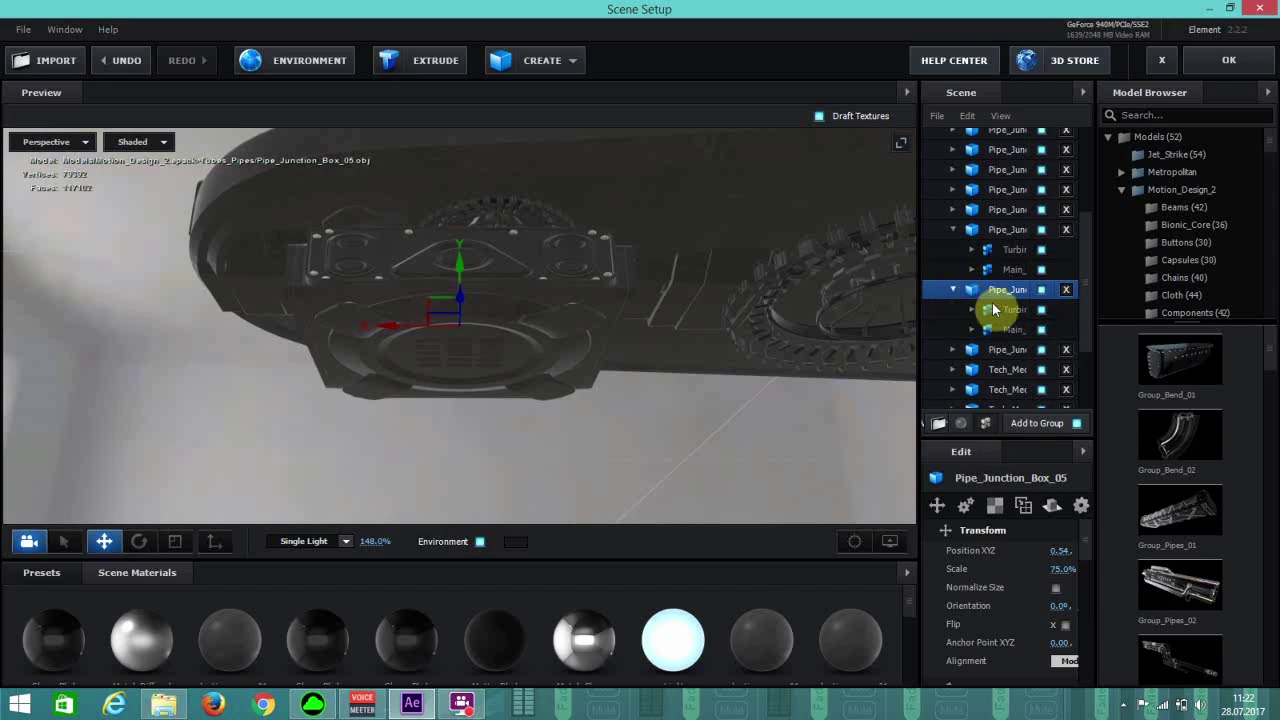
drag(919, 332, 775, 335)
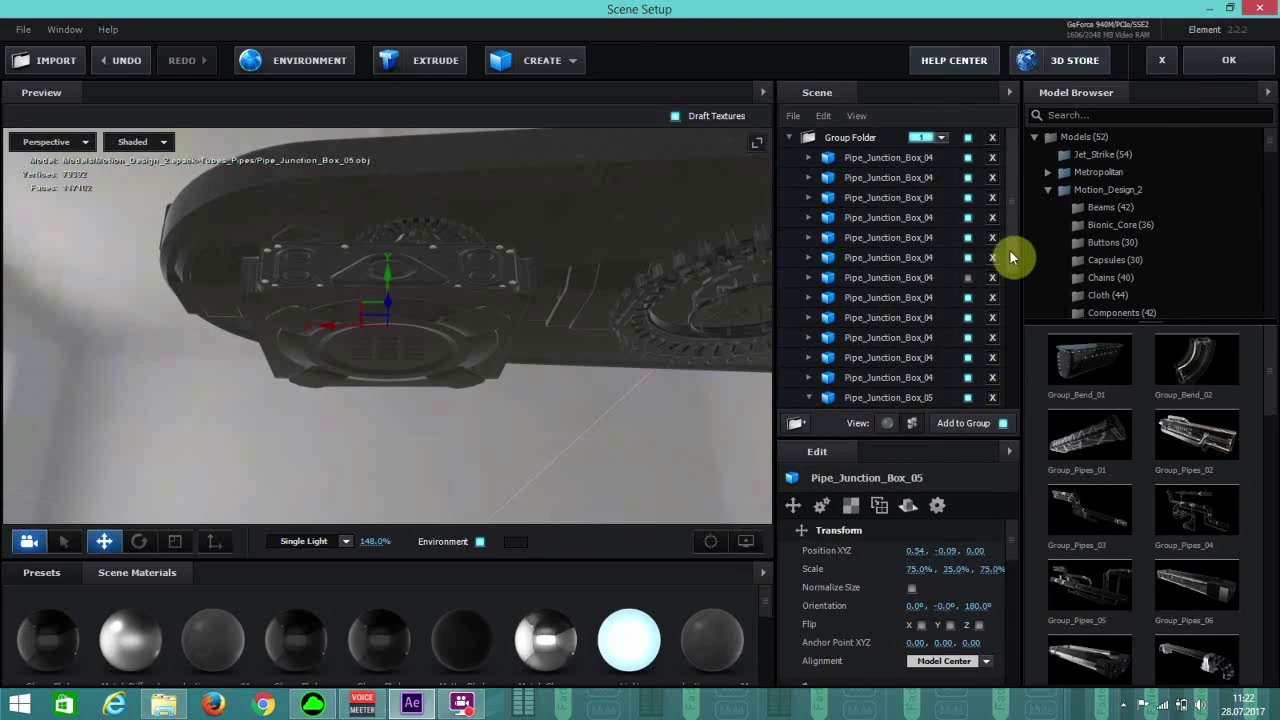
scroll(1009, 258, down, 3)
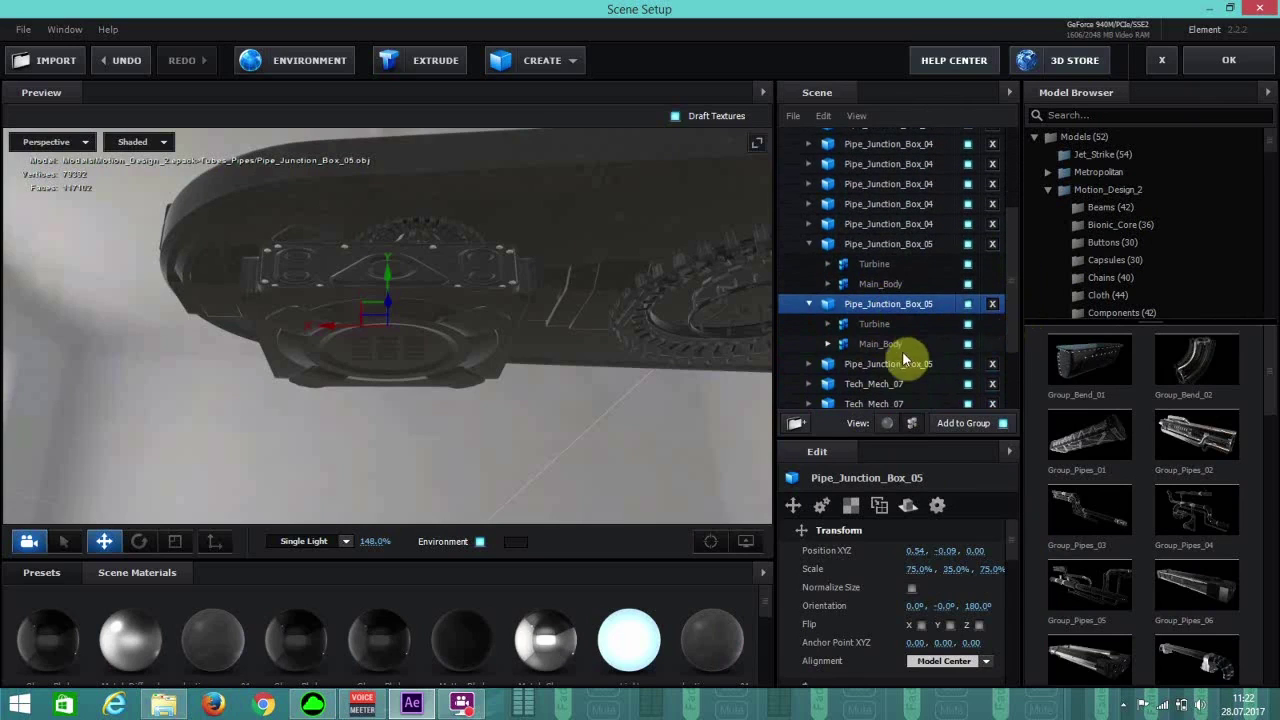
click(968, 344)
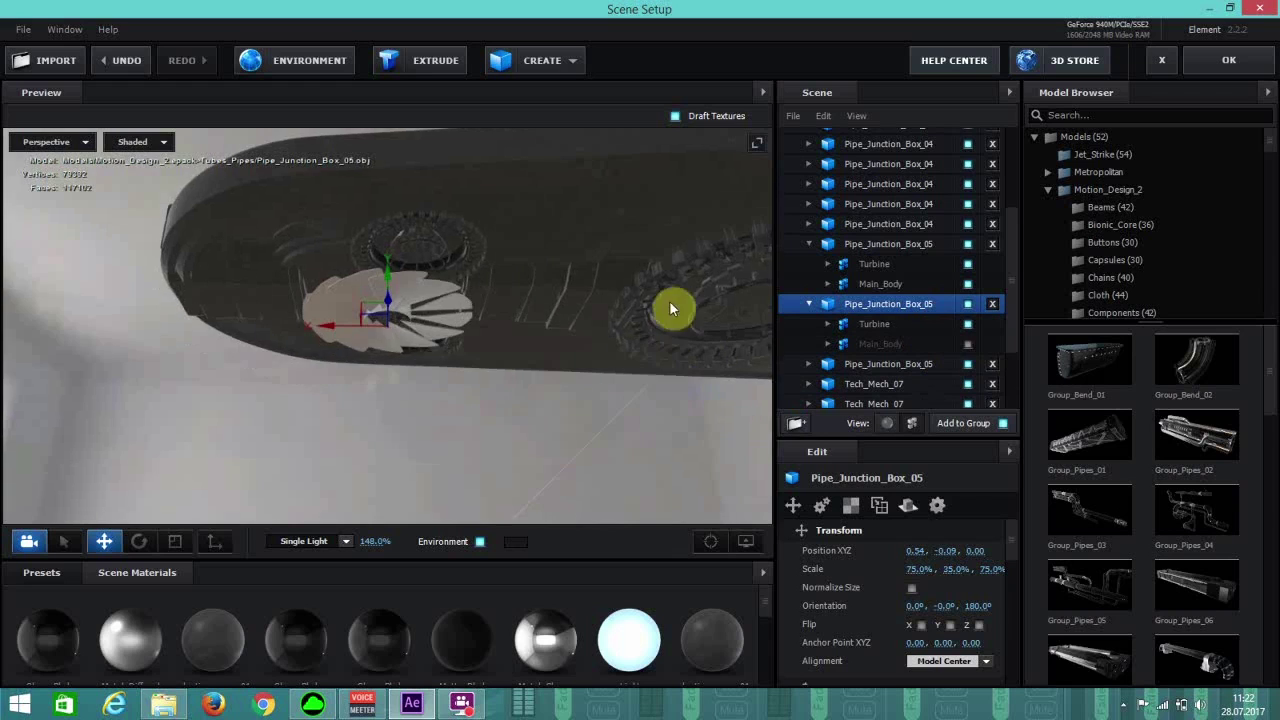
Move the turbine copy to Z 0.16 toward one of the small gears and scale it proportionally to 39%.
drag(671, 309, 675, 180)
drag(557, 406, 178, 438)
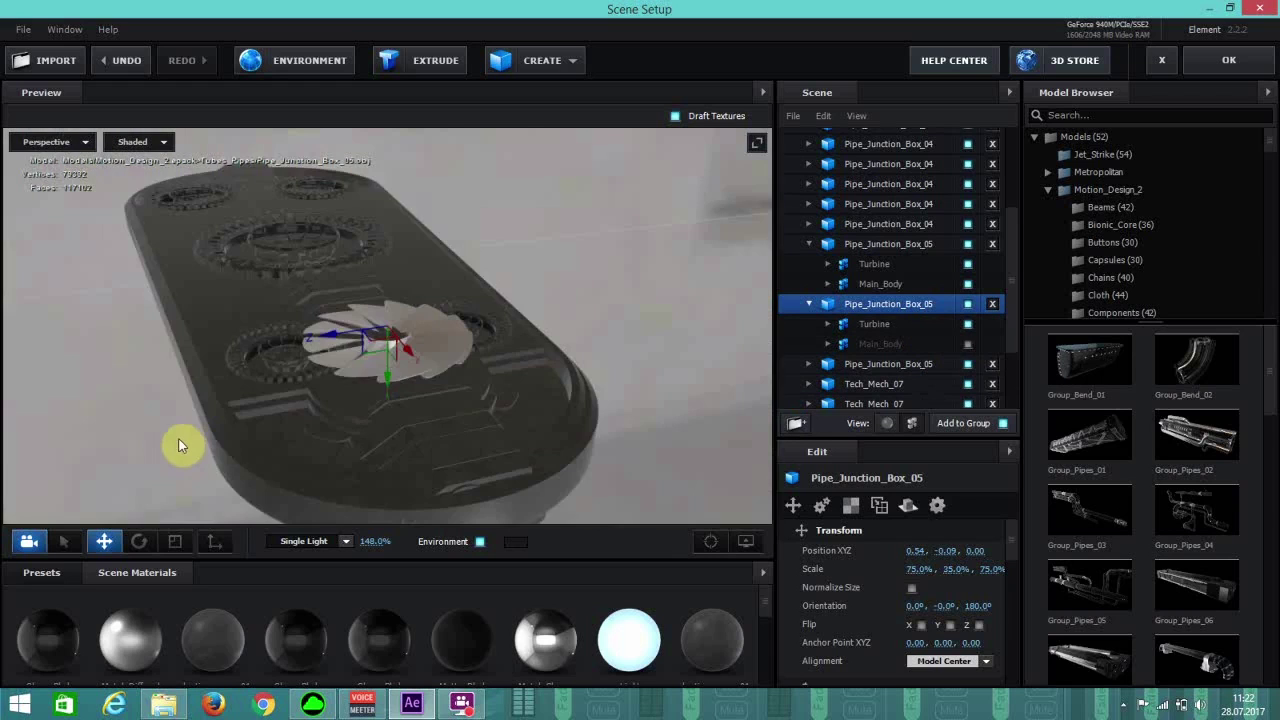
drag(258, 425, 310, 407)
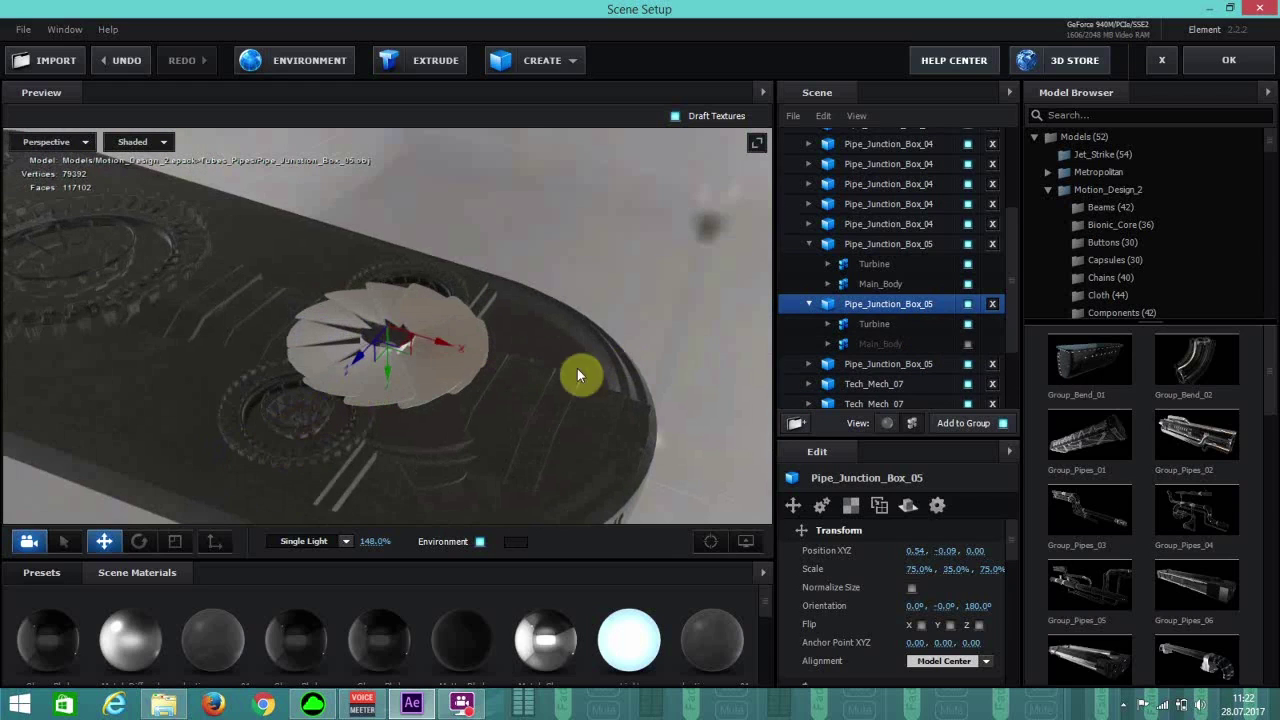
drag(552, 399, 486, 427)
drag(397, 425, 383, 623)
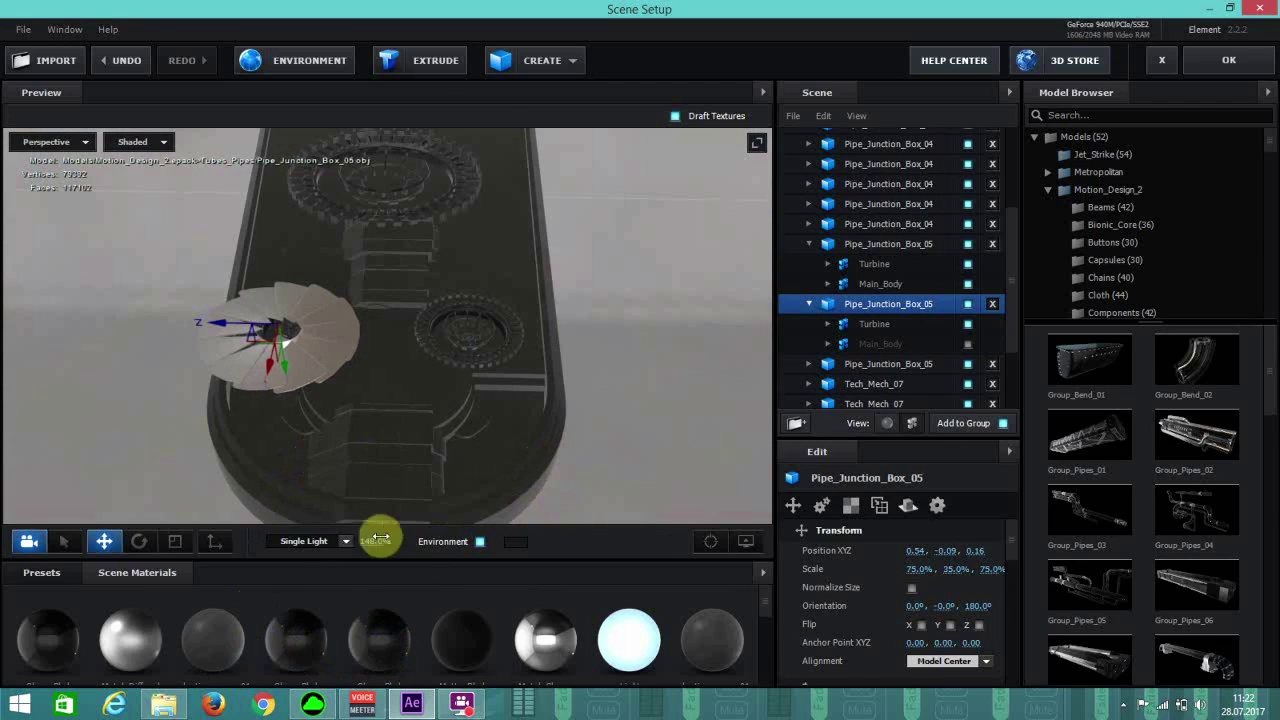
drag(918, 568, 719, 544)
click(711, 541)
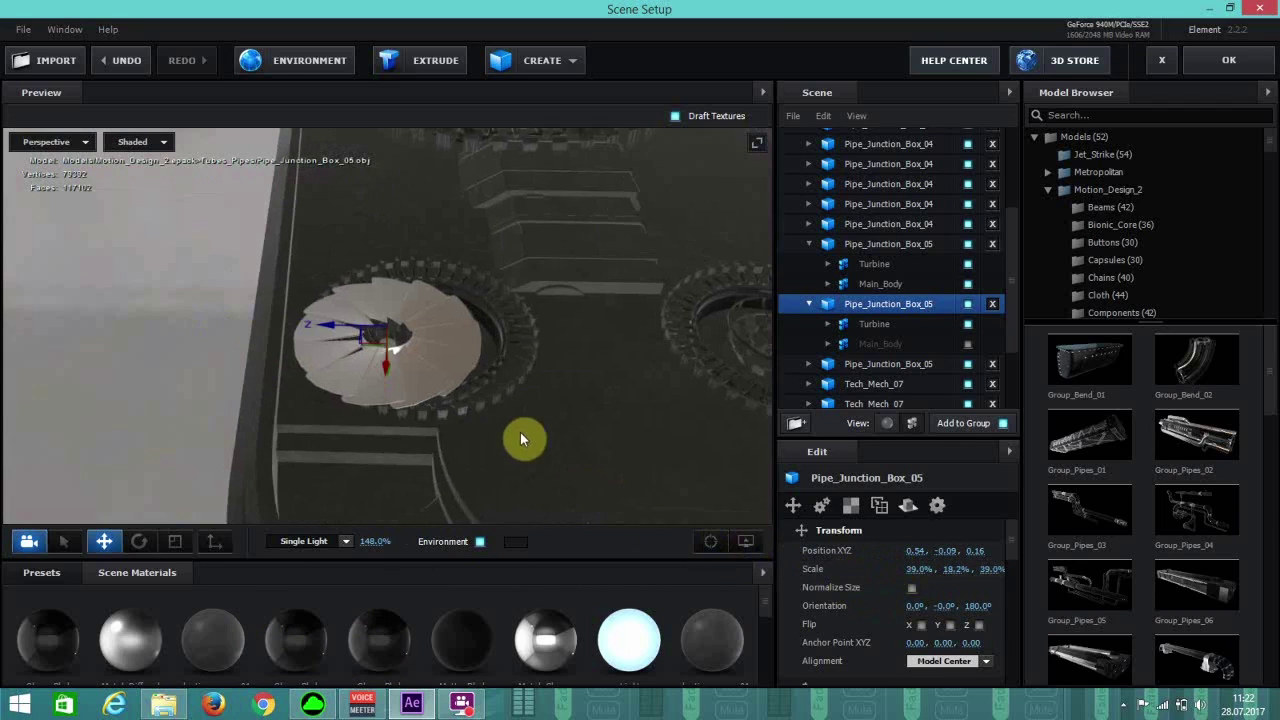
Try a 90° X orientation on the turbine copy, set it to 180°, and seat it inside the gear at X 0.50, Y -0.06.
drag(342, 440, 432, 449)
click(915, 606)
text(70)
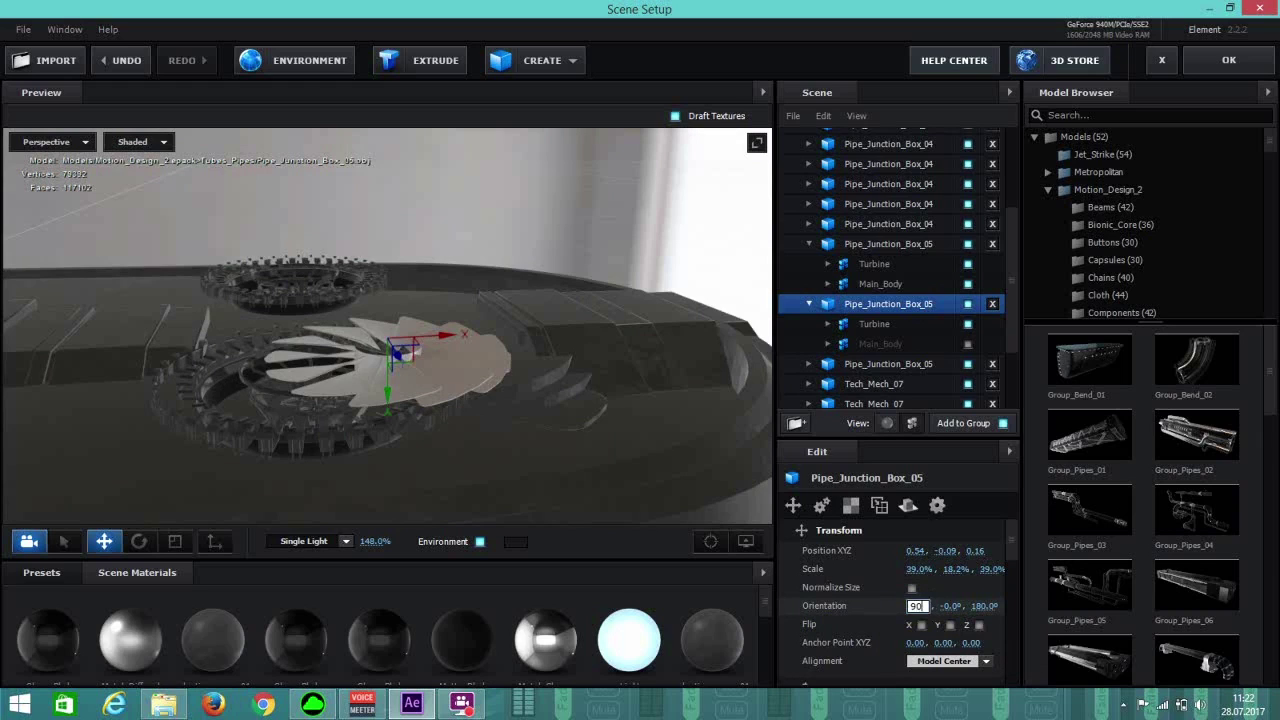
key(Return)
click(908, 603)
text(18)
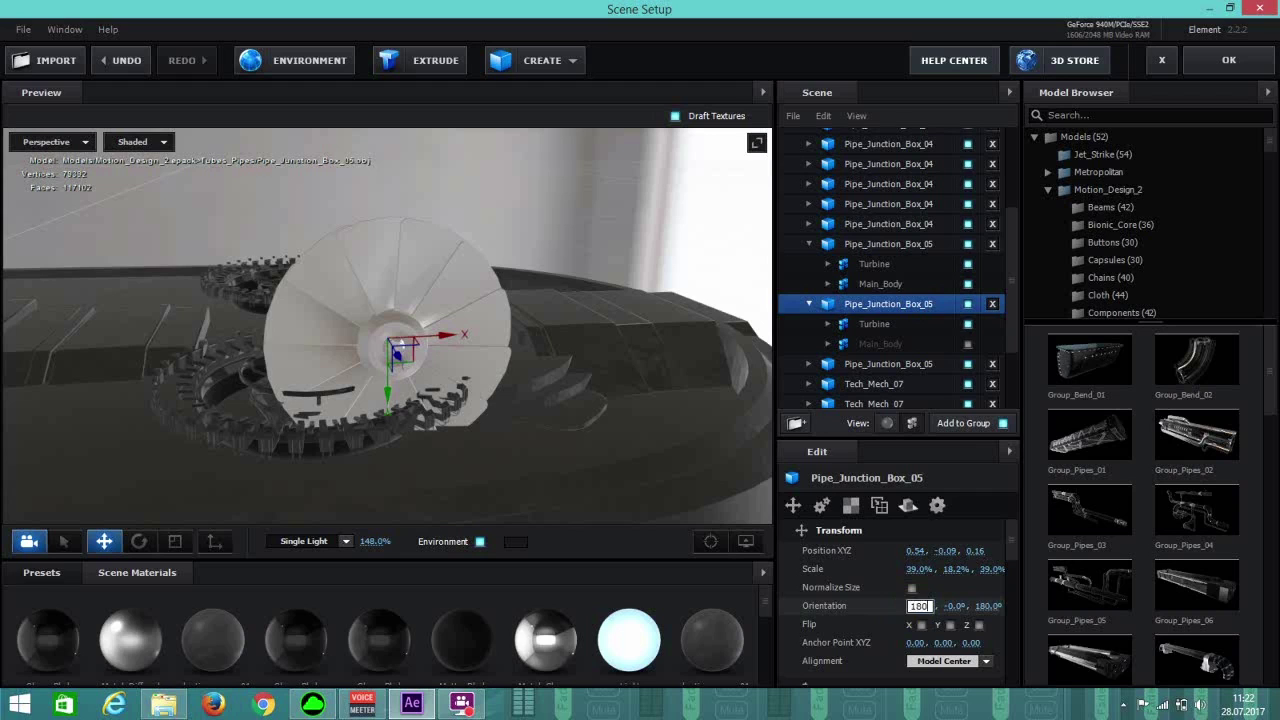
text(0)
key(Return)
drag(499, 497, 318, 456)
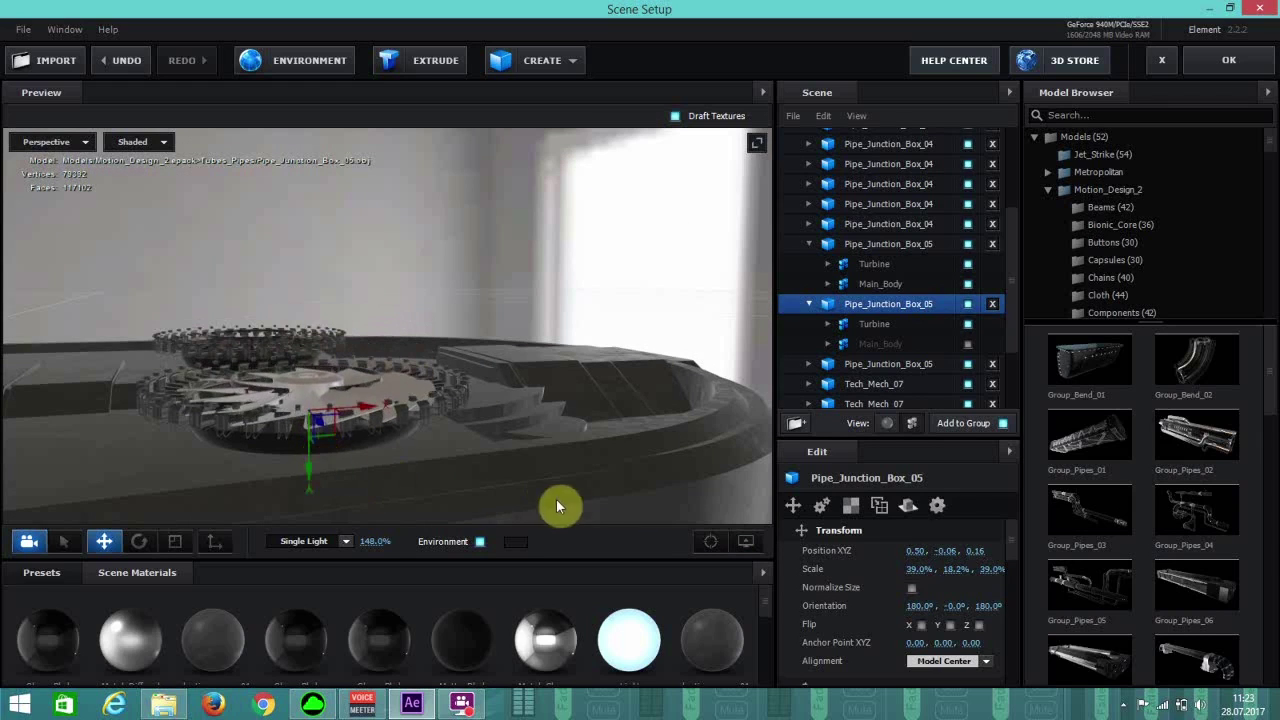
click(709, 538)
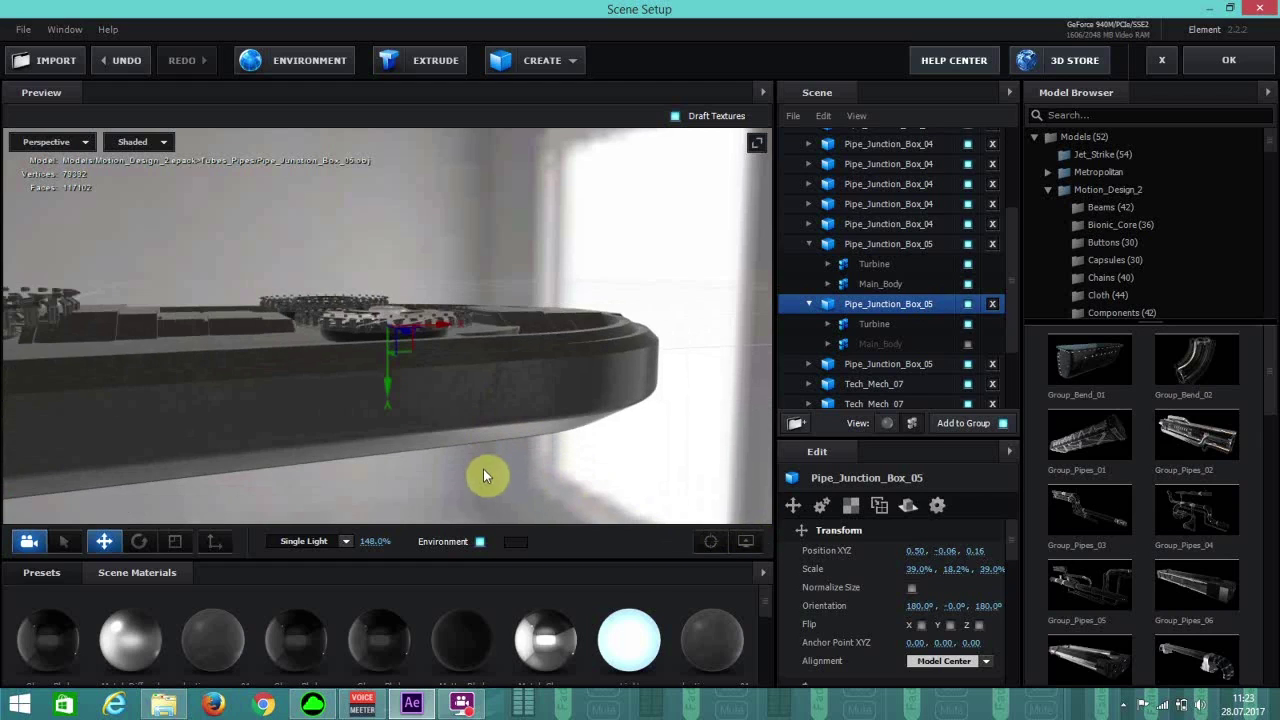
Scale the turbine copy proportionally to 40% and shift it to Z 0.13 inside the small gear.
drag(465, 493, 411, 386)
click(918, 568)
text(40)
key(Return)
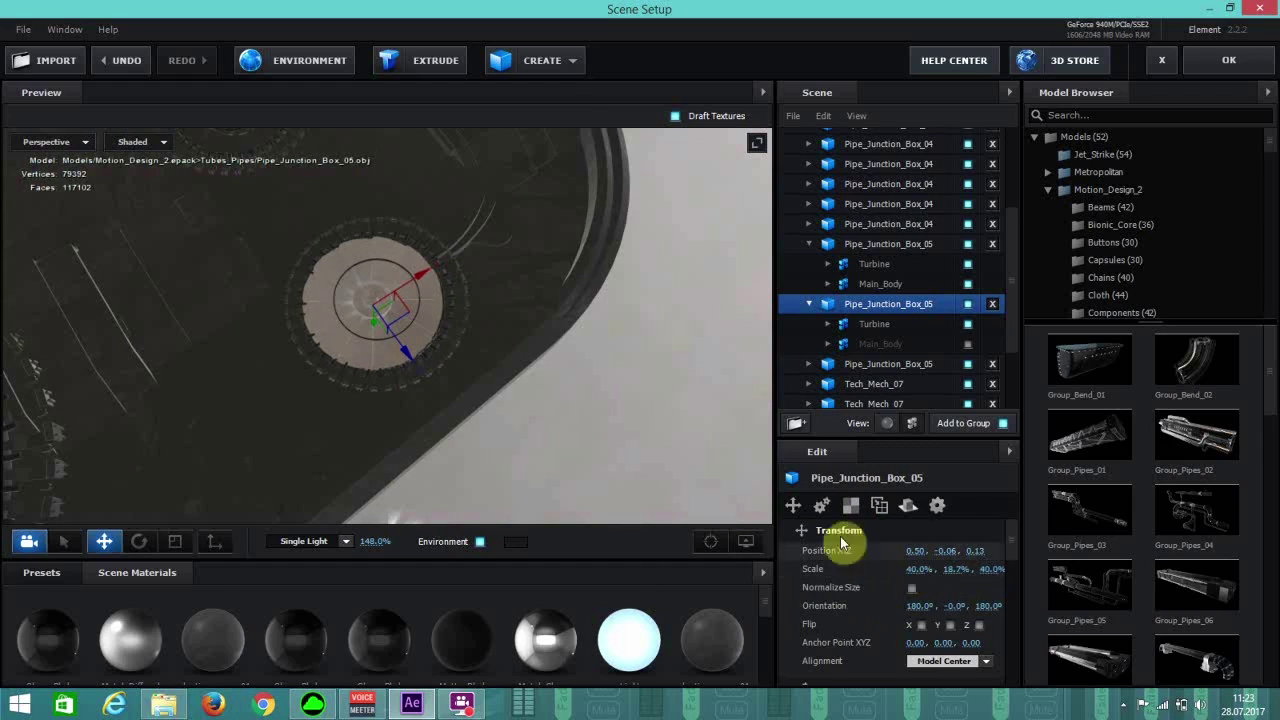
drag(445, 347, 412, 366)
drag(560, 445, 385, 386)
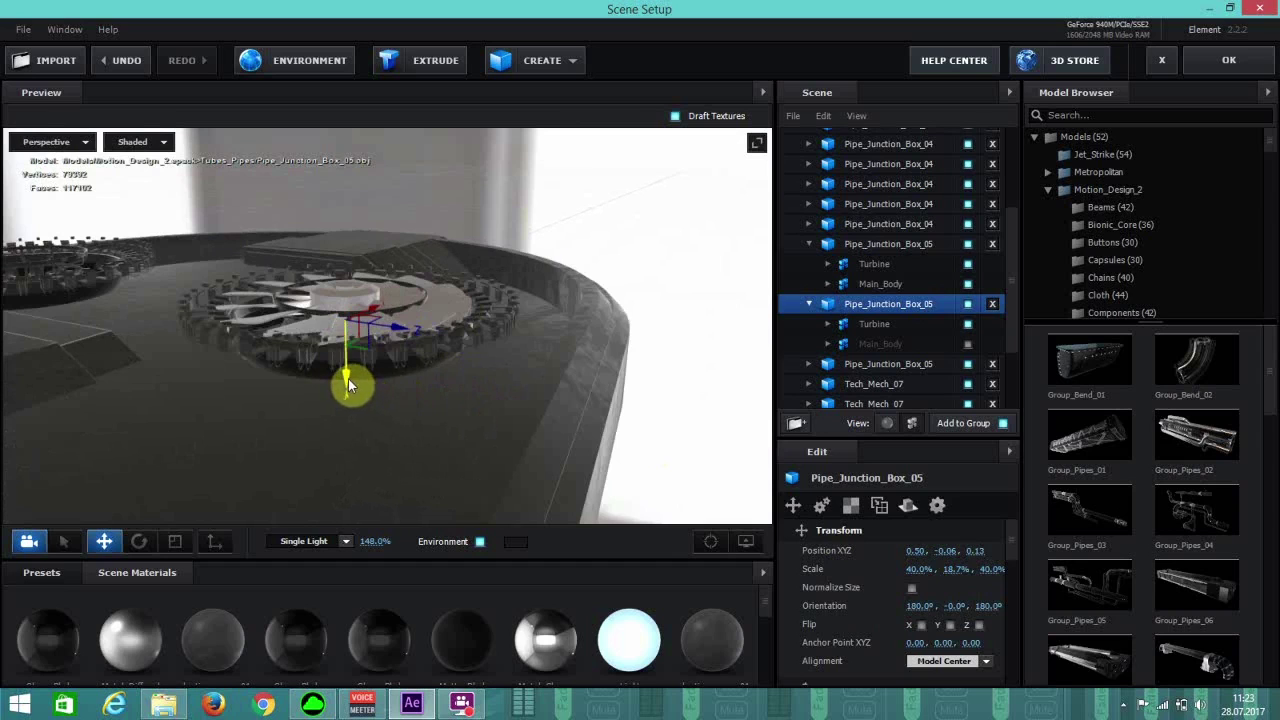
Reposition the turbine copy within the gear to X 0.51, Y -0.04.
drag(413, 388, 413, 437)
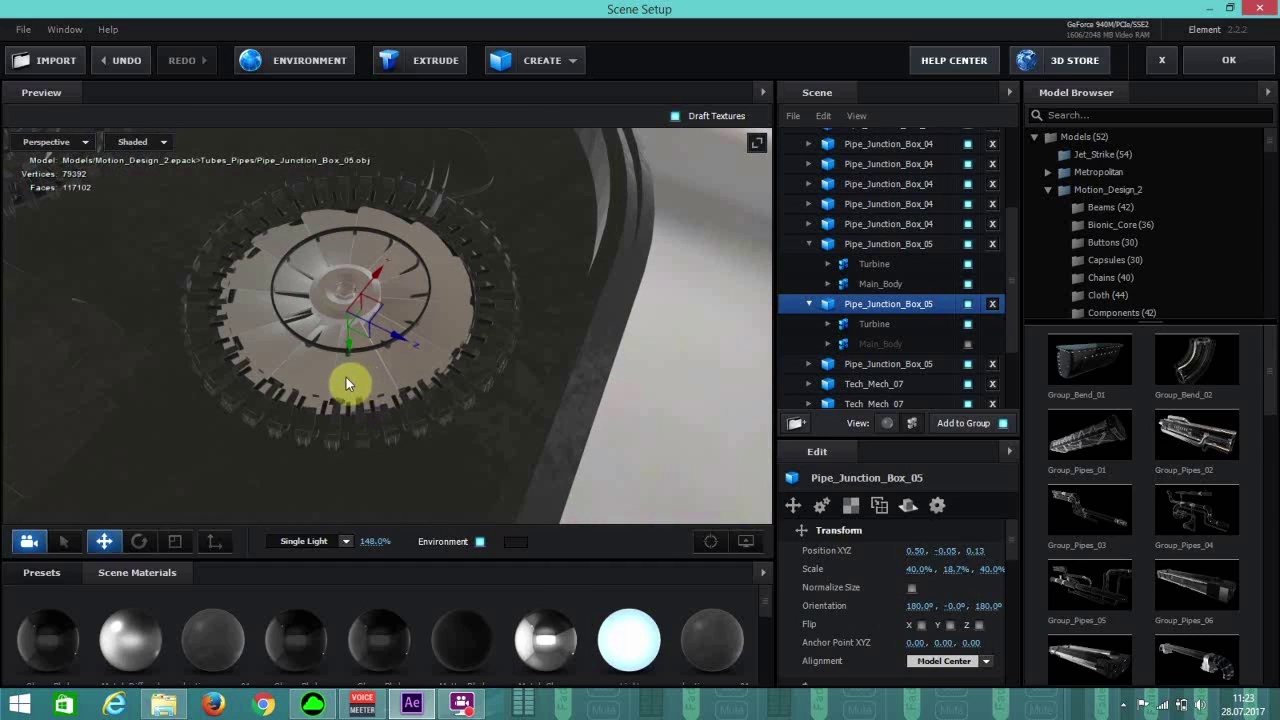
drag(346, 348, 355, 357)
drag(357, 360, 359, 365)
drag(376, 289, 409, 327)
mouse_move(386, 271)
mouse_down()
mouse_move(387, 259)
mouse_move(375, 267)
mouse_up()
scroll(436, 437, up, 1)
drag(435, 436, 385, 376)
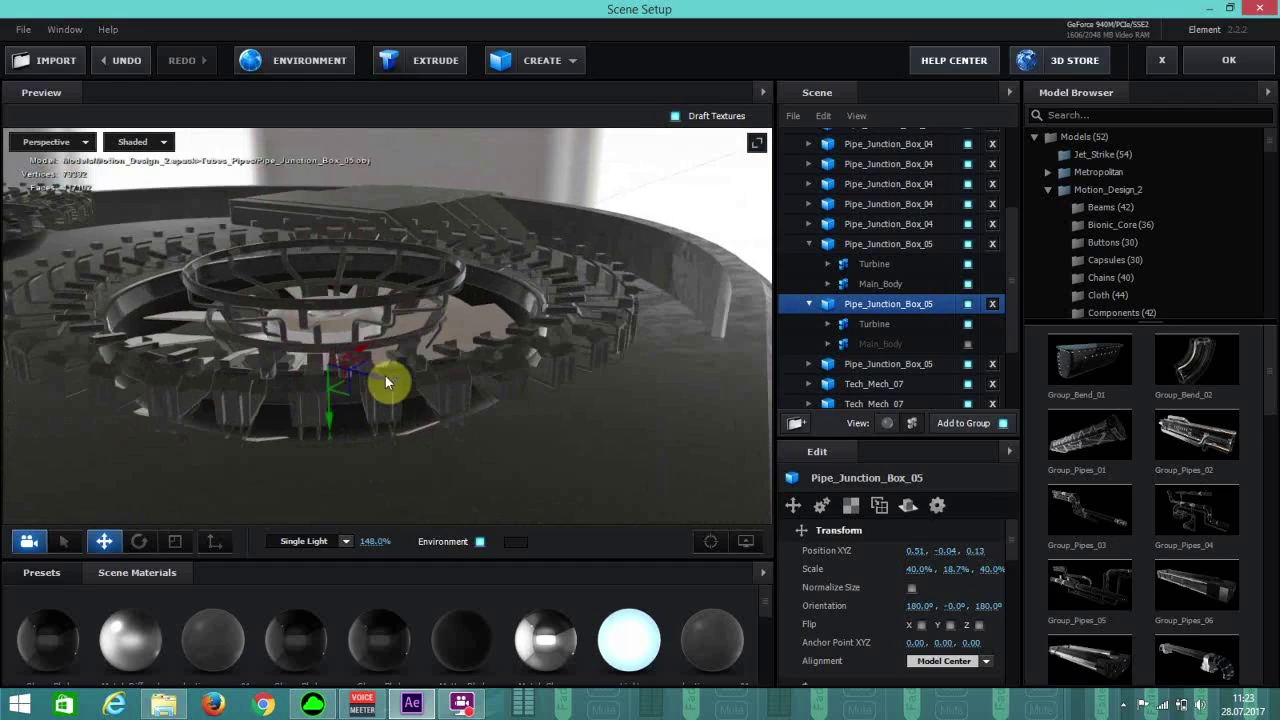
Expand the Tech_Mech_07 gear around the turbine, test the visibility of its cen, box and small parts, and hide its connect part.
drag(438, 276, 417, 315)
click(808, 244)
scroll(846, 277, down, 2)
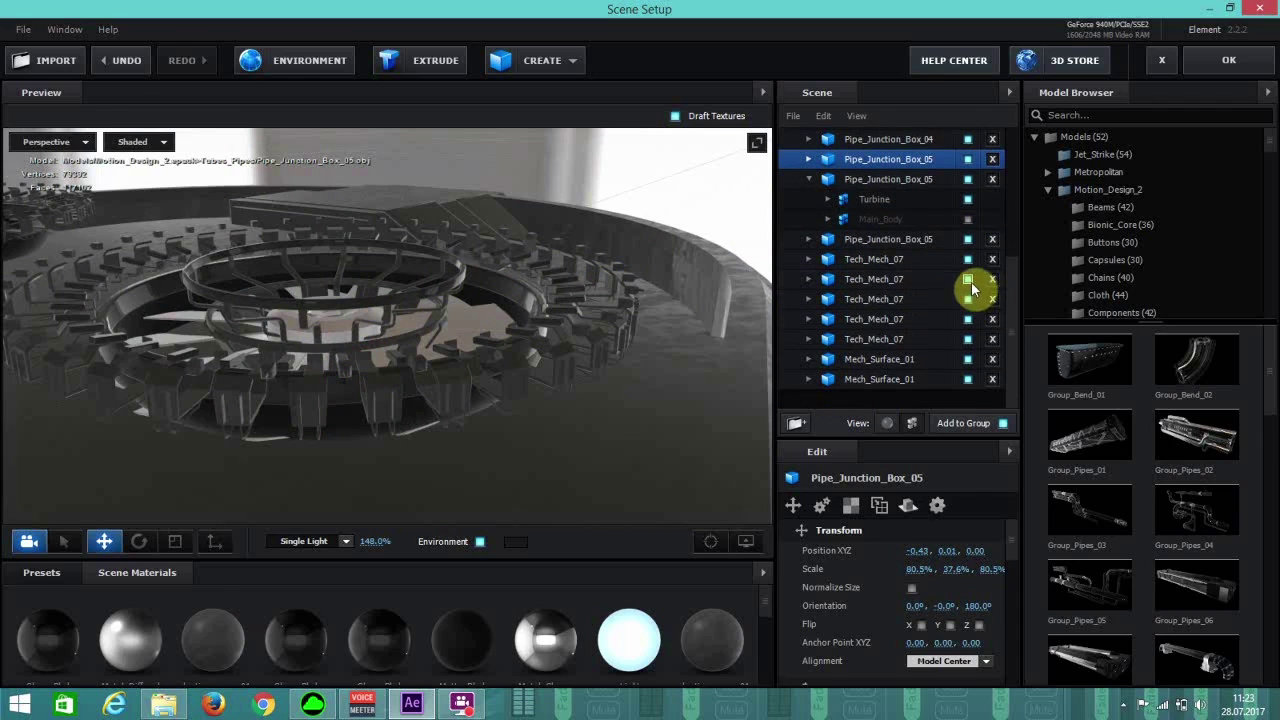
click(900, 284)
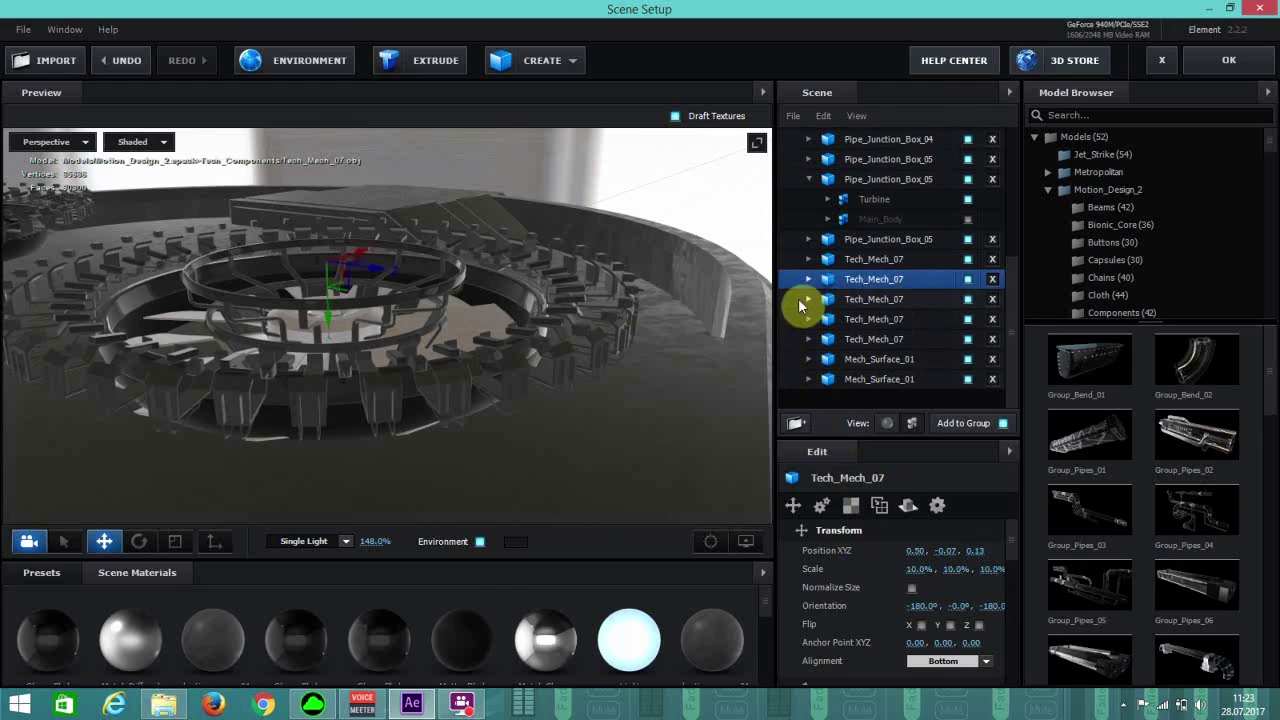
click(809, 280)
click(968, 320)
click(968, 320)
click(968, 340)
click(968, 340)
click(968, 360)
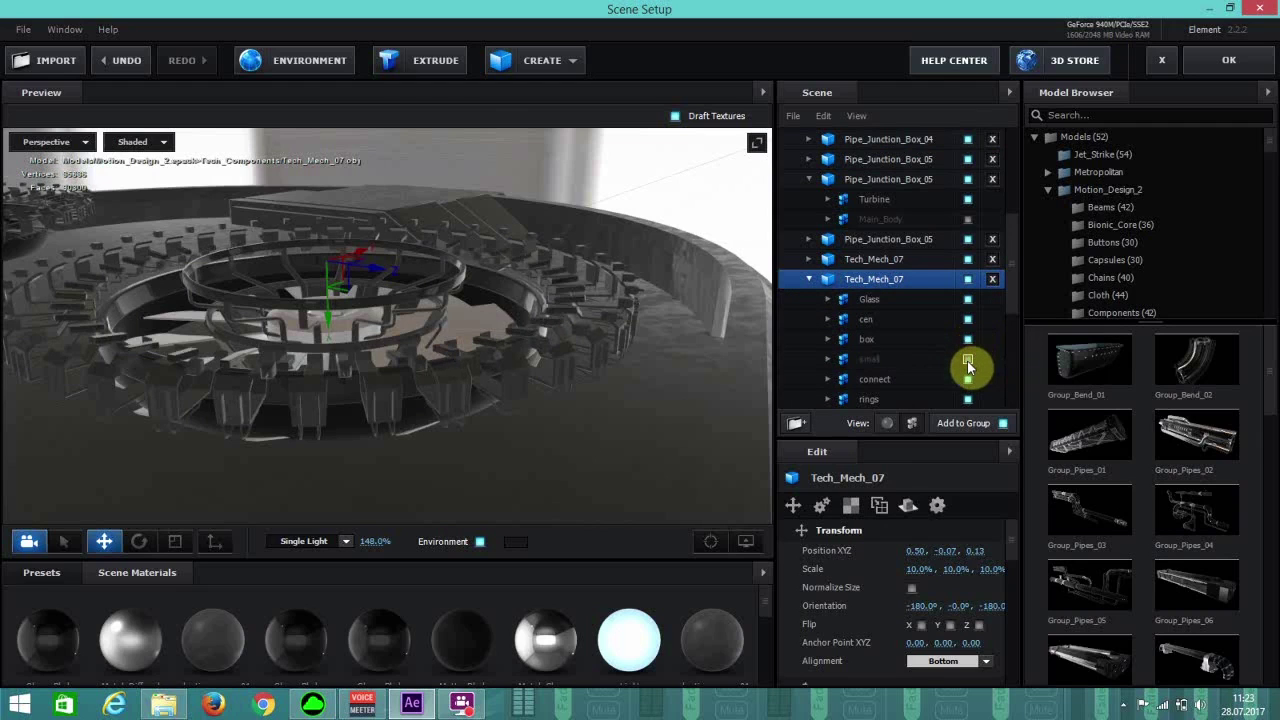
click(968, 380)
click(968, 380)
click(968, 380)
click(966, 397)
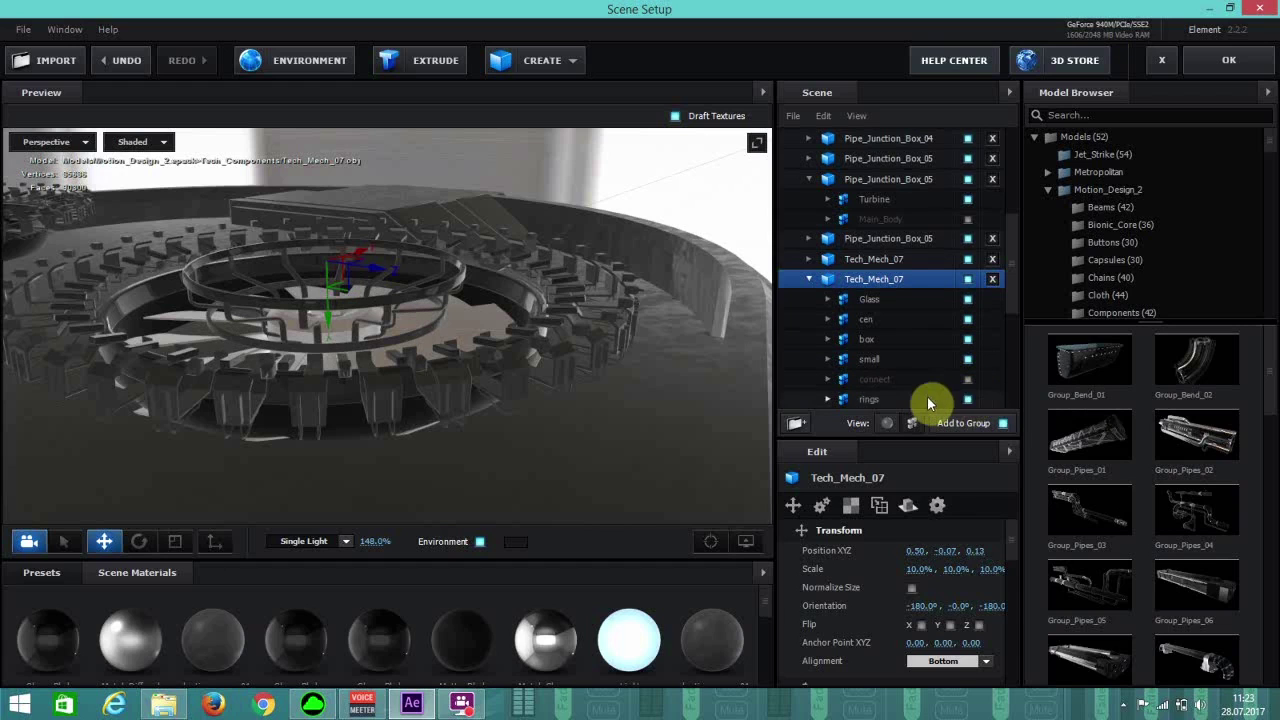
Hide the gear's inner cage above the turbine, including Tube_3 and Tube_2, testing the visibility of the Tube_1 and frame parts.
click(927, 396)
scroll(927, 390, down, 2)
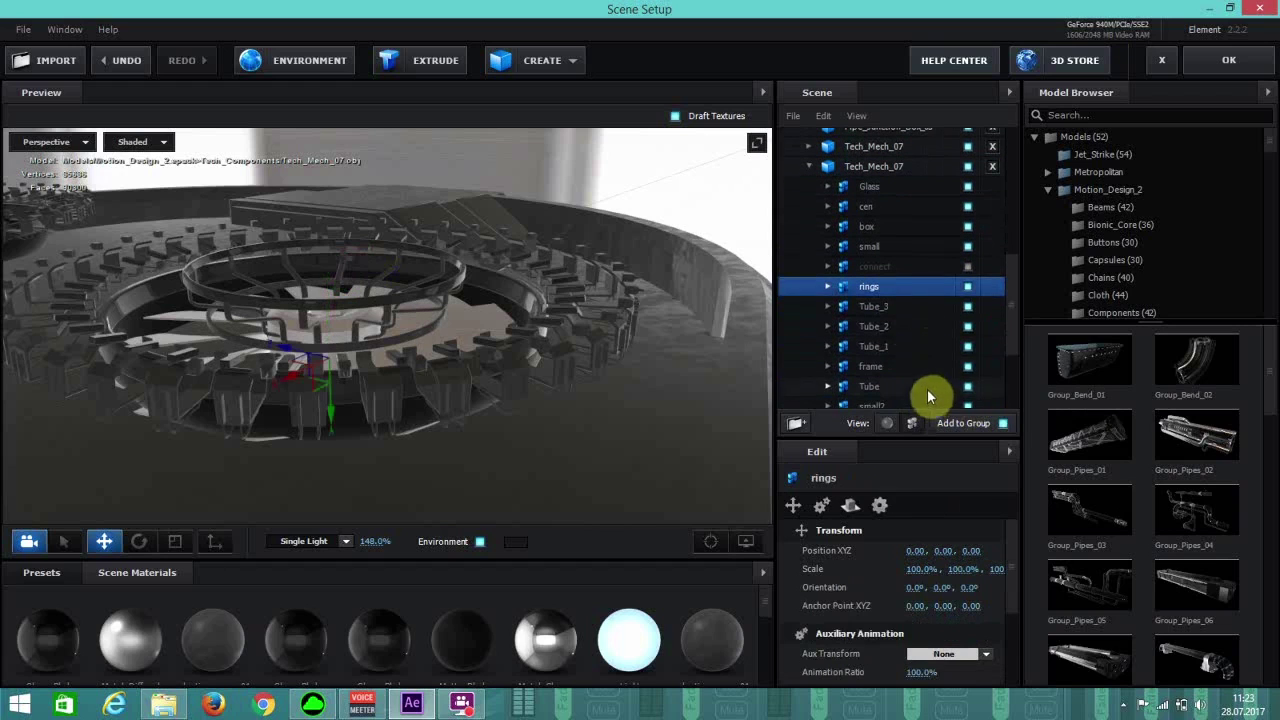
click(967, 306)
click(967, 306)
click(967, 306)
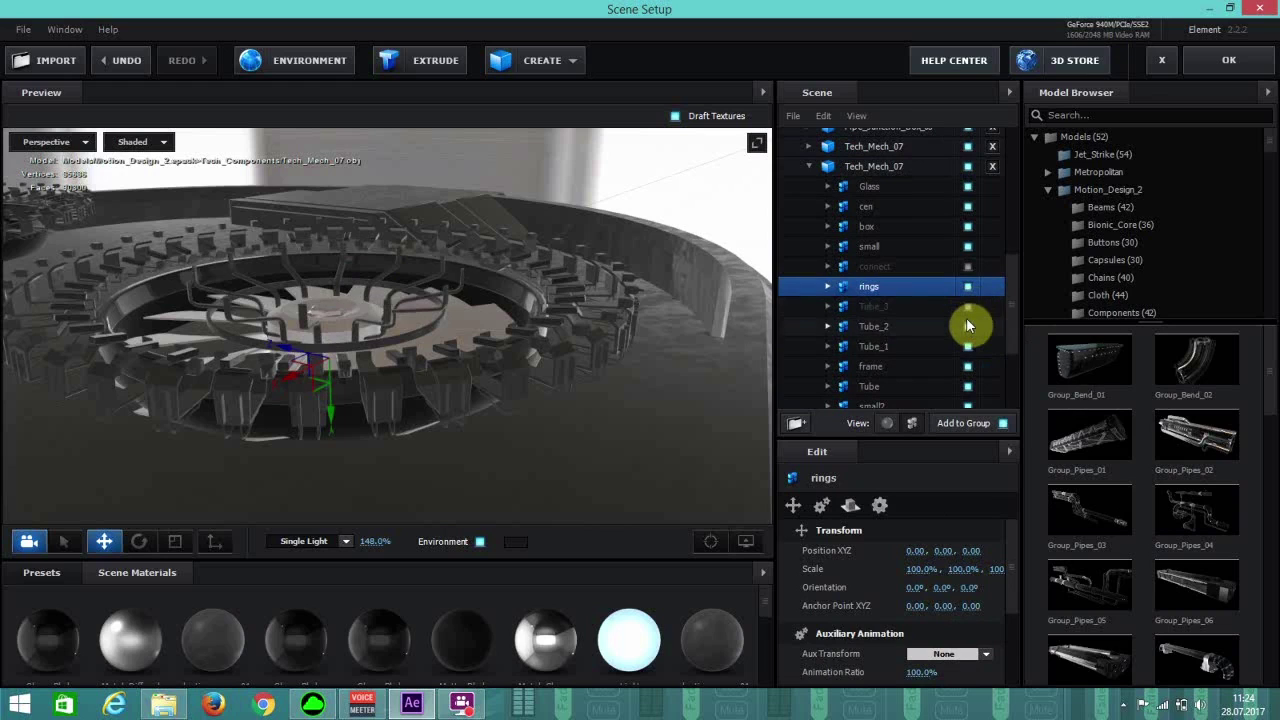
click(968, 326)
click(967, 346)
click(967, 346)
click(967, 366)
click(967, 366)
click(967, 366)
drag(580, 368, 863, 289)
scroll(863, 289, up, 5)
click(875, 160)
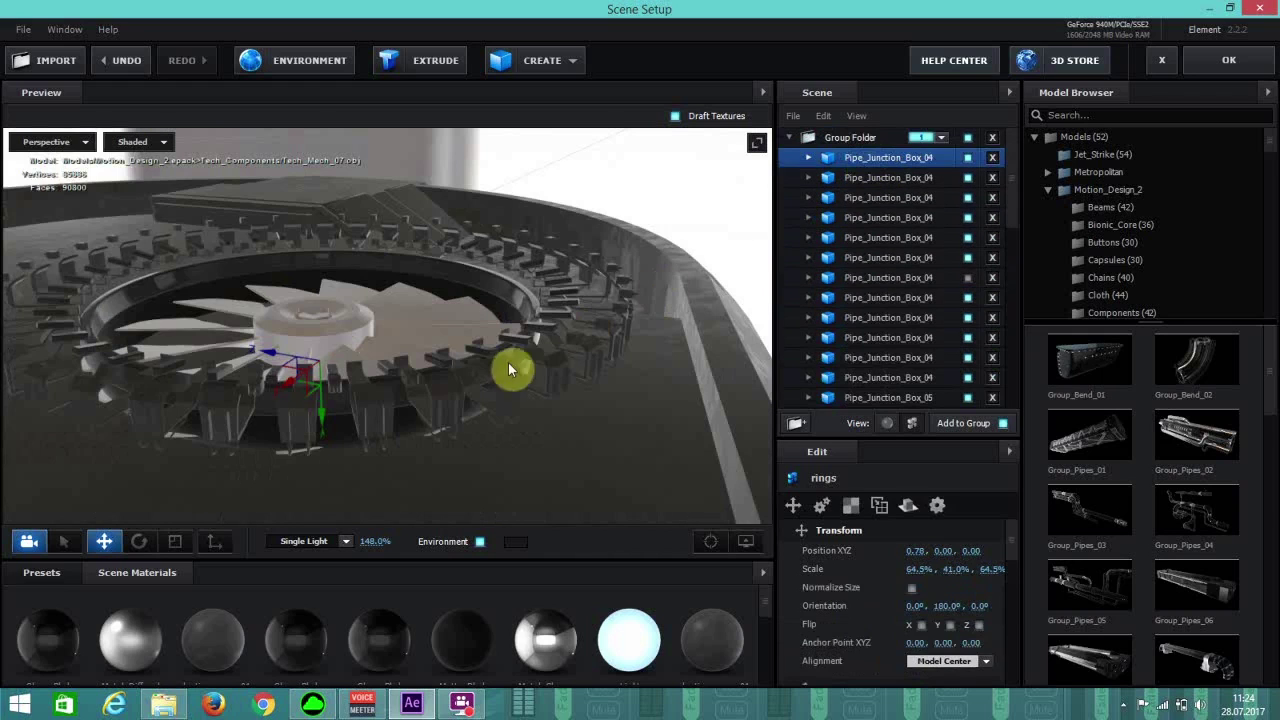
drag(354, 303, 354, 303)
key(ctrl+z)
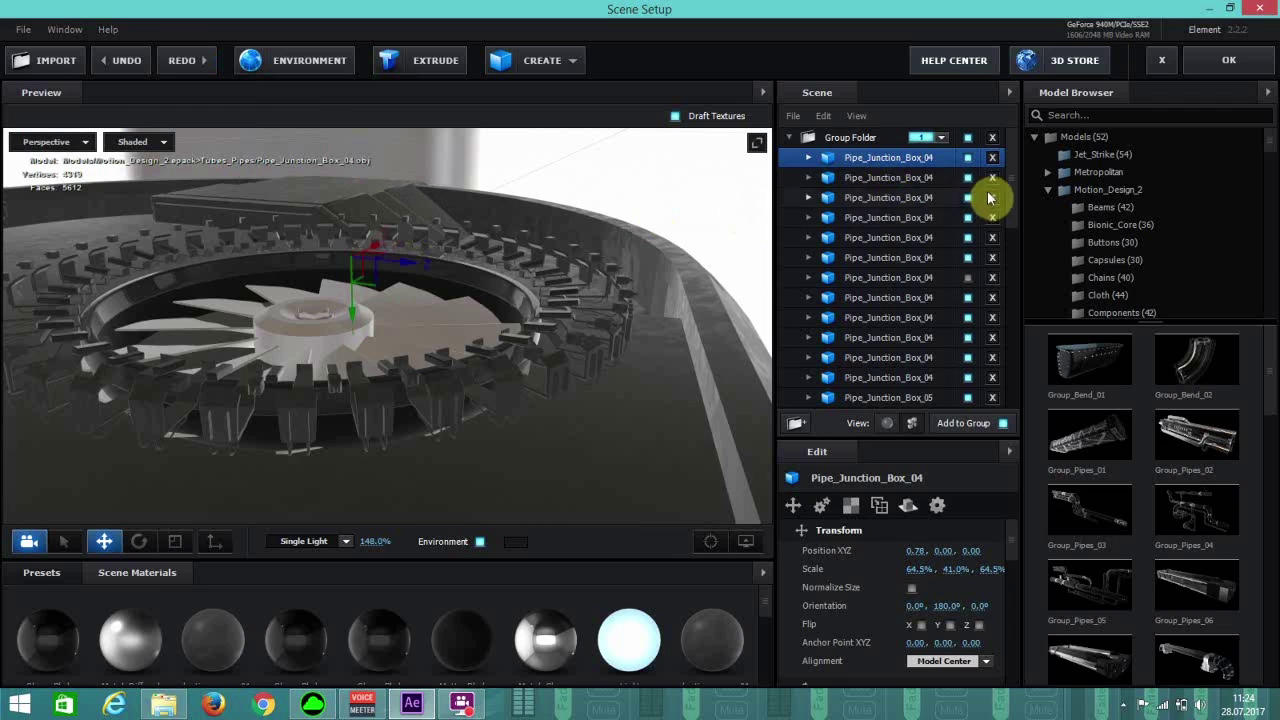
Reselect the turbine copy, move it to Y -0.03, apply the scene and view the composition at 200%.
scroll(910, 327, down, 3)
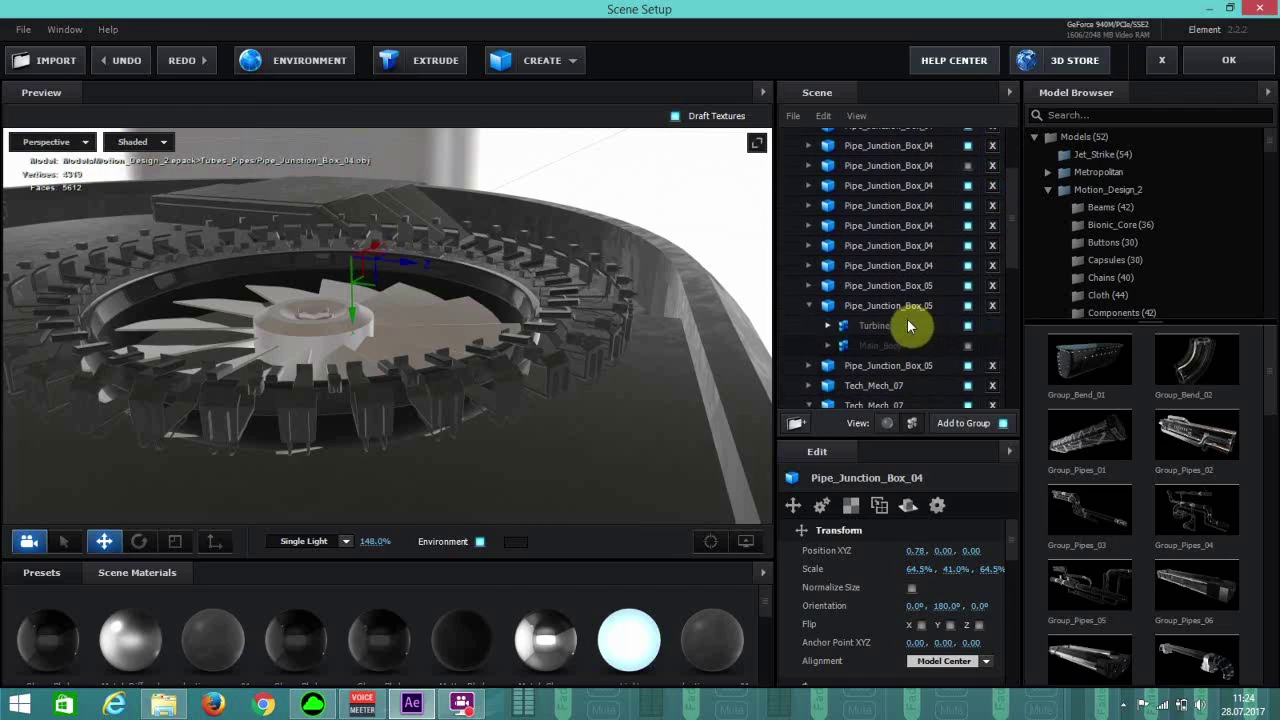
click(908, 326)
click(897, 308)
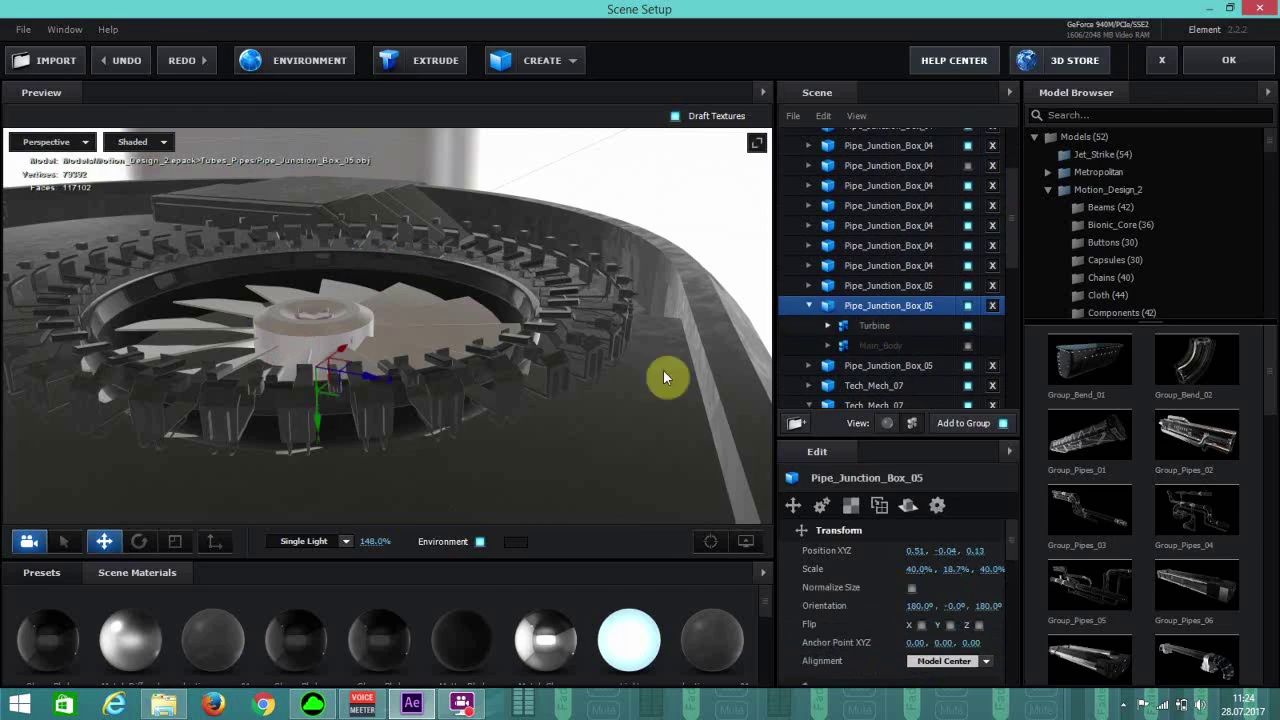
drag(318, 430, 284, 418)
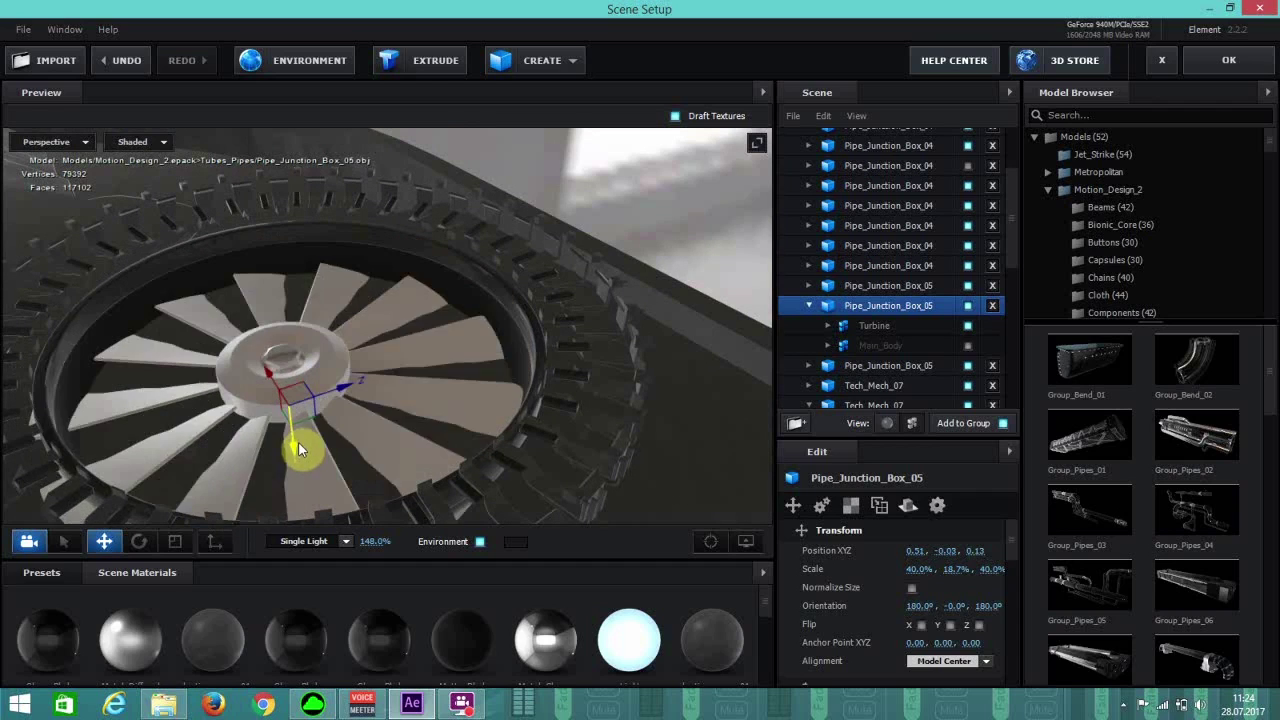
drag(298, 445, 1266, 149)
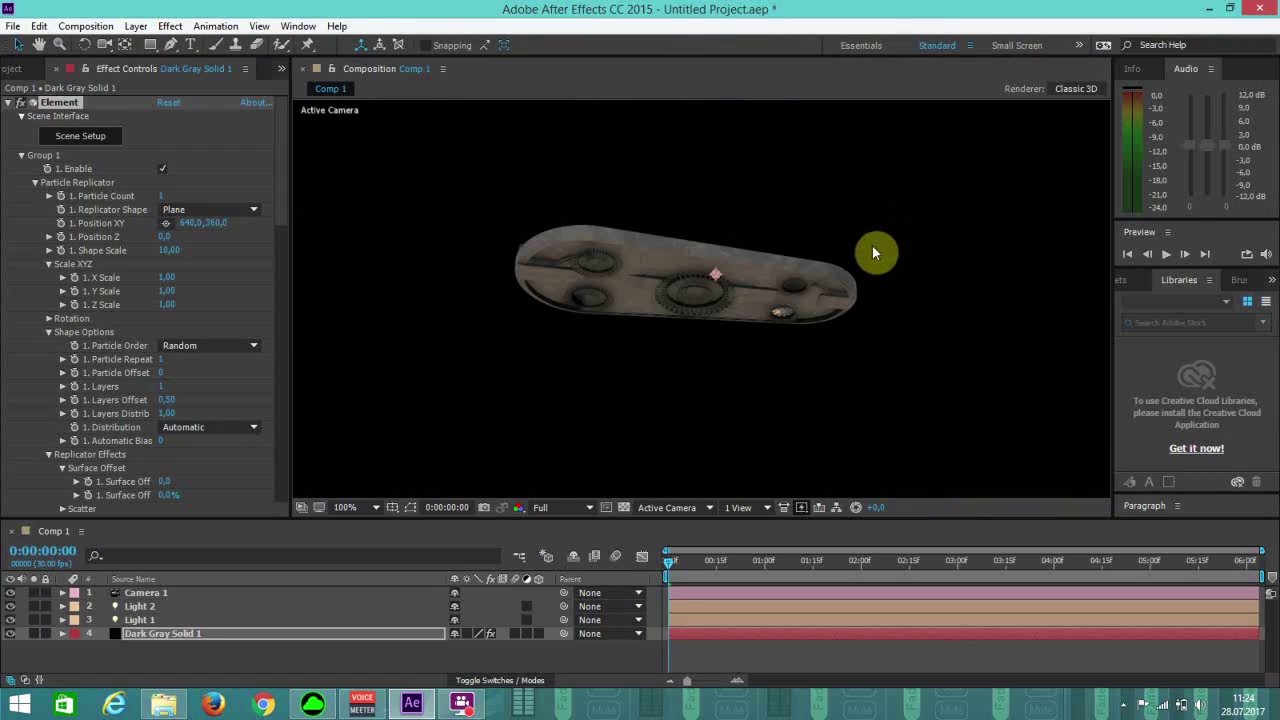
key(period)
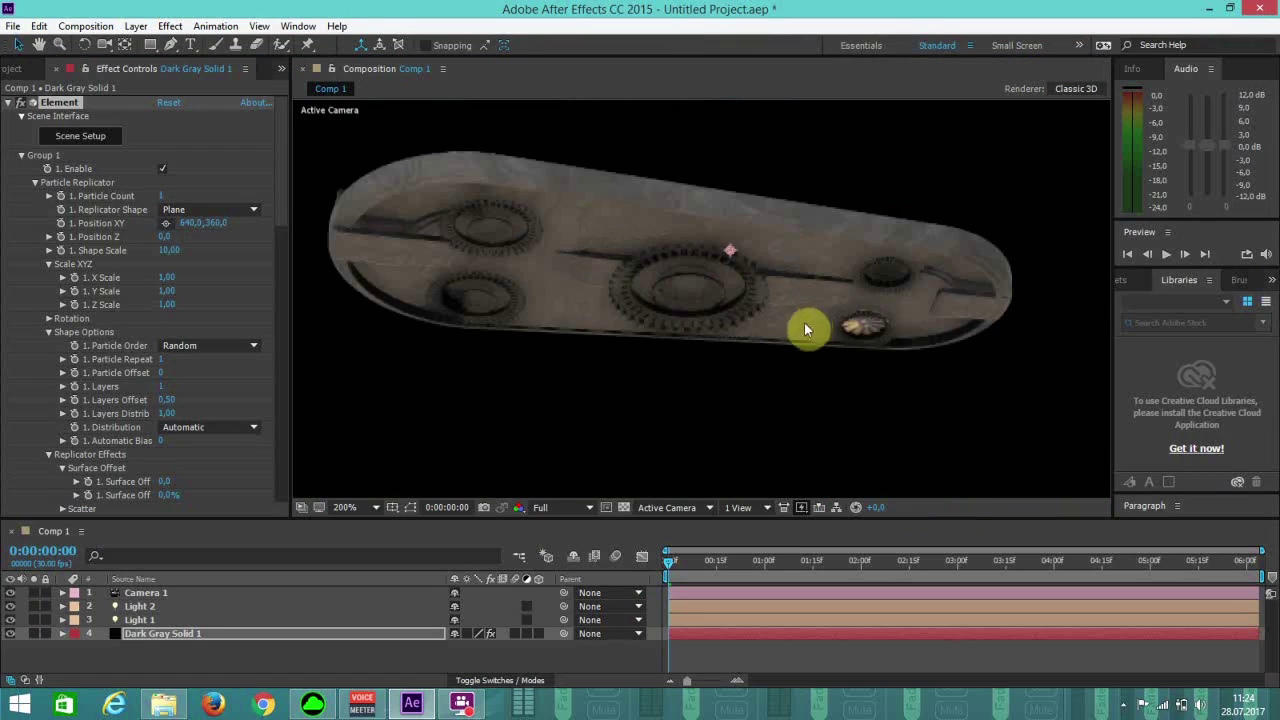
Reopen the Element scene, shift the turbine copy to Z 0.14 with its height at Y -0.03, and apply the scene.
click(110, 146)
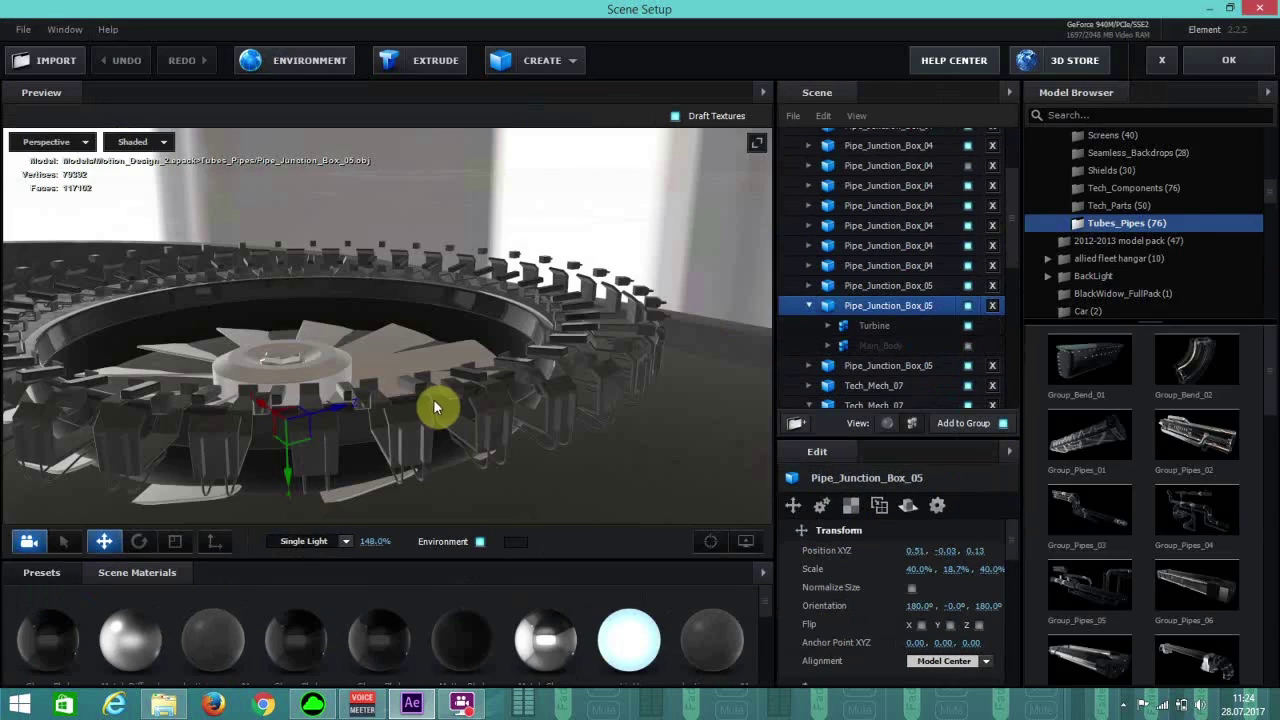
drag(433, 397, 398, 463)
scroll(668, 423, down, 2)
drag(668, 423, 686, 449)
drag(649, 359, 620, 392)
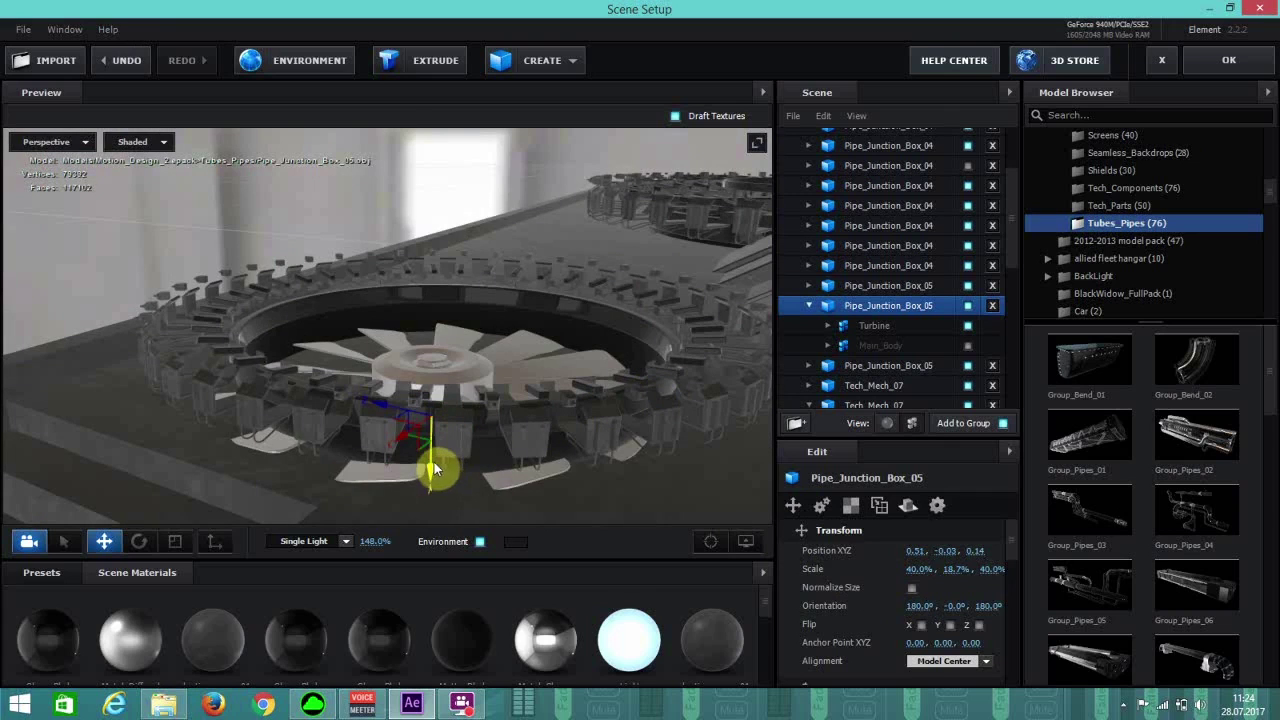
drag(434, 462, 435, 456)
drag(709, 381, 430, 438)
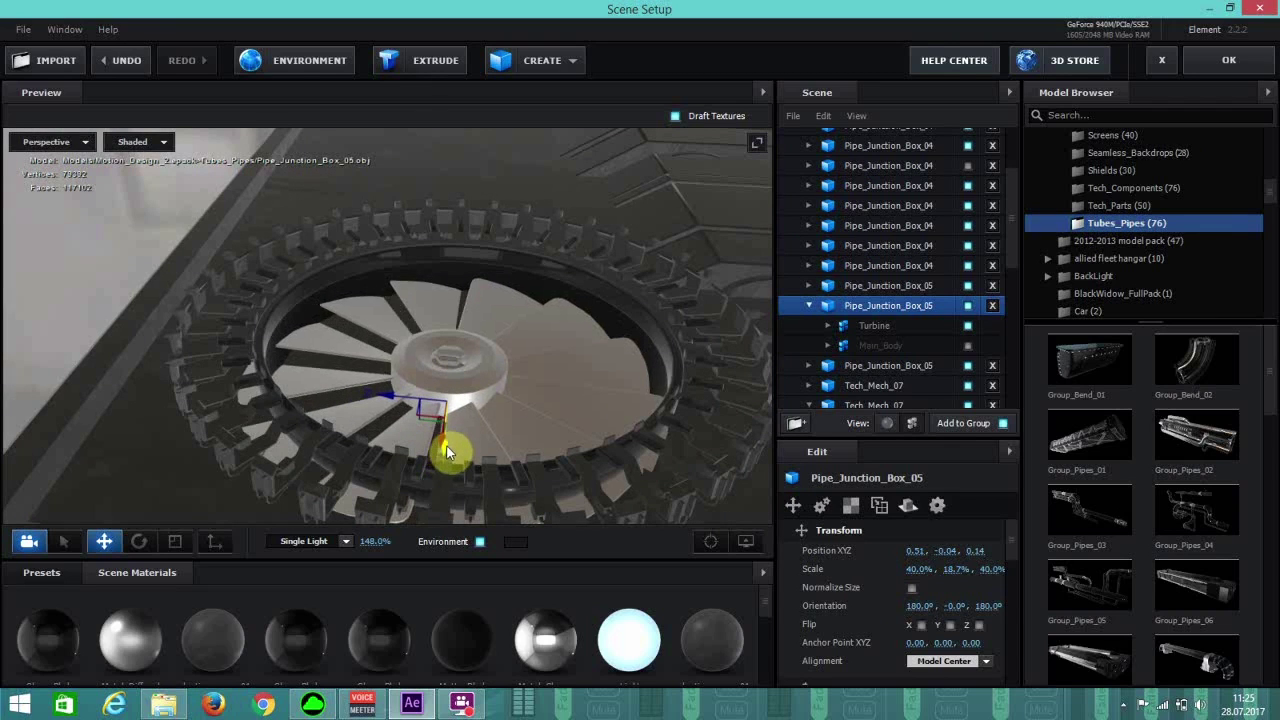
click(1208, 66)
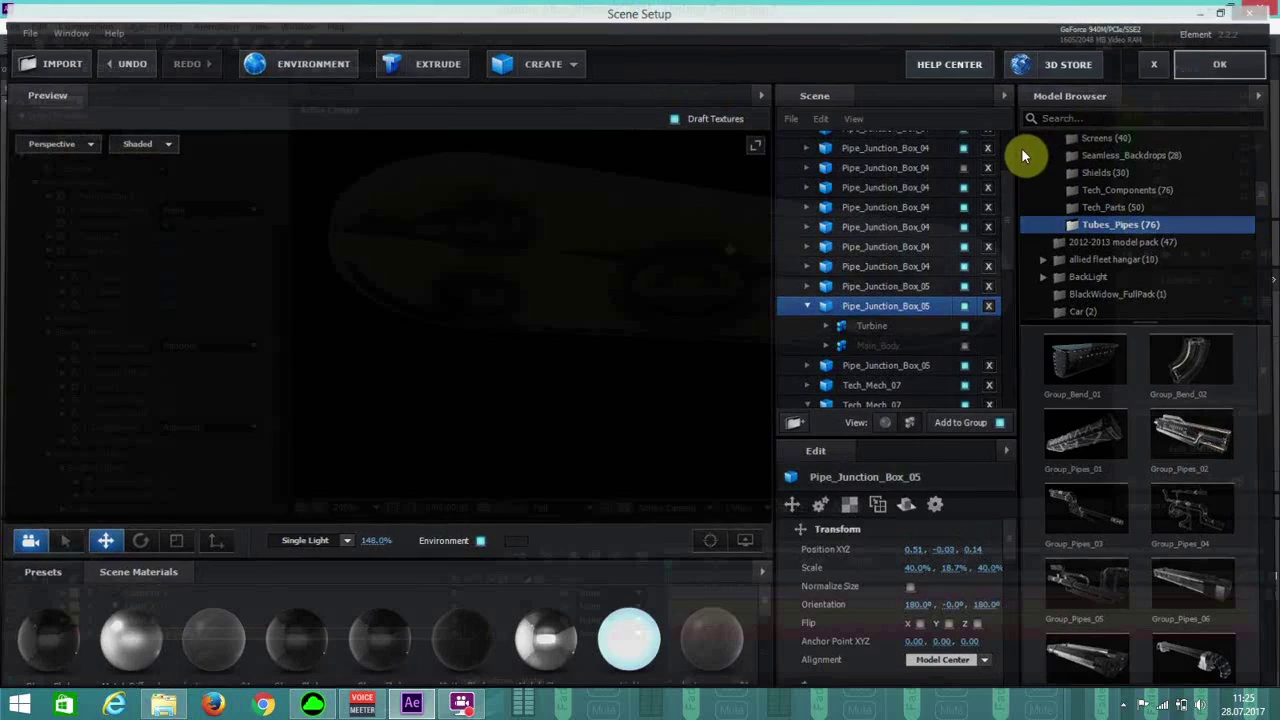
Reopen the scene, reduce the turbine copy proportionally to 32% and center it in the gear at X 0.50.
click(90, 138)
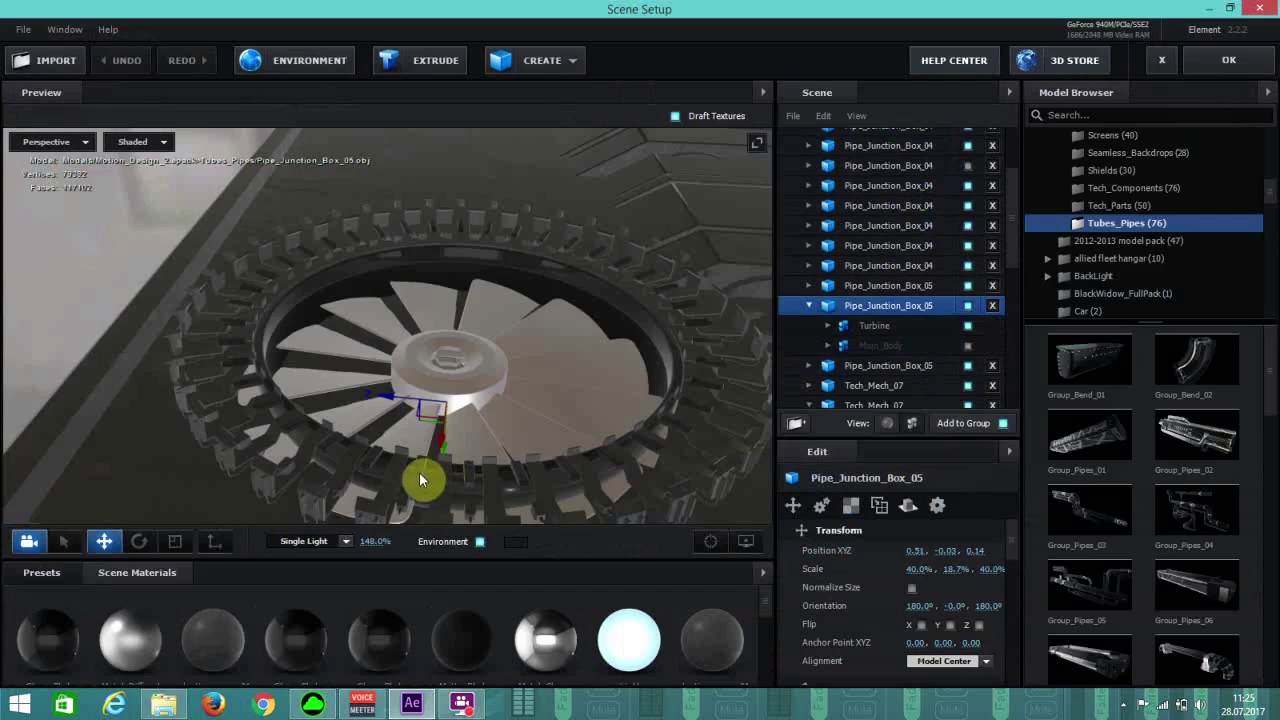
drag(480, 480, 413, 456)
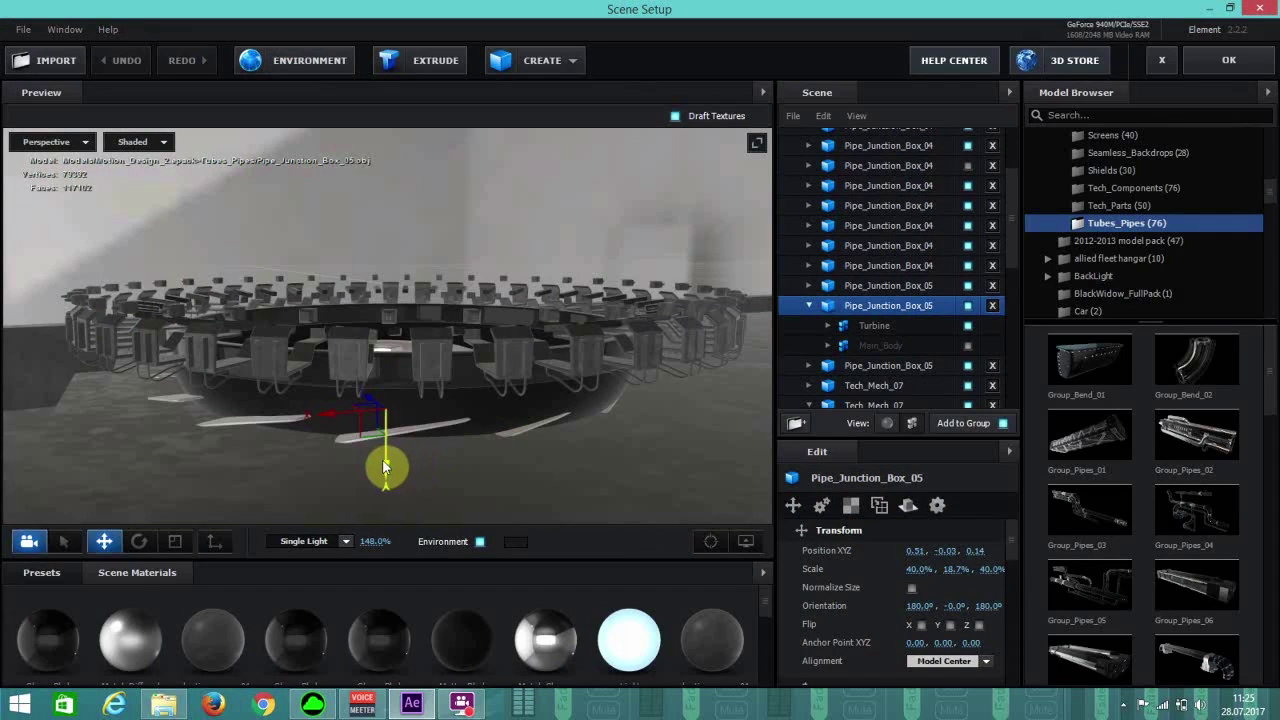
drag(914, 562, 909, 562)
drag(548, 453, 437, 451)
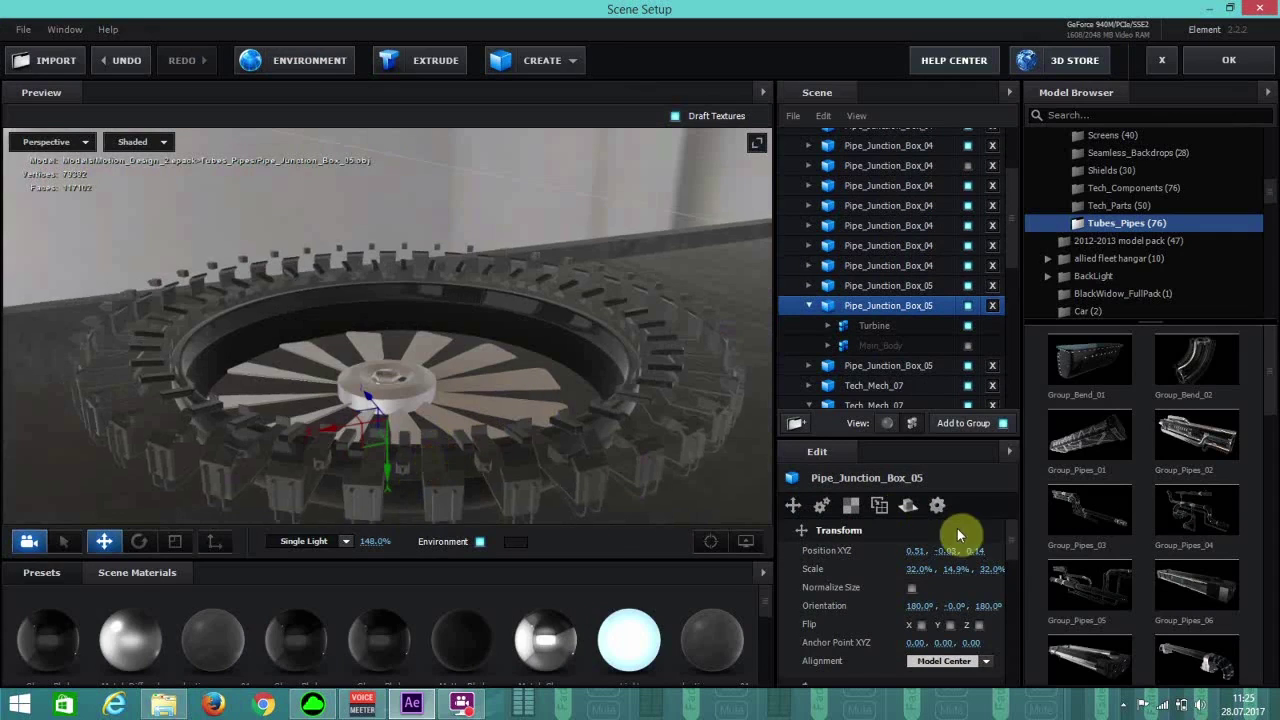
drag(704, 484, 692, 507)
drag(371, 397, 364, 432)
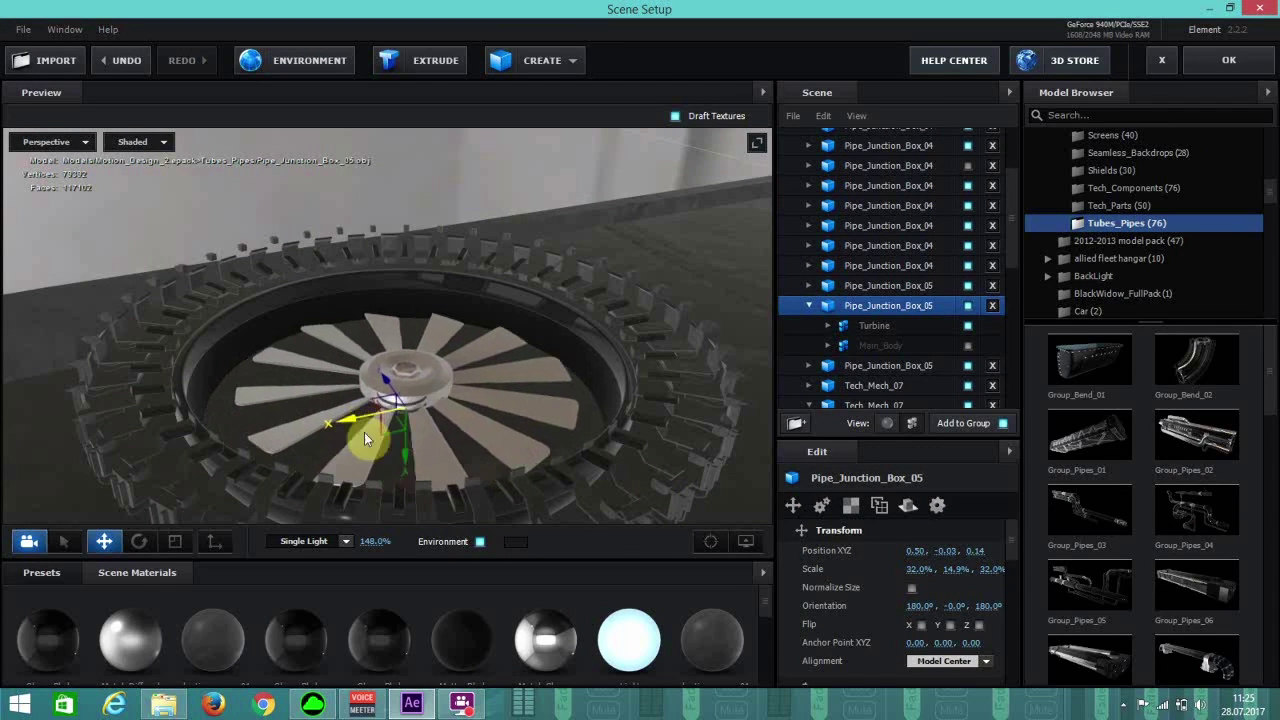
drag(388, 388, 395, 385)
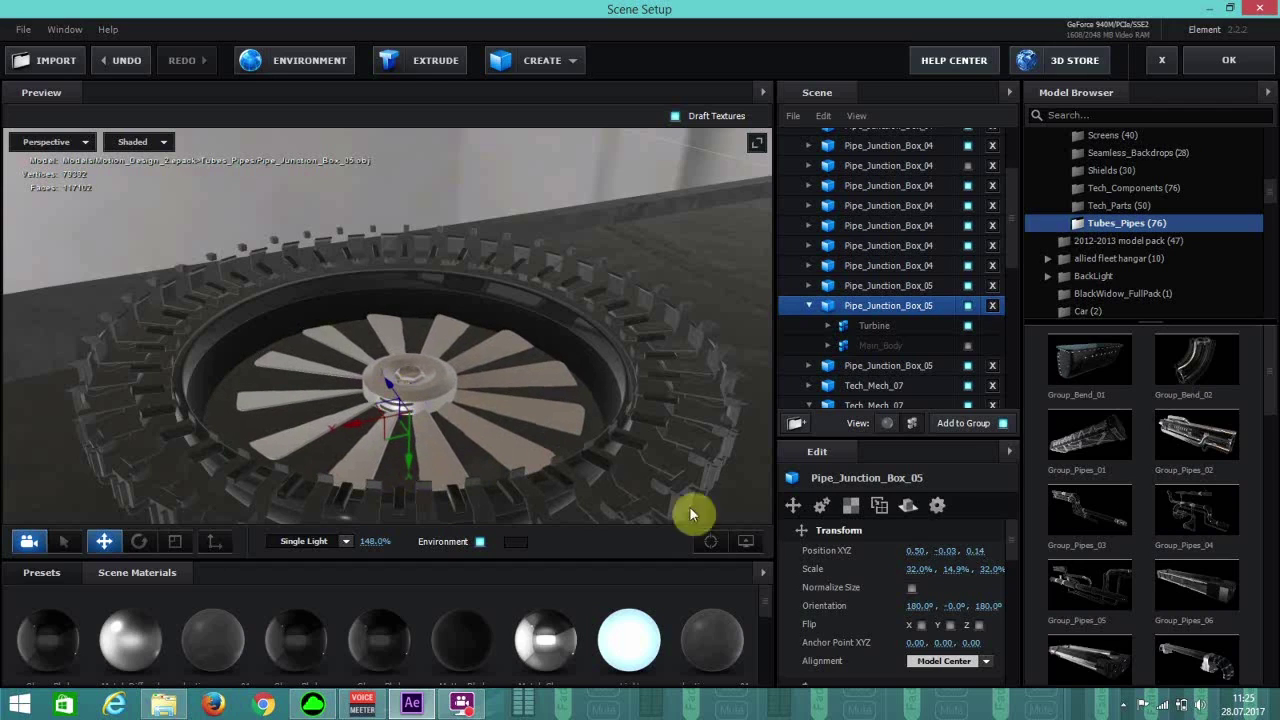
Enlarge the turbine copy proportionally to 35.5%, adjust its position along X, and apply the scene.
drag(910, 568, 918, 568)
drag(357, 421, 344, 427)
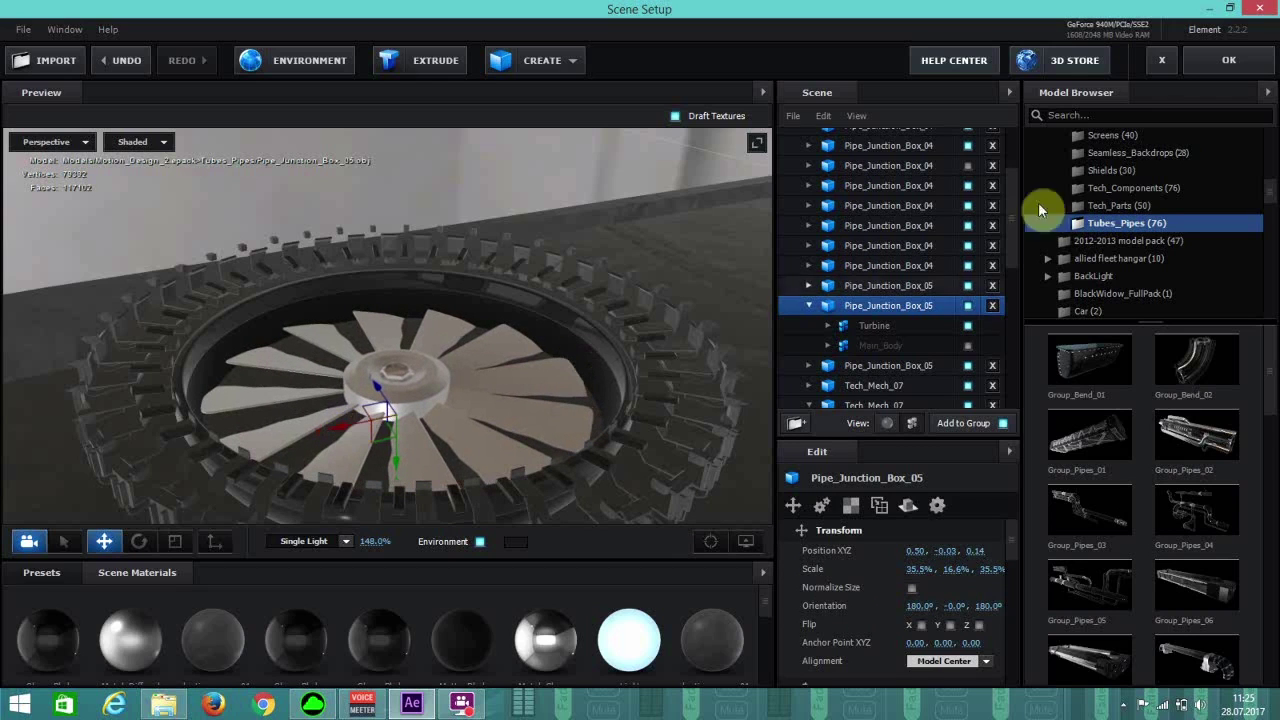
click(1199, 78)
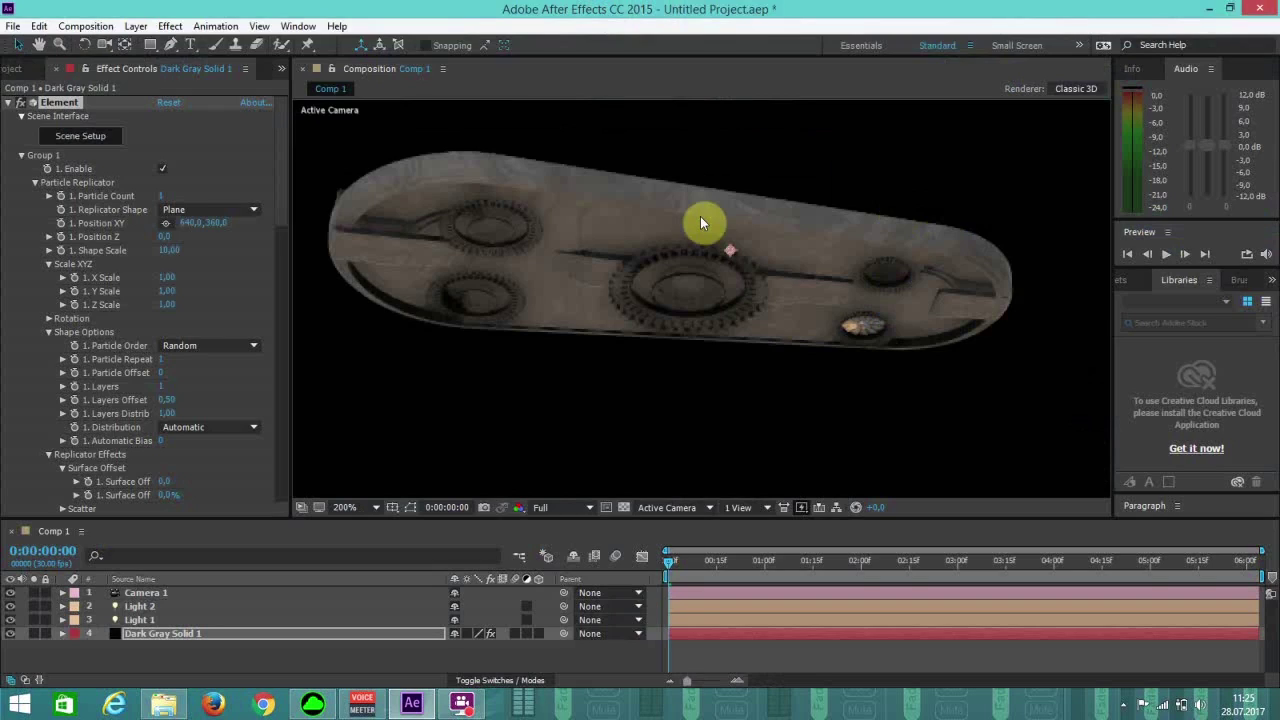
Reopen the scene, duplicate the turbine and place the duplicate inside the neighbouring small gear at Z -0.11.
click(100, 141)
scroll(447, 413, down, 6)
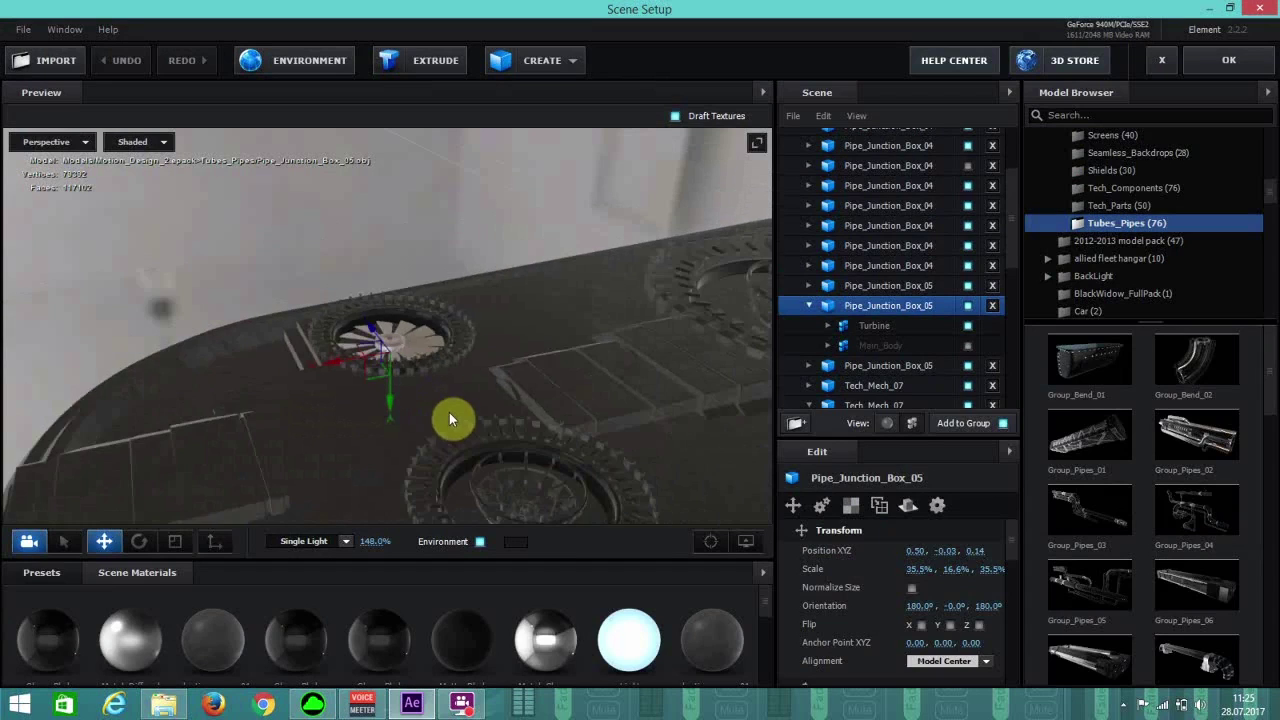
click(403, 332)
drag(403, 331, 468, 396)
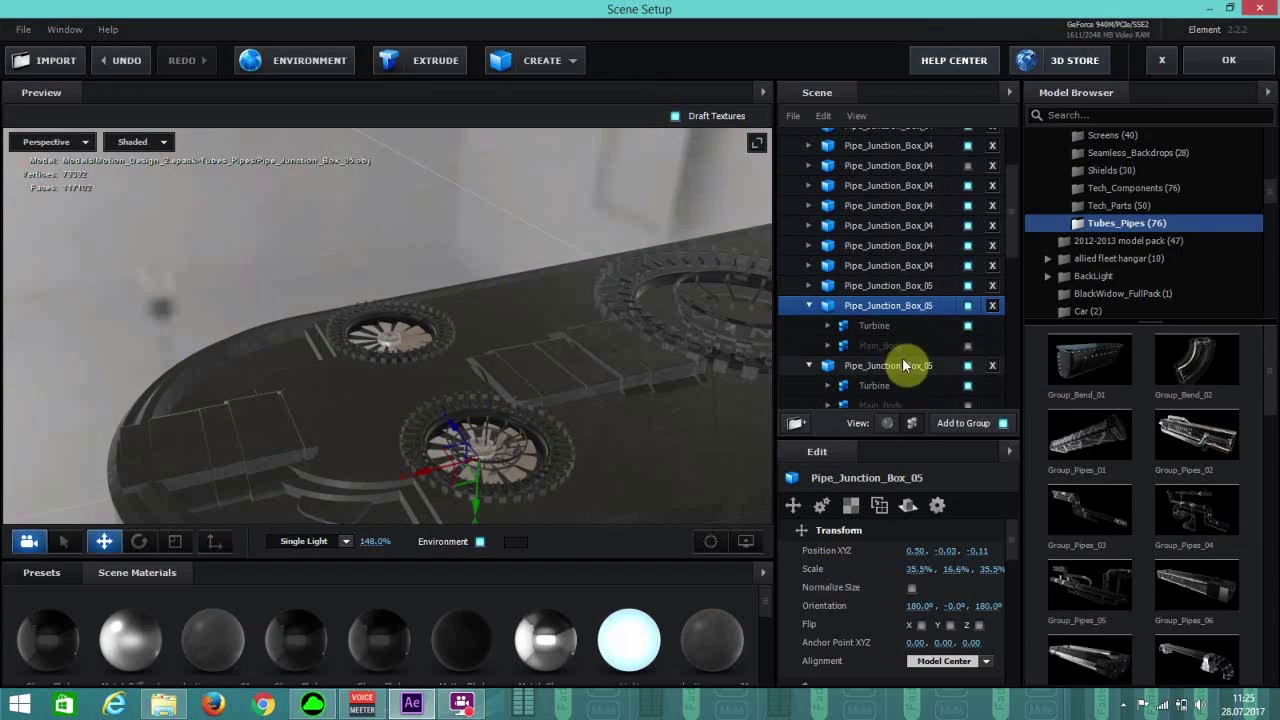
Hide the frame part of the Tech_Mech_07 gear around the small turbine at Z -0.11, testing small_2 and small2 first.
scroll(903, 363, down, 3)
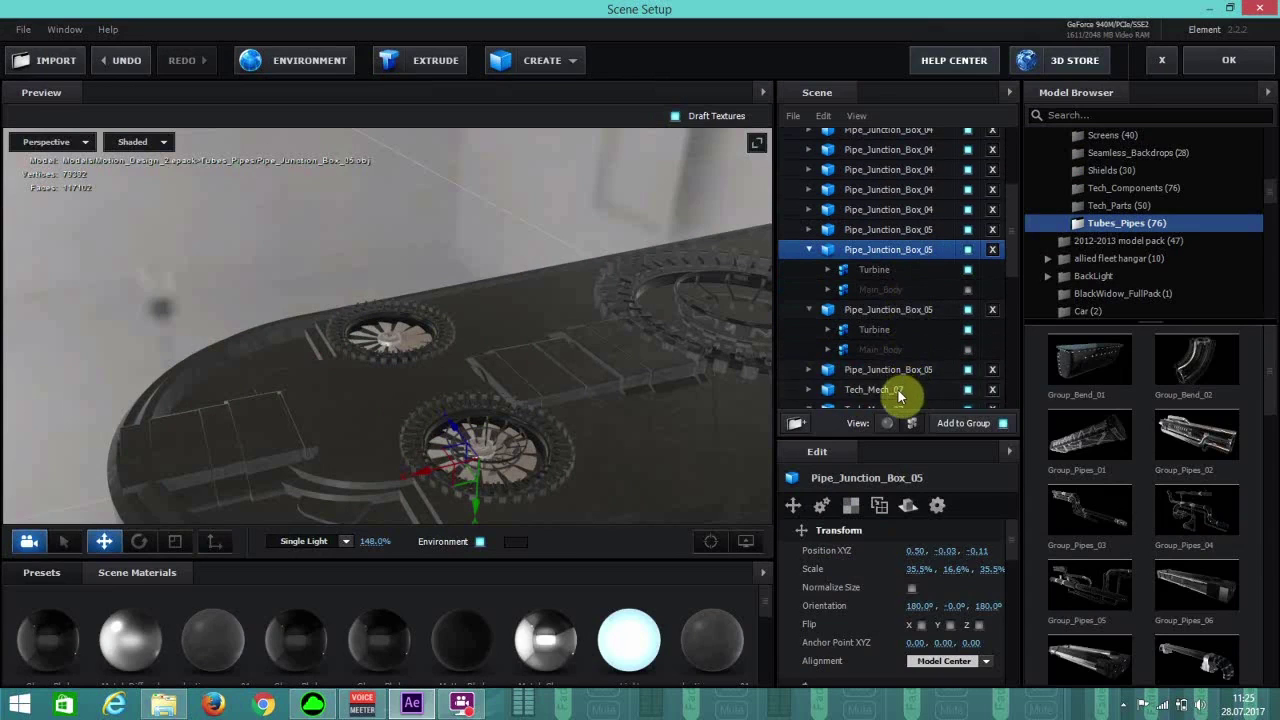
click(905, 391)
scroll(905, 392, down, 3)
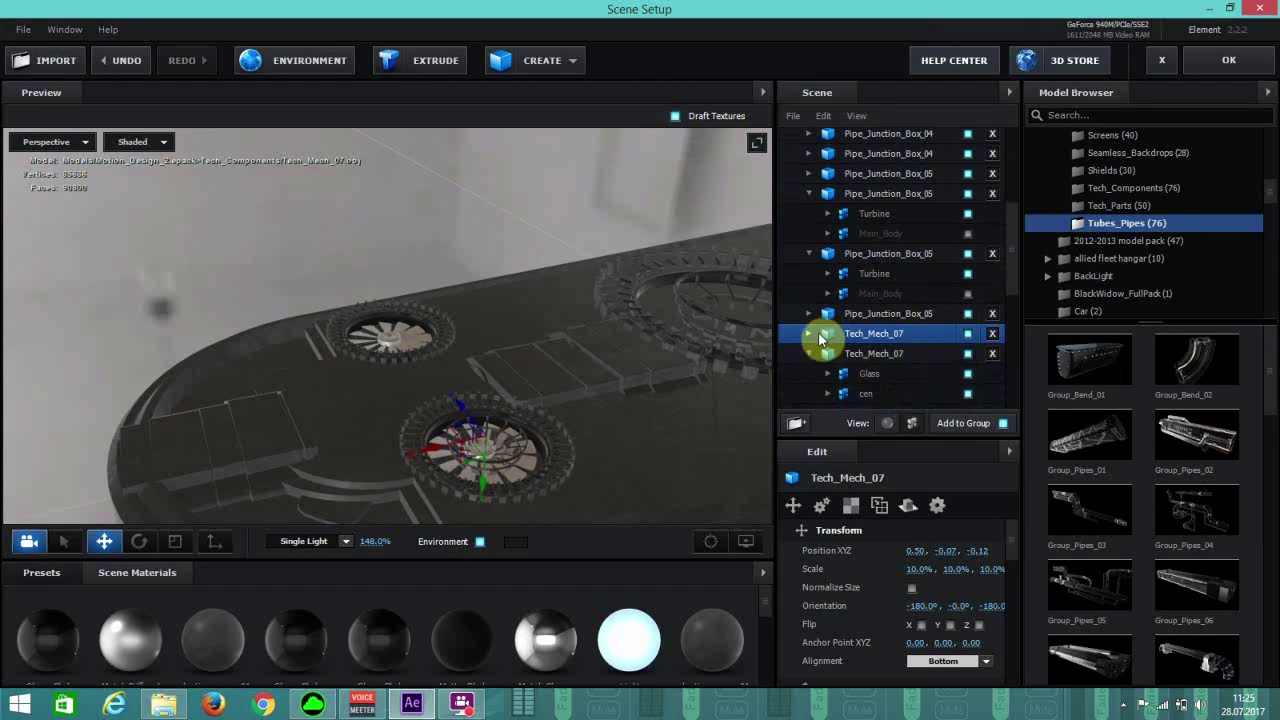
scroll(822, 336, down, 4)
scroll(822, 336, down, 7)
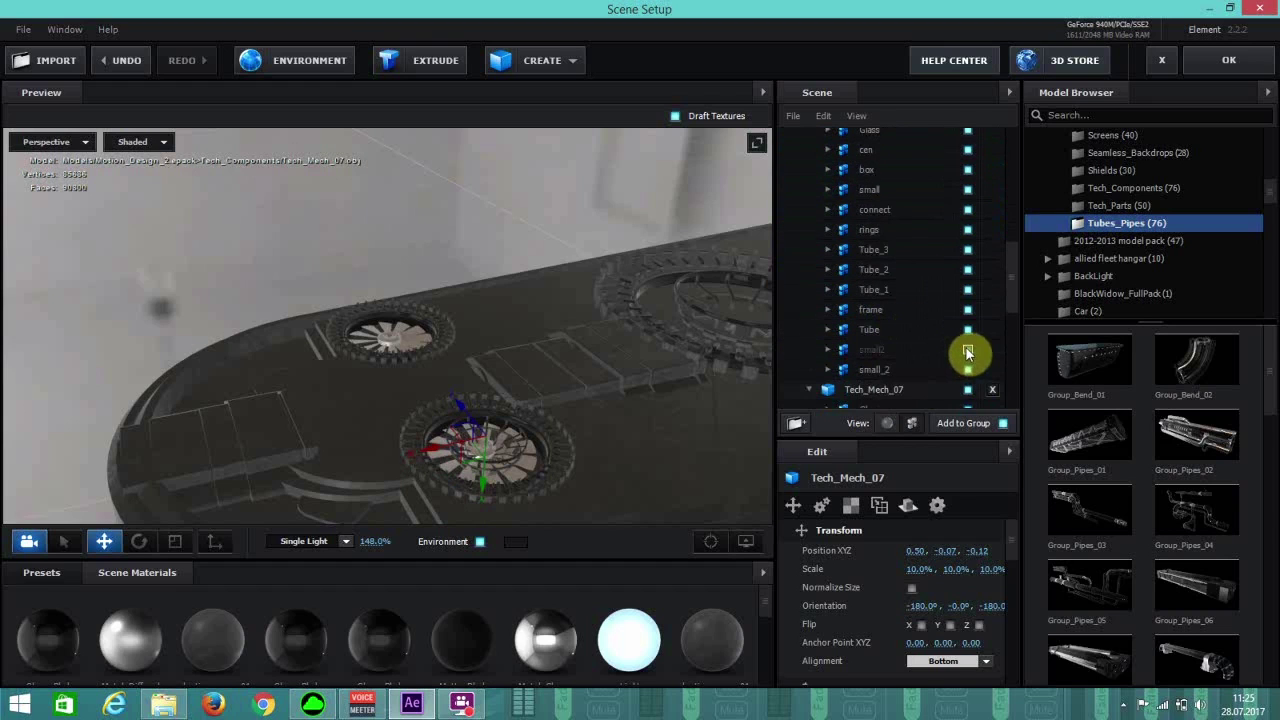
drag(700, 418, 705, 520)
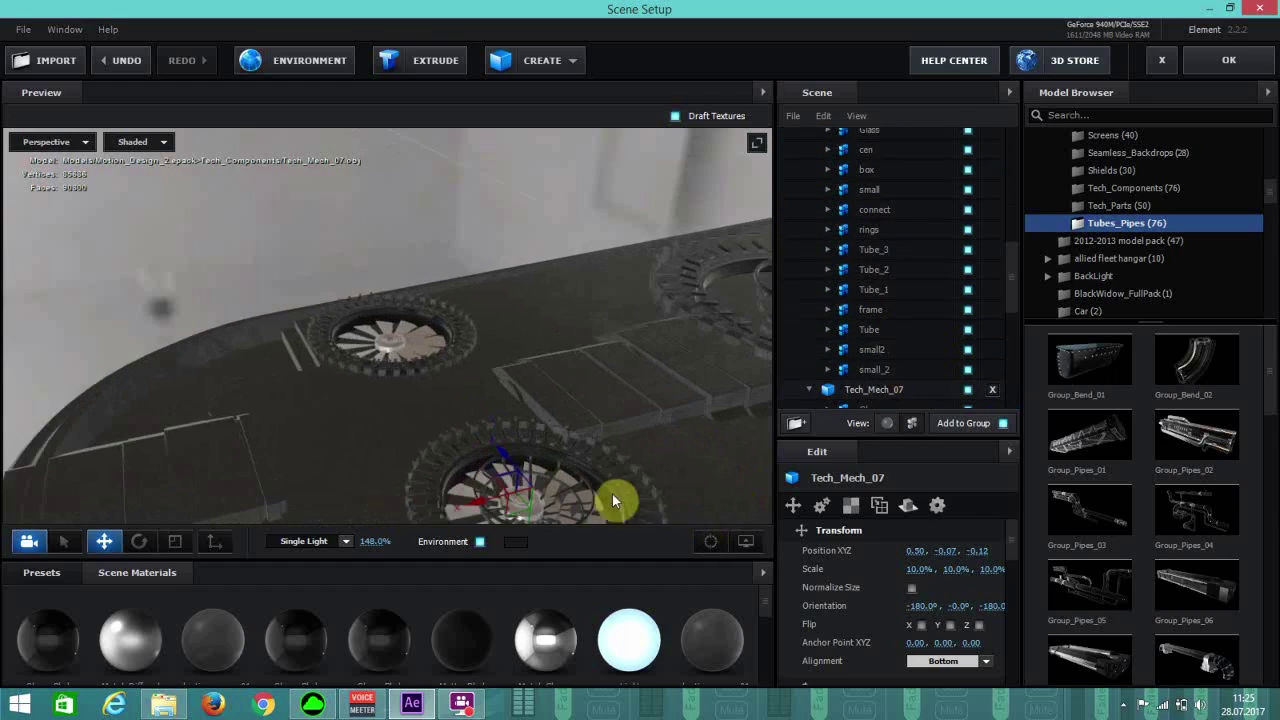
drag(612, 494, 530, 450)
click(967, 372)
click(967, 372)
click(967, 351)
click(967, 351)
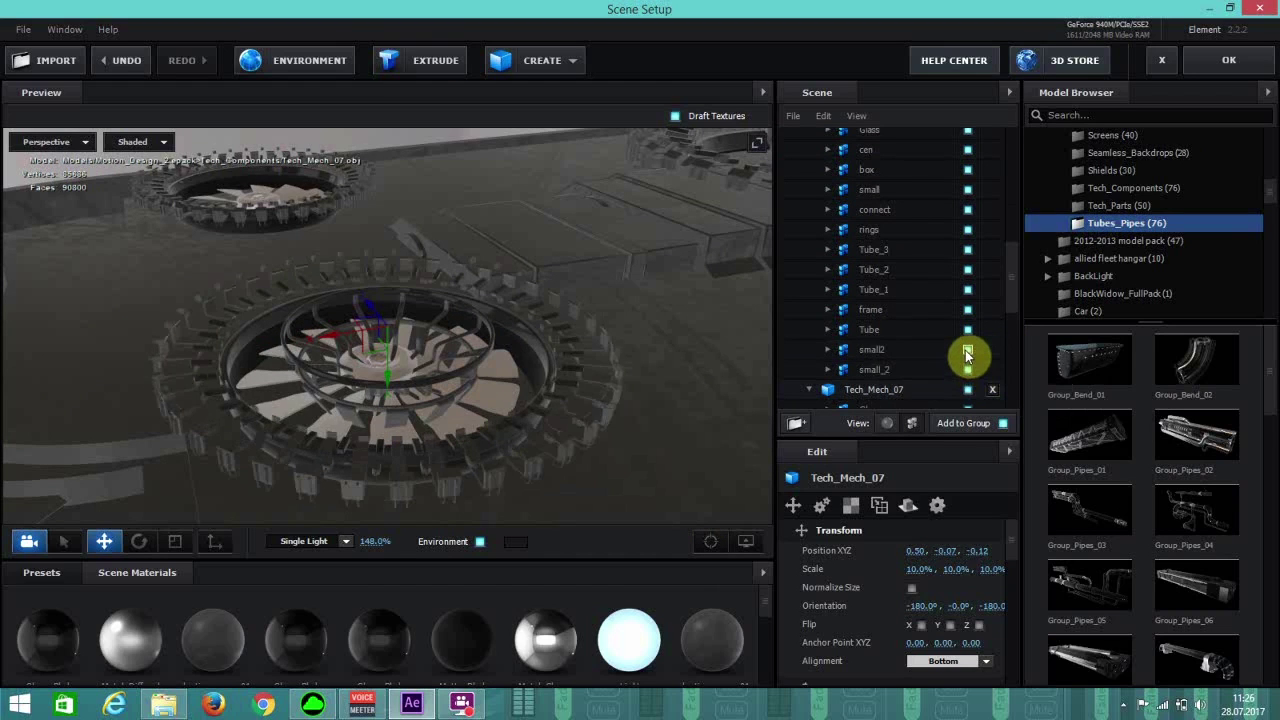
click(968, 310)
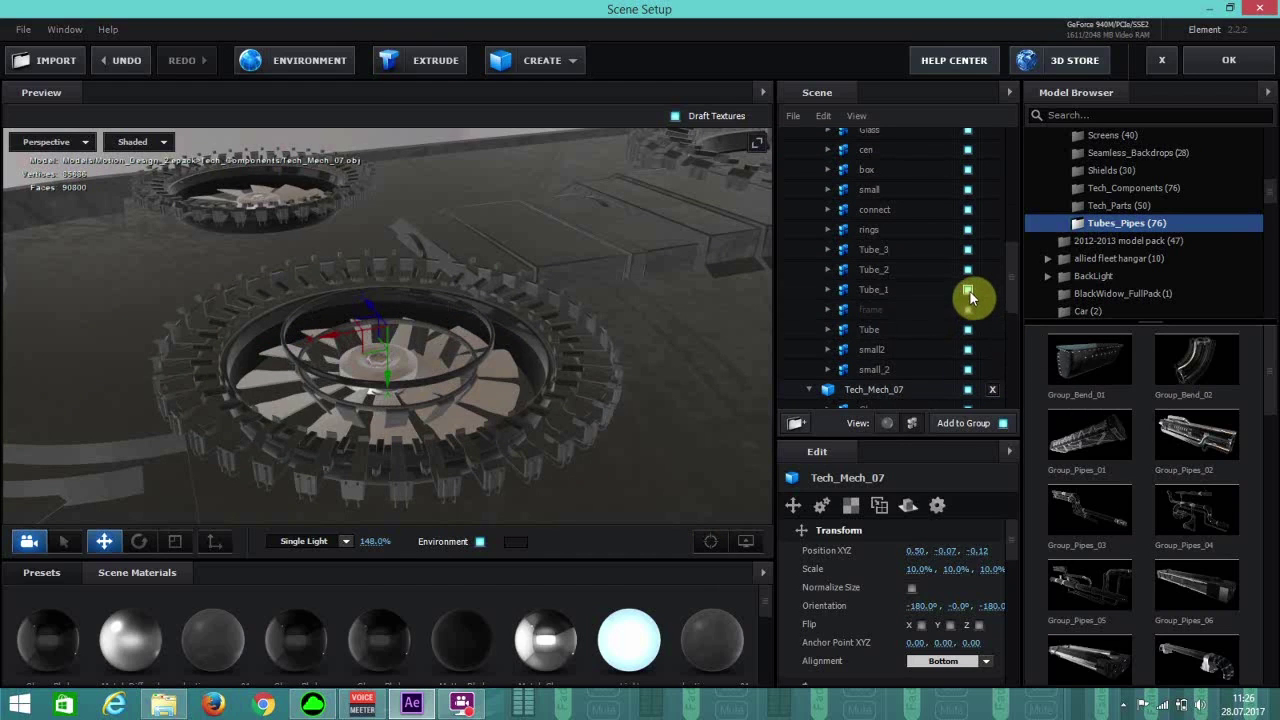
Hide the Tube_3, Tube_2 and connect parts of the same small Tech_Mech_07 gear, keeping its other parts visible.
click(968, 290)
click(968, 330)
click(968, 330)
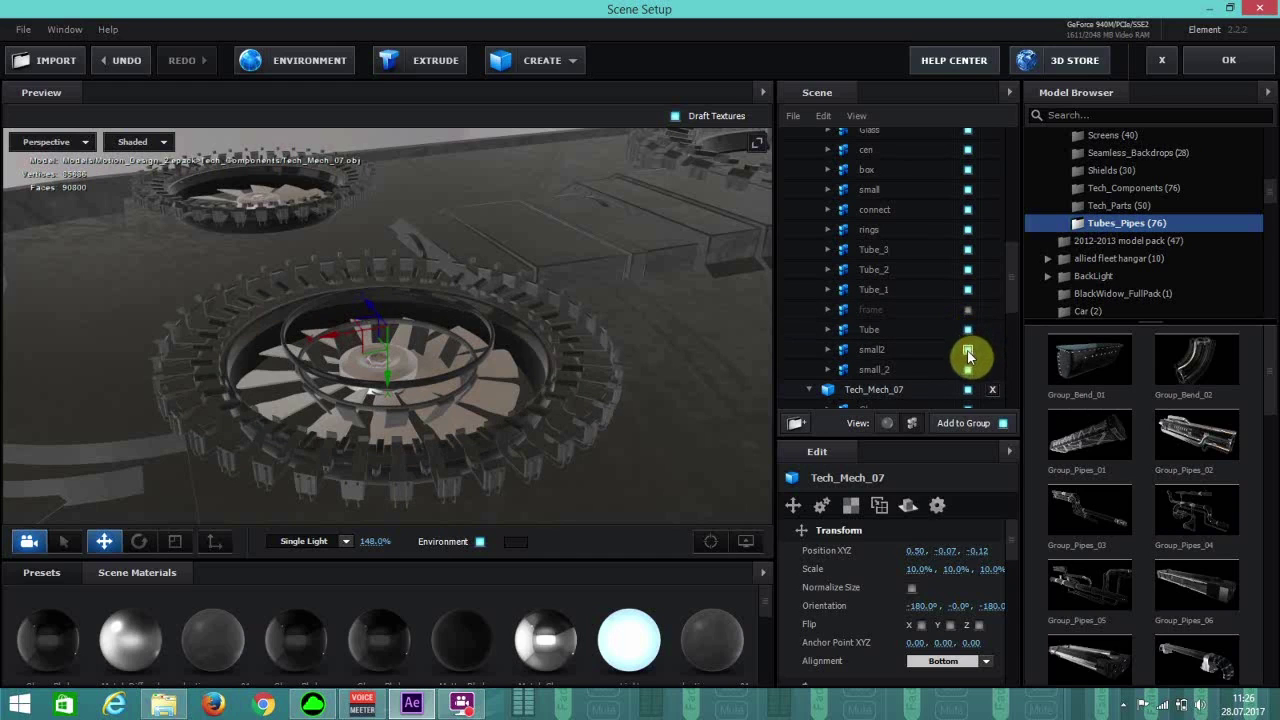
click(968, 370)
click(968, 370)
click(968, 250)
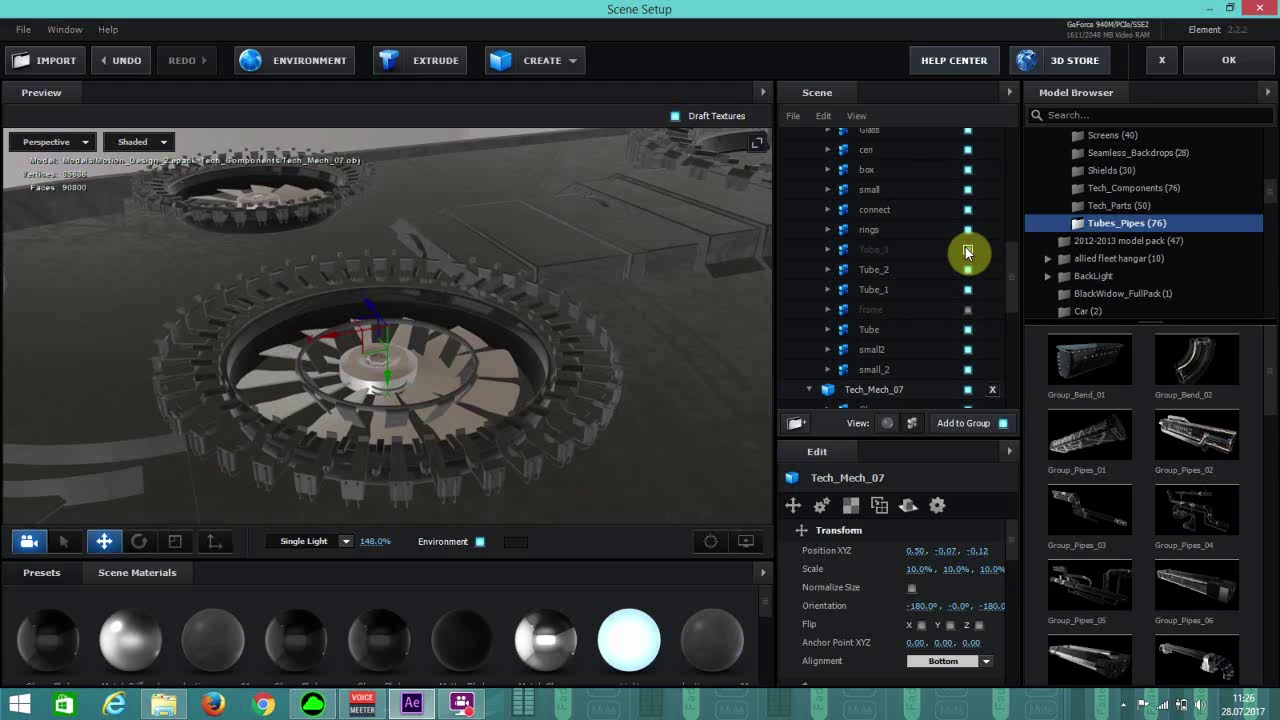
click(968, 270)
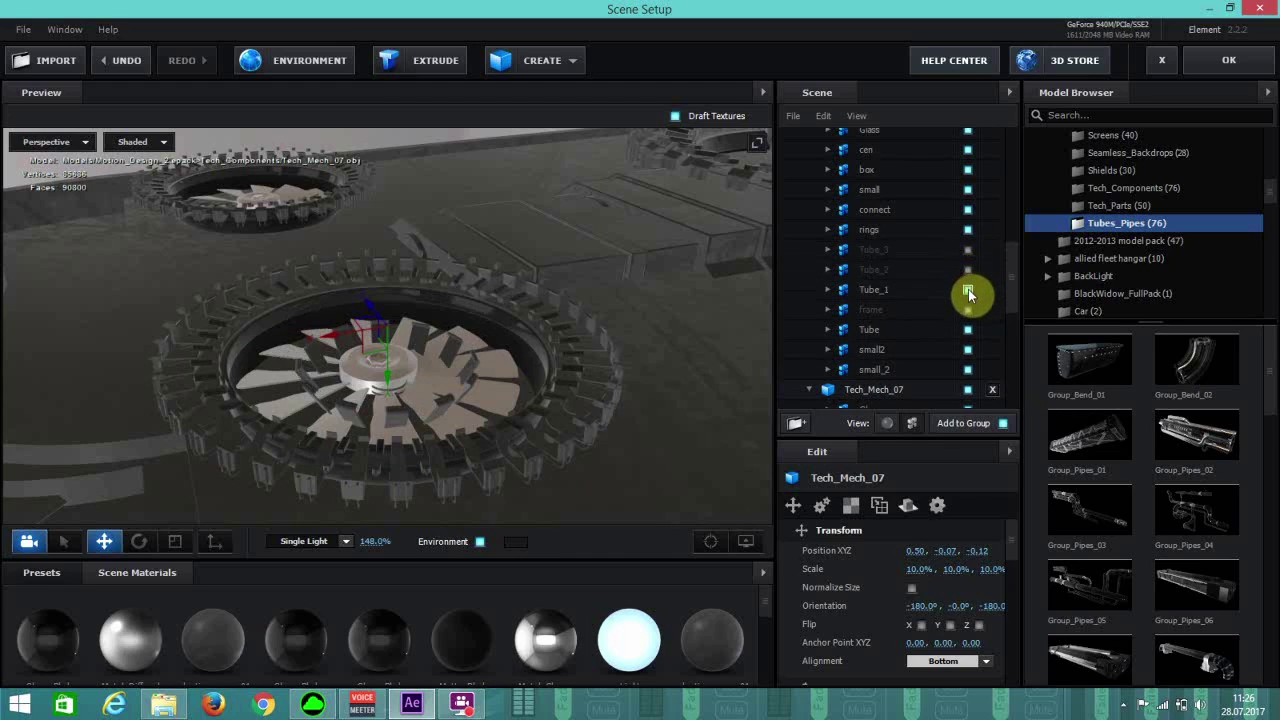
click(968, 230)
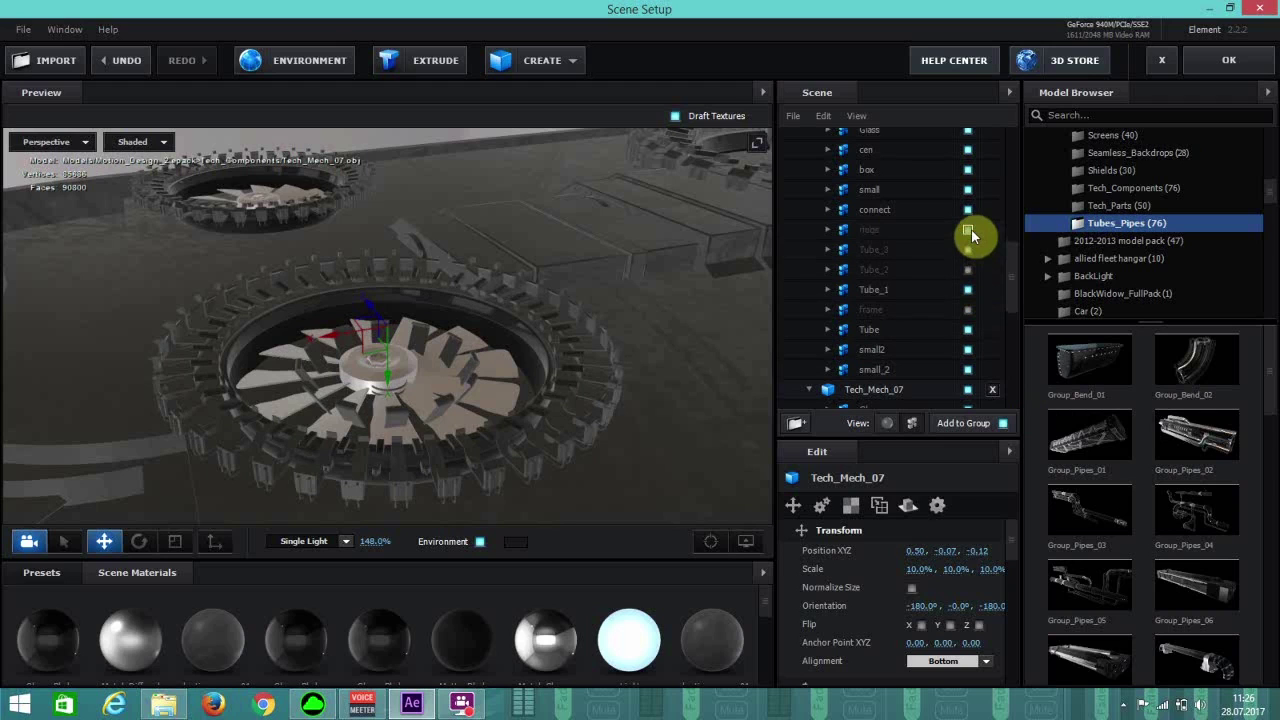
click(968, 230)
click(968, 210)
drag(651, 280, 601, 309)
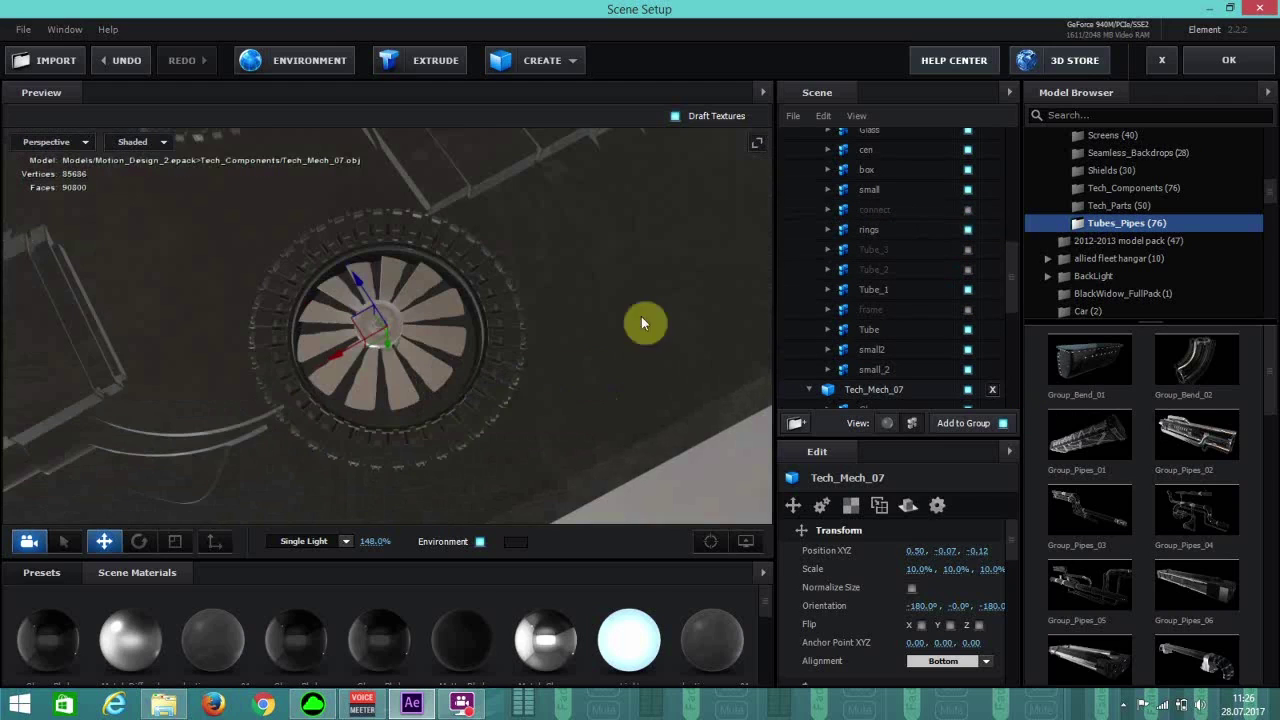
Select the Pipe_Junction_Box_05 turbine inside this small gear and shift it along Z to -0.12.
scroll(889, 201, up, 4)
click(889, 199)
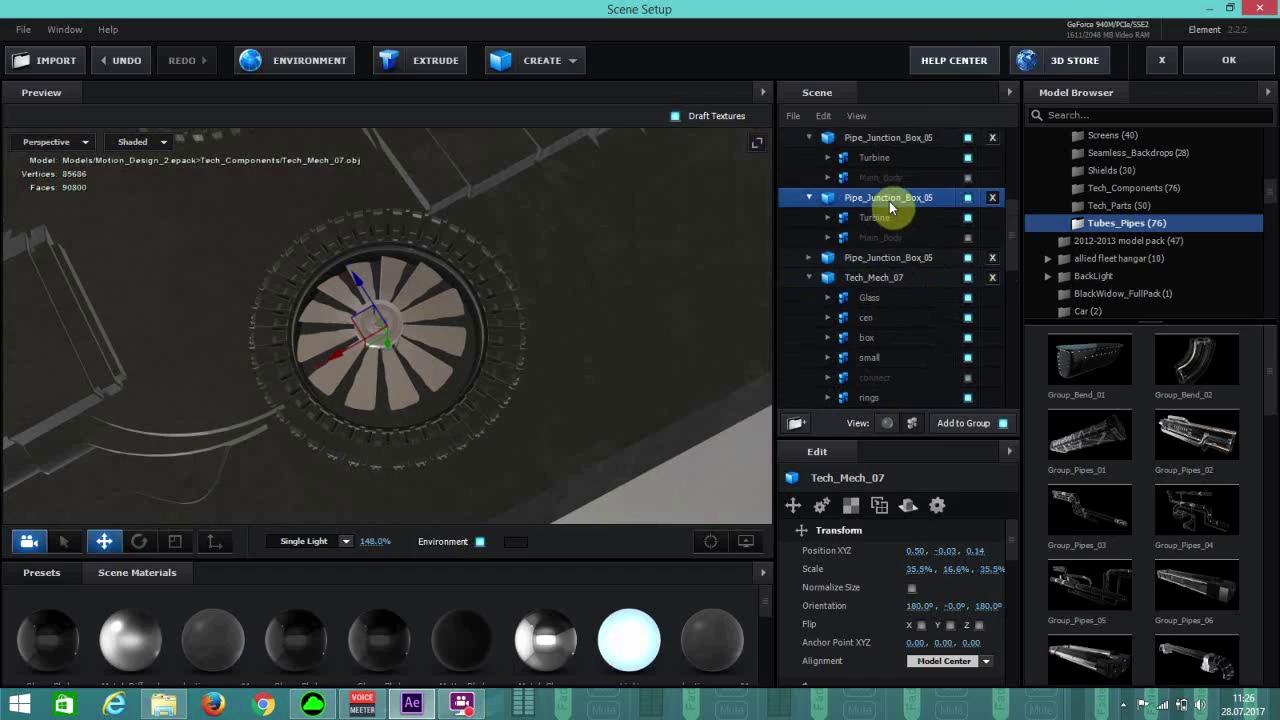
click(885, 139)
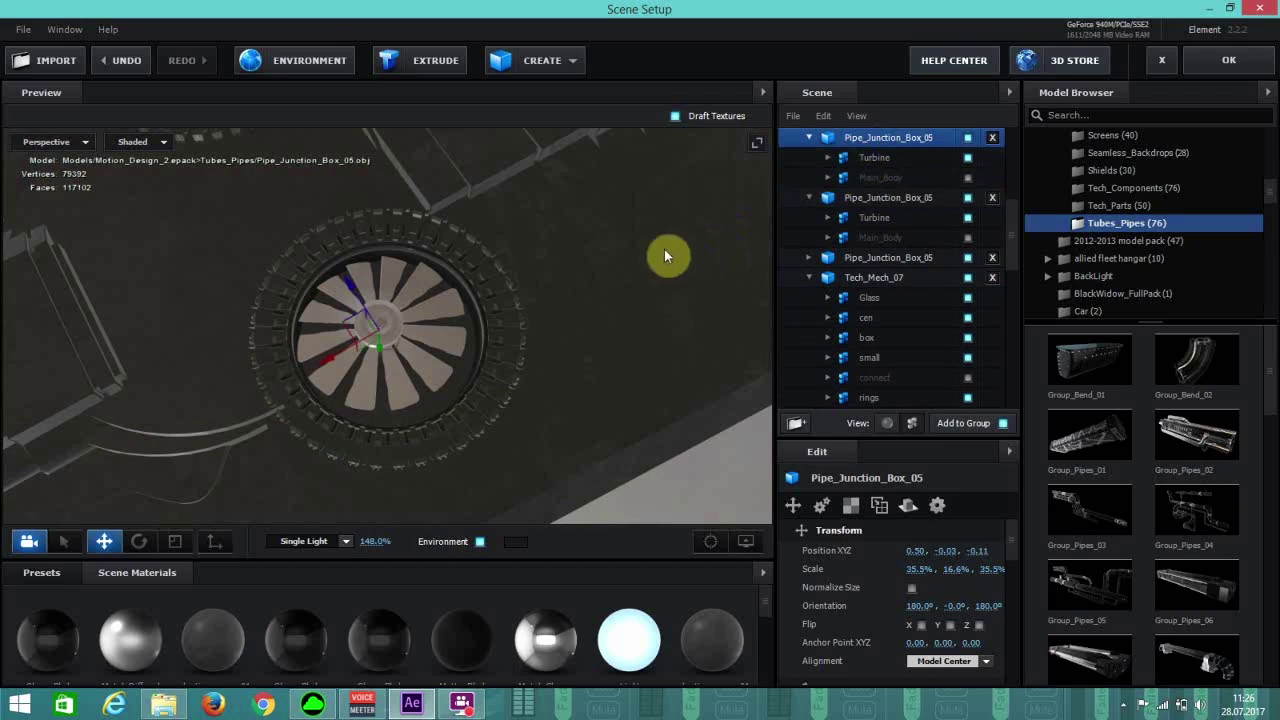
drag(355, 294, 367, 309)
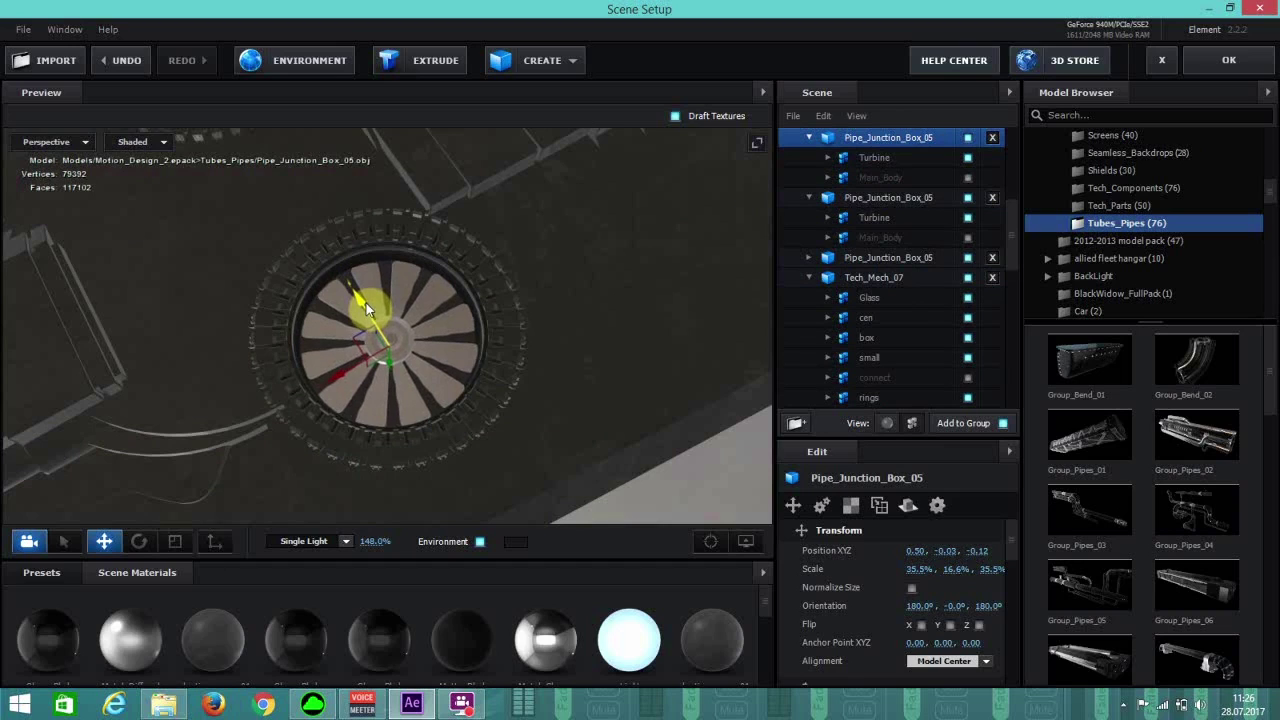
click(916, 572)
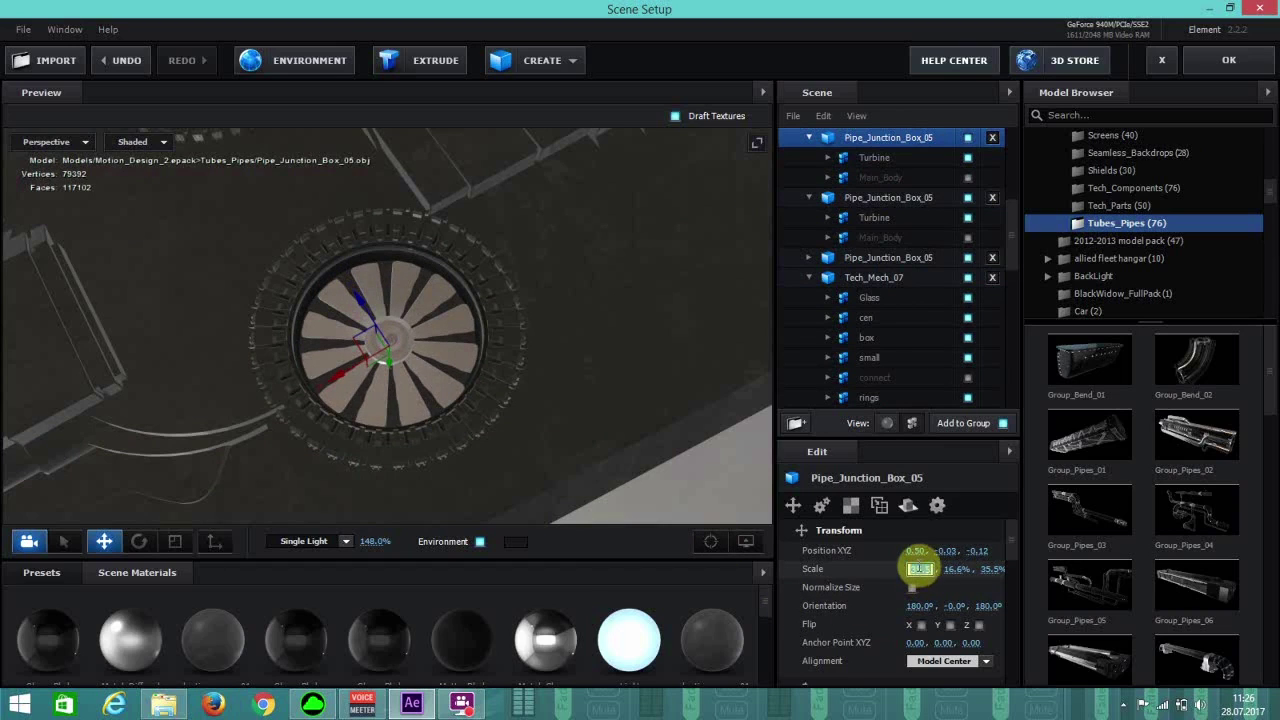
text(5.5)
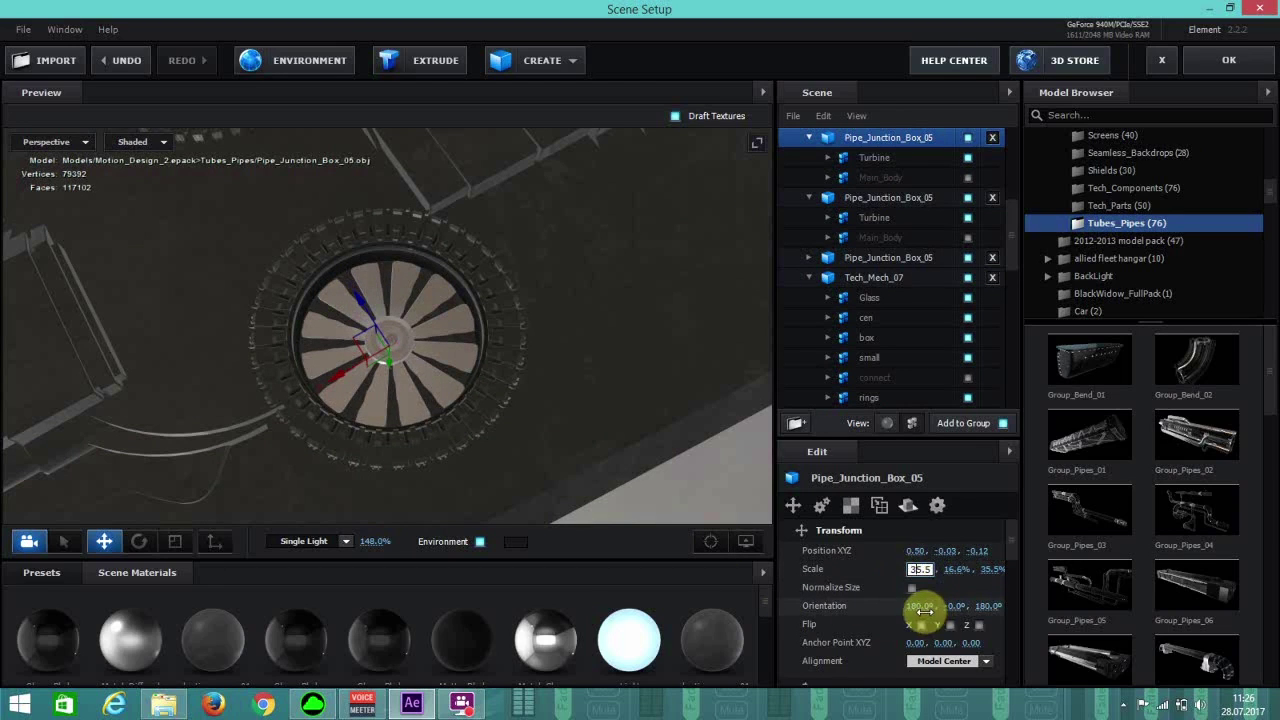
key(Return)
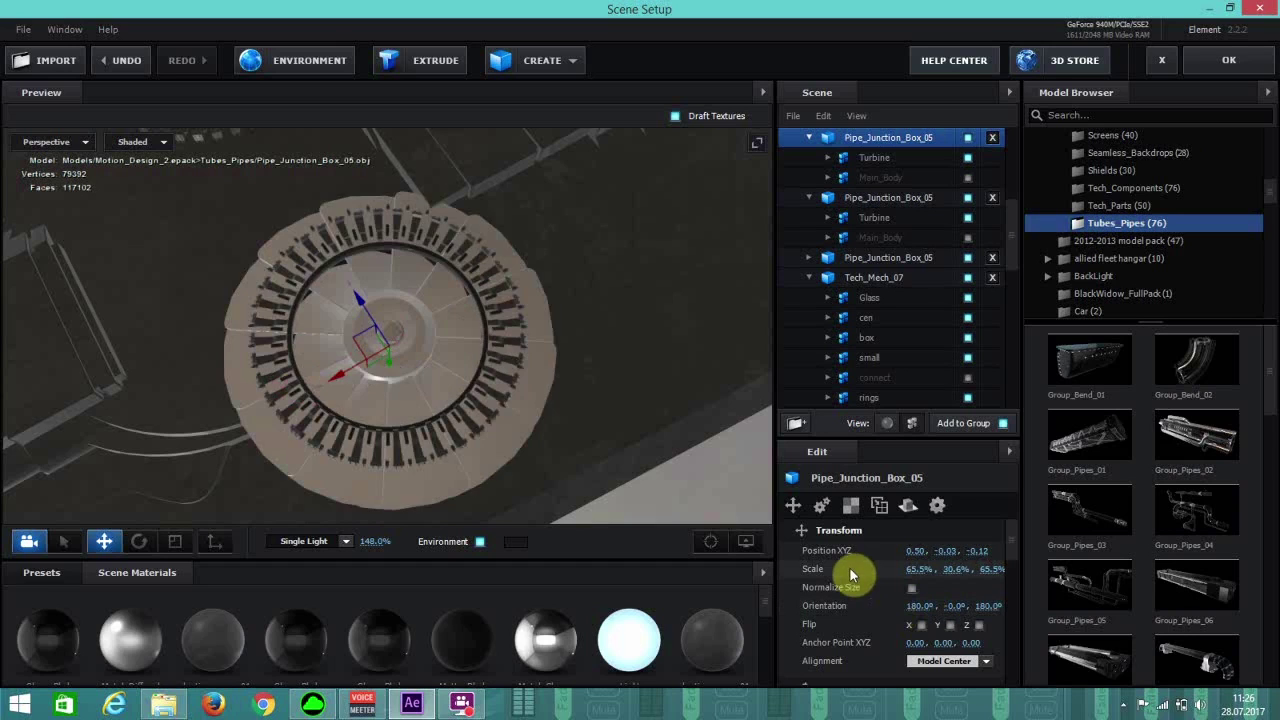
key(ctrl+z)
Scale the selected turbine proportionally to 36.5%.
click(918, 569)
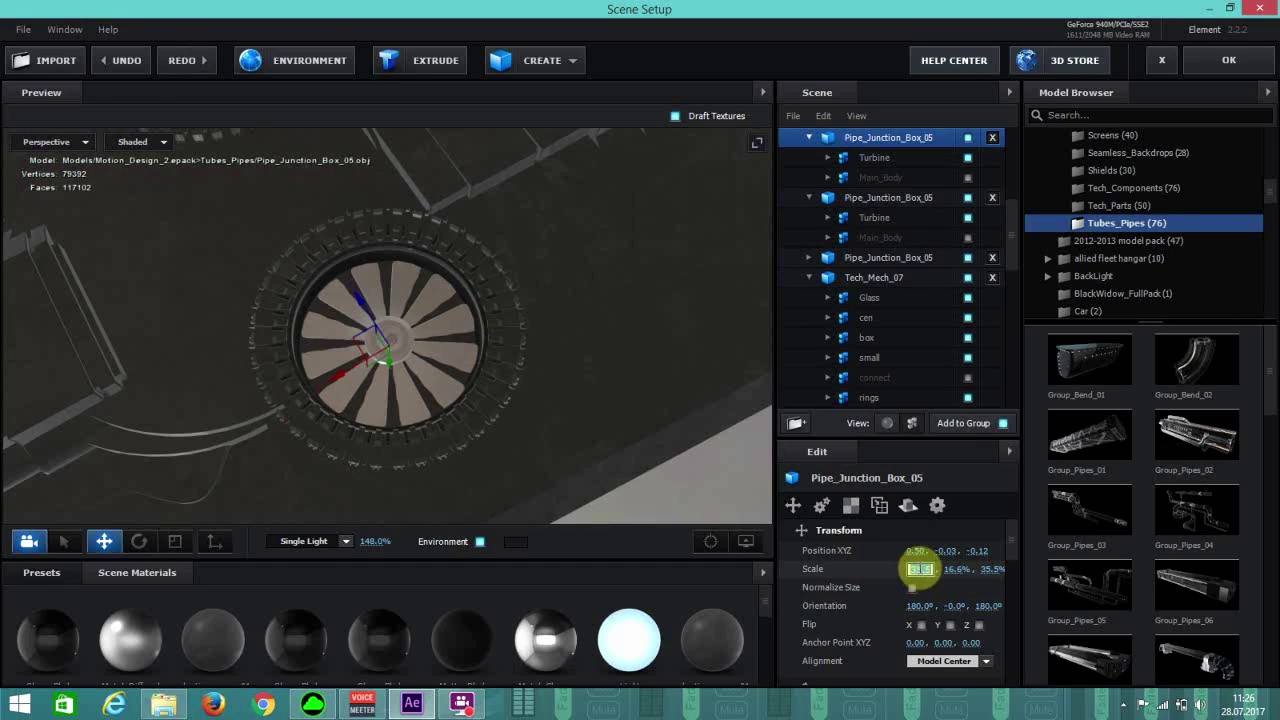
text(36.5)
key(Return)
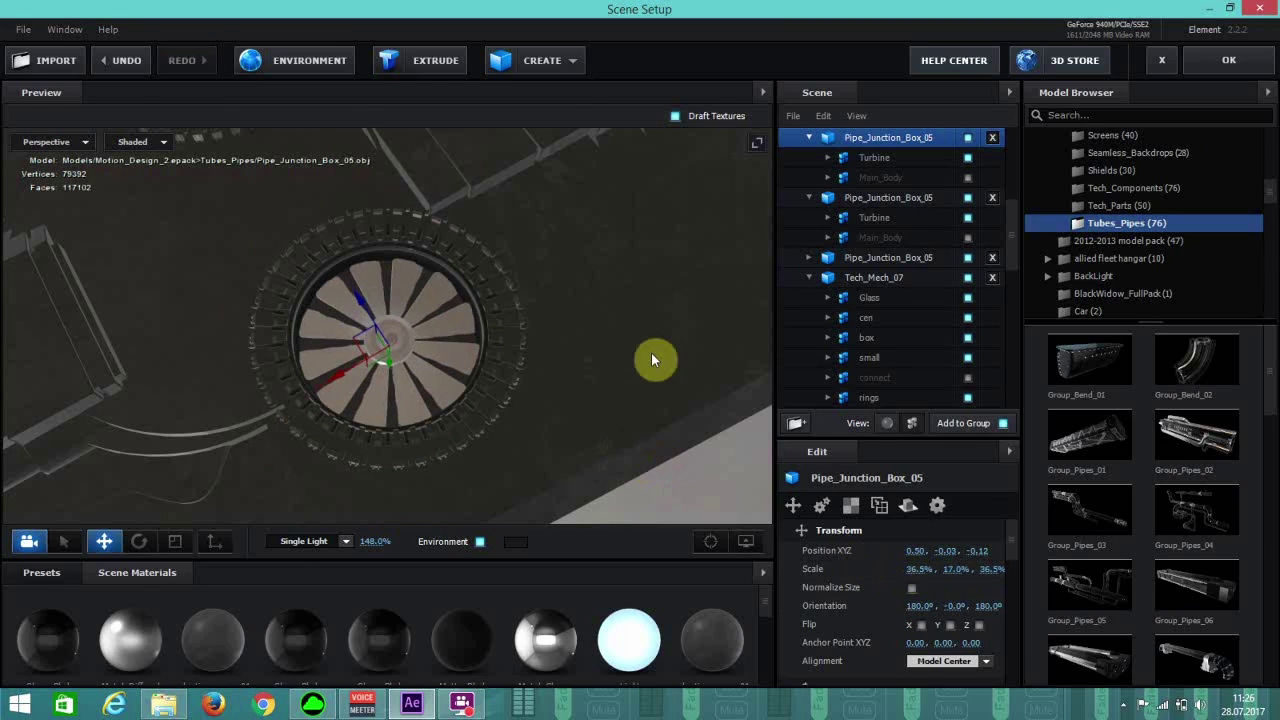
Duplicate the turbine and move the duplicate into the large central gear at X 0.04, Z 0.04.
scroll(653, 351, down, 5)
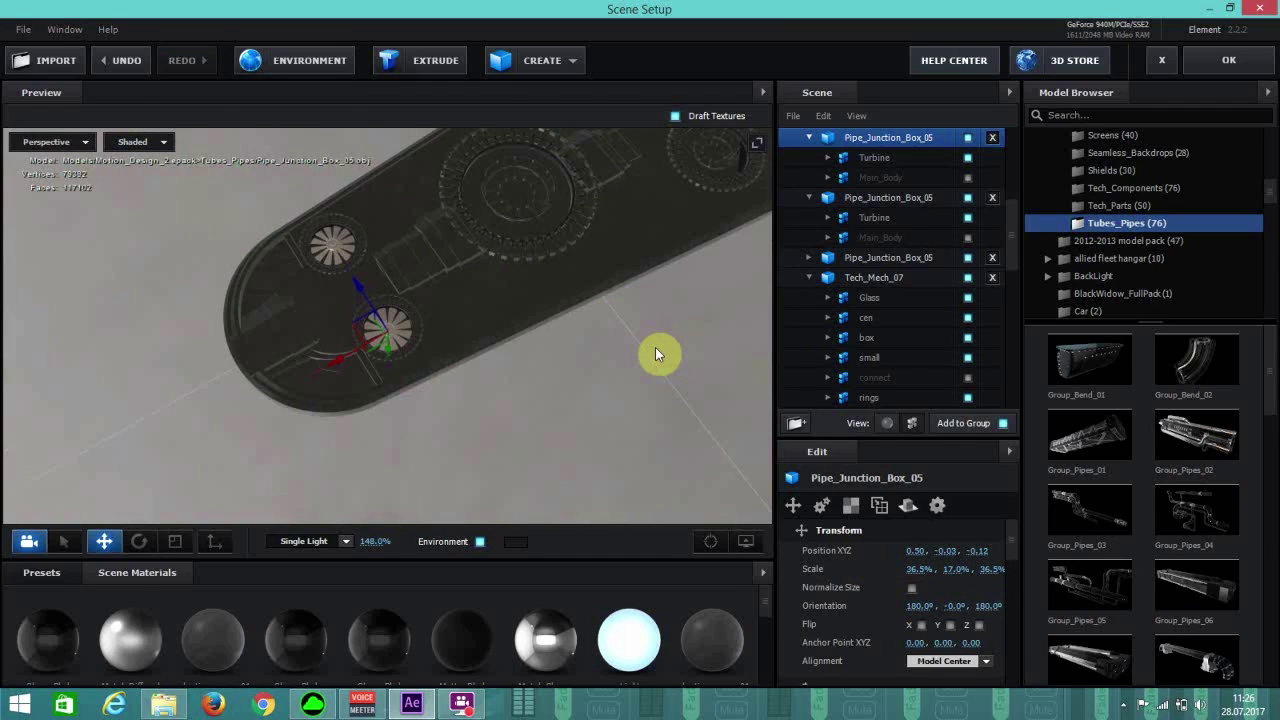
key(ctrl+d)
drag(348, 358, 463, 166)
mouse_move(471, 213)
mouse_down()
mouse_move(471, 200)
mouse_move(455, 208)
mouse_up()
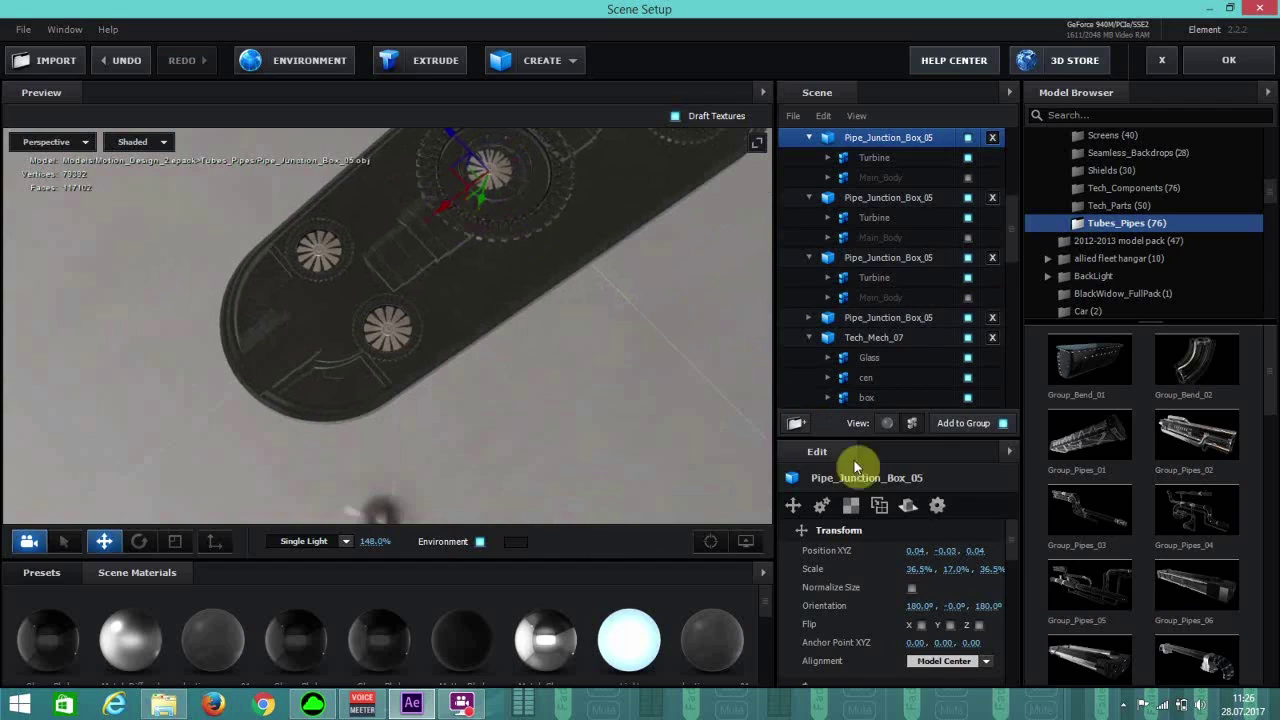
Enlarge the central turbine proportionally to 97.5%, reposition it at Y -0.02, Z 0.02, and apply the scene.
drag(914, 569, 1012, 571)
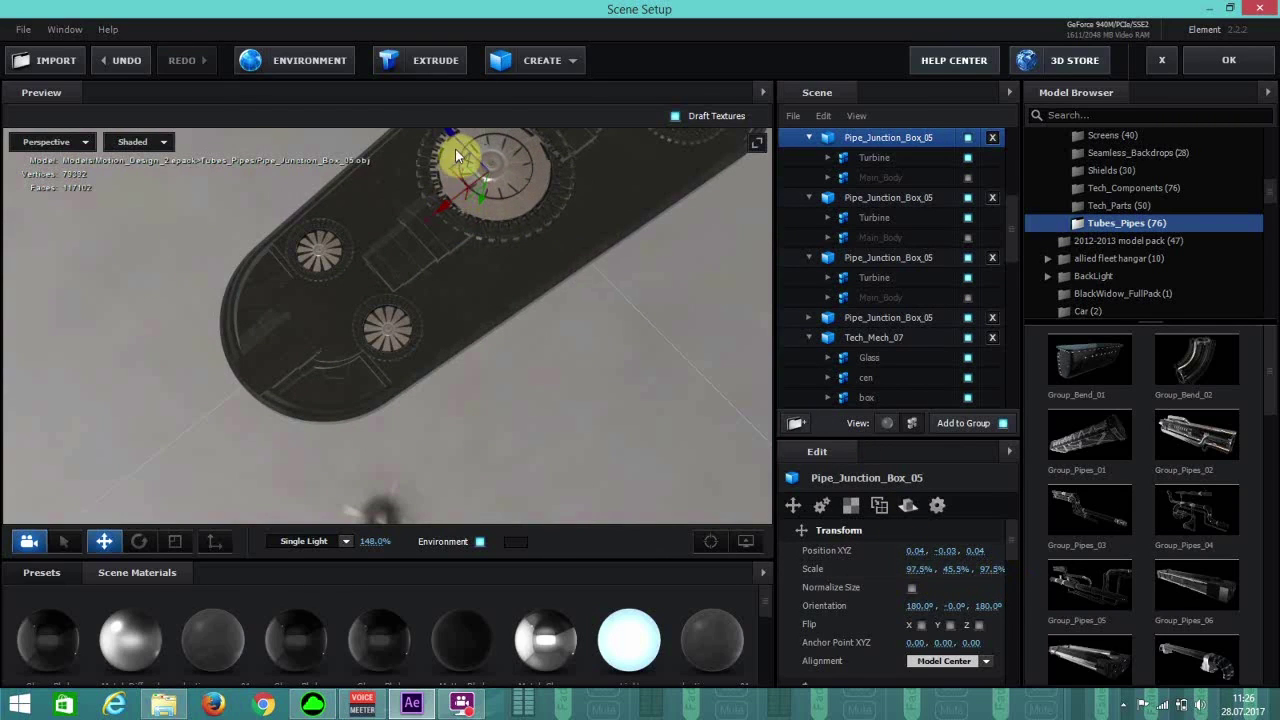
drag(469, 147, 483, 215)
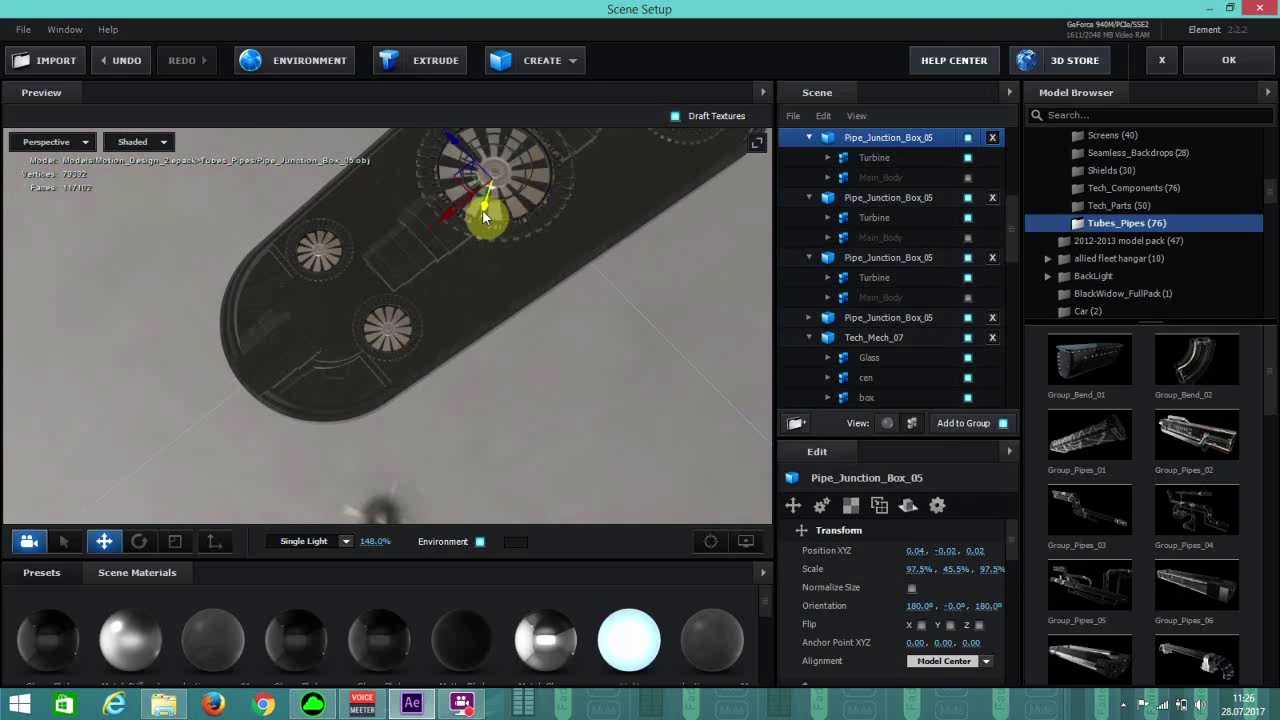
drag(482, 292, 567, 281)
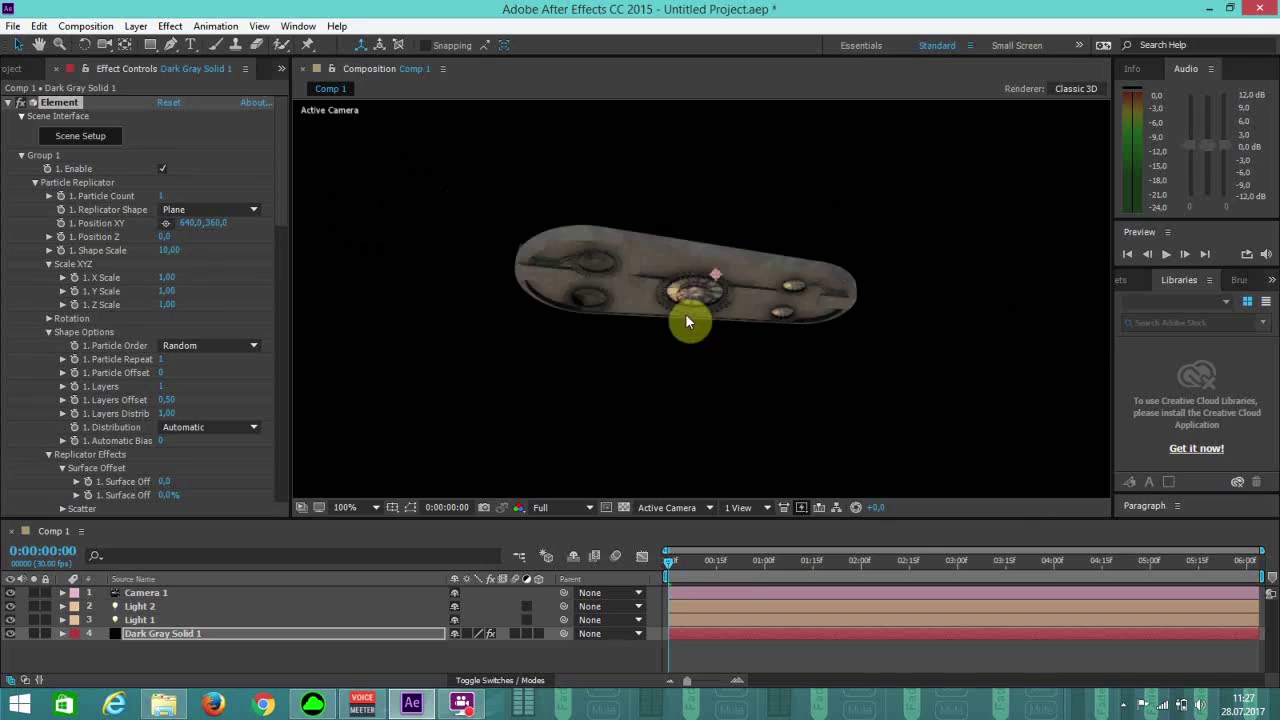
Reopen the Element scene and expand the parts of the Tech_Mech_07 gear that surrounds the large central turbine.
click(72, 137)
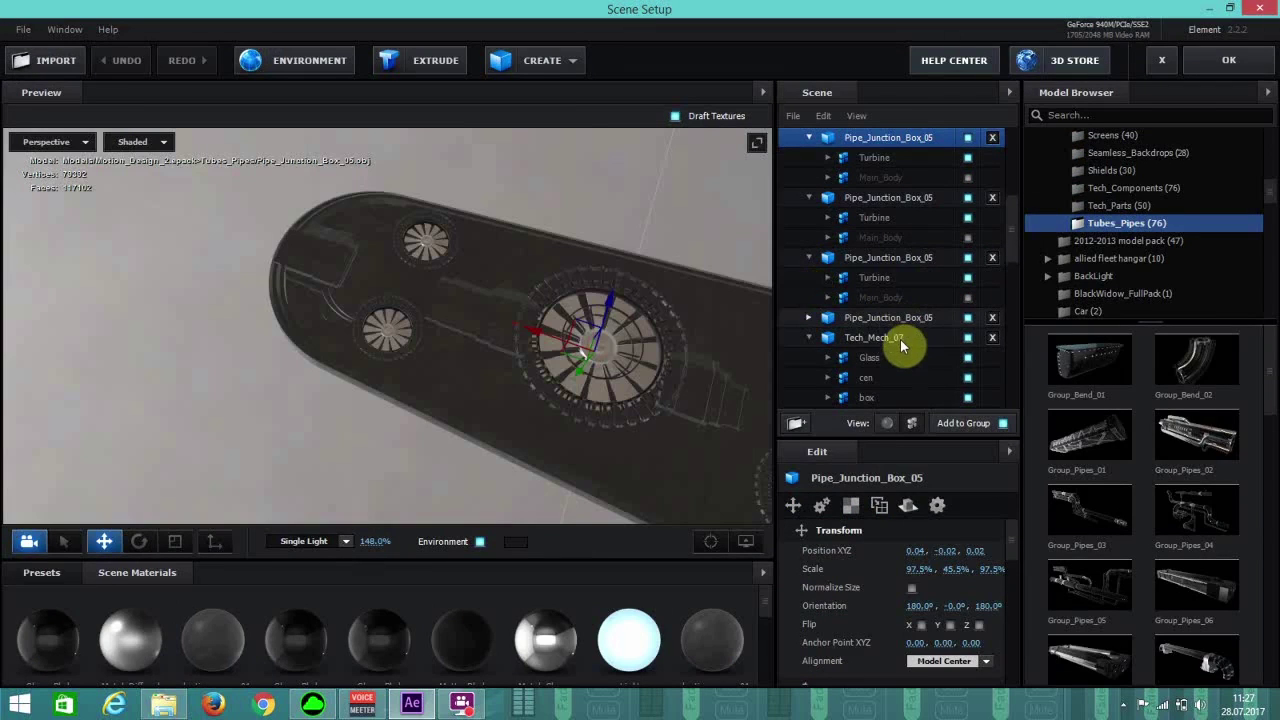
click(900, 338)
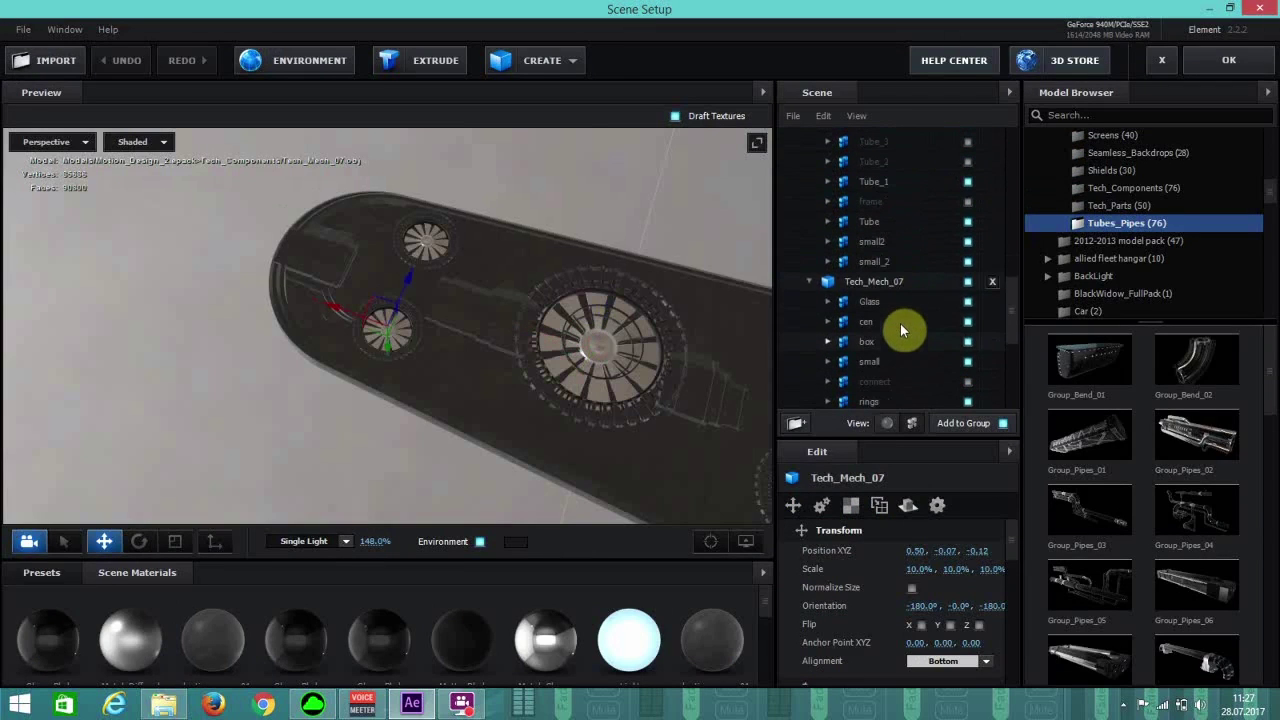
click(900, 285)
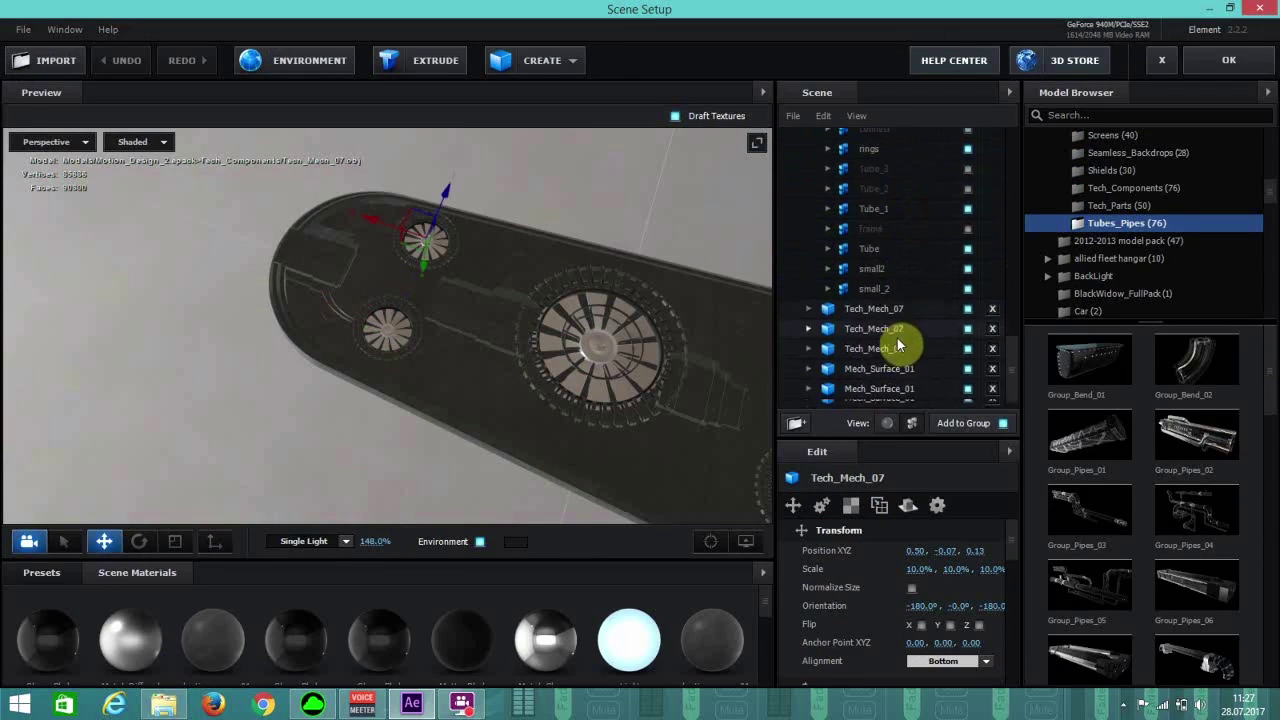
click(900, 299)
click(895, 320)
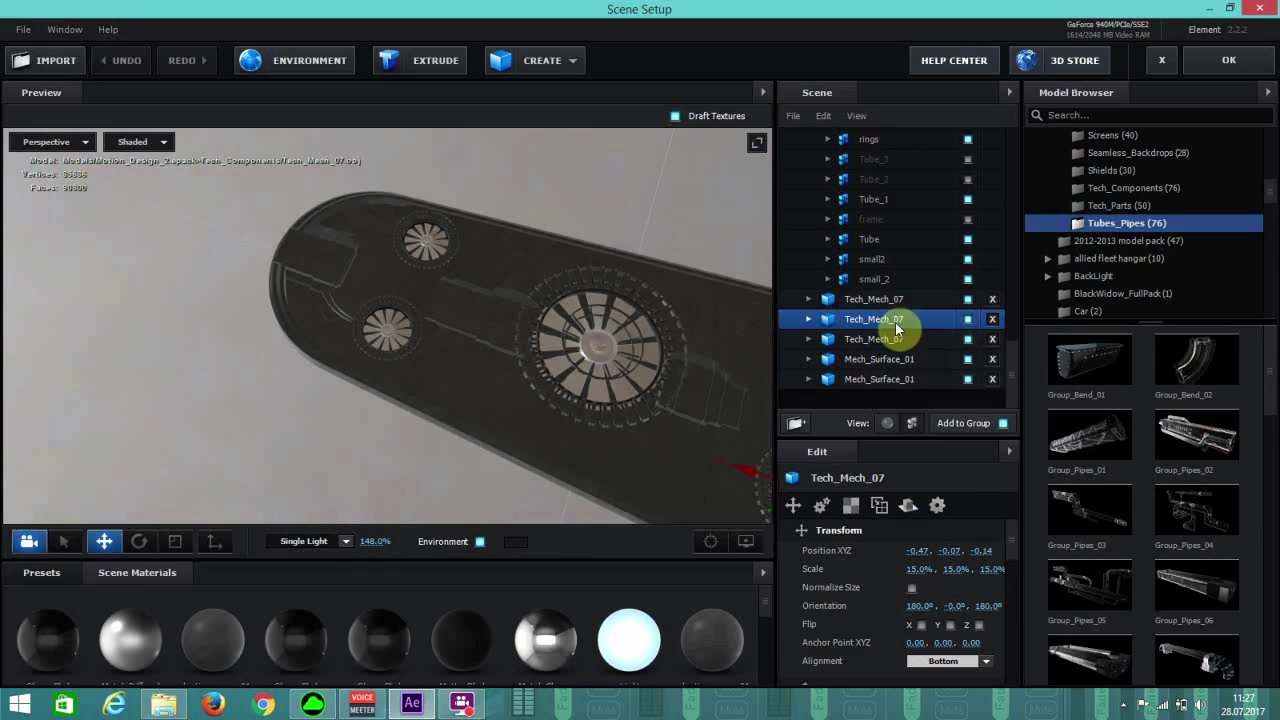
click(894, 338)
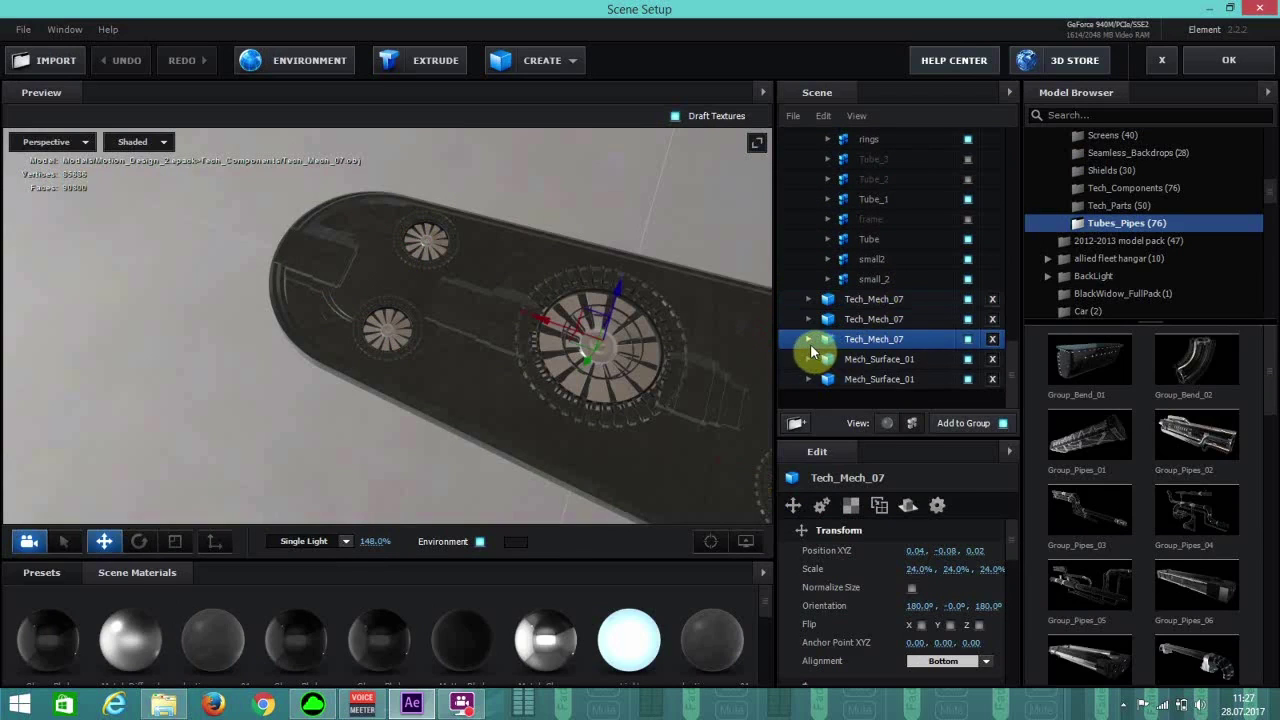
click(809, 340)
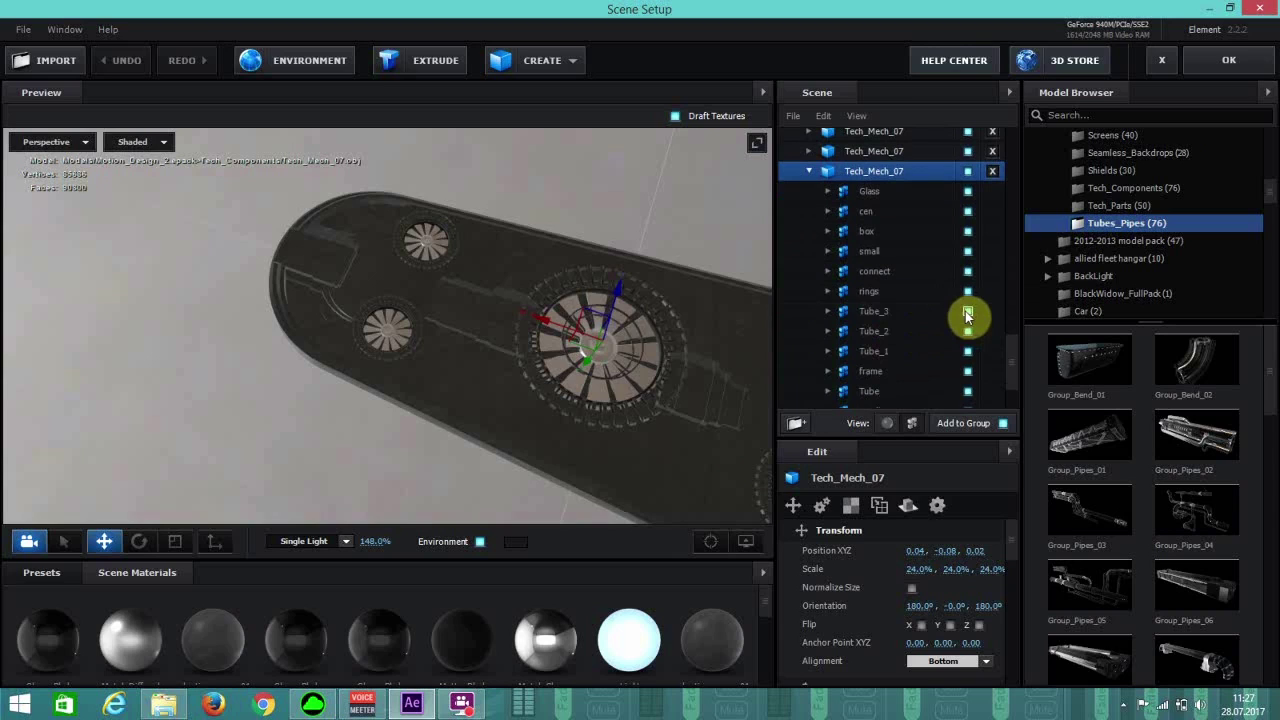
Hide the Tube_3, connect and Tube_2 parts of the large central Tech_Mech_07 gear.
click(967, 312)
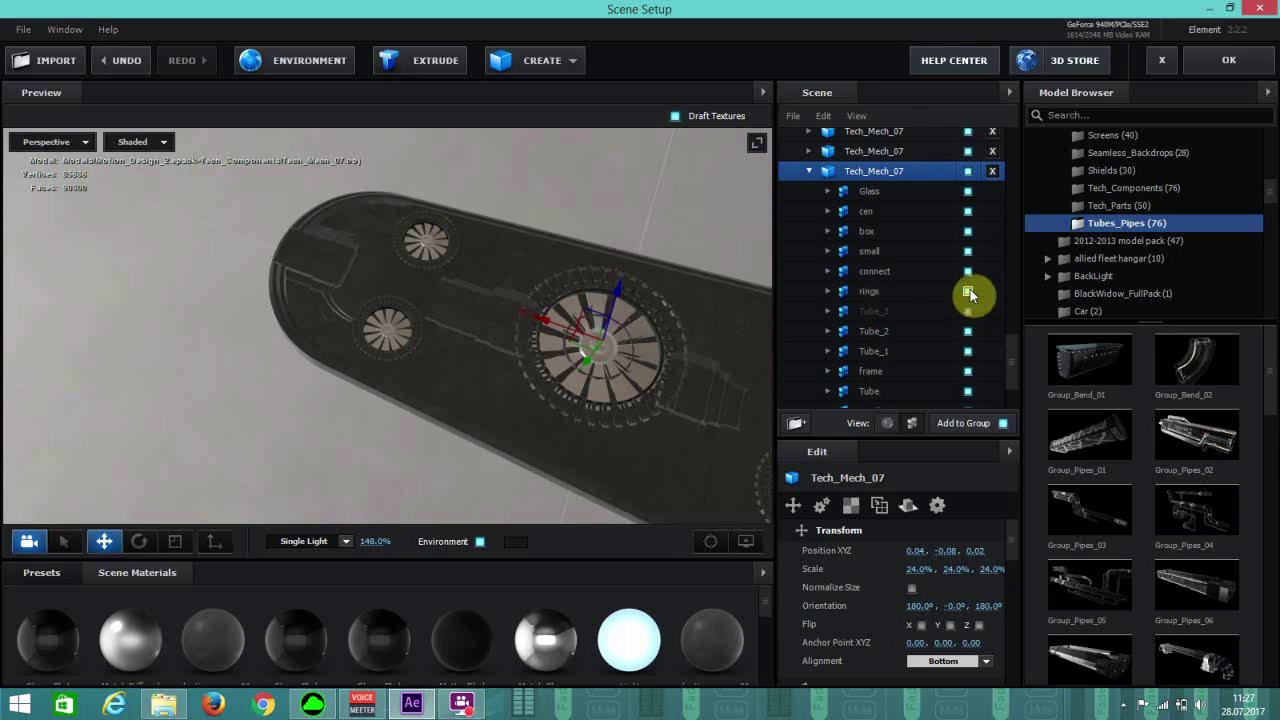
click(968, 290)
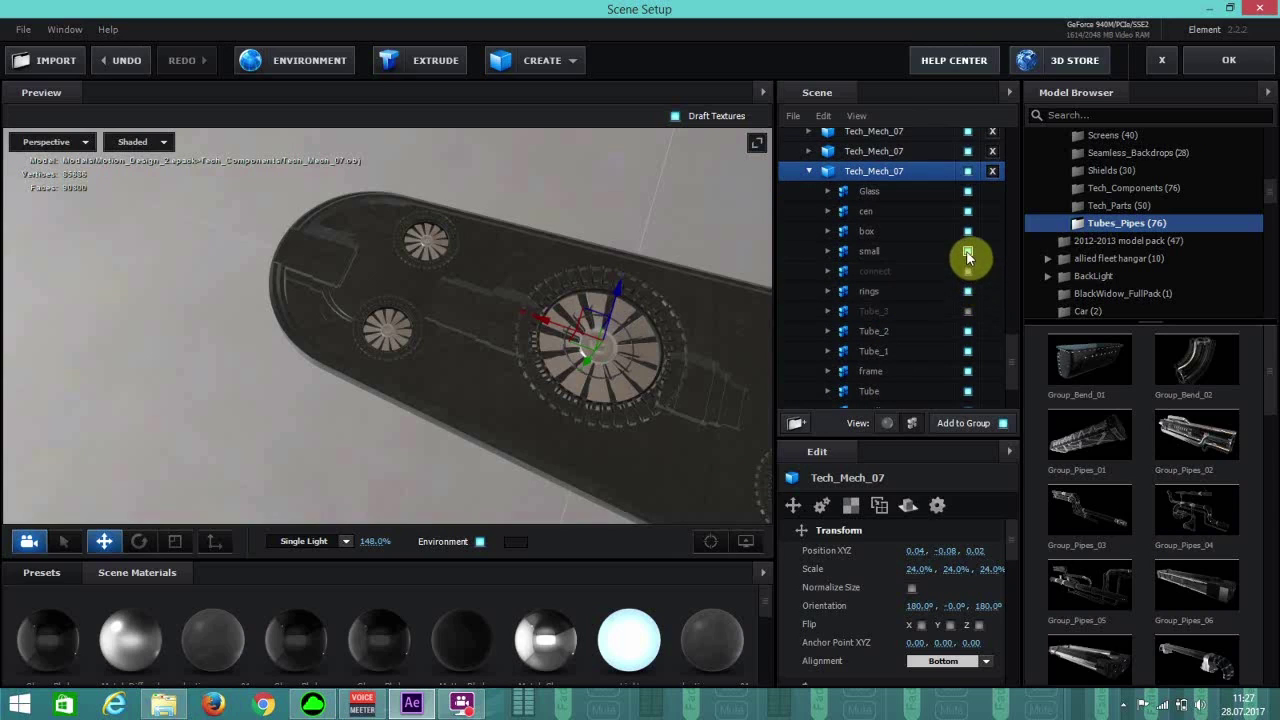
click(967, 254)
click(968, 232)
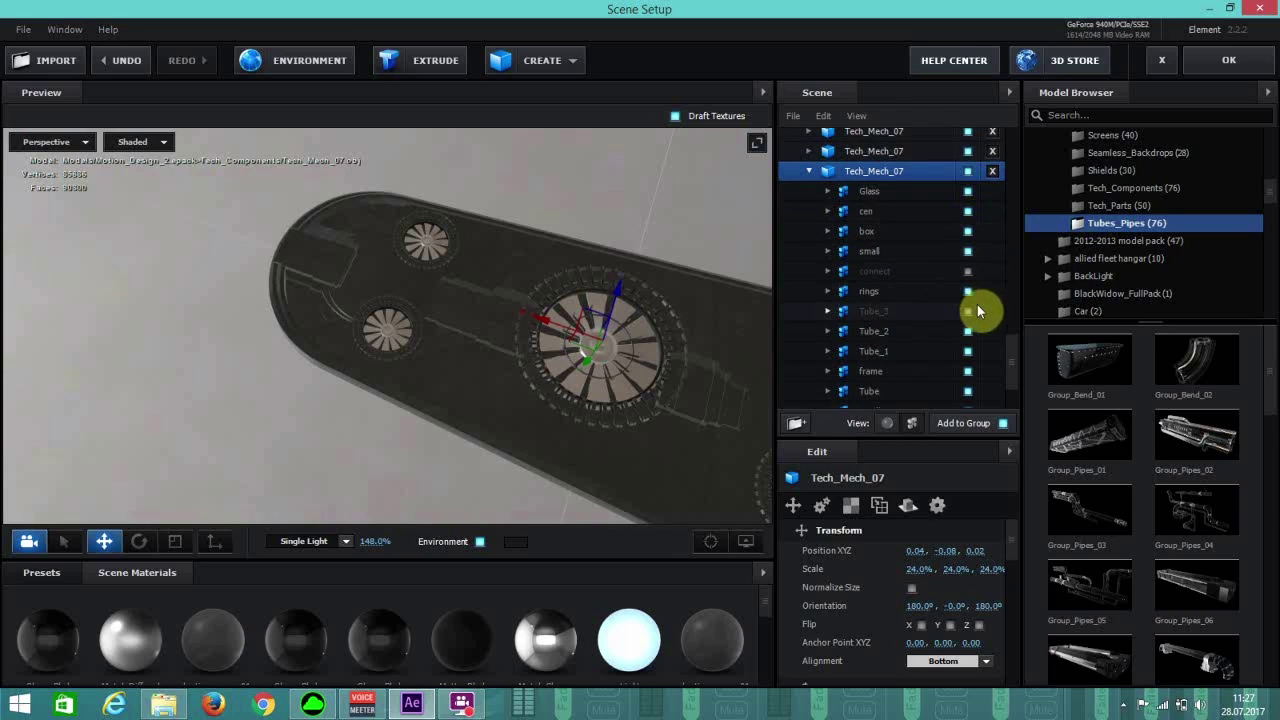
click(969, 333)
click(969, 333)
click(969, 333)
Hide the frame part of the large central Tech_Mech_07 gear, keeping its Tube_1 part shown.
drag(660, 397, 660, 455)
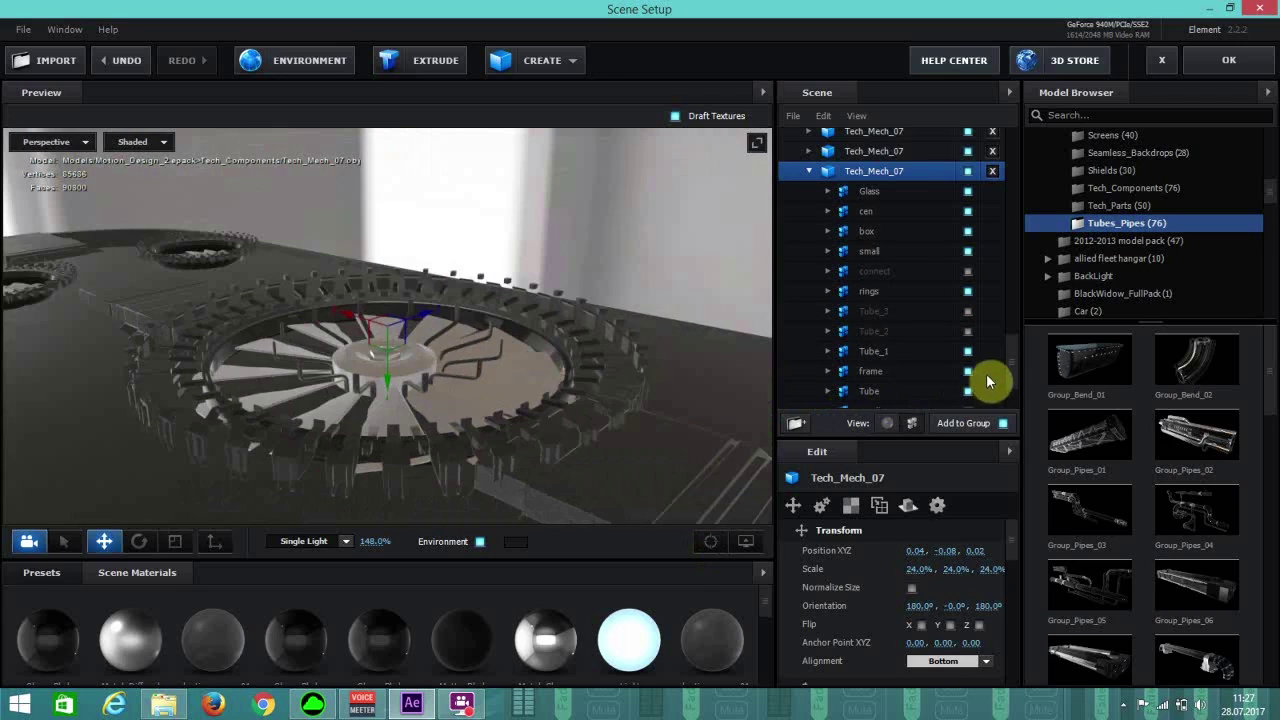
click(968, 352)
click(968, 352)
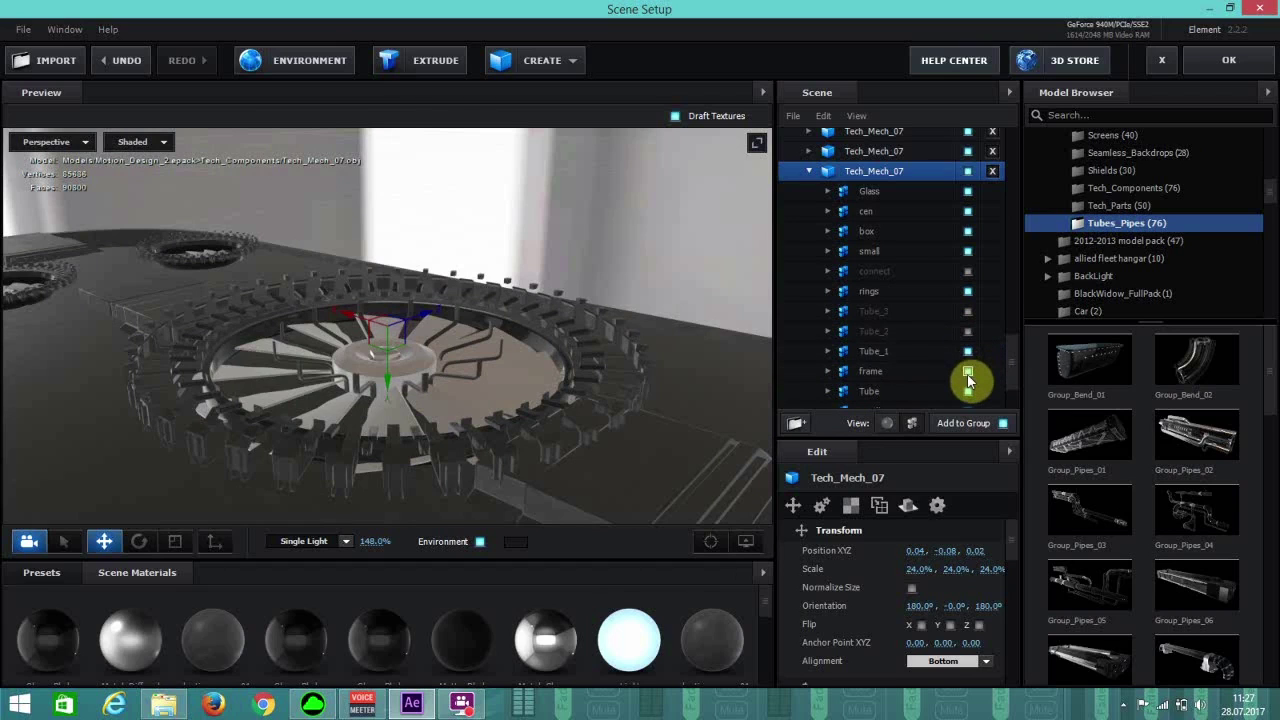
click(968, 372)
scroll(629, 340, down, 3)
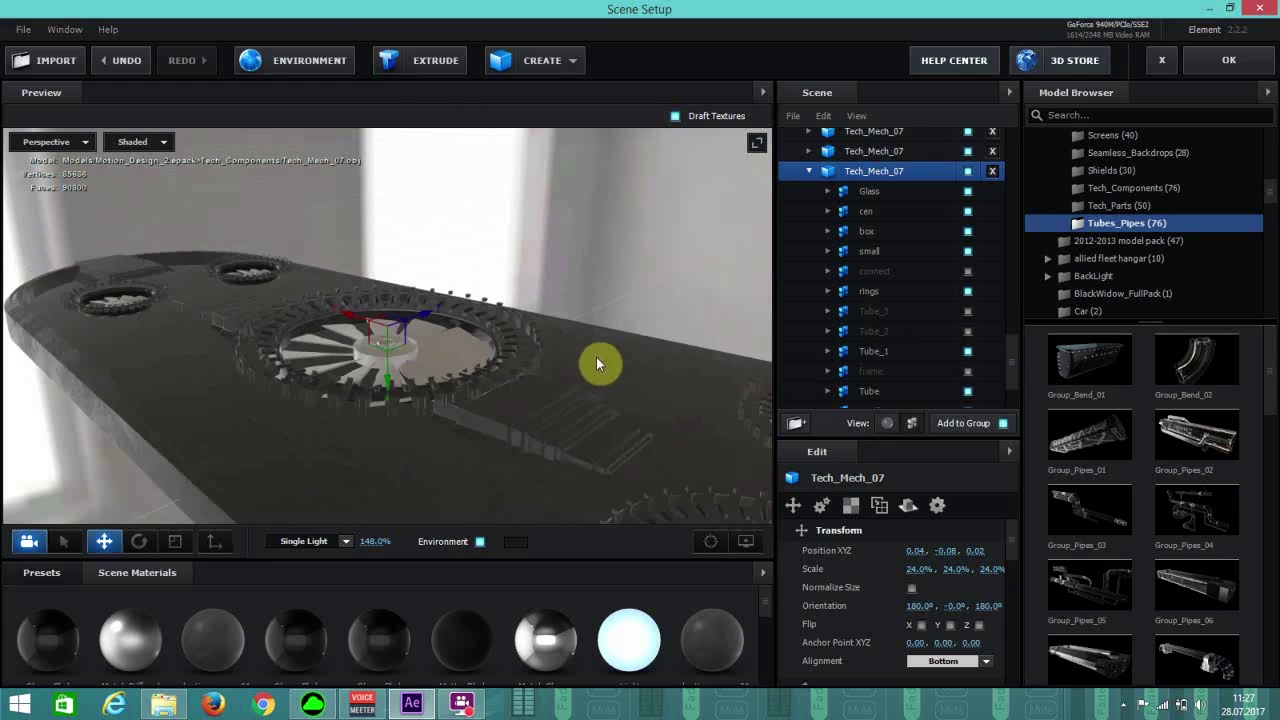
scroll(500, 376, down, 3)
drag(345, 319, 474, 453)
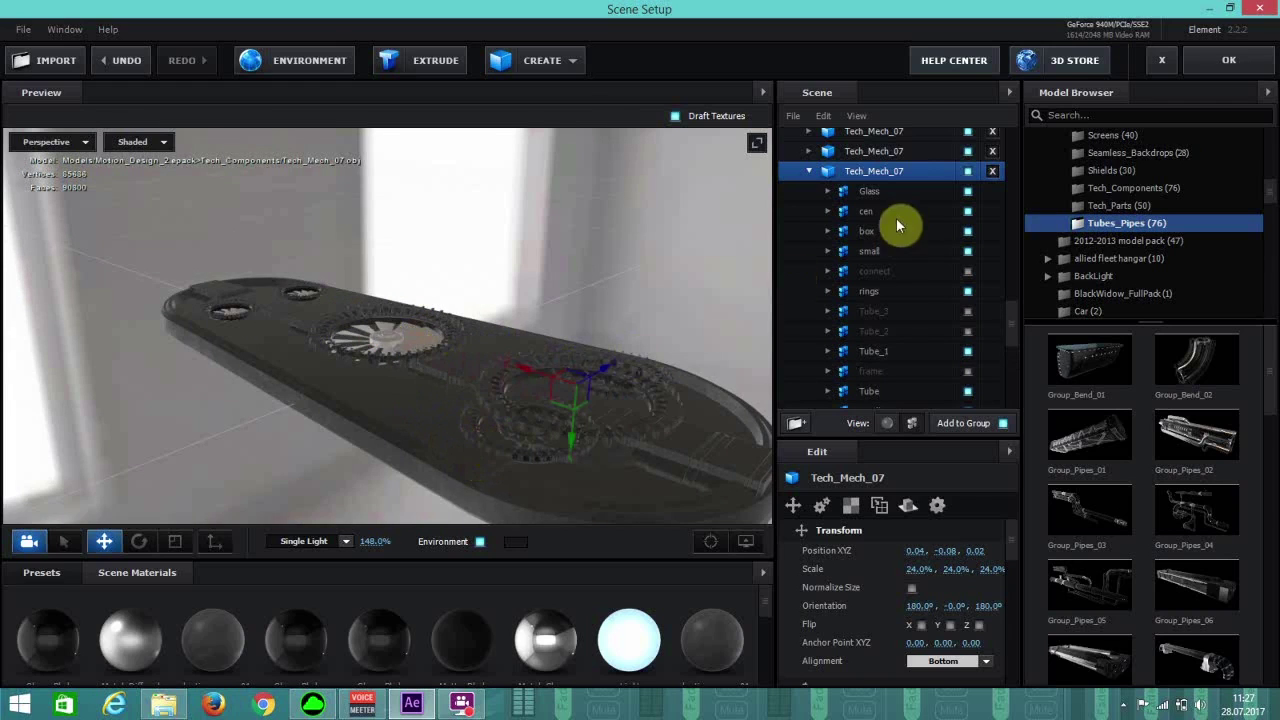
key(ctrl+z)
Duplicate the large central gear's turbine, move the duplicate into the gear at X -0.46, Z -0.13, and scale it proportionally to 75%.
scroll(904, 210, down, 3)
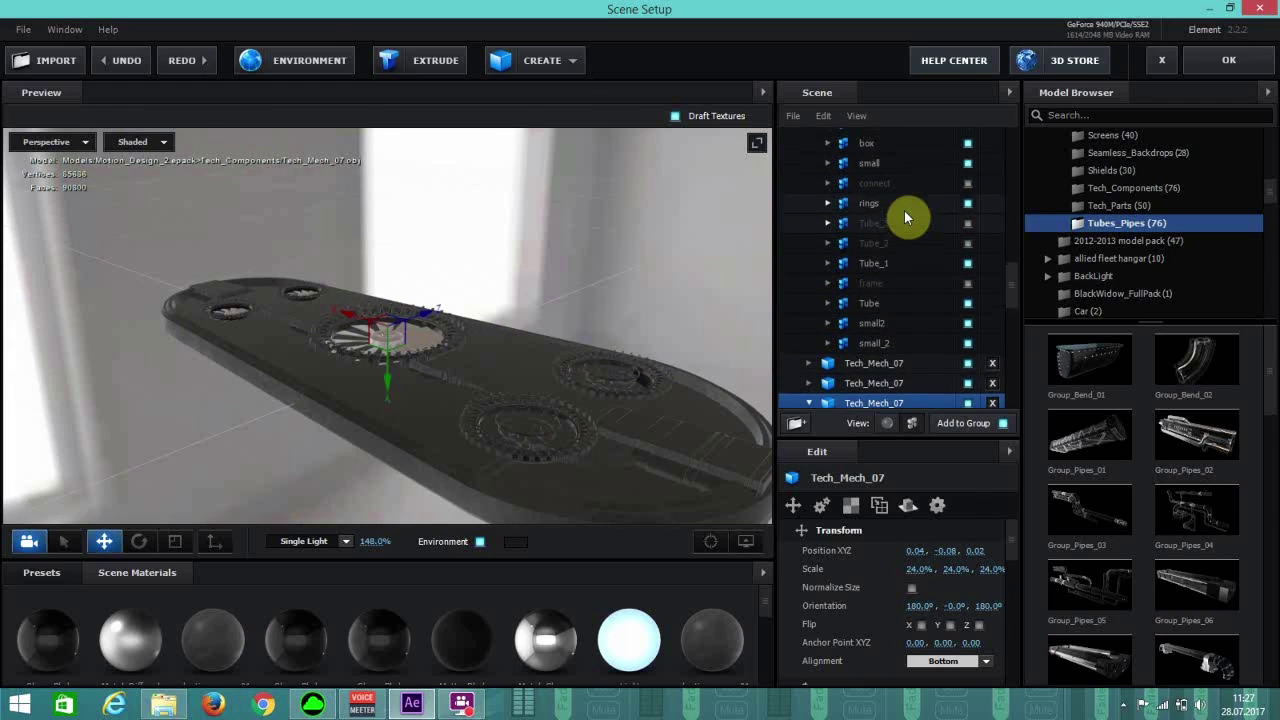
scroll(904, 210, up, 2)
click(810, 243)
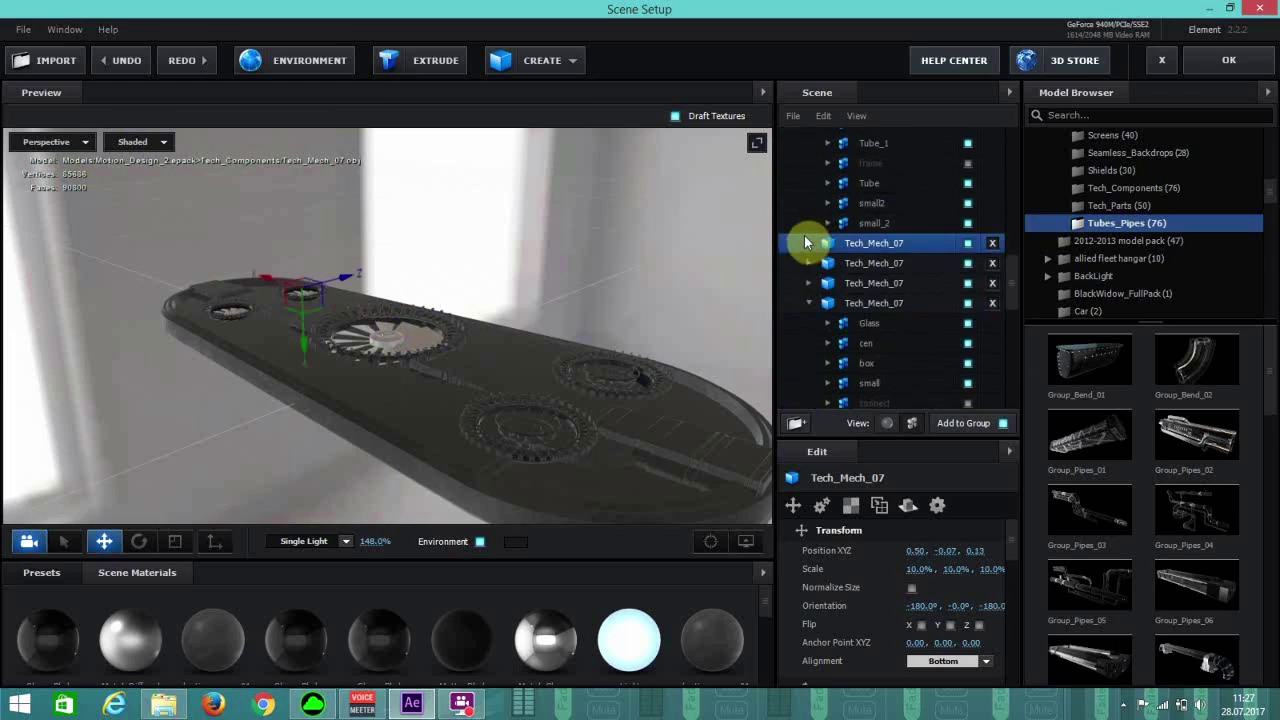
click(806, 305)
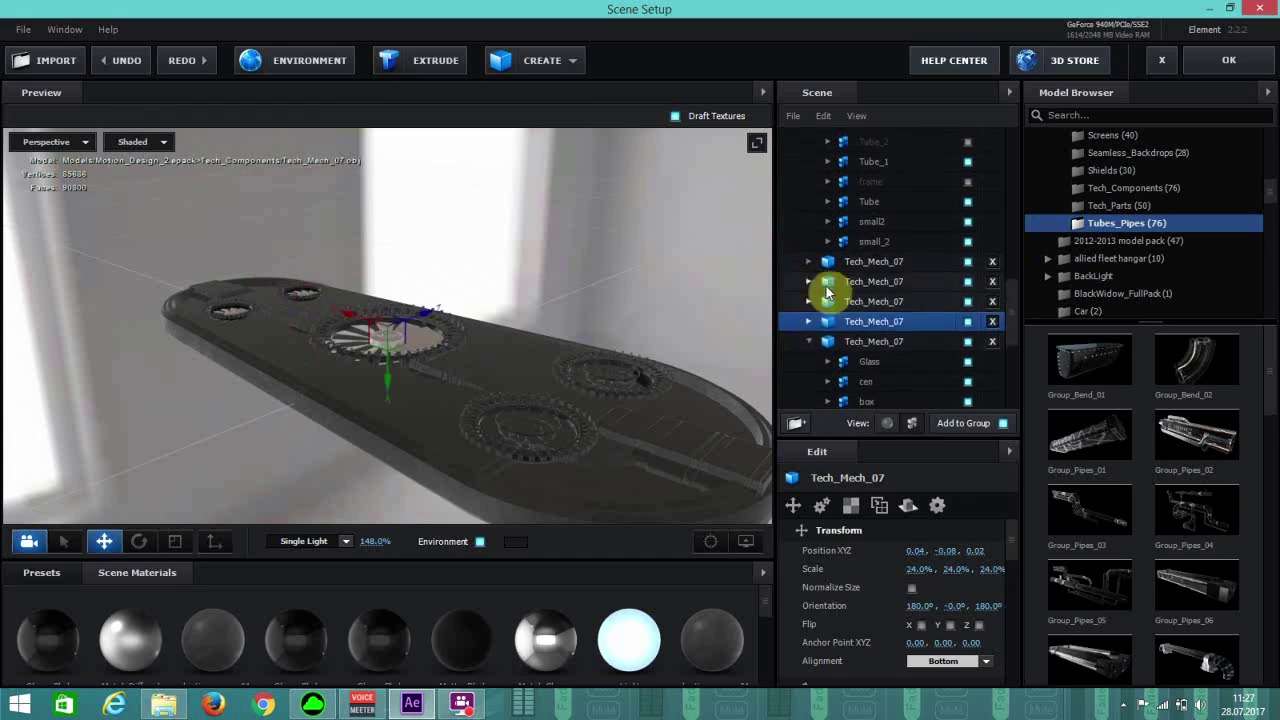
click(852, 298)
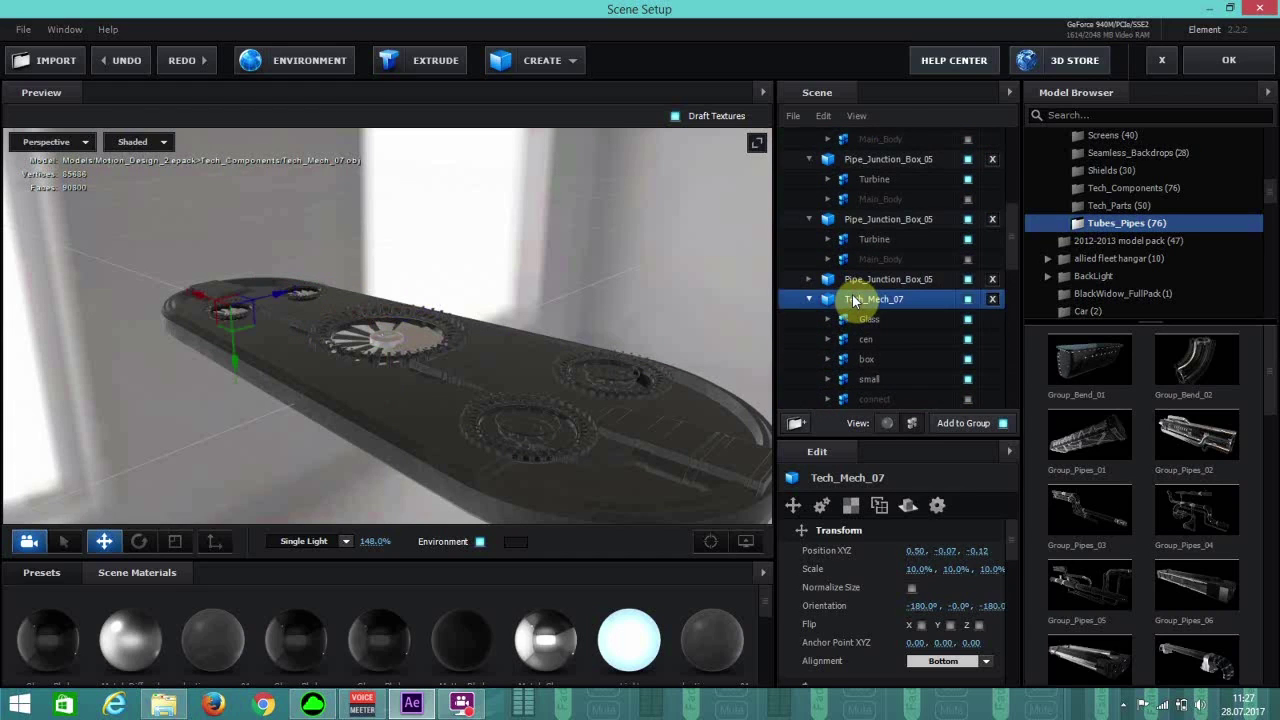
click(860, 283)
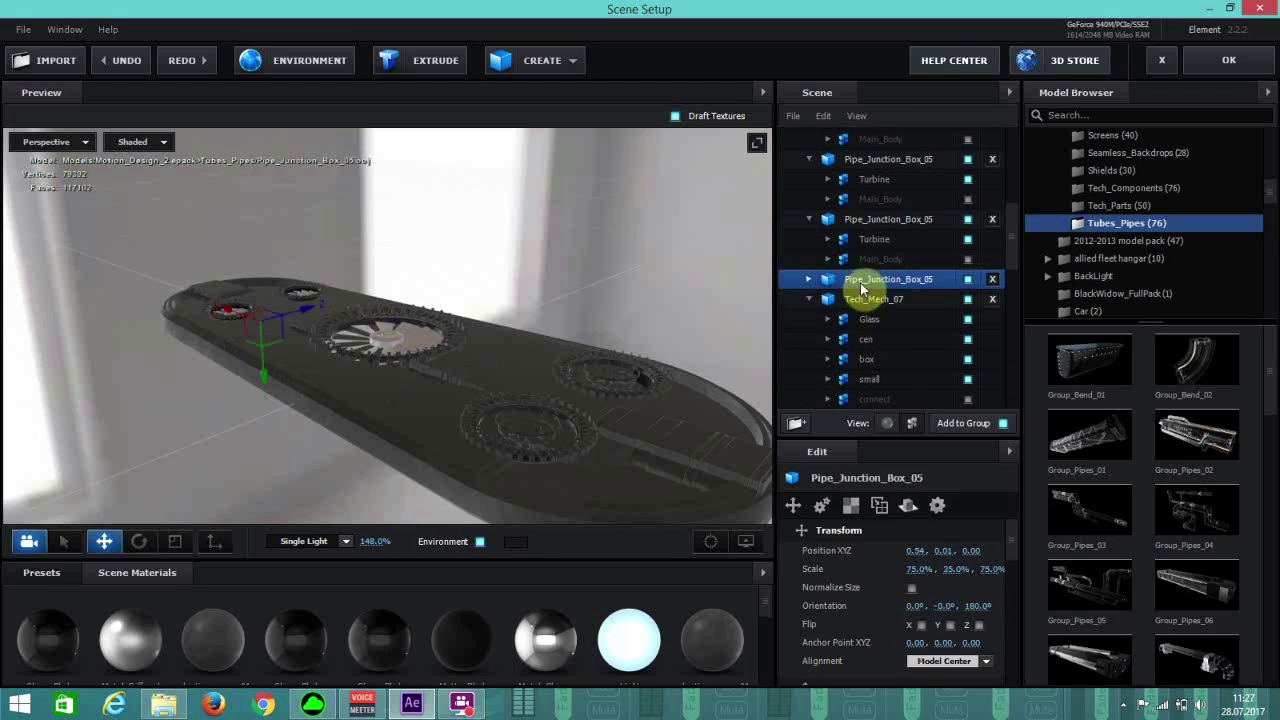
click(872, 219)
click(871, 160)
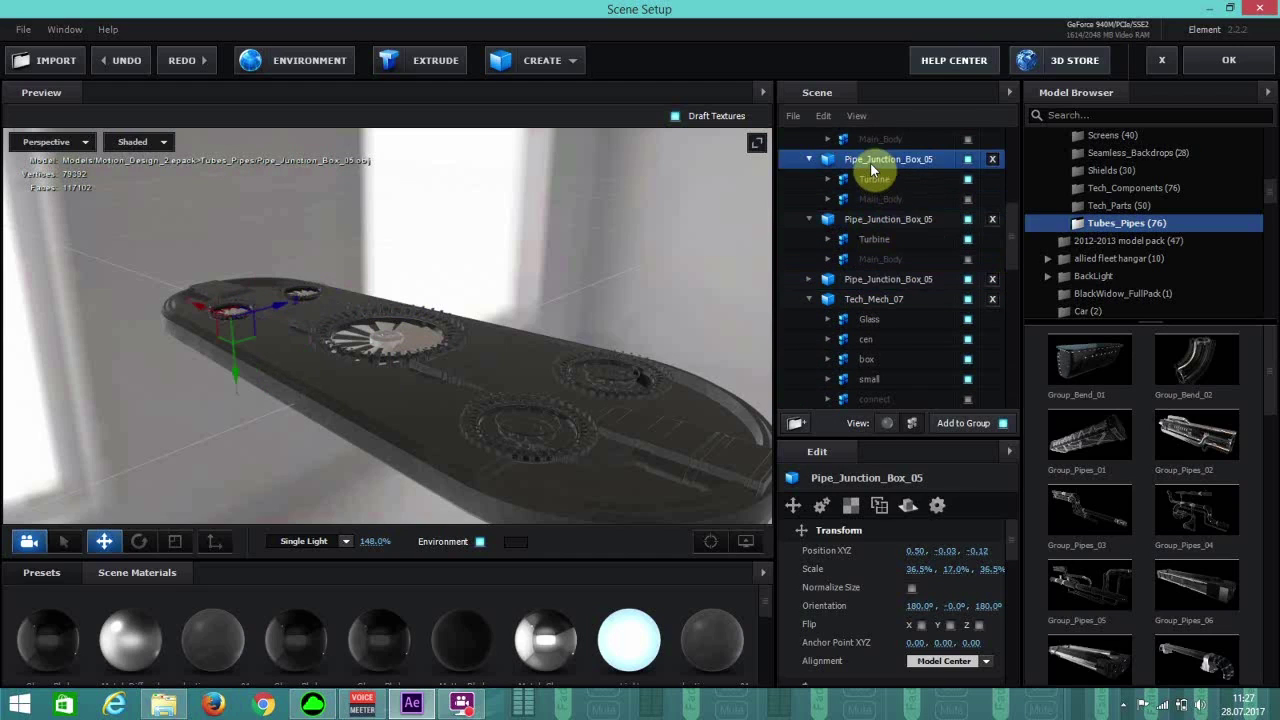
click(880, 160)
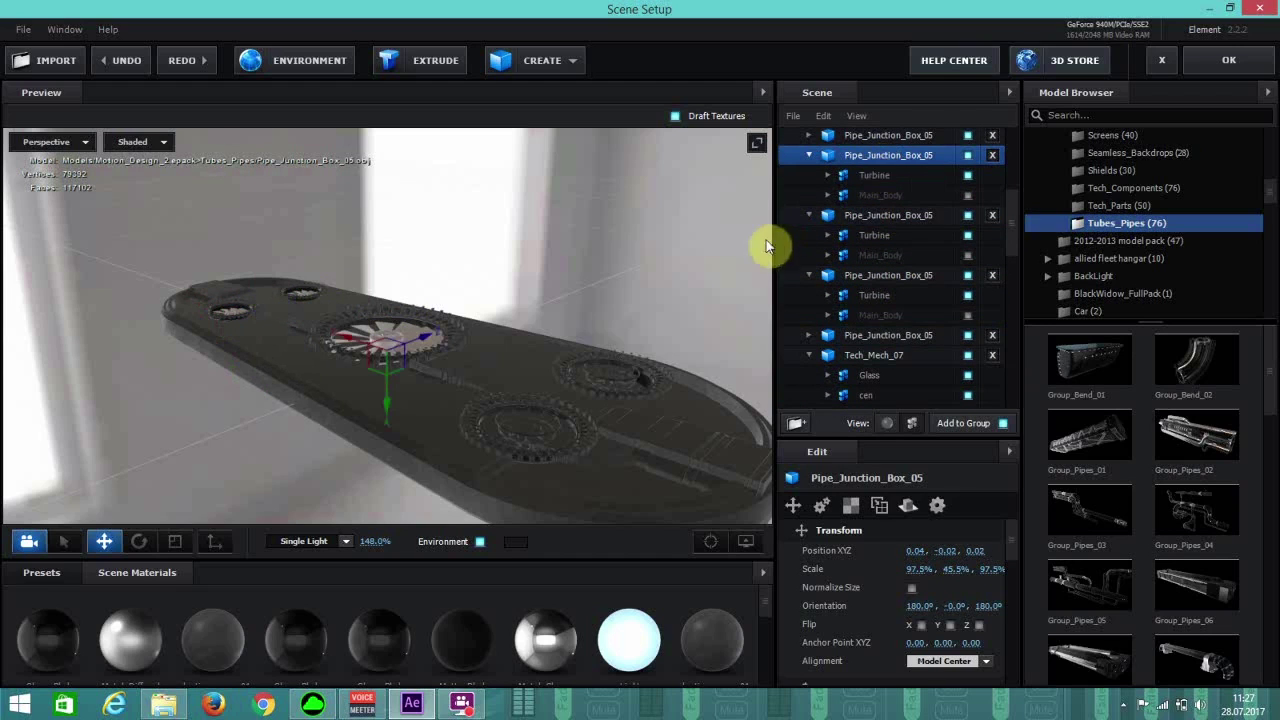
drag(345, 343, 350, 433)
drag(917, 571, 841, 576)
click(710, 541)
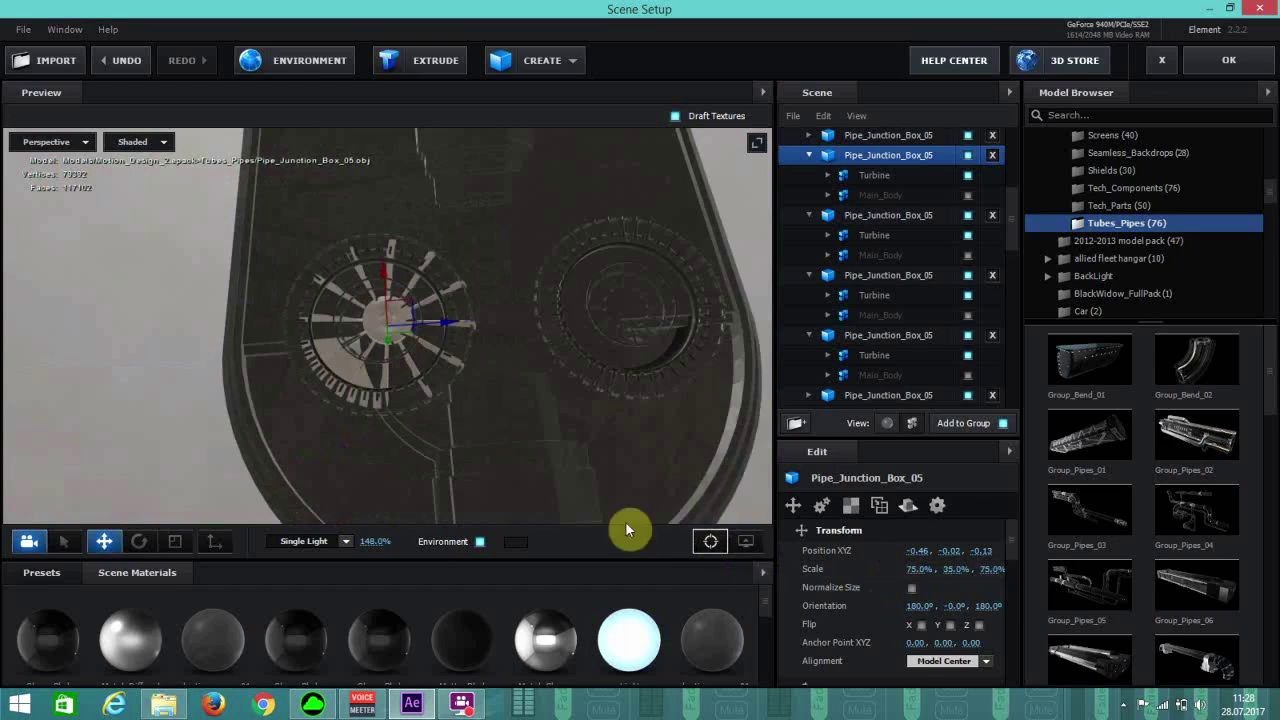
Shrink the duplicated turbine proportionally to 58.5% and center it in its gear at Y -0.03, Z -0.15.
scroll(496, 464, up, 3)
drag(527, 419, 473, 360)
drag(394, 366, 428, 355)
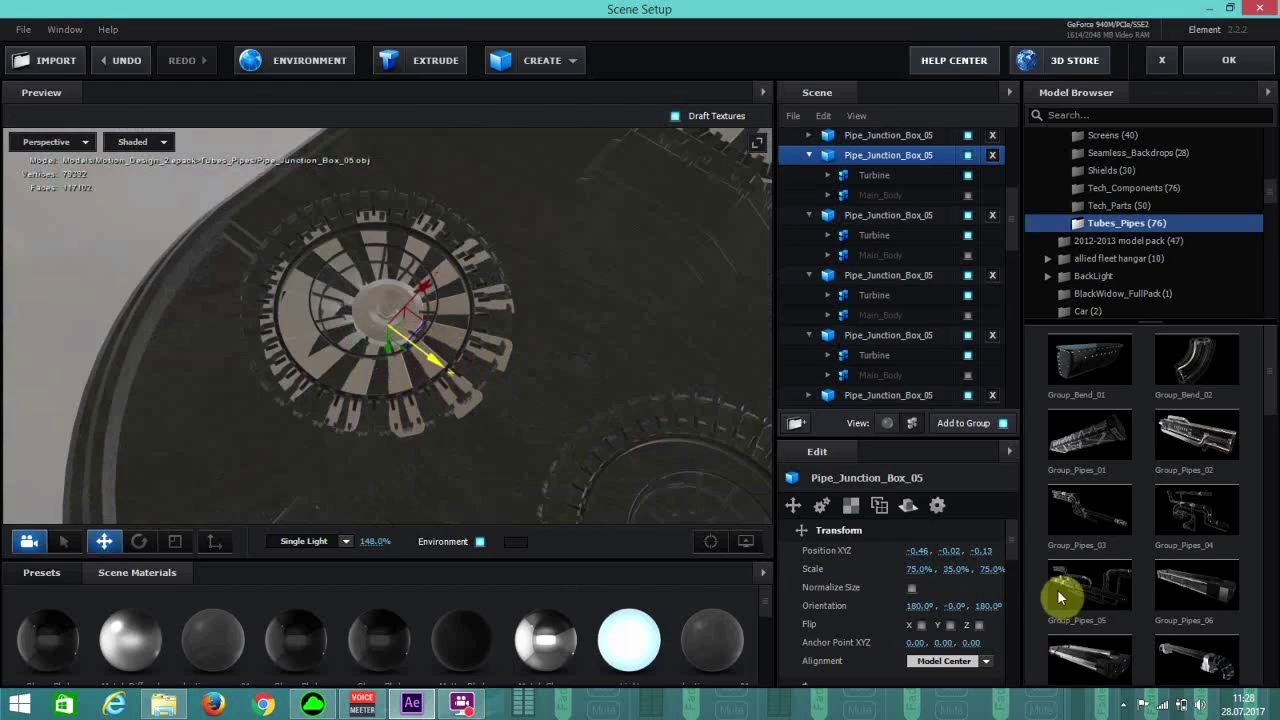
drag(931, 570, 900, 572)
drag(584, 388, 386, 334)
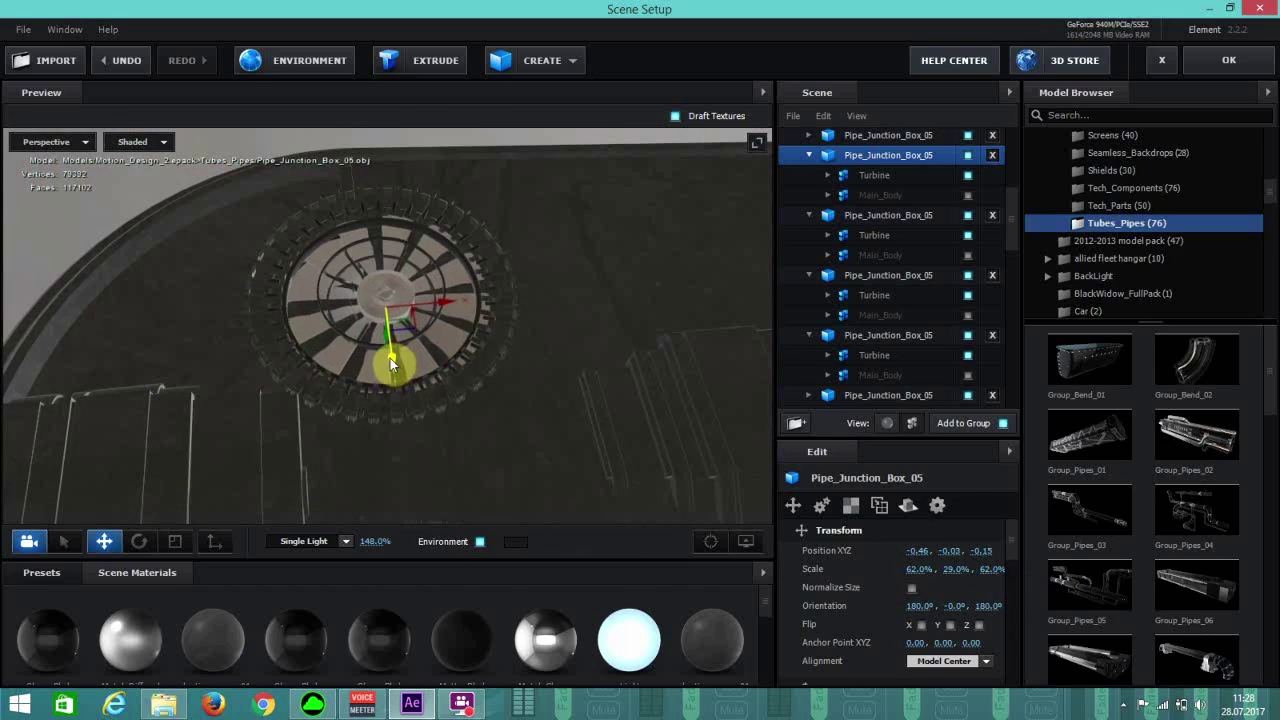
drag(962, 572, 910, 572)
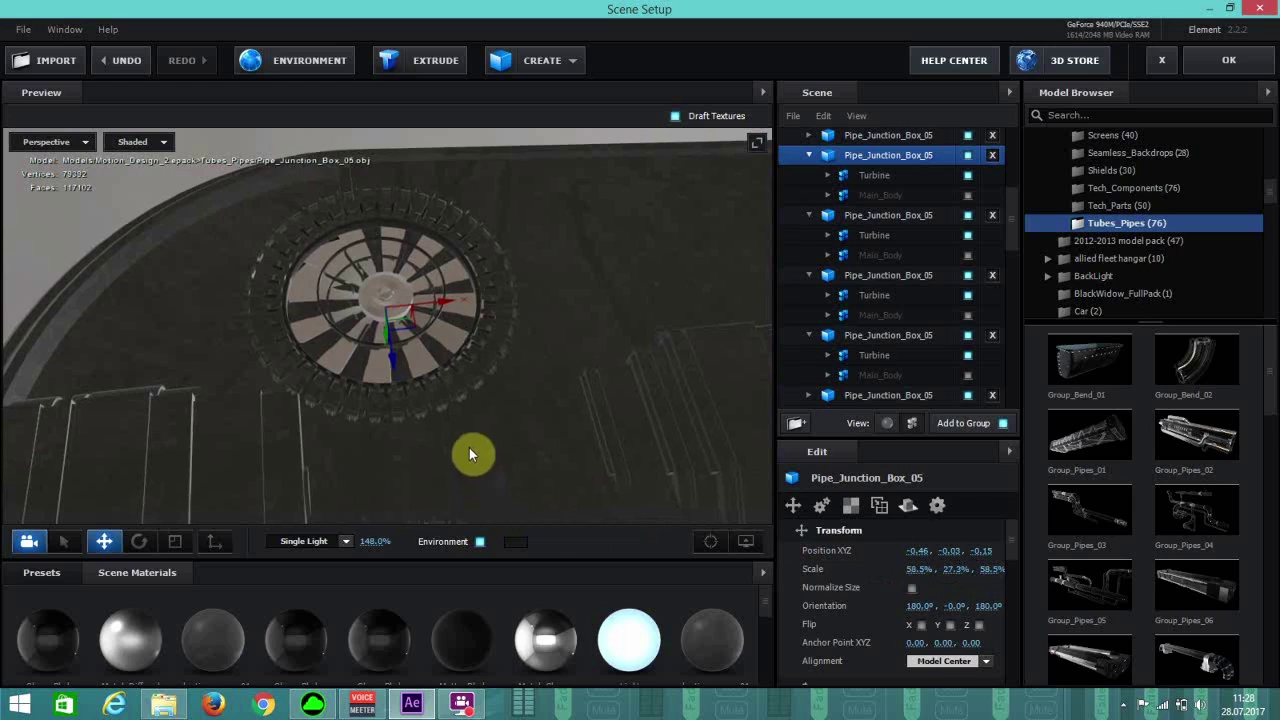
Select the Tech_Mech_07 gear surrounding the duplicated turbine, checking it by toggling its visibility, and expand its parts.
drag(466, 451, 400, 388)
scroll(864, 337, down, 3)
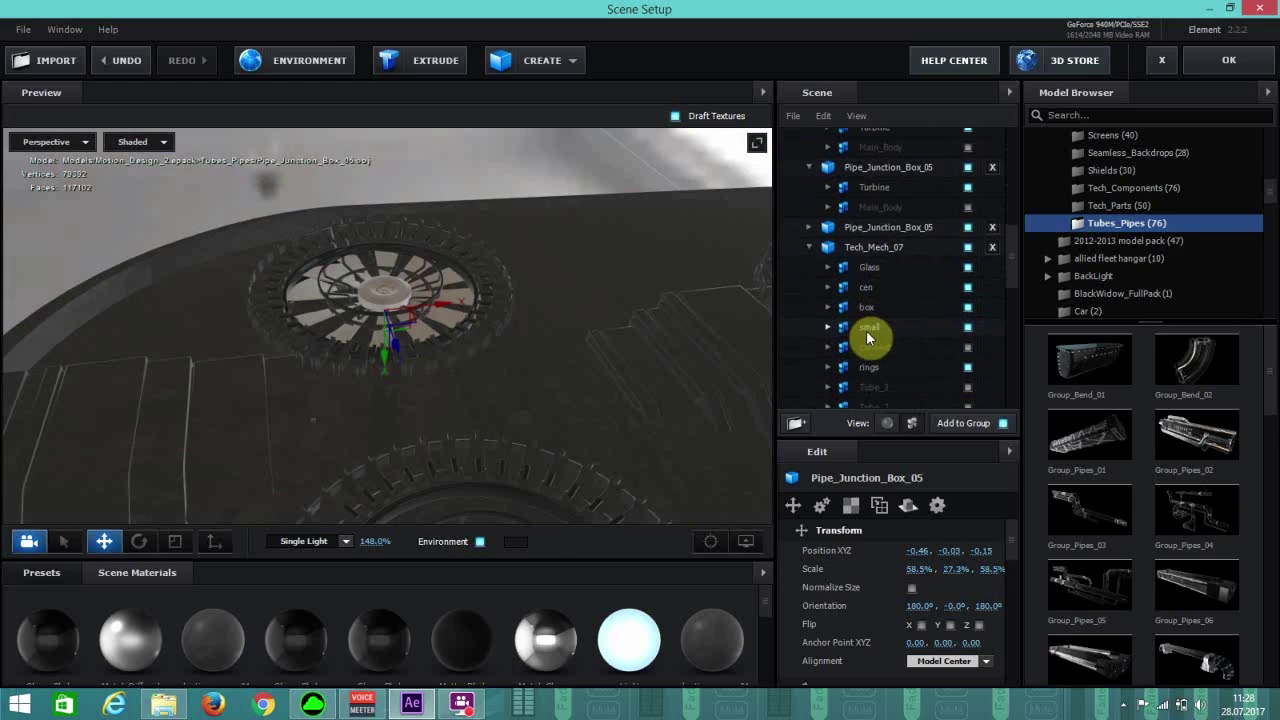
click(893, 247)
key(ctrl+d)
key(ctrl+d)
key(ctrl+d)
key(ctrl+d)
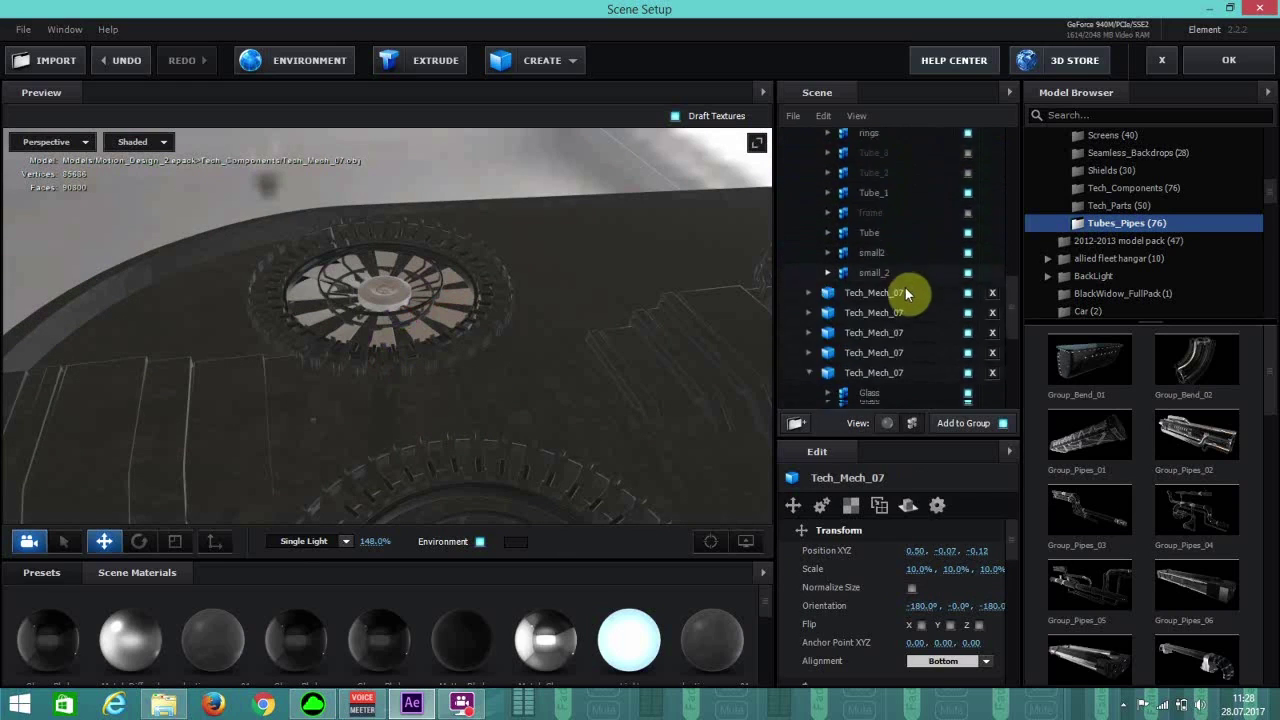
click(897, 218)
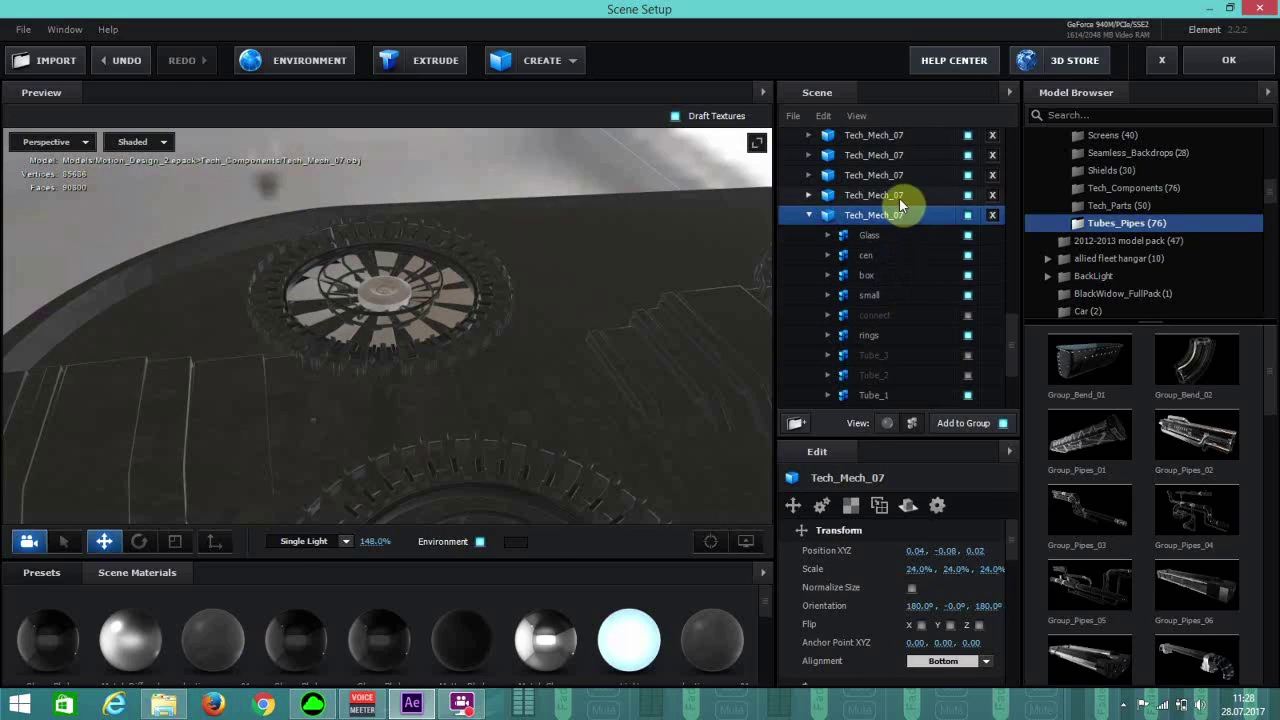
click(899, 197)
click(896, 178)
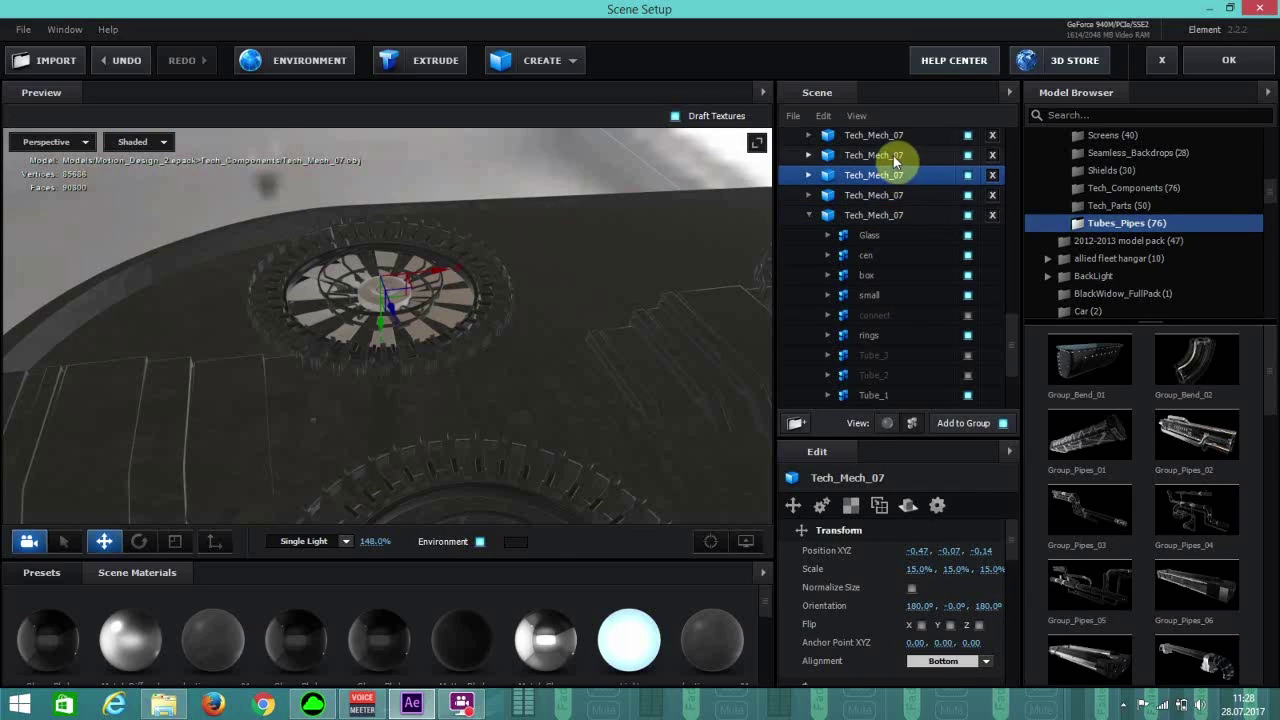
click(970, 177)
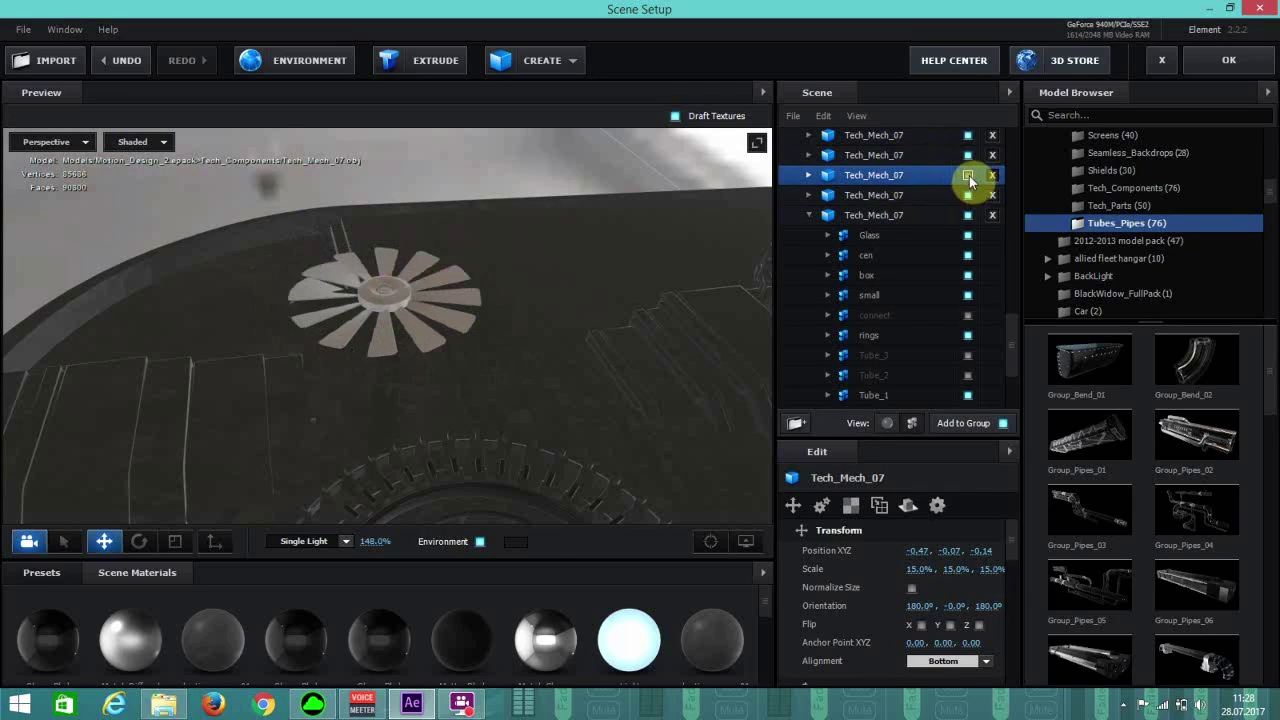
click(968, 177)
click(809, 175)
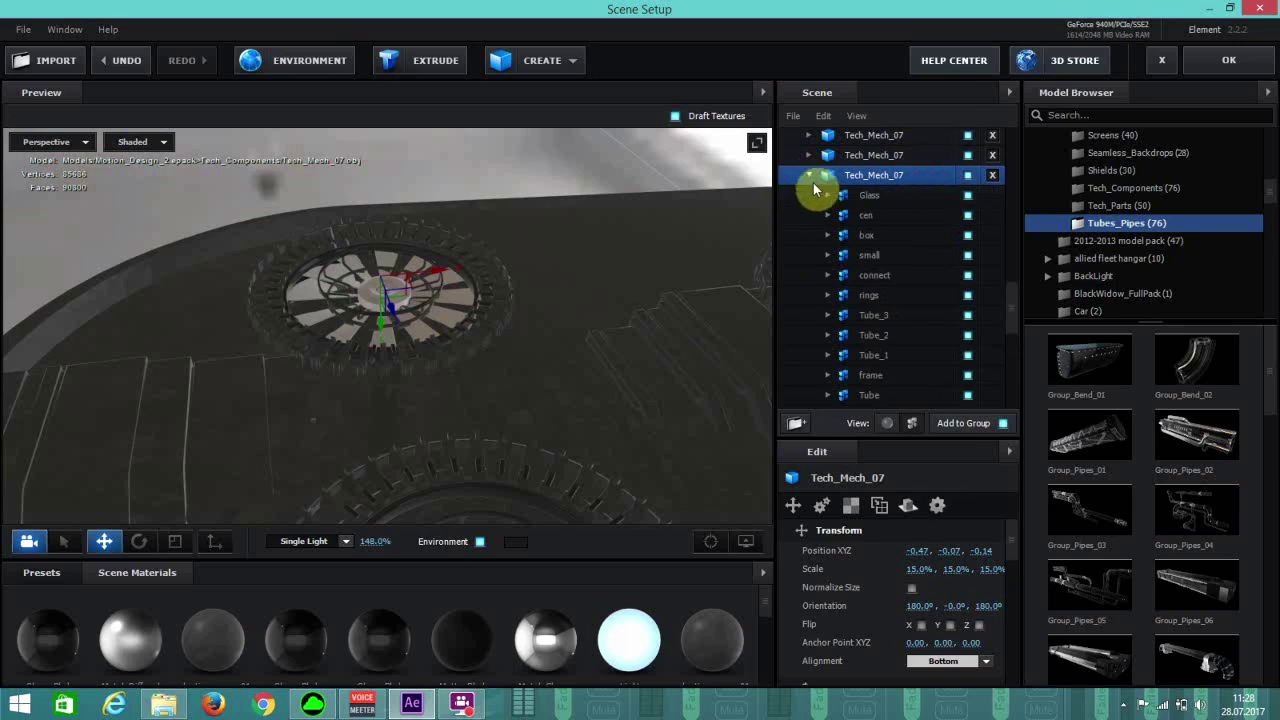
Hide the Tube_3, Tube_2 and frame parts of the expanded Tech_Mech_07 gear so they no longer cover the turbine.
click(968, 256)
click(968, 256)
click(968, 236)
click(968, 236)
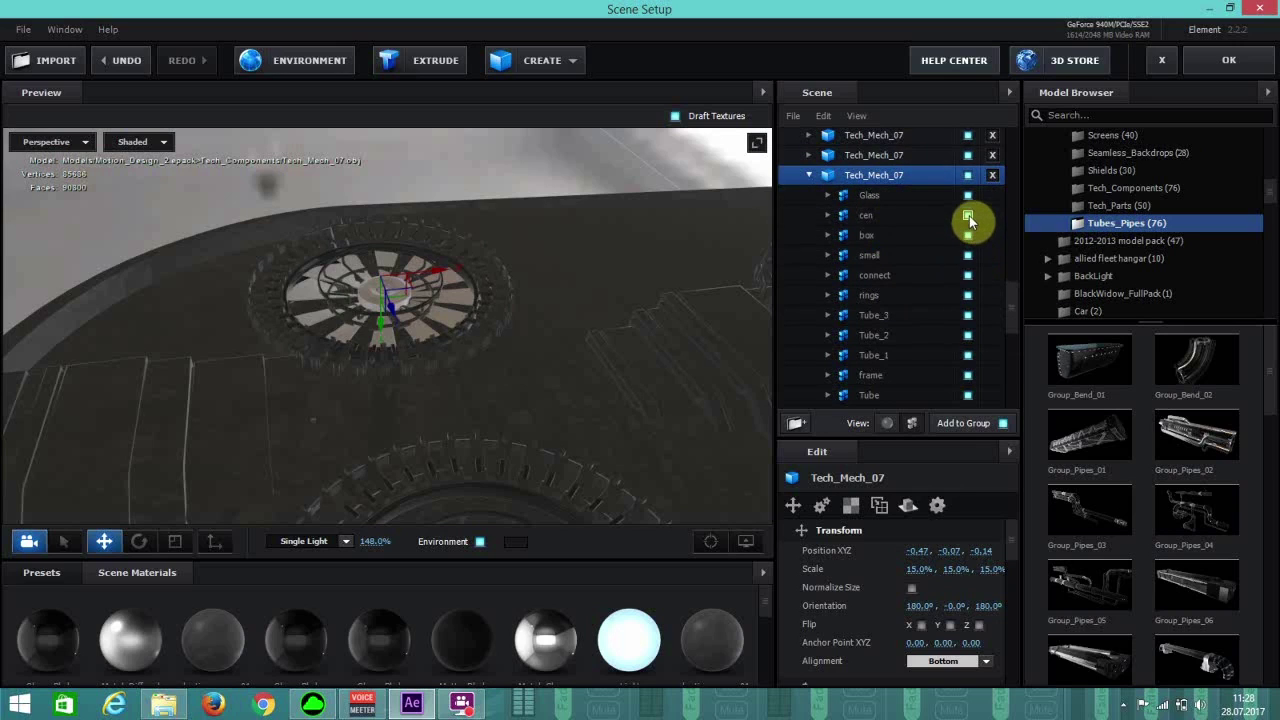
click(968, 216)
click(968, 316)
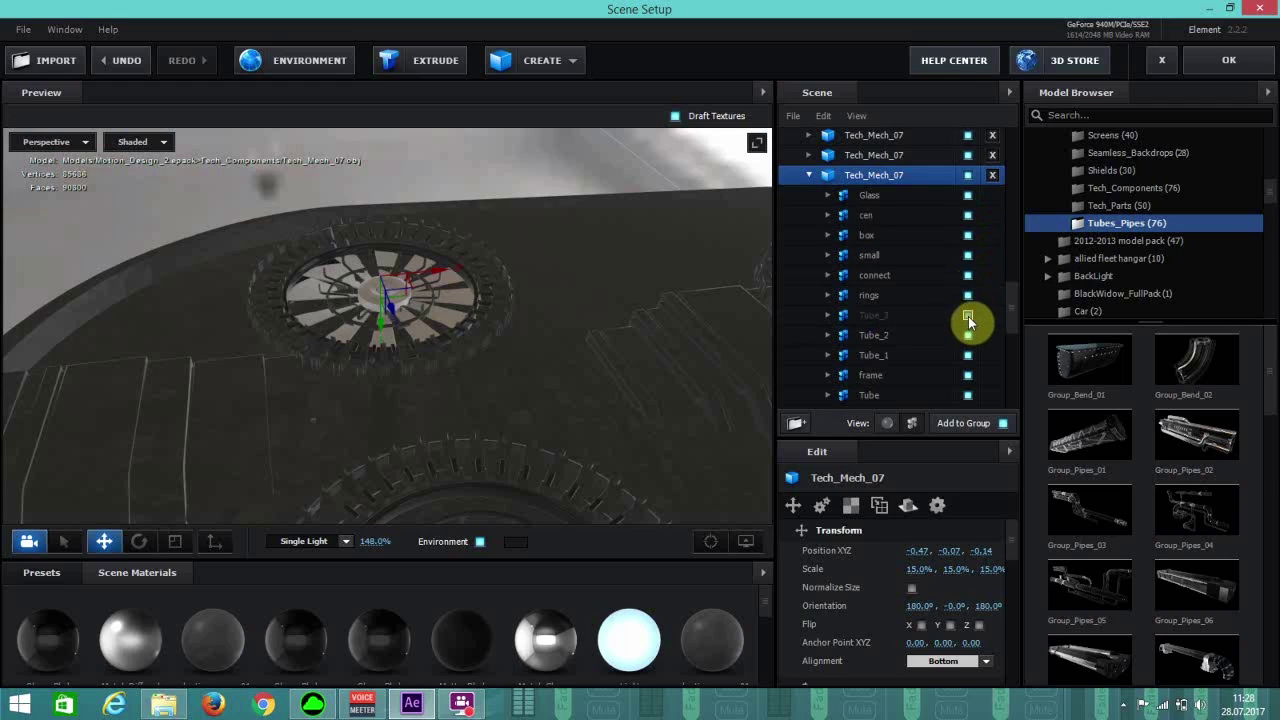
click(968, 336)
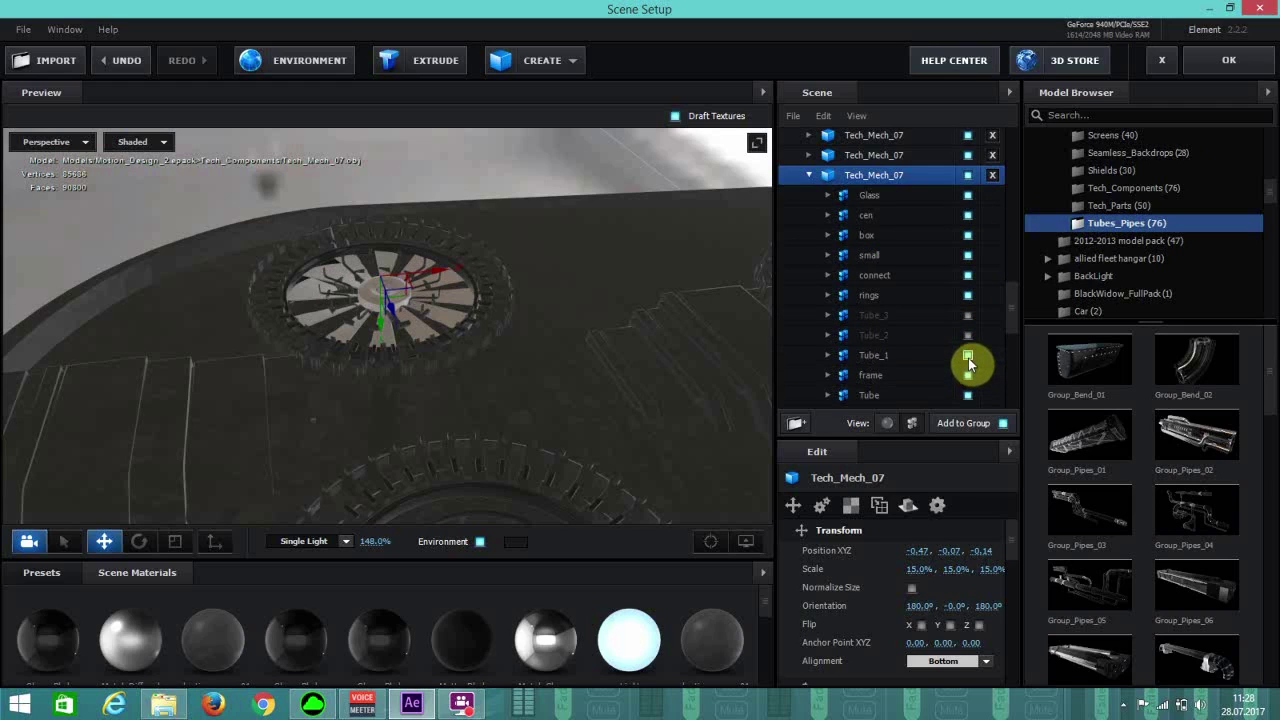
click(968, 356)
click(968, 376)
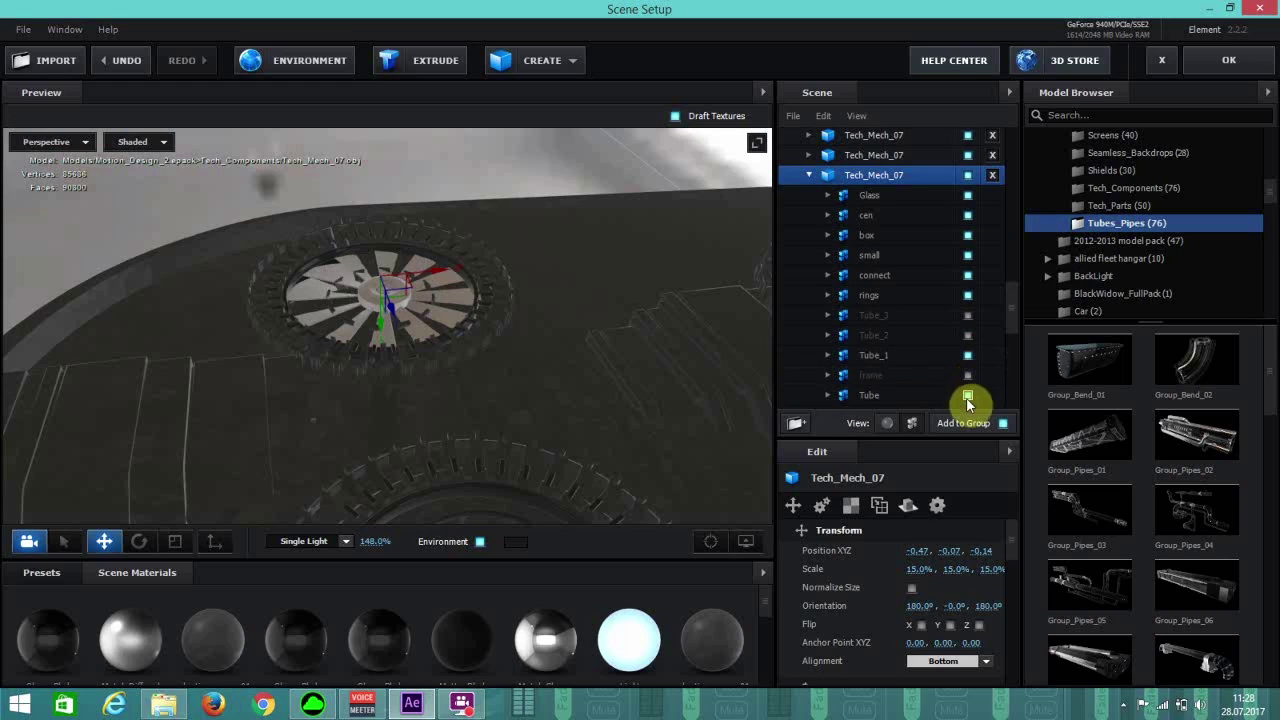
Test the visibility of the remaining parts of the same Tech_Mech_07 gear and hide its connect part.
click(927, 393)
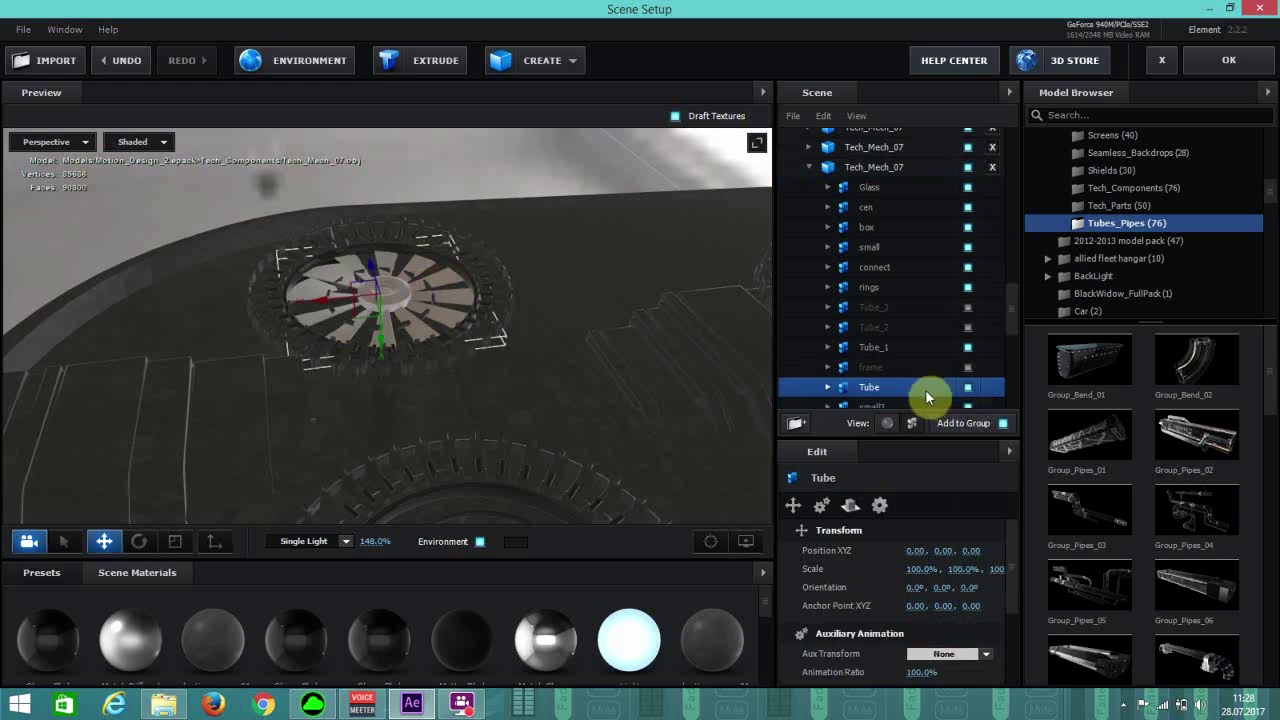
scroll(955, 340, down, 2)
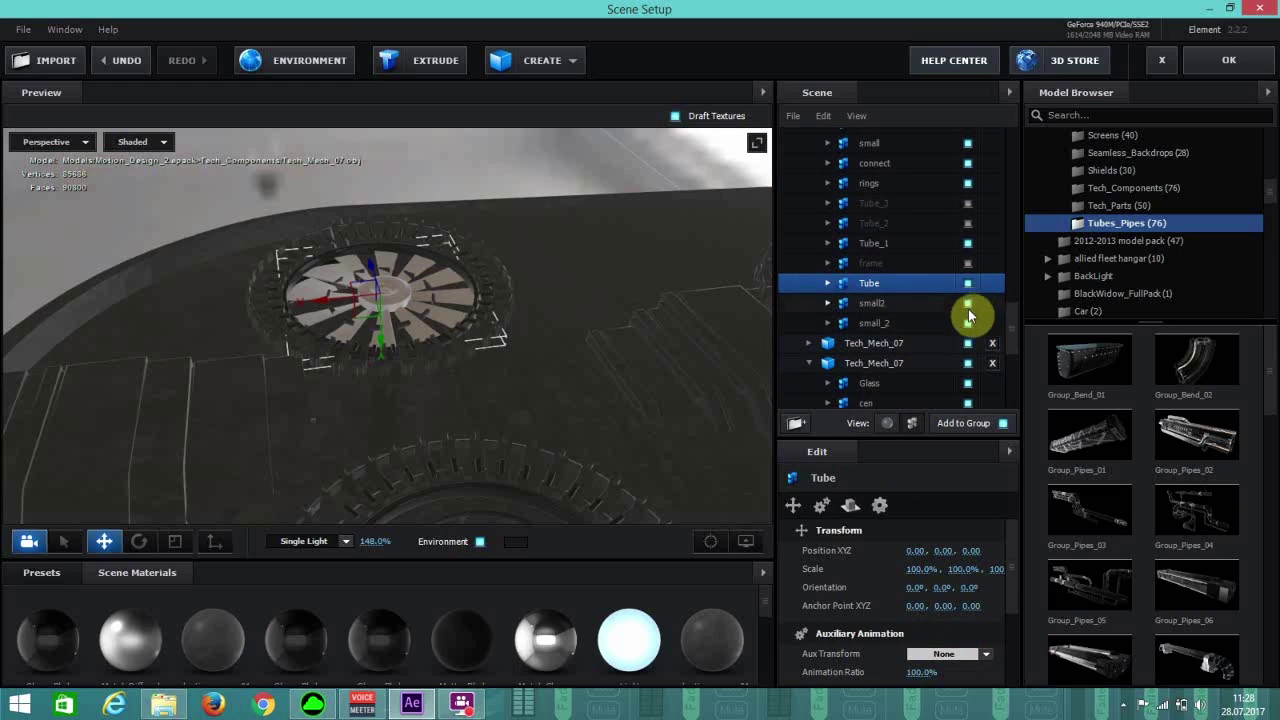
click(968, 304)
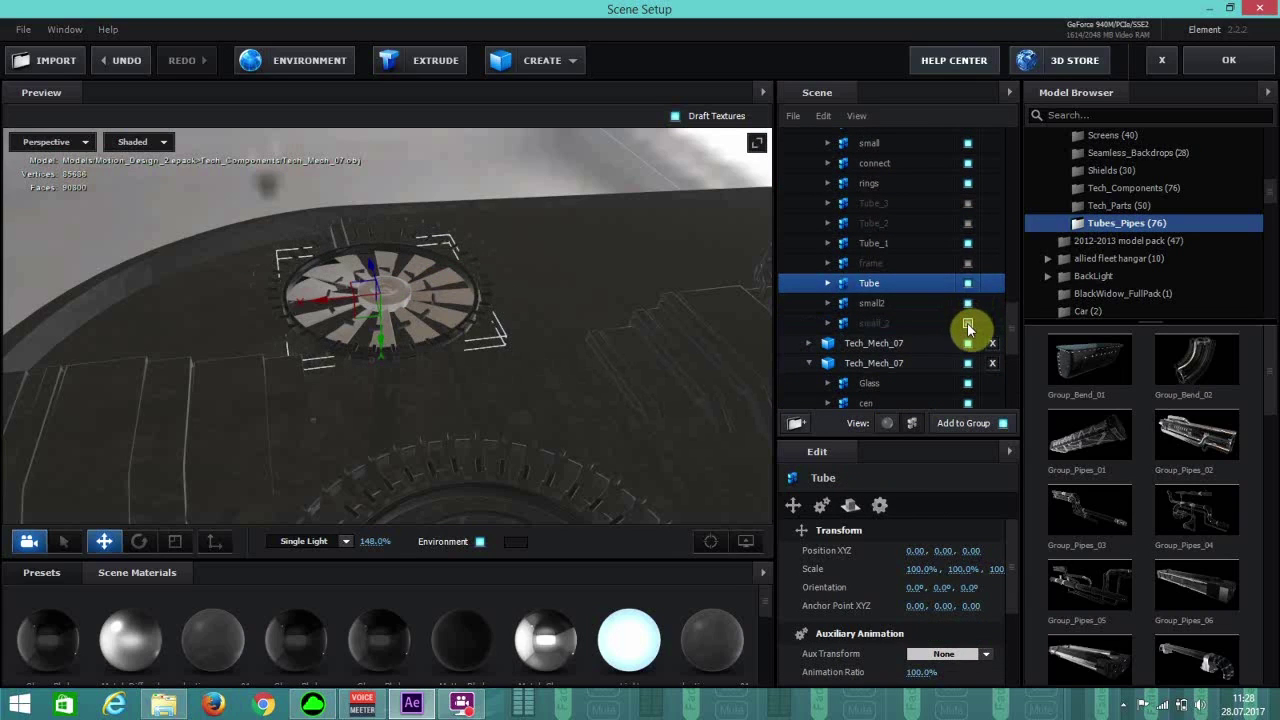
click(968, 185)
click(968, 185)
click(968, 175)
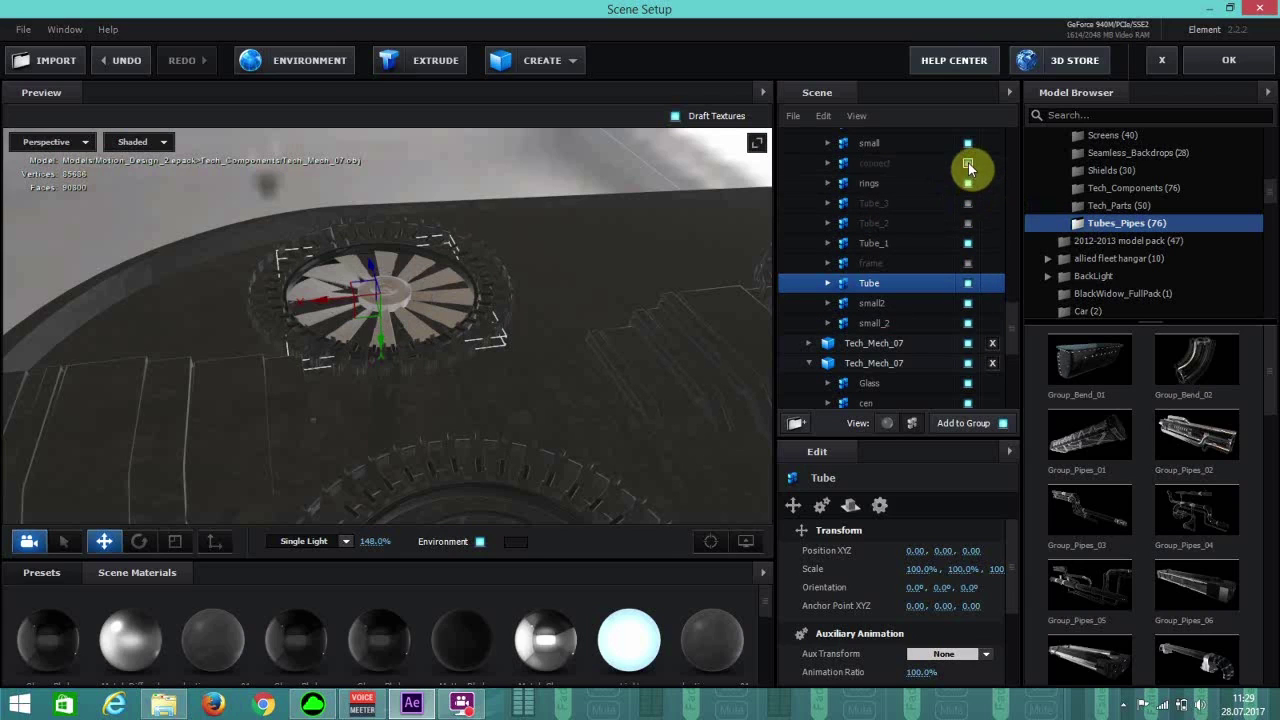
Hide the connect, Tube_3, Tube_2 and frame parts of the second 15% Tech_Mech_07 gear at the same end of the board.
drag(691, 253, 625, 289)
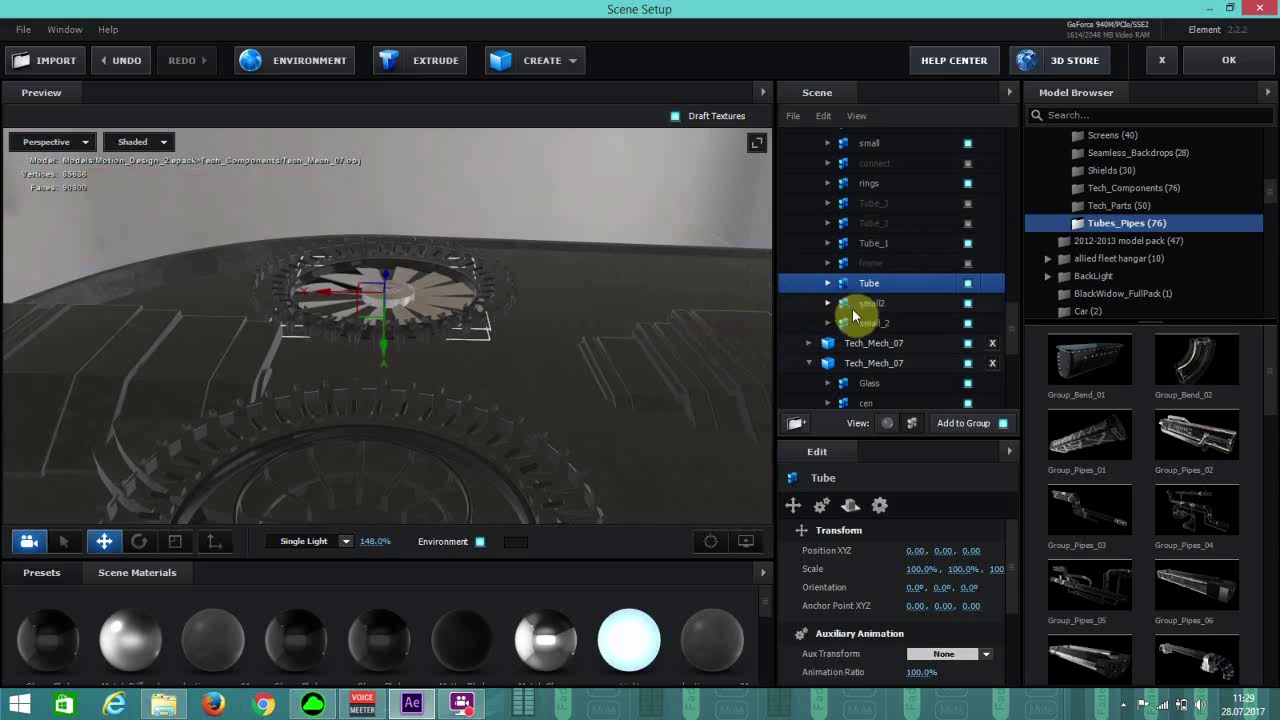
click(874, 343)
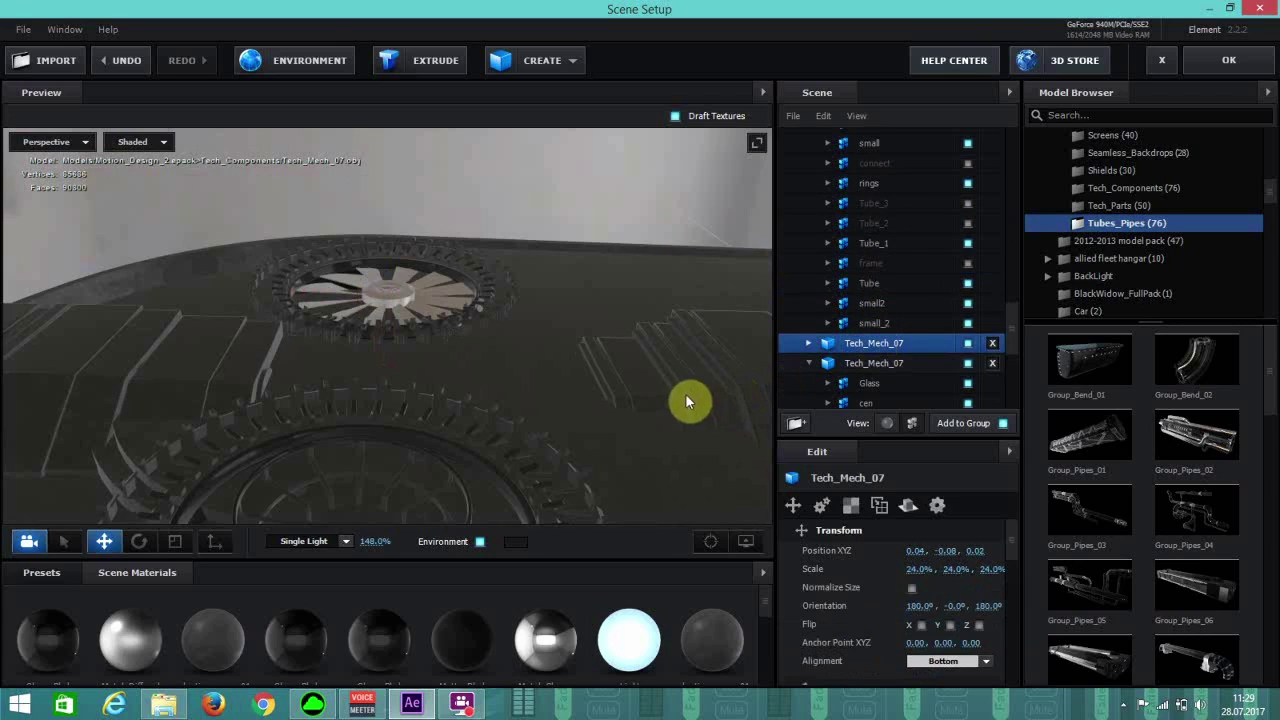
click(860, 363)
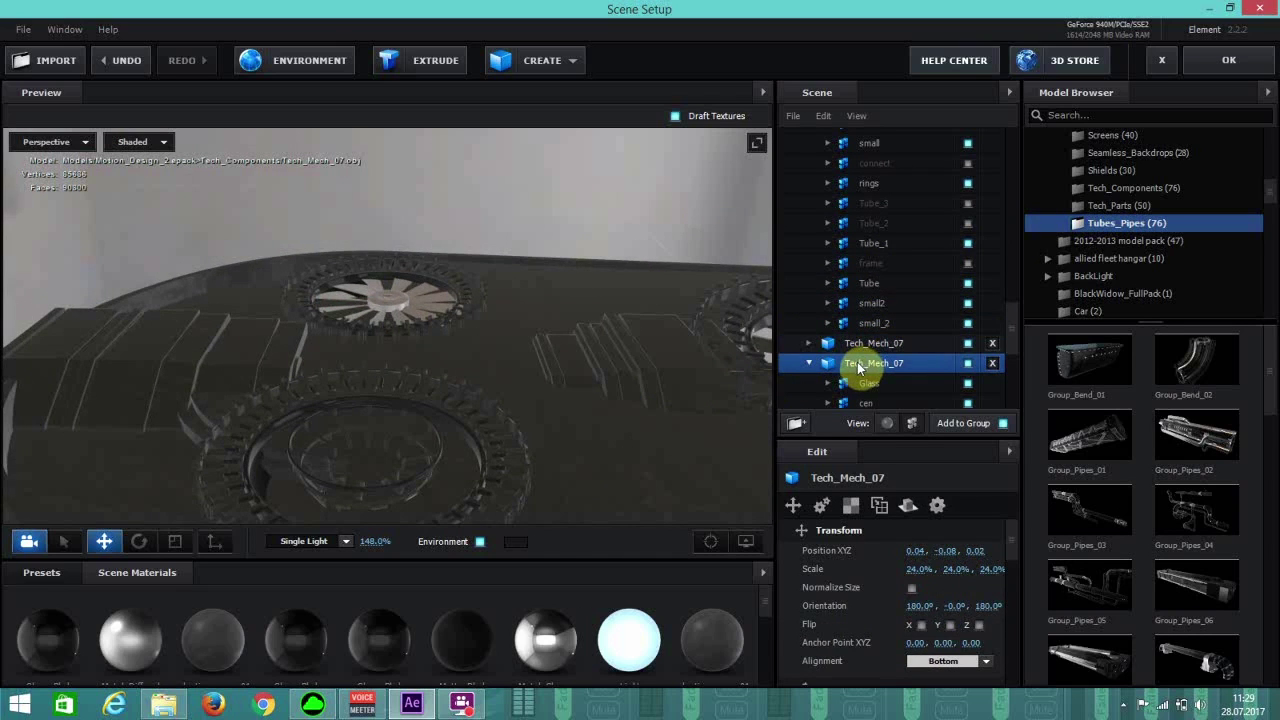
scroll(857, 362, down, 4)
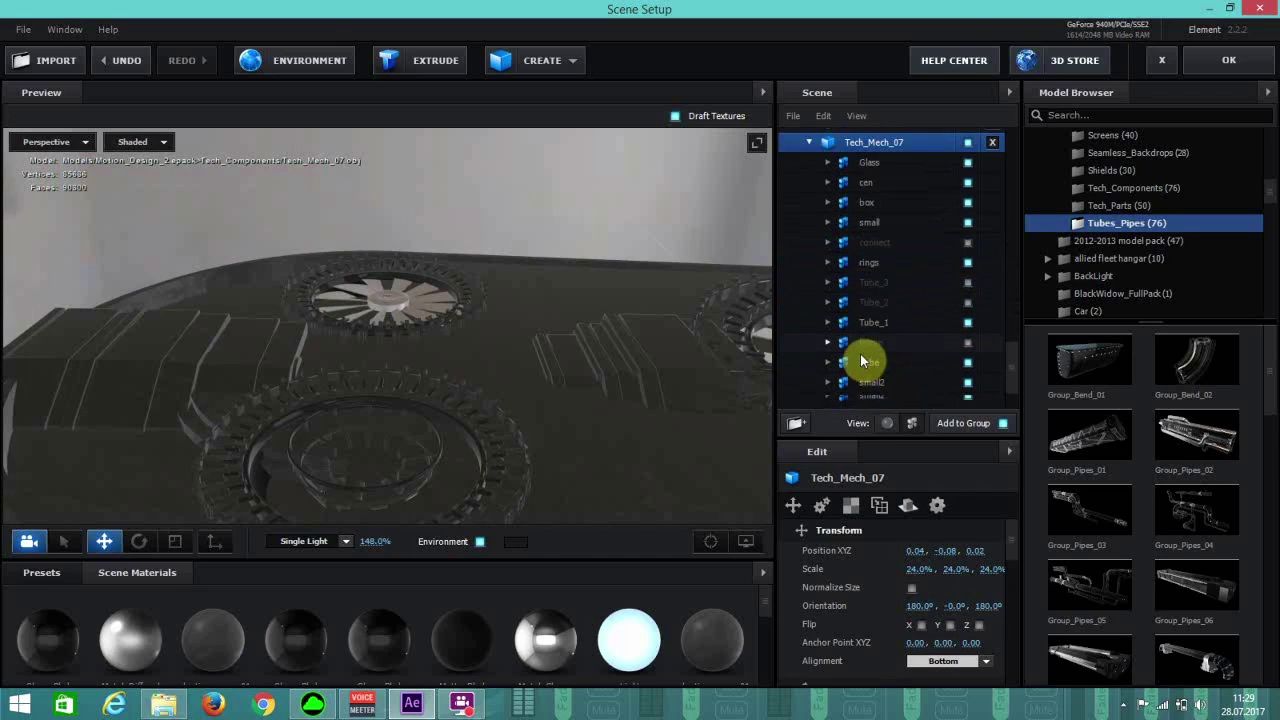
scroll(860, 353, up, 3)
click(920, 229)
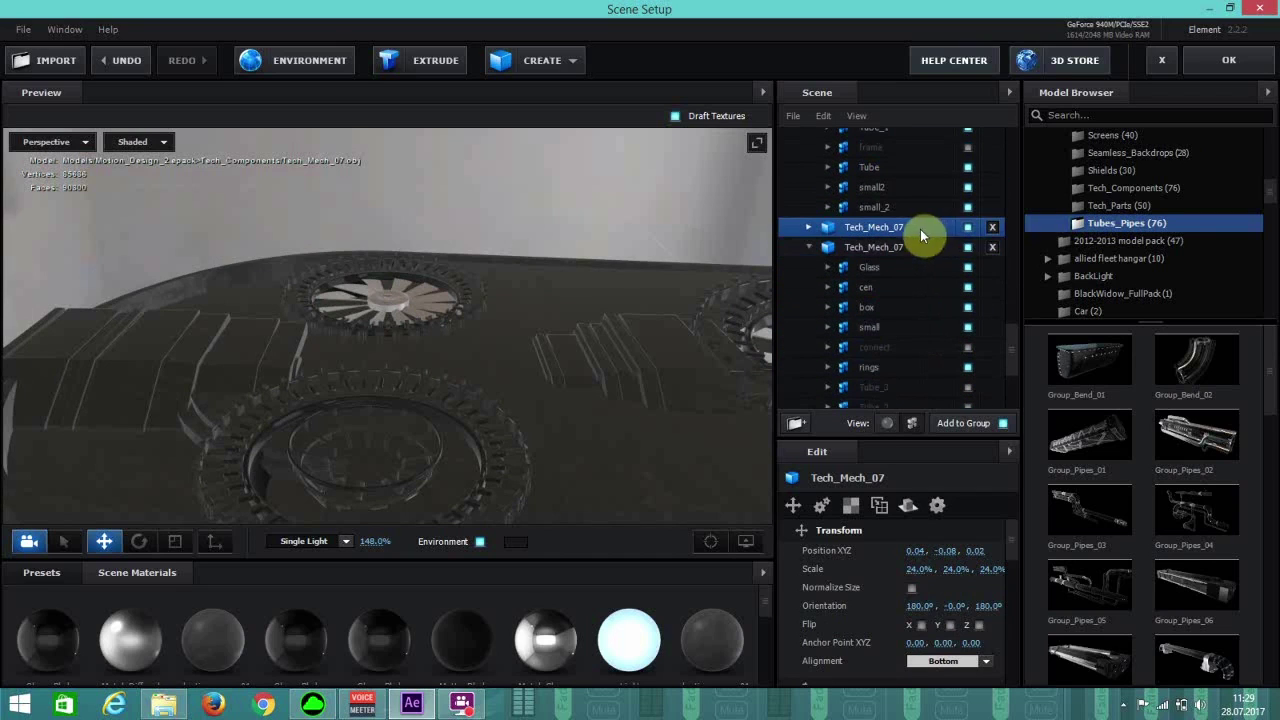
click(884, 170)
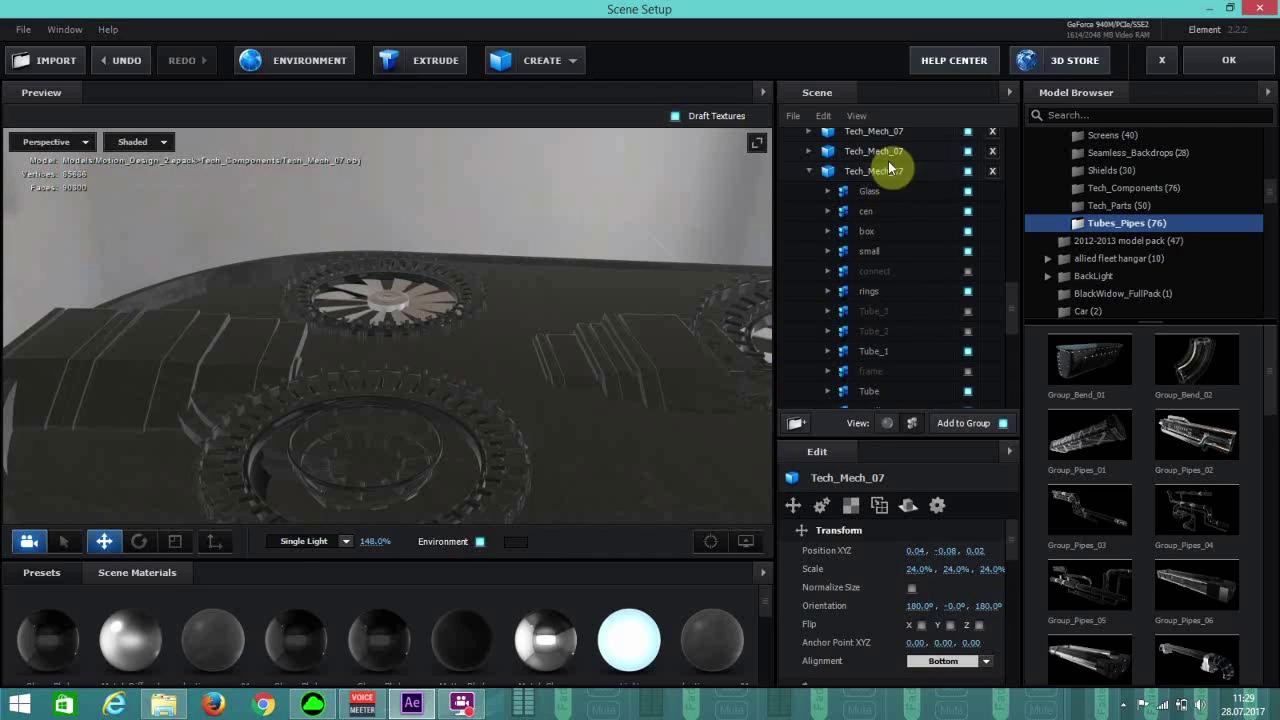
click(885, 170)
click(887, 151)
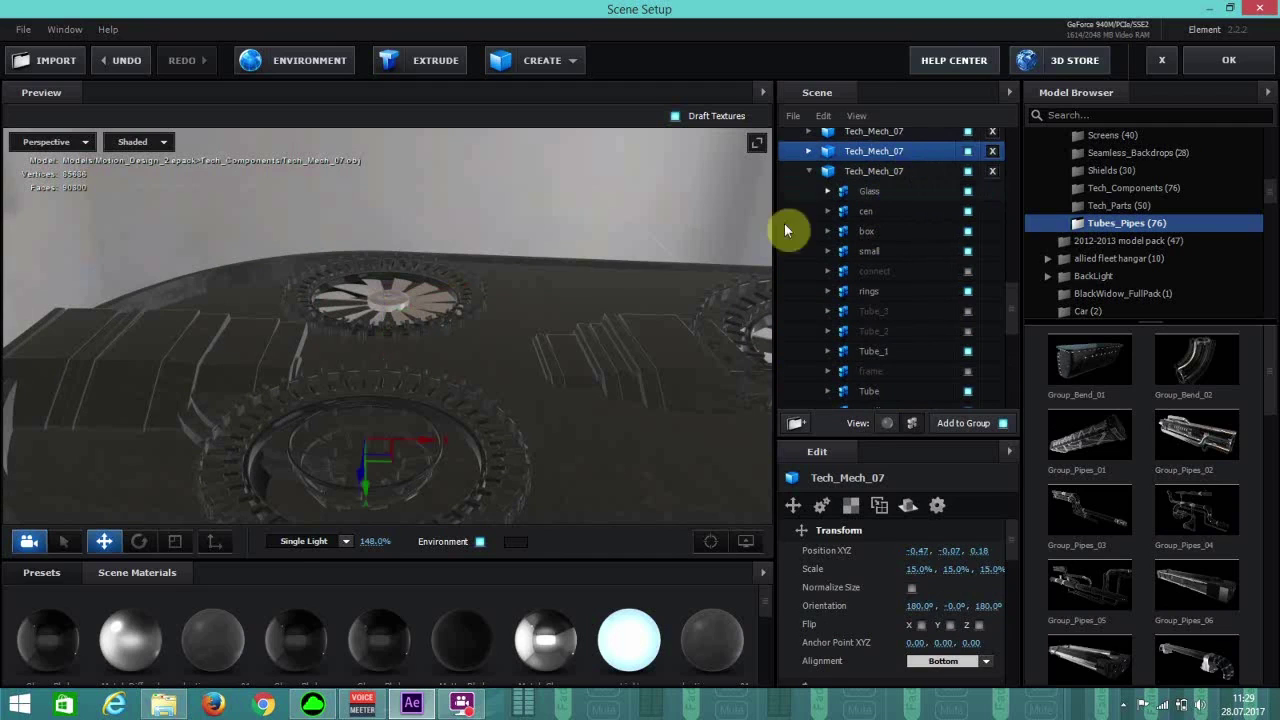
click(811, 151)
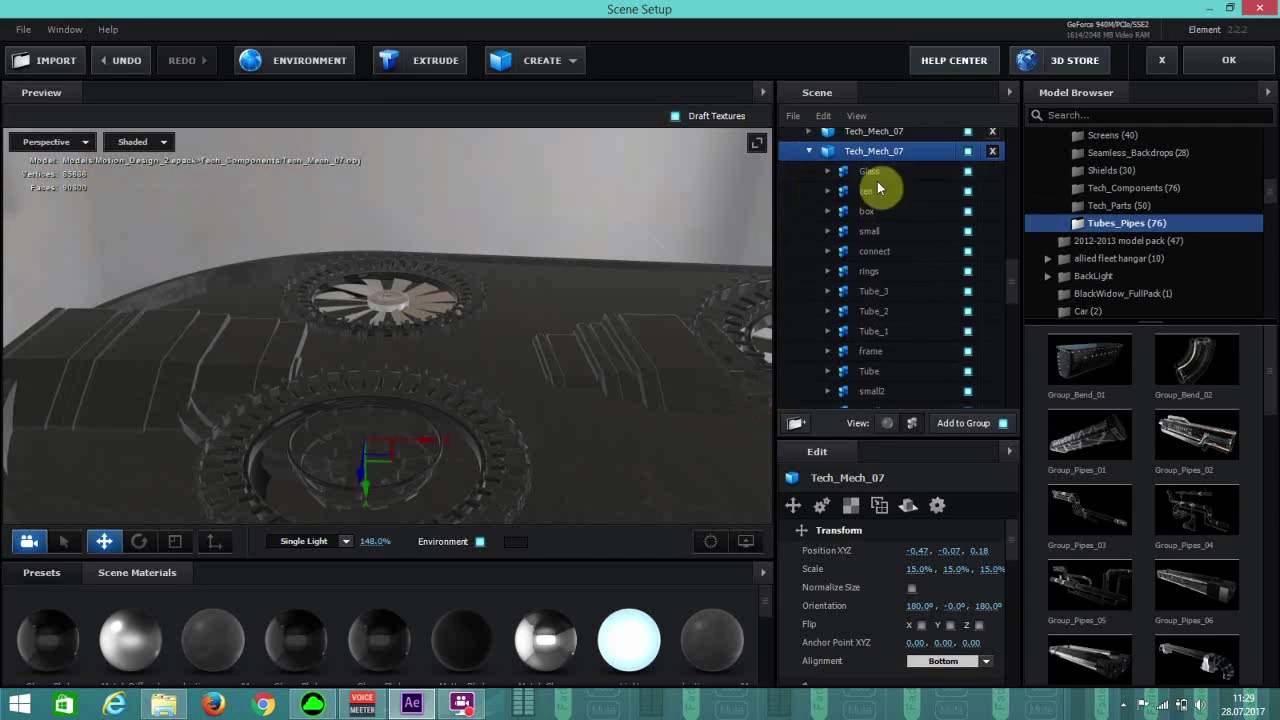
click(967, 231)
click(967, 251)
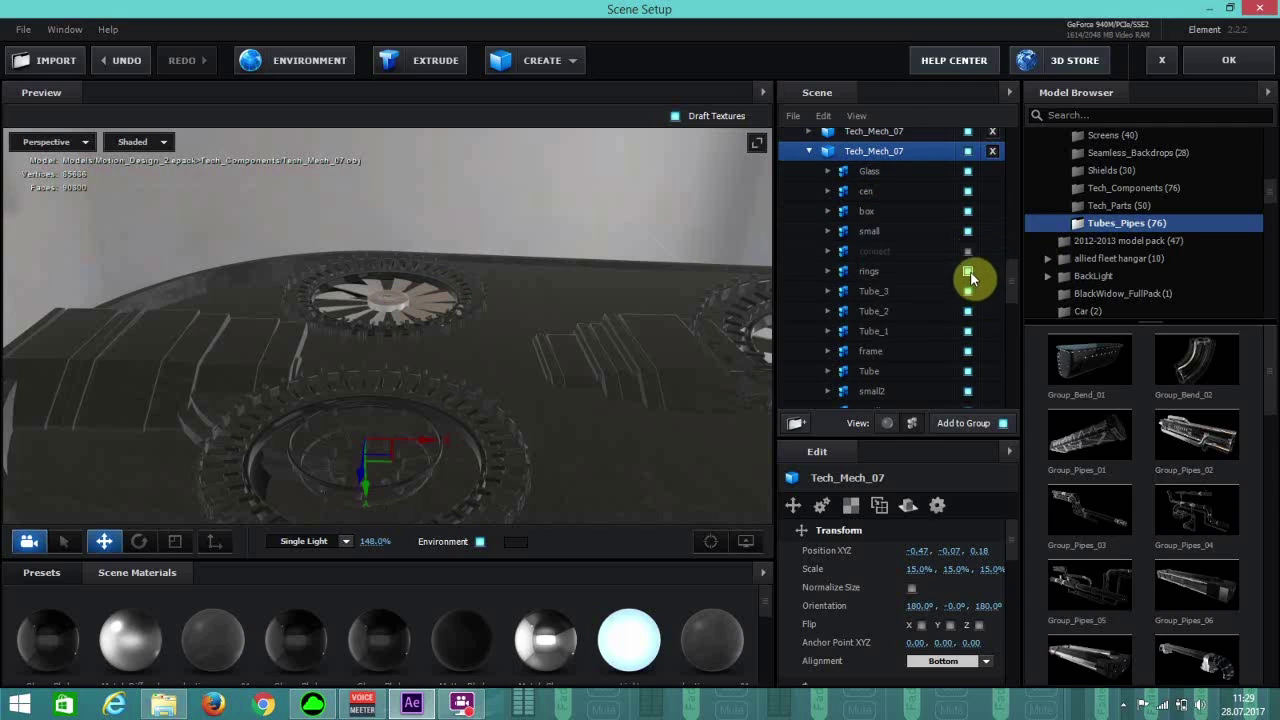
click(968, 272)
click(967, 291)
click(967, 311)
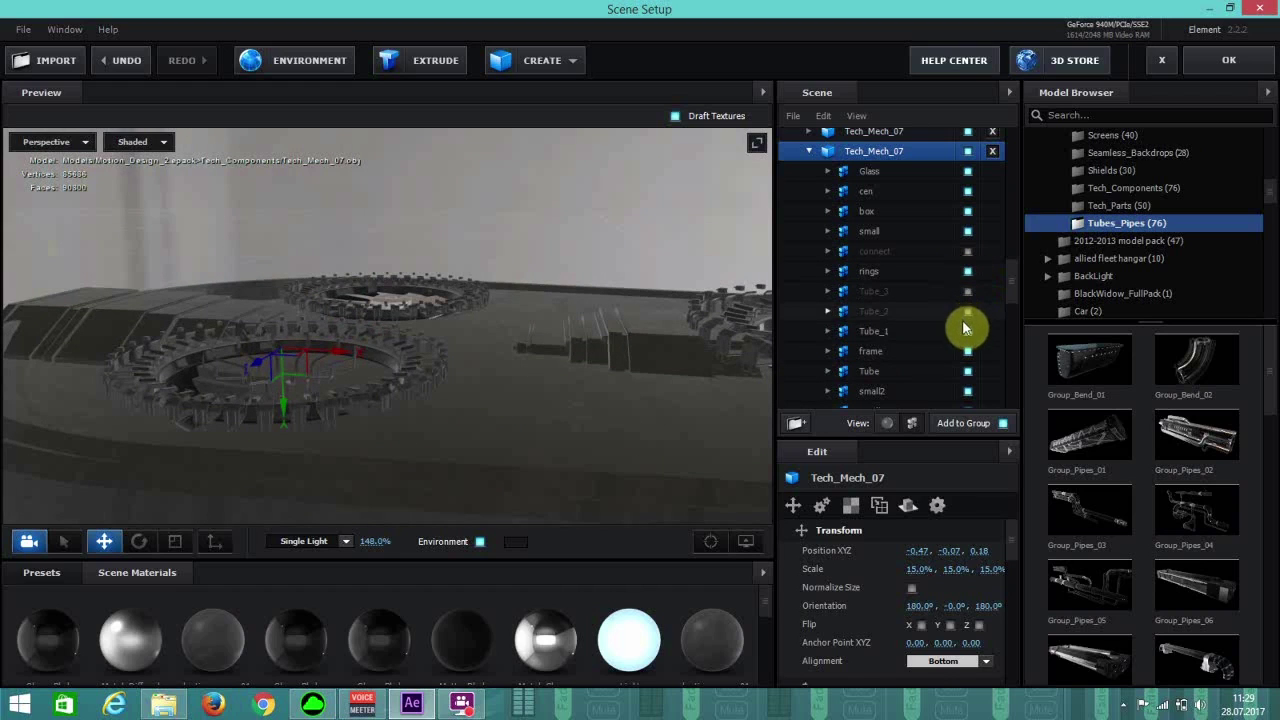
click(967, 352)
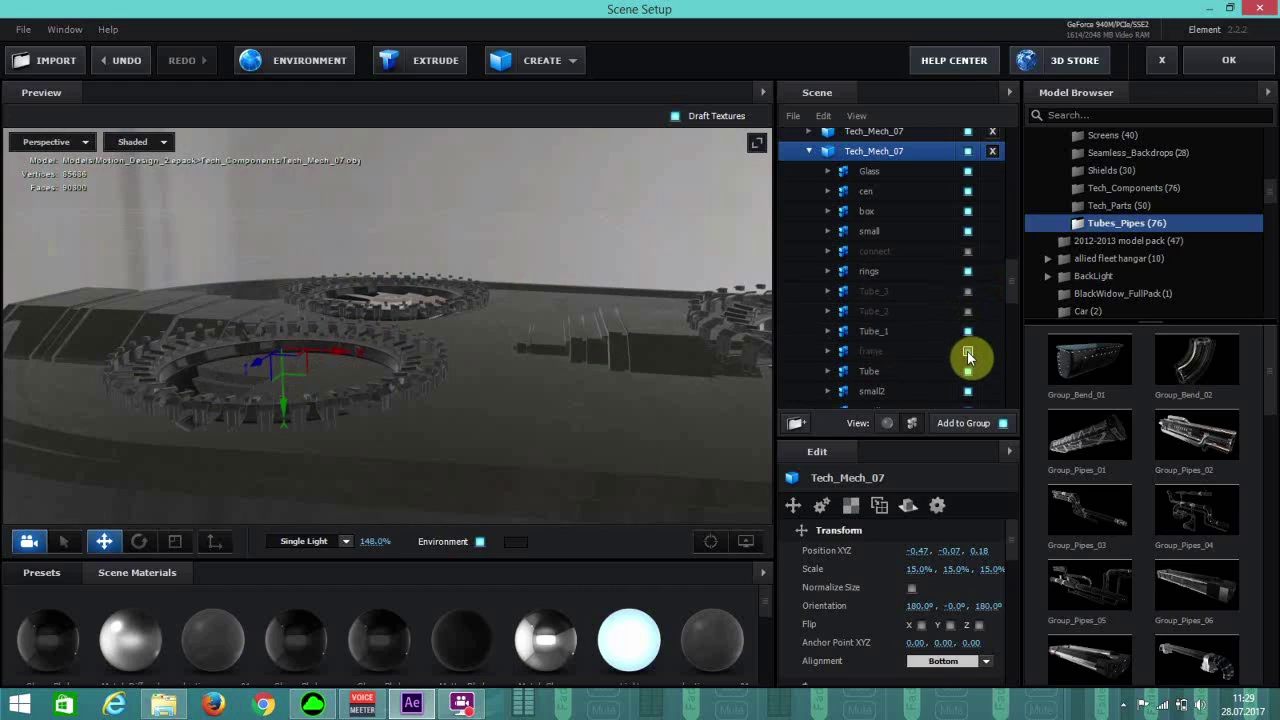
Duplicate the Pipe_Junction_Box_05 turbine, center the copy in the neighbouring gear at -0.47, -0.03, 0.17, and apply the scene.
scroll(789, 282, up, 10)
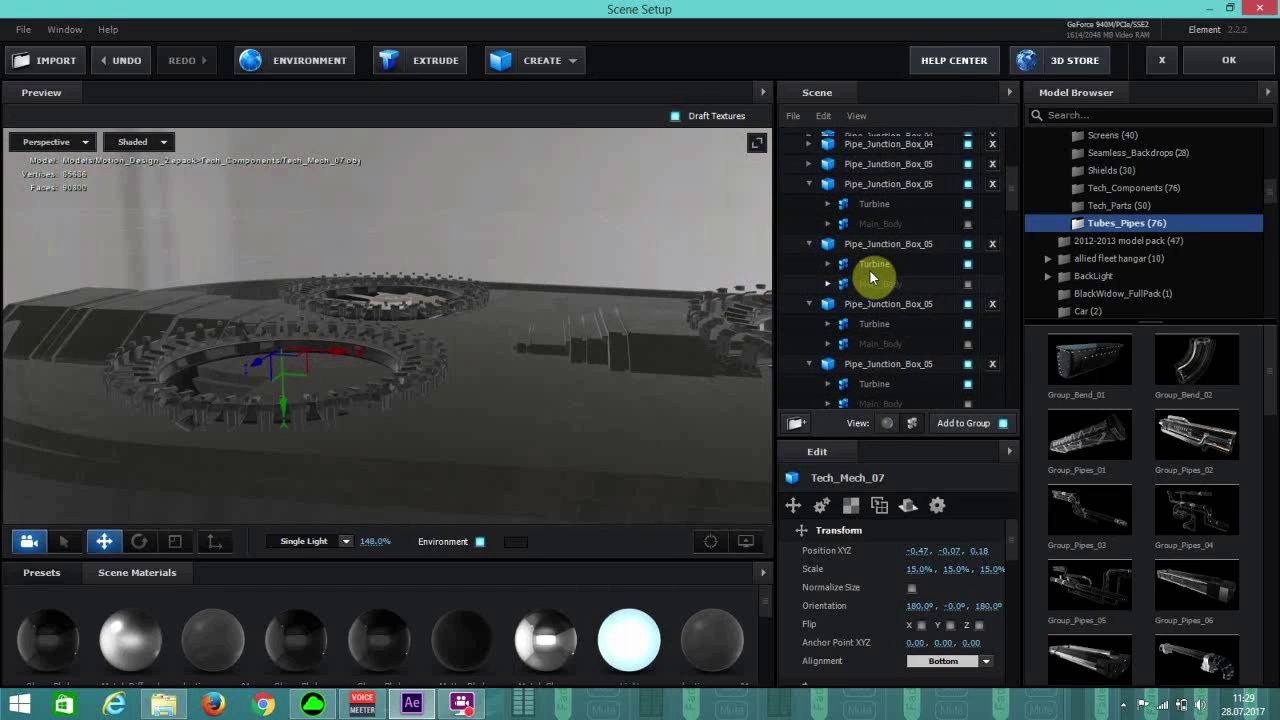
click(869, 269)
click(877, 331)
scroll(881, 308, down, 4)
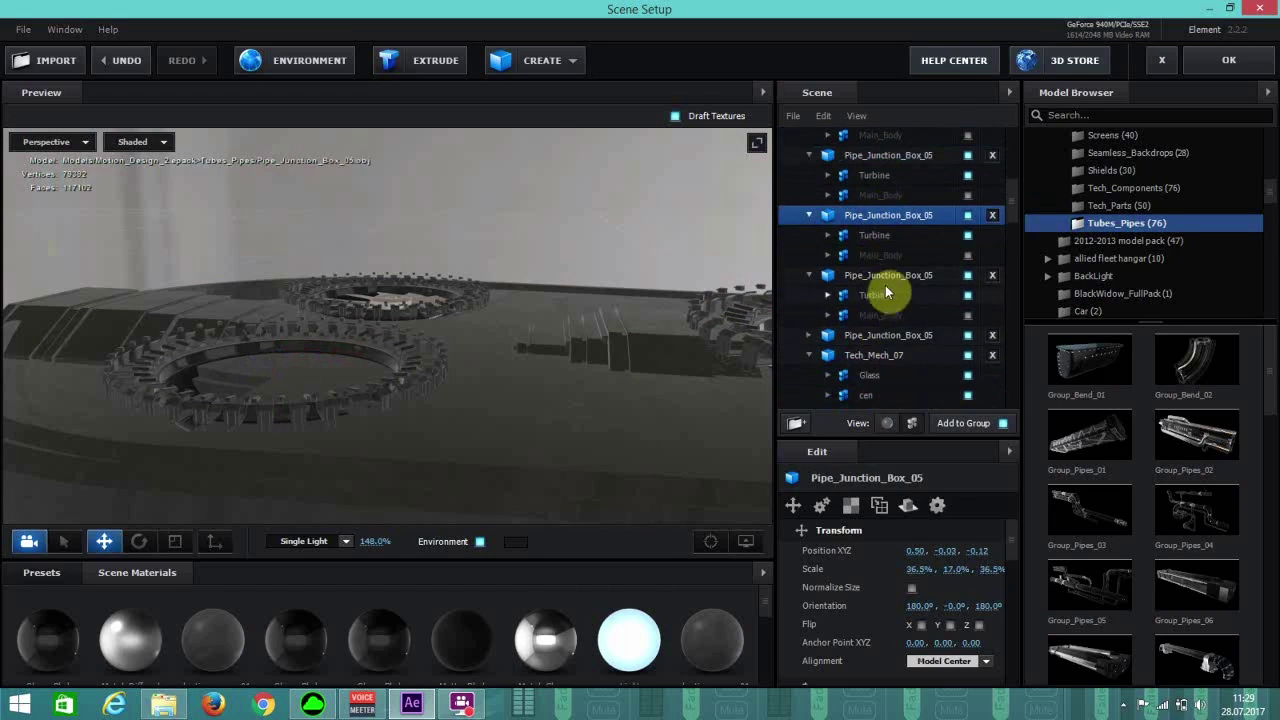
click(897, 336)
scroll(897, 336, down, 1)
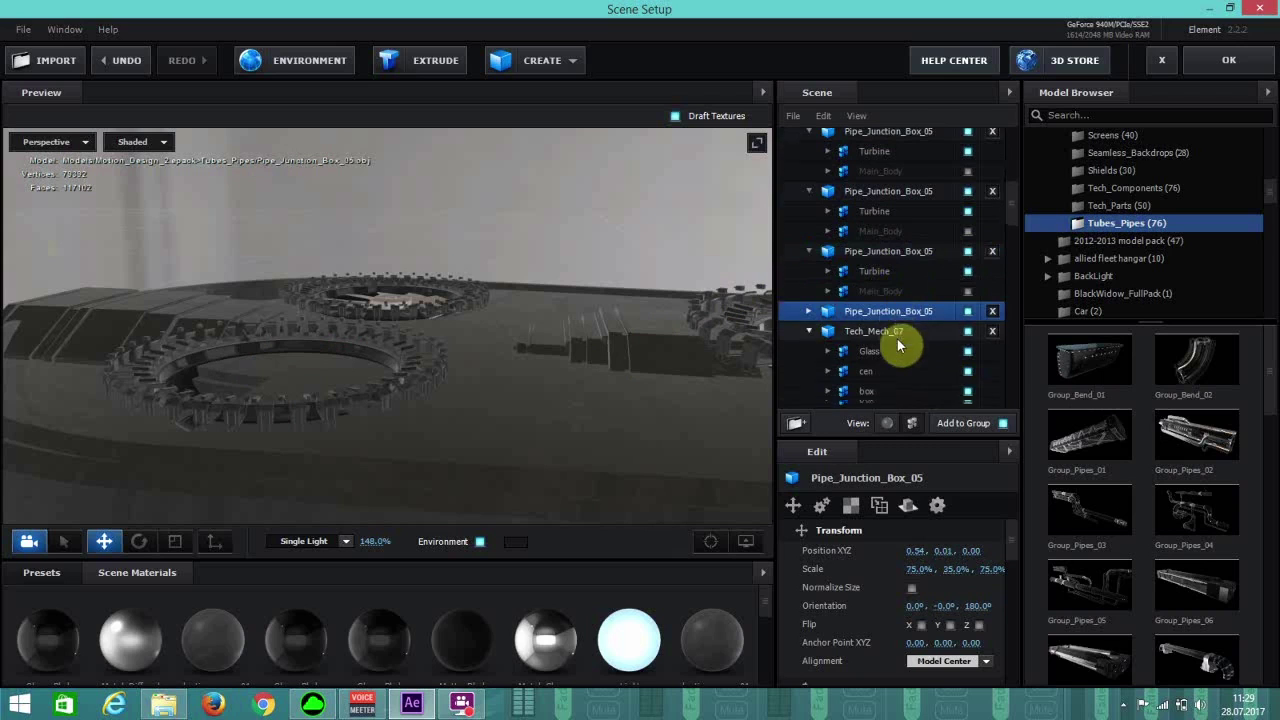
scroll(900, 343, up, 6)
click(903, 207)
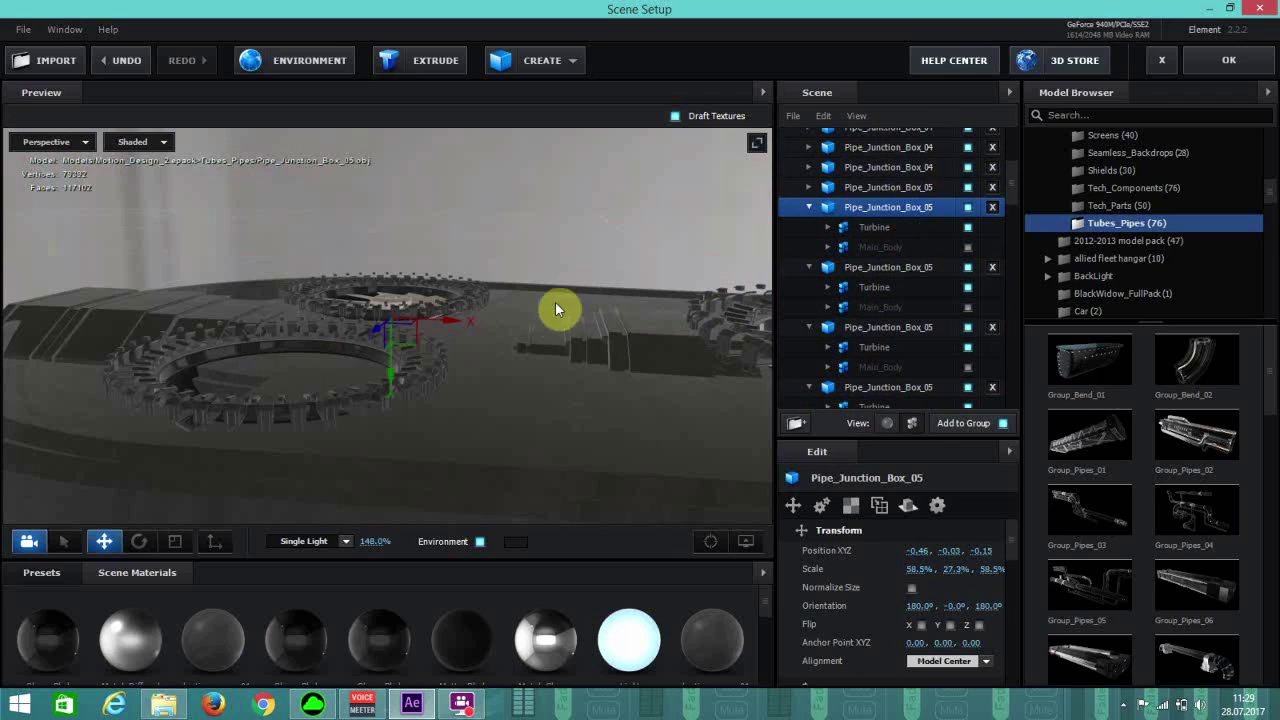
drag(555, 303, 534, 337)
scroll(532, 337, up, 3)
drag(378, 348, 268, 514)
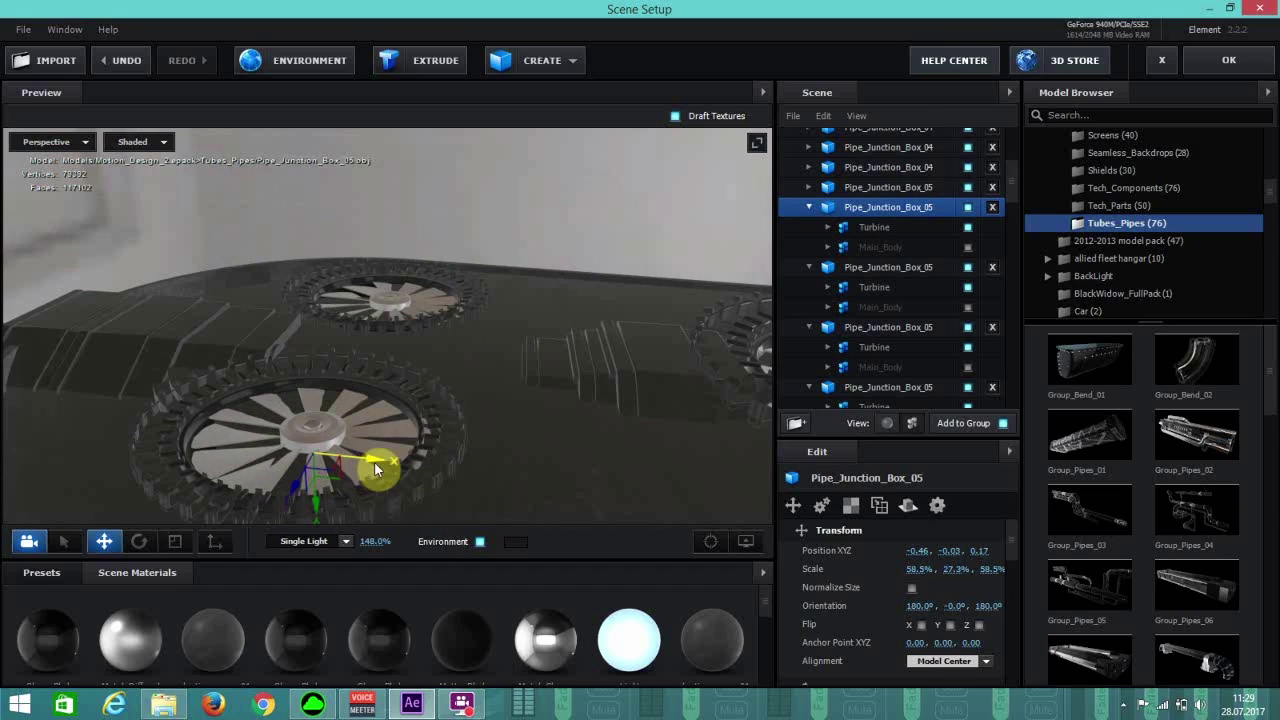
drag(374, 461, 370, 462)
click(1222, 58)
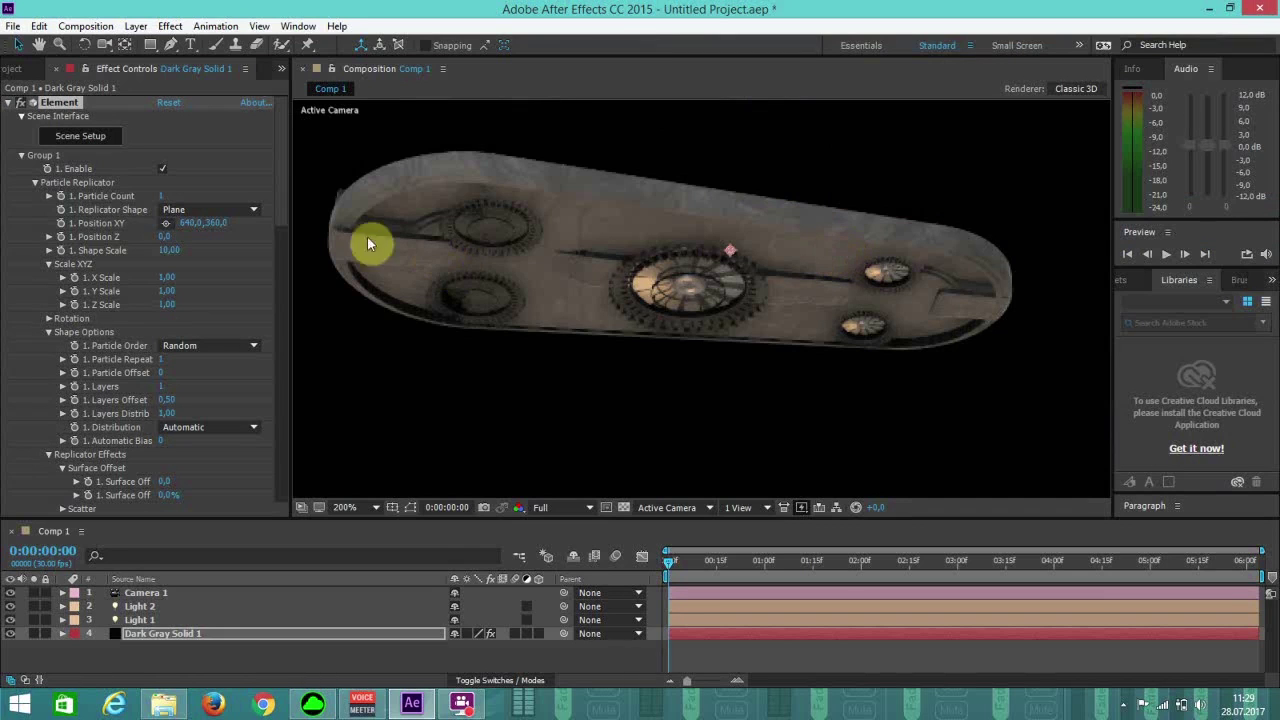
Reopen the scene setup, assign the dark grey scene material to the blades of all five turbines, and apply the scene.
click(112, 145)
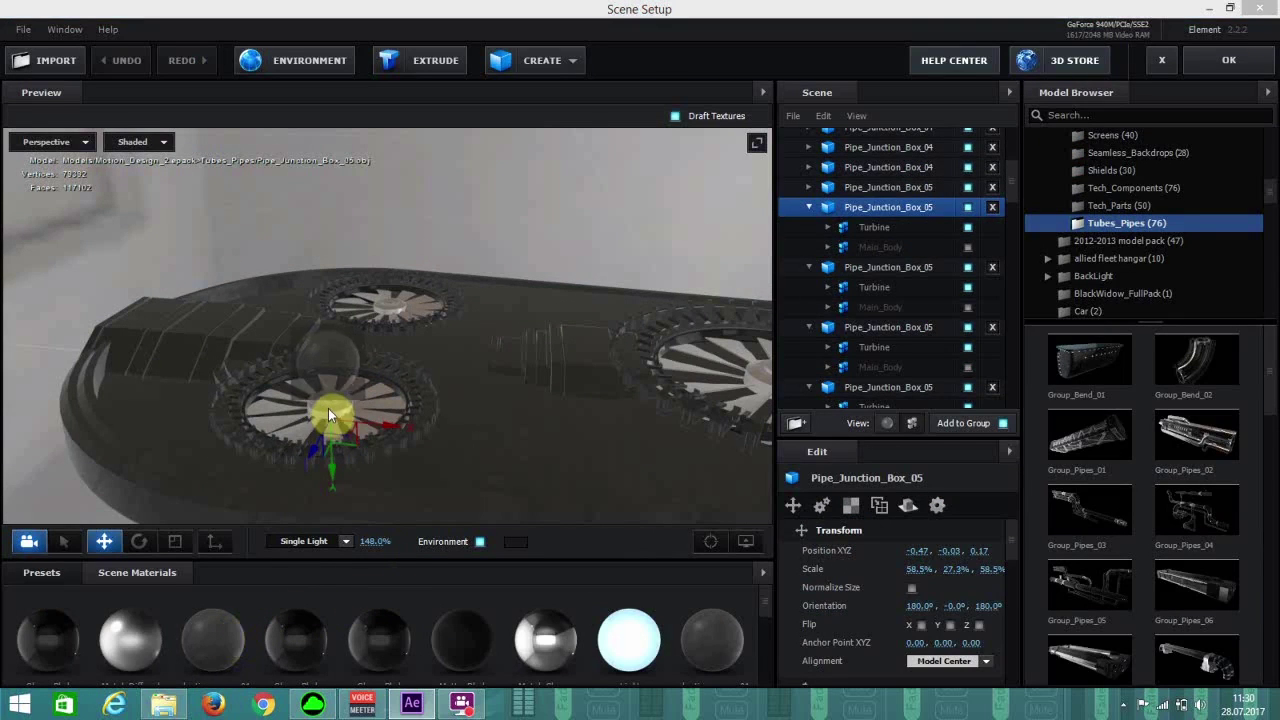
drag(222, 635, 392, 305)
drag(214, 641, 762, 387)
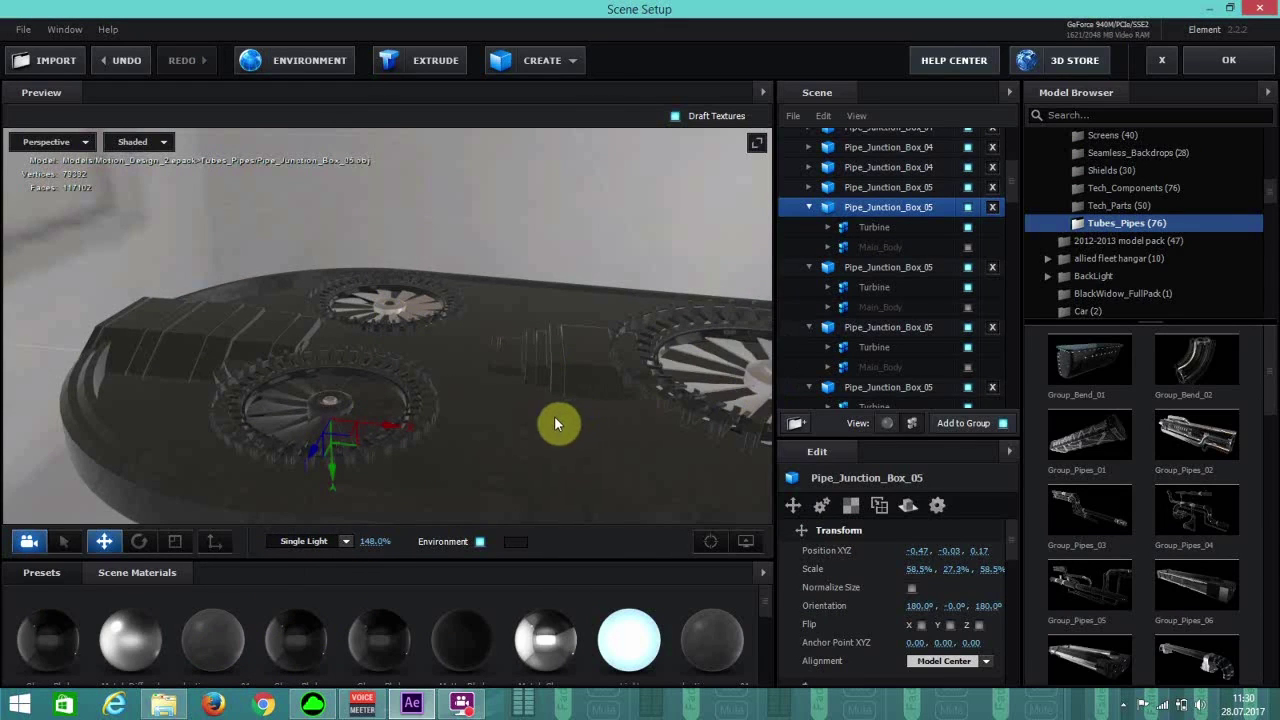
scroll(553, 415, down, 3)
drag(296, 612, 390, 313)
drag(528, 388, 395, 398)
drag(224, 627, 627, 328)
drag(224, 632, 654, 413)
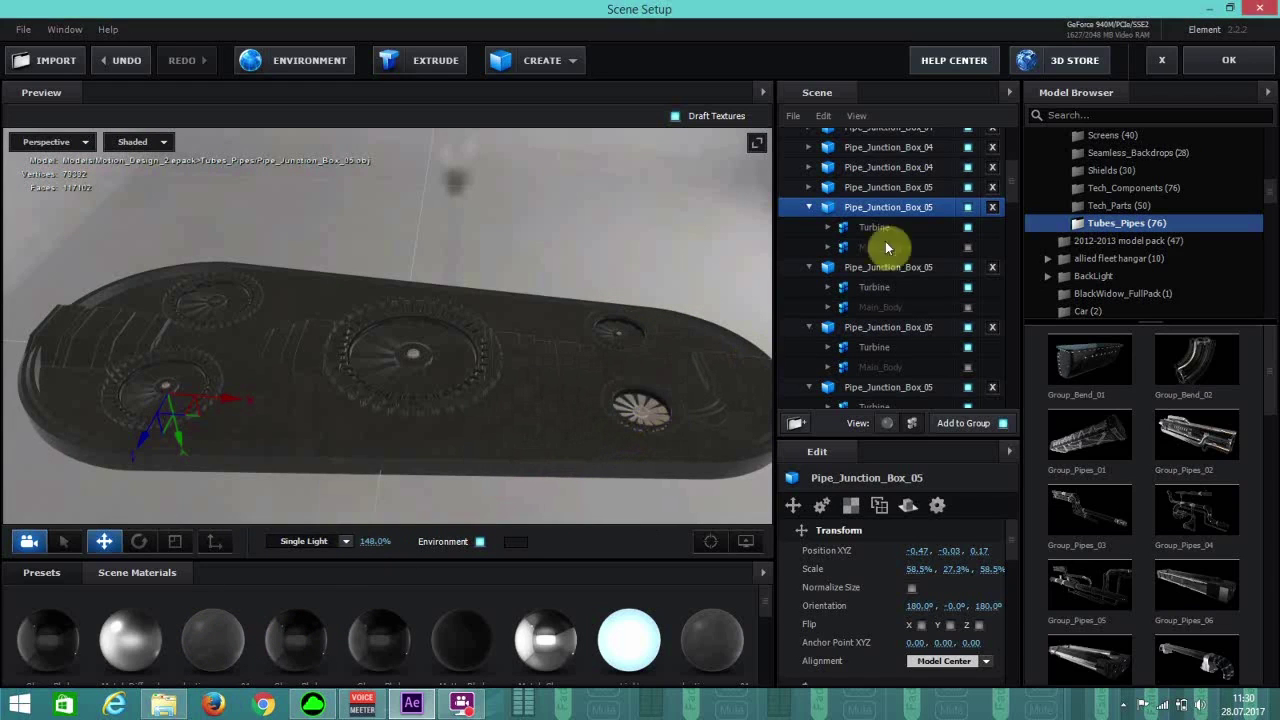
click(1203, 60)
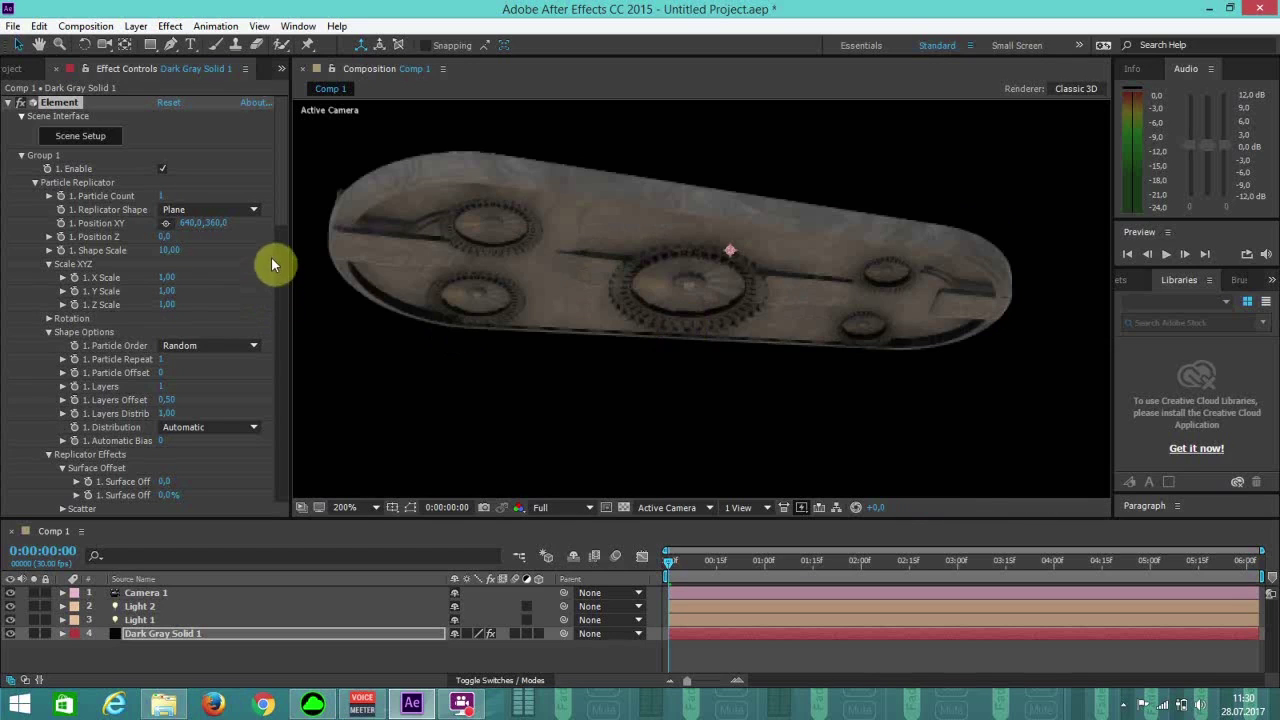
Add the Group_Pipes_01 model to the scene, scale it to 19.5%, and place it beside the central gear at 0.00, -0.05, 0.20.
click(113, 138)
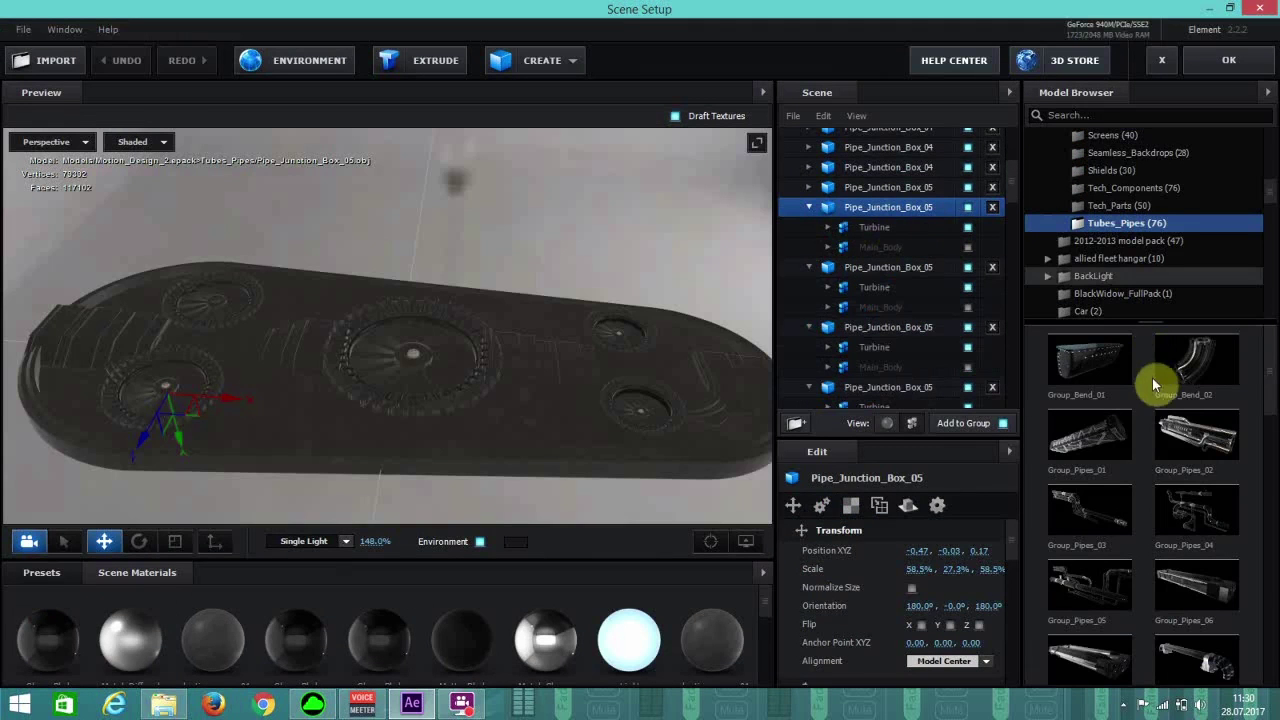
click(1092, 437)
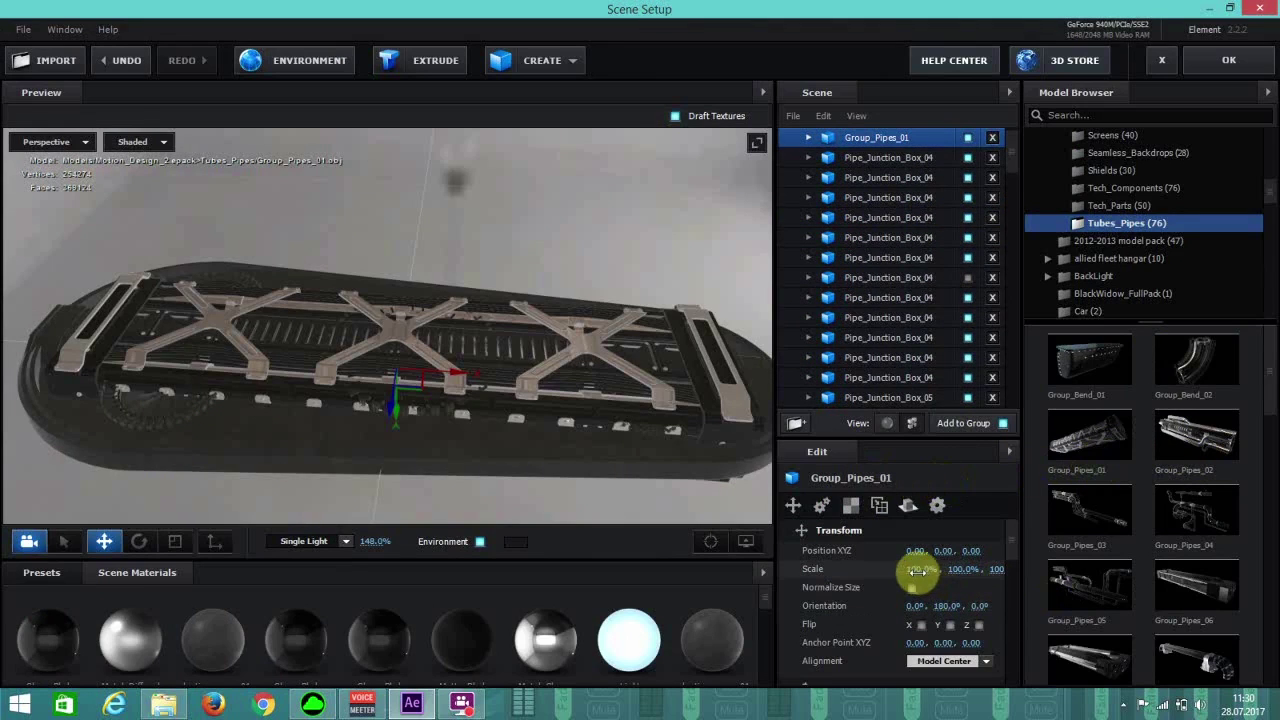
drag(912, 570, 812, 571)
drag(390, 413, 352, 488)
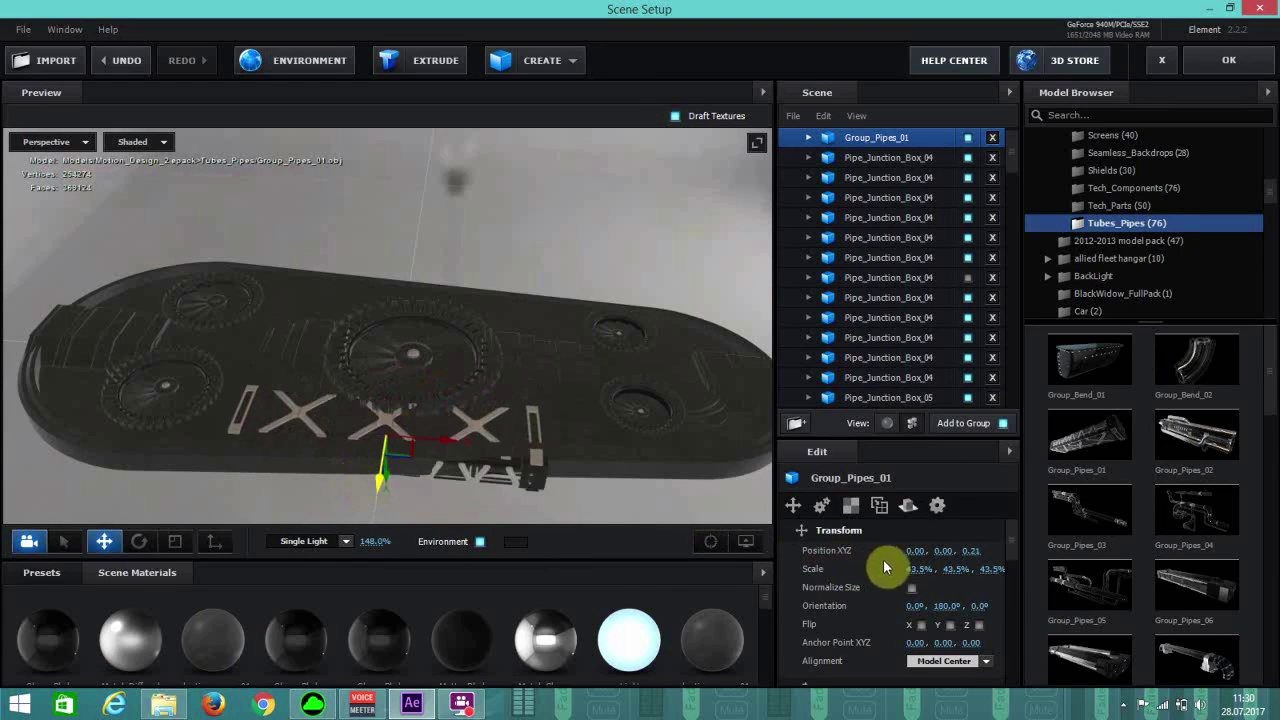
drag(903, 565, 845, 567)
drag(429, 491, 403, 434)
drag(254, 504, 147, 533)
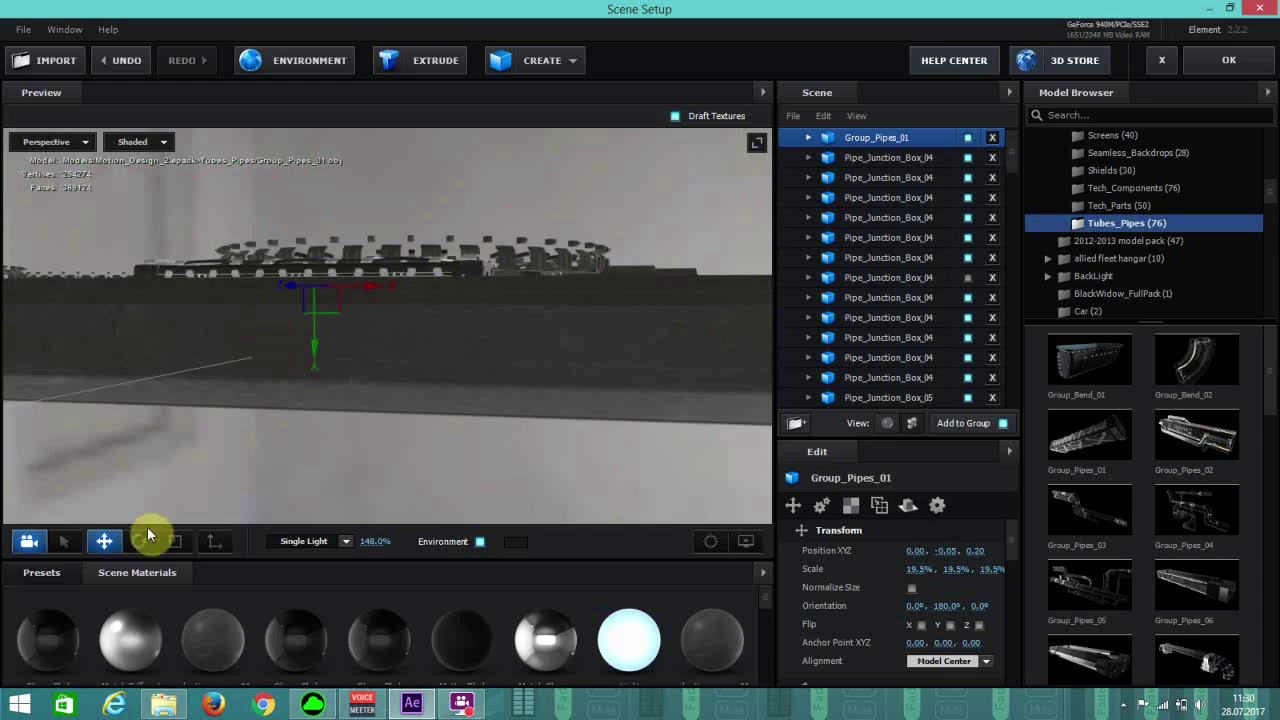
Flatten Group_Pipes_01 against the board by reducing only its Y scale to 1.5%.
click(174, 541)
drag(251, 484, 292, 390)
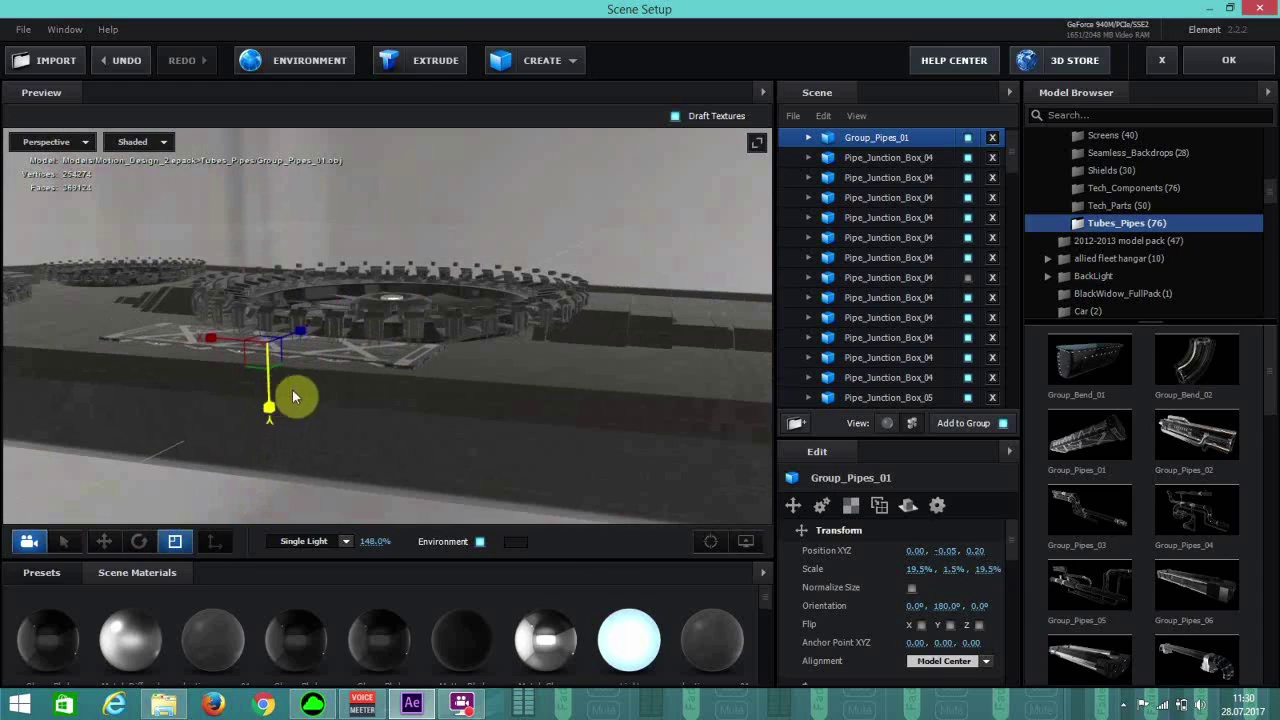
scroll(567, 417, down, 3)
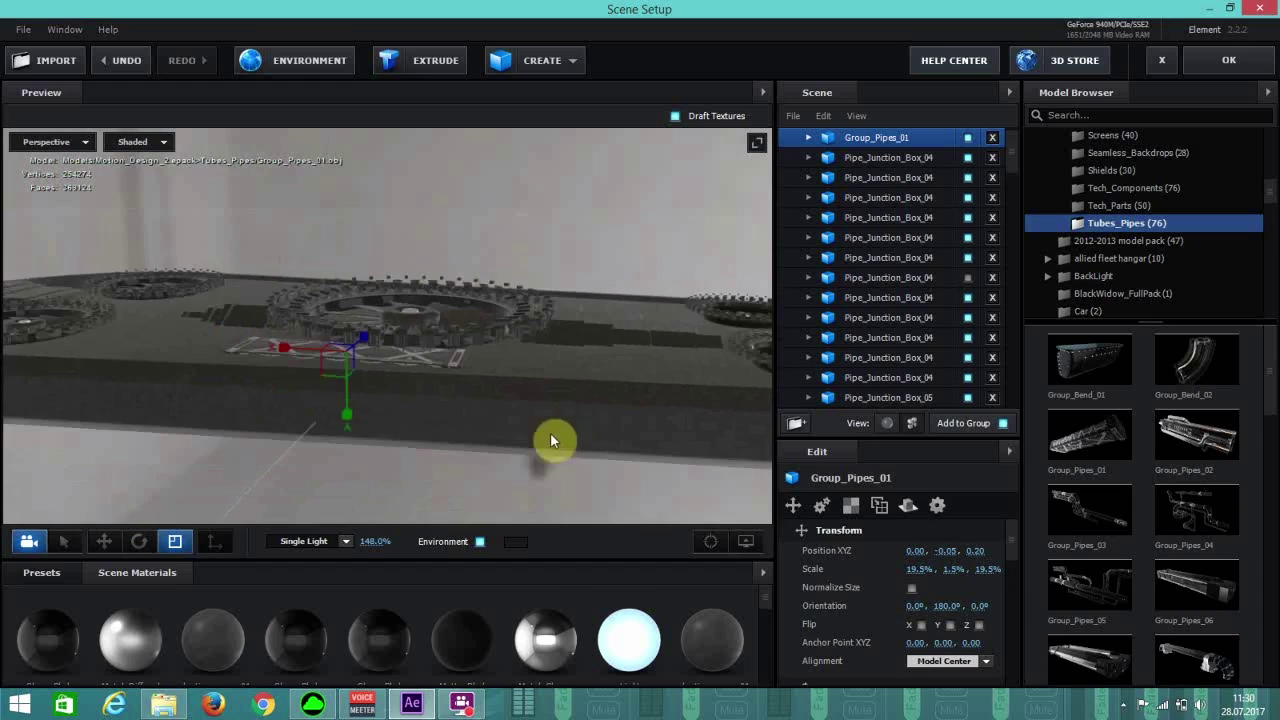
Move the flattened Group_Pipes_01 outward from the central gear to position 0.00, -0.05, 0.24.
drag(554, 440, 520, 475)
key(w)
drag(329, 431, 317, 447)
scroll(935, 168, up, 1)
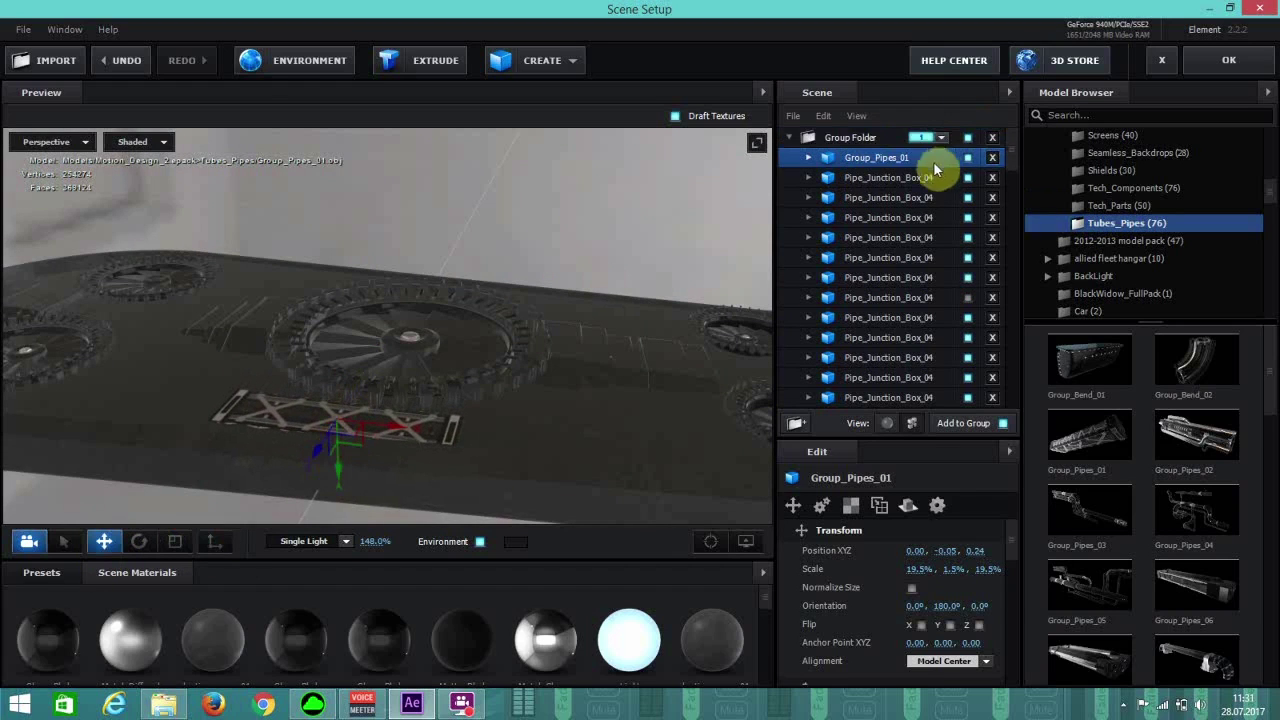
Create two nested group folders inside the main group folder and put Group_Pipes_01 into the innermost one.
click(795, 425)
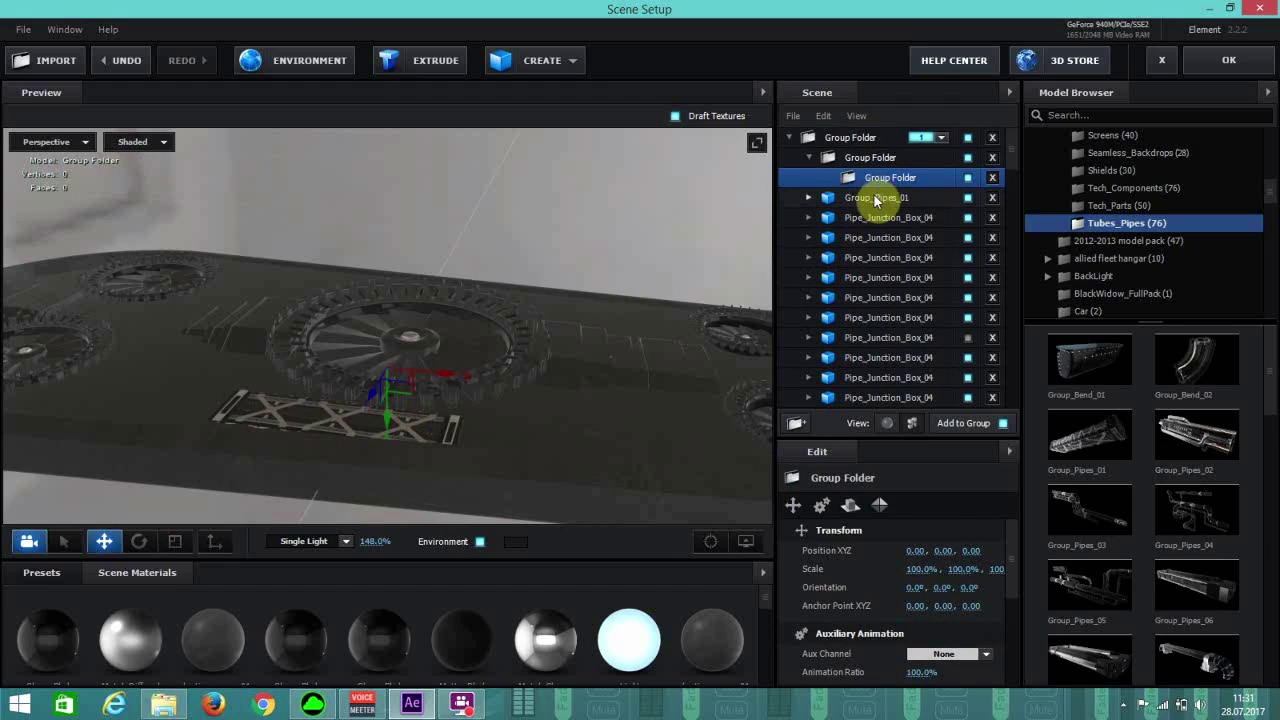
double_click(860, 174)
drag(876, 184, 848, 147)
click(962, 197)
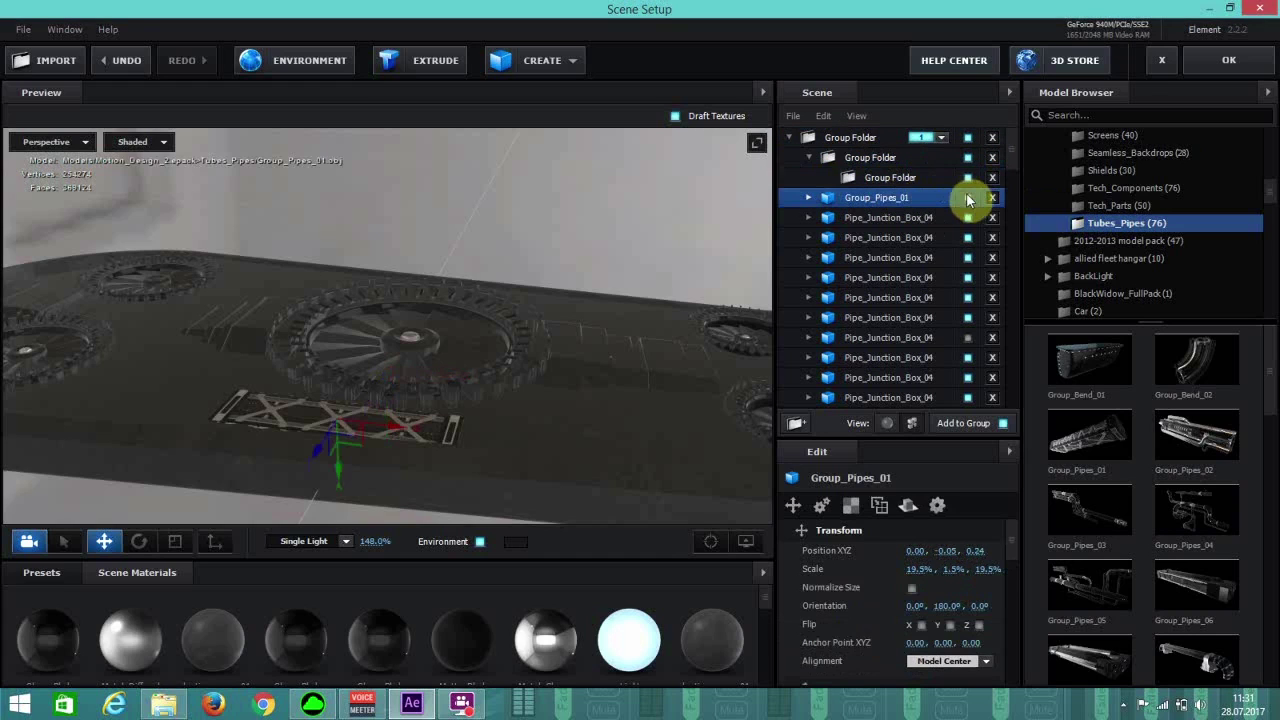
drag(966, 201, 894, 178)
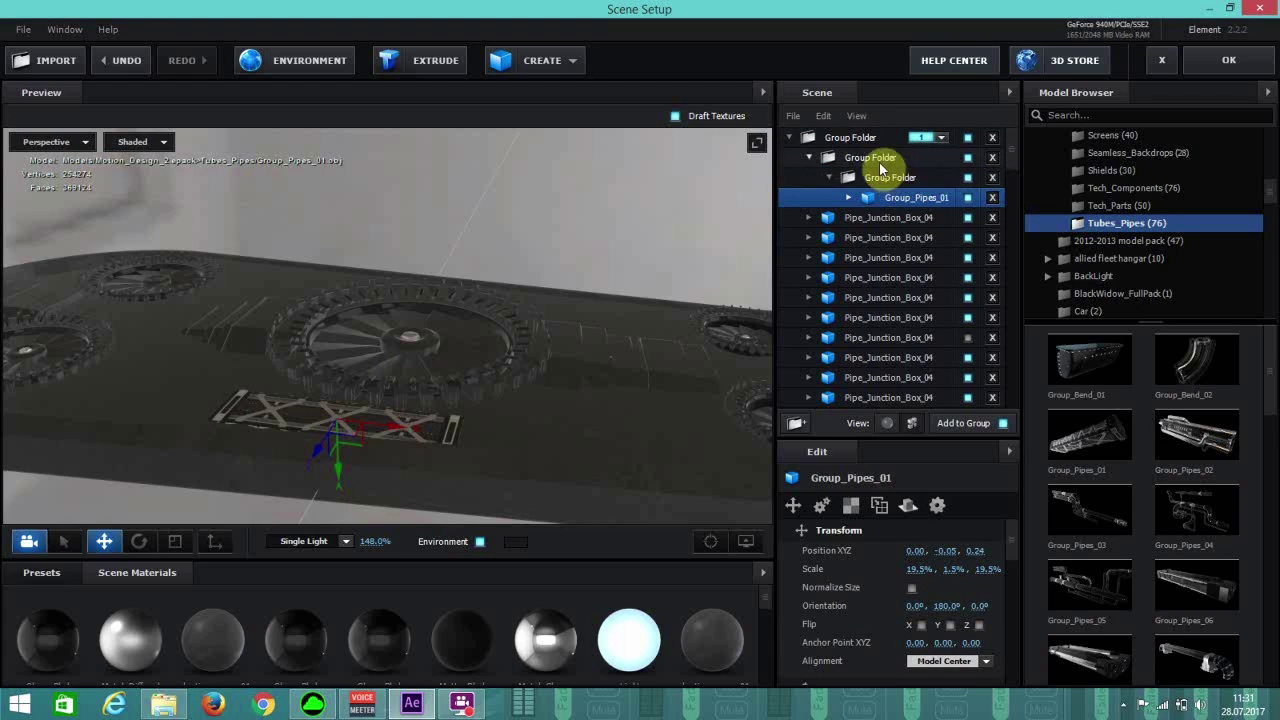
Rotate Group_Pipes_01 to 3.7° around Y to follow the board's edge and shift it to Z position 0.25.
drag(613, 322, 229, 551)
click(222, 545)
click(141, 543)
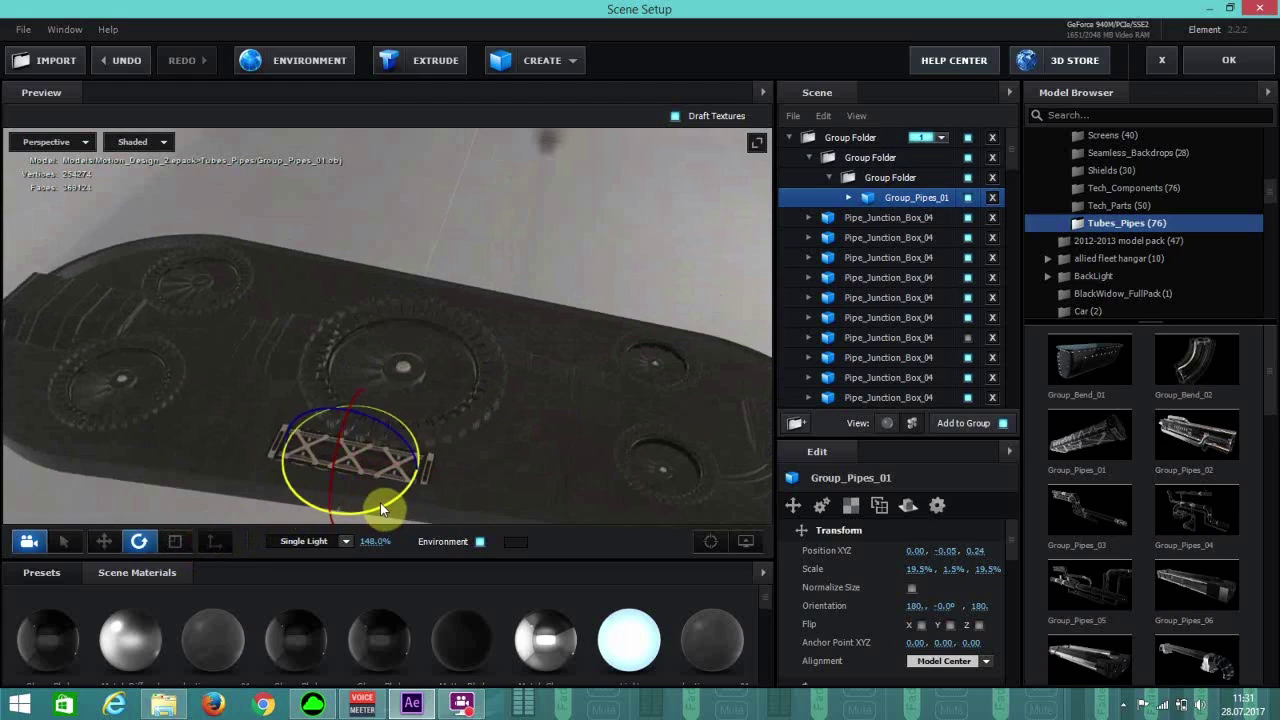
drag(380, 502, 344, 510)
click(104, 541)
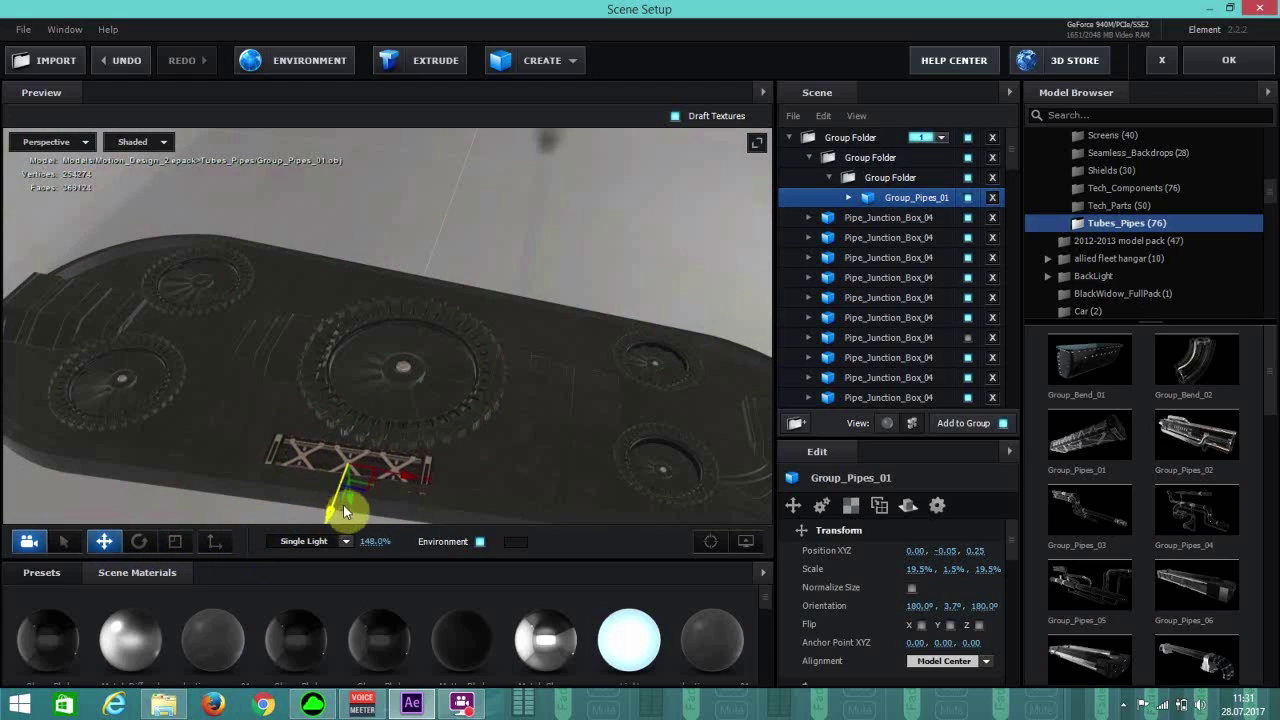
click(711, 542)
drag(400, 398, 388, 381)
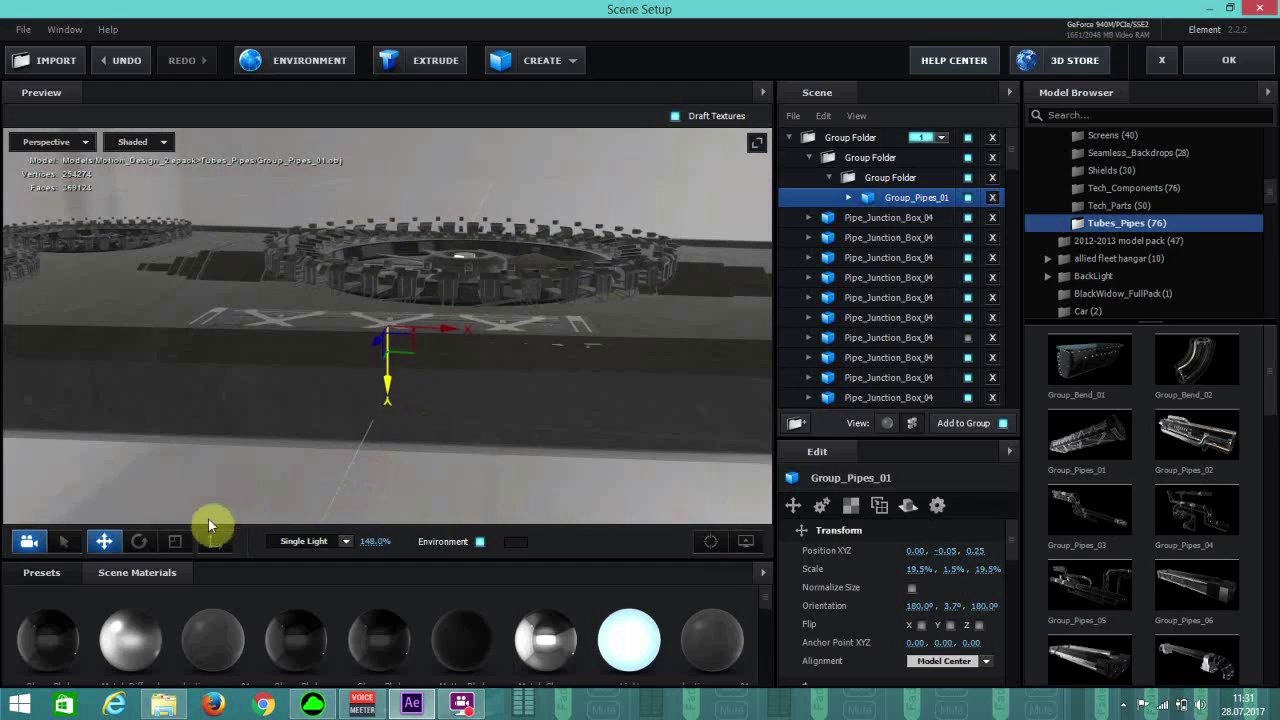
Narrow Group_Pipes_01 along Z, shrink it proportionally to 12.5%, 1.0%, 8.7%, and move it nearer the edge to Z position 0.27.
click(175, 541)
drag(355, 270, 361, 289)
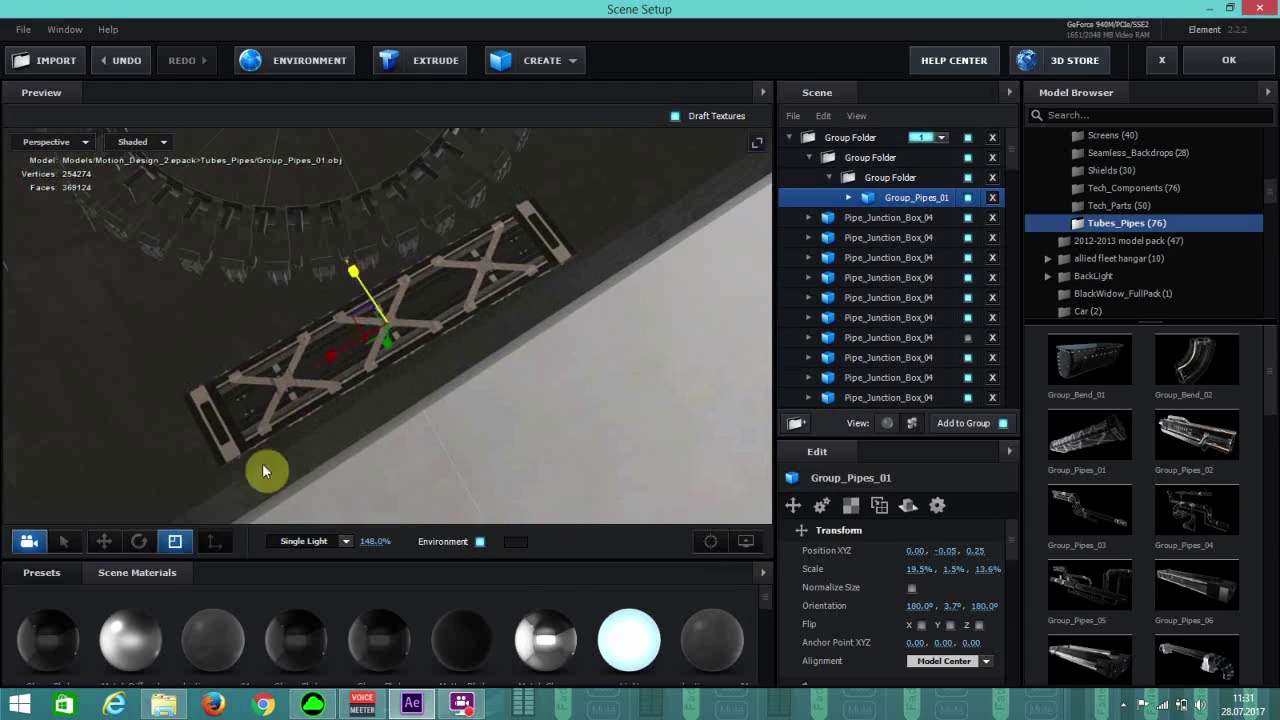
click(103, 541)
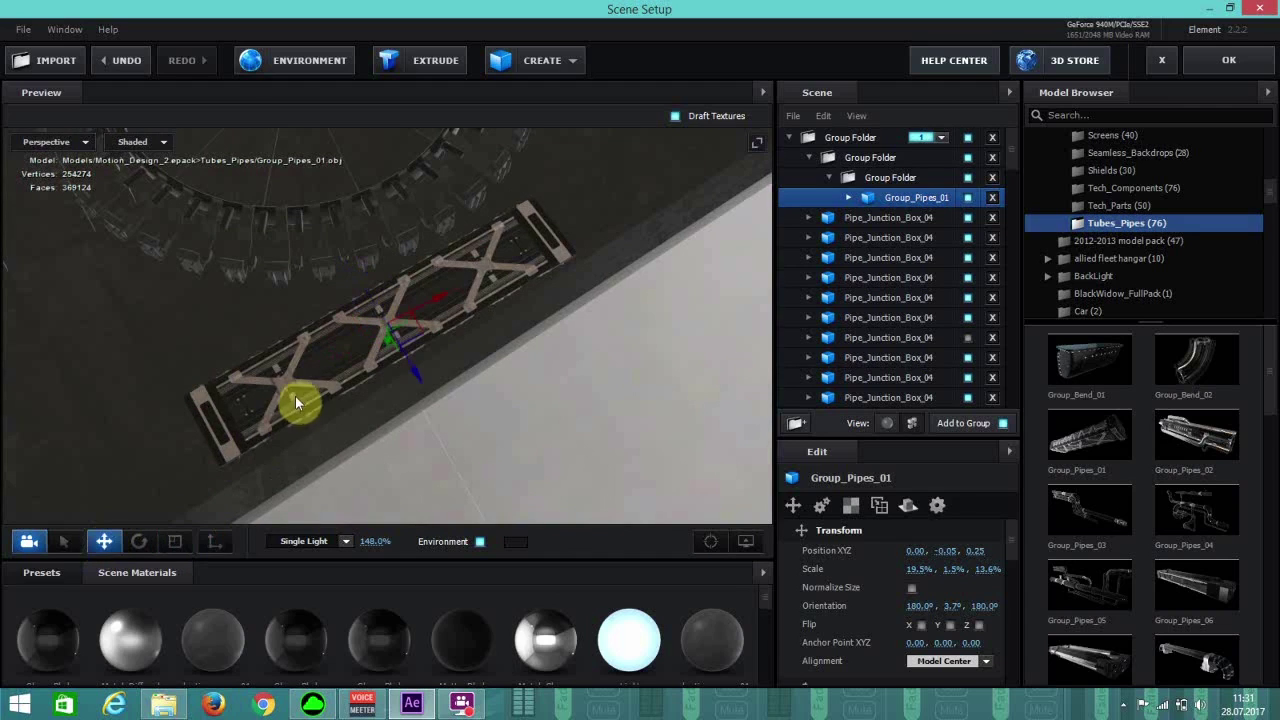
mouse_move(418, 374)
mouse_down()
mouse_move(414, 392)
mouse_move(415, 353)
mouse_up()
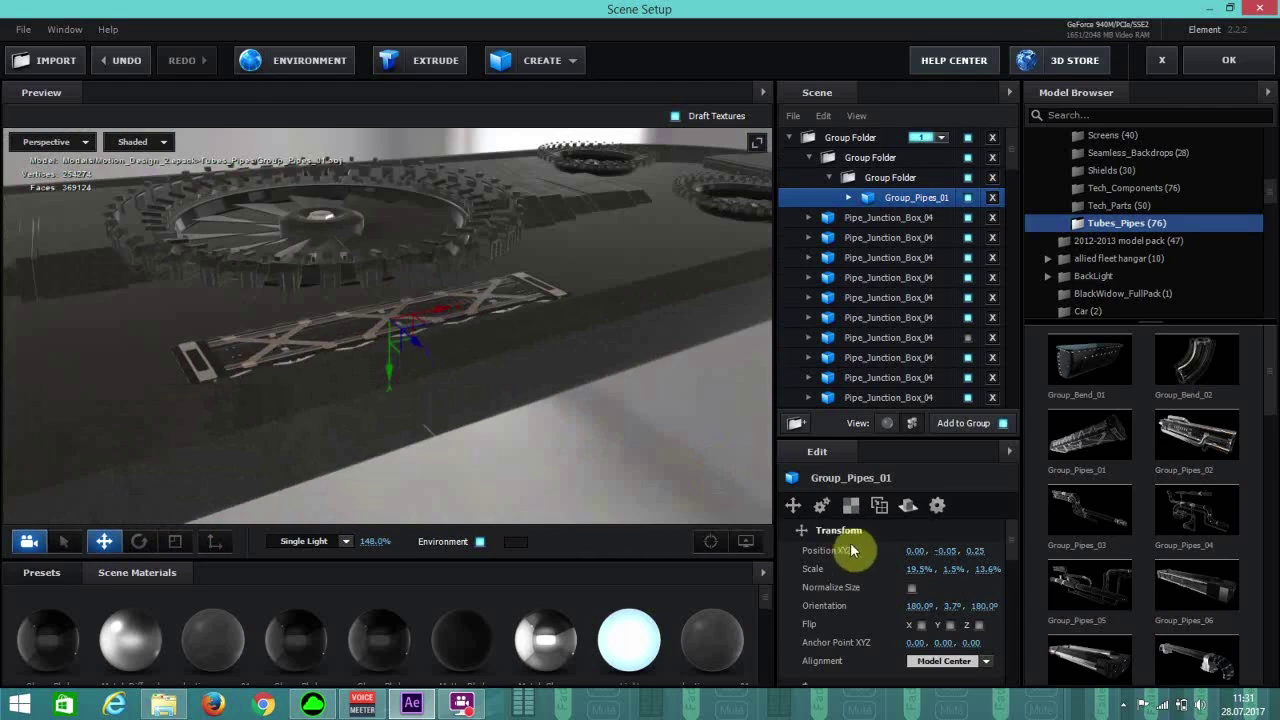
drag(916, 569, 903, 571)
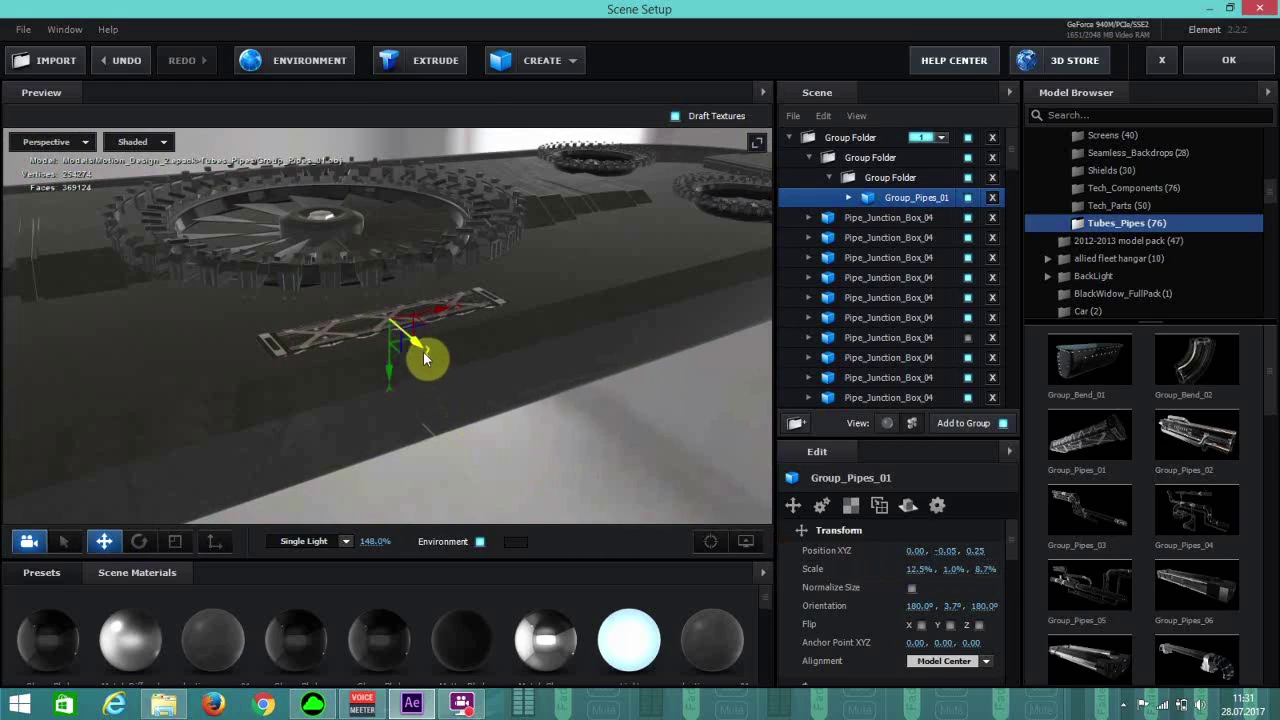
drag(422, 342, 434, 355)
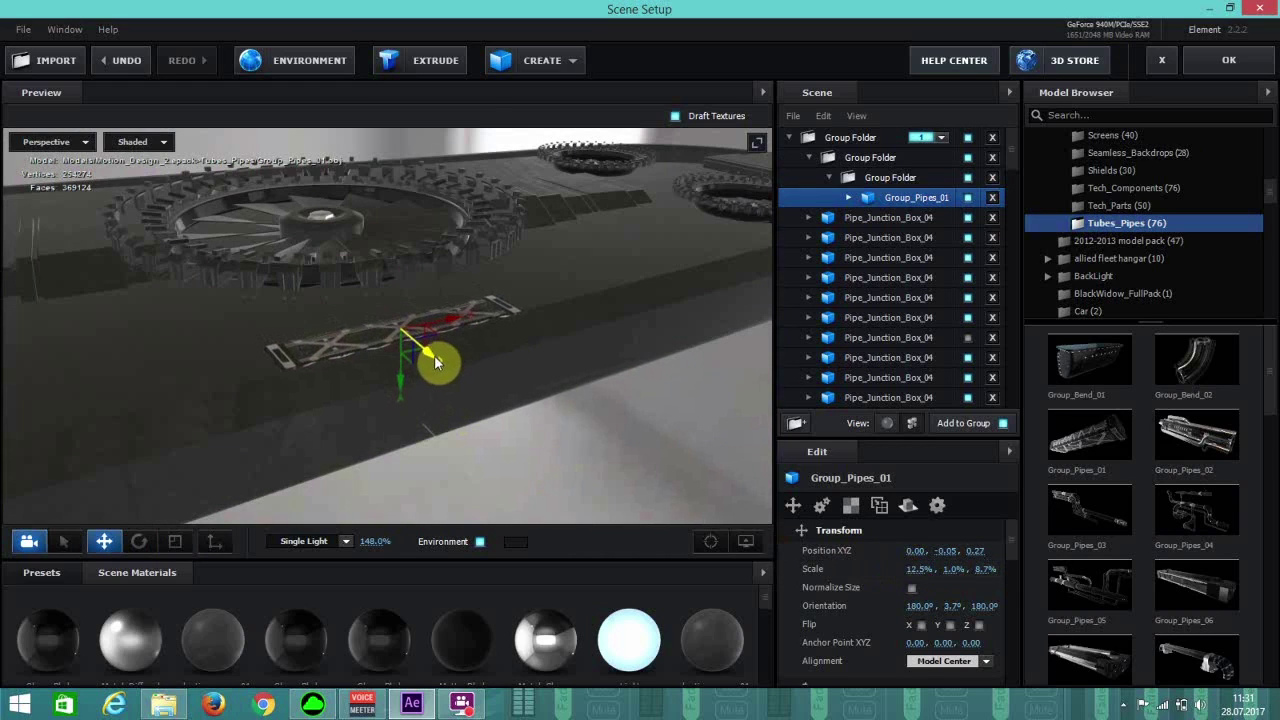
Enable Z-axis group symmetry on the outer nested folder and check the mirrored pipes on the board's opposite edge.
click(872, 160)
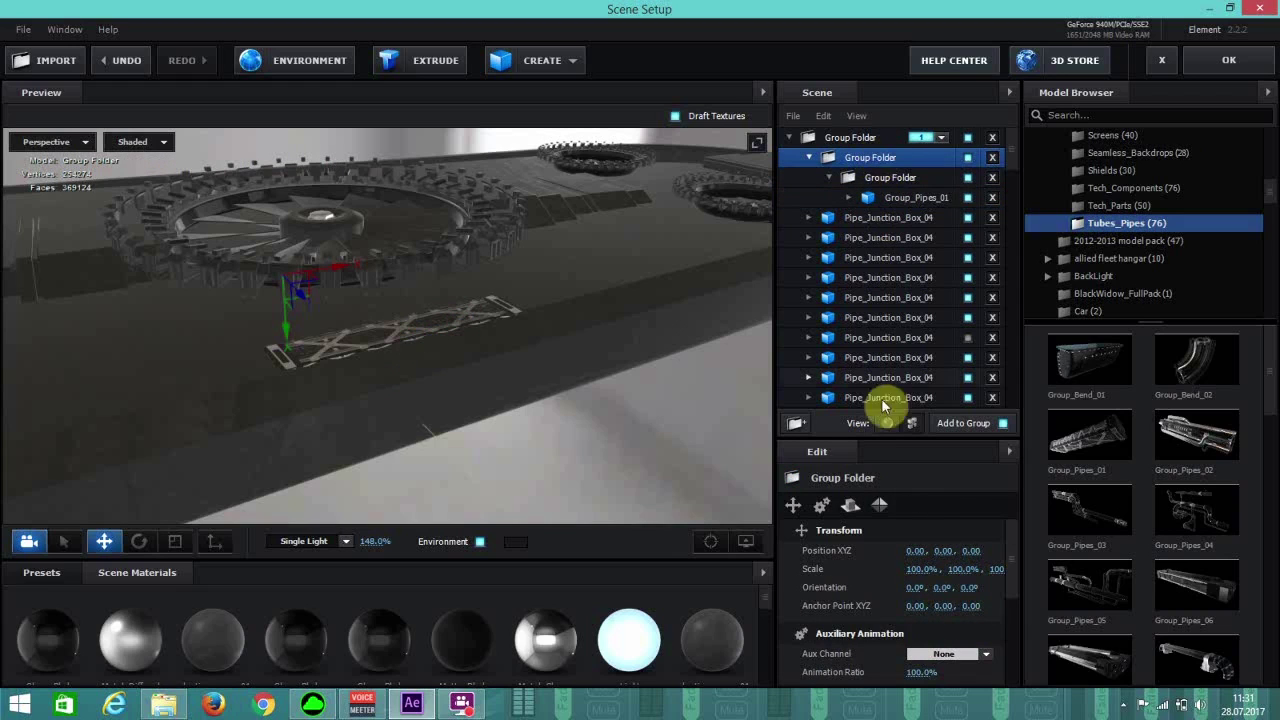
click(879, 507)
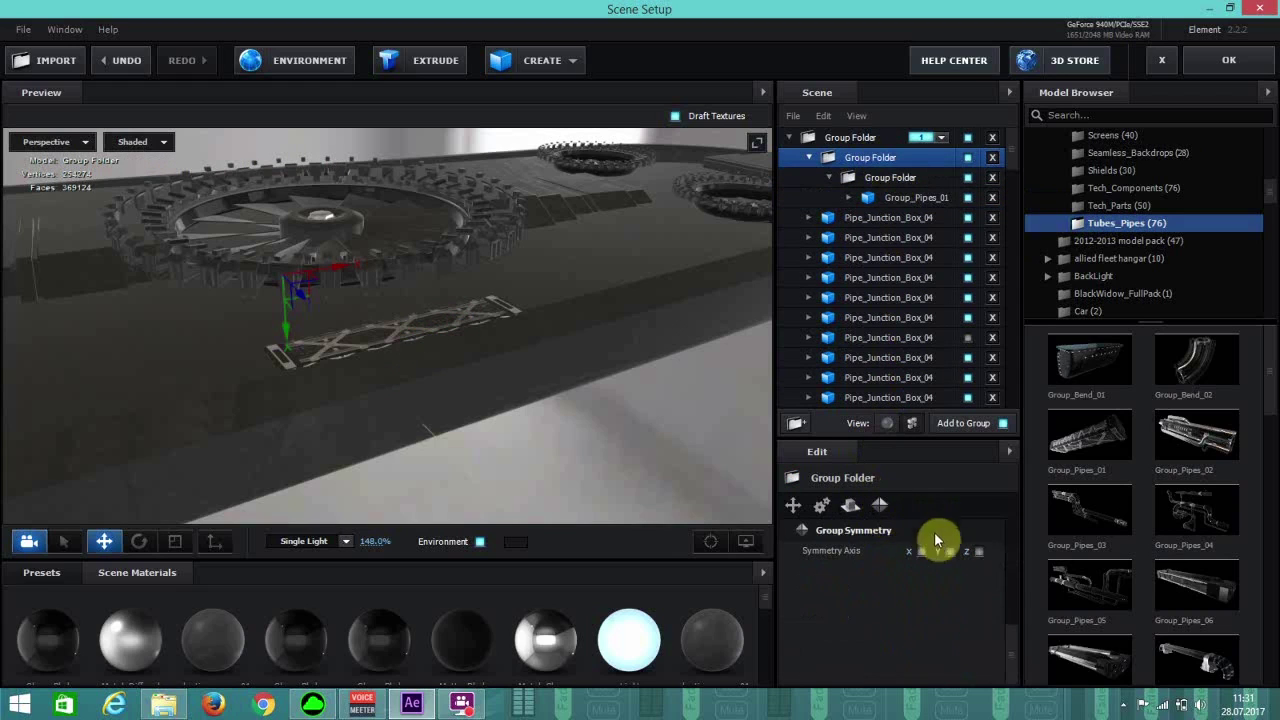
click(979, 552)
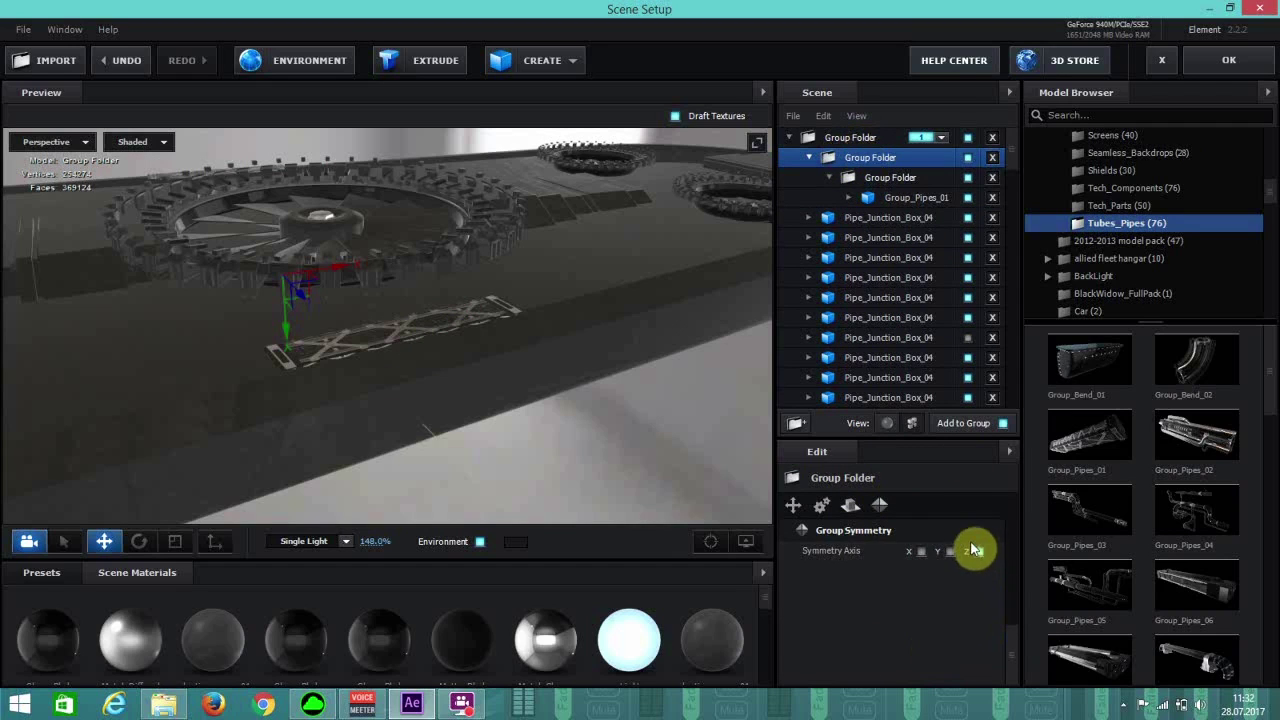
drag(620, 405, 350, 191)
drag(302, 150, 269, 178)
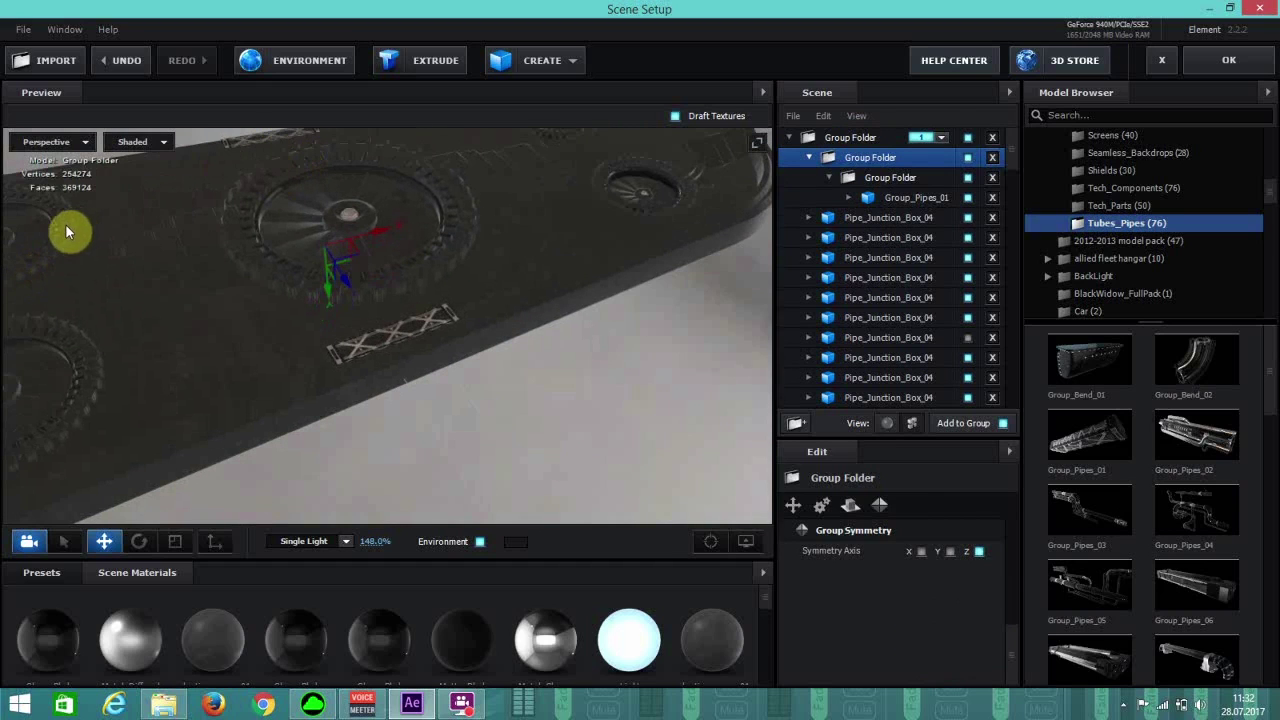
drag(63, 229, 237, 206)
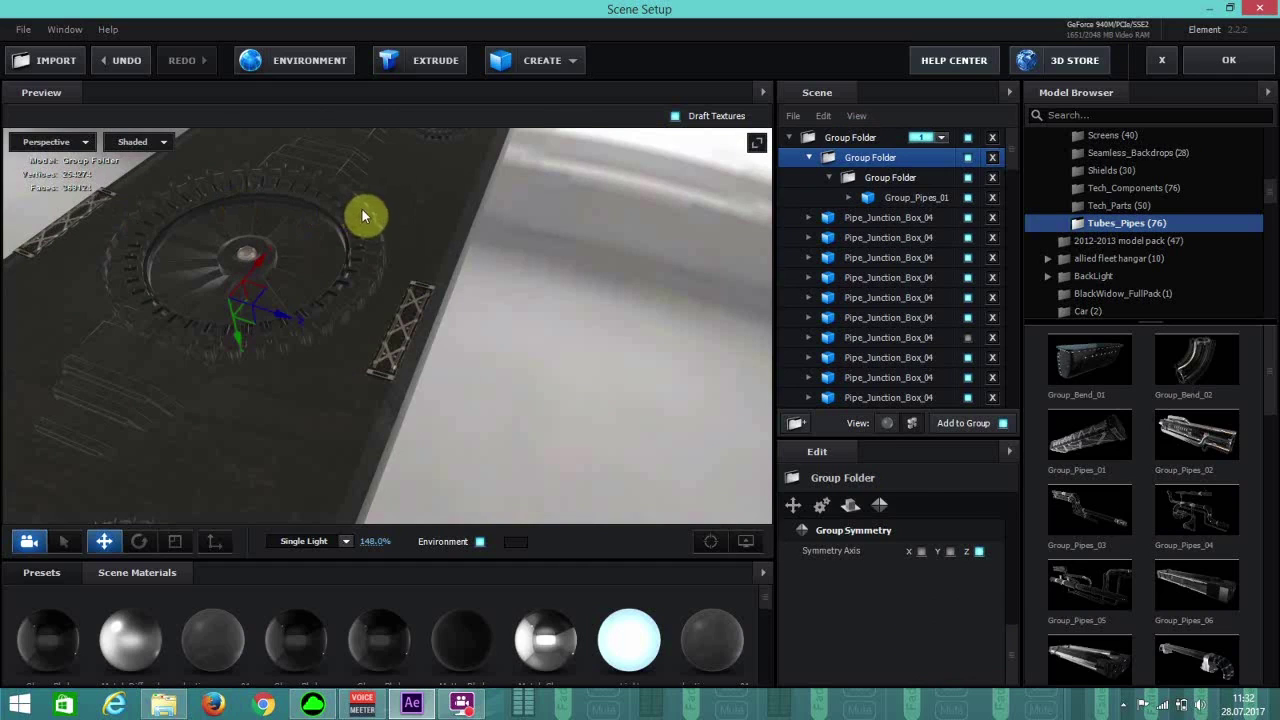
scroll(408, 264, down, 3)
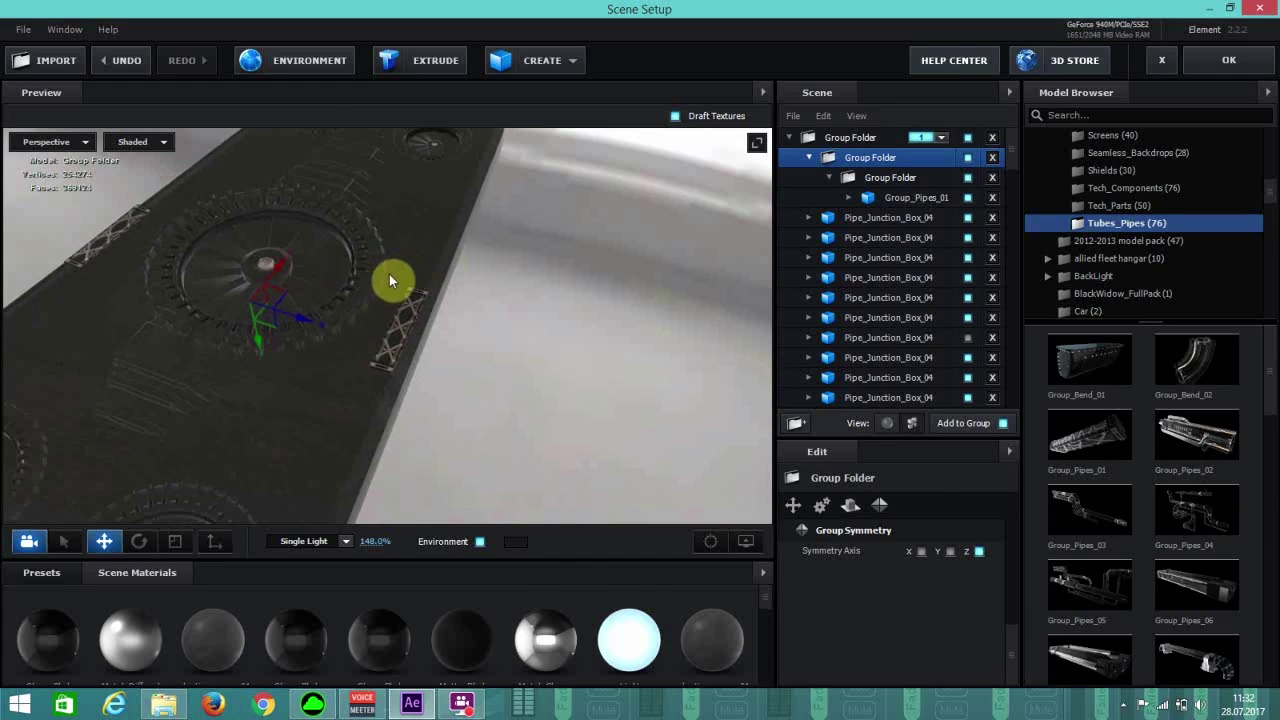
scroll(389, 274, down, 2)
scroll(416, 263, down, 2)
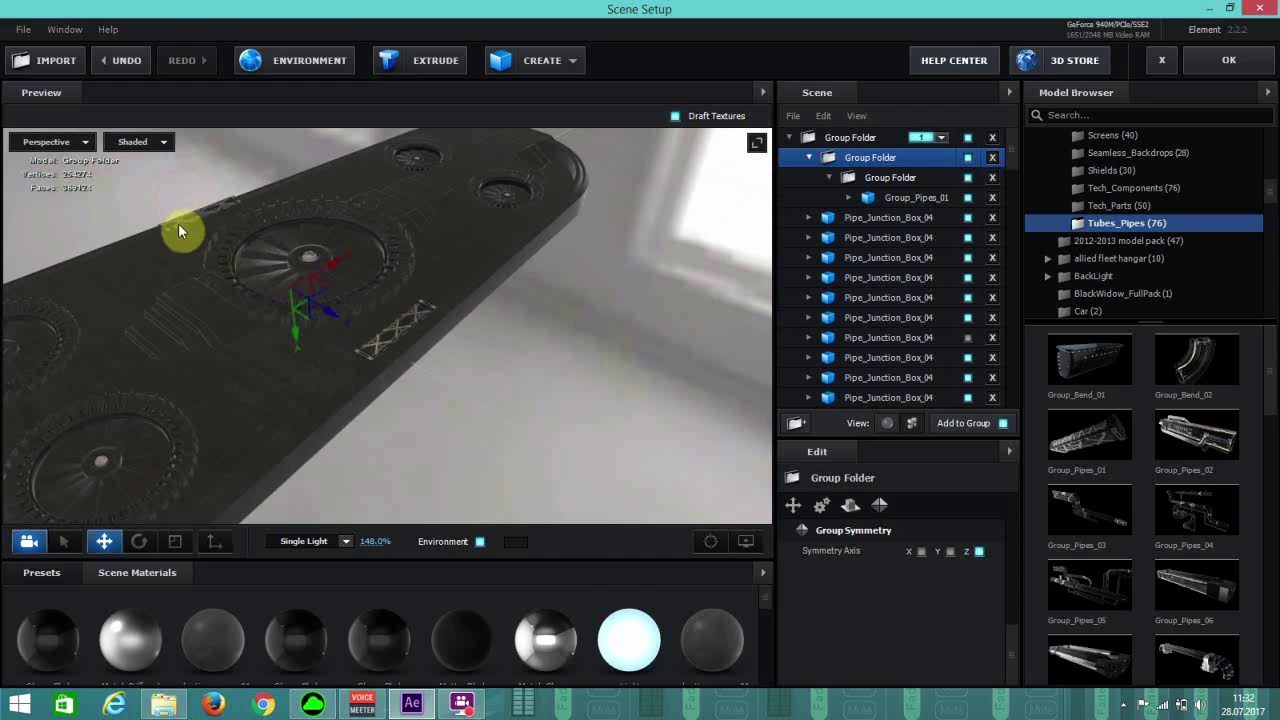
Duplicate Group_Pipes_01 twice along the board's edge, placing the copies at 0.17, -0.05, 0.26 and 0.34, -0.05, 0.25.
click(903, 197)
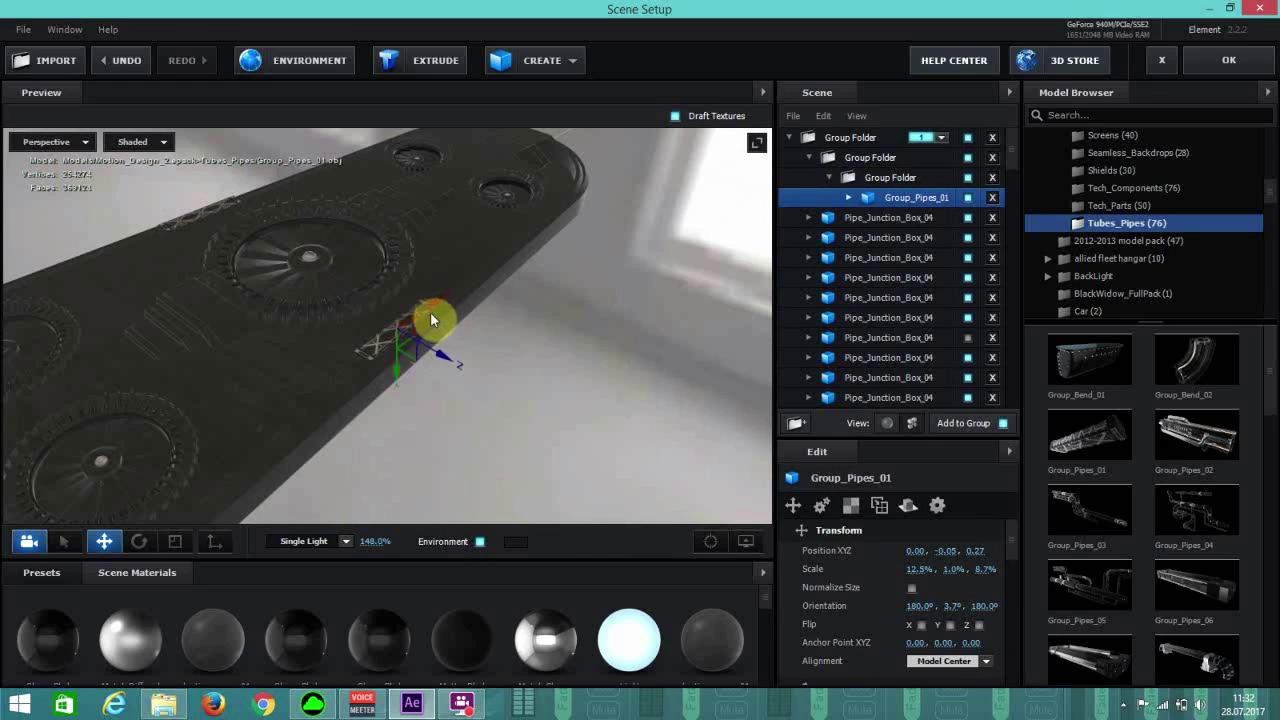
ctrl+drag(433, 306, 505, 264)
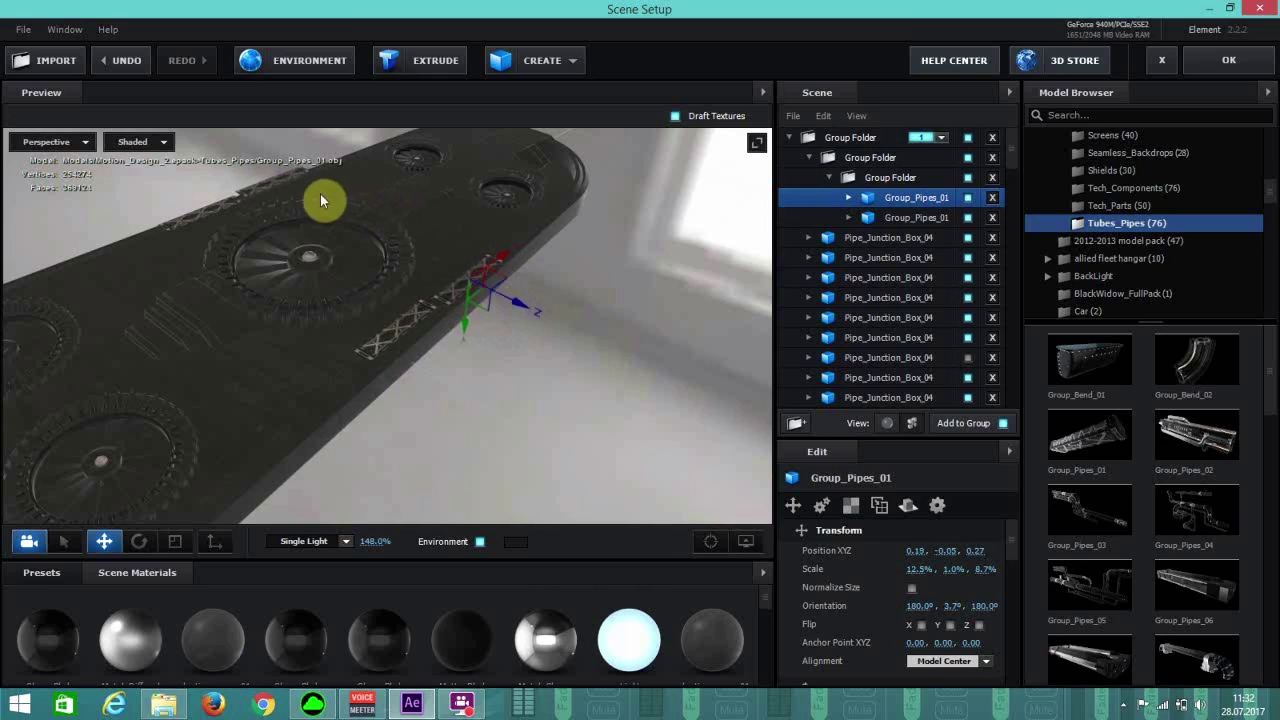
mouse_move(510, 310)
mouse_down()
mouse_move(503, 251)
mouse_move(510, 306)
mouse_up()
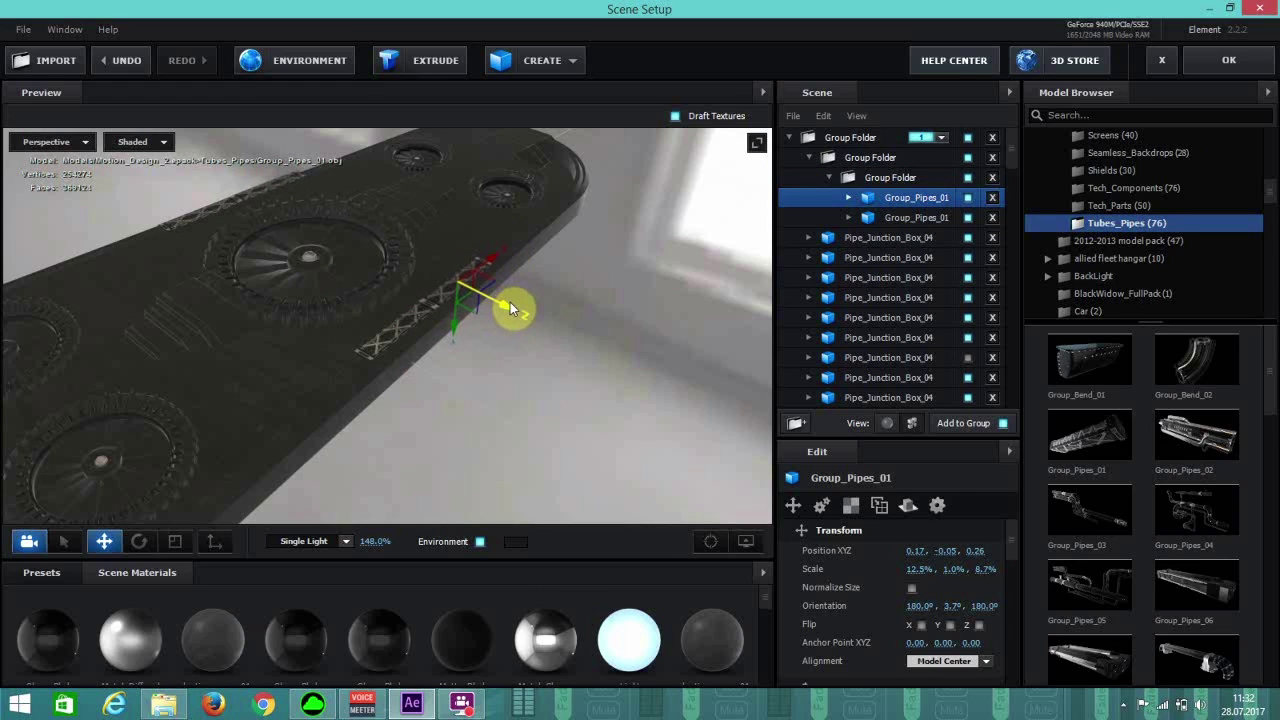
key(ctrl+d)
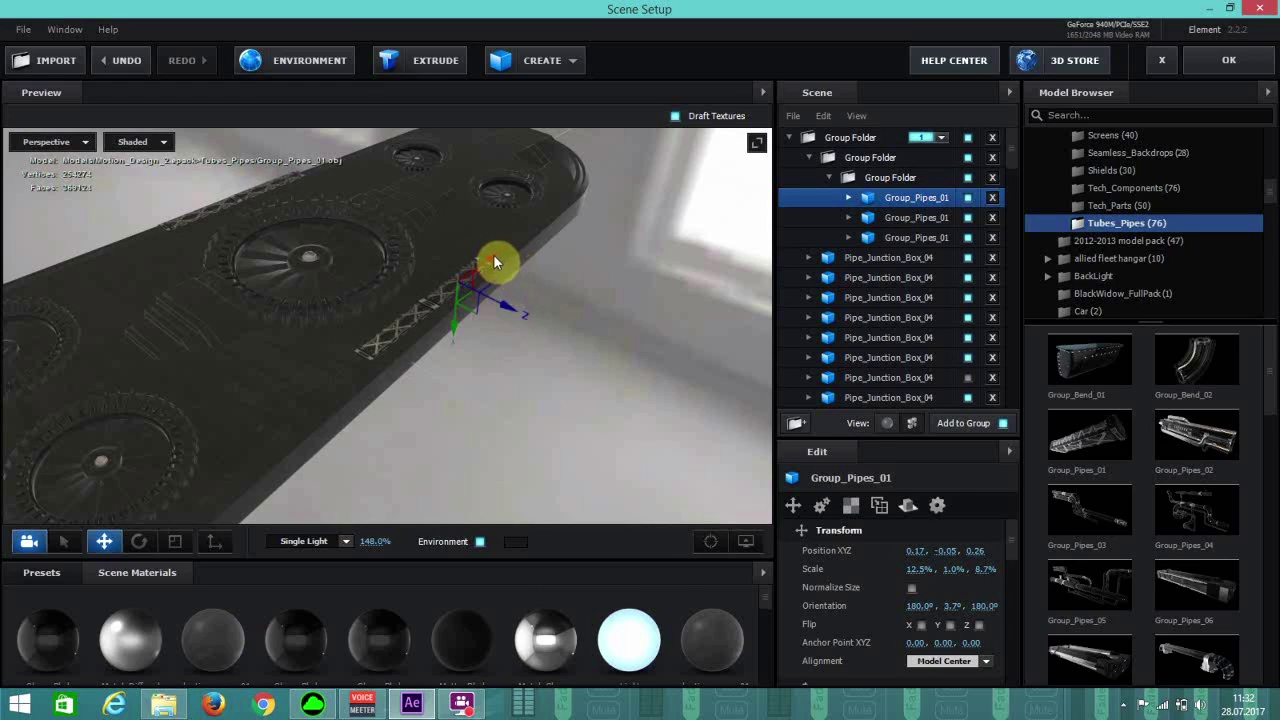
drag(505, 248, 541, 216)
Assign the plastic_grunge_04 scene material to the frame and cross-brace parts of the first two Group_Pipes_01 models.
drag(212, 642, 379, 345)
scroll(375, 392, up, 3)
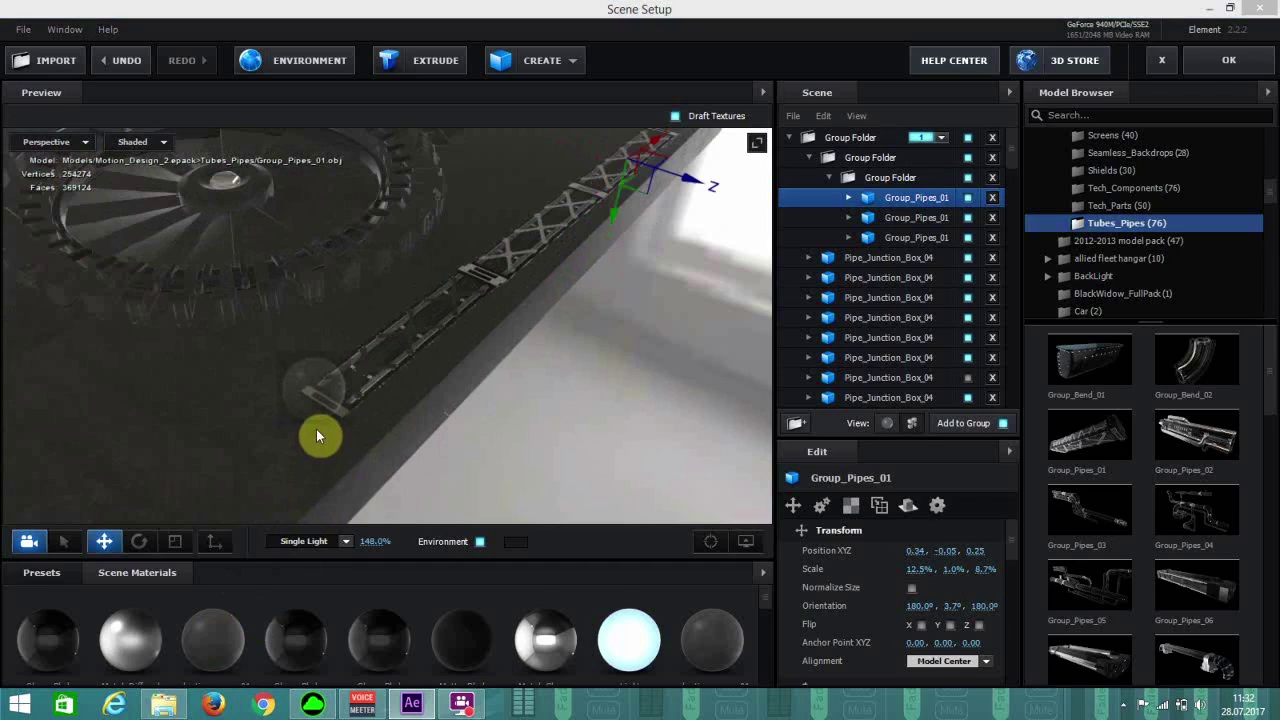
scroll(372, 401, up, 3)
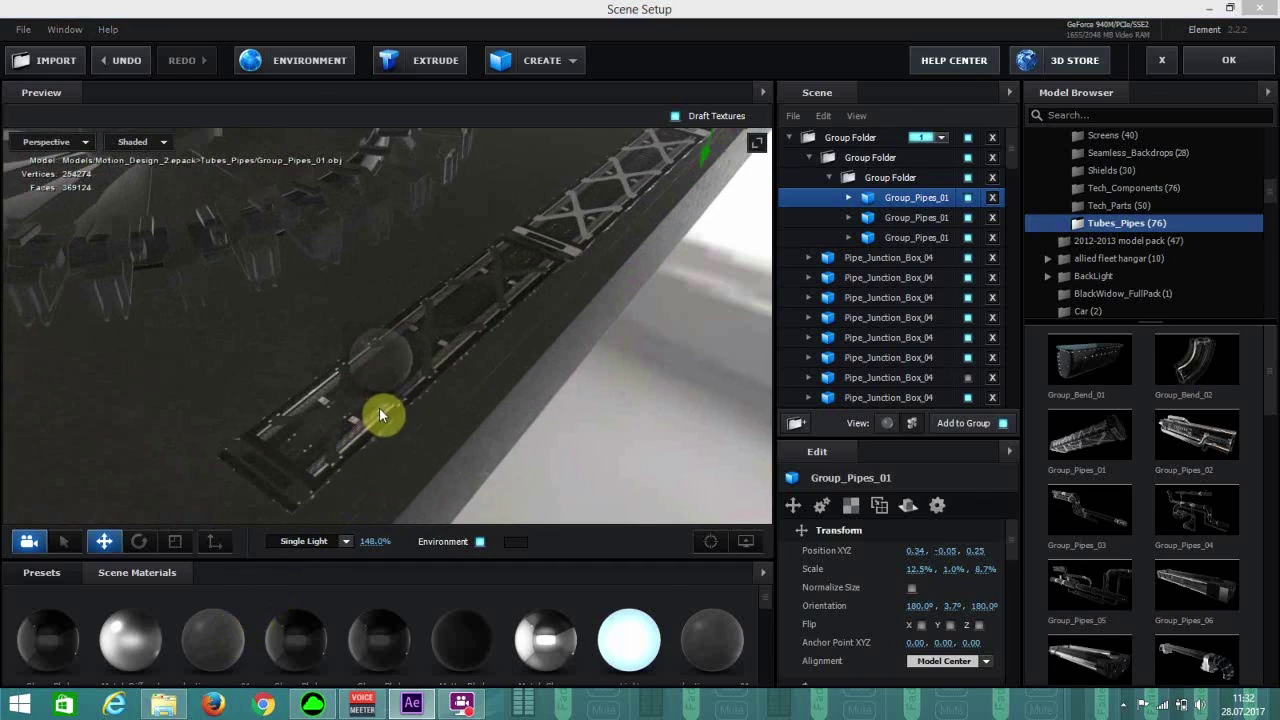
drag(222, 630, 320, 400)
drag(237, 607, 571, 245)
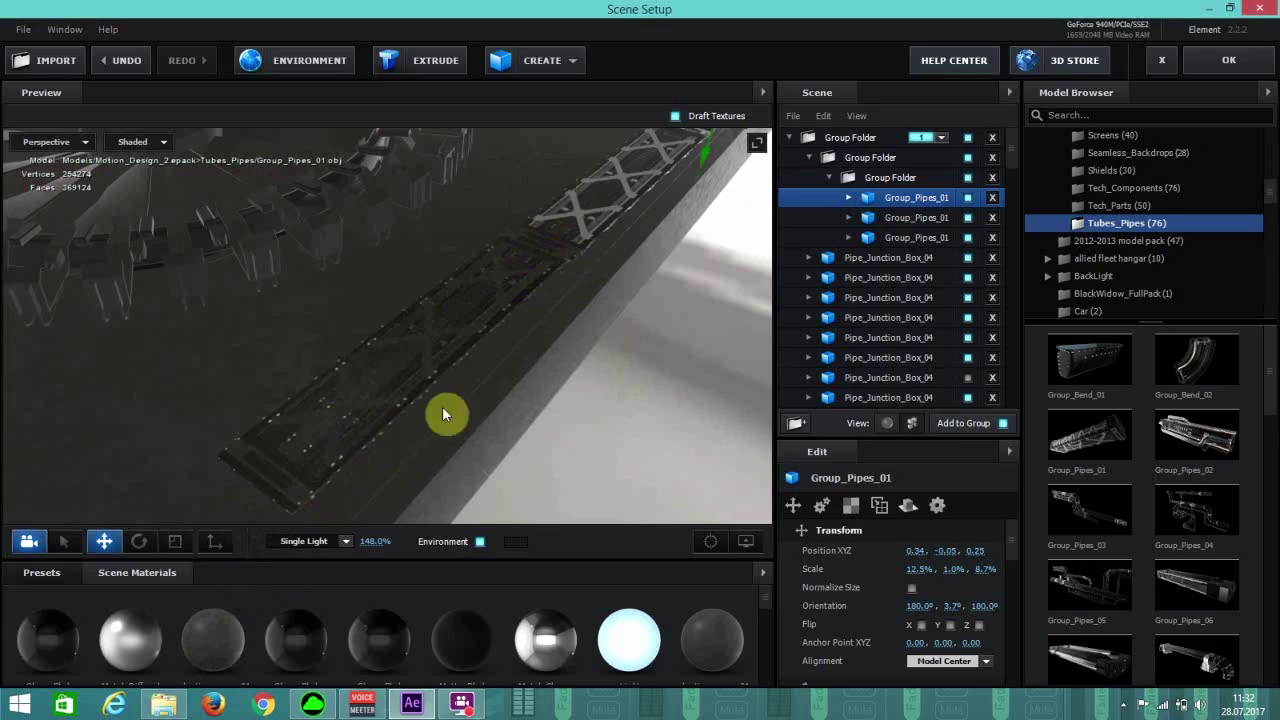
drag(222, 628, 574, 213)
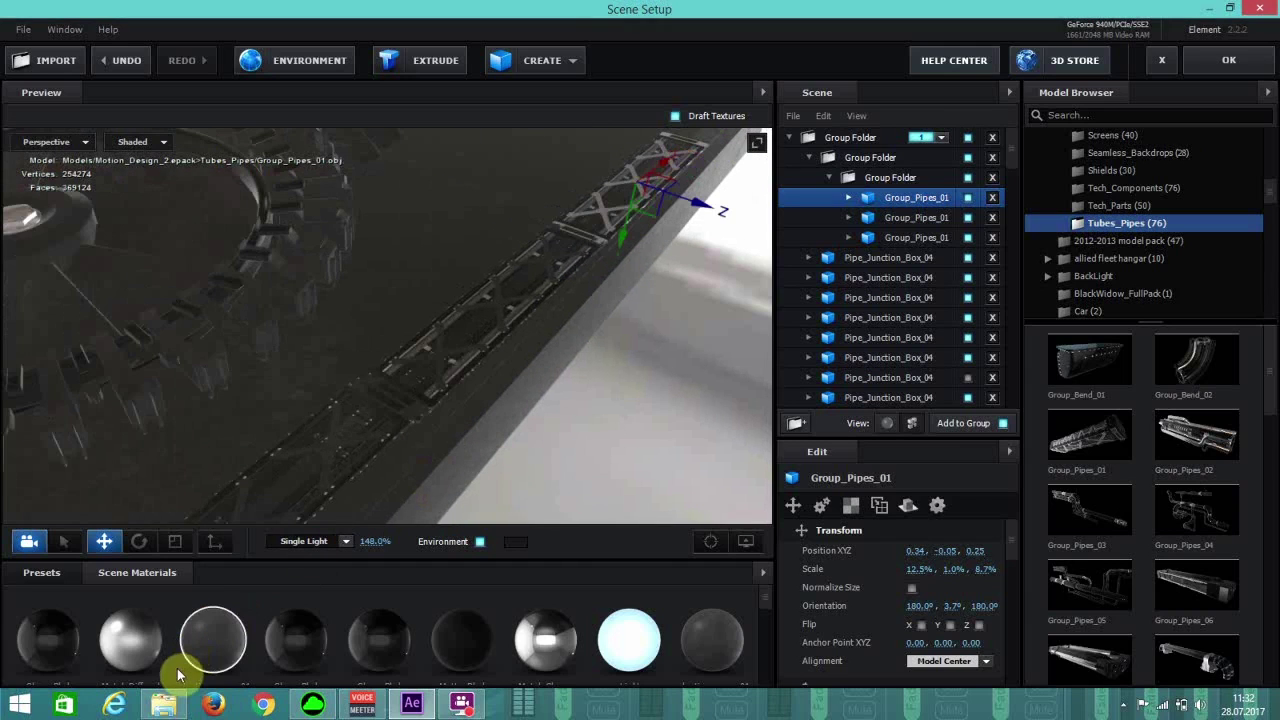
drag(197, 660, 510, 308)
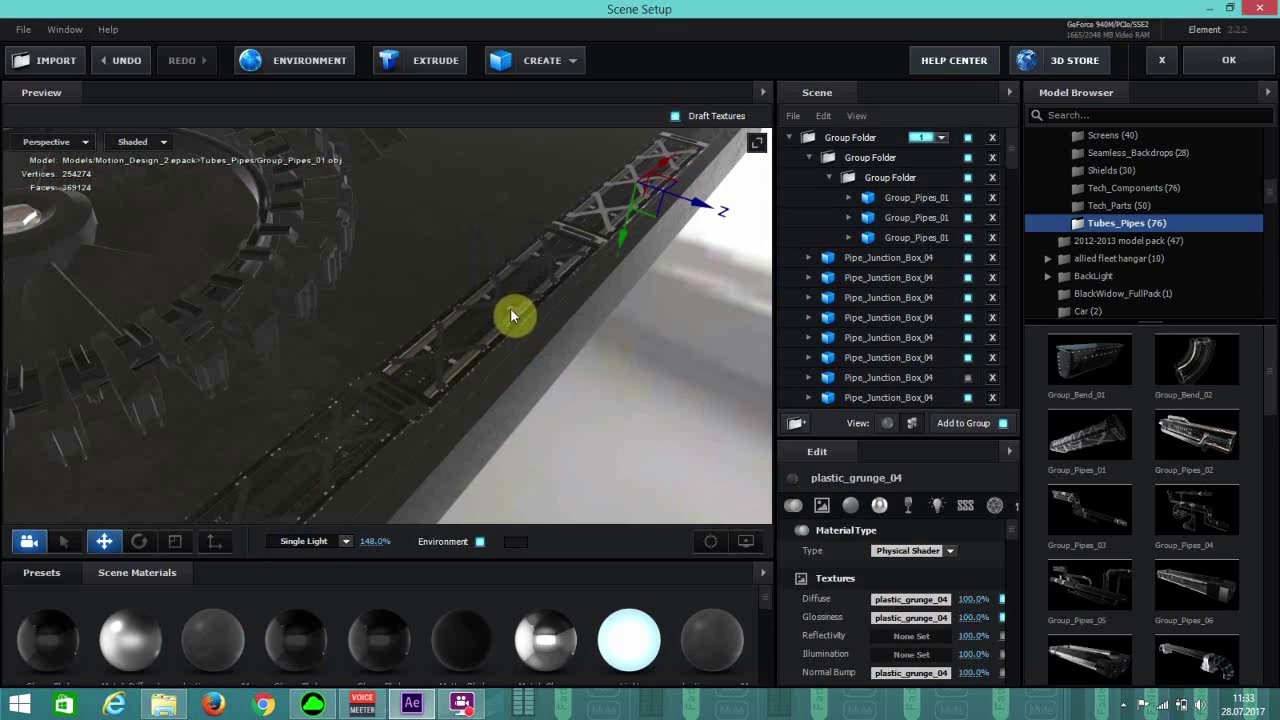
Assign plastic_grunge_04 to the third Group_Pipes_01 model and the remaining light parts of the pipe row.
drag(230, 639, 599, 212)
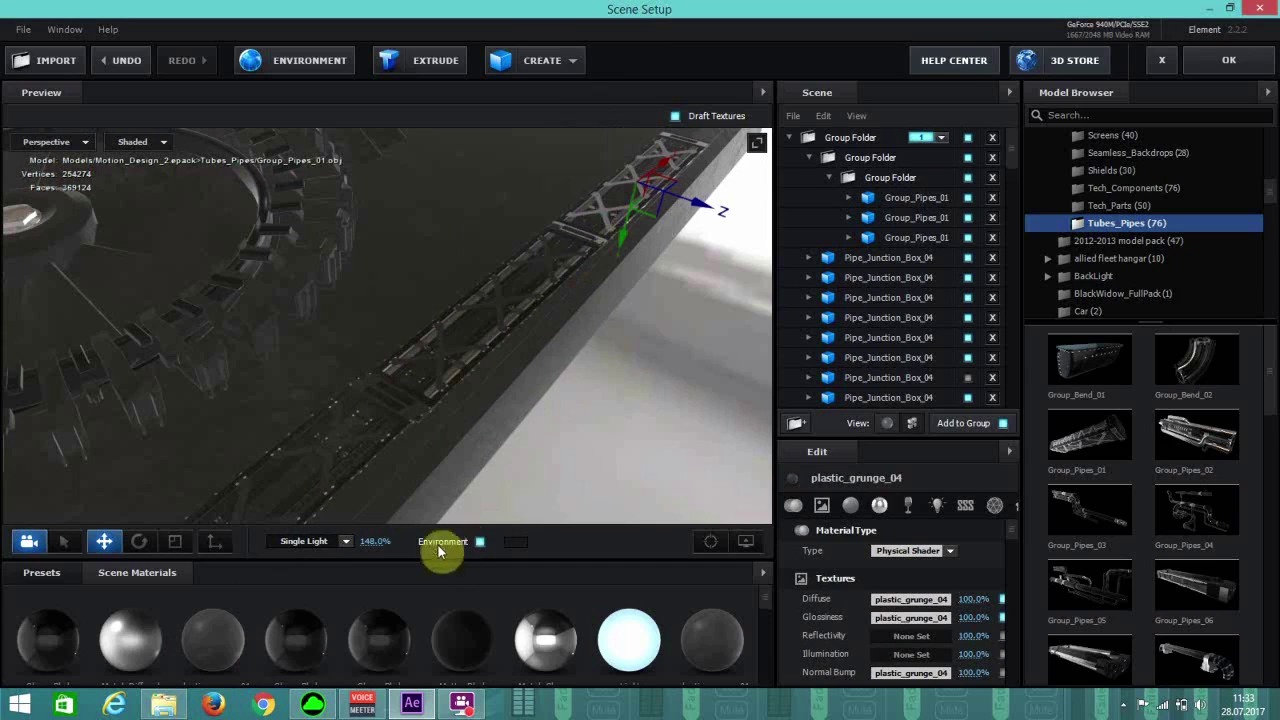
drag(508, 394, 377, 481)
drag(204, 653, 329, 421)
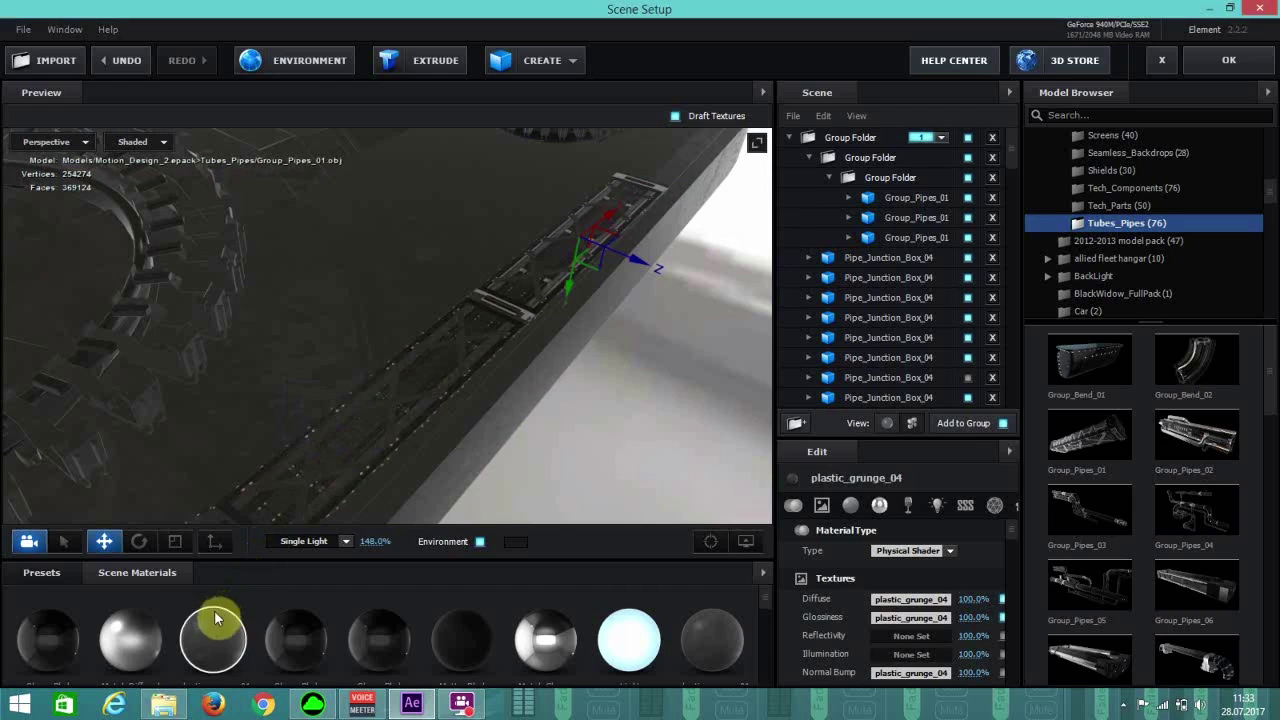
drag(235, 613, 566, 231)
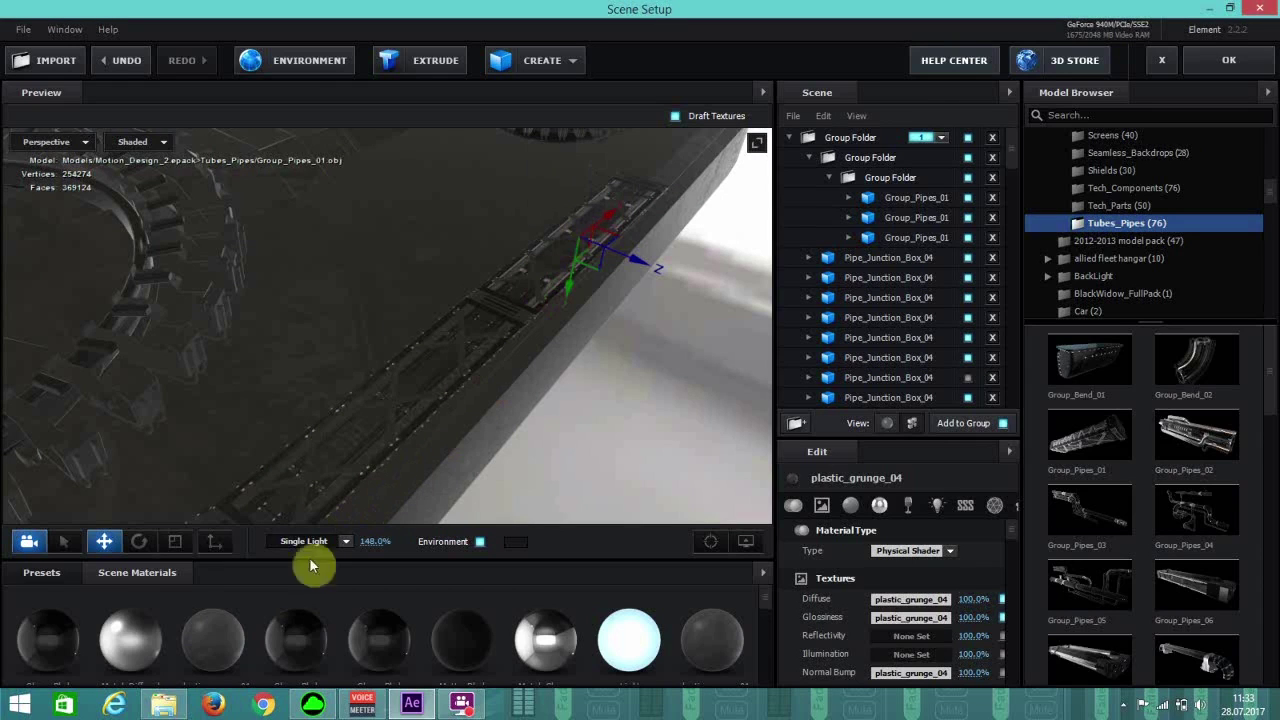
drag(238, 623, 523, 270)
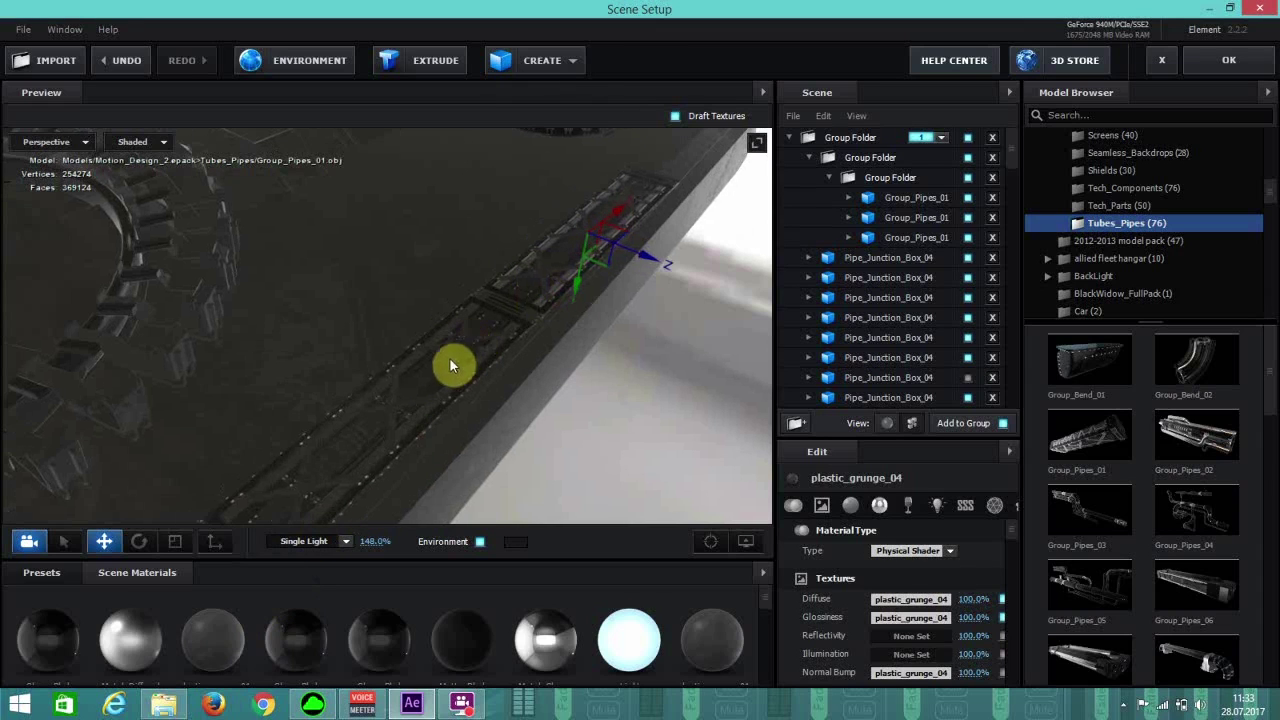
scroll(451, 360, up, 2)
drag(217, 608, 534, 260)
scroll(479, 363, down, 4)
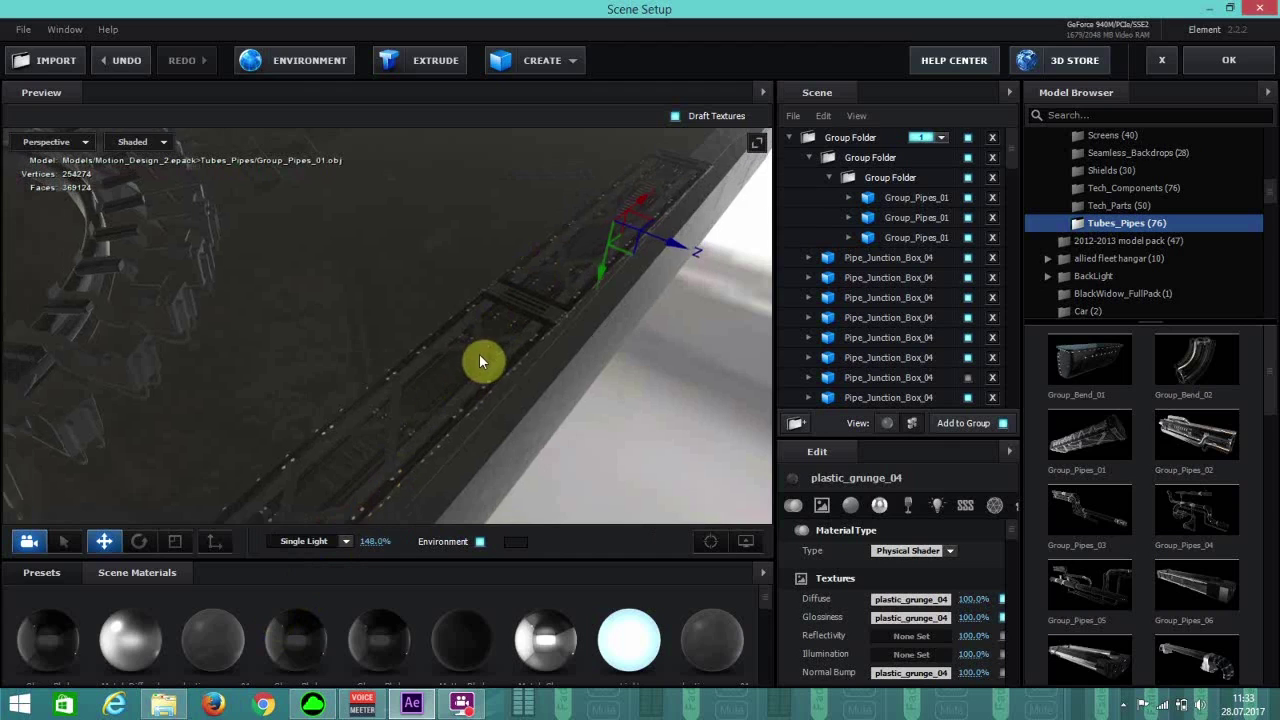
scroll(477, 363, down, 2)
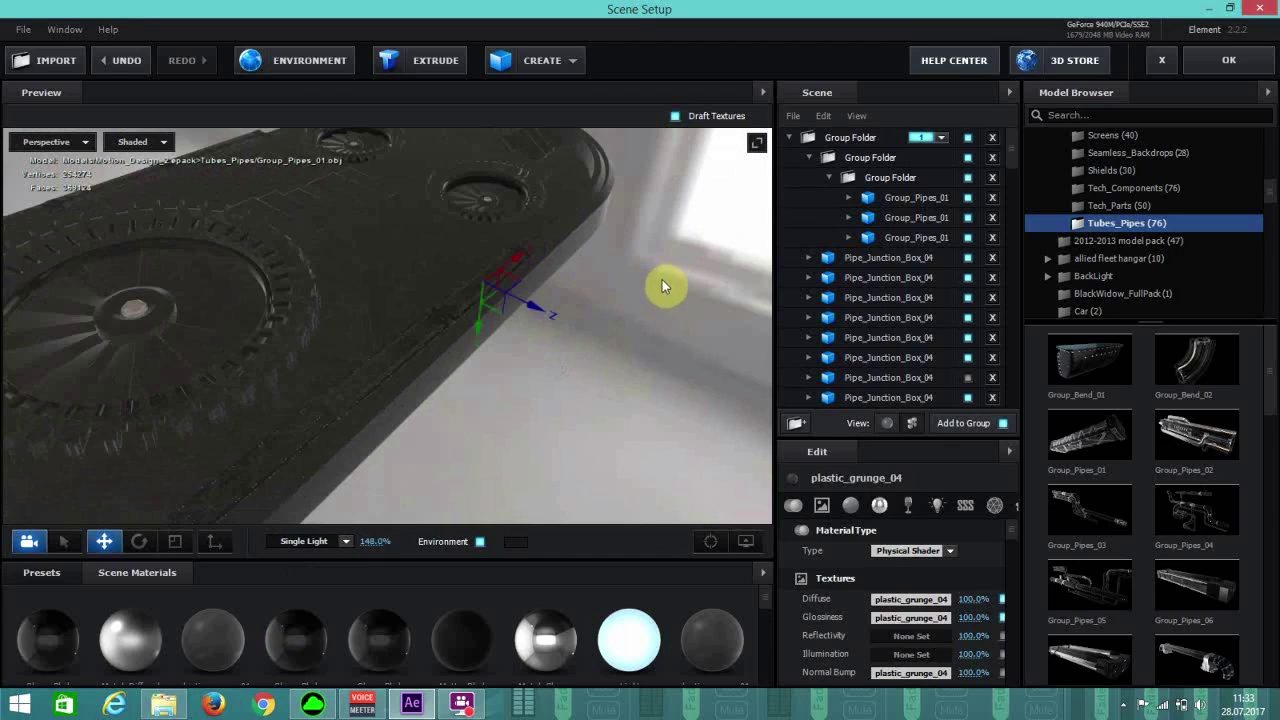
Duplicate the outermost Group_Pipes_01, place the copy at 0.51, -0.05, 0.23, and shrink it proportionally to 0.9% Y and 7.7% Z.
click(545, 272)
drag(522, 257, 626, 244)
drag(598, 201, 601, 246)
drag(921, 569, 916, 569)
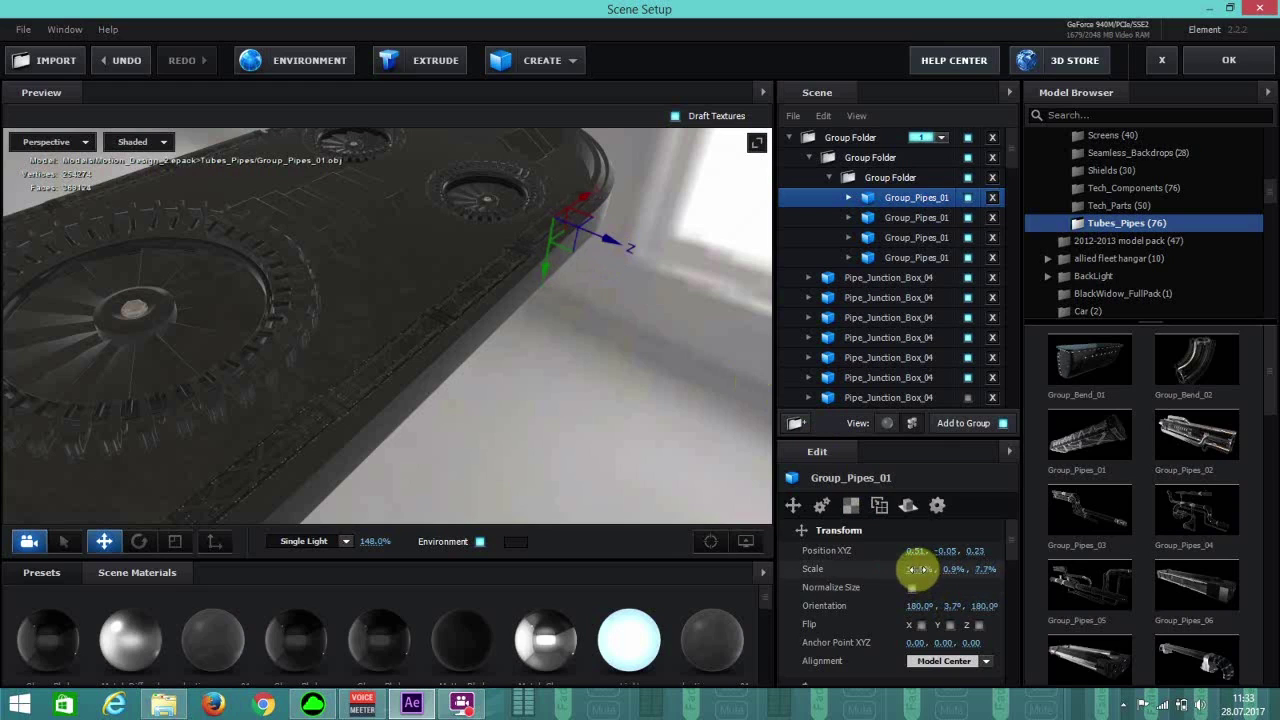
Nudge the shrunken outermost Group_Pipes_01 to position 0.50, -0.05, 0.24 so it fits the board's edge.
drag(586, 198, 584, 203)
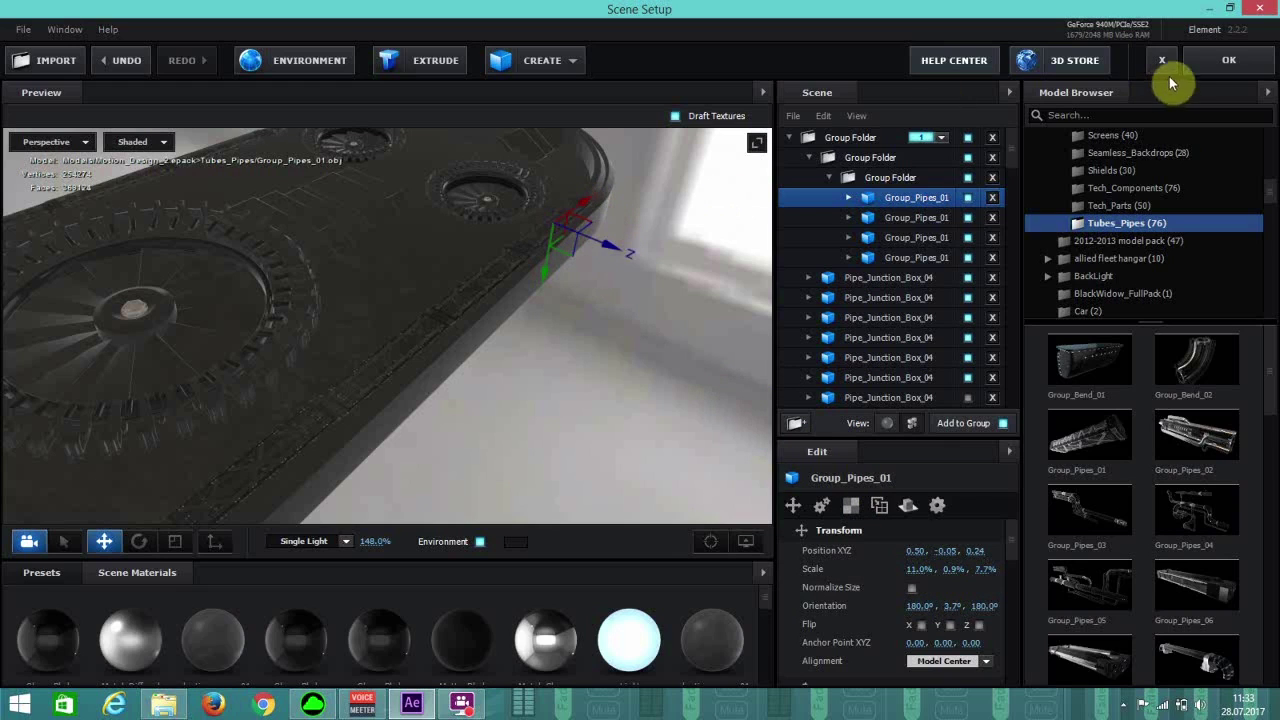
drag(524, 312, 531, 307)
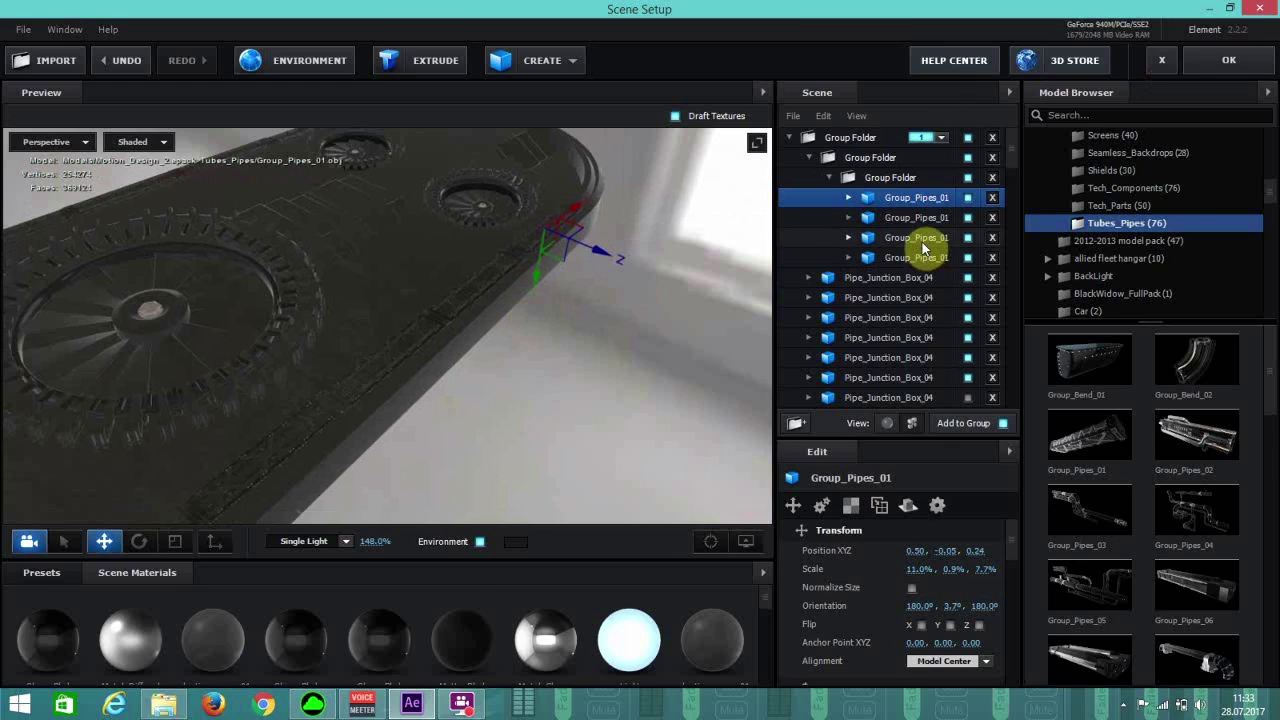
Duplicate Group_Pipes_01 twice along the edge toward the board's other end, placing the last copy at -0.35, -0.05, 0.30.
click(920, 240)
drag(421, 315, 321, 416)
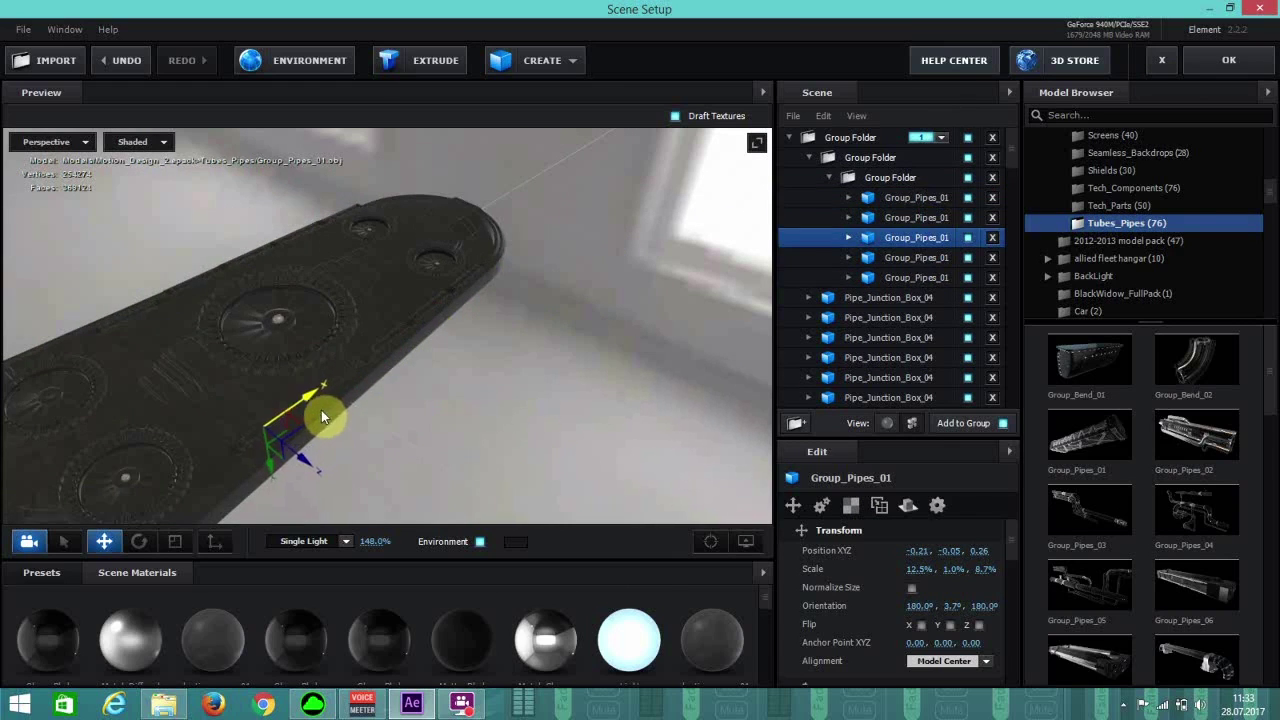
click(713, 541)
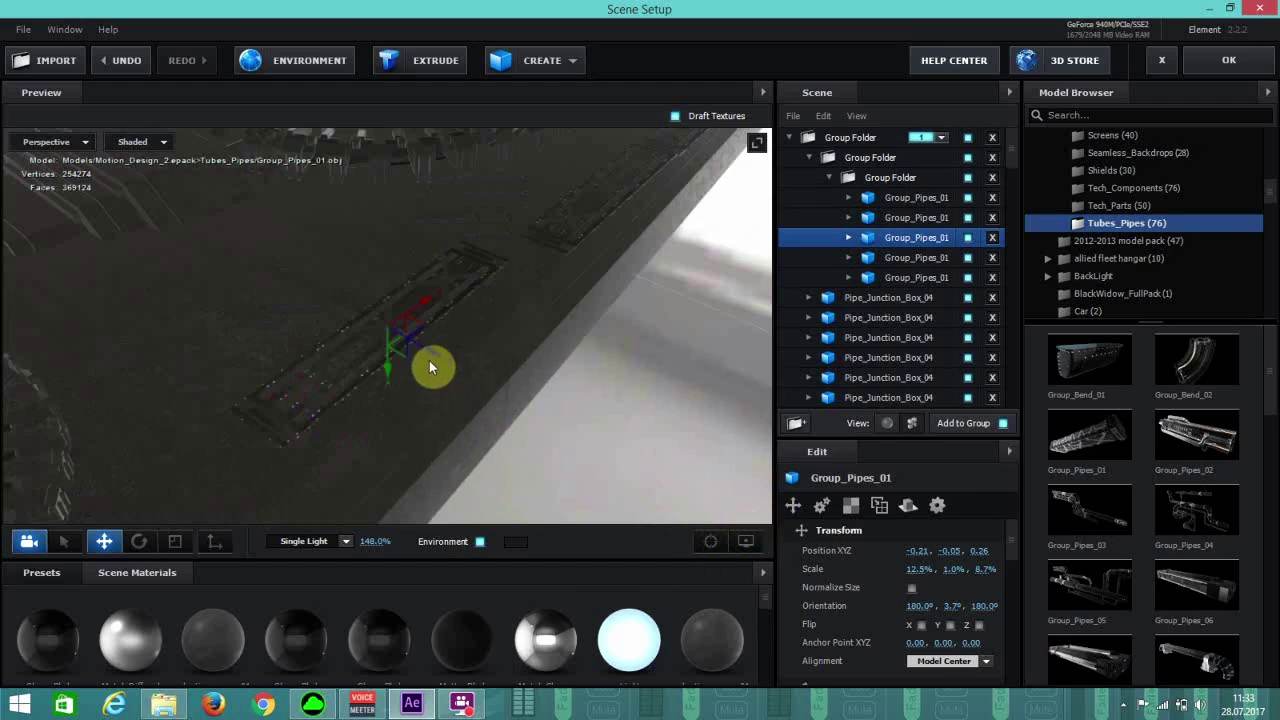
drag(437, 361, 377, 424)
drag(293, 503, 370, 410)
scroll(380, 406, down, 3)
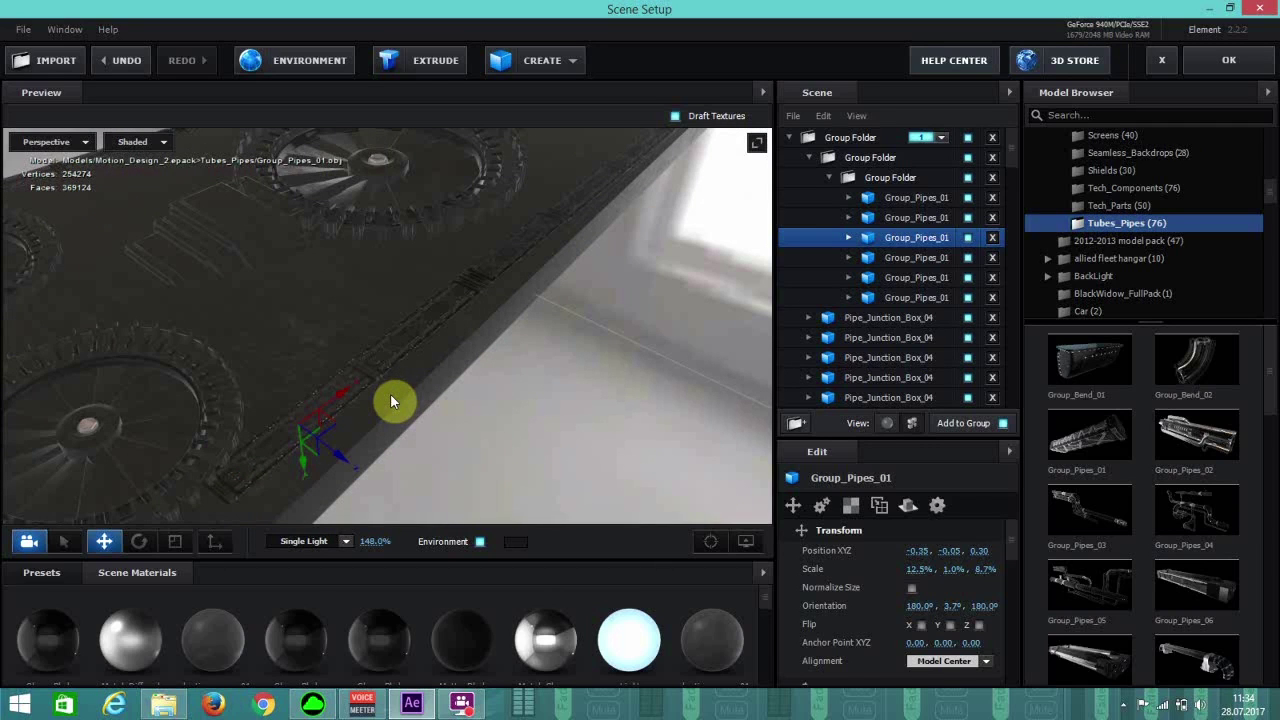
Extend the pipe row with one more Group_Pipes_01 copy at -0.52, -0.05, 0.31.
scroll(375, 362, down, 2)
drag(257, 458, 332, 453)
scroll(343, 446, down, 3)
Duplicate the end Group_Pipes_01, move the copy to -0.62, -0.05, 0.31, and rotate it to 349.6° Y.
key(ctrl+d)
drag(338, 376, 299, 389)
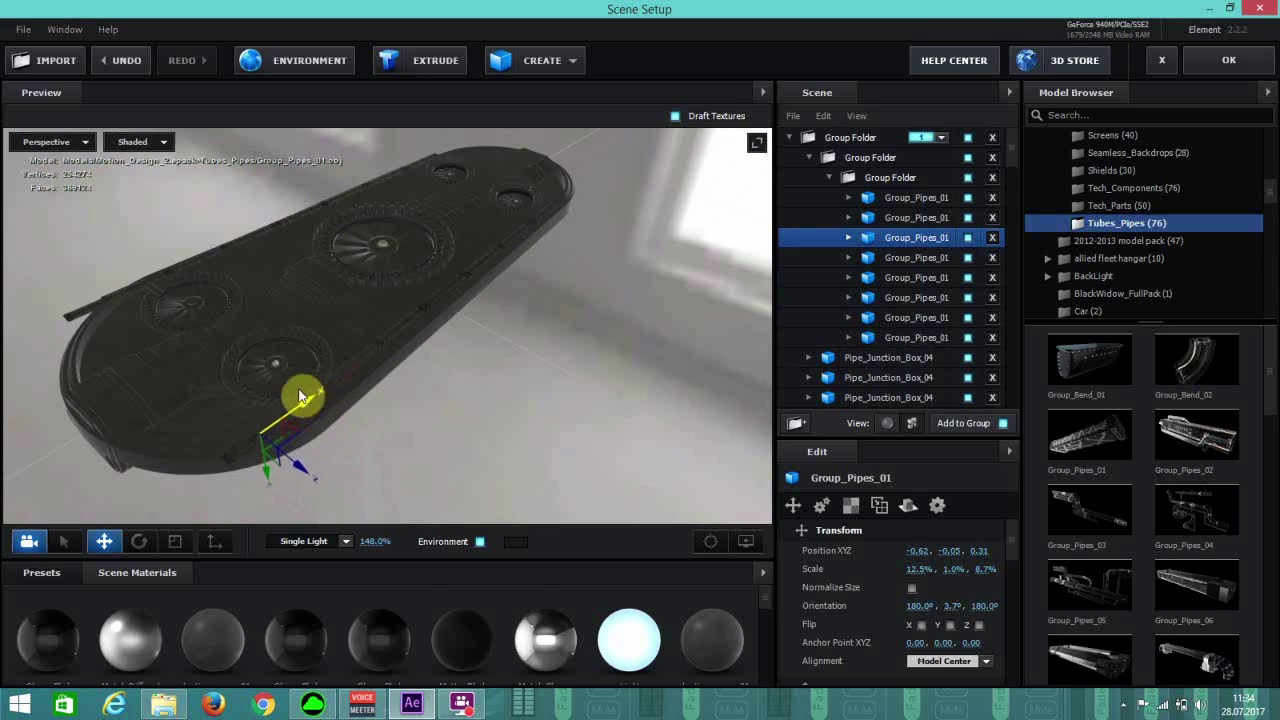
click(141, 543)
drag(227, 487, 212, 484)
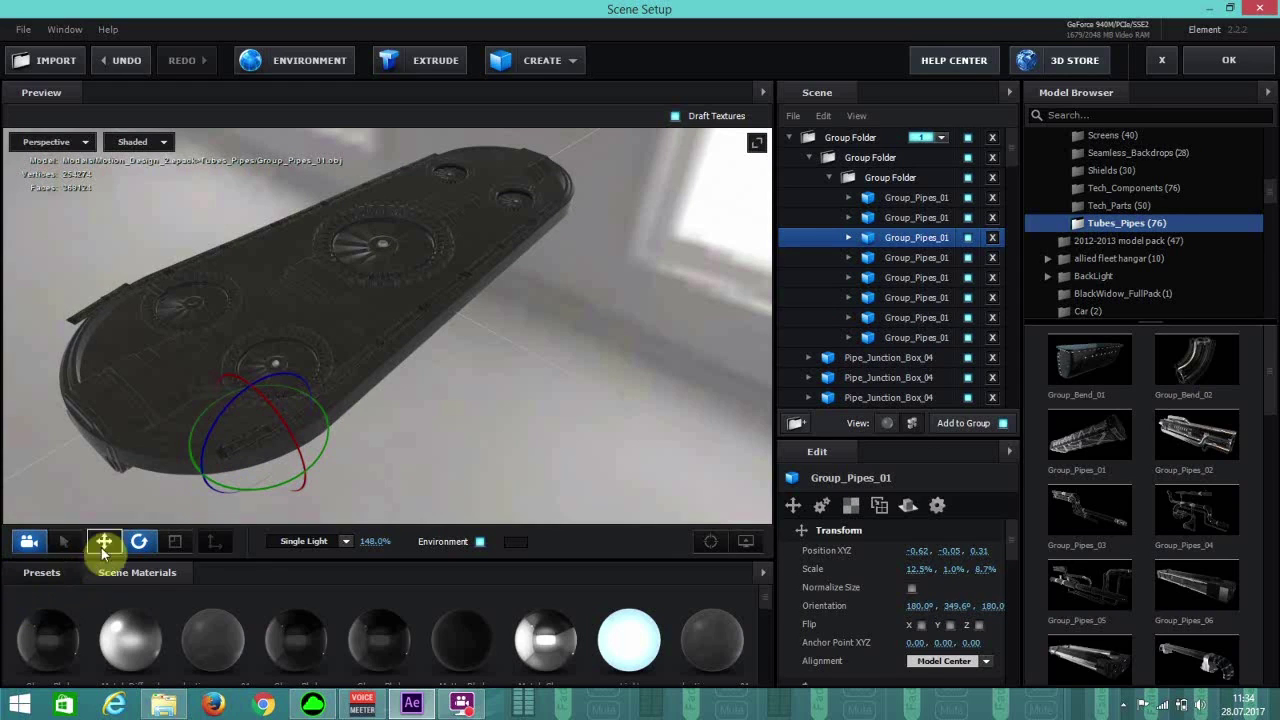
Shrink the rotated end copy proportionally to 9.0%, 0.7%, 6.3% and reposition it at -0.64, -0.05, 0.30.
click(711, 543)
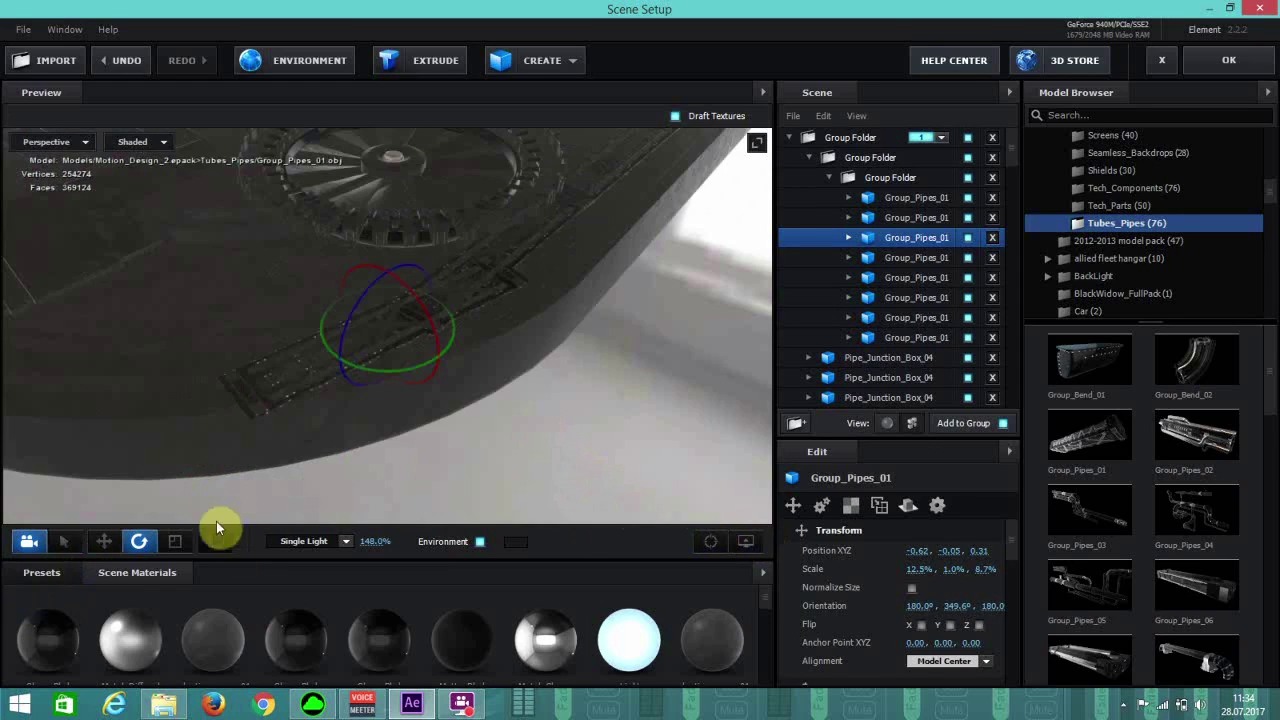
click(104, 541)
drag(424, 305, 371, 312)
drag(917, 571, 905, 571)
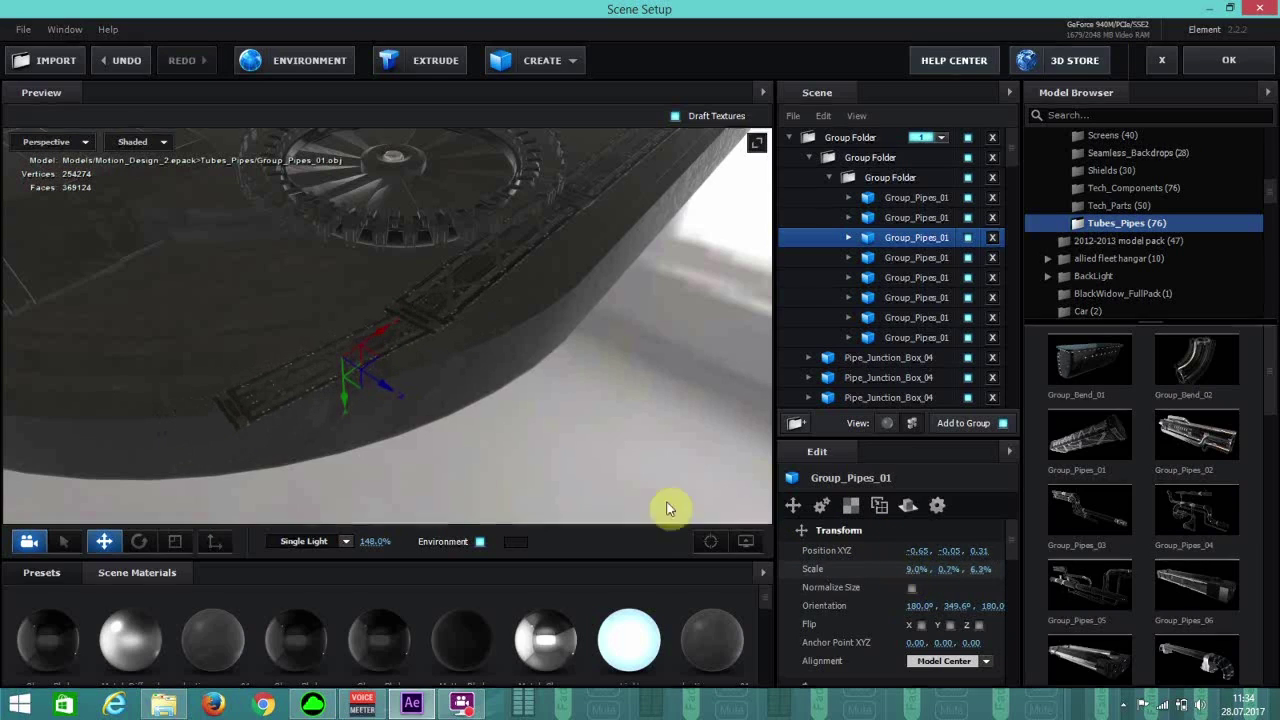
mouse_move(380, 340)
mouse_down()
mouse_move(355, 340)
mouse_move(371, 407)
mouse_move(352, 408)
mouse_move(340, 337)
mouse_move(357, 346)
mouse_move(396, 331)
mouse_up()
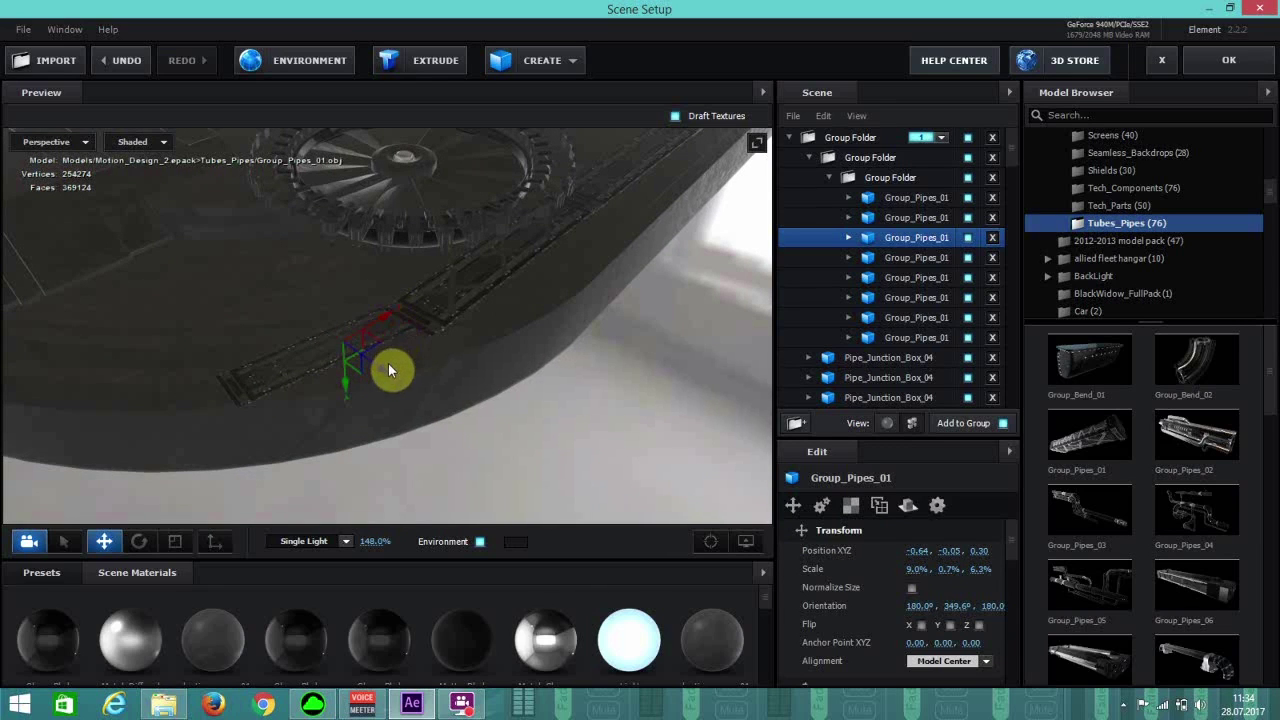
drag(391, 380, 391, 380)
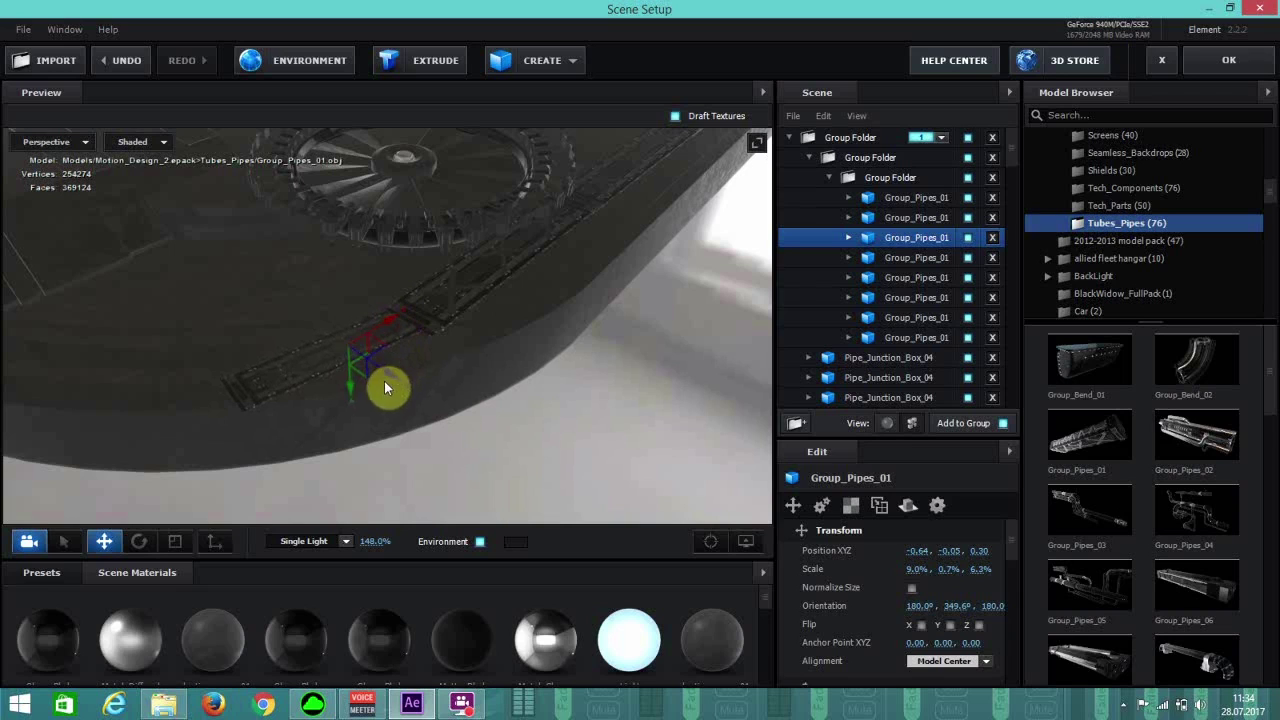
Try rotating the small end copy to 347.2° Y, and delete that Group_Pipes_01 copy.
click(139, 541)
drag(354, 394, 223, 451)
click(104, 541)
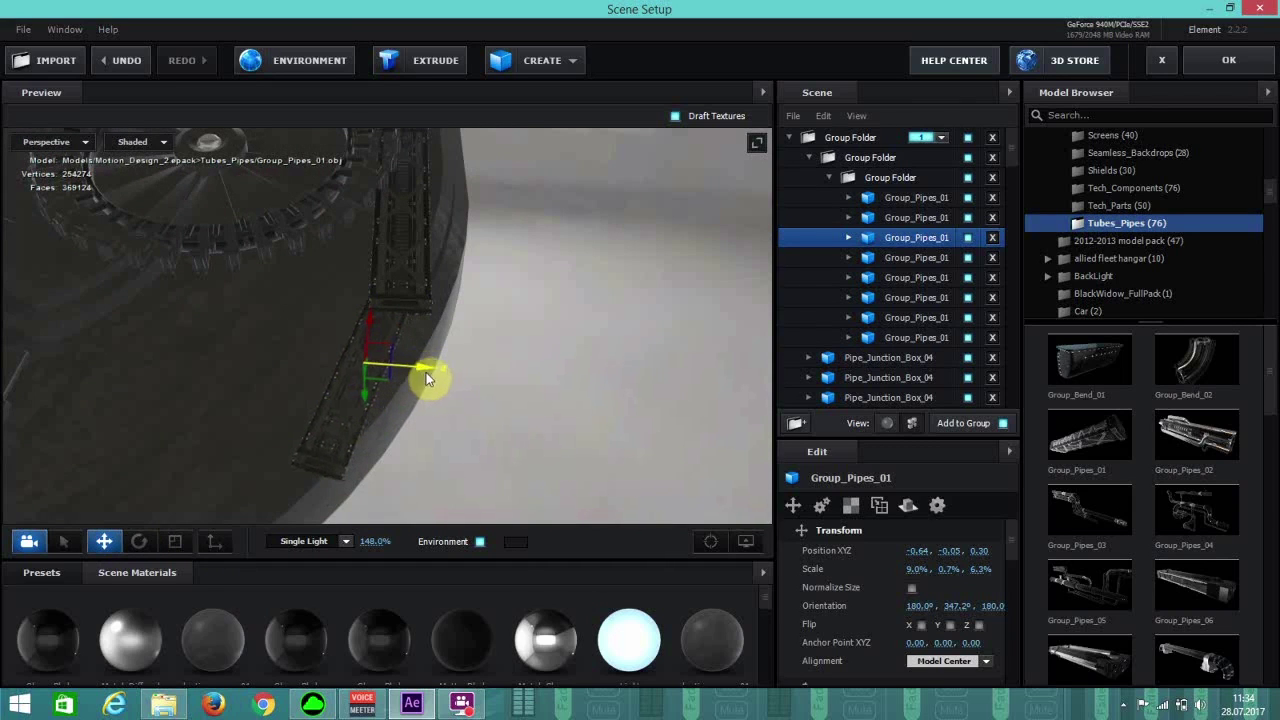
click(992, 240)
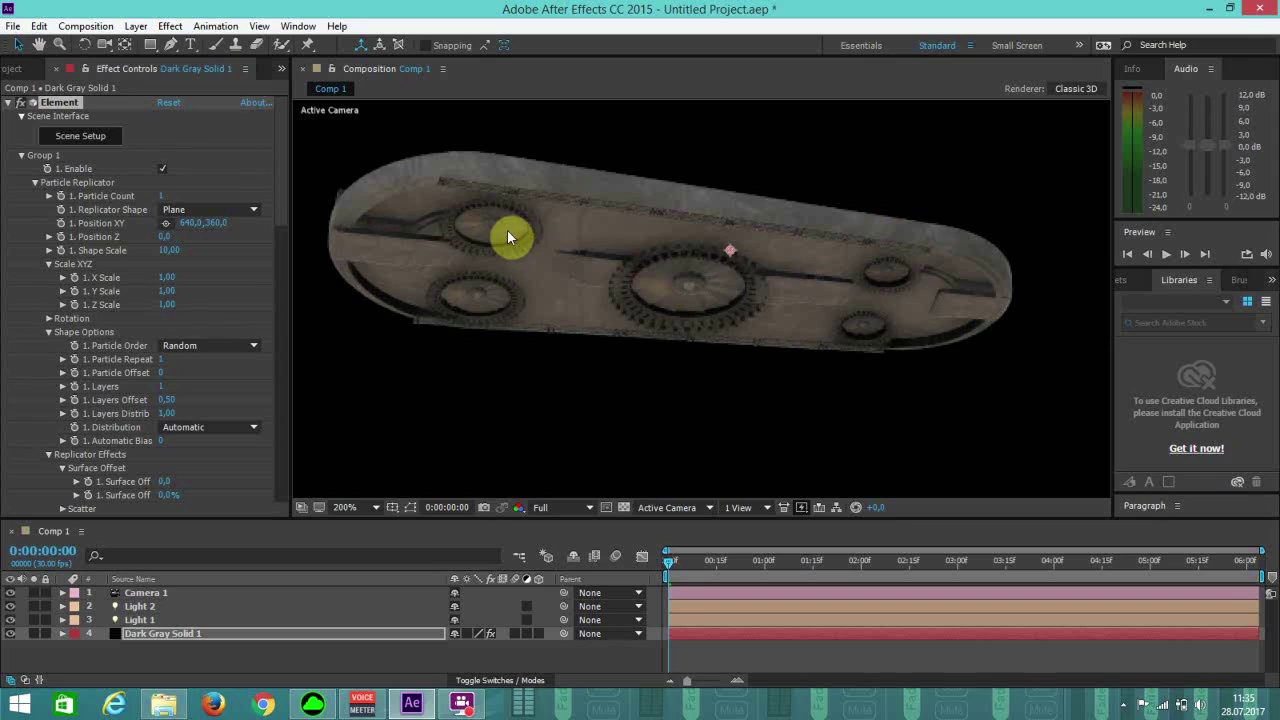
Reopen the Element scene setup, select all seven Group_Pipes_01 models, and move them slightly inward and deeper into the board's surface.
click(111, 137)
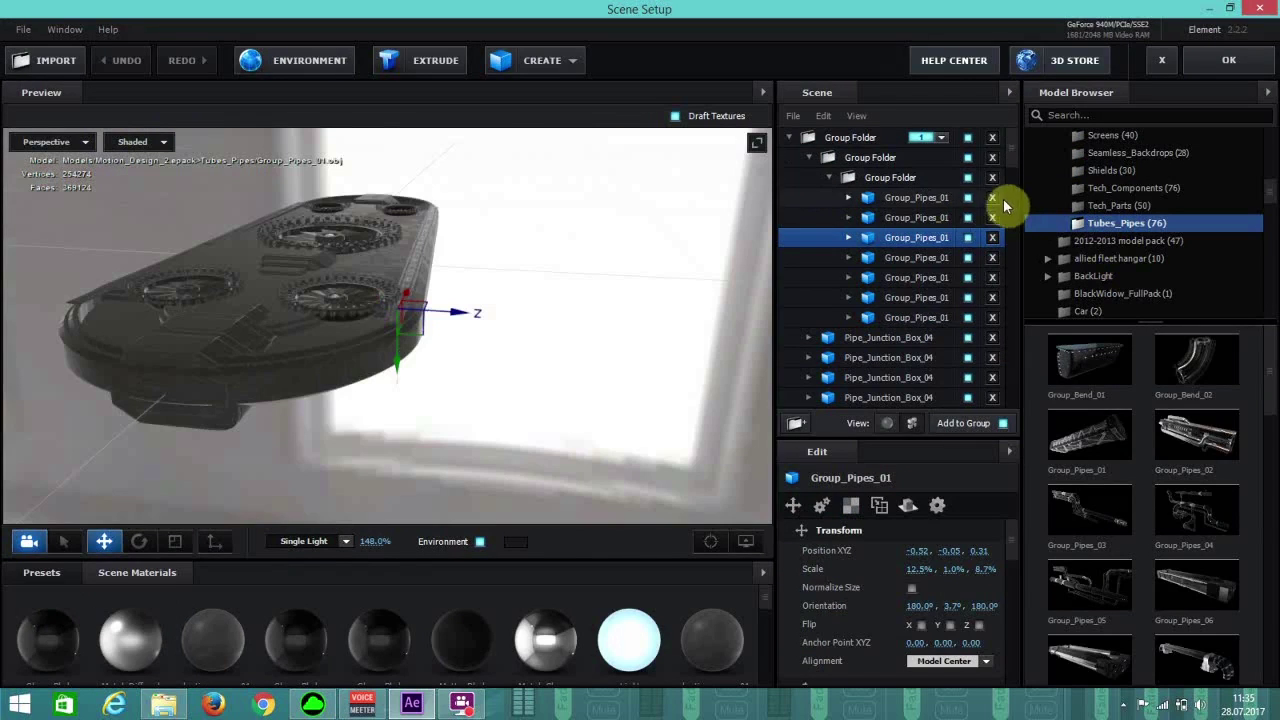
drag(589, 264, 524, 266)
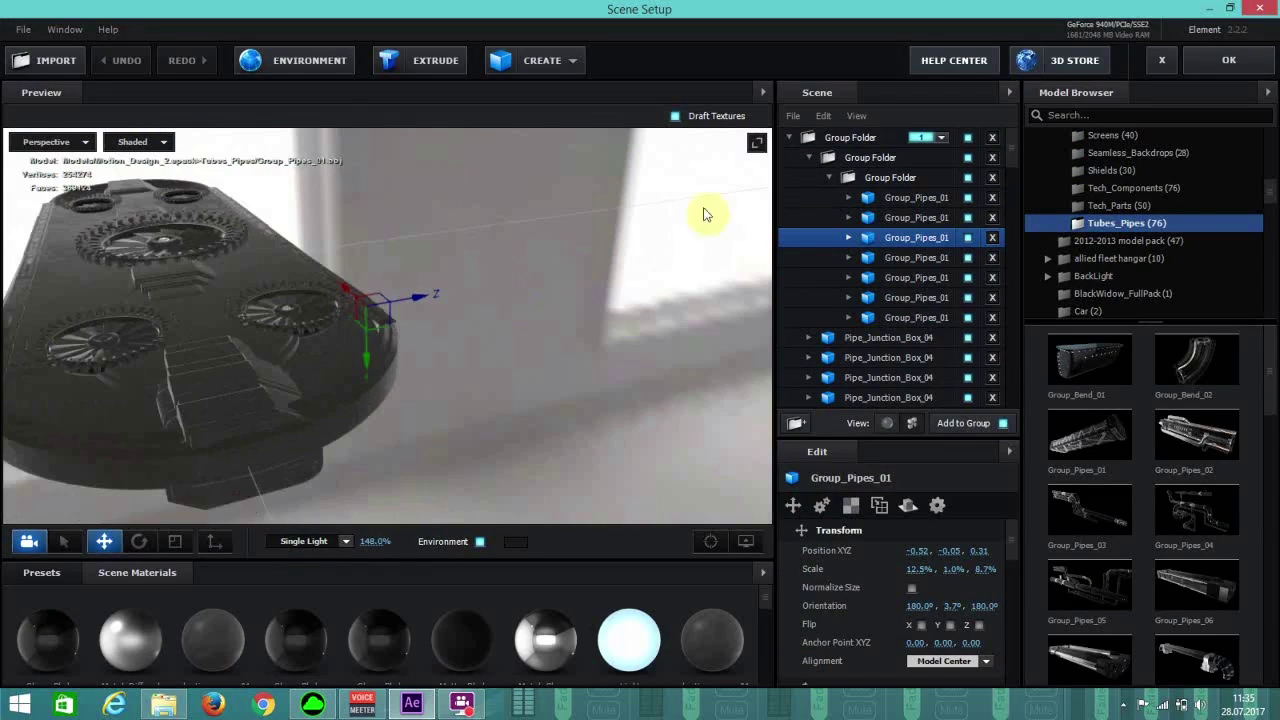
click(883, 197)
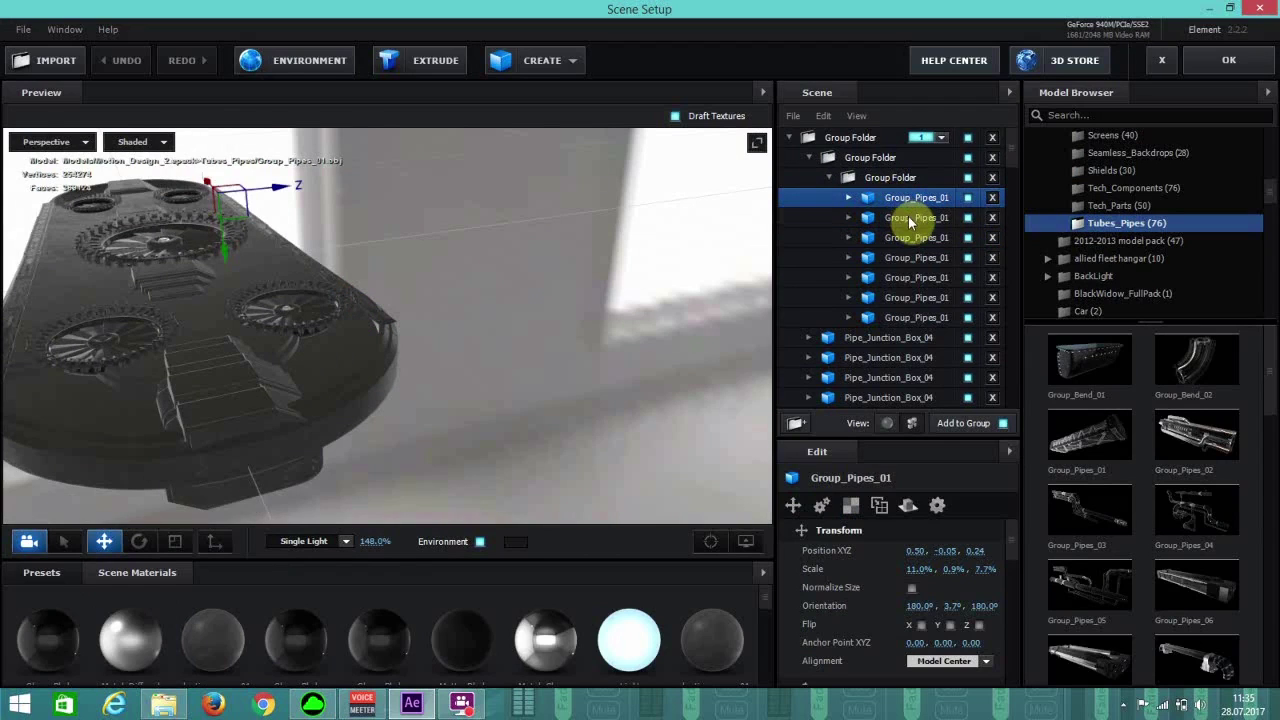
ctrl+click(905, 217)
ctrl+click(900, 238)
ctrl+click(905, 257)
ctrl+click(905, 277)
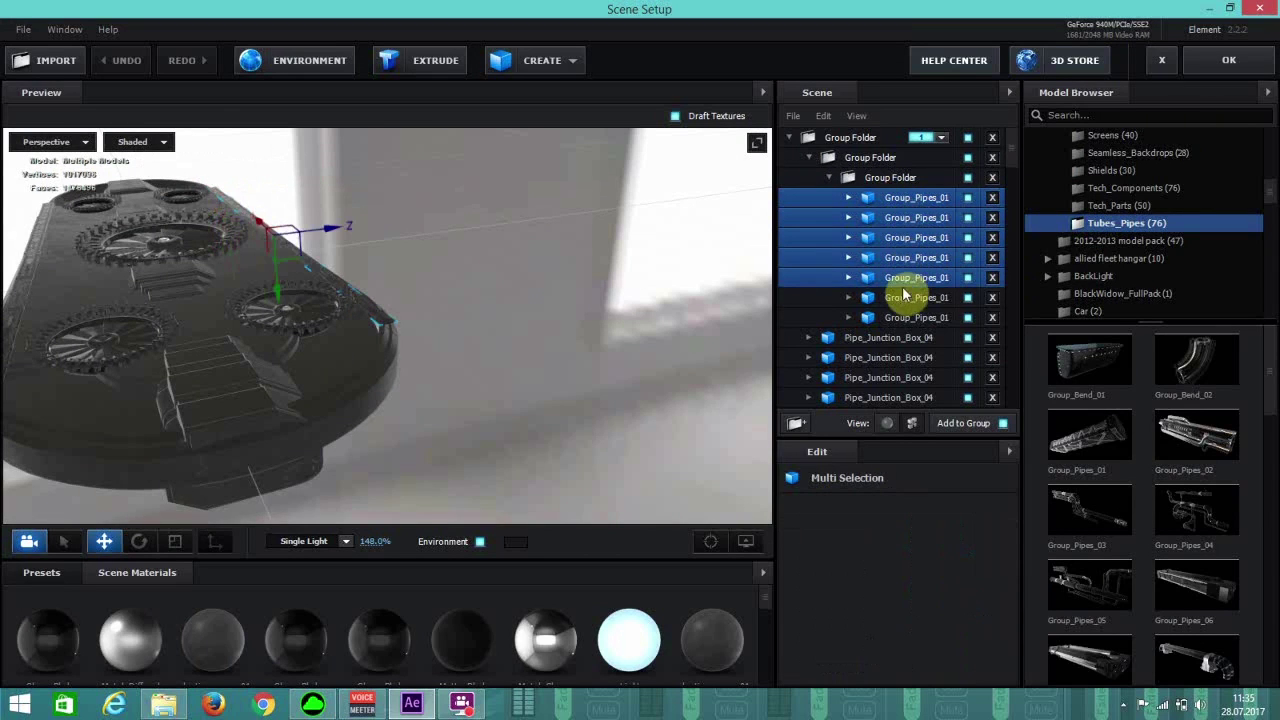
ctrl+click(905, 297)
ctrl+click(905, 317)
drag(321, 228, 312, 236)
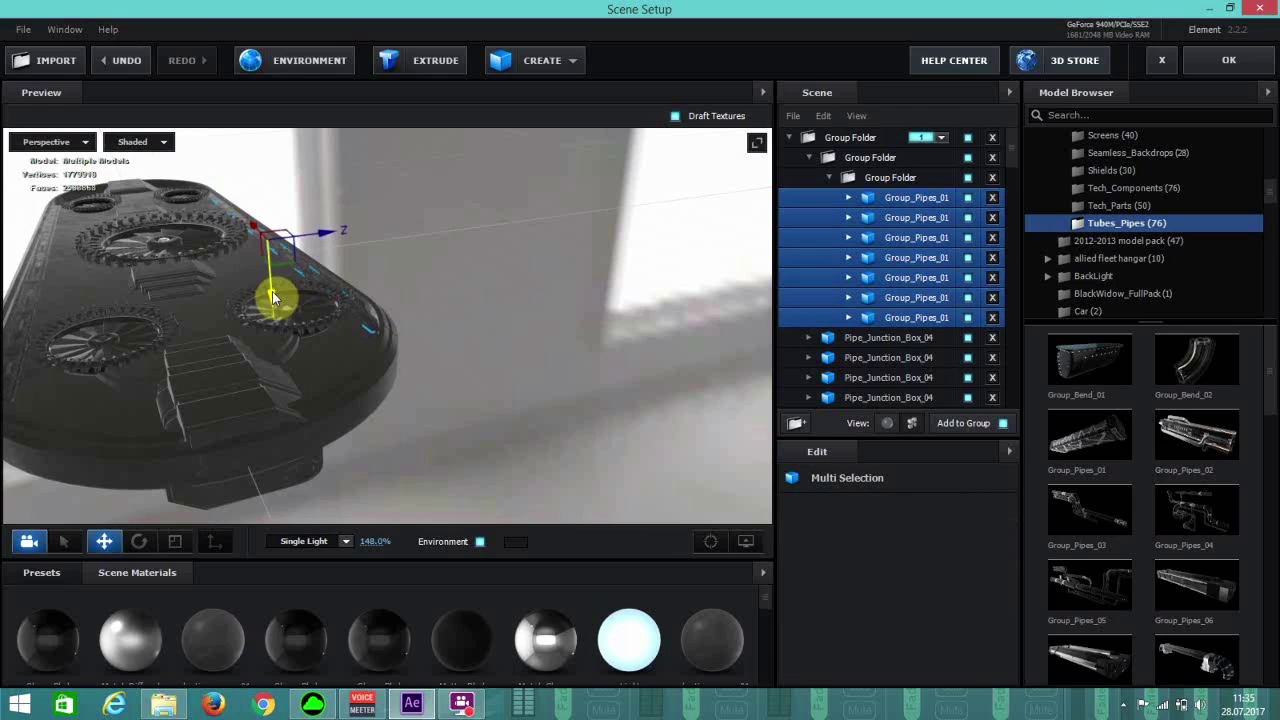
drag(272, 291, 272, 293)
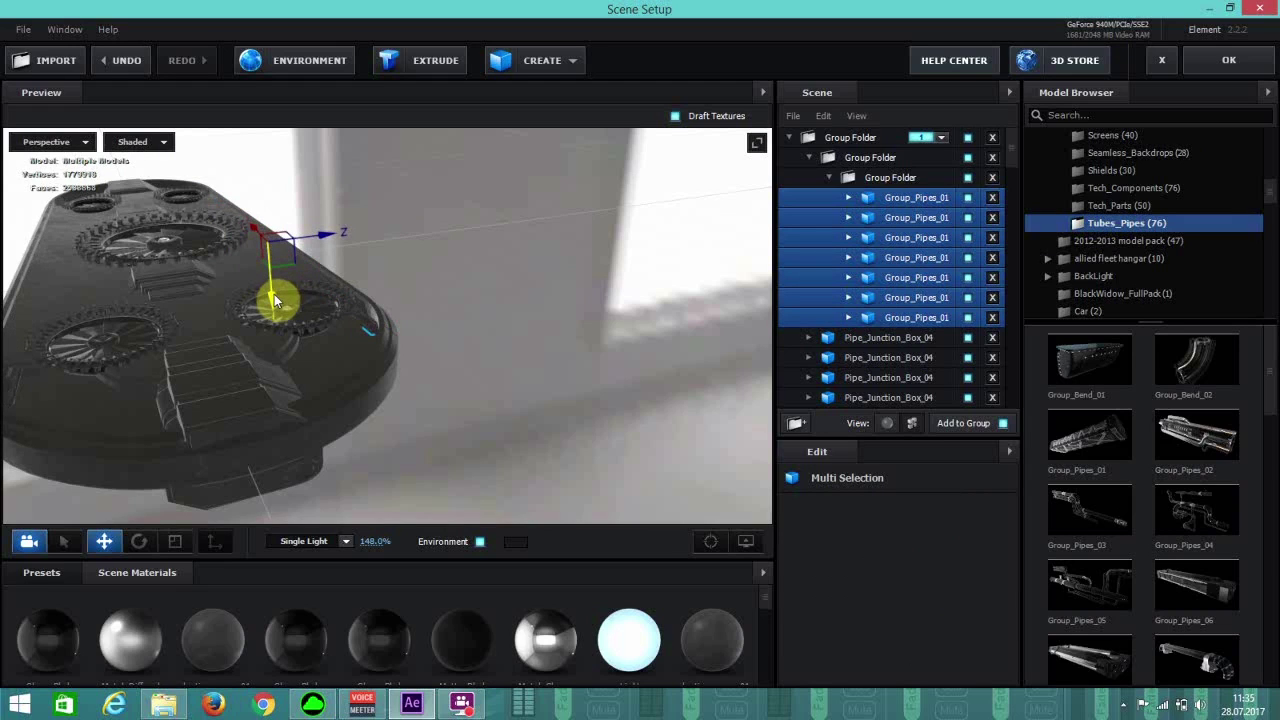
Undo the last depth move, fine-tune the selected pipes' position against the board's edge, and apply the scene setup.
key(ctrl+z)
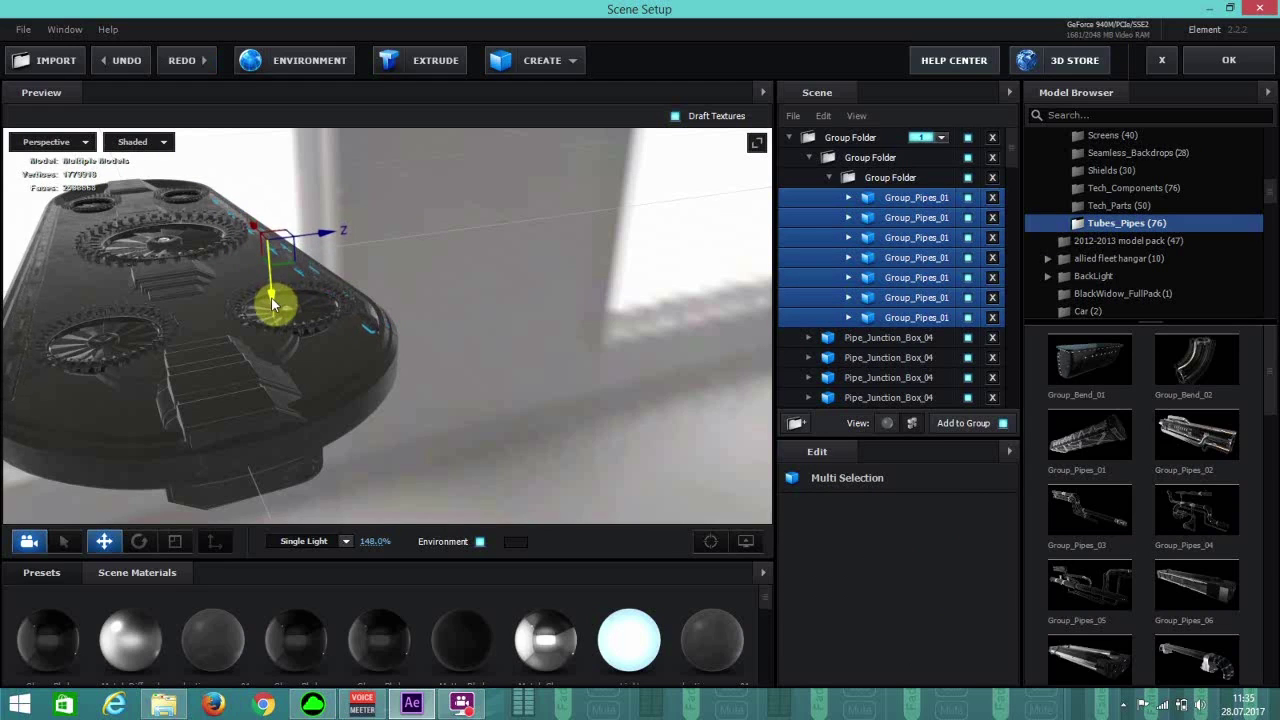
key(ctrl+shift+z)
key(ctrl+z)
key(ctrl+shift+z)
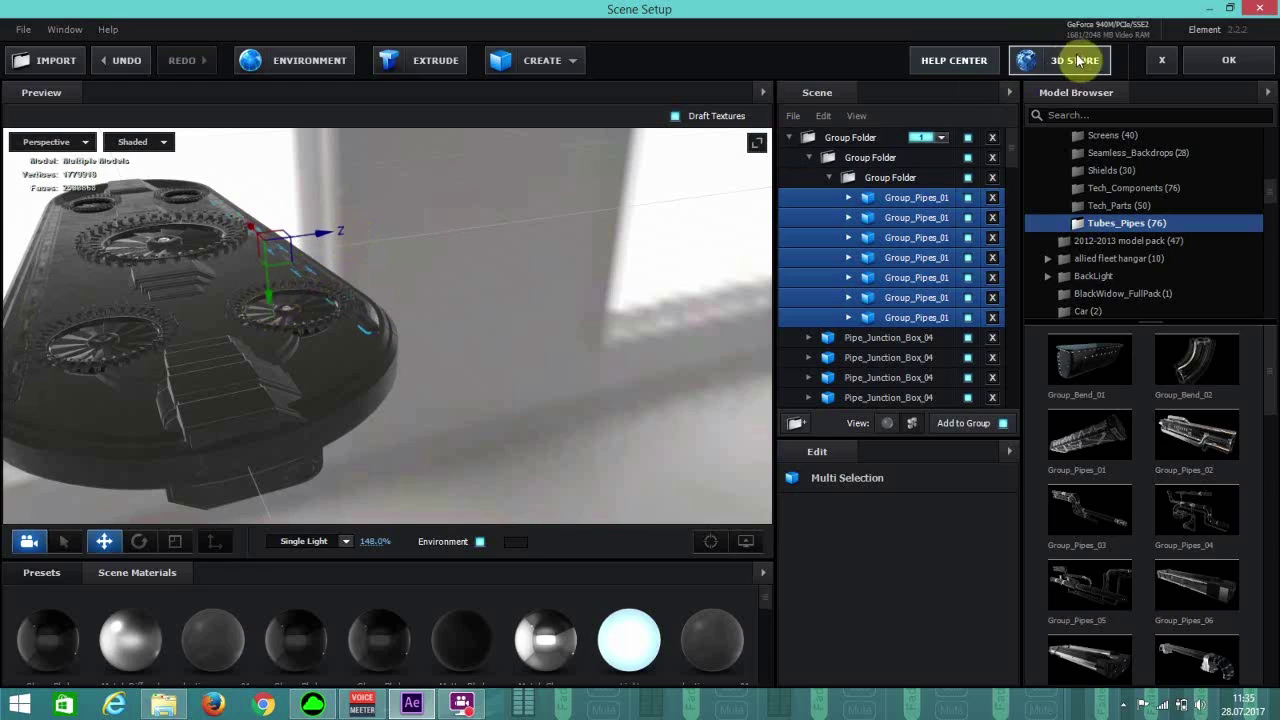
click(1195, 60)
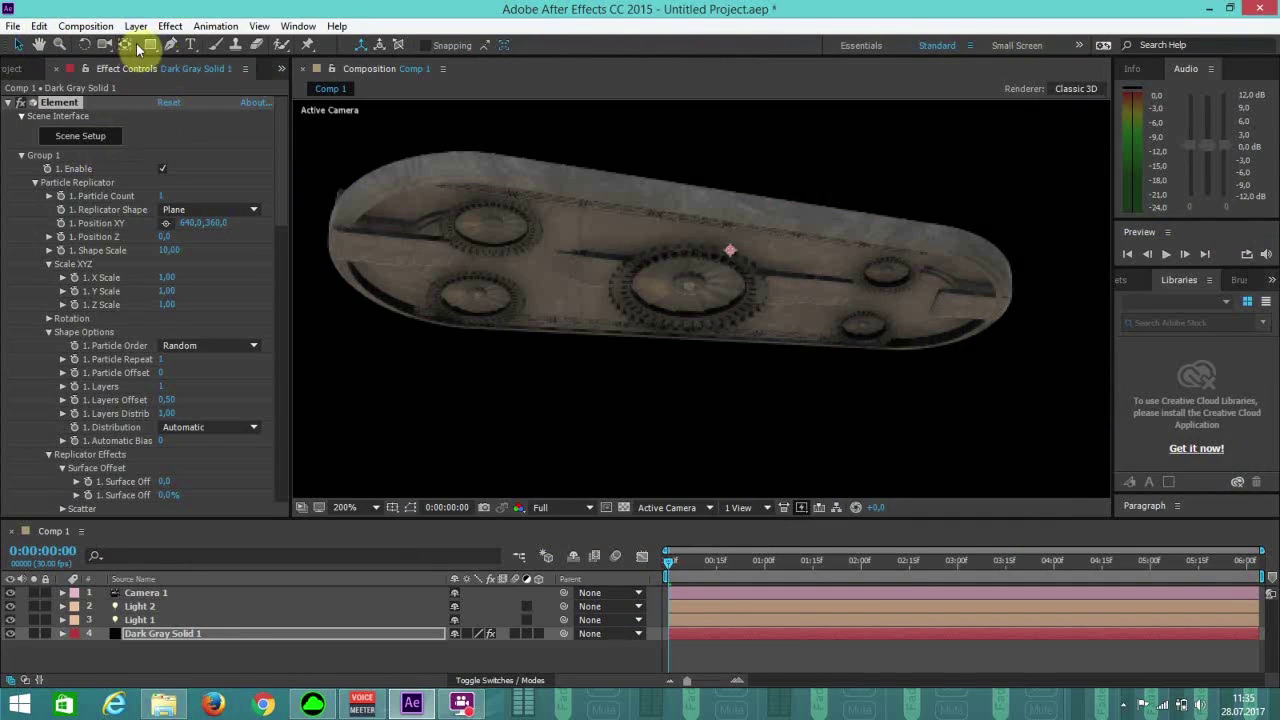
Orbit the composition camera to examine the pipe rows on the board's underside more face-on.
click(104, 44)
drag(672, 271, 666, 203)
drag(643, 254, 646, 220)
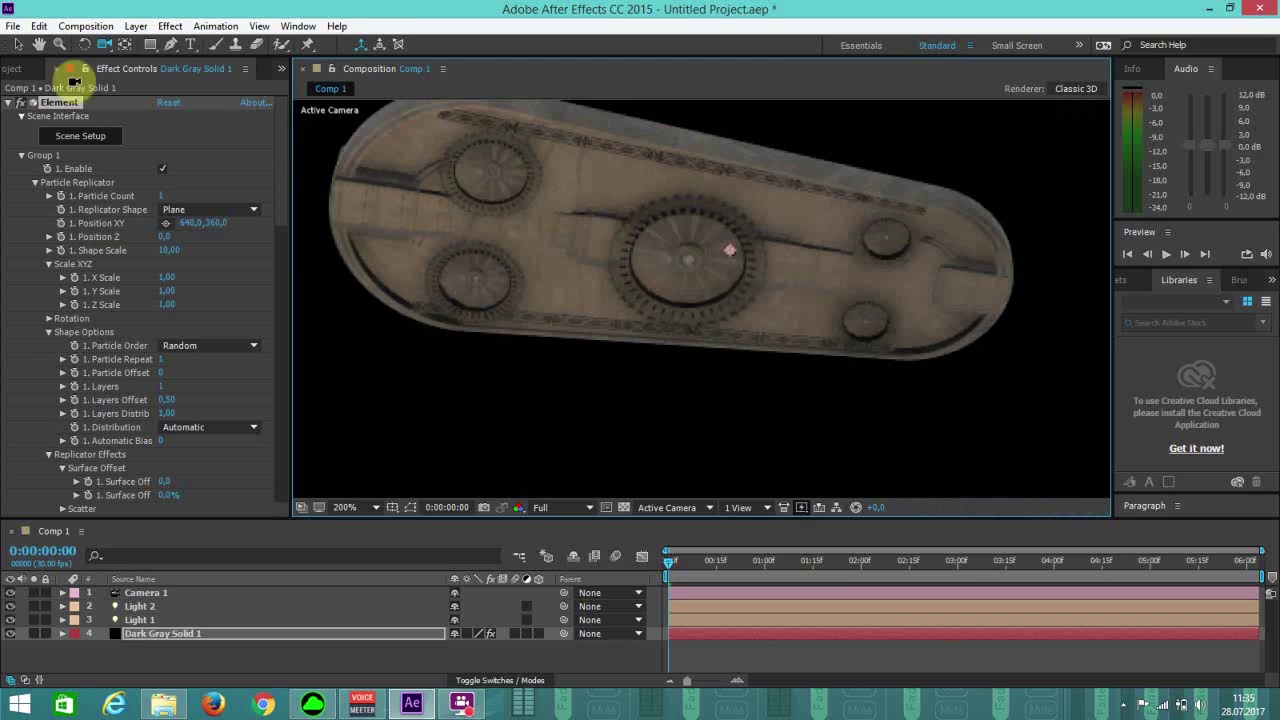
click(18, 45)
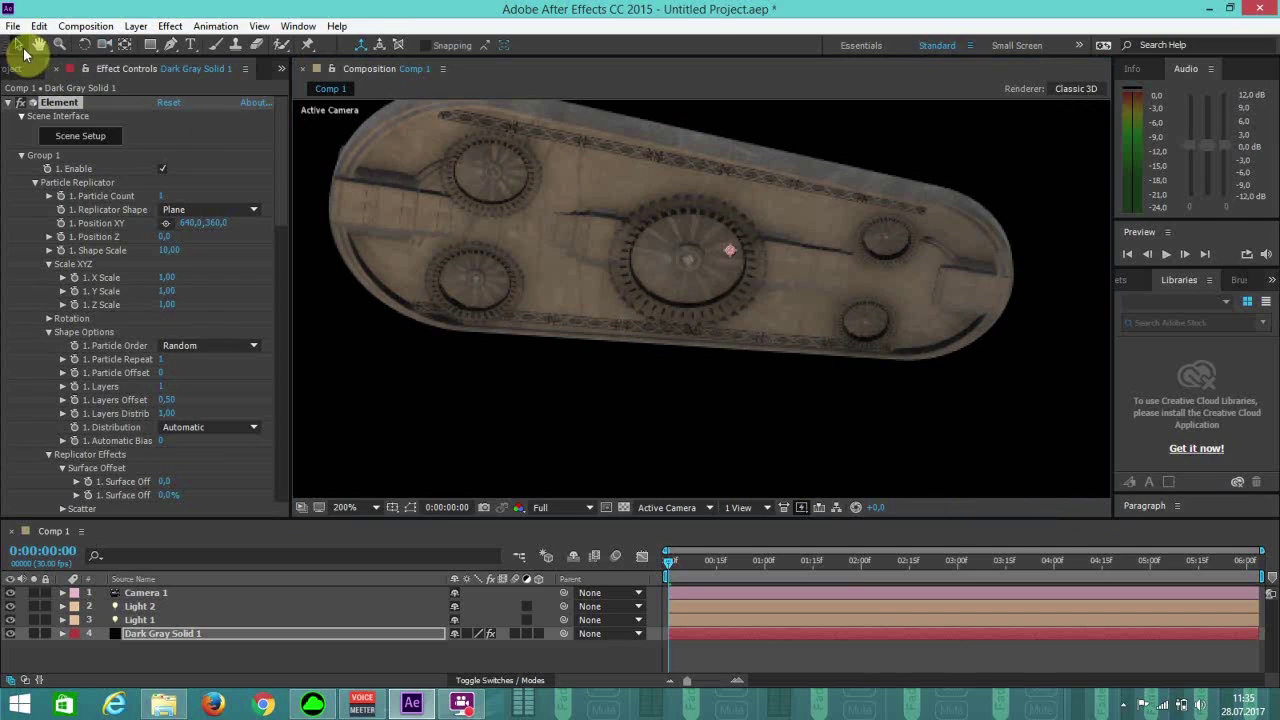
Reopen the Element scene setup and look through the Beams models of Motion_Design_2 for a suitable part.
click(87, 141)
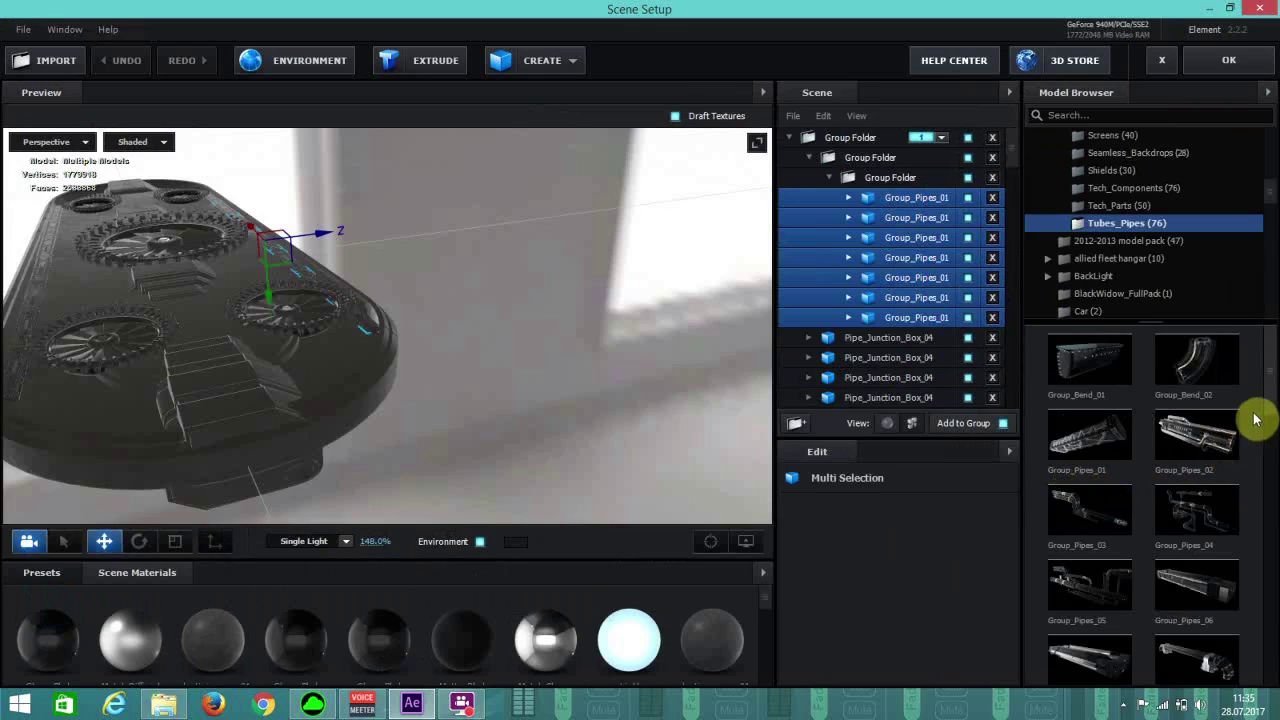
scroll(1256, 420, down, 3)
scroll(1080, 170, down, 5)
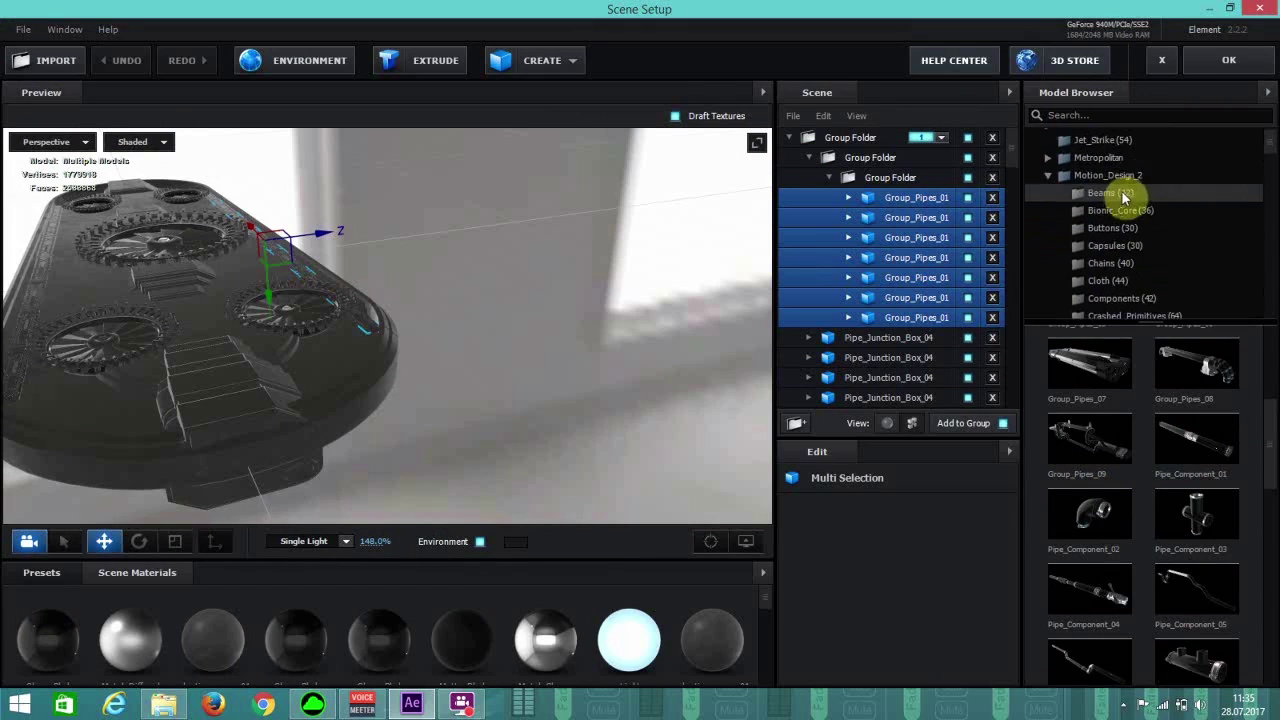
click(1112, 193)
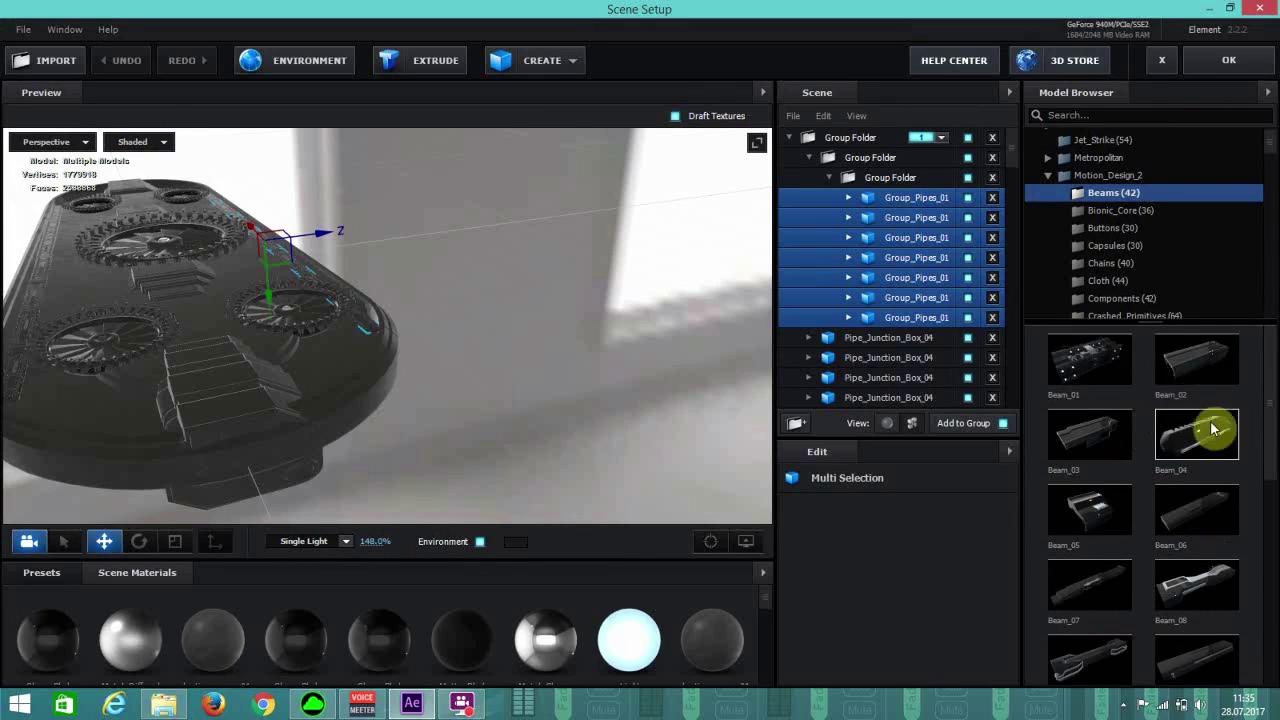
scroll(1215, 486, down, 5)
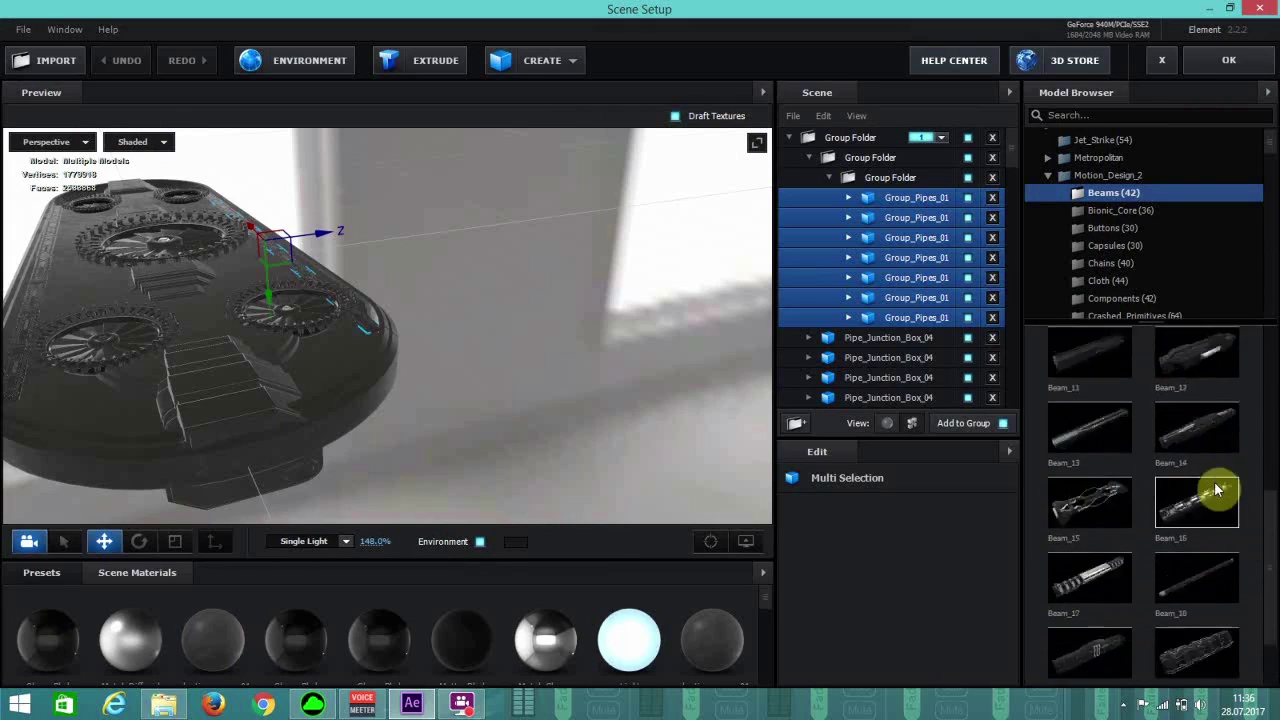
scroll(1215, 486, up, 3)
scroll(1206, 323, up, 2)
scroll(1190, 280, down, 2)
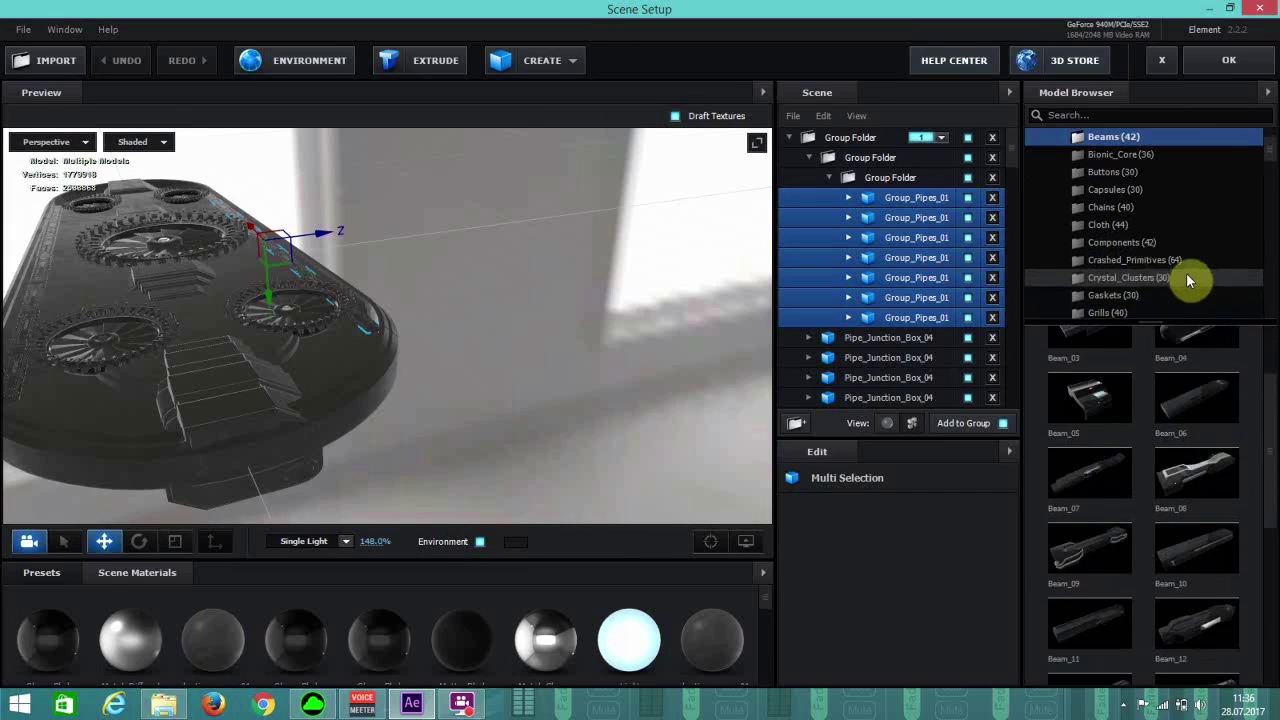
Add Component_20 from the Components models and place it in the nested group folder with the Group_Pipes_01 models.
click(1148, 244)
scroll(1271, 400, down, 3)
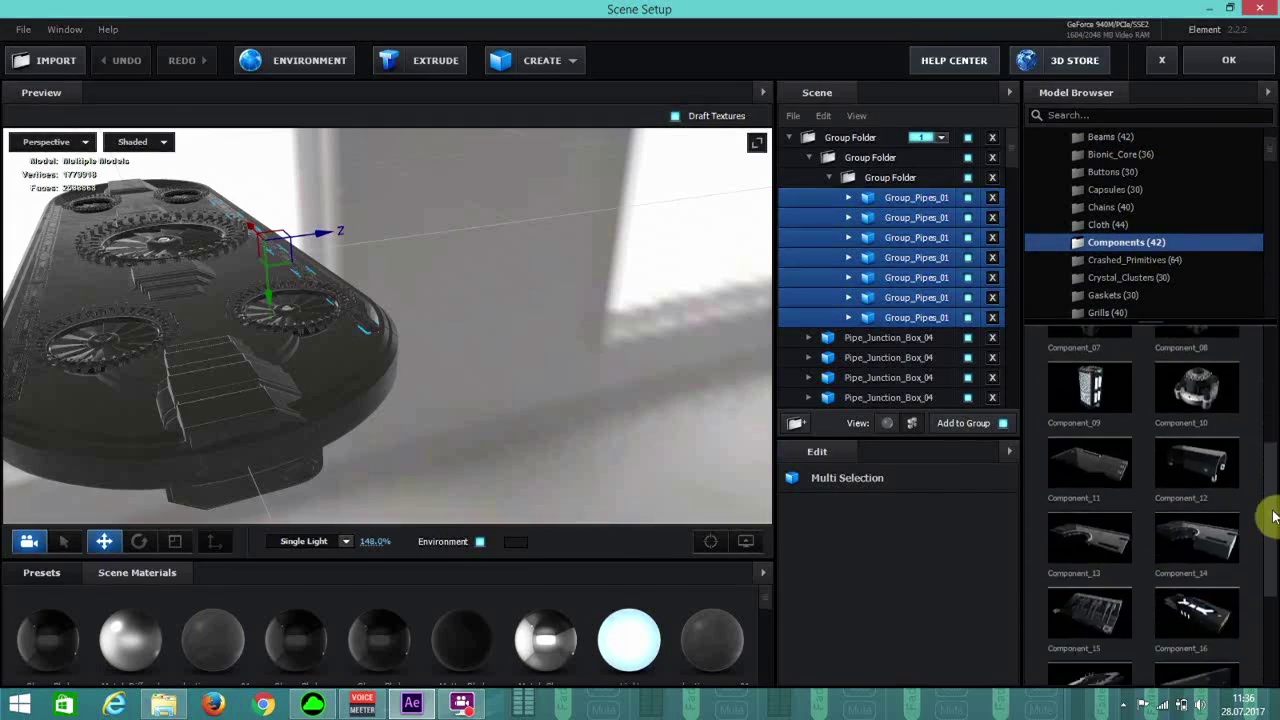
scroll(1150, 585, down, 3)
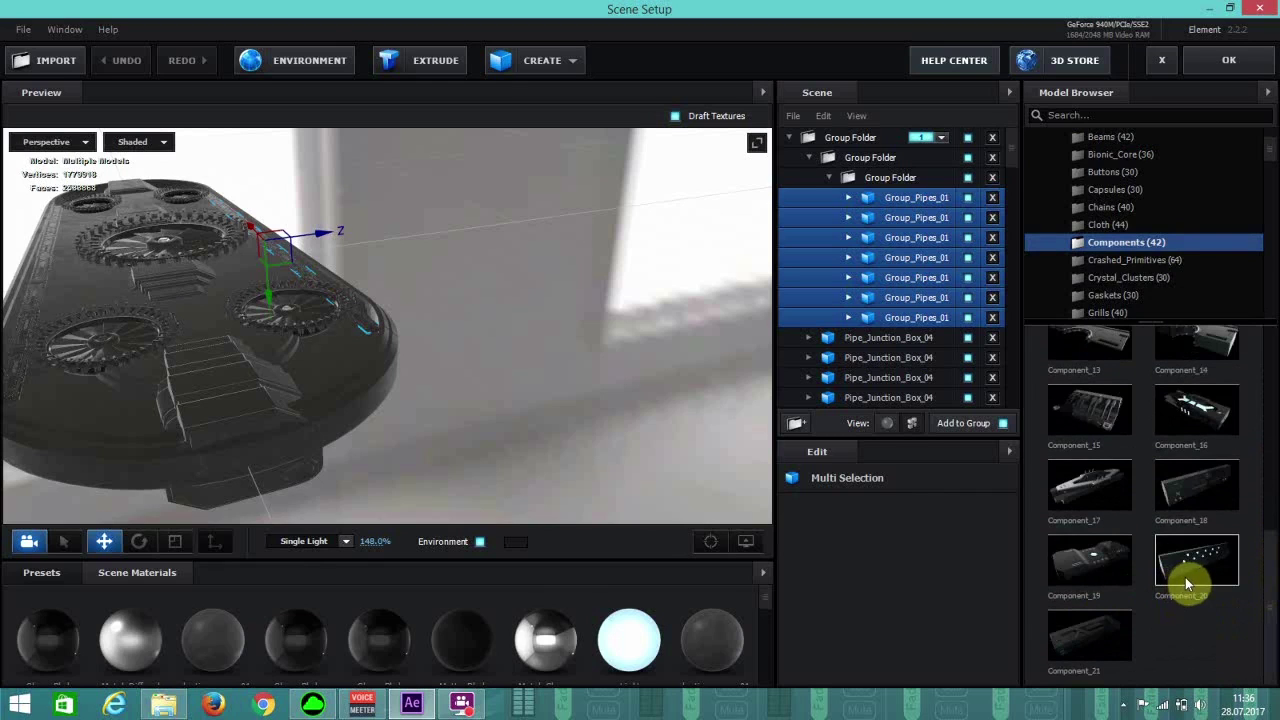
click(1187, 583)
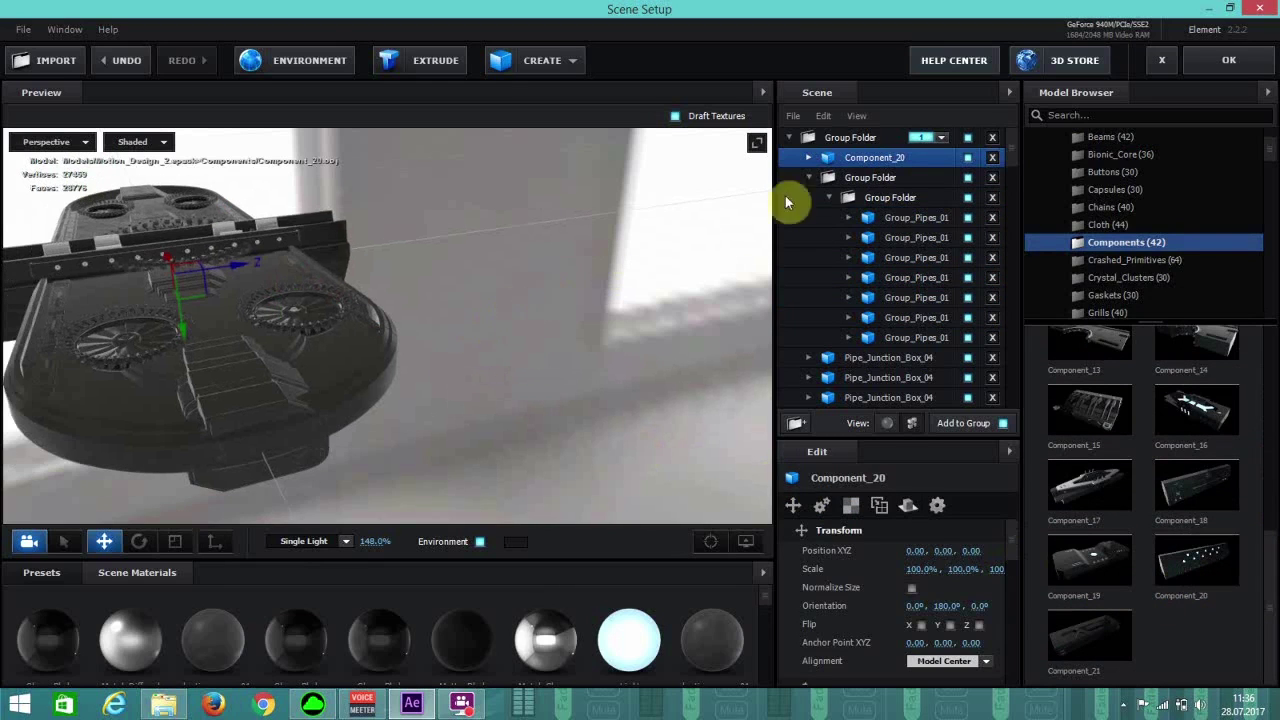
drag(885, 157, 881, 212)
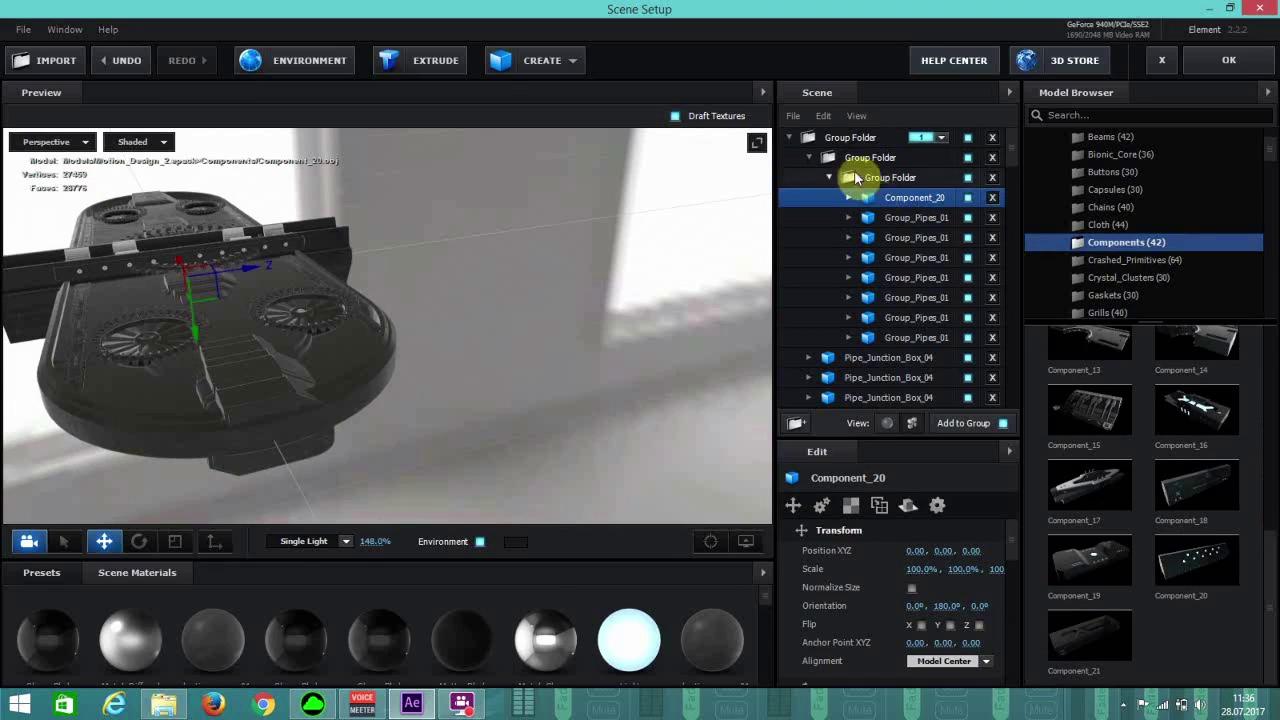
click(917, 605)
text(0)
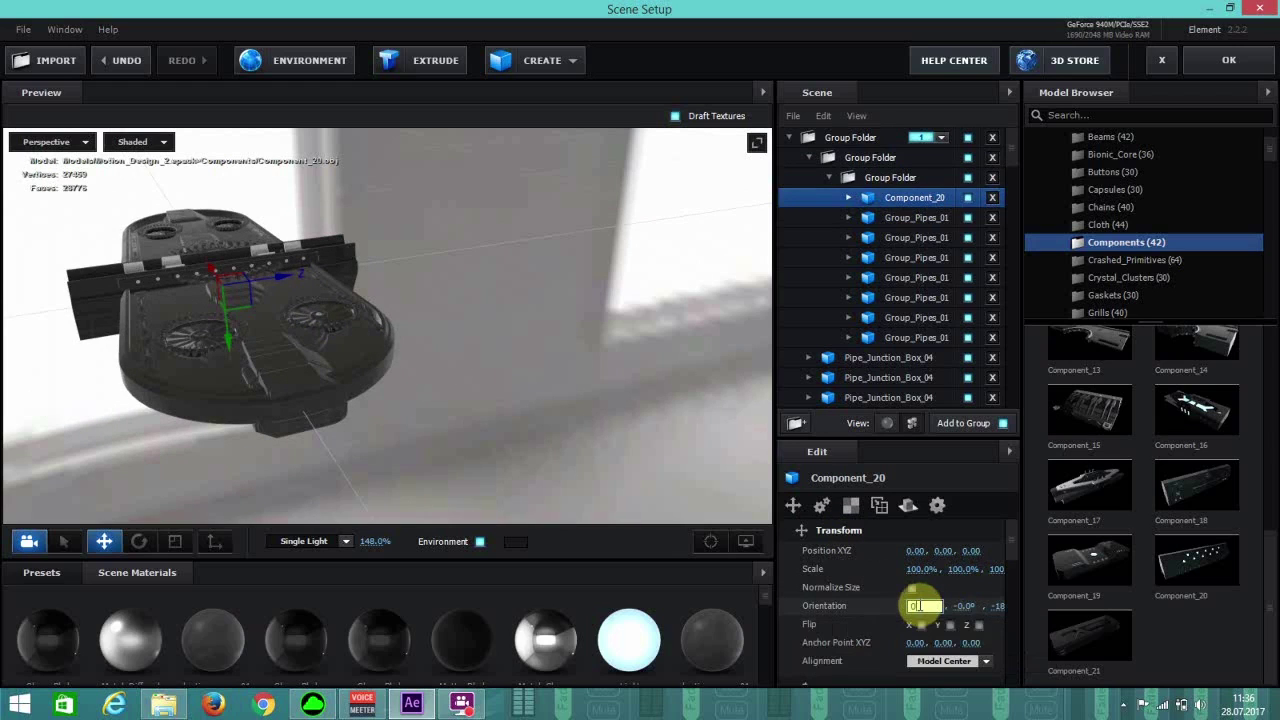
key(Return)
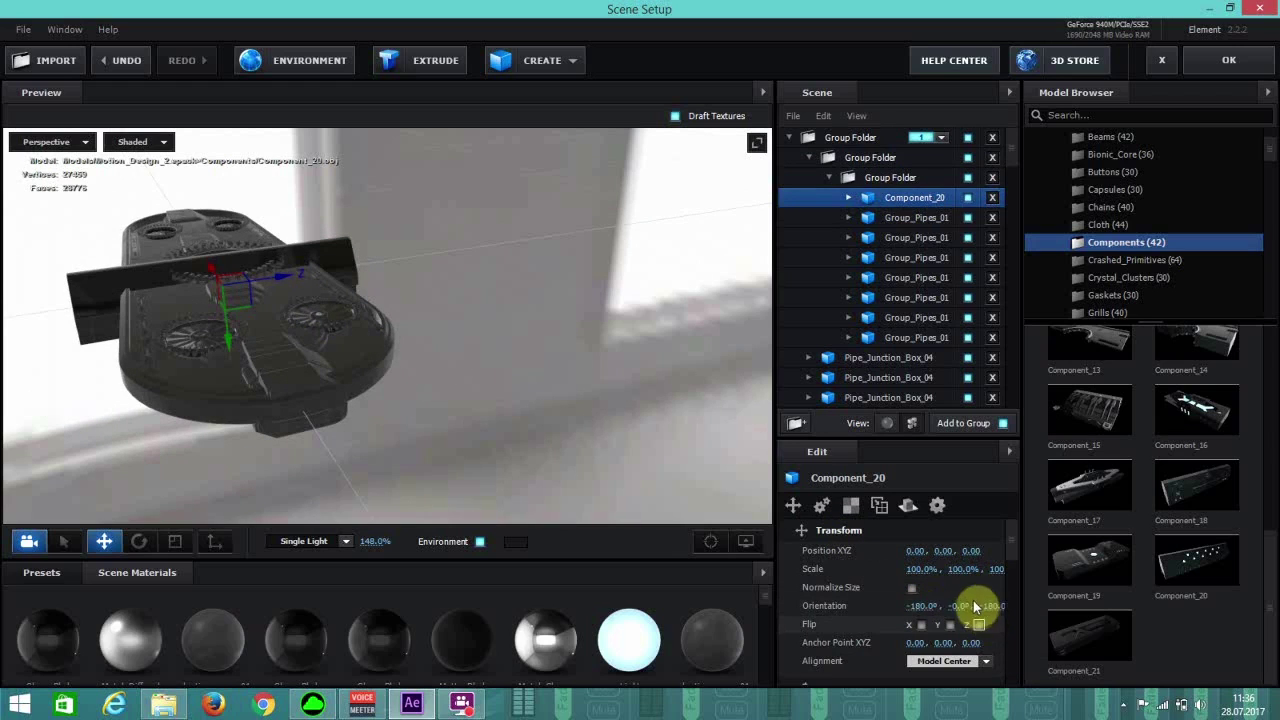
key(ctrl+z)
Set Component_20's Y orientation to 90° so it runs lengthwise, and move it sideways to Z position 0.19.
click(959, 606)
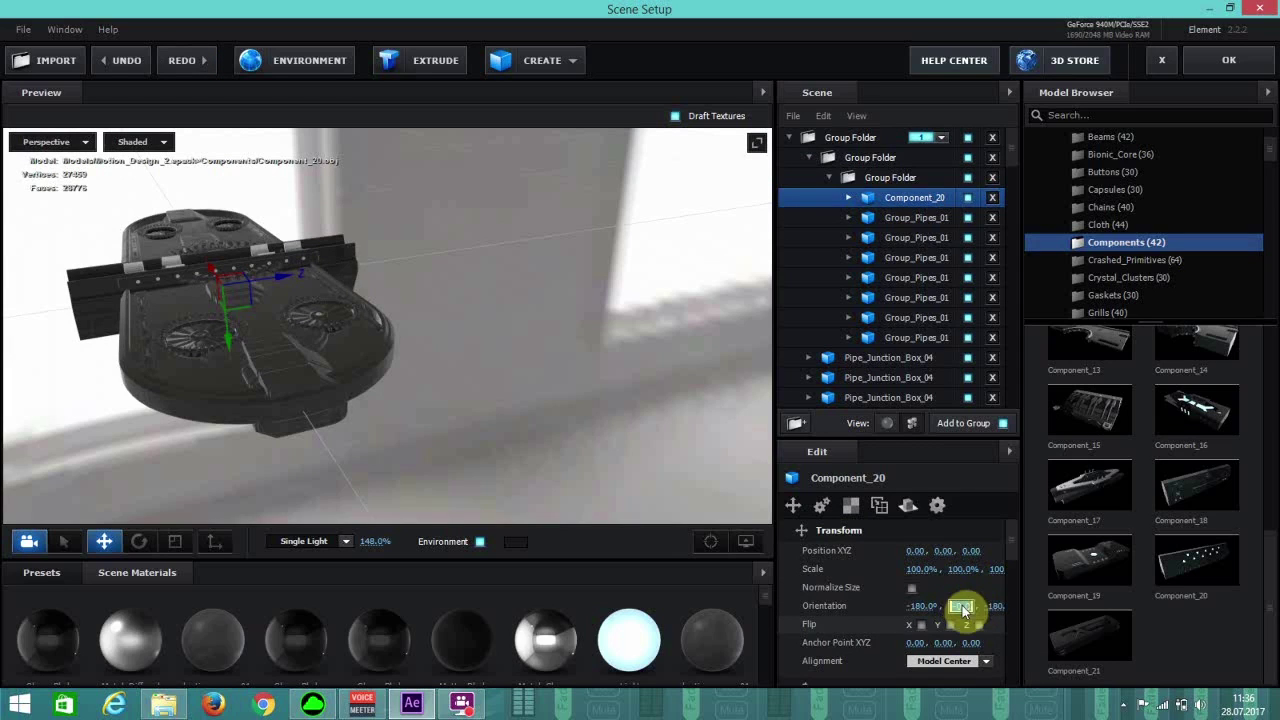
text(90)
key(Return)
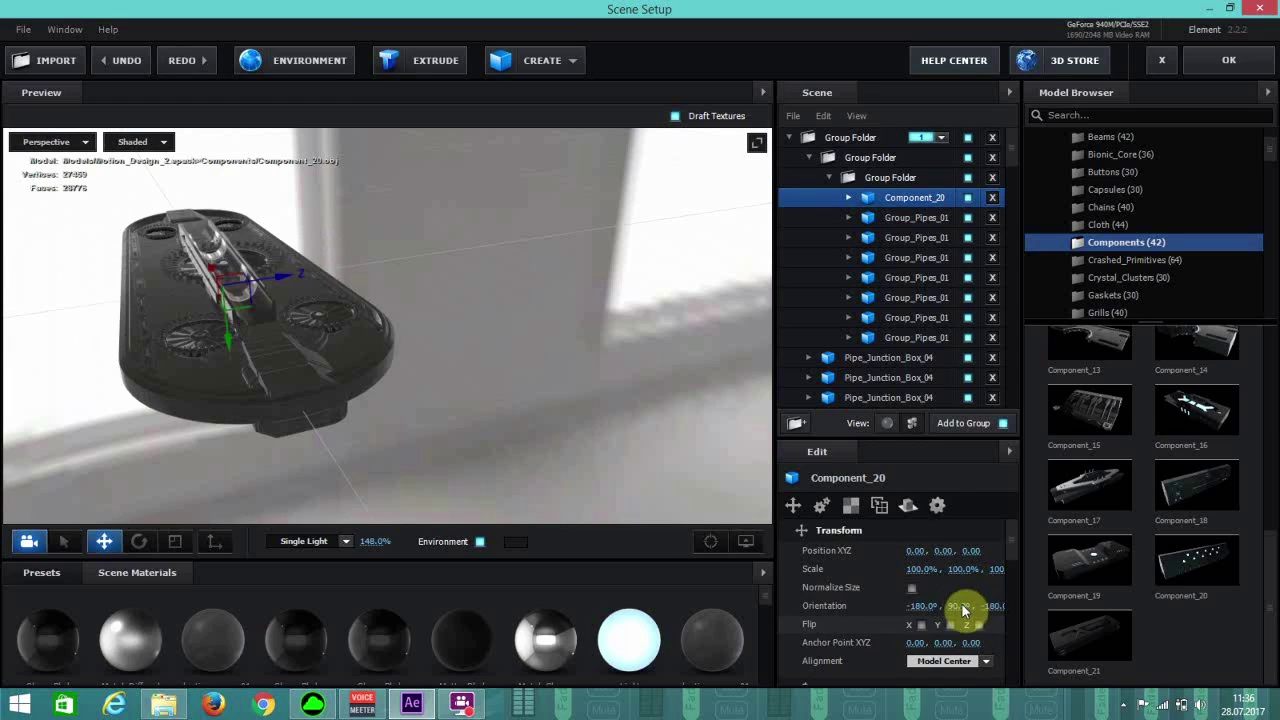
drag(372, 461, 384, 310)
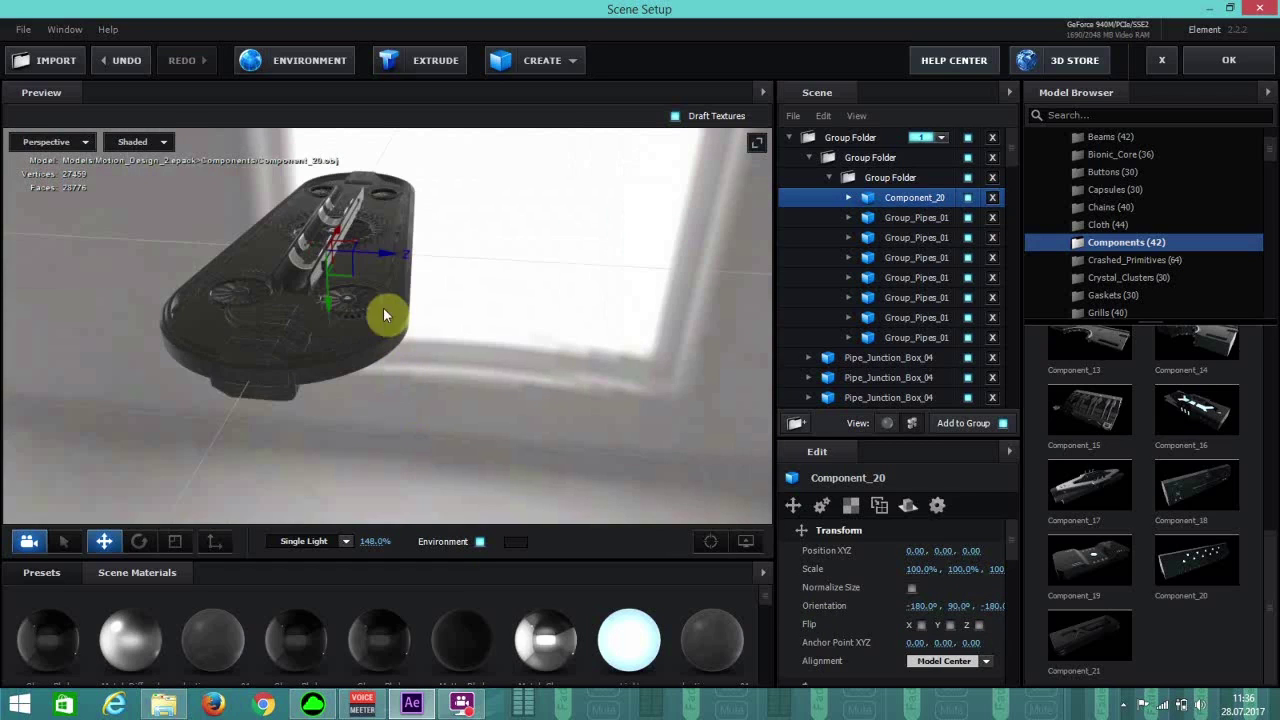
drag(380, 266, 436, 257)
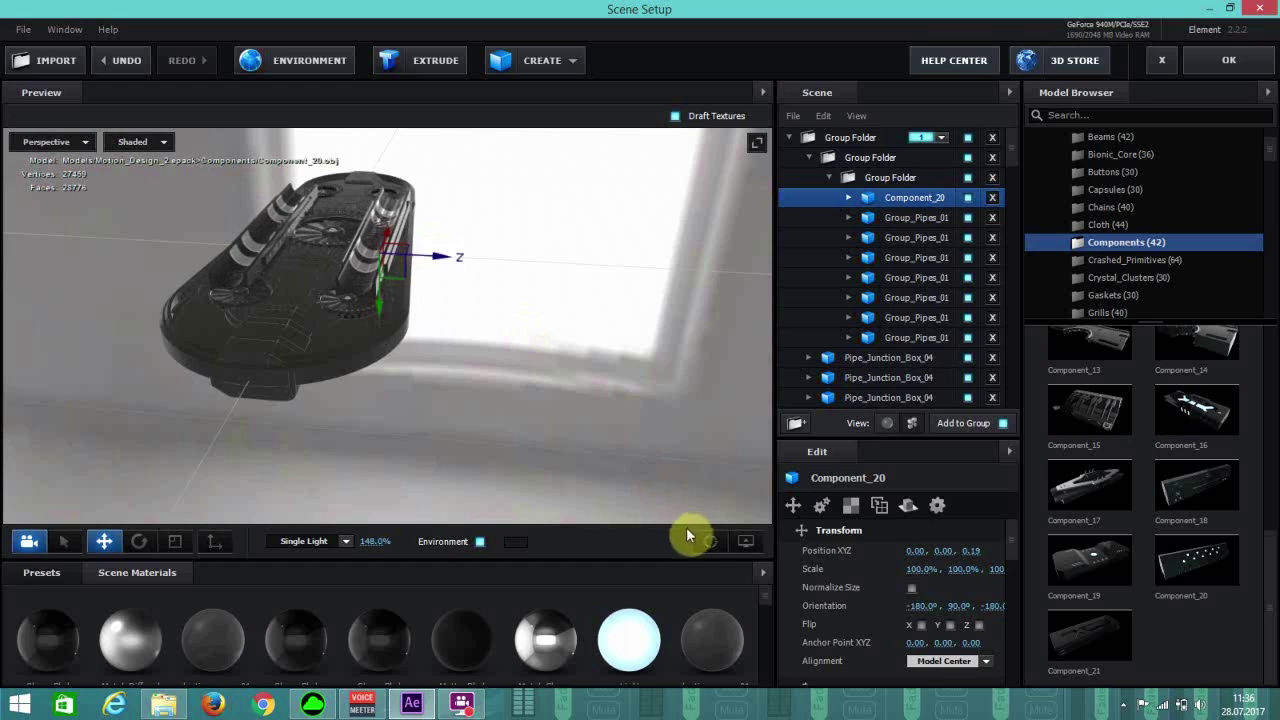
click(710, 541)
mouse_move(383, 436)
mouse_down()
mouse_move(329, 448)
mouse_move(383, 442)
mouse_up()
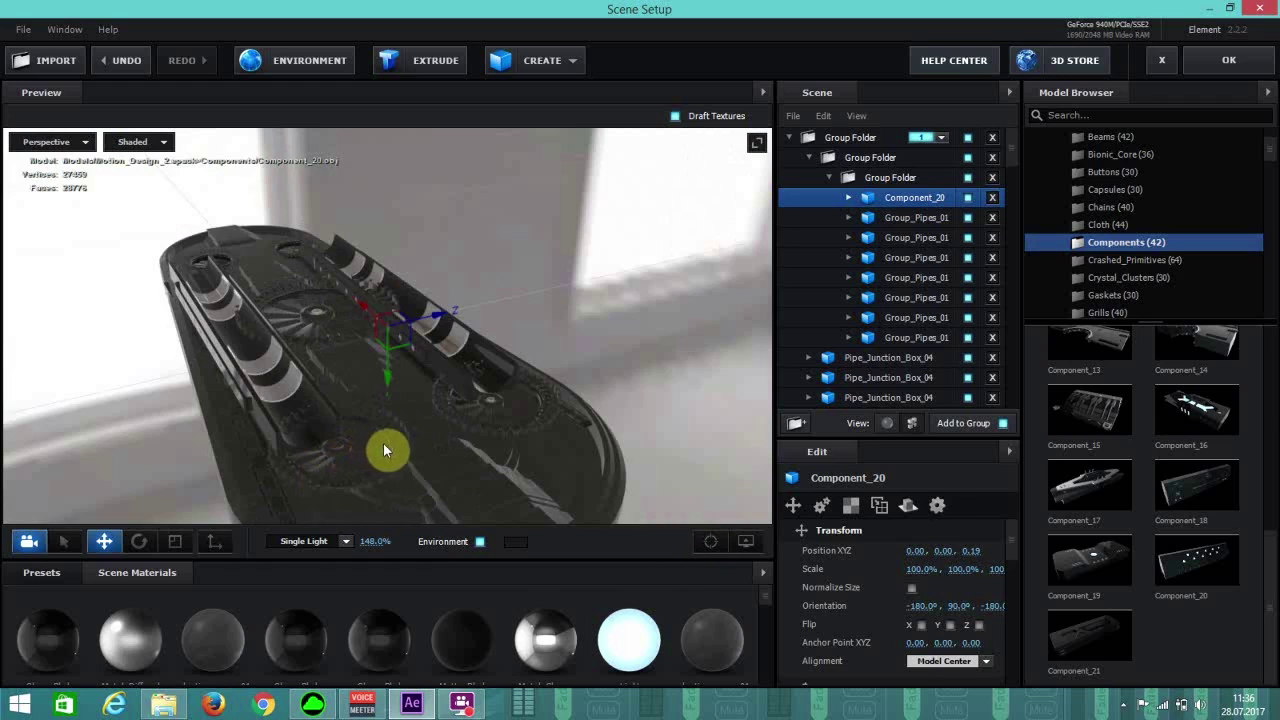
Flatten Component_20 by scaling it to about 3.8% on X.
click(174, 541)
drag(251, 415, 420, 343)
drag(292, 421, 230, 527)
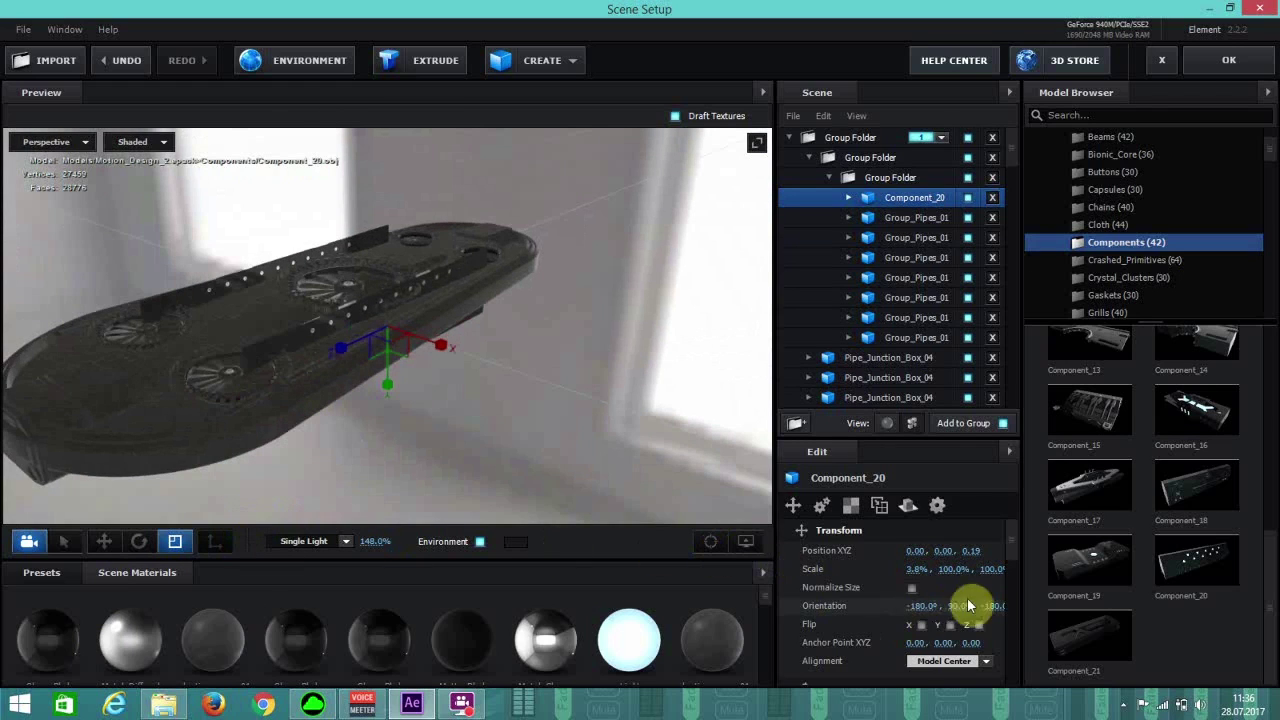
Rotate Component_20 to about -269.5° on X so it lies flat on the underside, and set its height to Y -0.05.
drag(922, 605, 781, 610)
drag(779, 610, 758, 610)
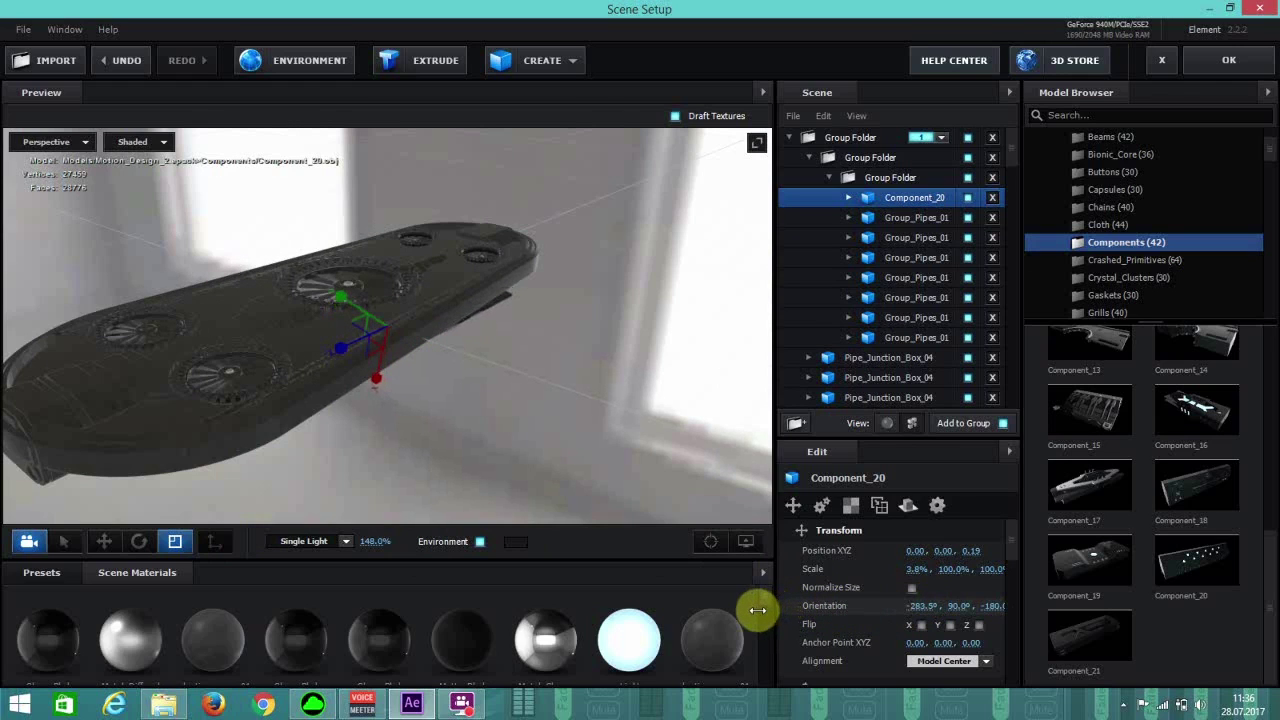
click(117, 543)
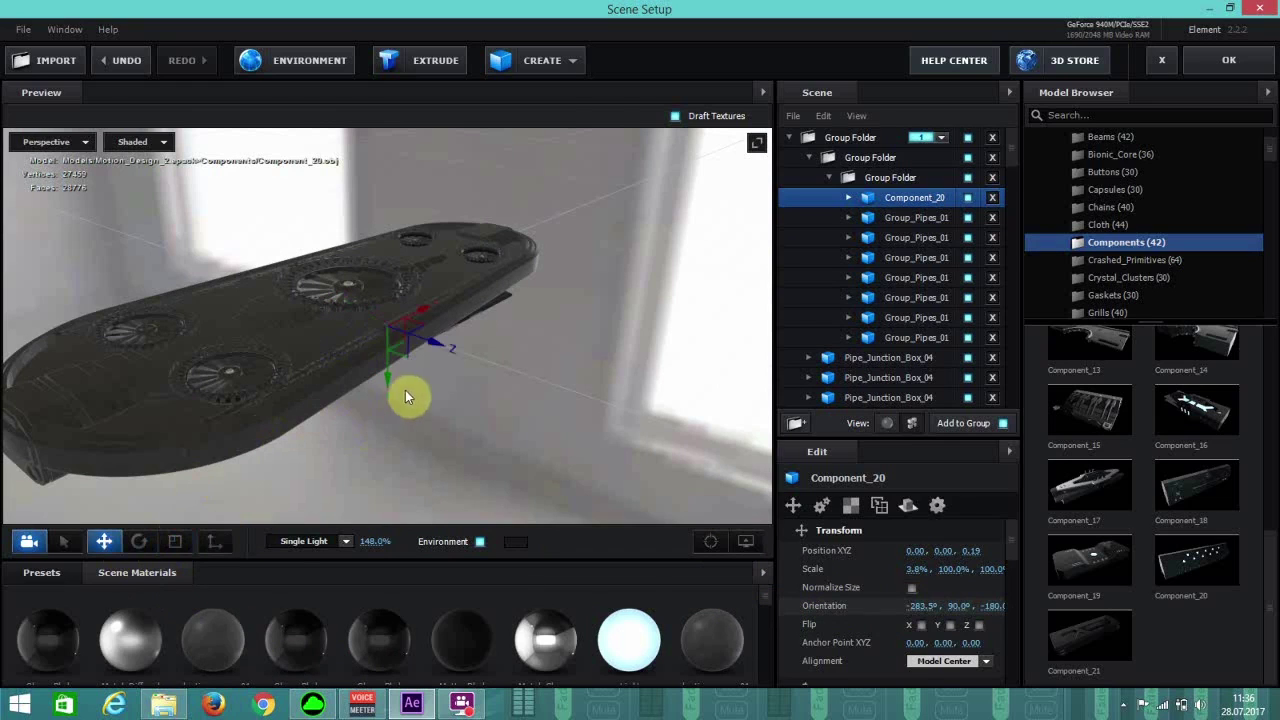
drag(388, 376, 385, 367)
drag(260, 404, 283, 391)
mouse_move(952, 605)
mouse_down()
mouse_move(909, 603)
mouse_move(942, 606)
mouse_up()
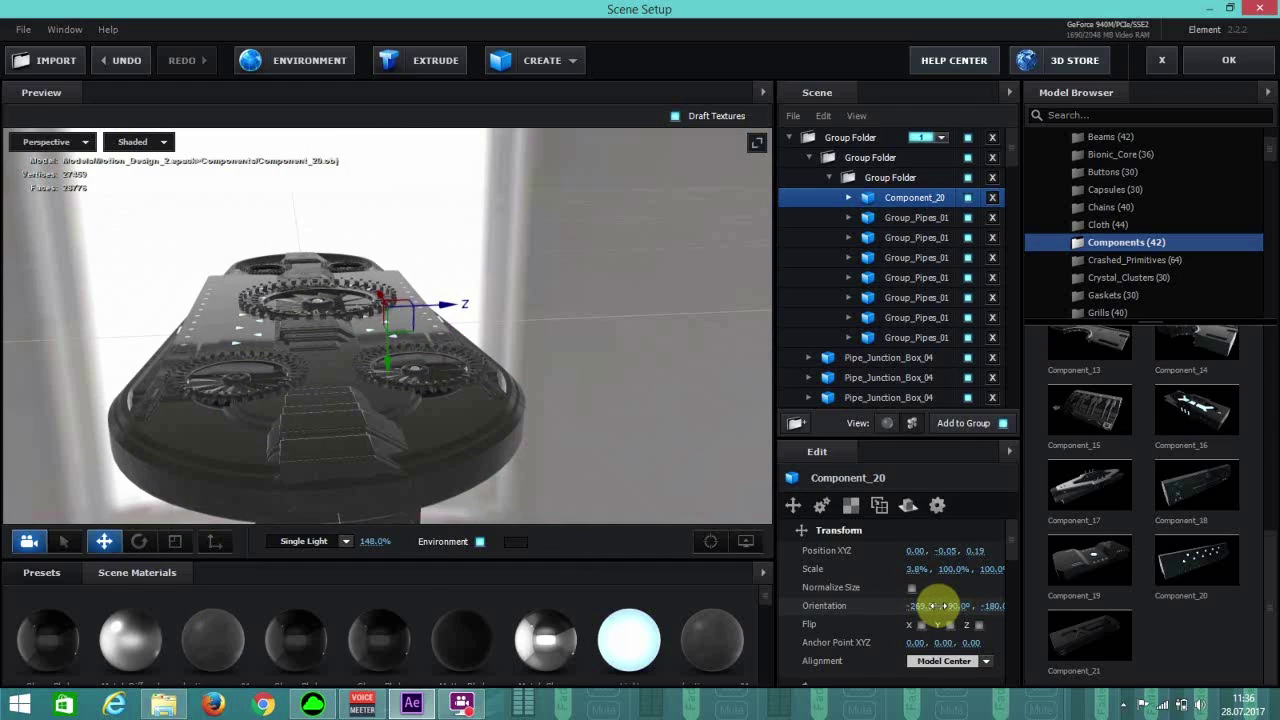
Narrow Component_20 to about 23.2% on its Y scale and move it toward the board's edge to Z position 0.24.
drag(337, 463, 277, 497)
drag(334, 383, 265, 393)
click(177, 541)
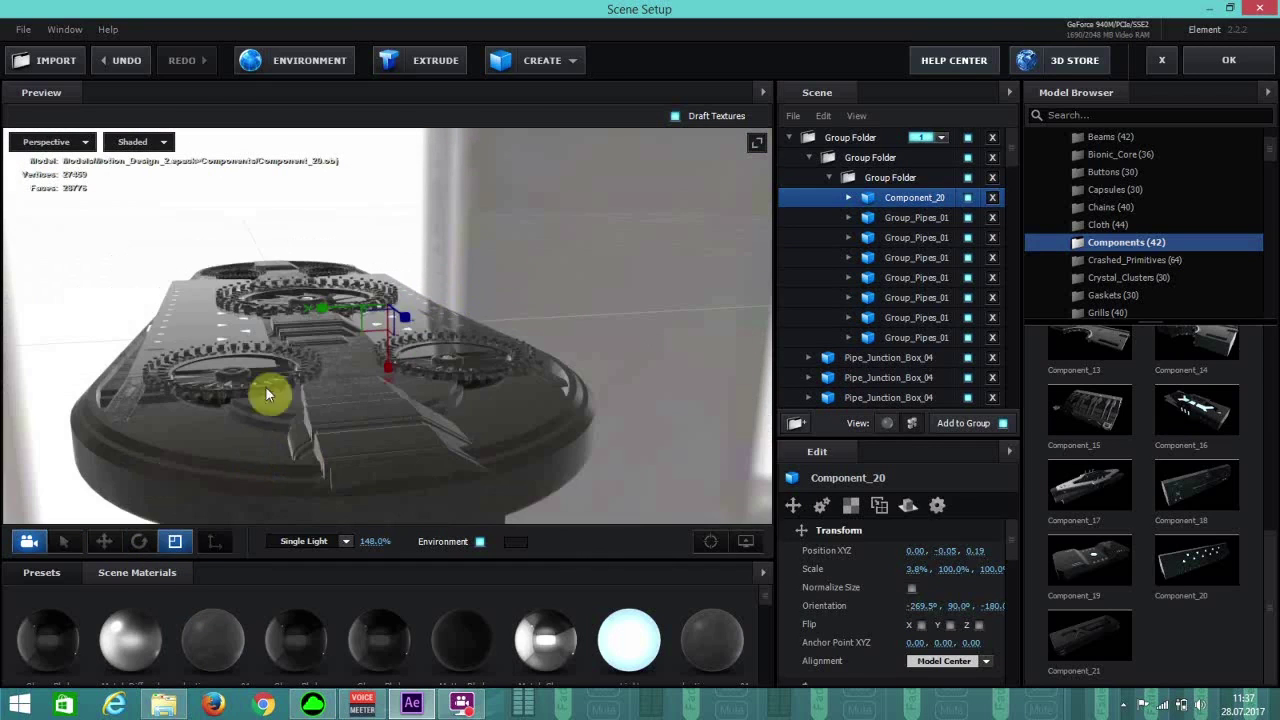
drag(319, 311, 360, 318)
drag(412, 398, 77, 523)
click(104, 541)
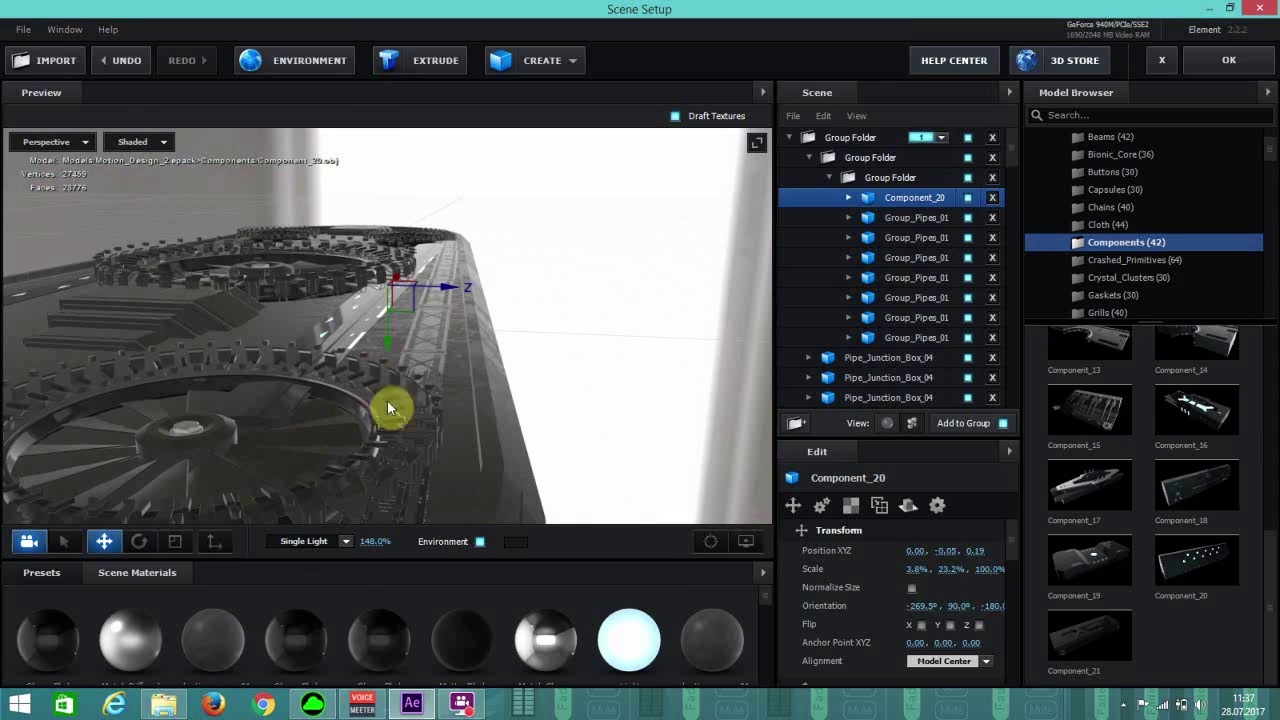
drag(449, 289, 494, 291)
Rotate Component_20 to an orientation of about 360.0°, 86.4°, 89.5° so it follows the board's edge.
click(139, 541)
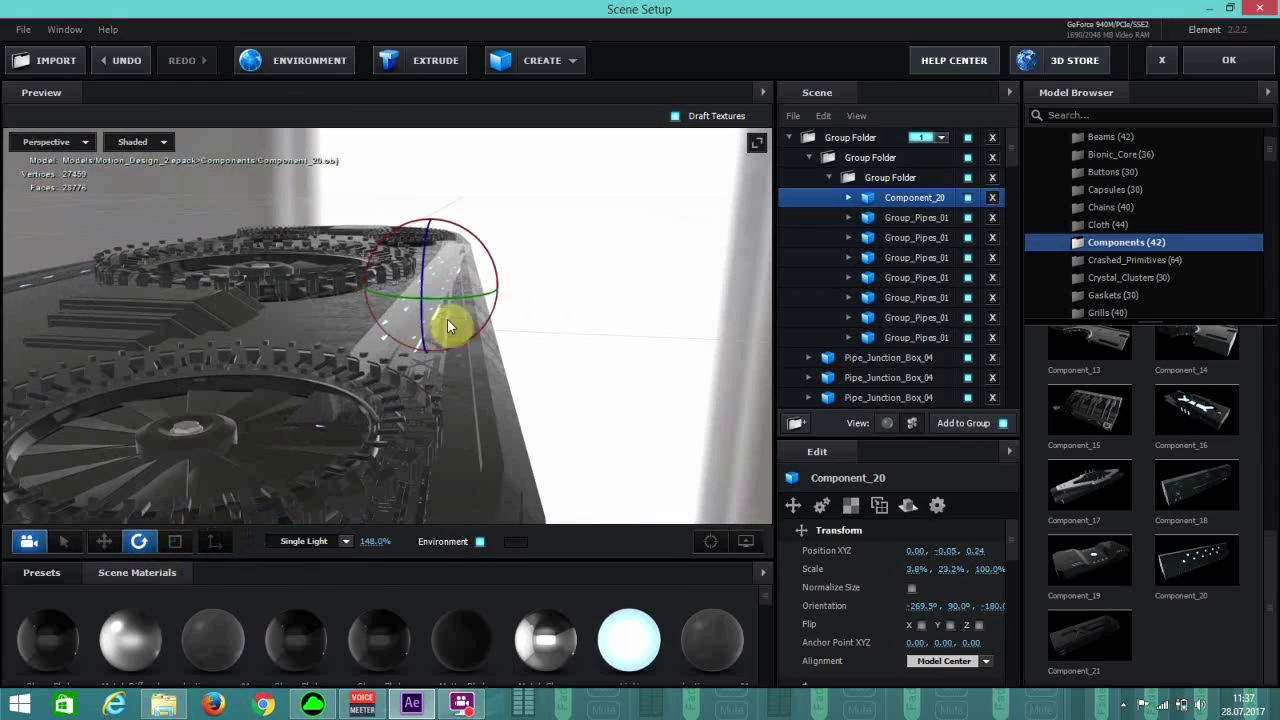
click(497, 272)
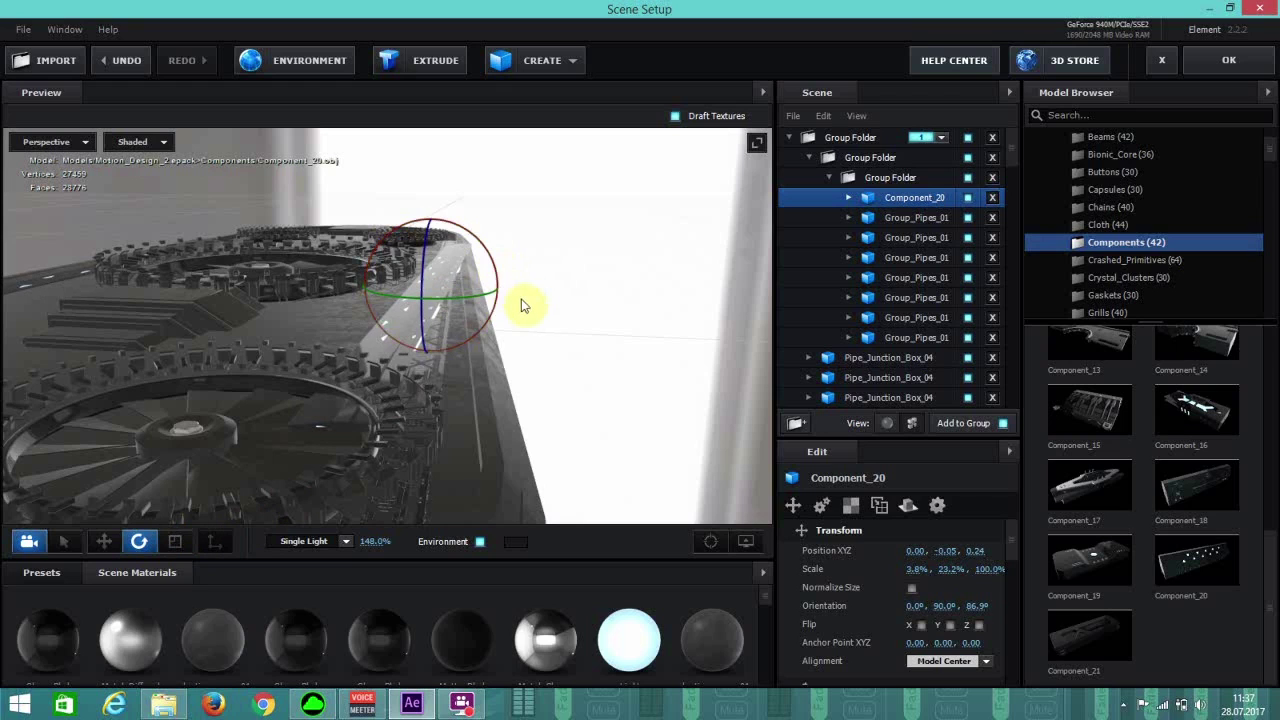
key(ctrl+z)
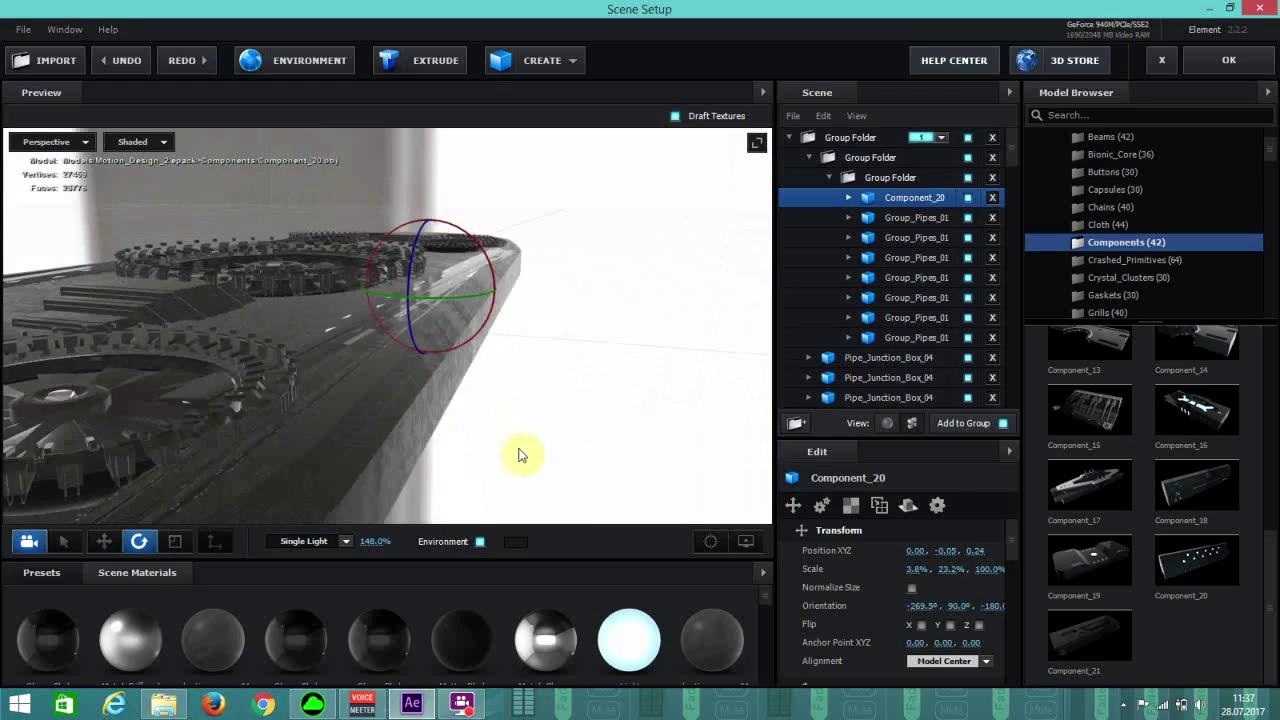
drag(442, 345, 447, 345)
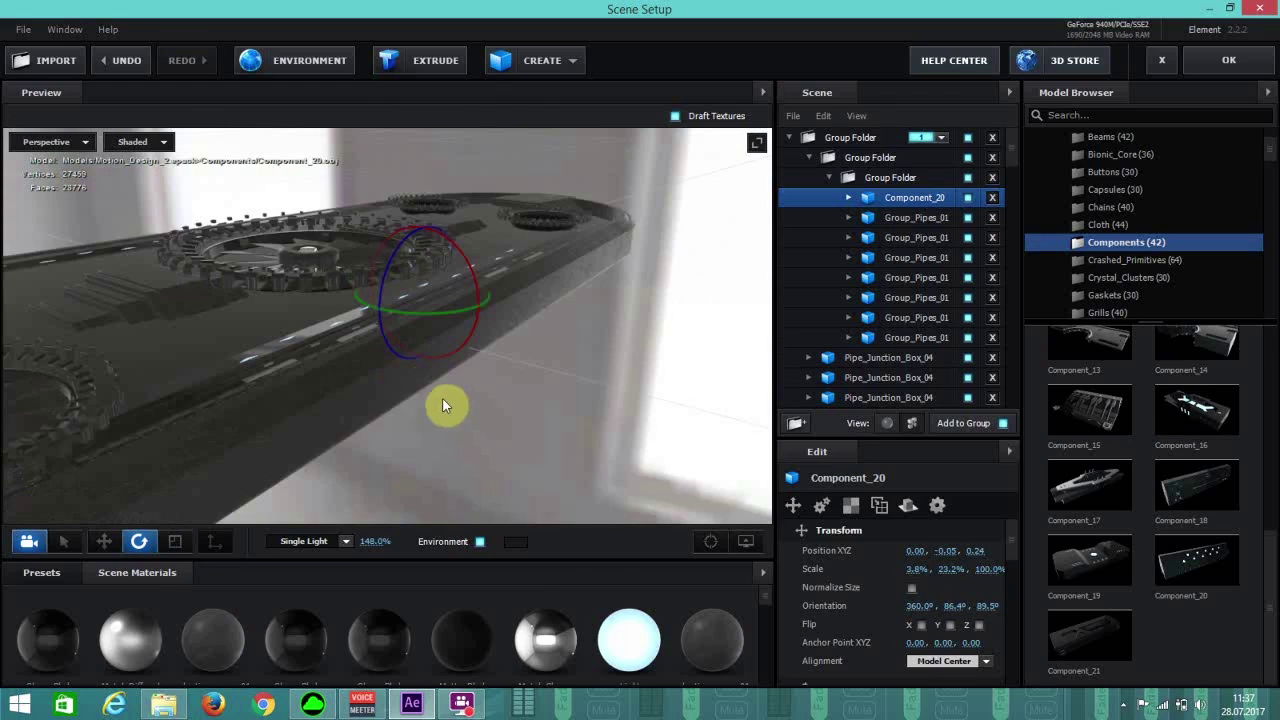
drag(407, 397, 451, 421)
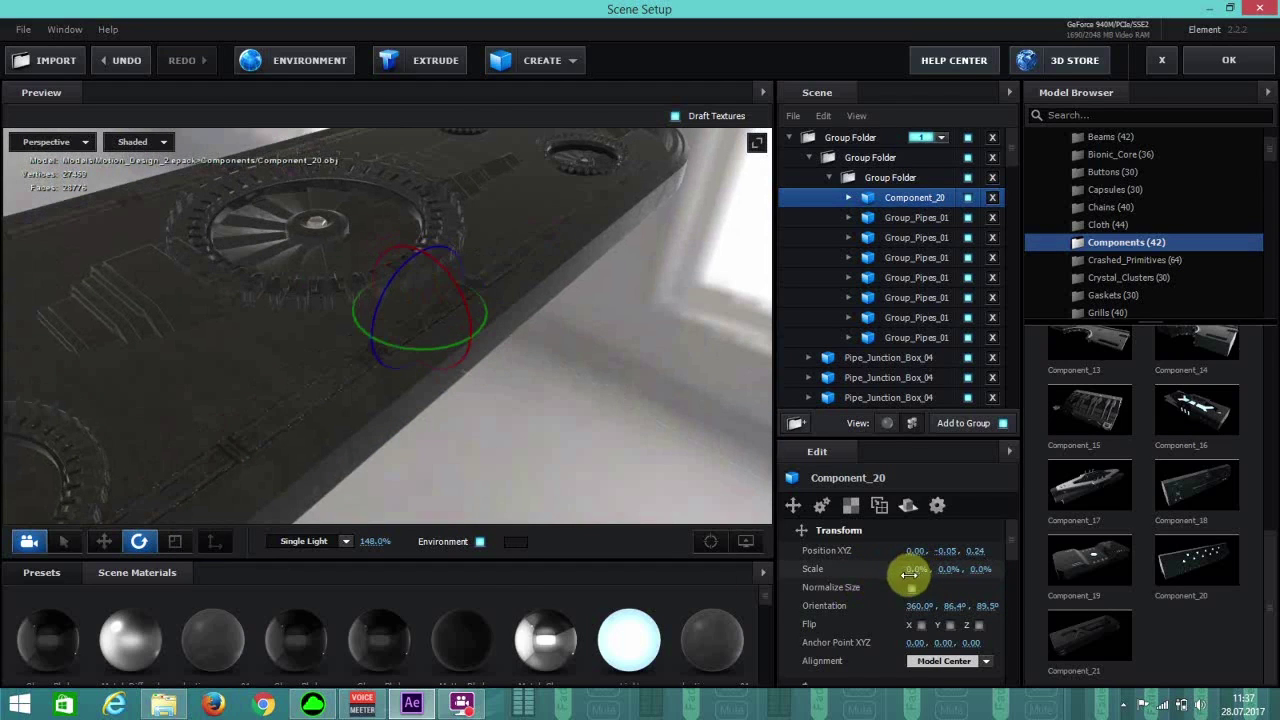
Shrink Component_20 proportionally to a scale of about 1.7%, 10.5%, 45.4%.
key(ctrl+z)
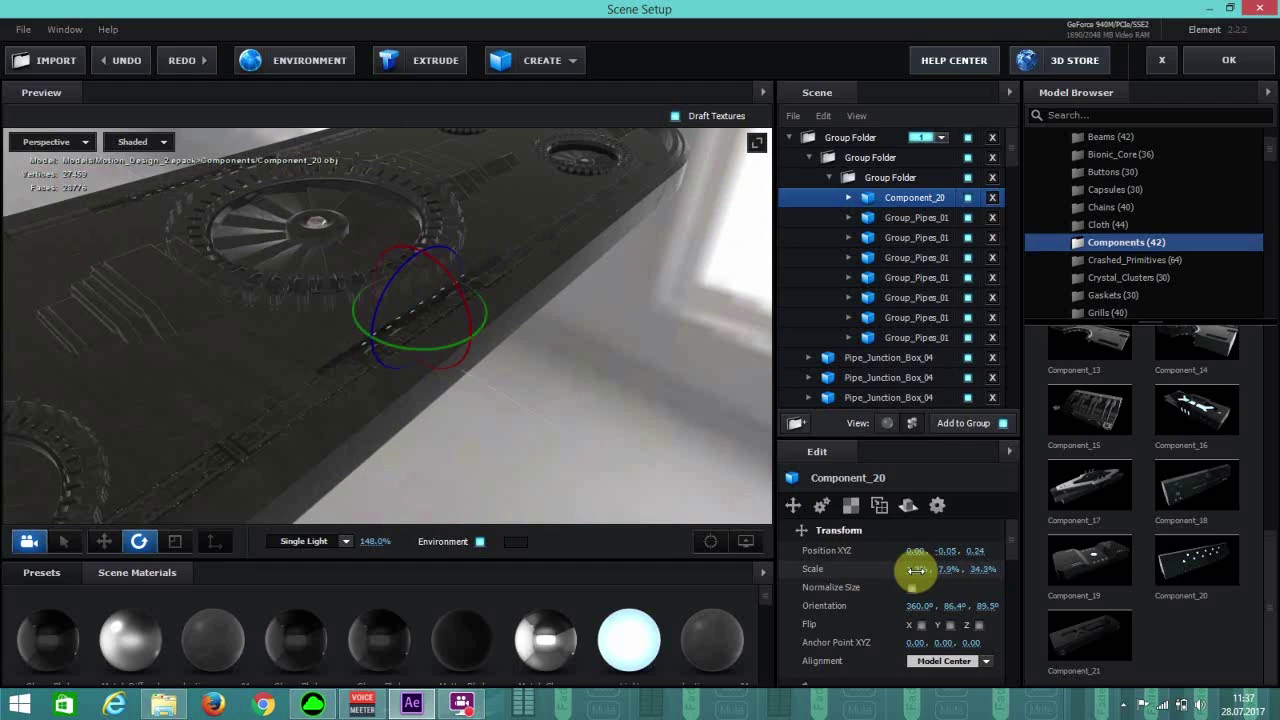
key(ctrl+y)
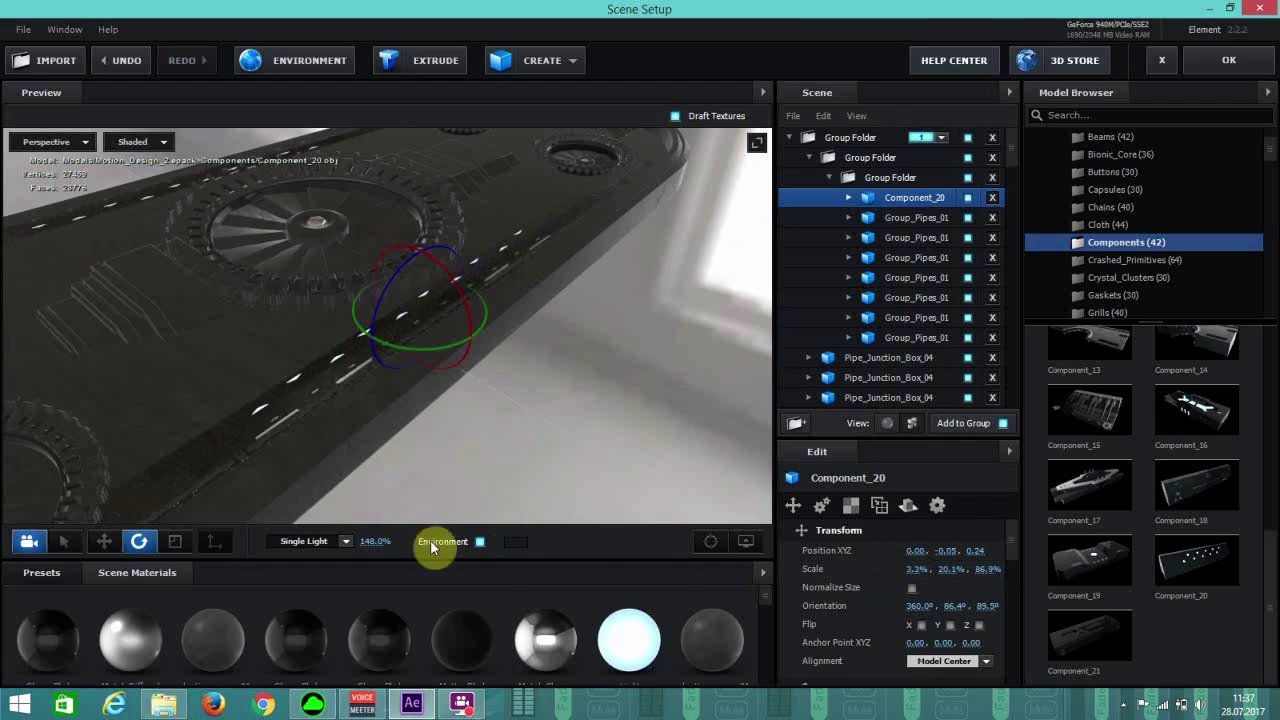
click(175, 541)
drag(417, 320, 220, 448)
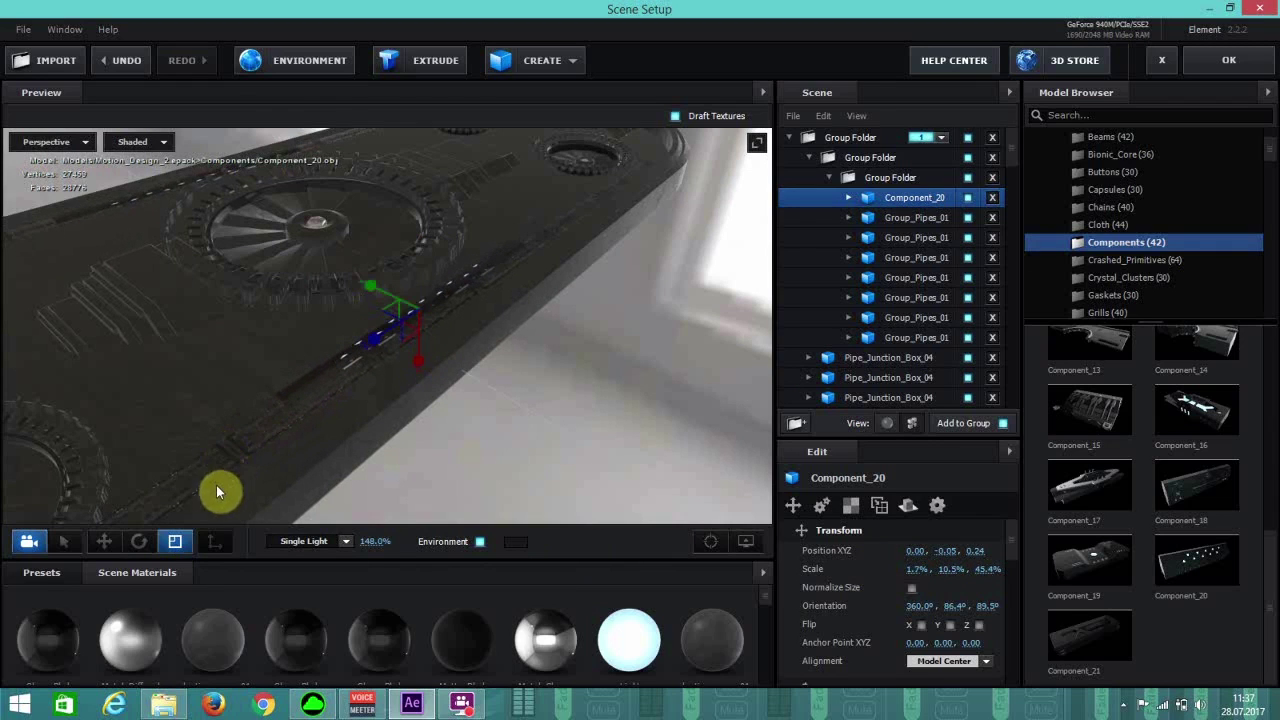
Move Component_20 along the edge to about X 0.12, and place a duplicate of it at about -0.19, -0.05, 0.27.
click(106, 541)
drag(471, 333, 477, 335)
drag(470, 290, 530, 257)
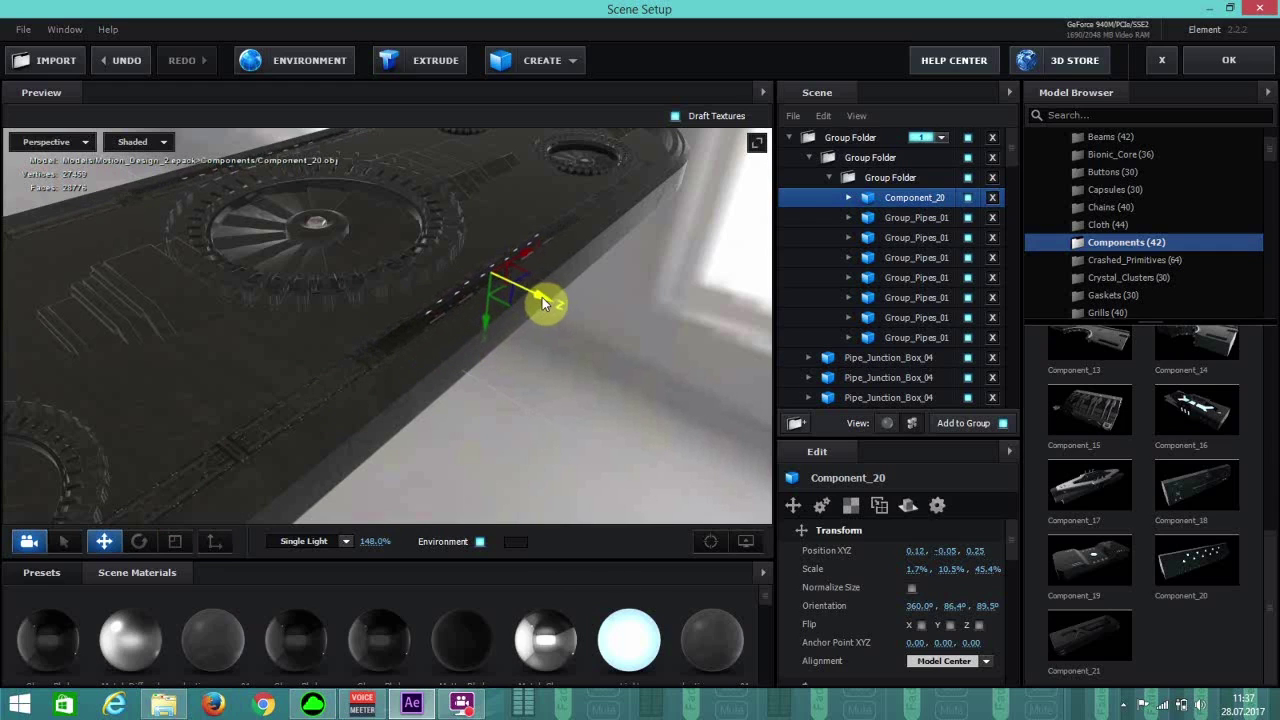
drag(525, 258, 321, 420)
key(ctrl+d)
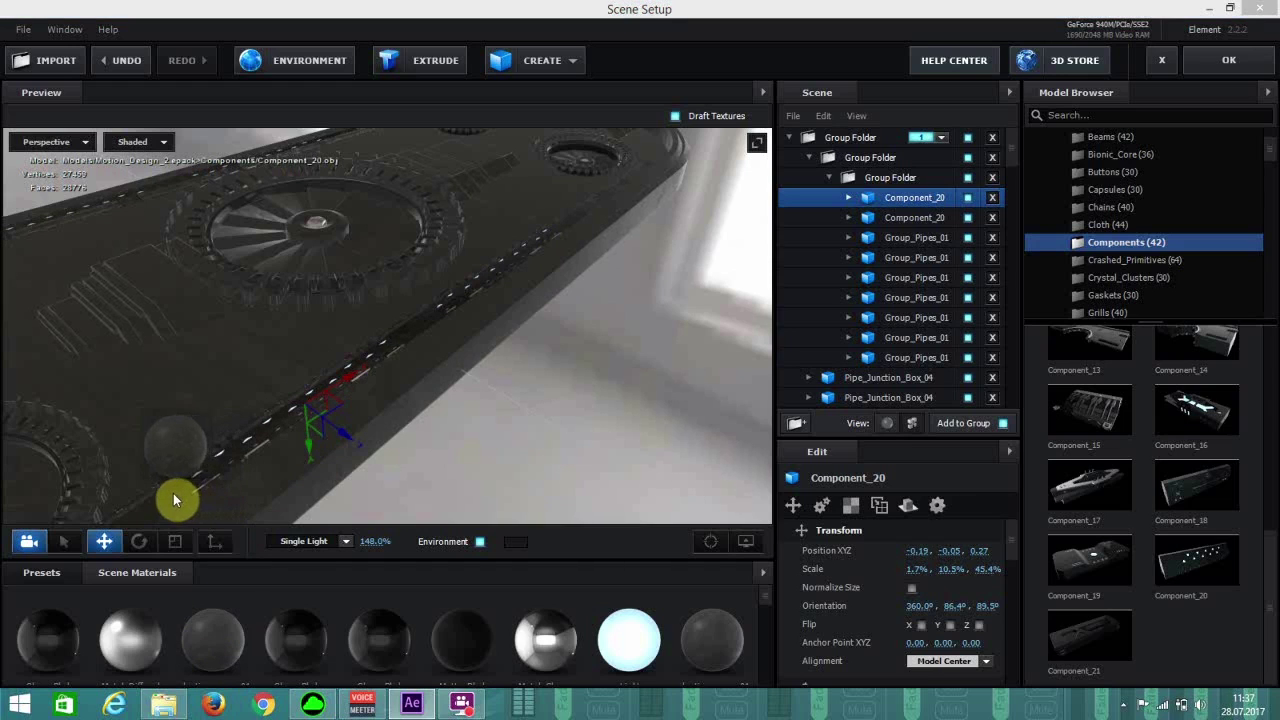
Apply the dark matte scene material to parts of the Component_20 strips along the board's edge.
drag(215, 626, 391, 342)
scroll(390, 339, up, 3)
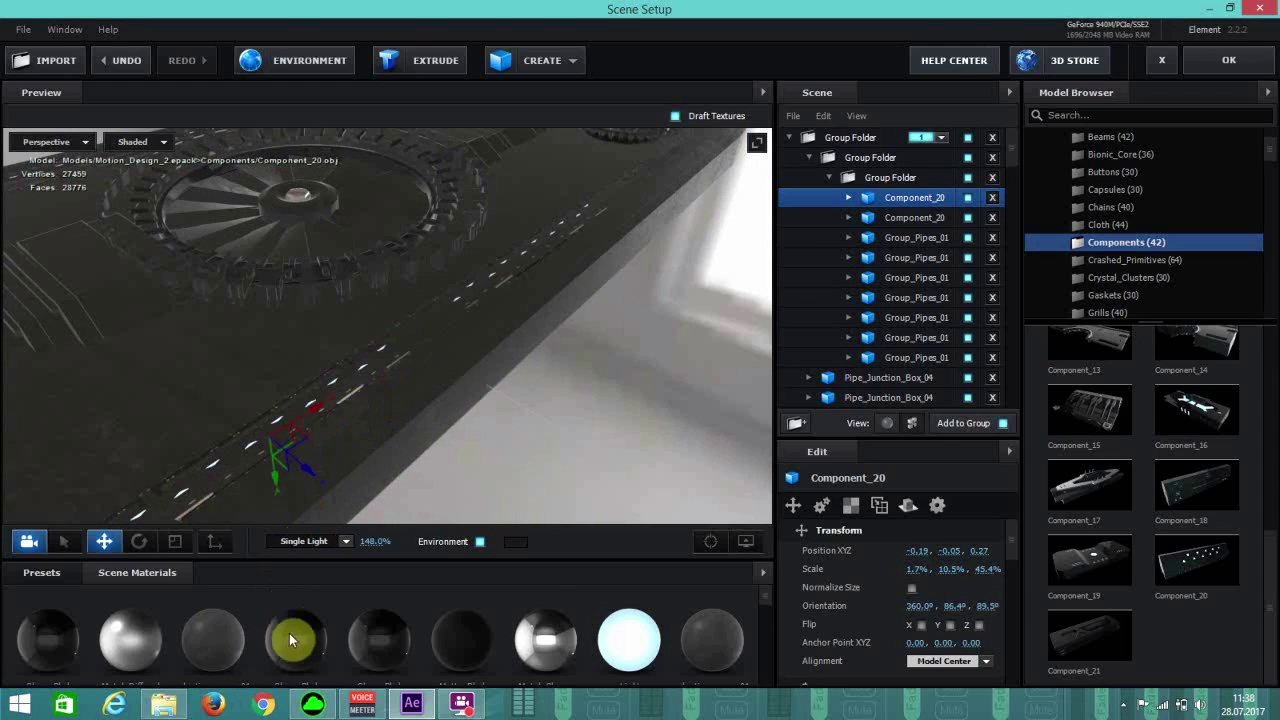
drag(217, 636, 534, 248)
drag(275, 635, 638, 172)
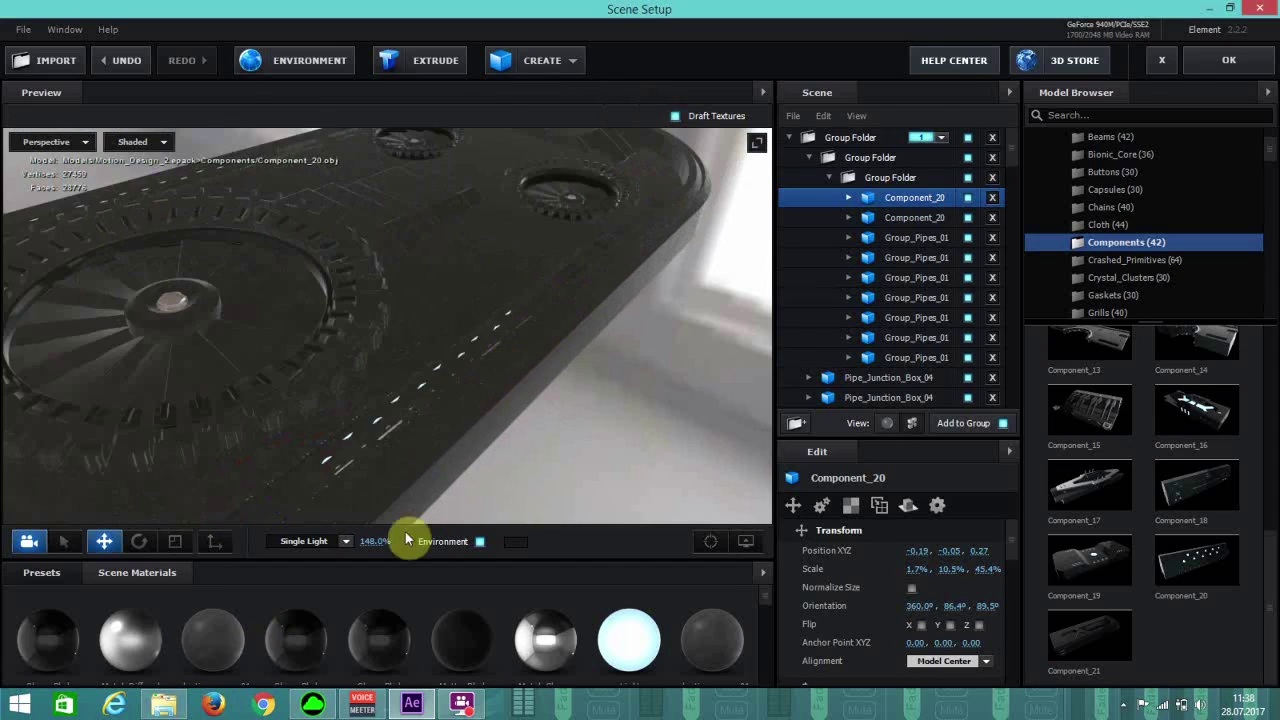
drag(450, 466, 558, 284)
drag(222, 636, 555, 281)
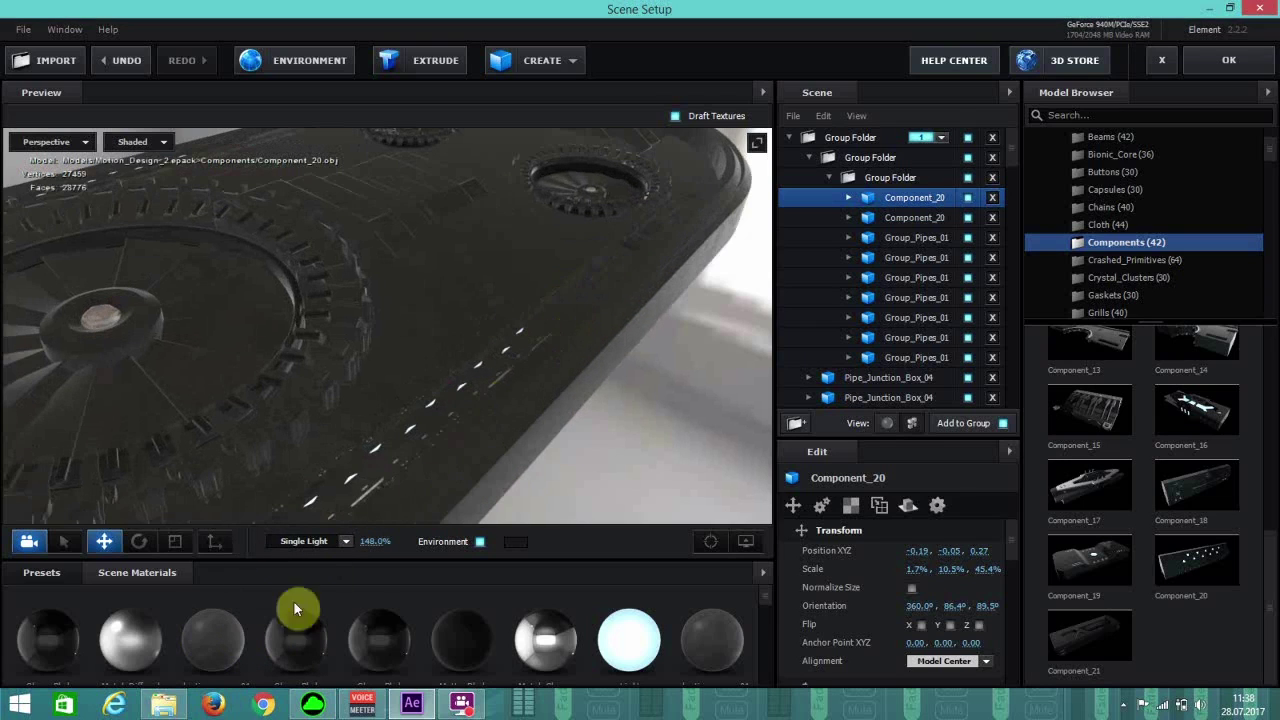
drag(220, 637, 625, 312)
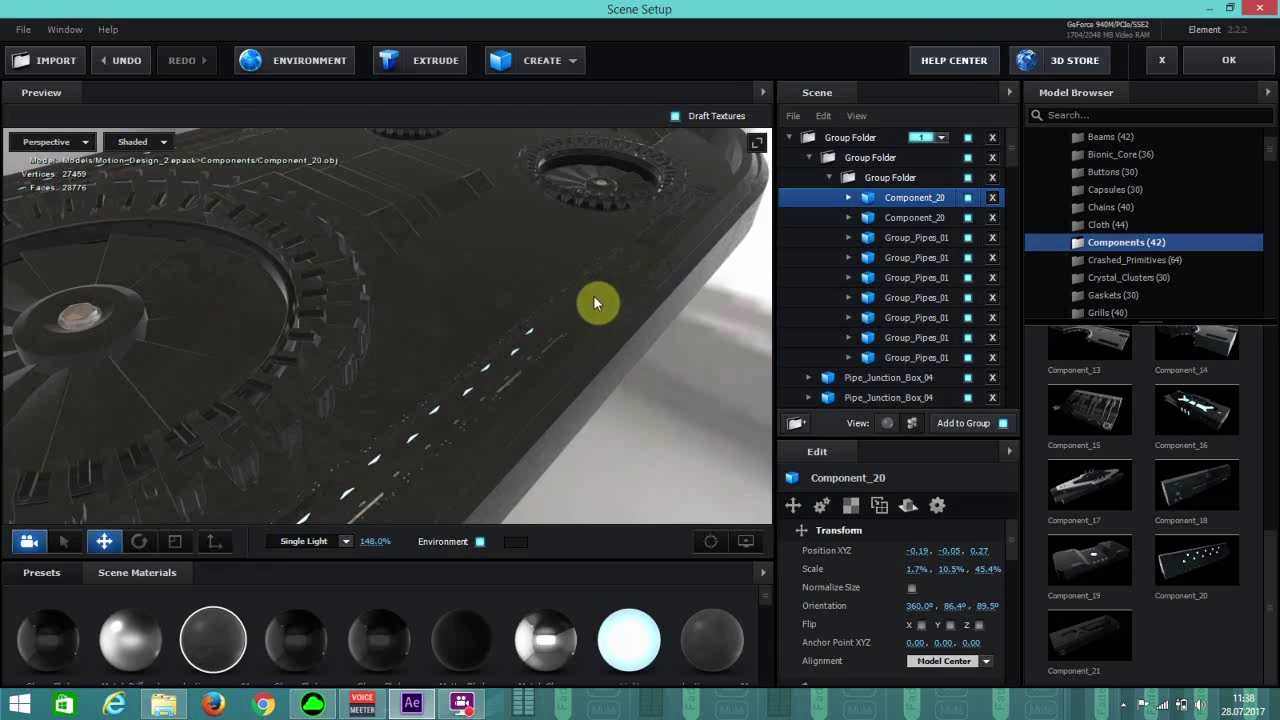
drag(263, 657, 710, 189)
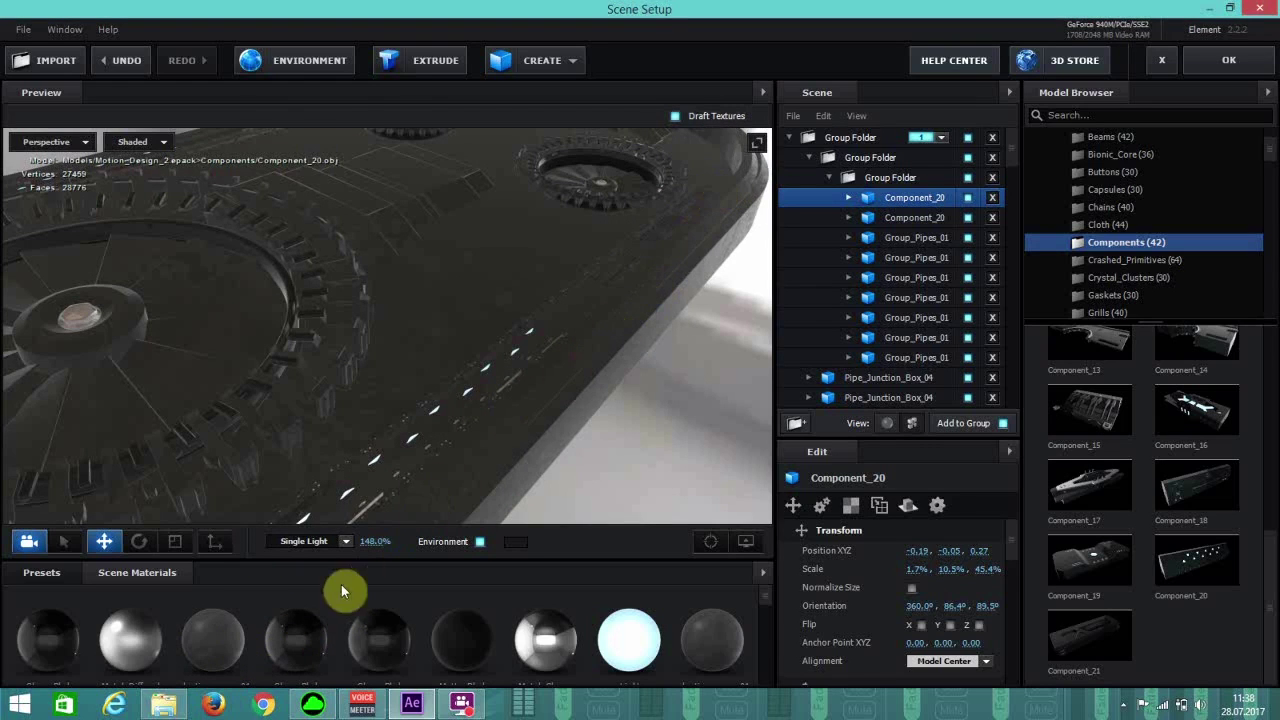
drag(251, 634, 534, 332)
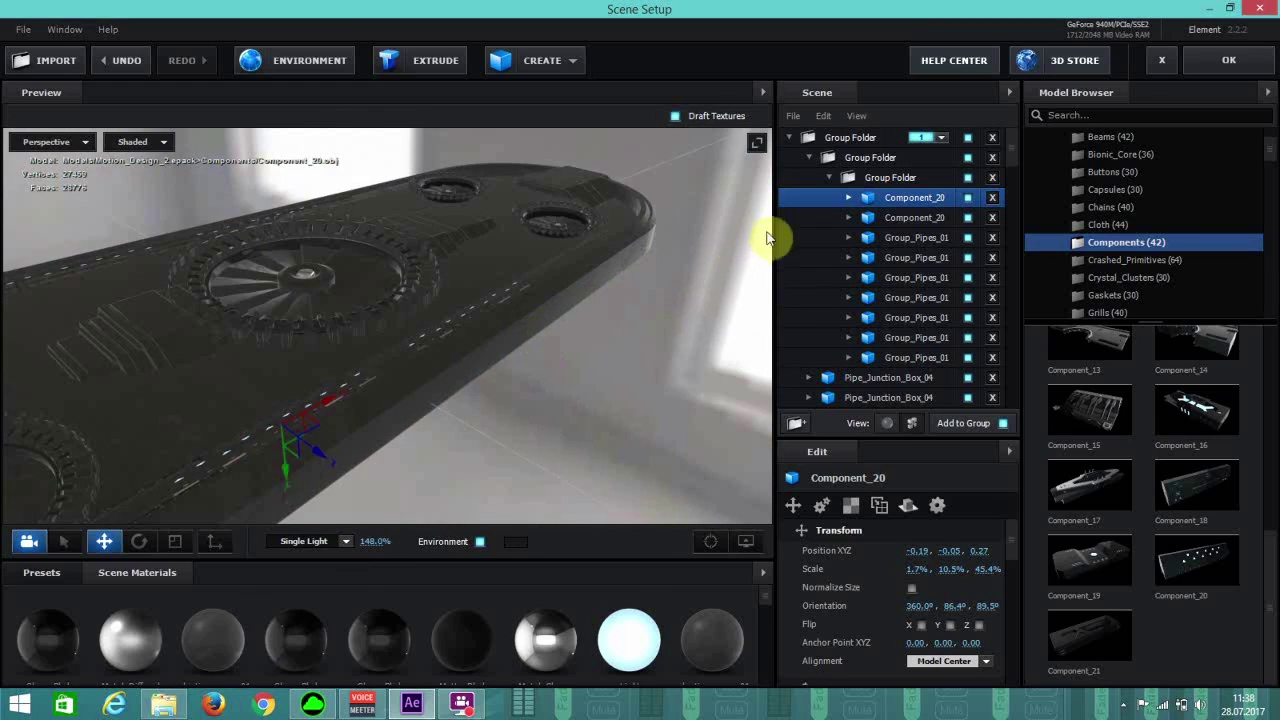
Change the illumination color of the Light material on the Component_20 strips to bright red FC3A0D.
click(847, 199)
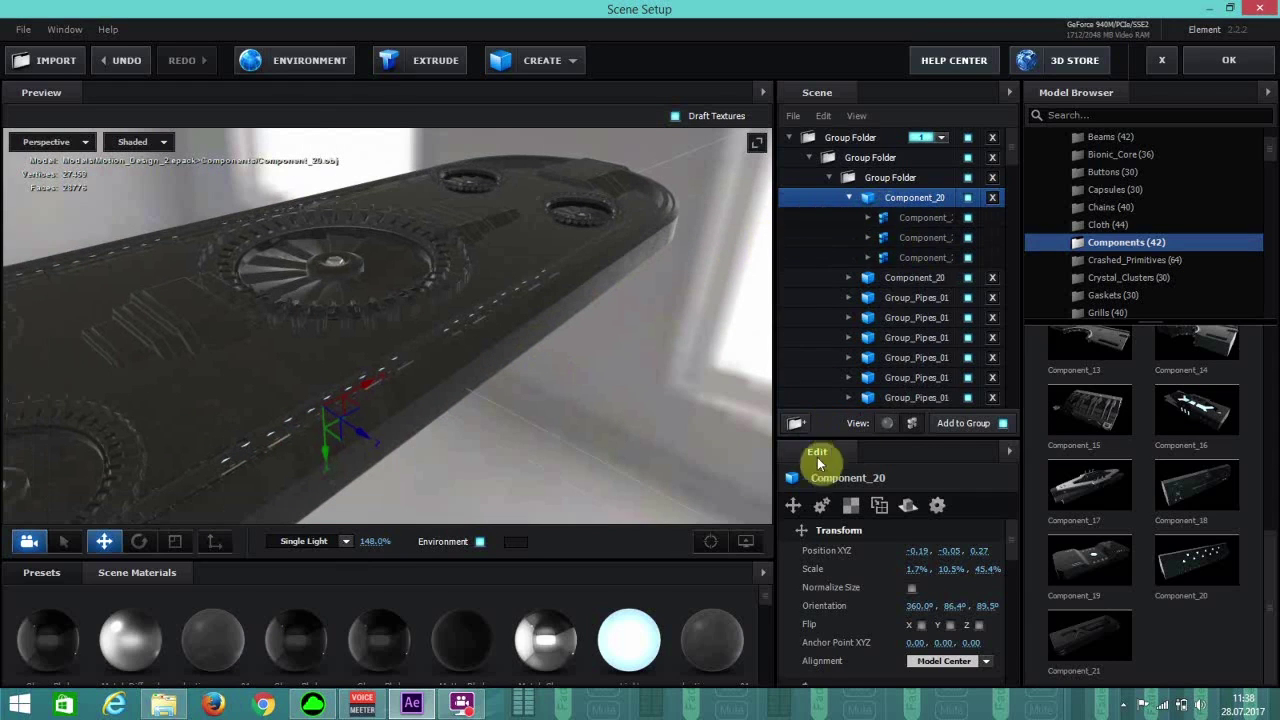
click(887, 424)
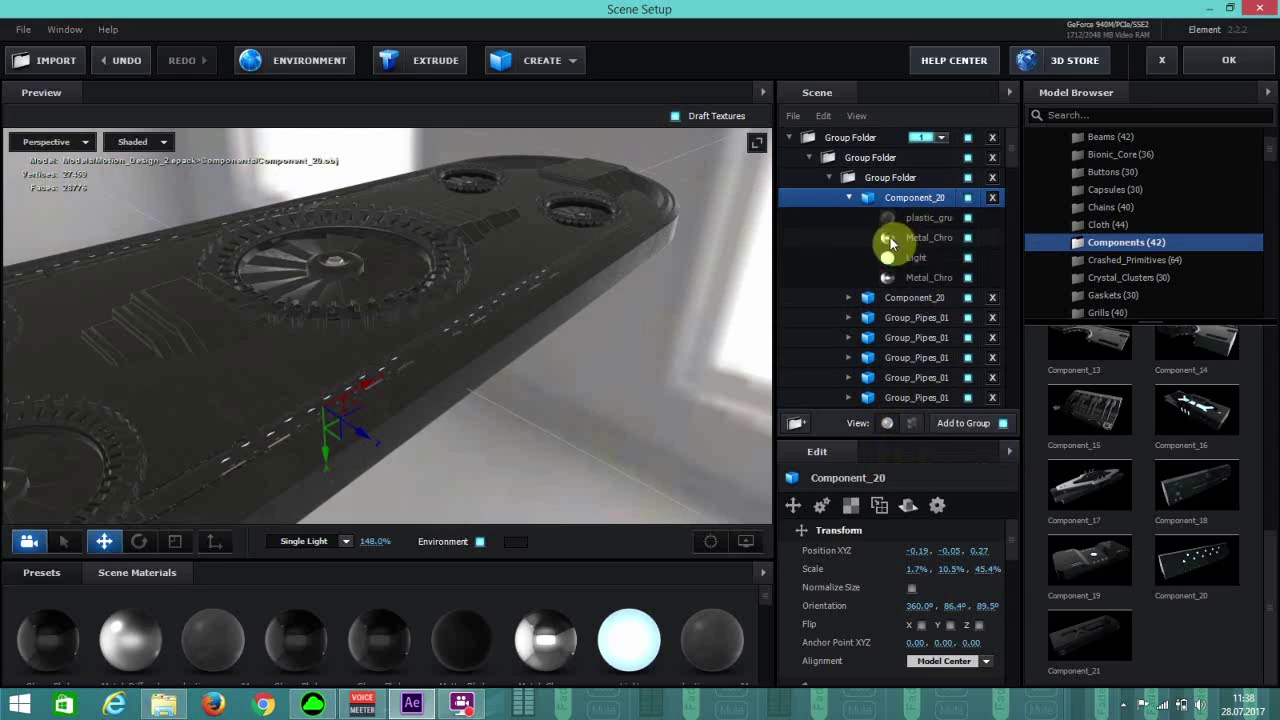
click(887, 259)
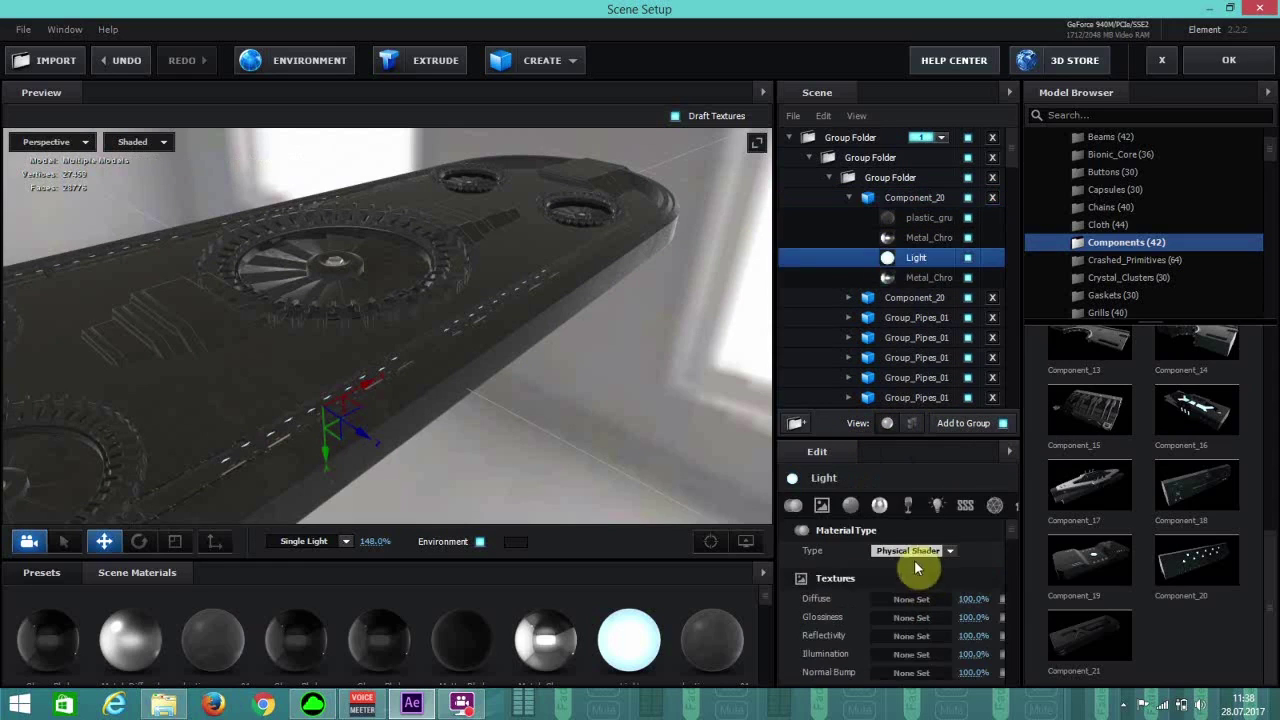
click(883, 507)
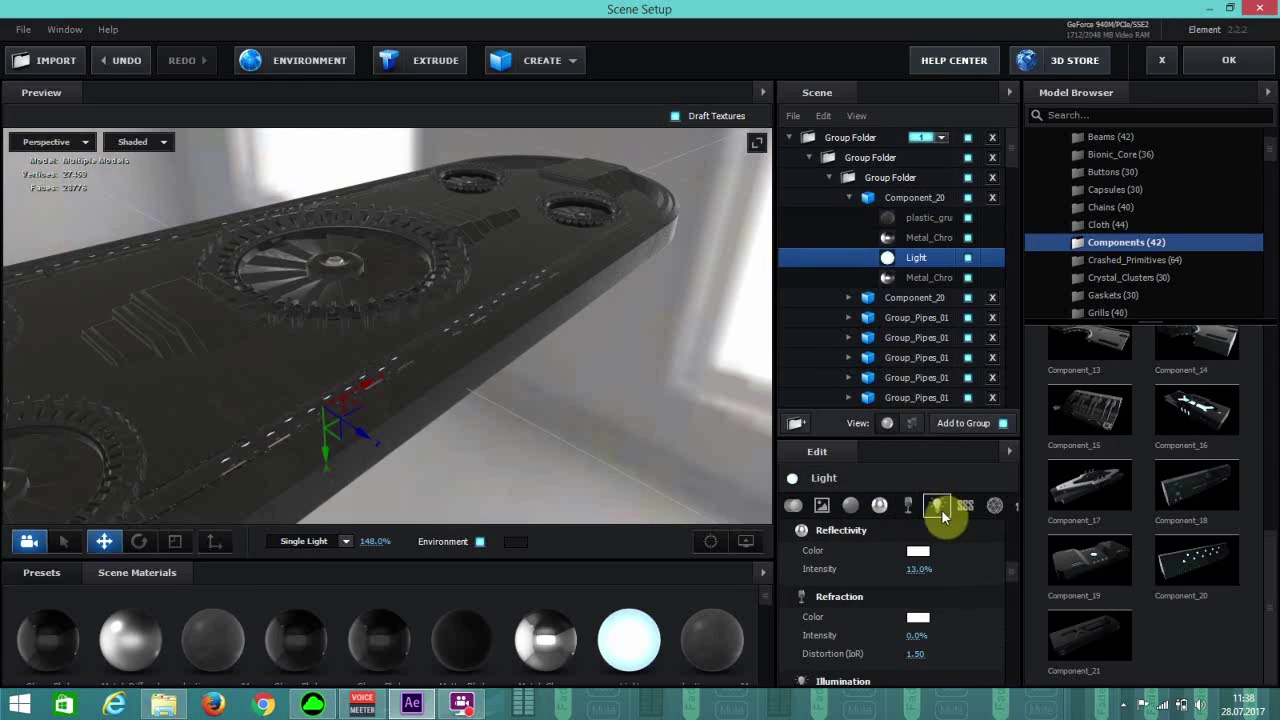
click(938, 507)
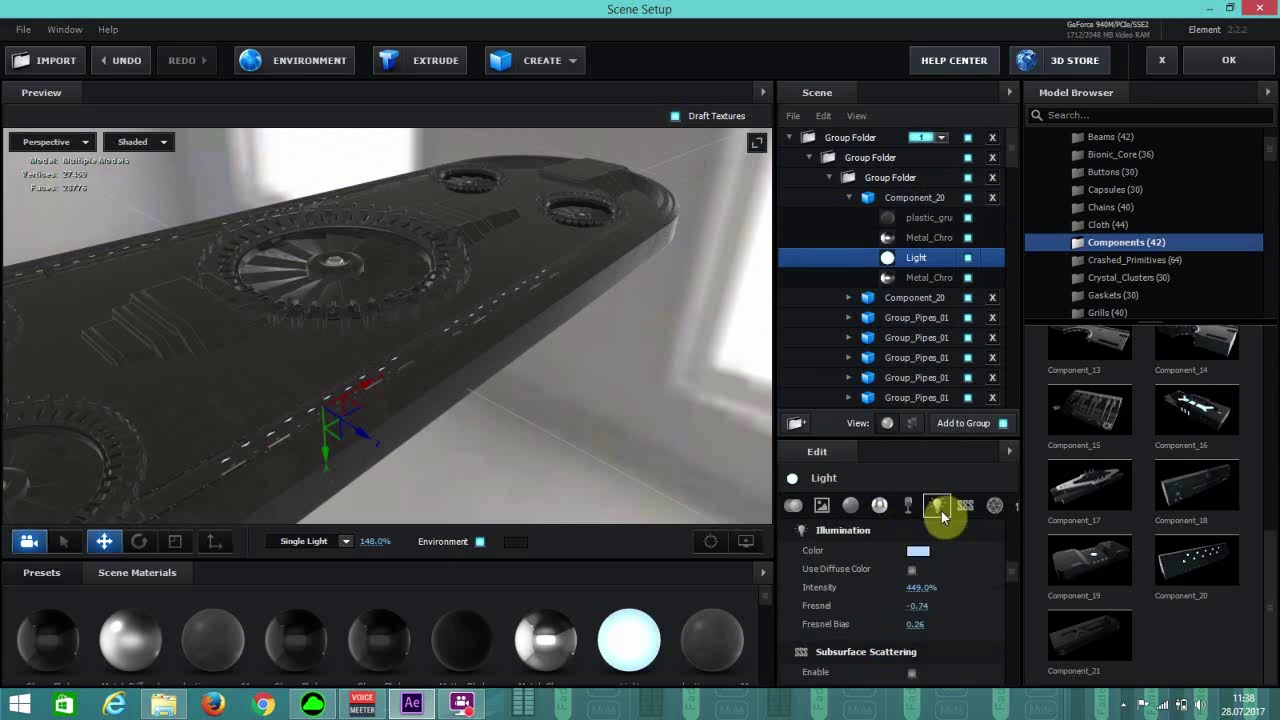
click(918, 563)
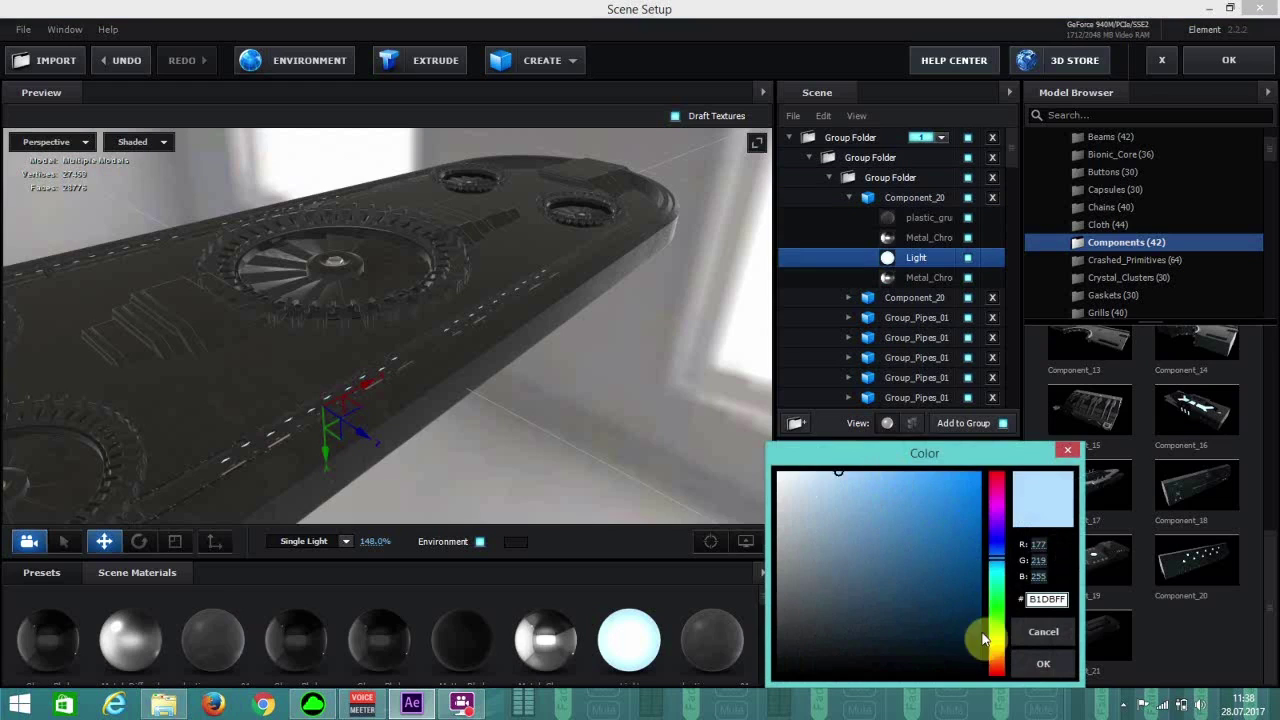
click(995, 668)
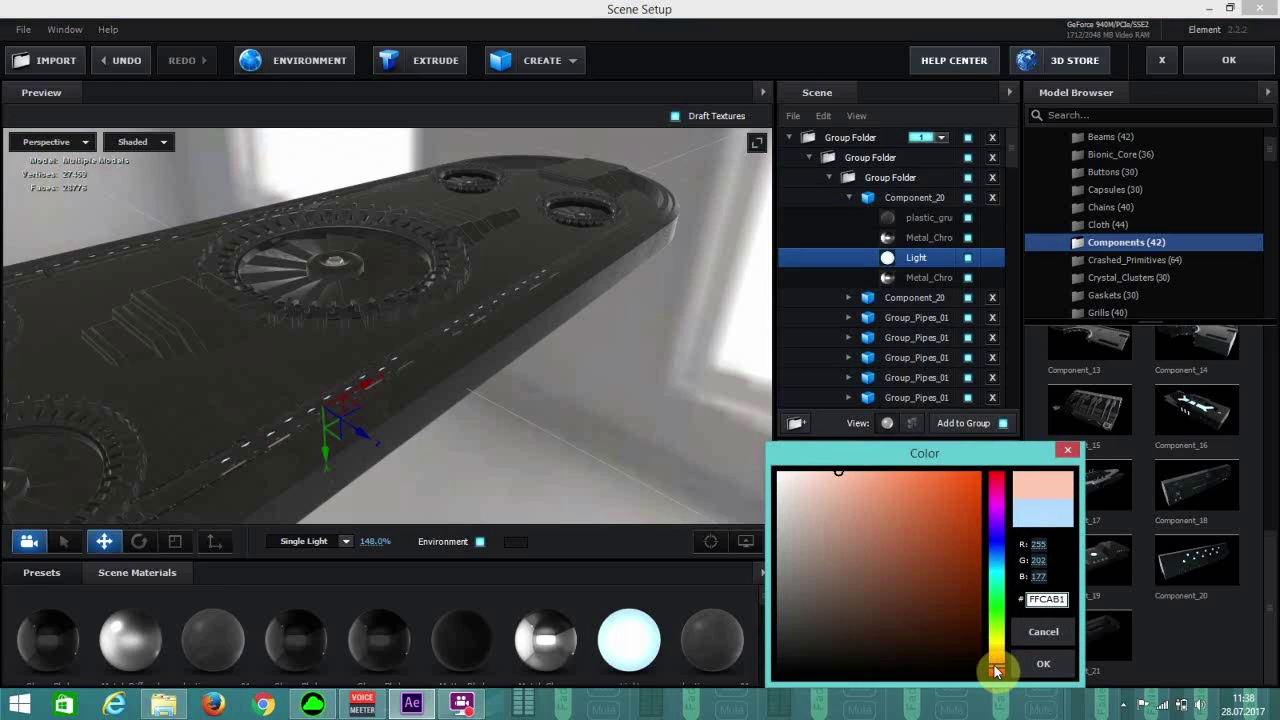
drag(995, 670, 998, 676)
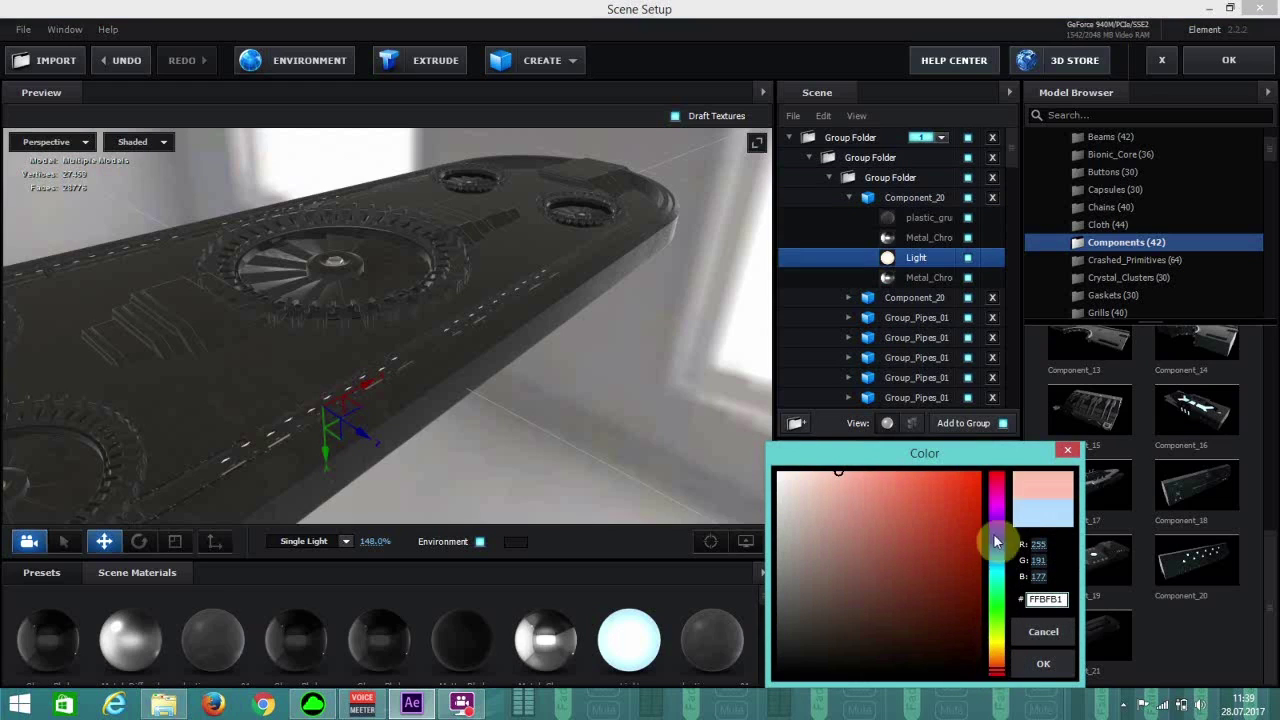
drag(958, 484, 959, 480)
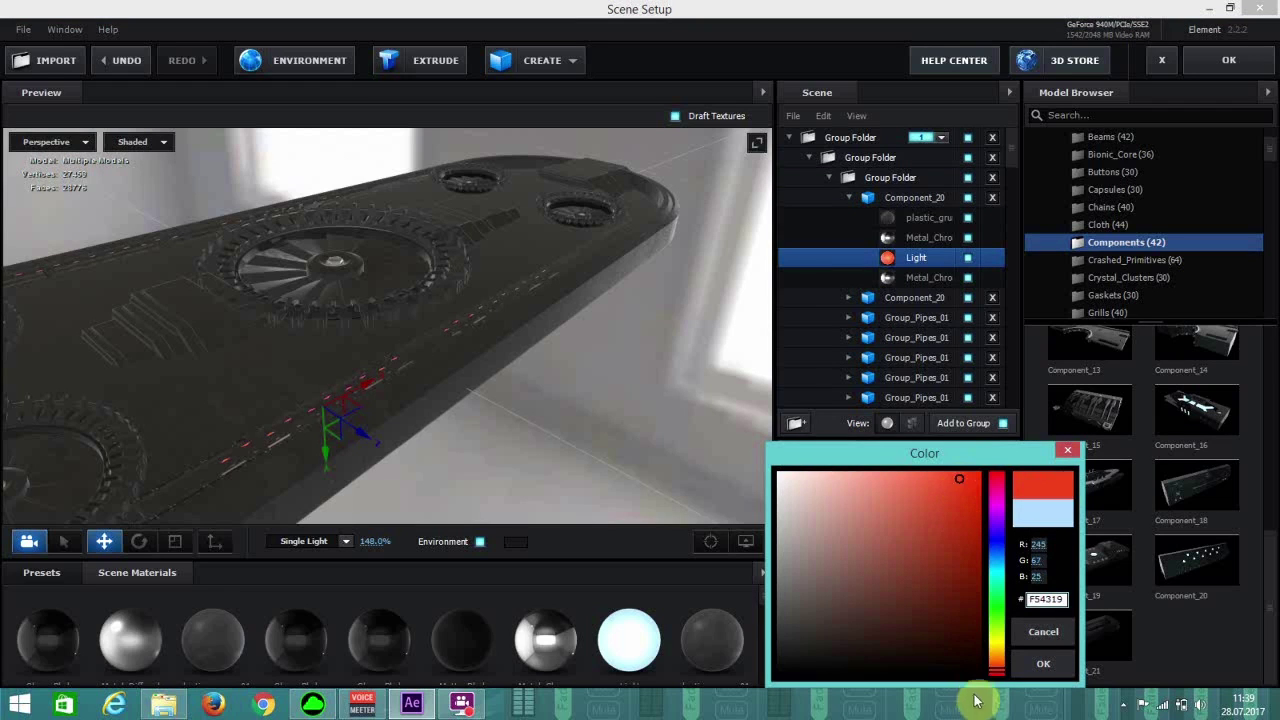
click(969, 474)
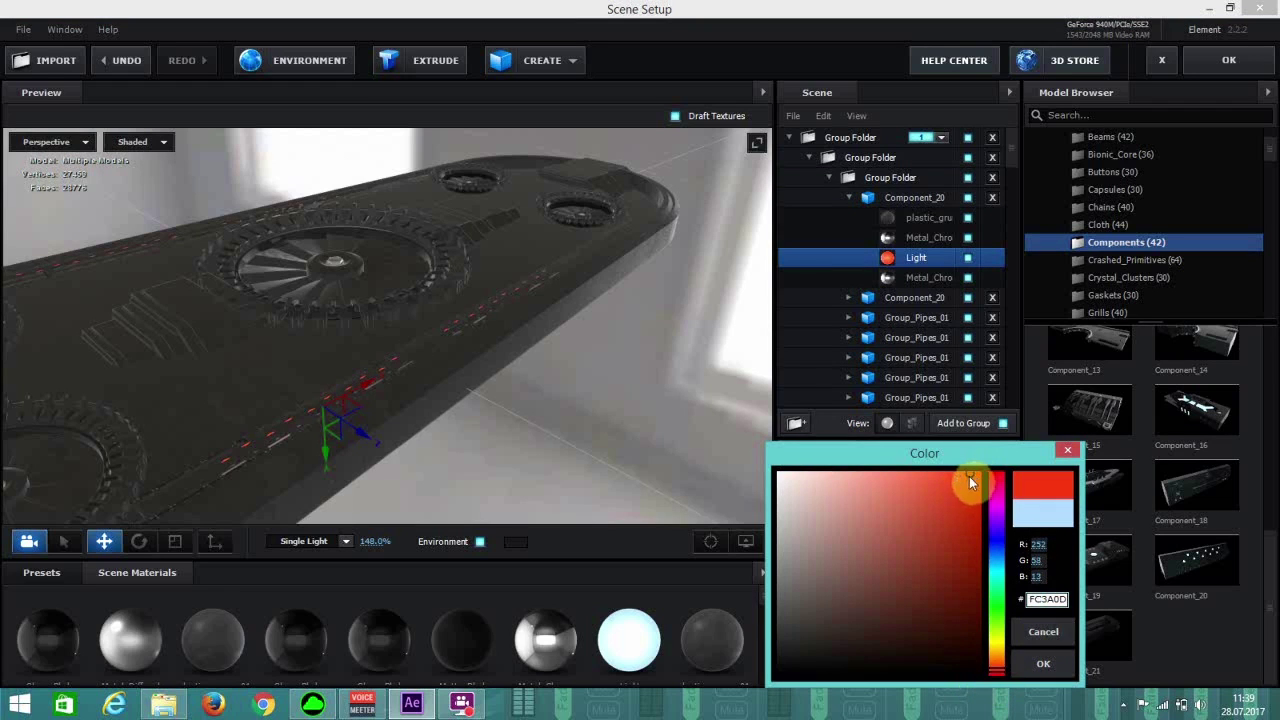
click(1037, 661)
Enlarge the Component_20 strip at X -0.19 proportionally to an X scale of 2%, trying 1.8% first.
drag(548, 406, 548, 406)
click(897, 297)
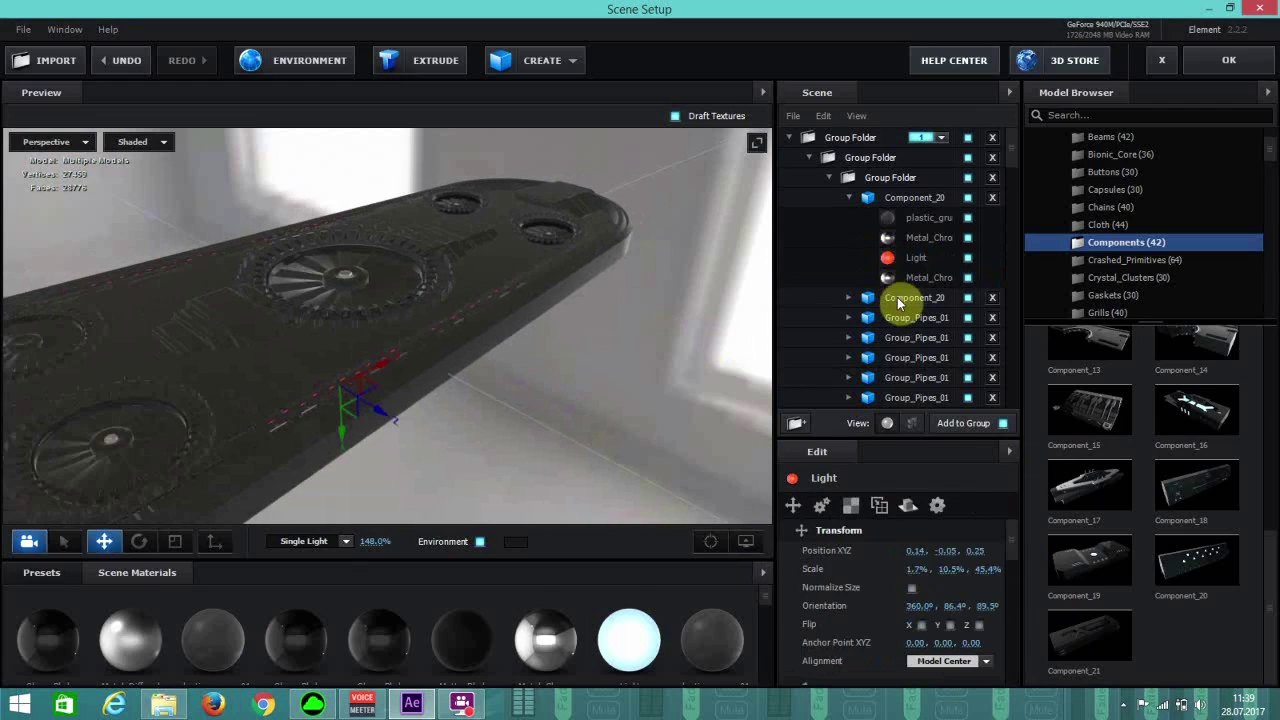
click(912, 203)
click(362, 392)
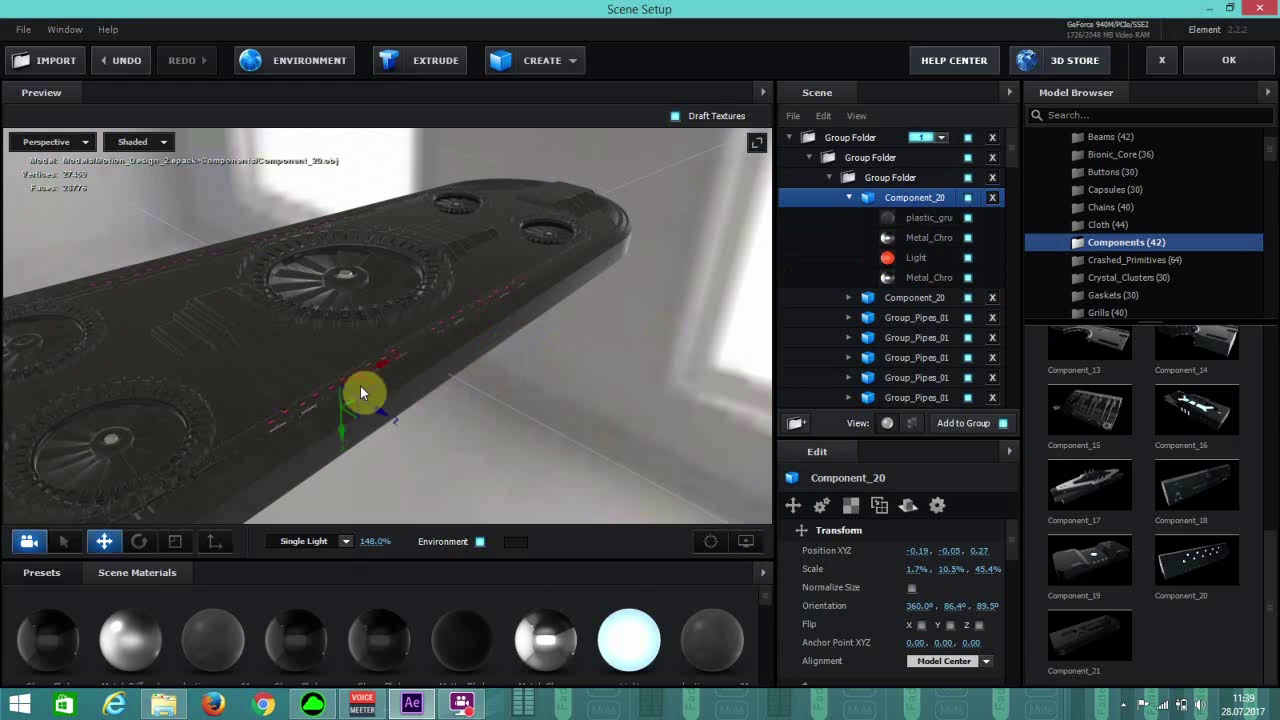
scroll(422, 373, down, 5)
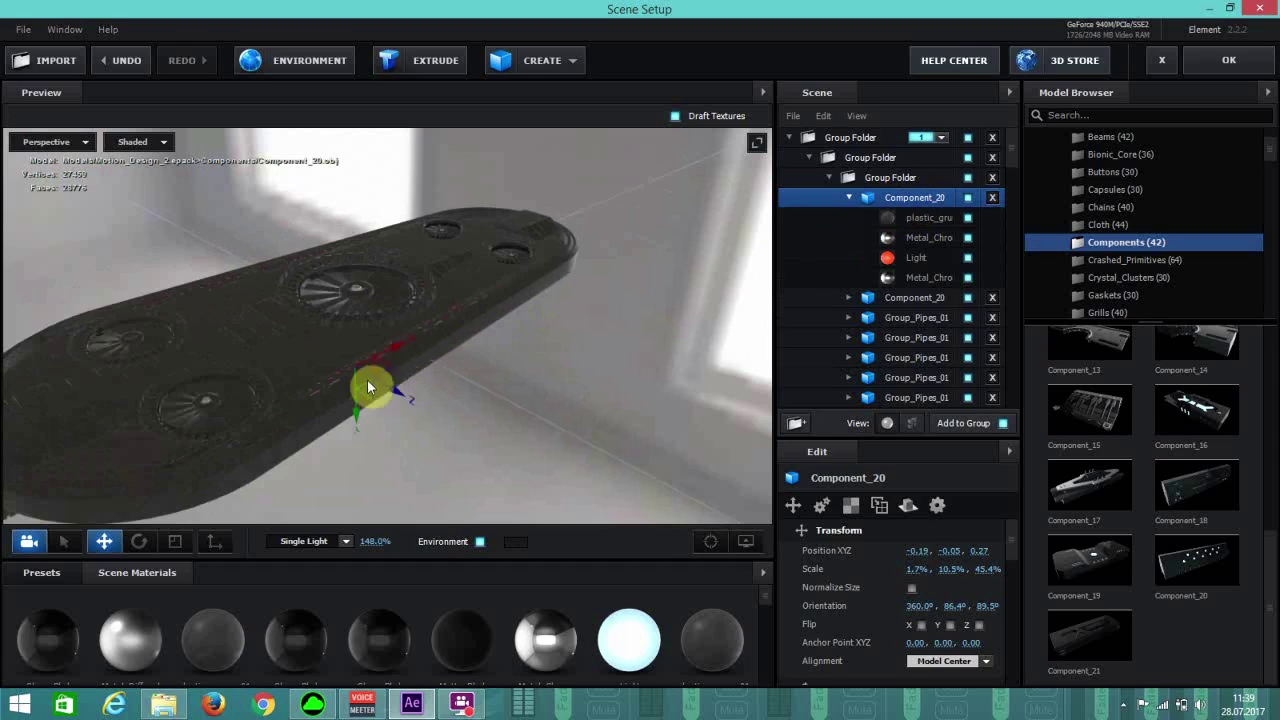
key(ctrl+z)
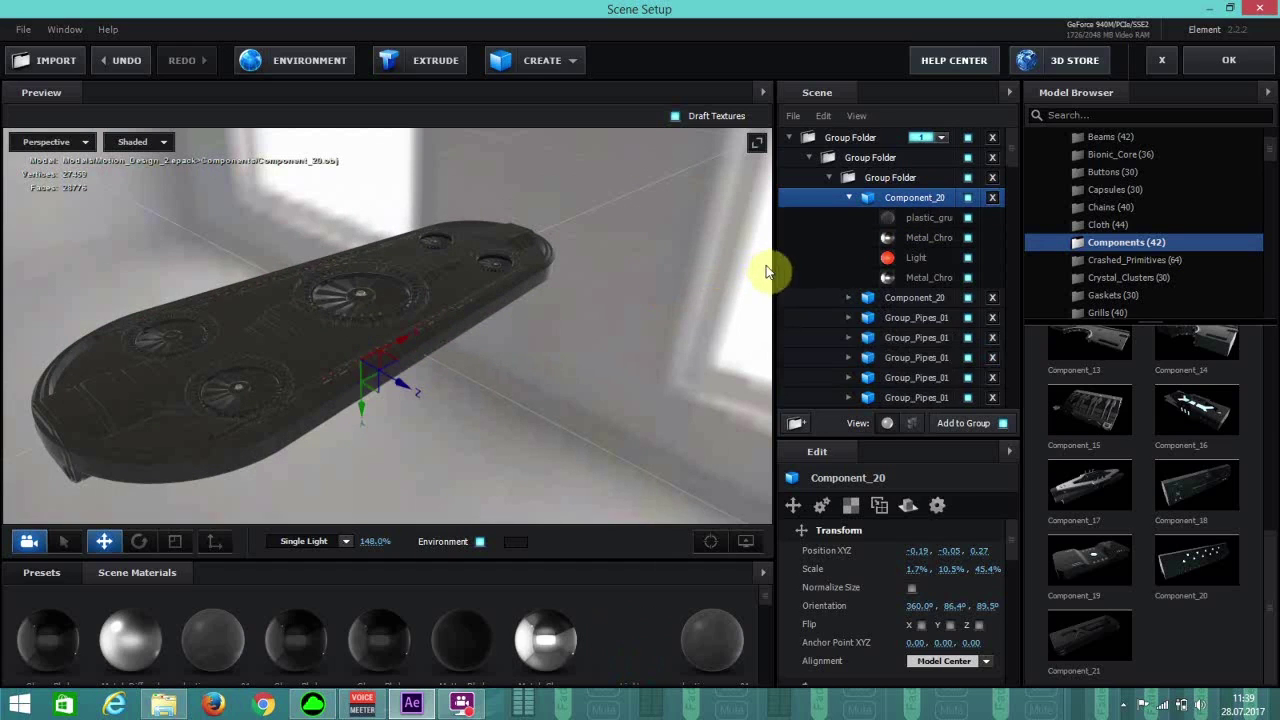
click(918, 568)
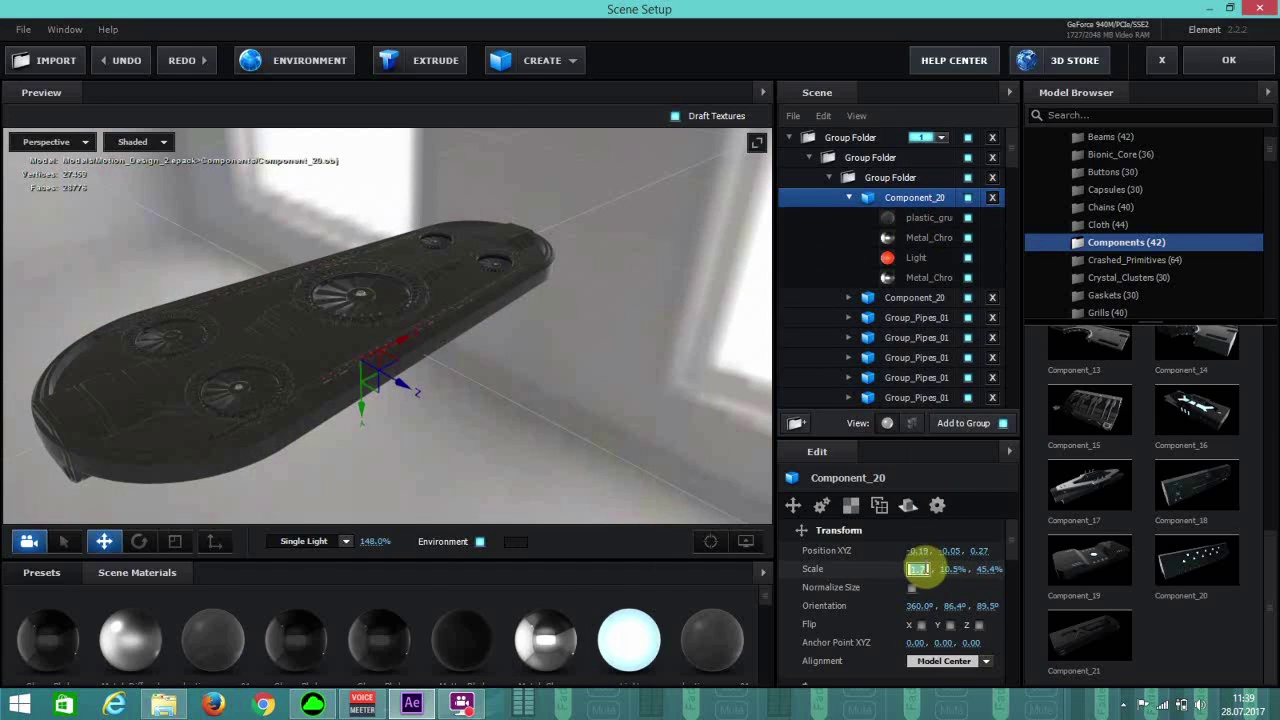
text(1.8)
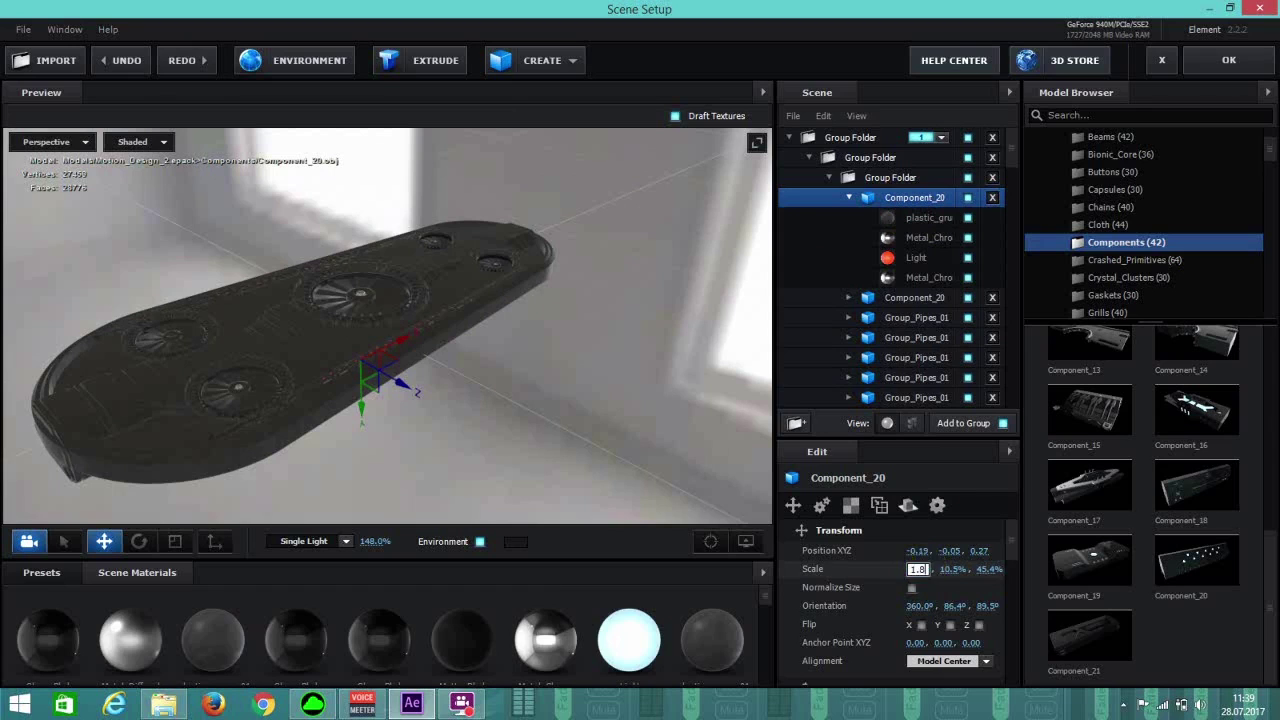
key(Return)
click(914, 569)
text(2)
key(Return)
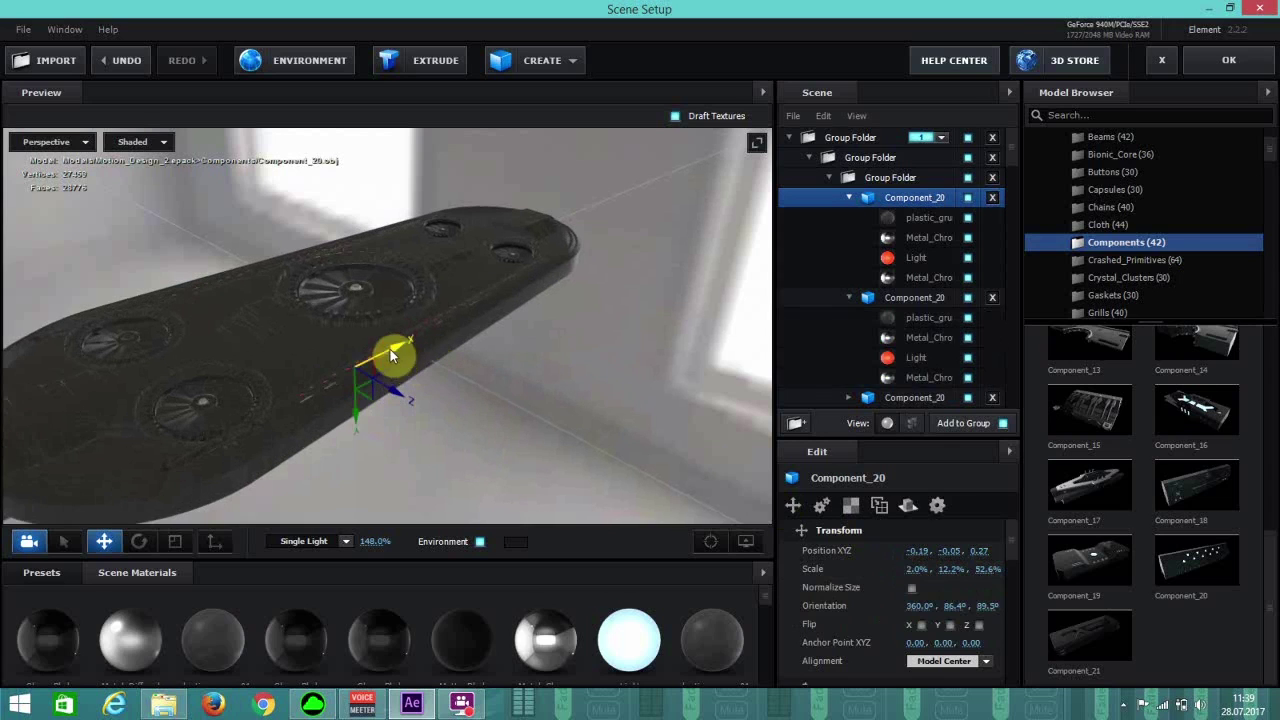
Move a duplicate of Component_20 along the edge to about X -0.48 and shorten its Z scale to about 37.9%.
drag(314, 394, 264, 418)
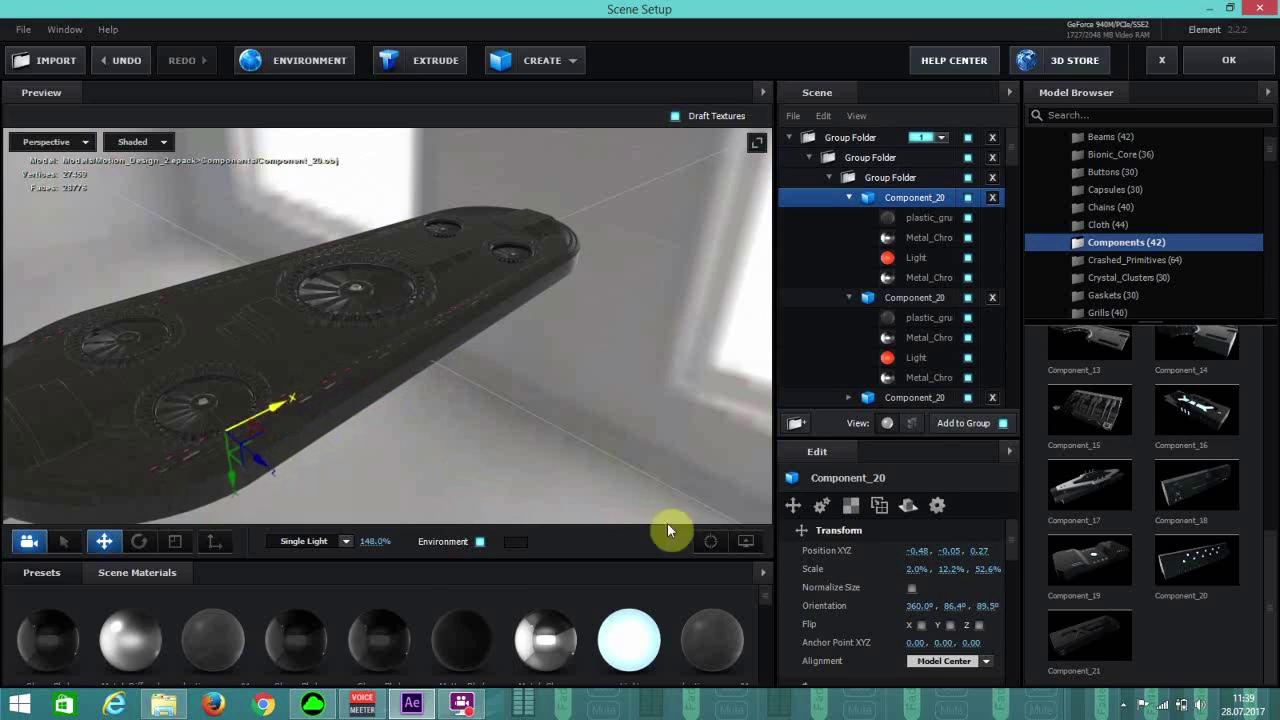
click(175, 541)
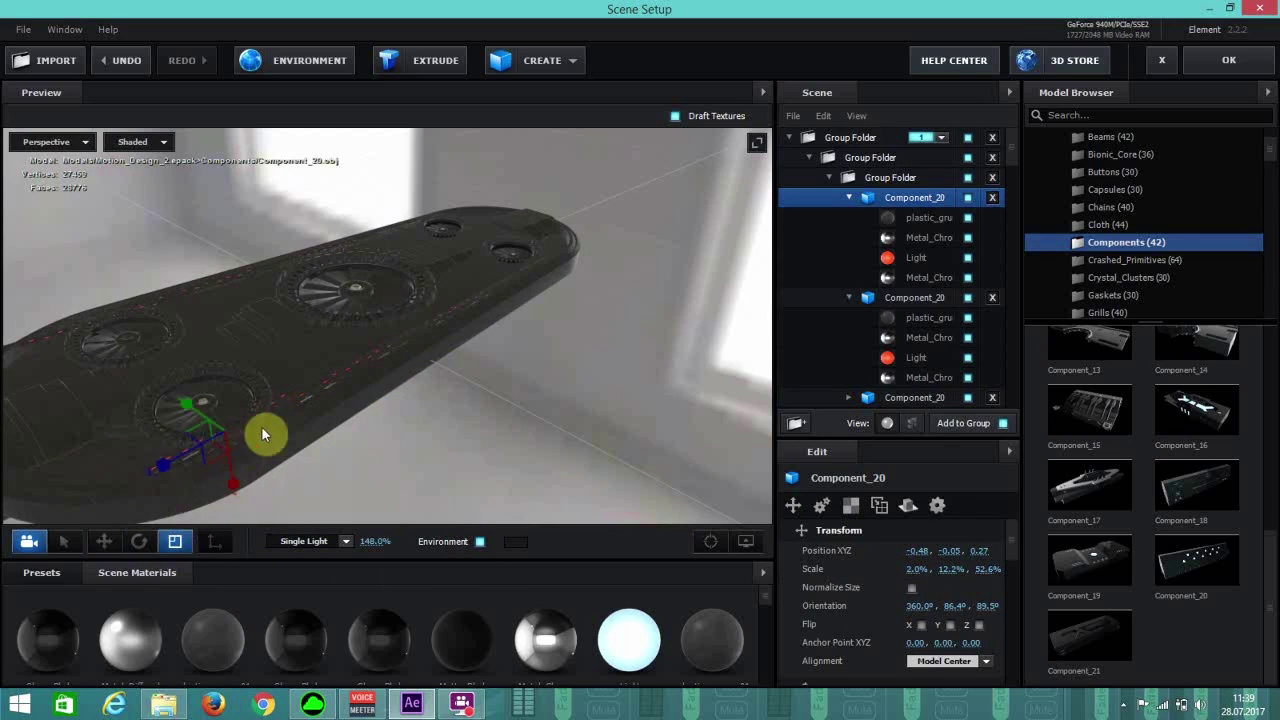
drag(201, 465, 178, 520)
Shift the shortened Component_20 along the edge to about X -0.55 and rotate it to about 180.0°, 85.7°, 269.5°.
click(104, 541)
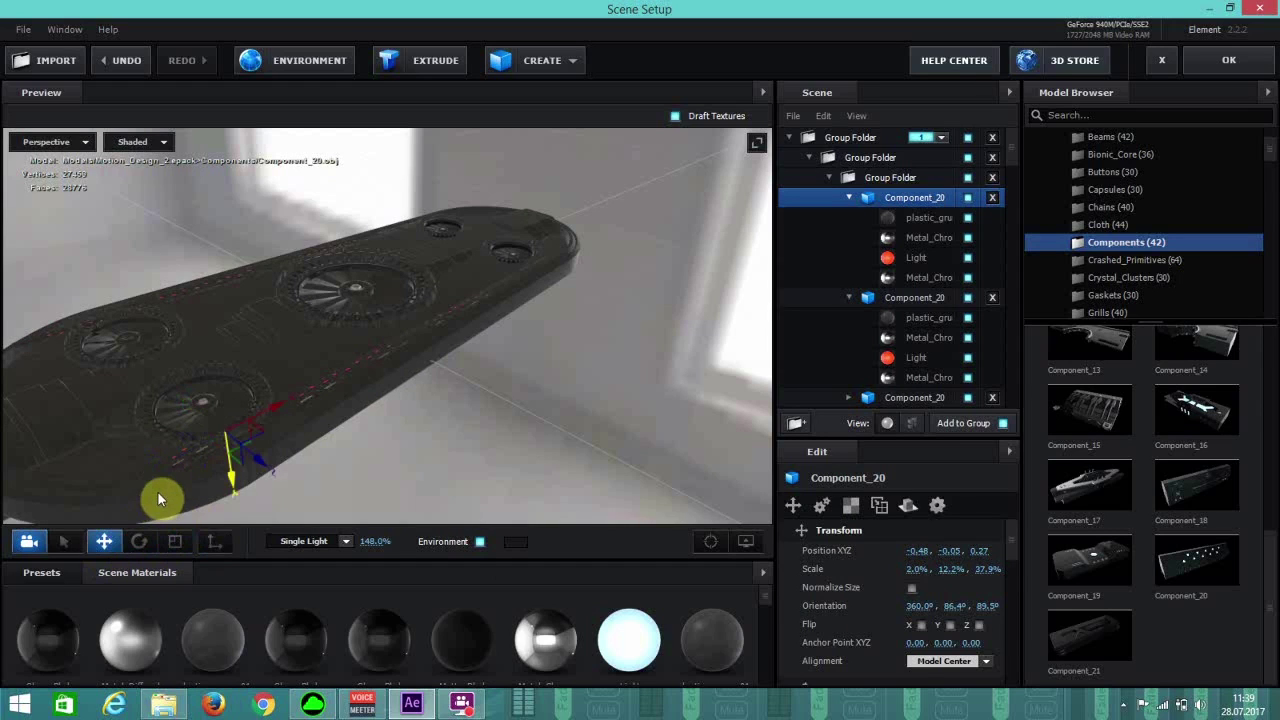
drag(270, 405, 238, 420)
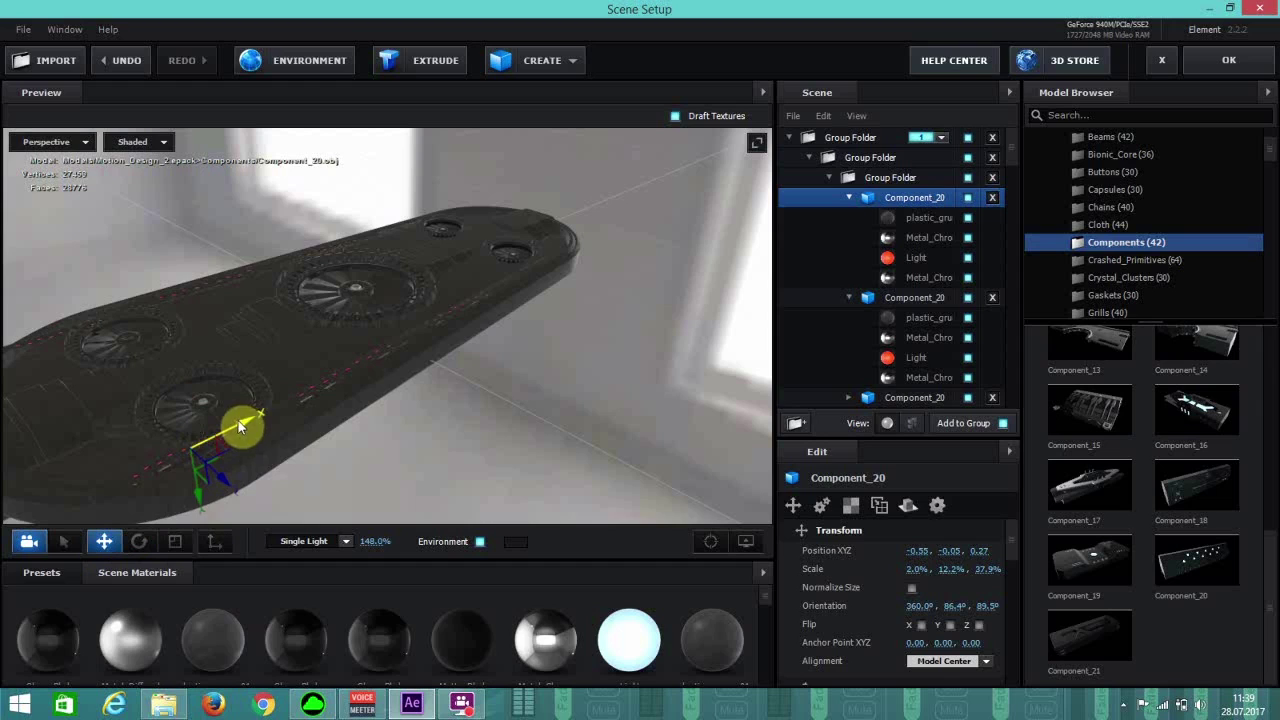
click(138, 538)
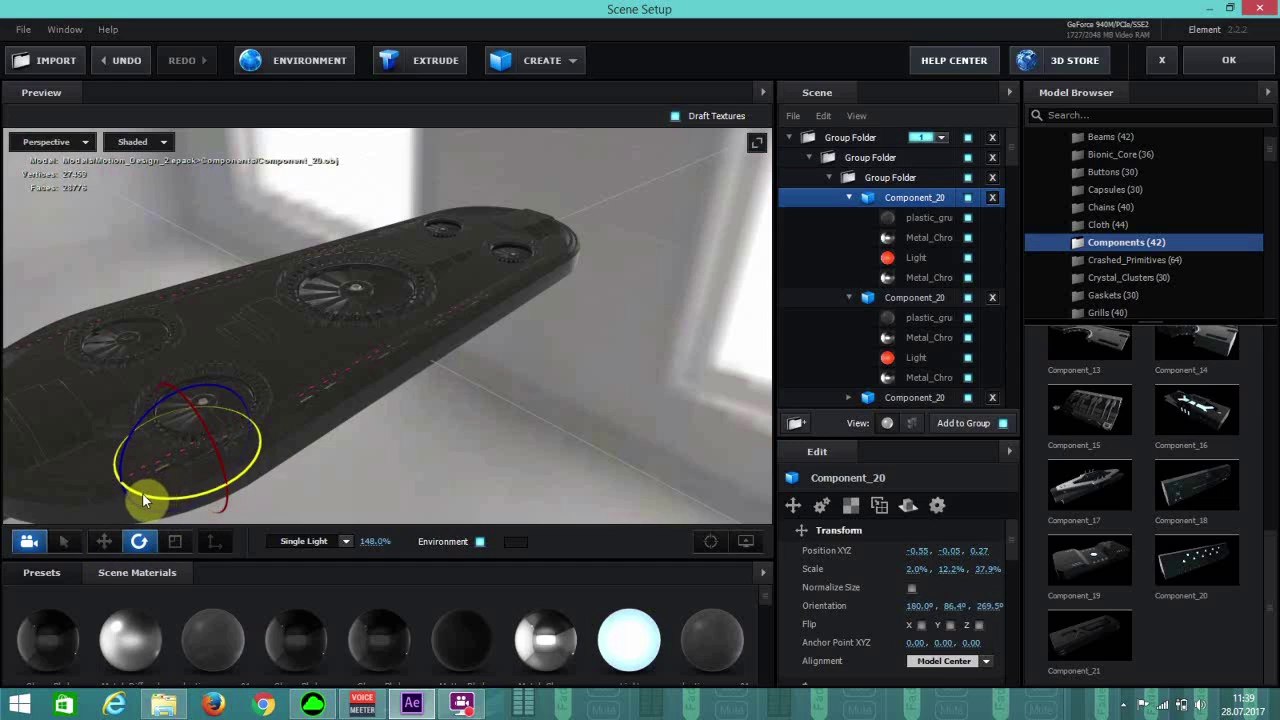
drag(142, 494, 63, 493)
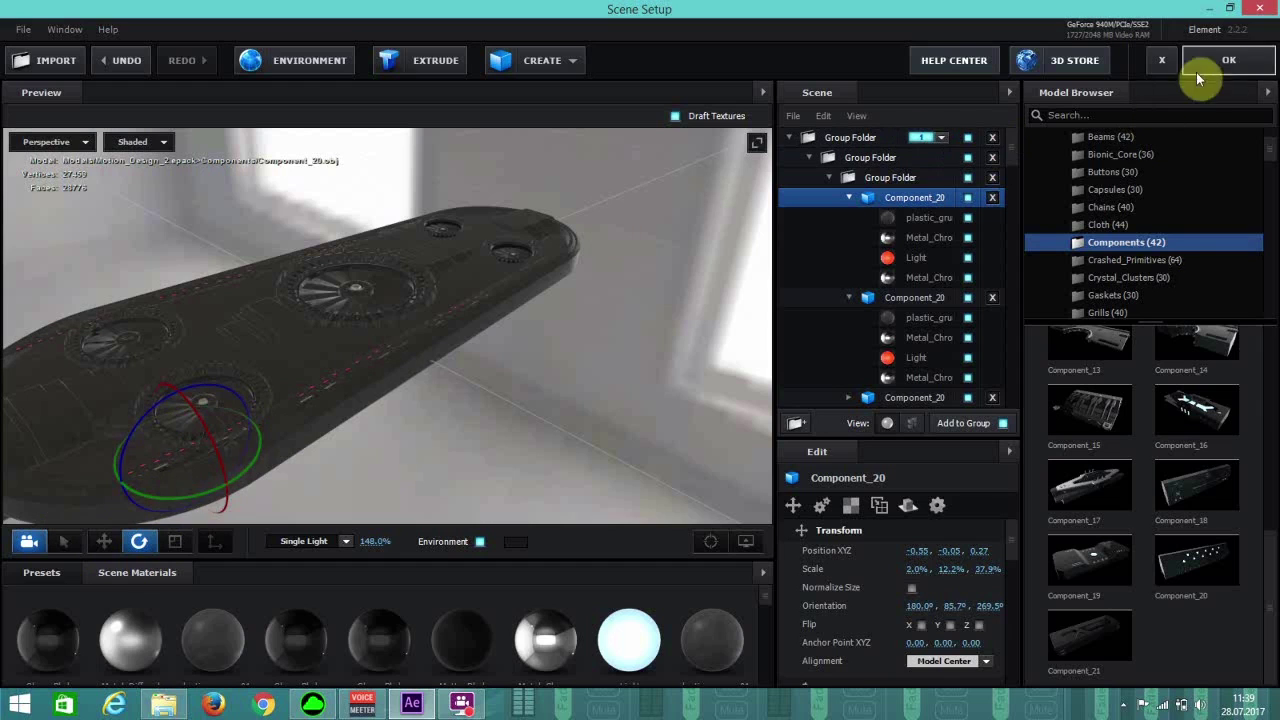
Apply the scene, inspect the hoverboard's red light strips in the composition, and reopen the scene setup.
click(1226, 61)
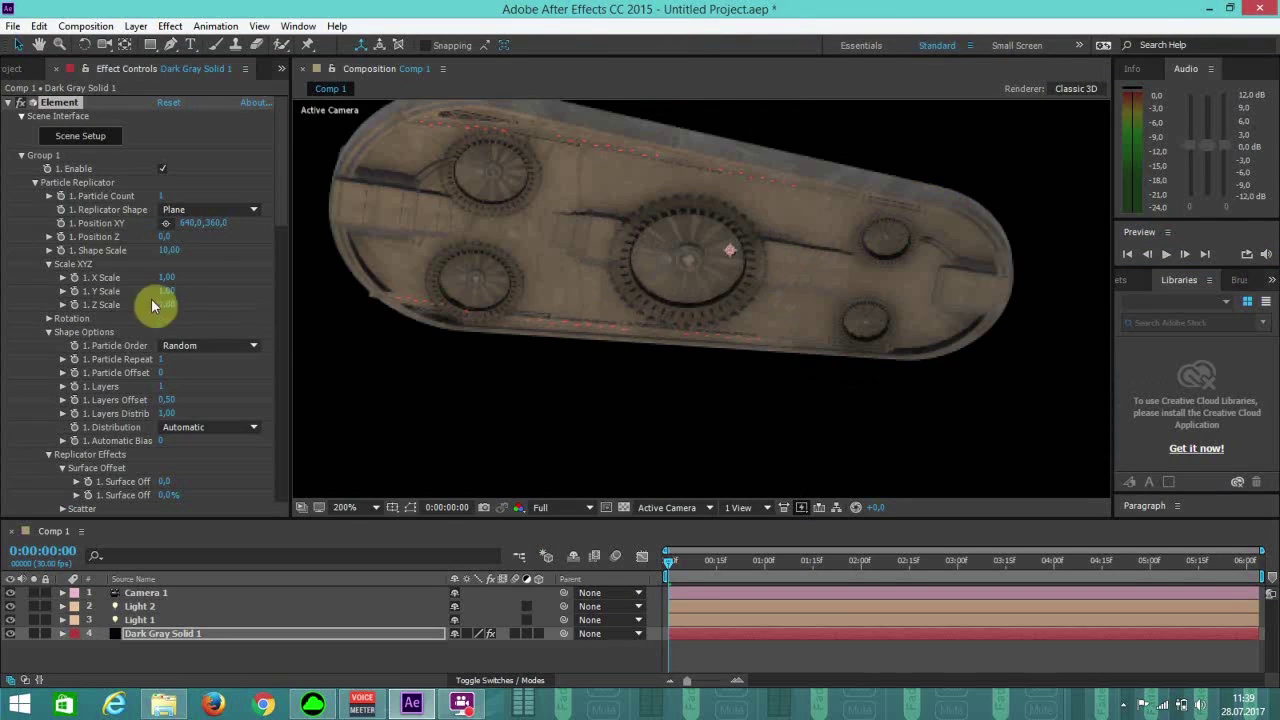
drag(284, 171, 297, 226)
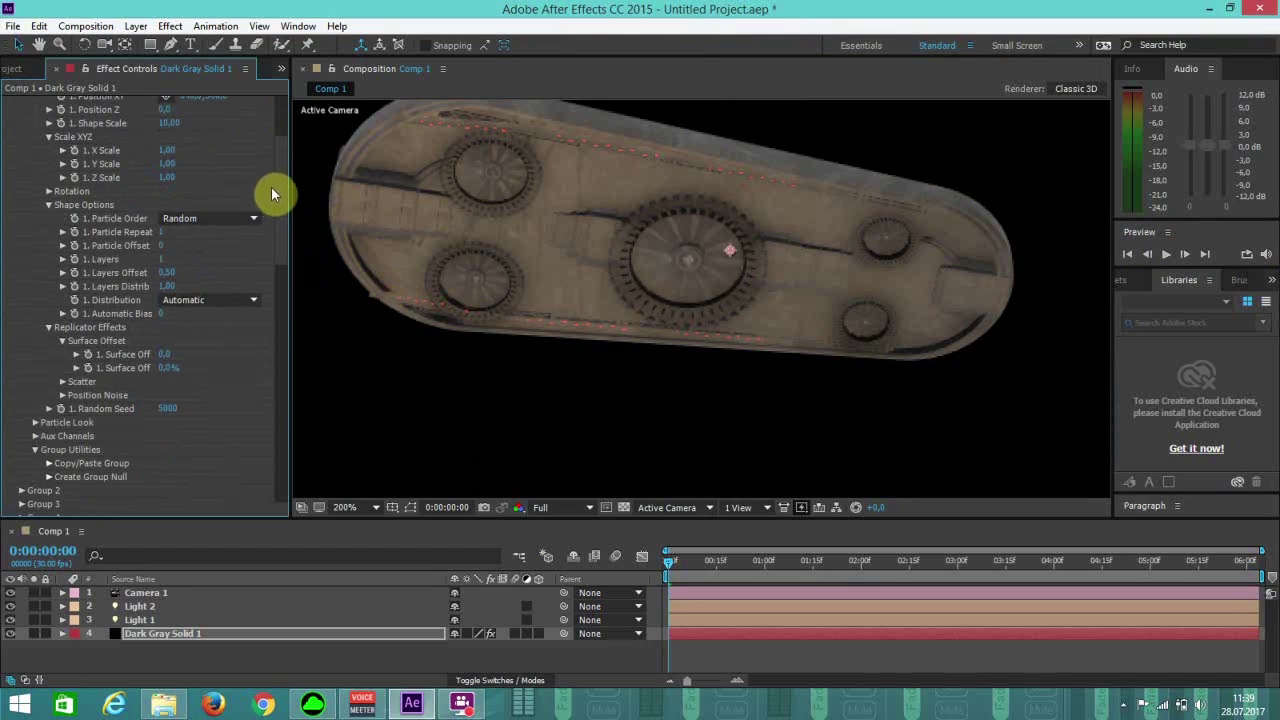
scroll(271, 186, up, 3)
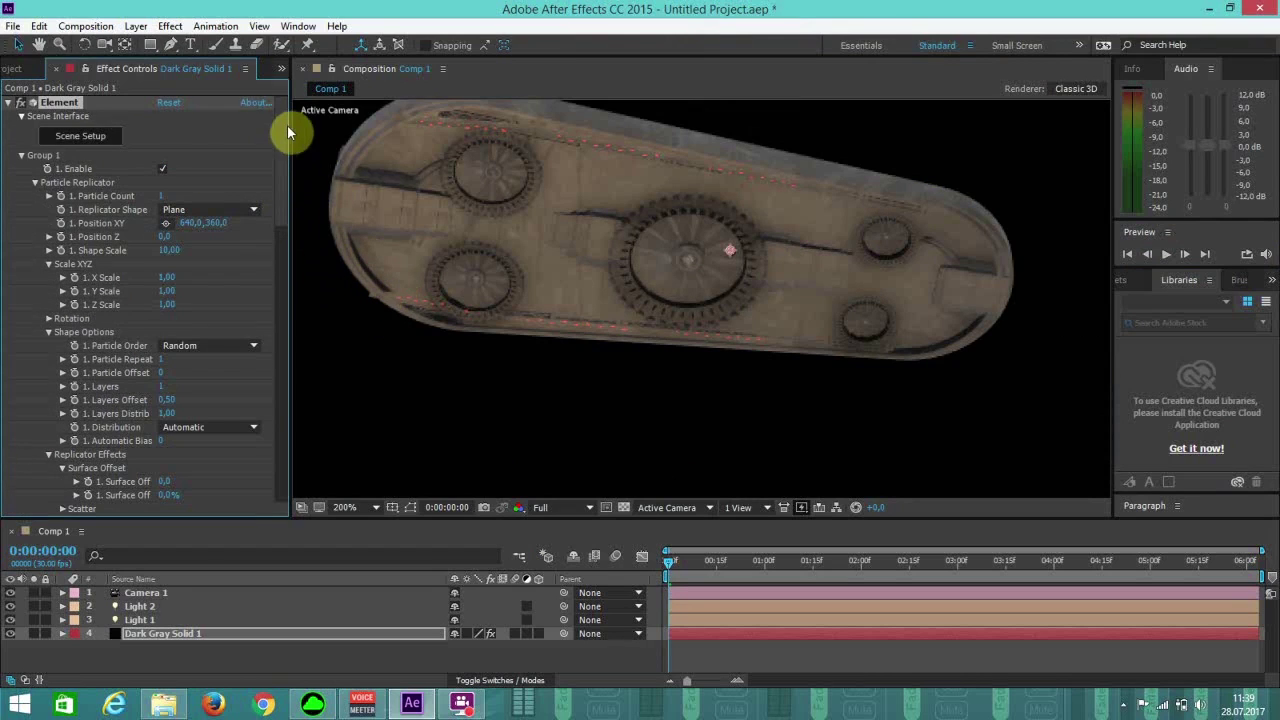
click(97, 138)
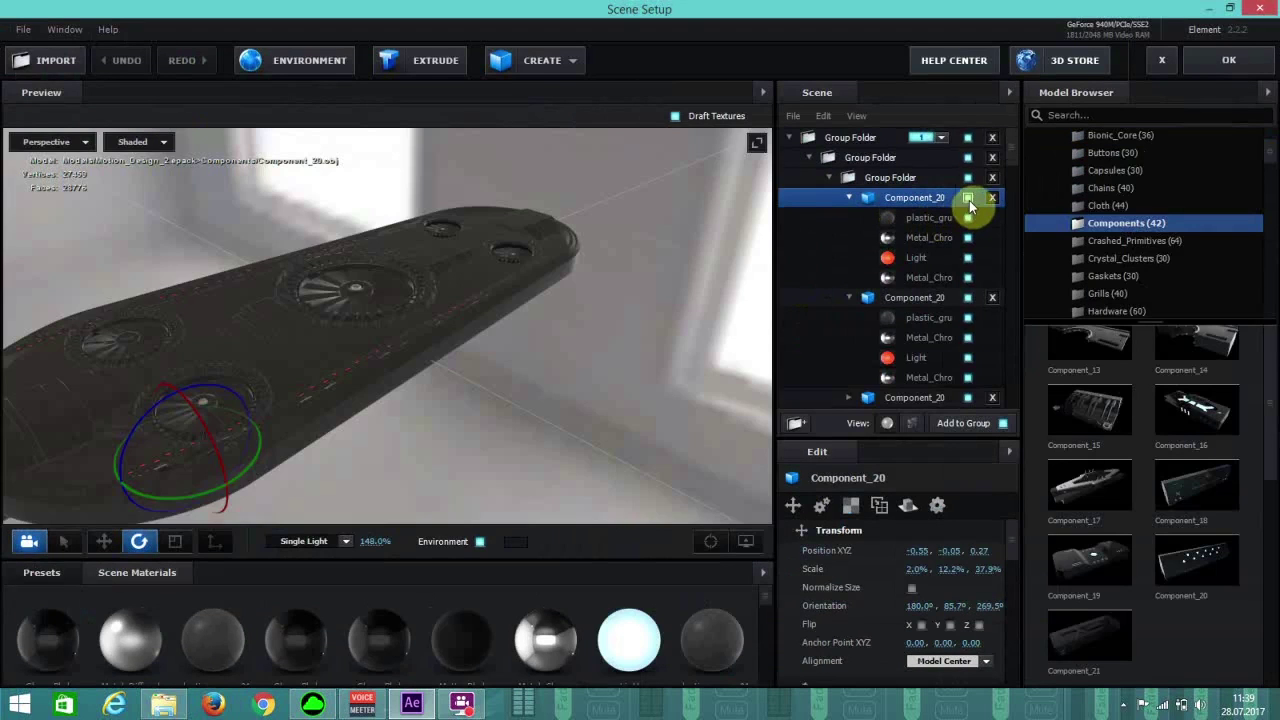
Move the shortened Component_20 back along the board's edge to about X -0.50.
drag(490, 400, 317, 470)
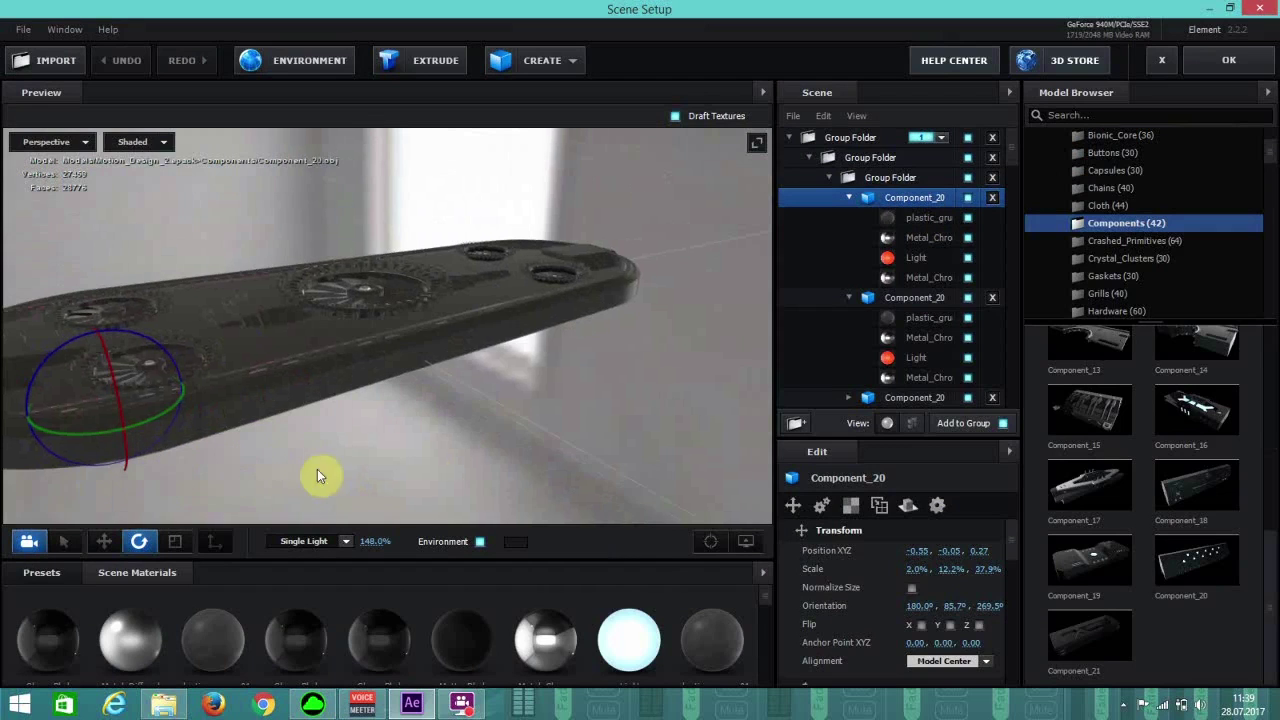
click(676, 540)
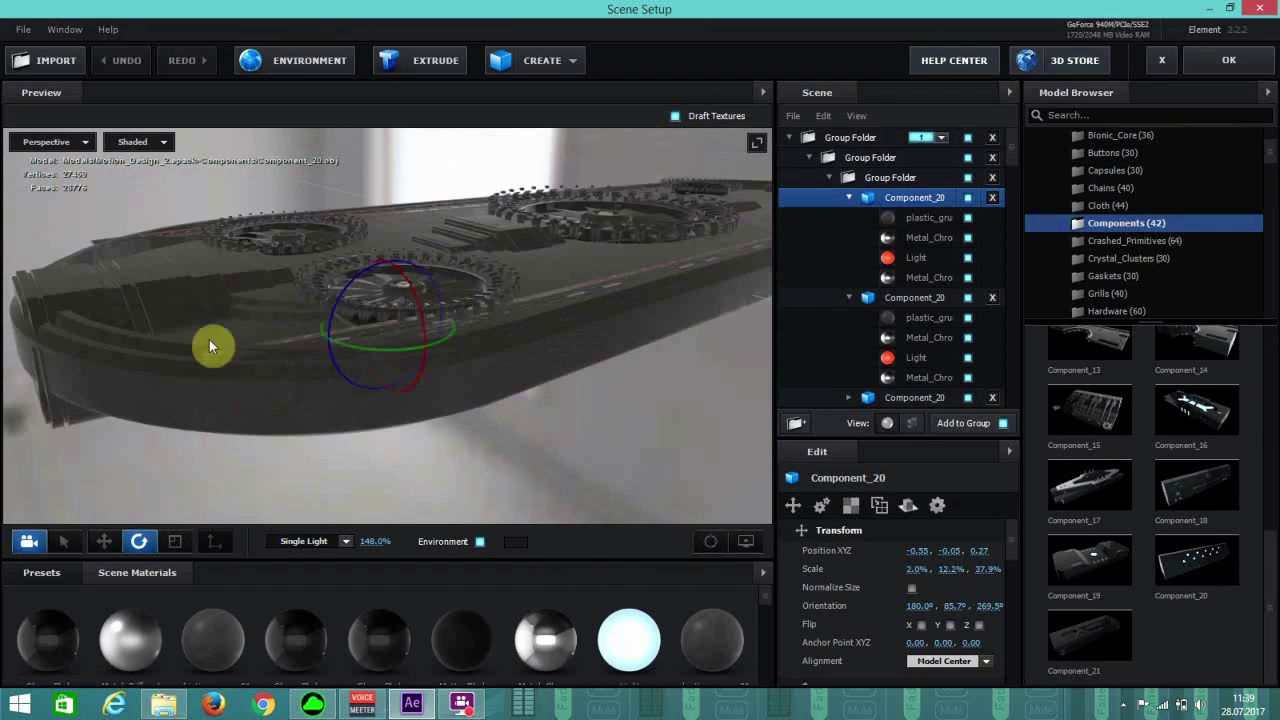
drag(221, 365, 823, 260)
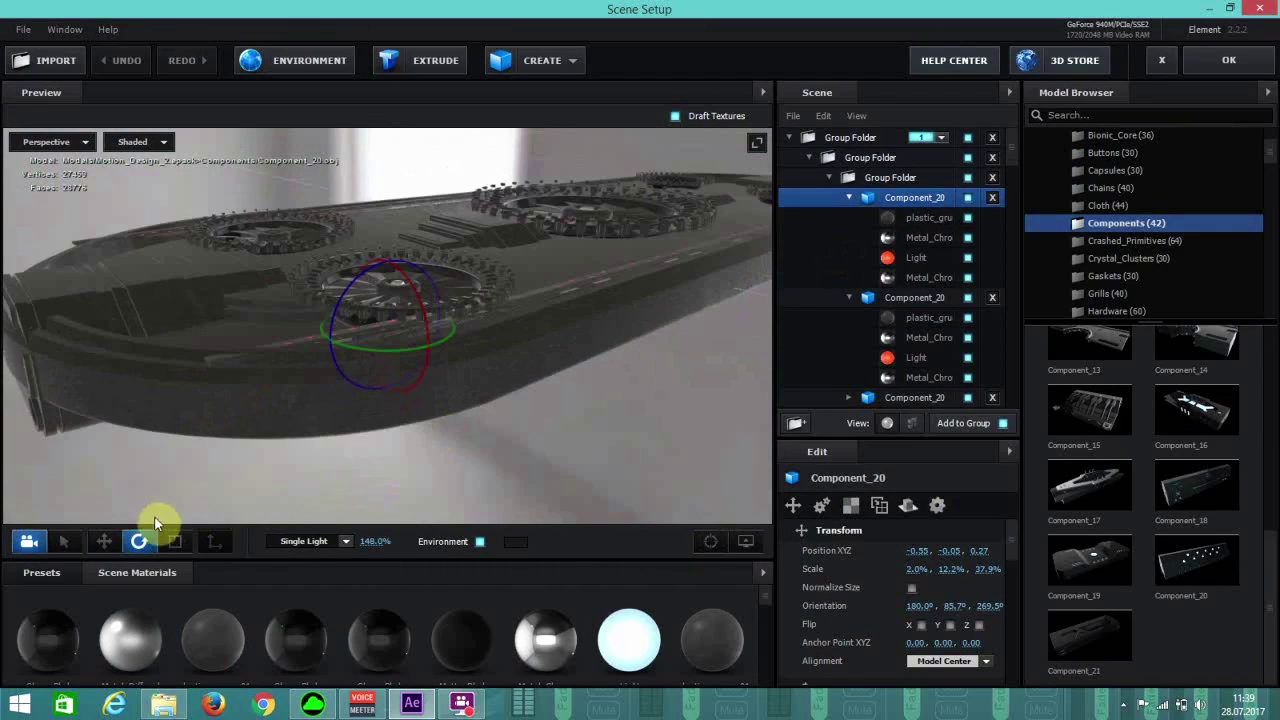
click(104, 542)
drag(415, 318, 460, 313)
Rotate the shortened Component_20 to a Y orientation of about 88.8° and reposition it at about -0.49, -0.05, 0.28.
drag(431, 353, 331, 355)
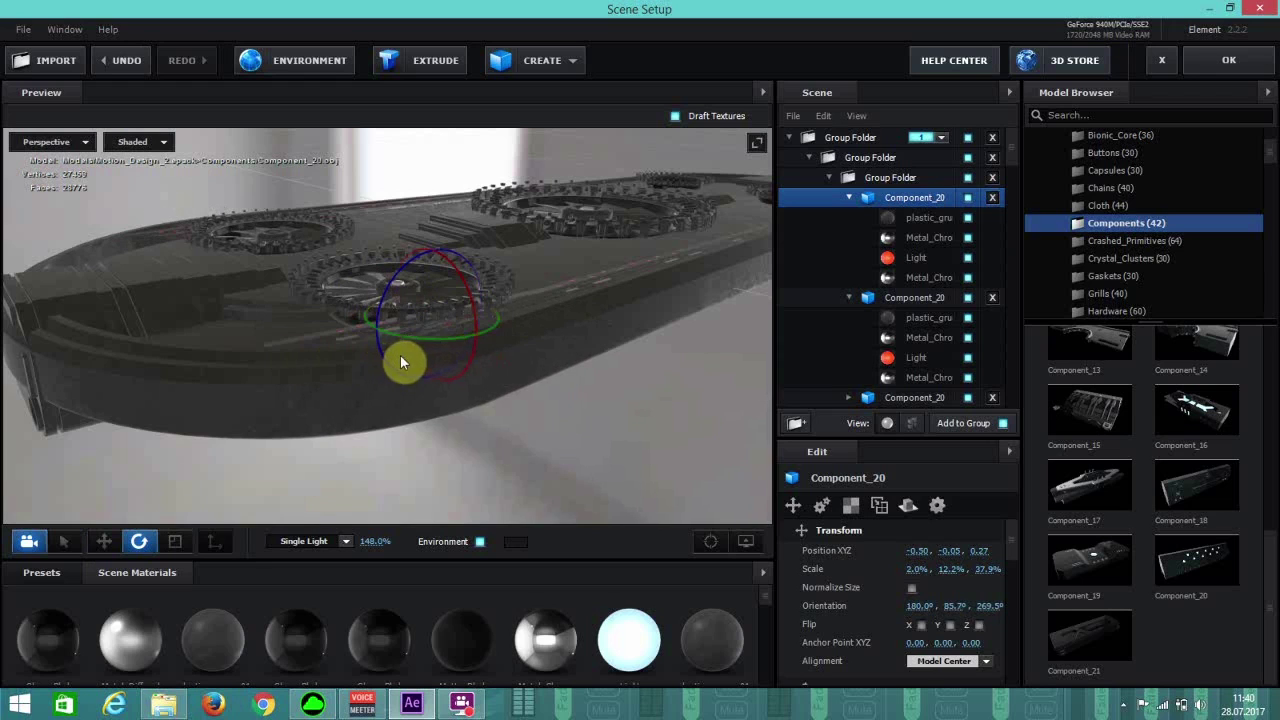
key(ctrl+z)
drag(427, 388, 426, 357)
click(104, 541)
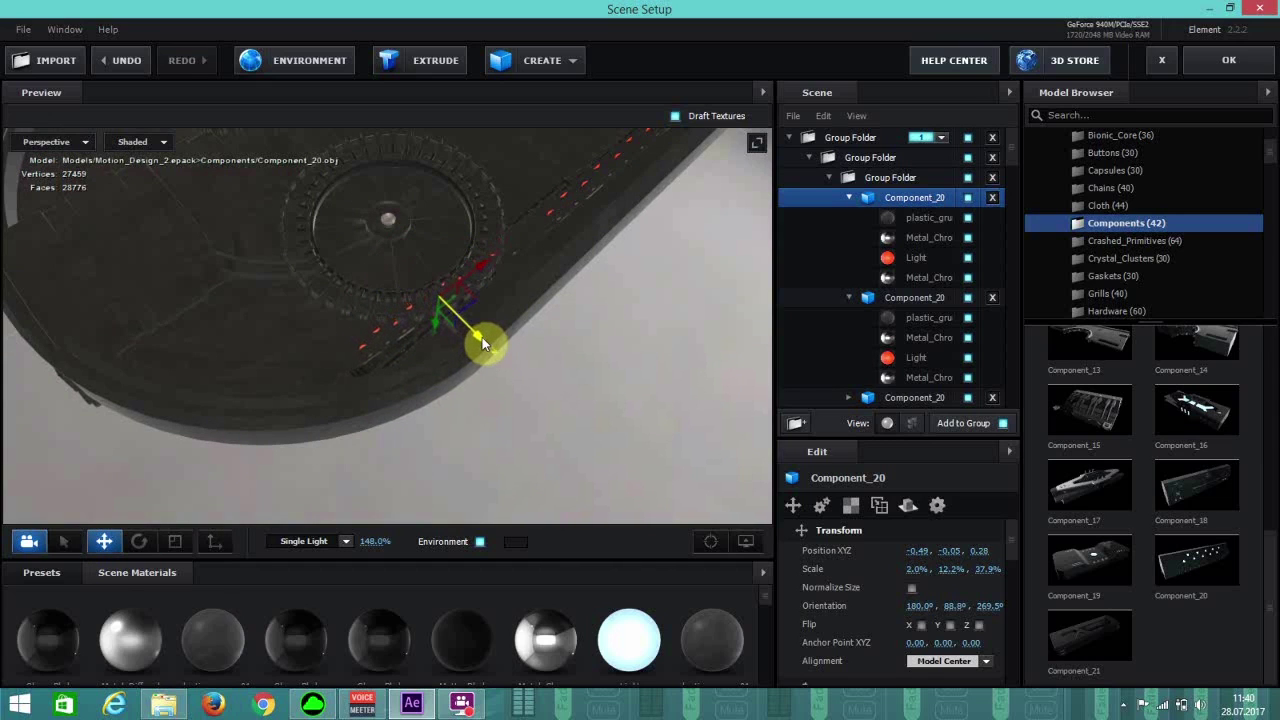
Shrink the shortened Component_20 proportionally to an X scale of 1.5% and move it to about -0.50, -0.05, 0.29.
drag(921, 569, 917, 571)
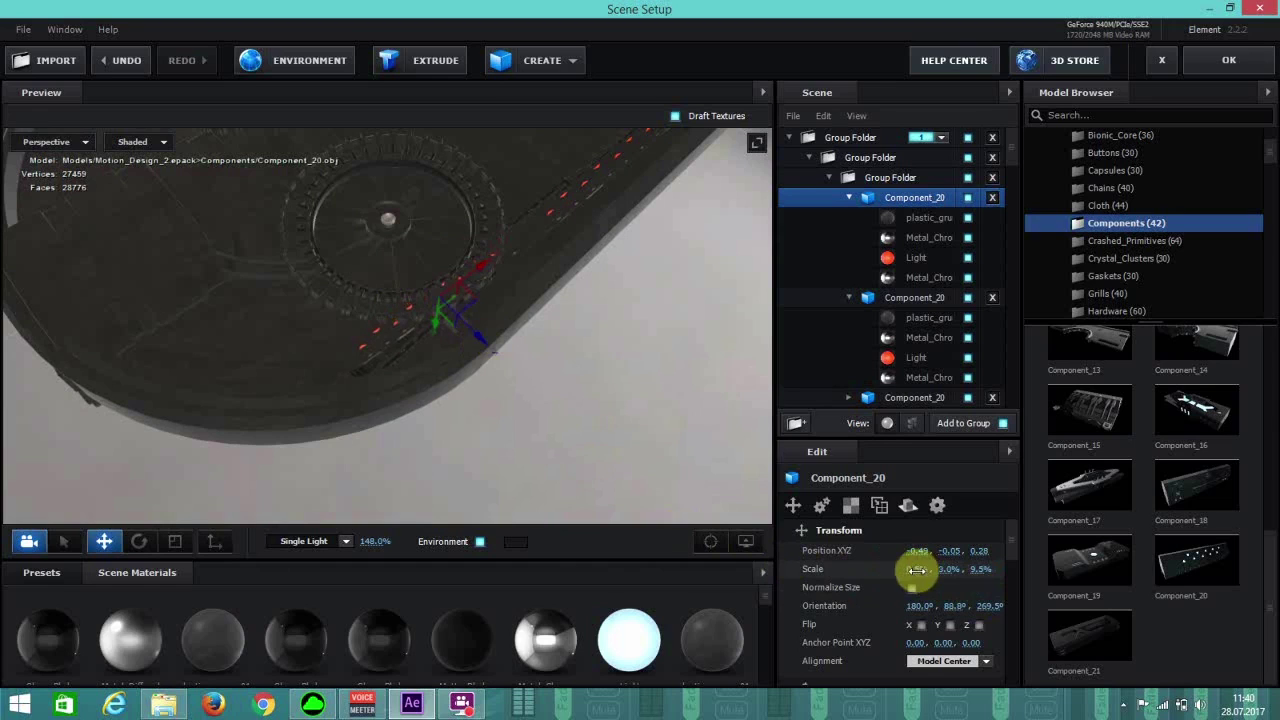
key(ctrl+z)
click(918, 570)
text(1.5)
key(Return)
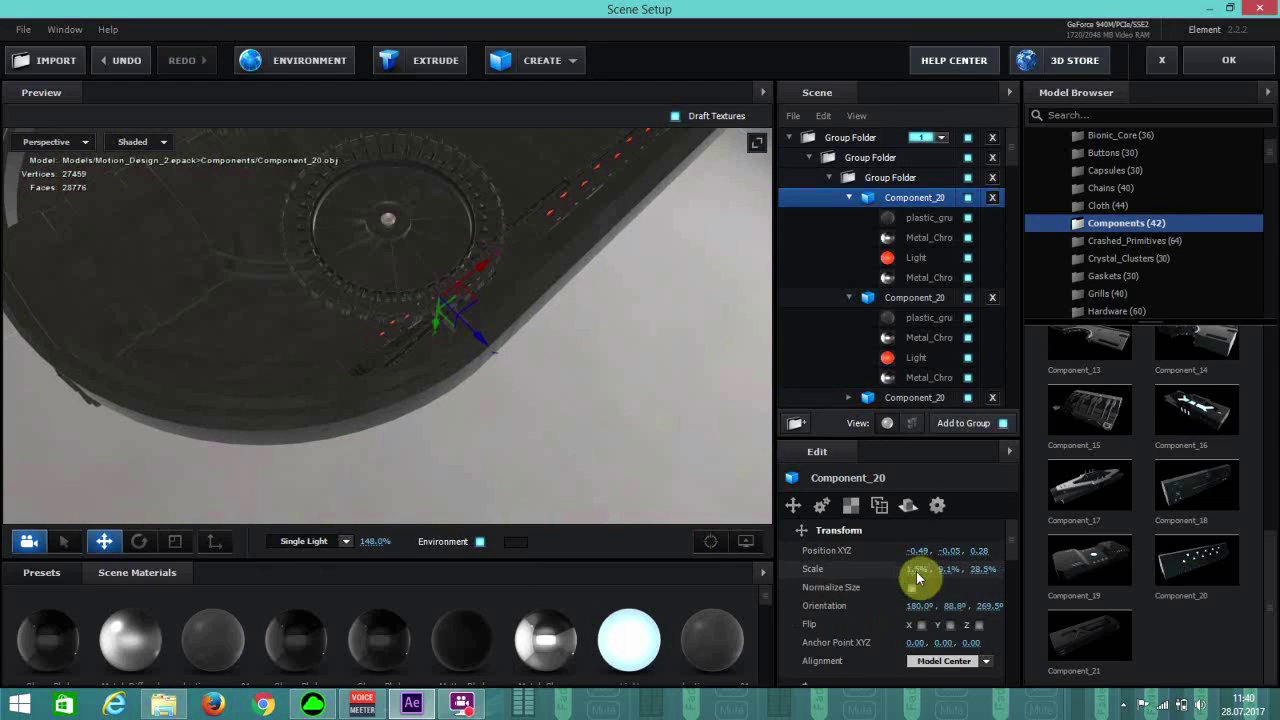
drag(479, 273, 473, 350)
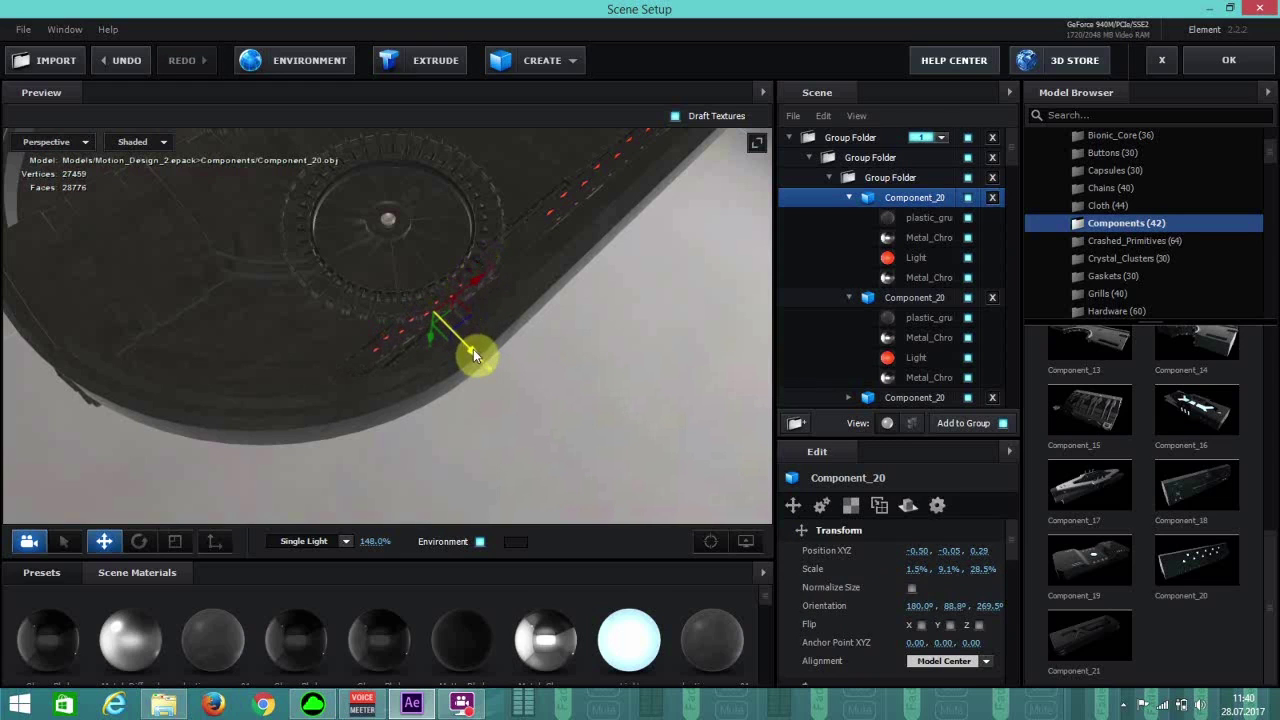
Move the shortened Component_20 along the board's edge to the opposite end, at about 0.40, -0.05, 0.23.
scroll(575, 312, down, 6)
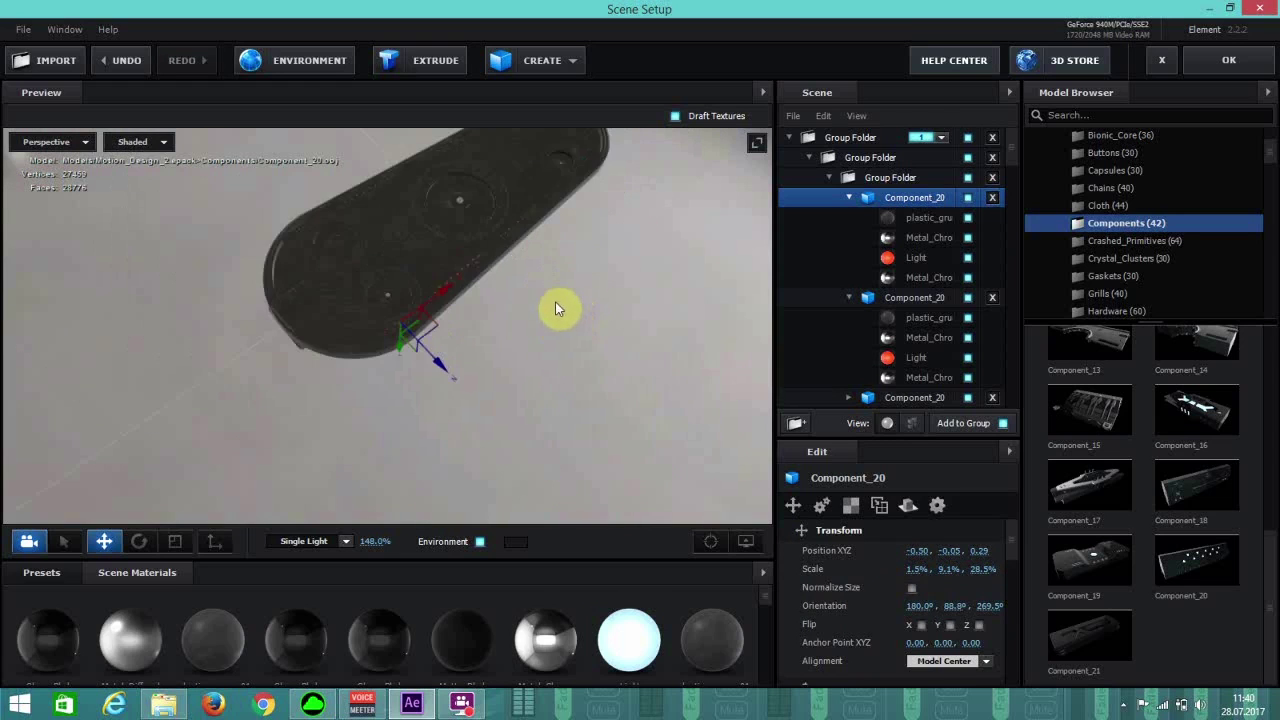
scroll(552, 294, down, 2)
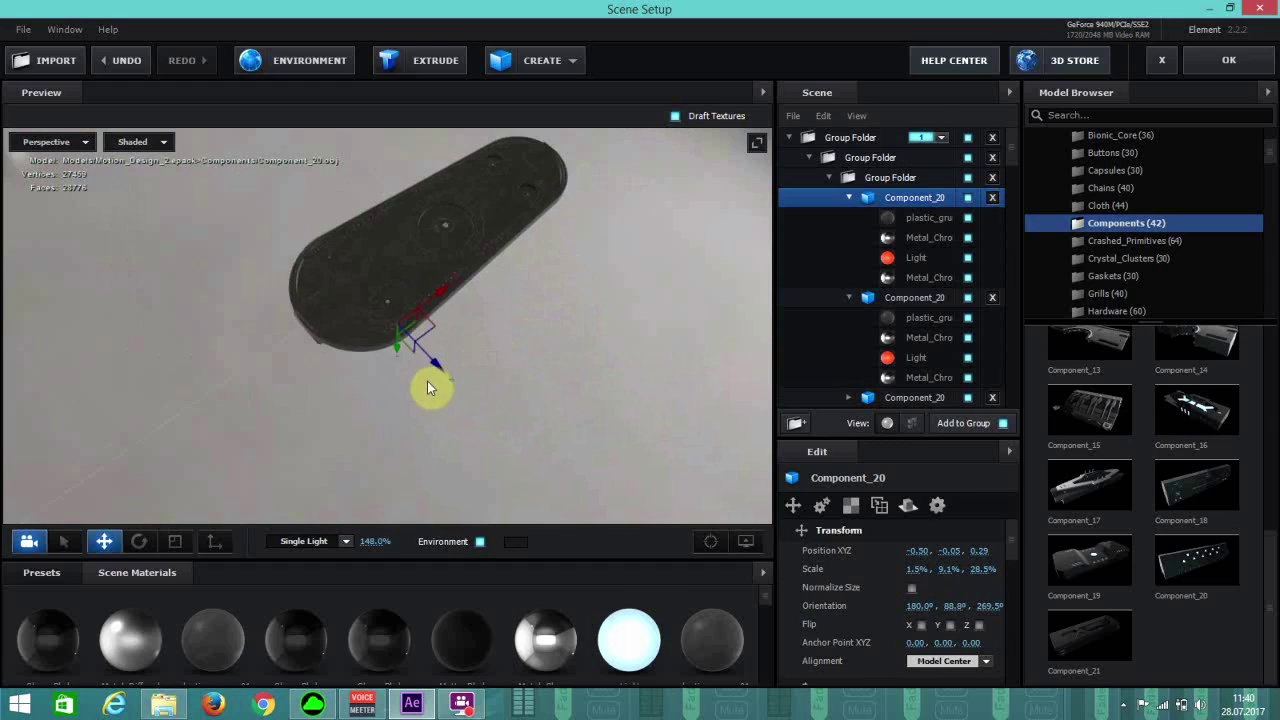
drag(427, 383, 333, 371)
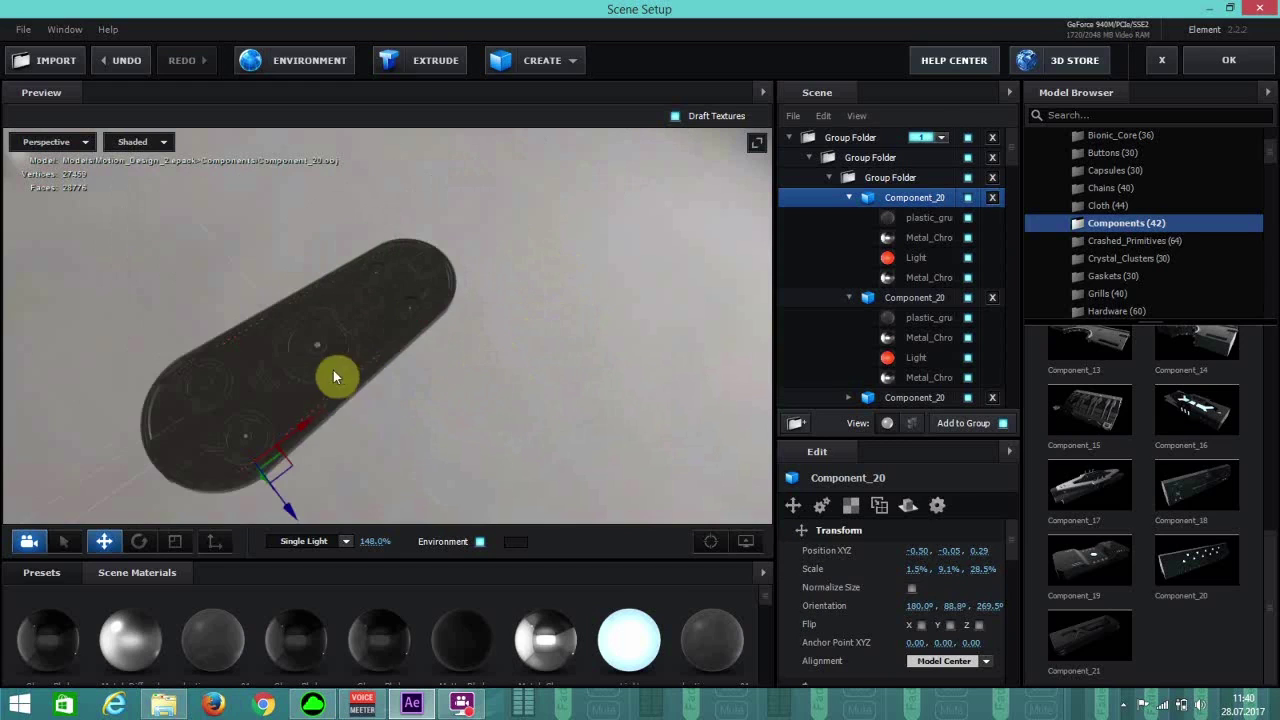
drag(306, 428, 339, 461)
click(709, 543)
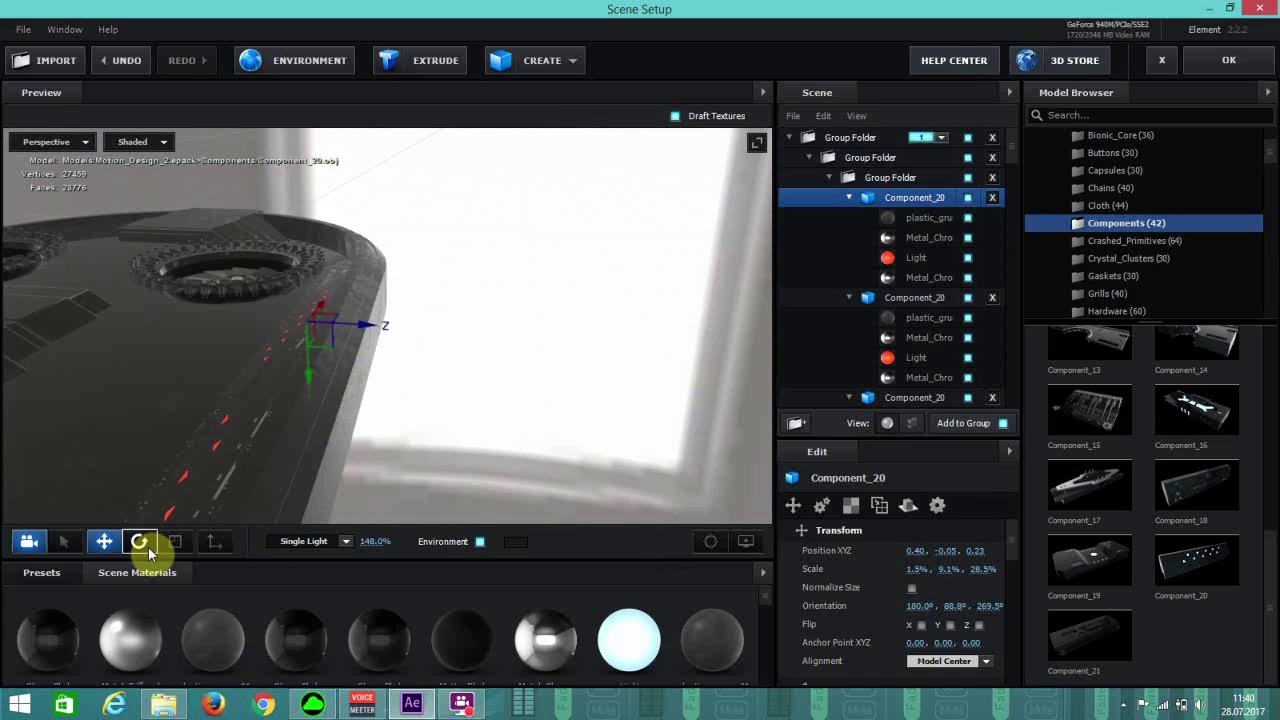
Rotate the shortened Component_20 to an orientation of about 360.0°, 86.8°, 89.5° and move it to about X 0.58.
click(139, 541)
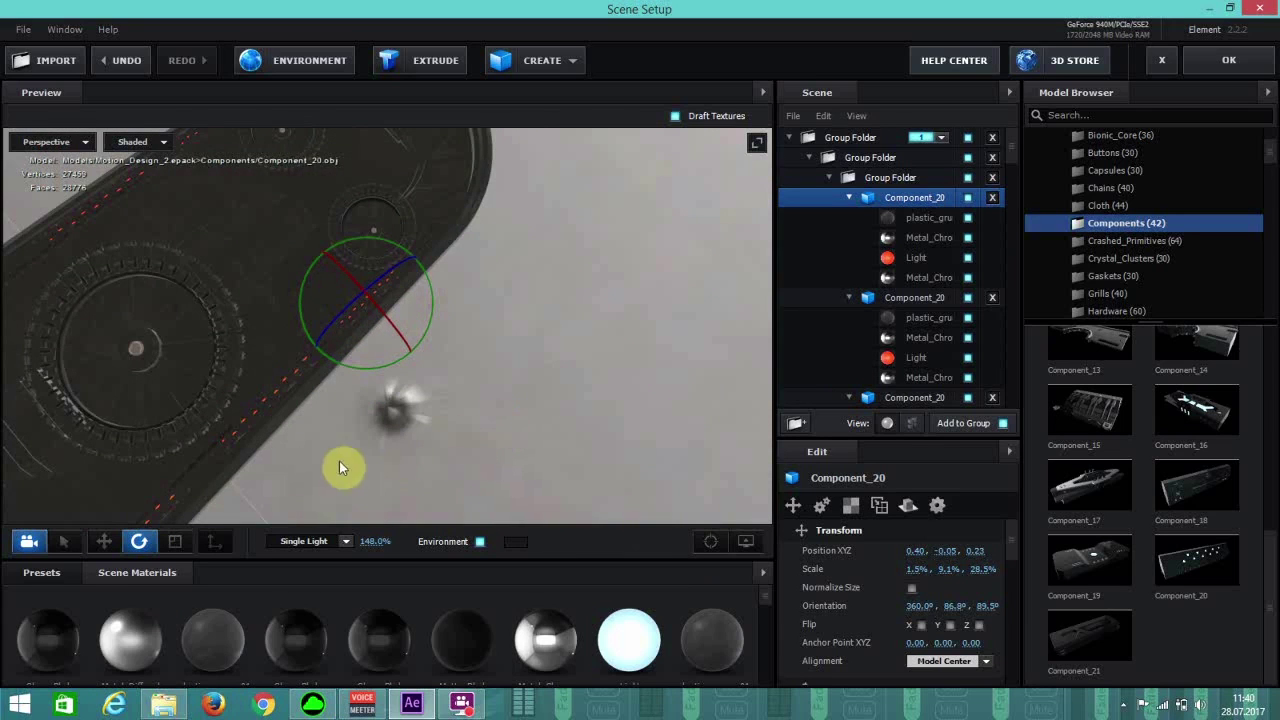
click(106, 540)
mouse_move(418, 251)
mouse_down()
mouse_move(457, 206)
mouse_move(434, 237)
mouse_up()
Refine the shortened Component_20 to a Y orientation of 83.6° and an X scale of 1.0%, positioned at about 0.58, -0.05, 0.21.
click(140, 541)
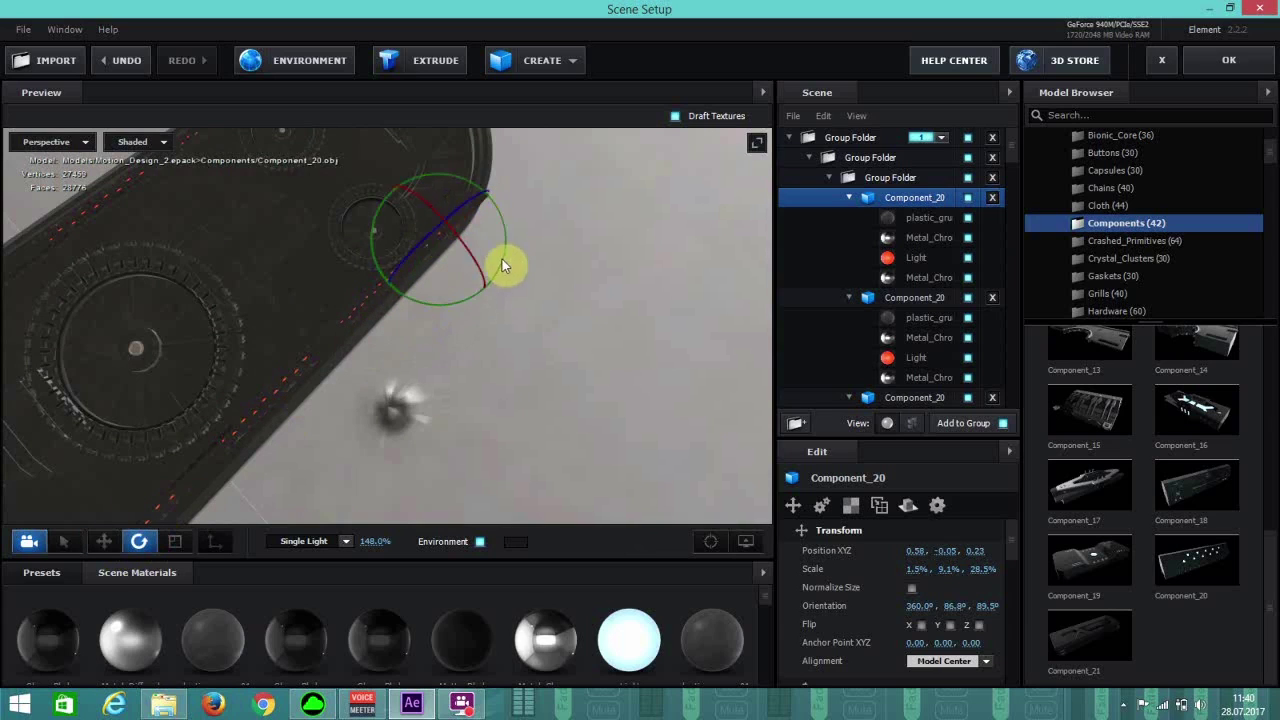
click(105, 541)
drag(503, 256, 477, 283)
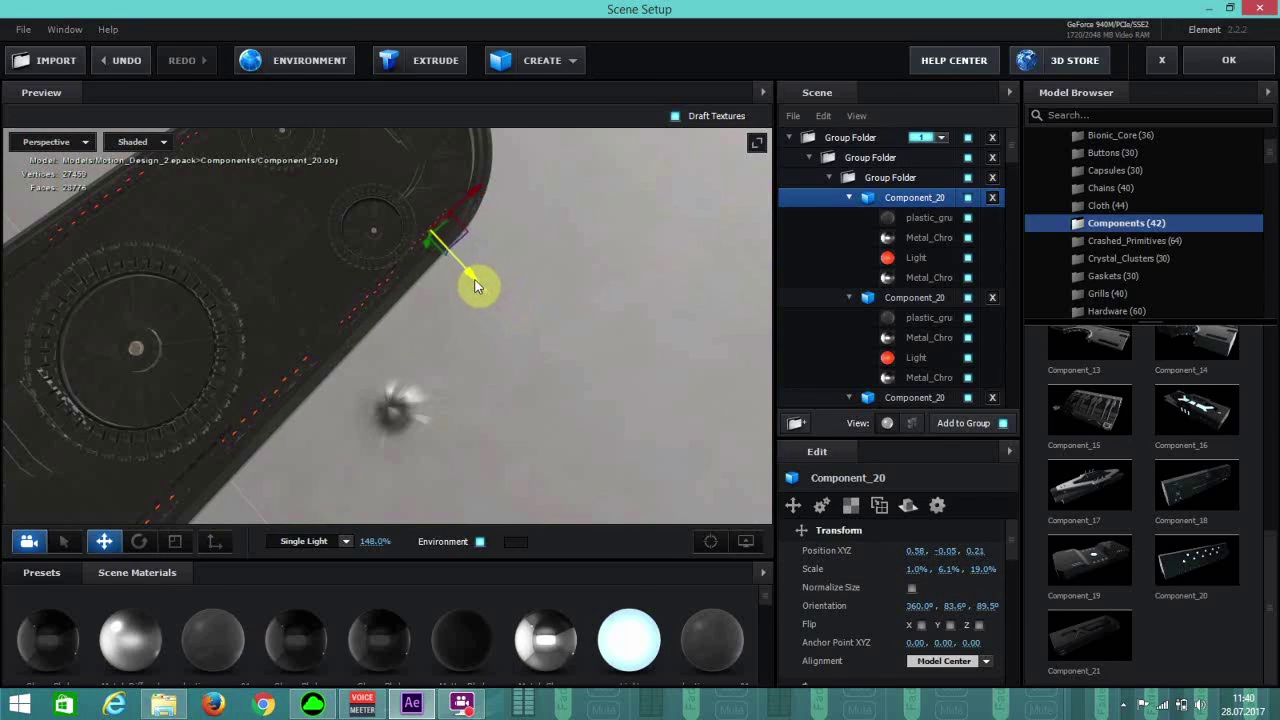
drag(477, 283, 480, 190)
Apply the scene and enable Glow in the Element effect's render settings.
click(1207, 63)
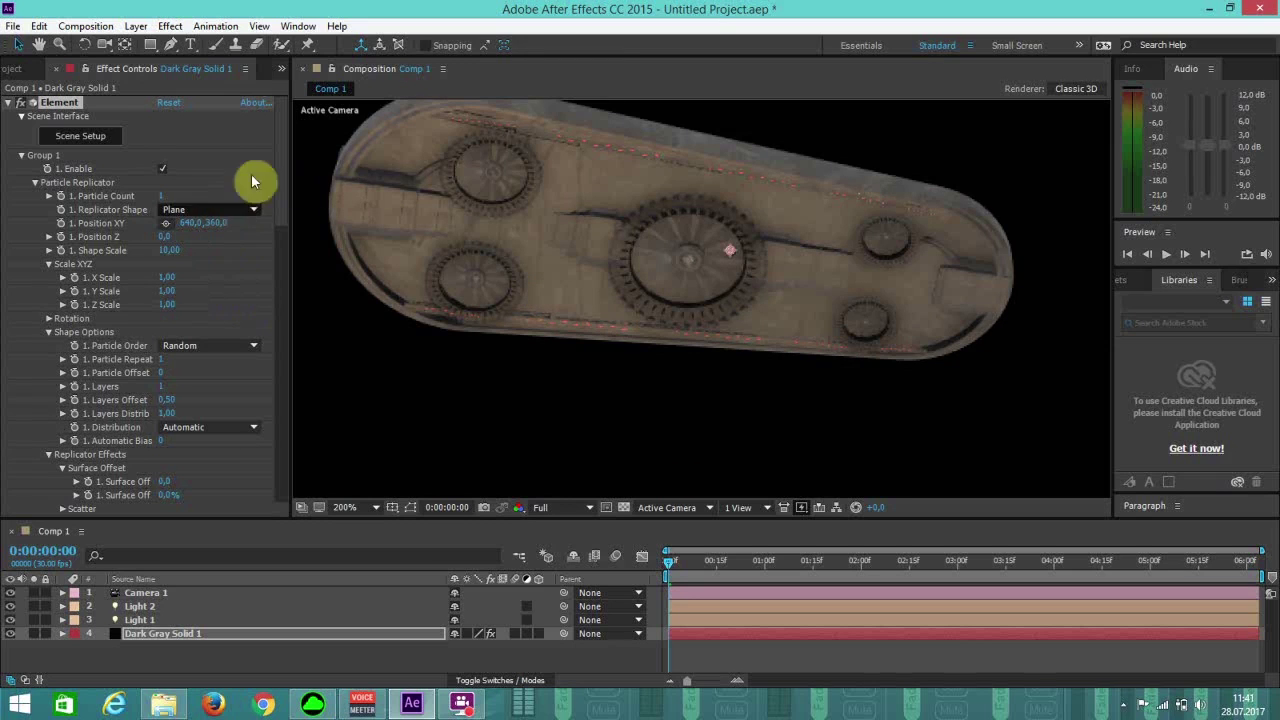
scroll(273, 443, down, 15)
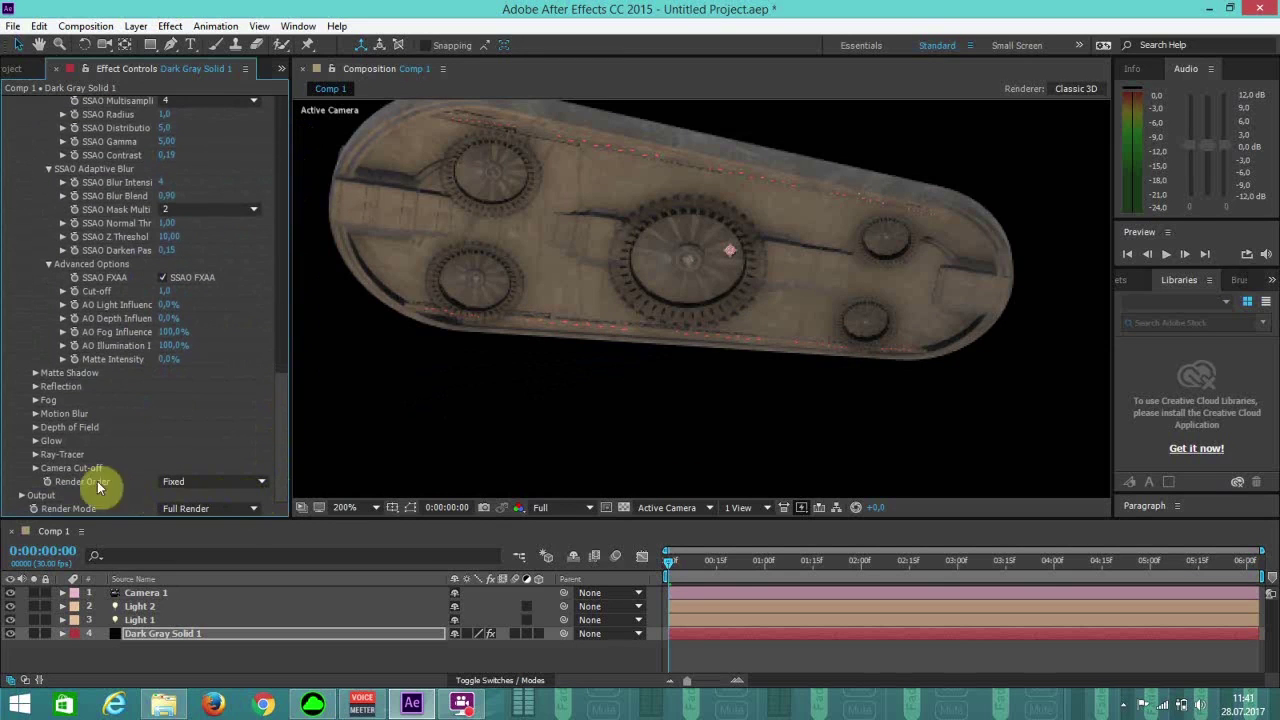
click(36, 441)
scroll(141, 326, down, 5)
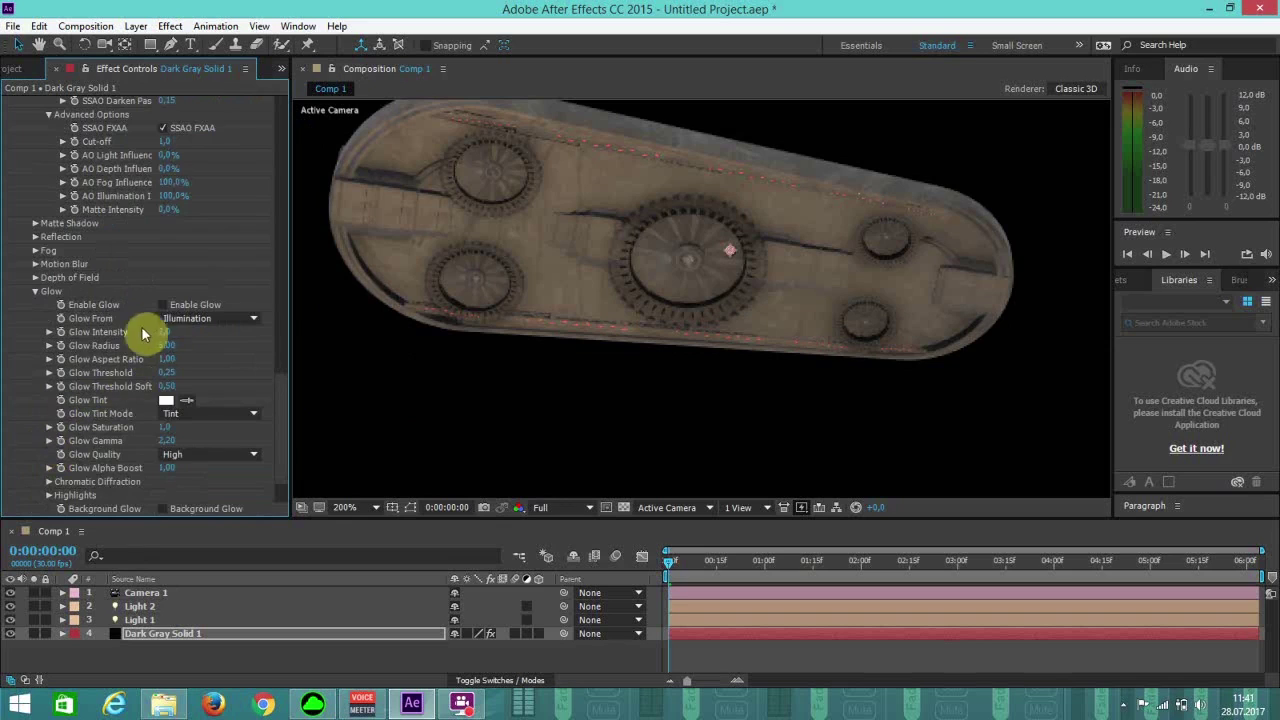
click(161, 304)
Set the glow intensity to 0.8, the glow radius to 2.20 and the glow aspect ratio to 0.96.
click(166, 333)
text(1.5)
click(166, 345)
text(3)
key(Return)
click(167, 359)
drag(167, 359, 176, 355)
drag(162, 338, 167, 341)
text(2,5)
text(8)
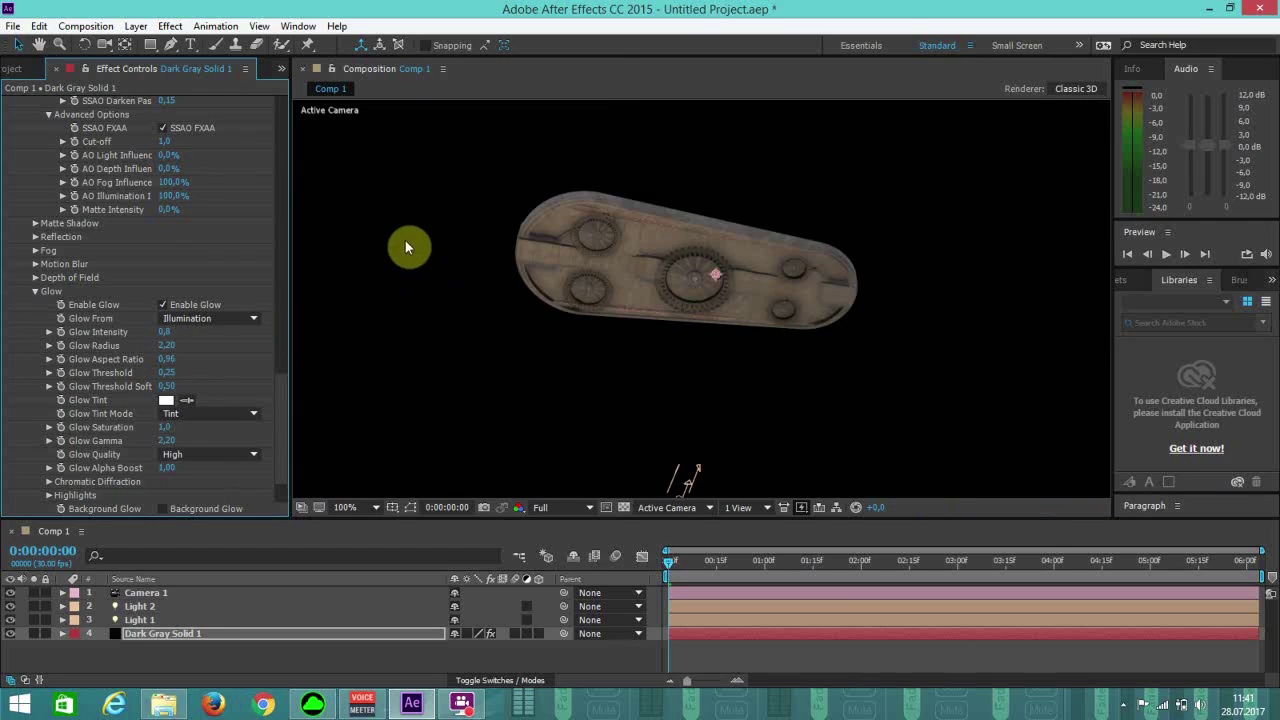
Orbit the composition camera around the hoverboard to an angled view showing its underside and long side edge.
key(period)
click(104, 44)
drag(591, 234, 536, 304)
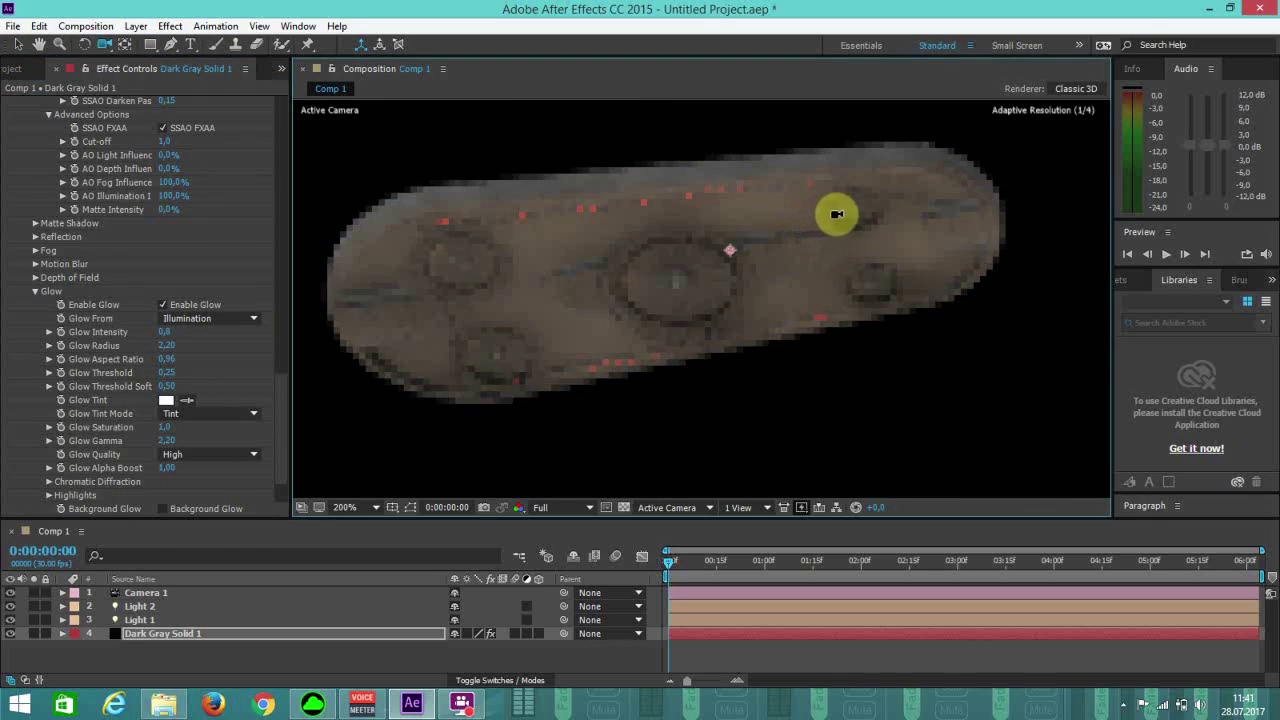
drag(783, 206, 767, 205)
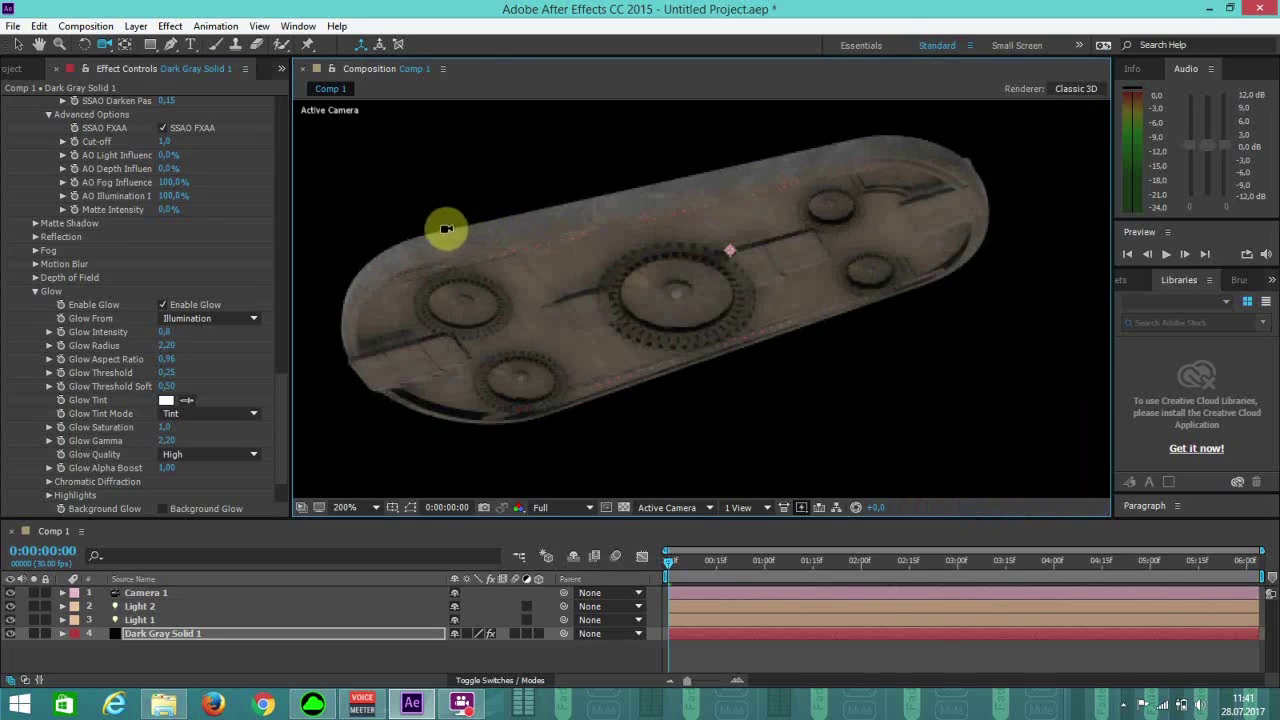
click(17, 46)
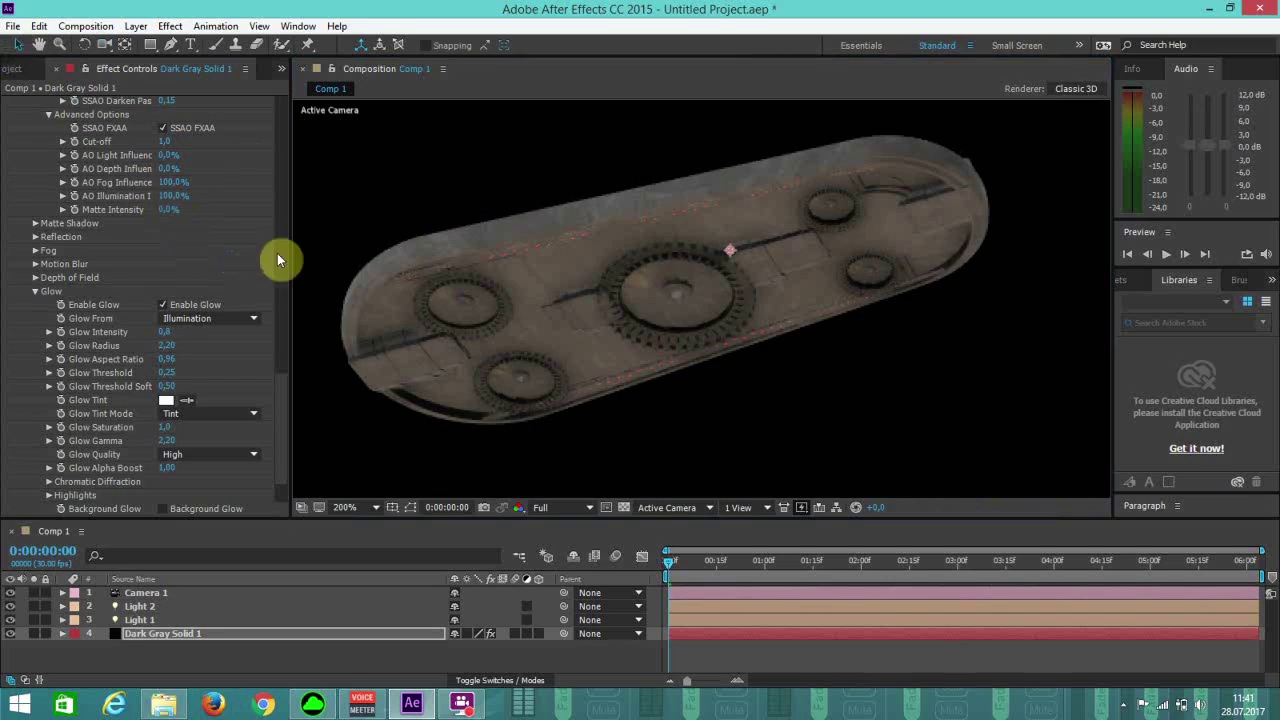
Shift Light 2's point of interest toward the small turbines and Light 1's just beyond the board's opposite end.
click(140, 606)
drag(689, 290, 770, 291)
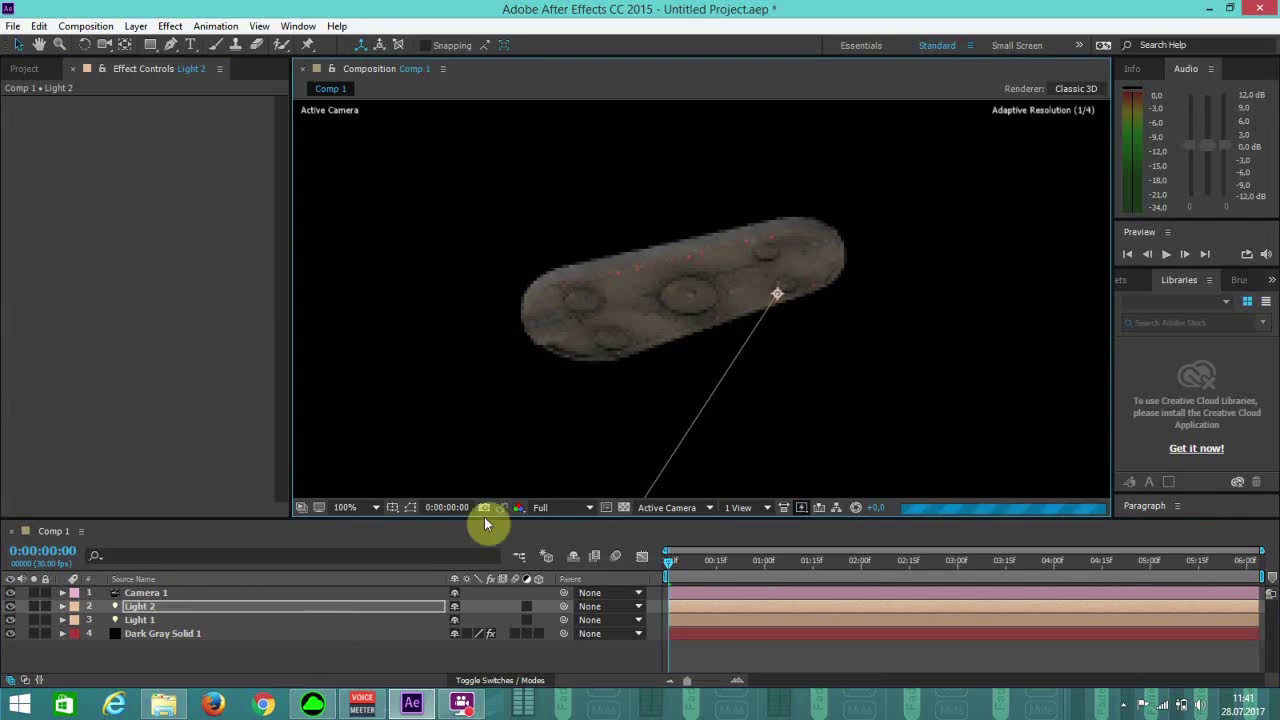
click(168, 620)
key(.)
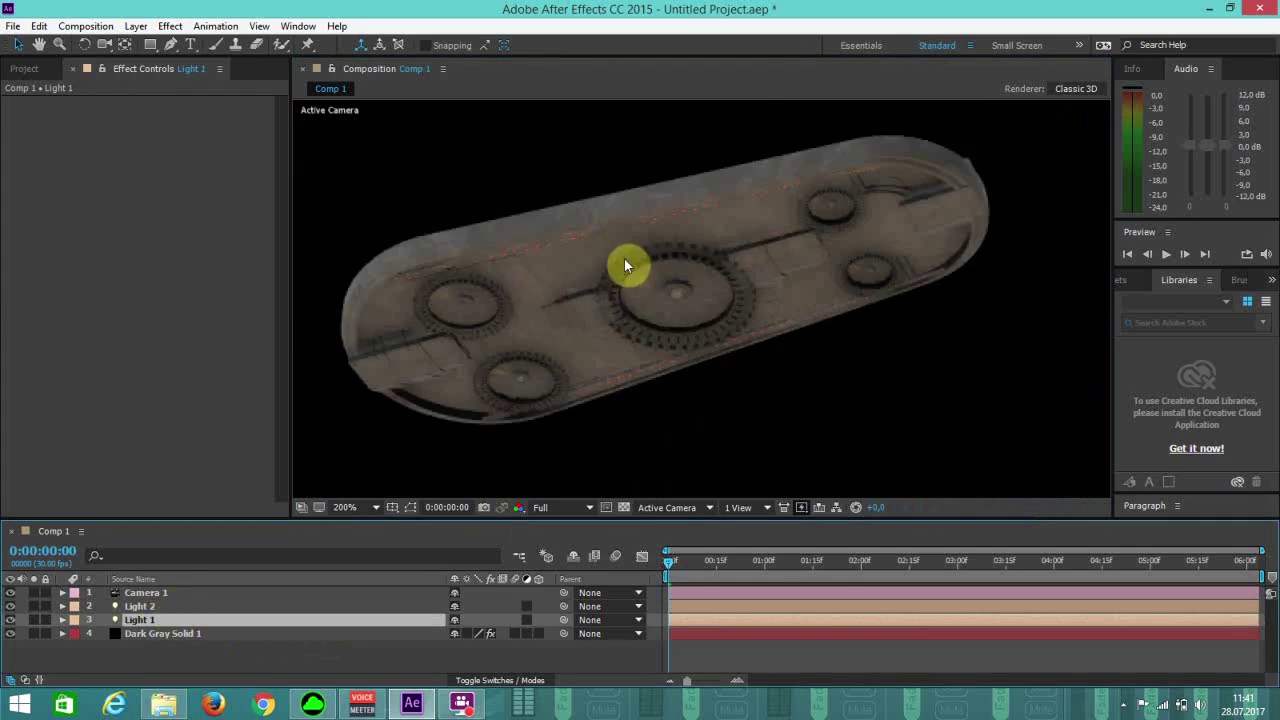
drag(640, 135, 597, 340)
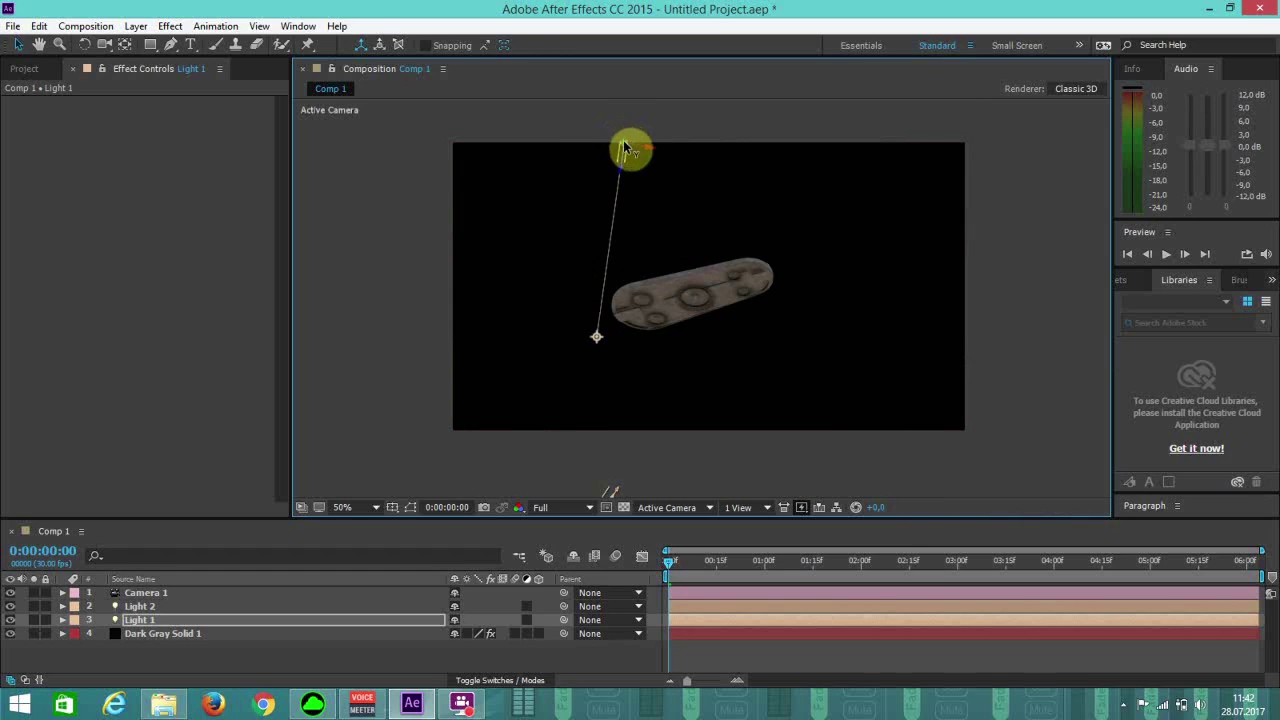
drag(623, 145, 627, 146)
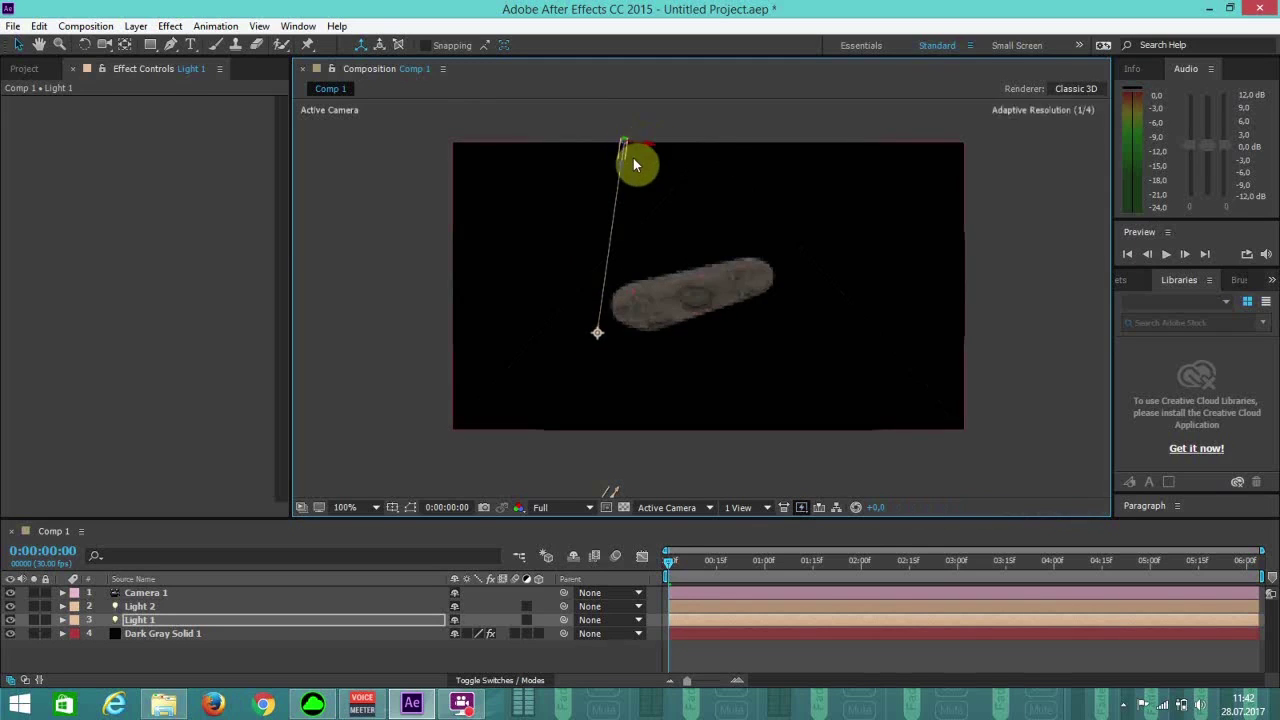
Try aiming Light 1's point of interest at the small turbine near the board's end.
key(.)
drag(634, 163, 537, 423)
key(v)
scroll(566, 386, down, 4)
scroll(571, 386, up, 4)
drag(490, 500, 766, 383)
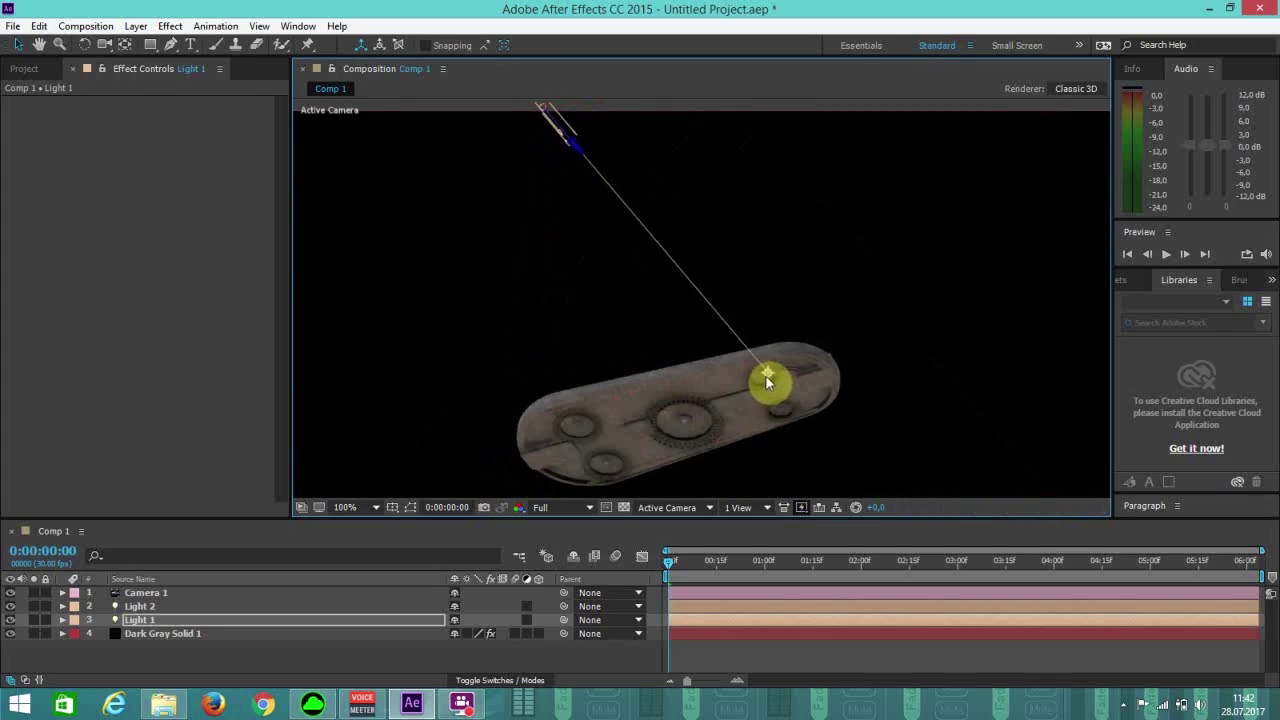
Aim Light 1's point of interest beside the large central gear and fit the composition view up to 100%.
middle_drag(707, 405, 701, 404)
scroll(698, 404, up, 1)
scroll(698, 405, down, 1)
middle_drag(665, 360, 620, 277)
scroll(594, 289, up, 1)
scroll(593, 292, down, 1)
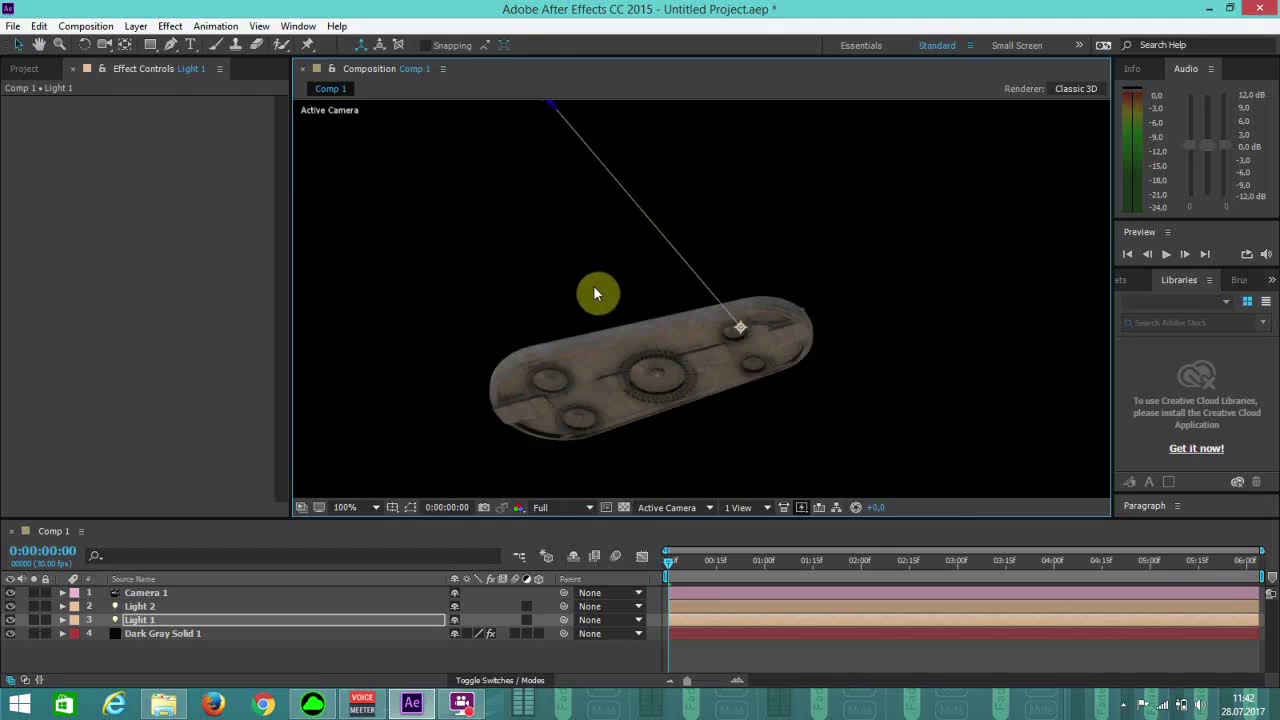
drag(738, 330, 623, 354)
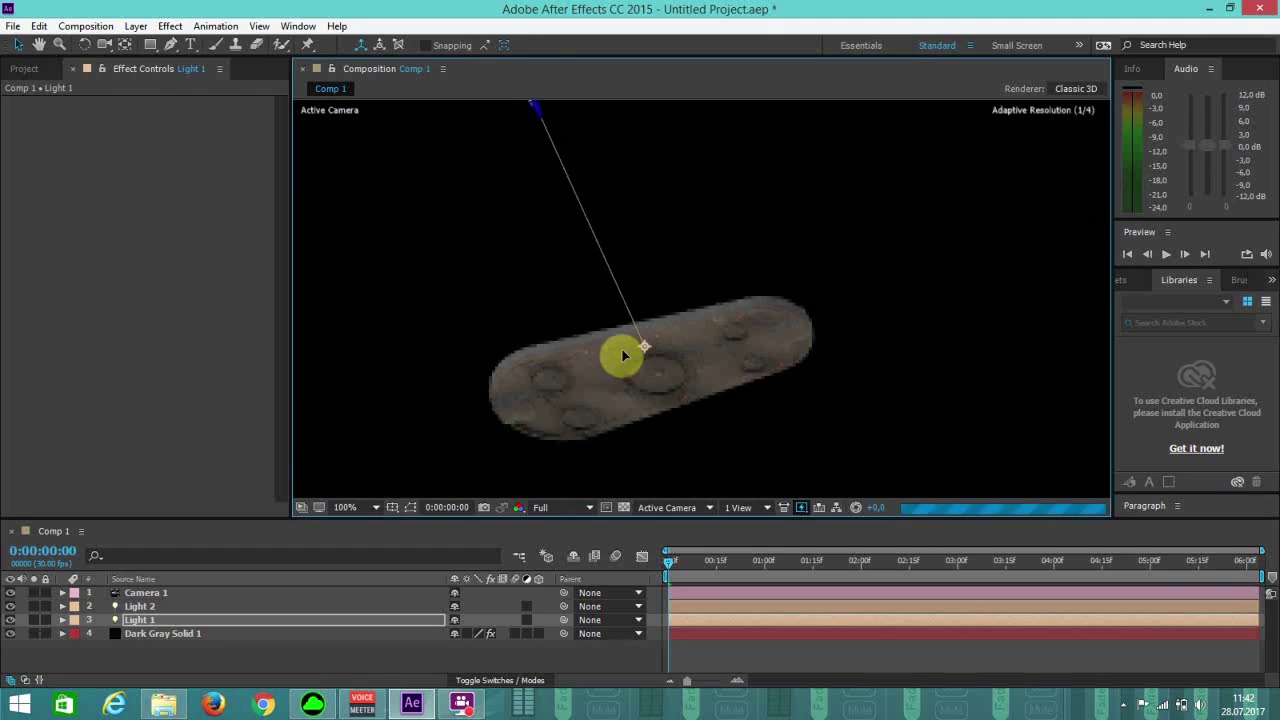
click(370, 508)
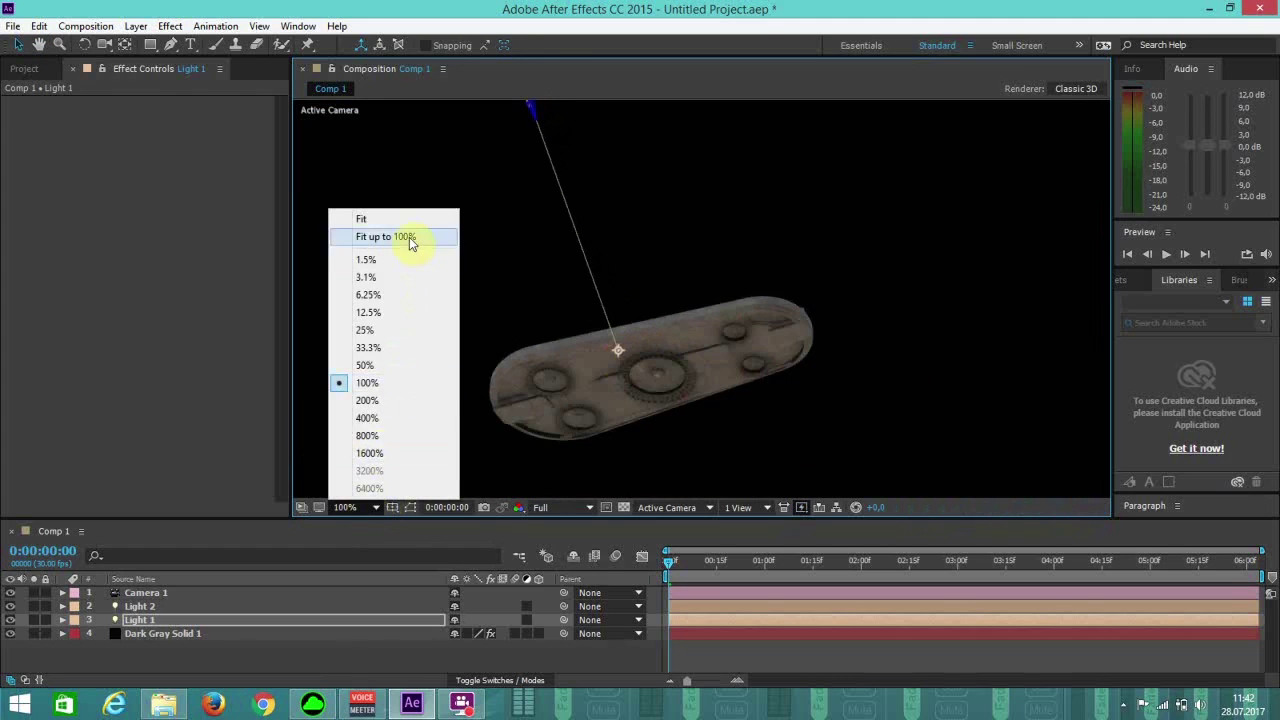
click(409, 237)
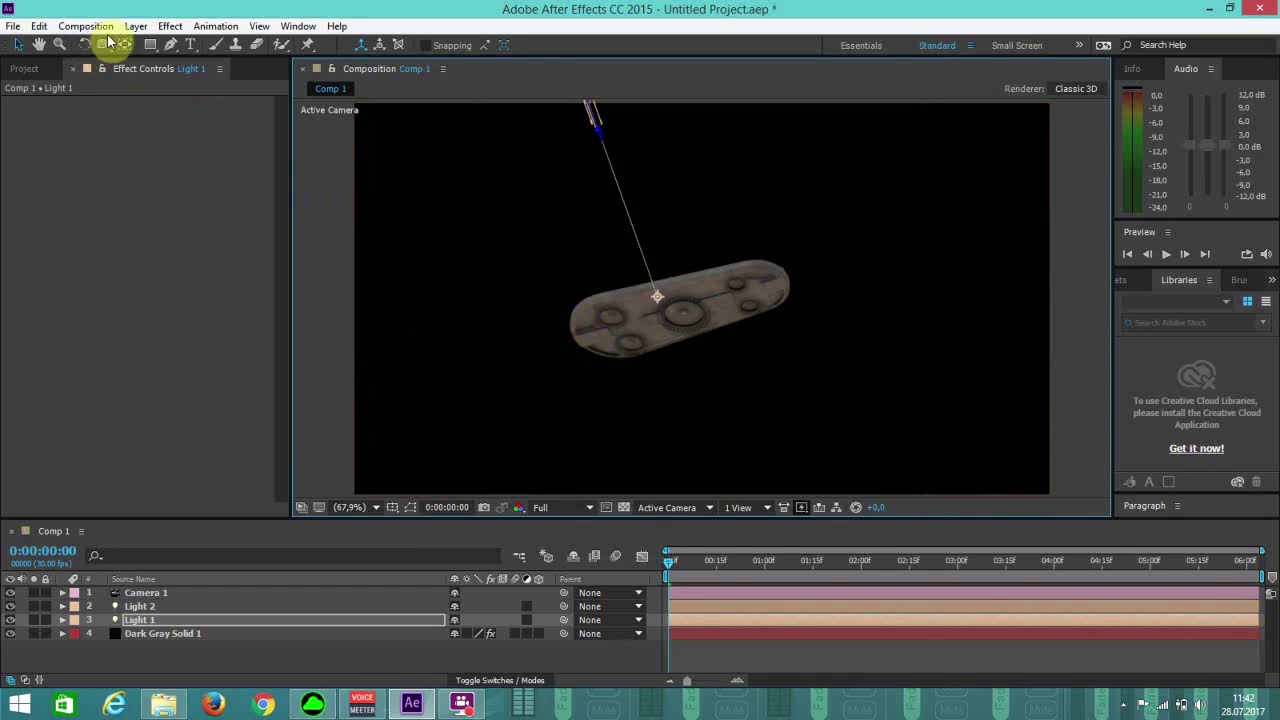
Dolly the camera closer to the hoverboard and reframe the whole board in the composition.
drag(105, 46, 148, 104)
drag(703, 316, 762, 180)
drag(654, 267, 664, 266)
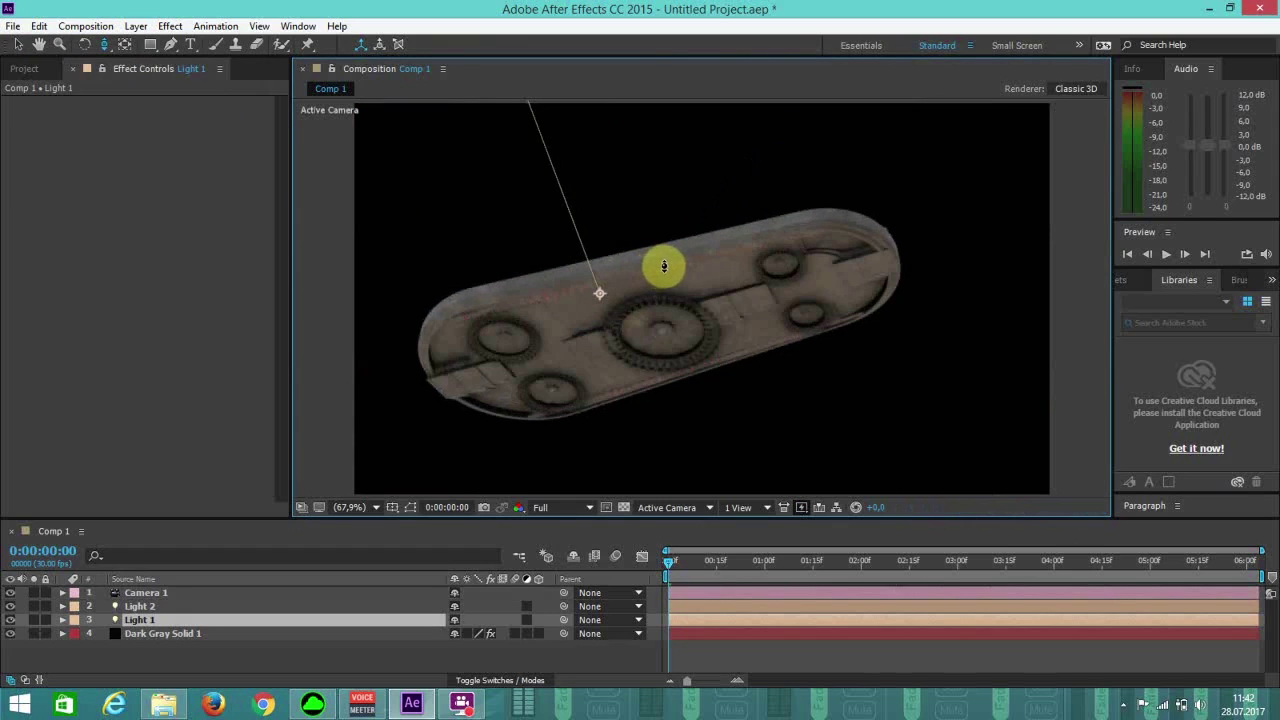
mouse_move(665, 266)
middle_down()
mouse_move(674, 220)
mouse_move(673, 242)
middle_up()
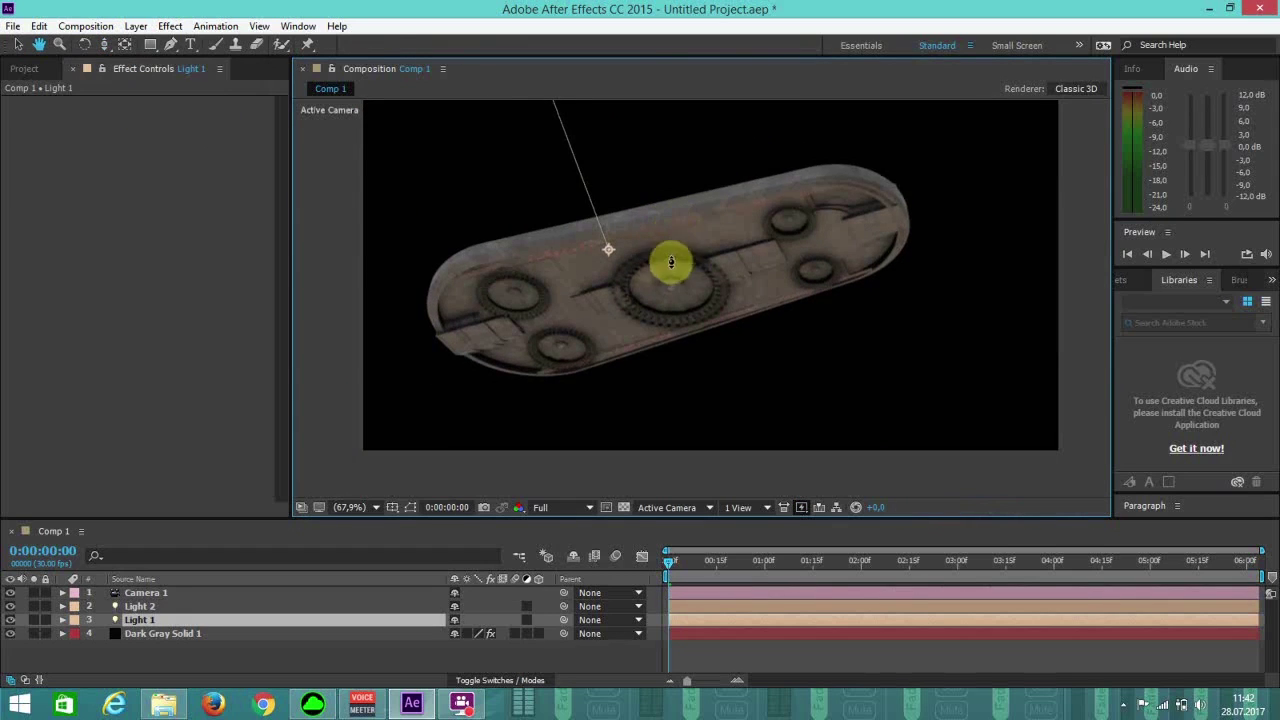
drag(673, 263, 577, 266)
drag(114, 48, 143, 64)
drag(651, 286, 644, 256)
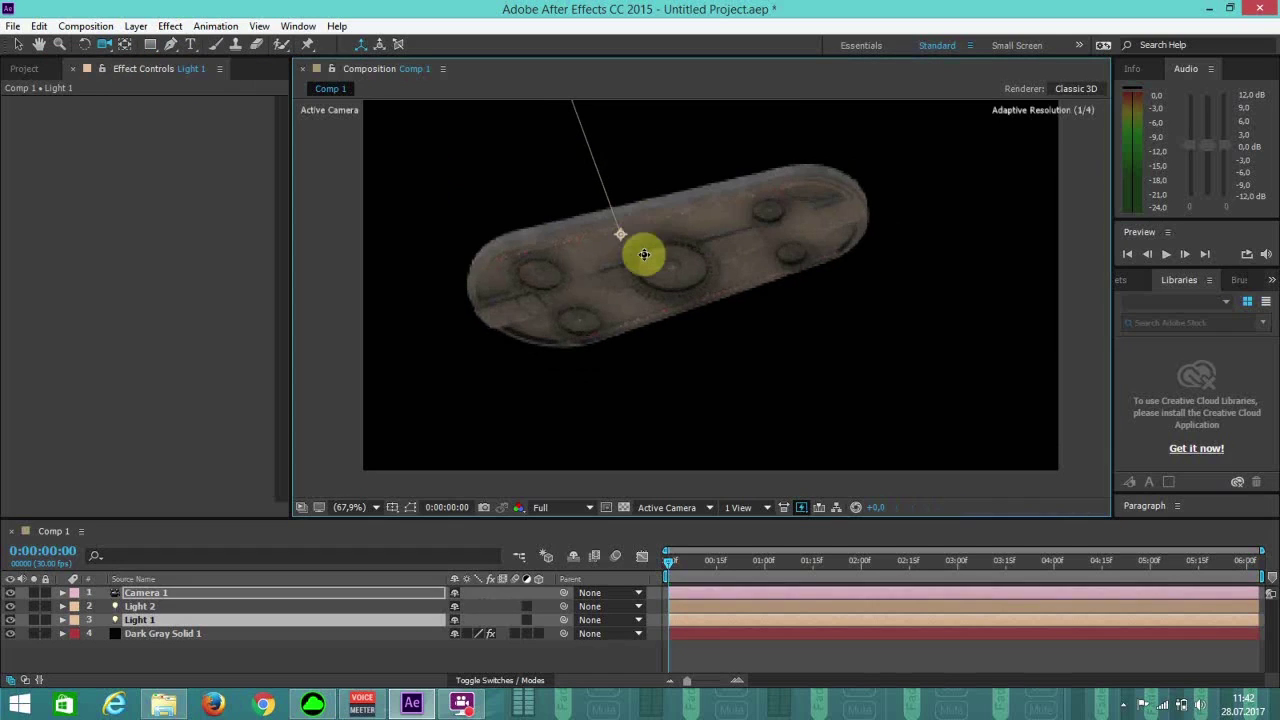
click(18, 44)
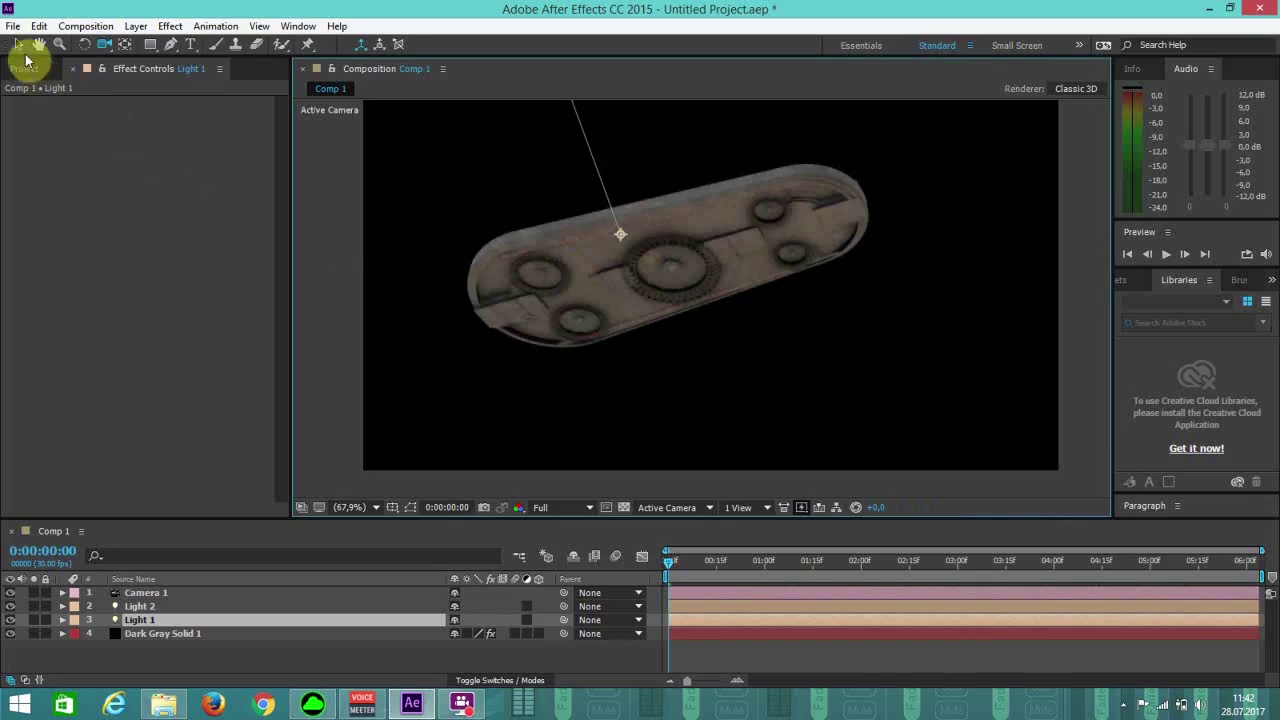
click(181, 634)
drag(276, 178, 284, 326)
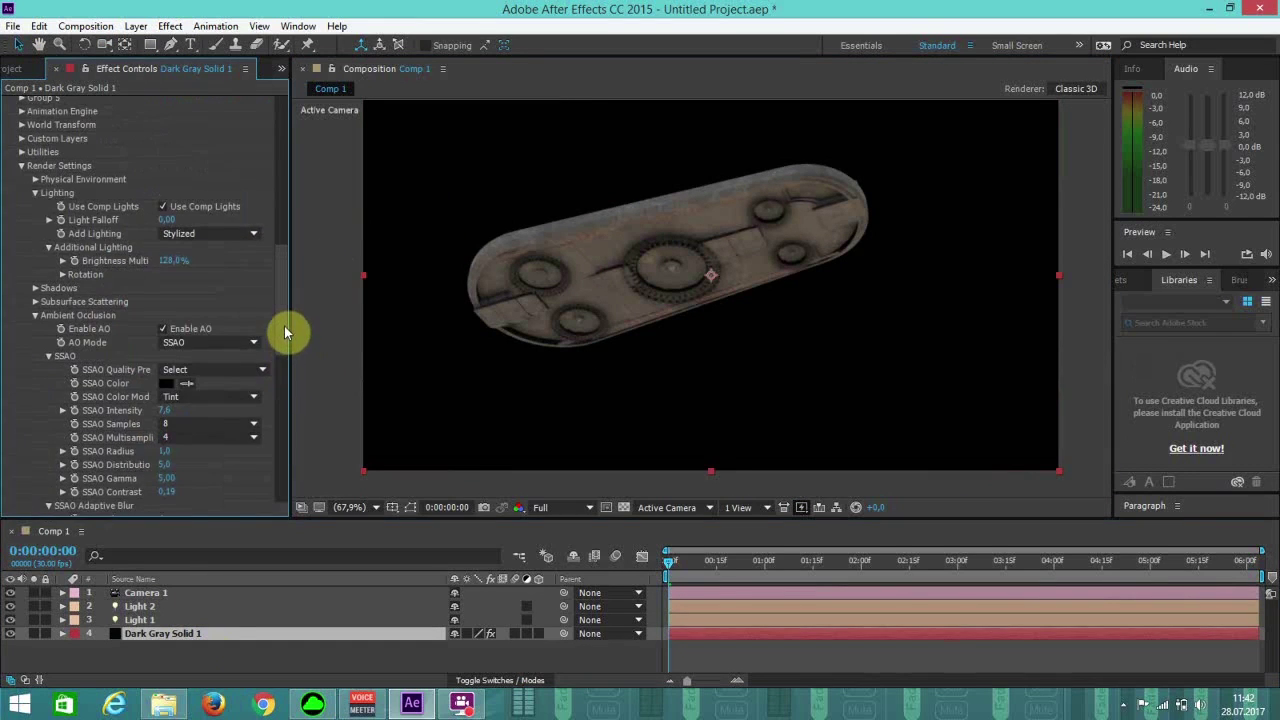
scroll(284, 326, up, 2)
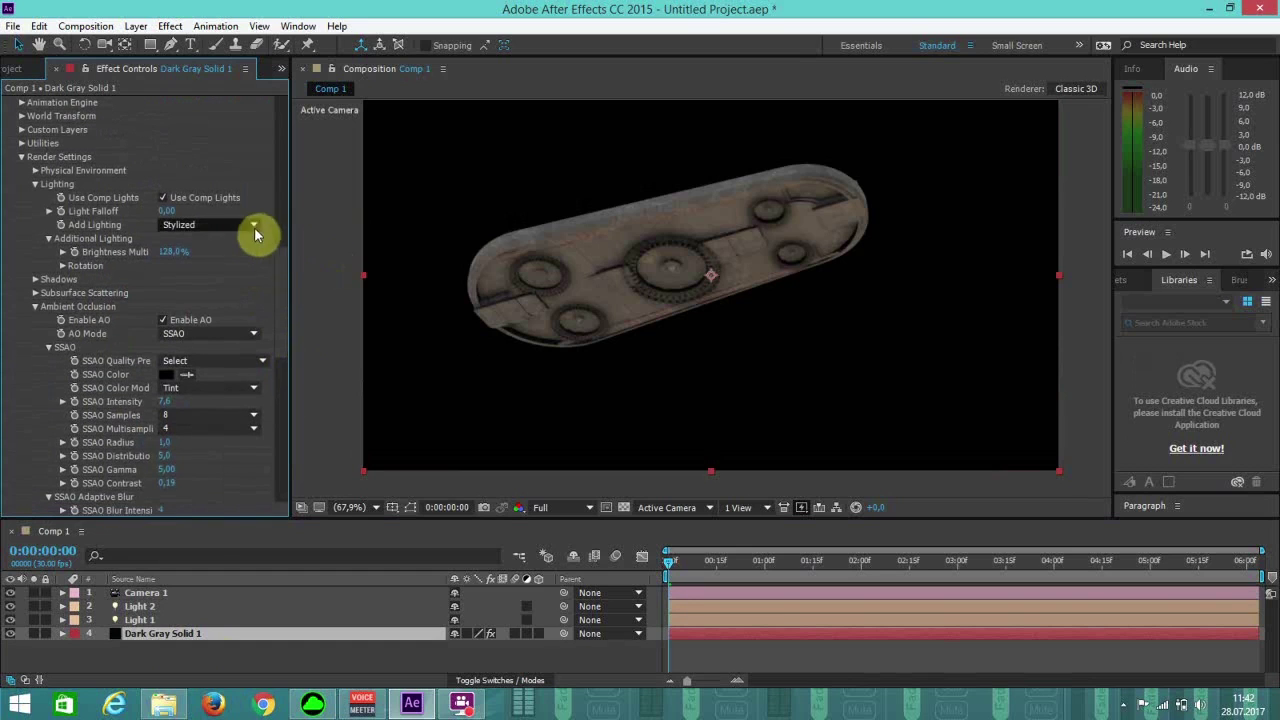
Reveal the intensity of Light 2 and Light 1, and set Light 1's intensity to 149%.
click(140, 606)
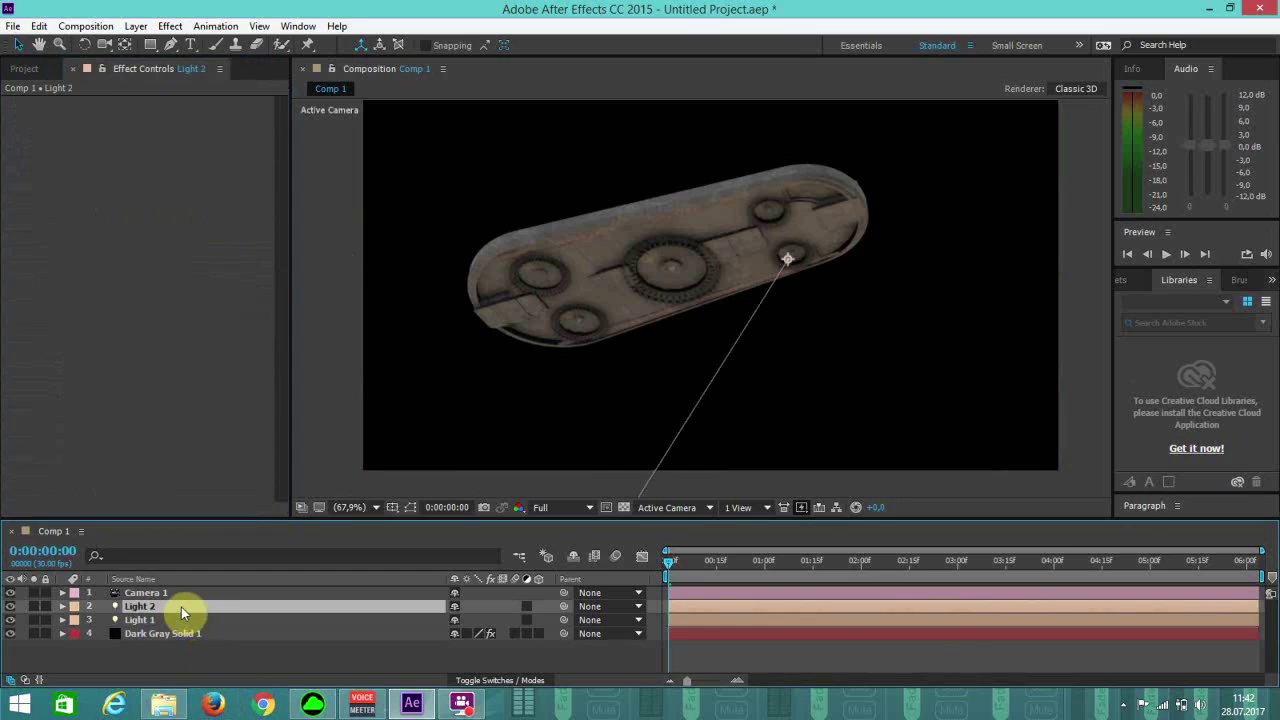
key(t)
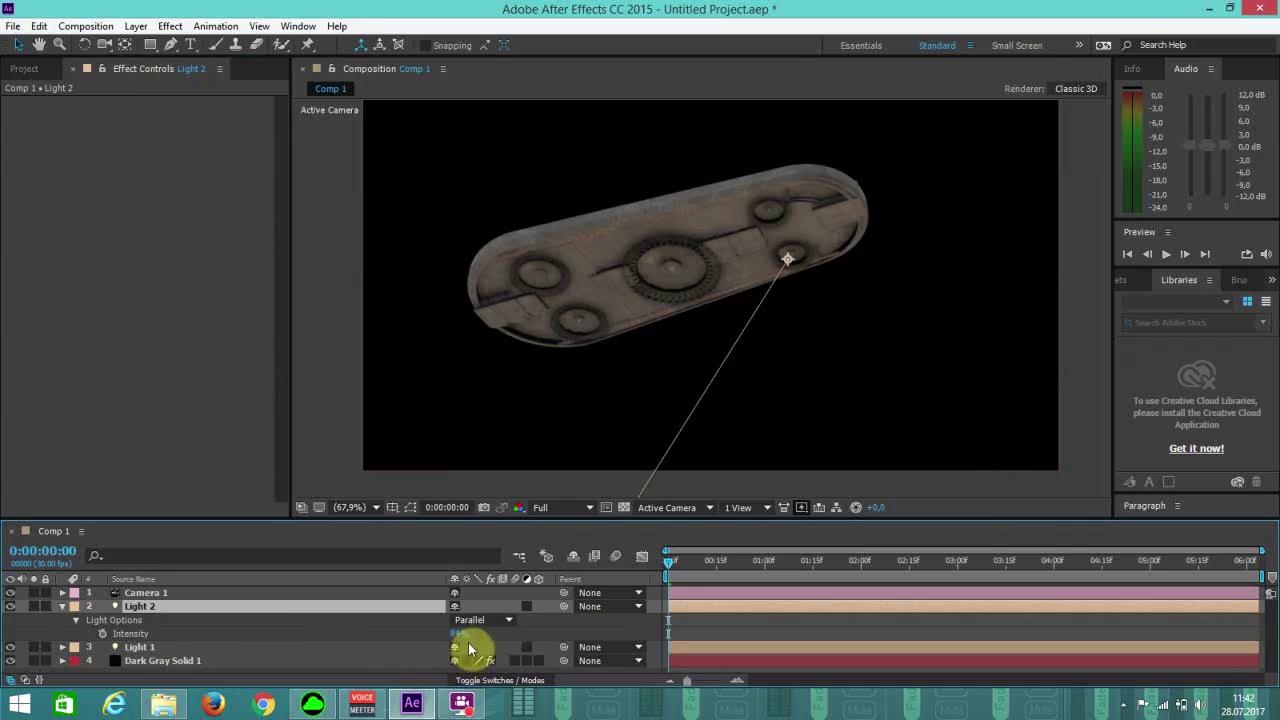
click(140, 647)
key(t)
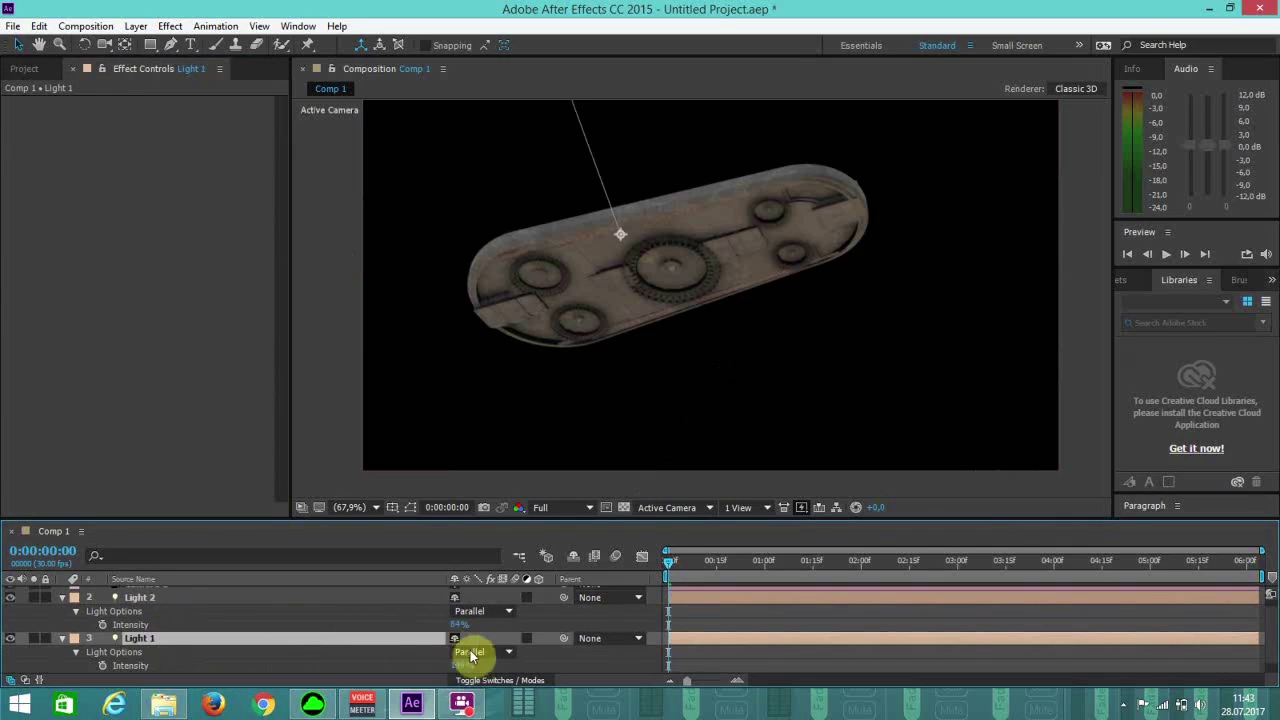
click(451, 665)
drag(451, 665, 463, 597)
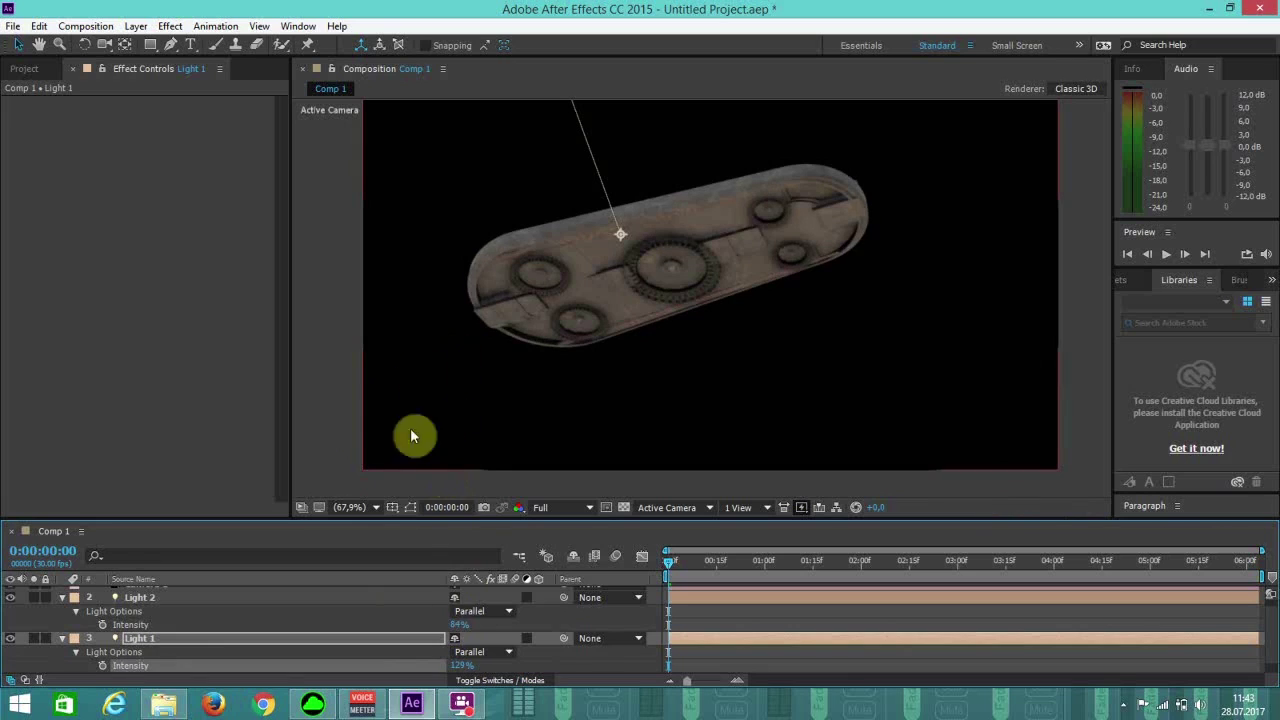
click(474, 636)
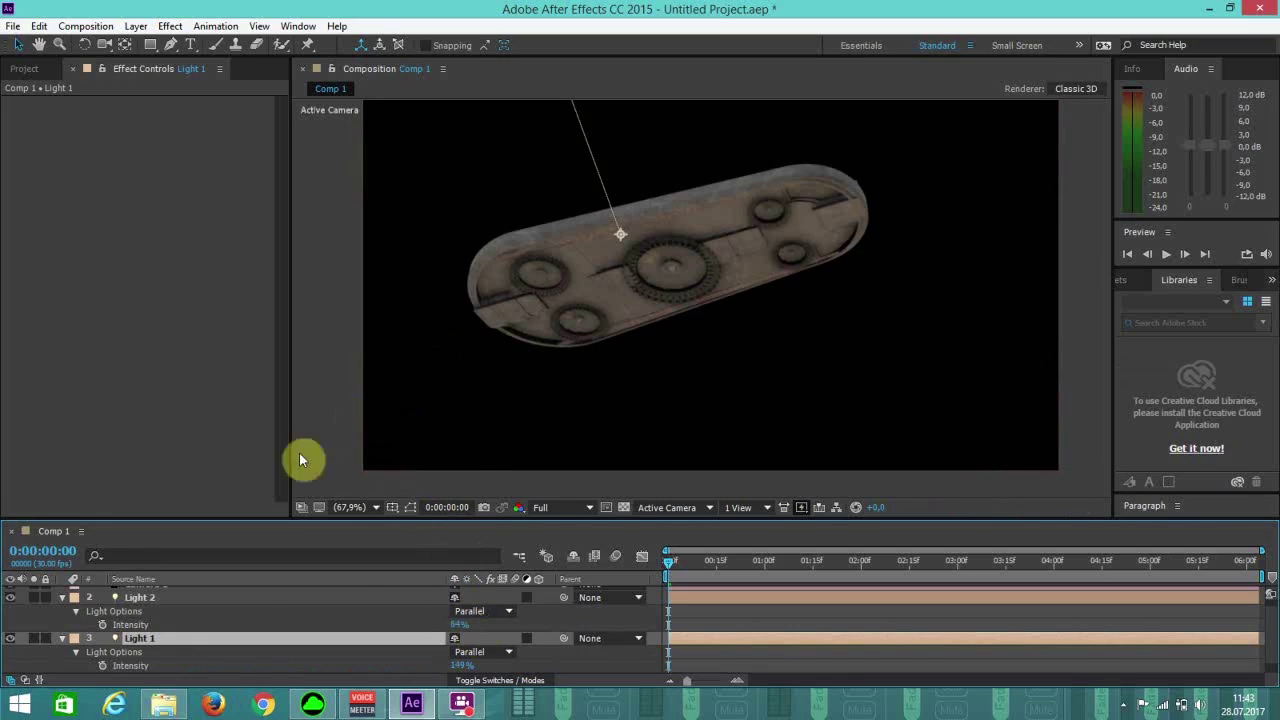
Try the Dramatic and Cinema presets as added lighting in the hoverboard's Element effect and return to Stylized.
scroll(158, 665, down, 1)
click(167, 664)
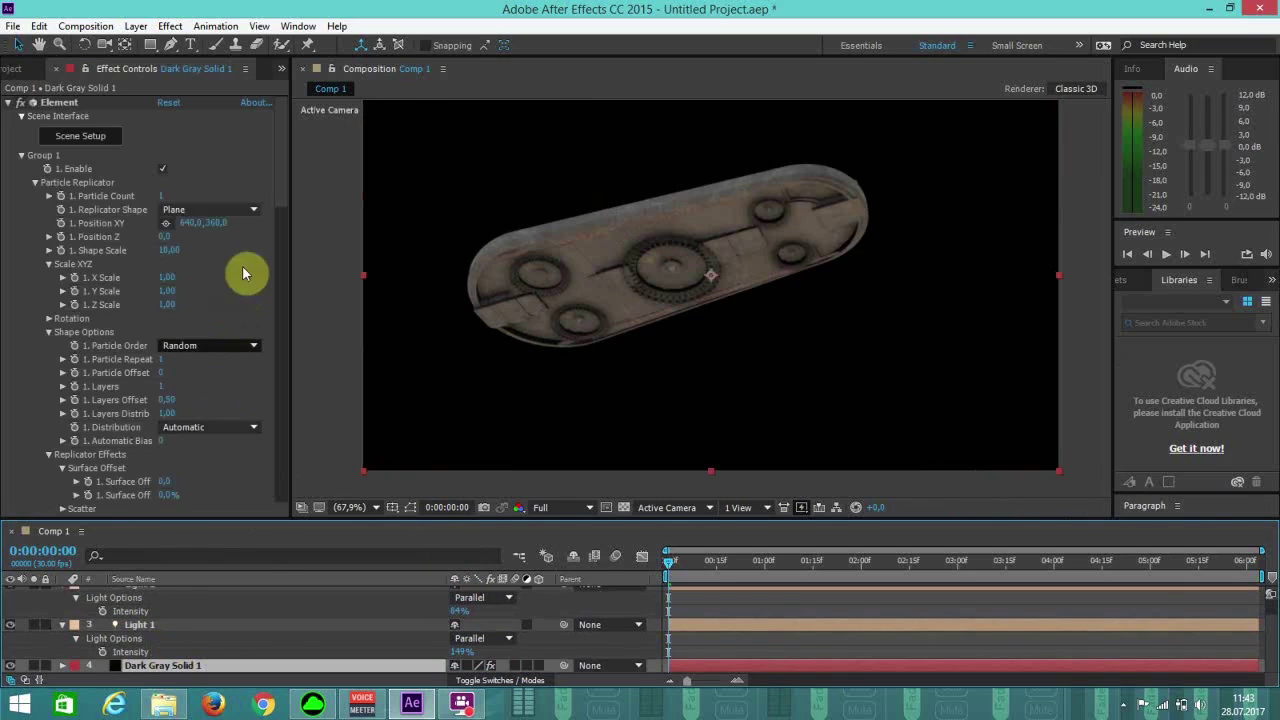
drag(283, 174, 259, 325)
scroll(259, 325, down, 1)
click(209, 183)
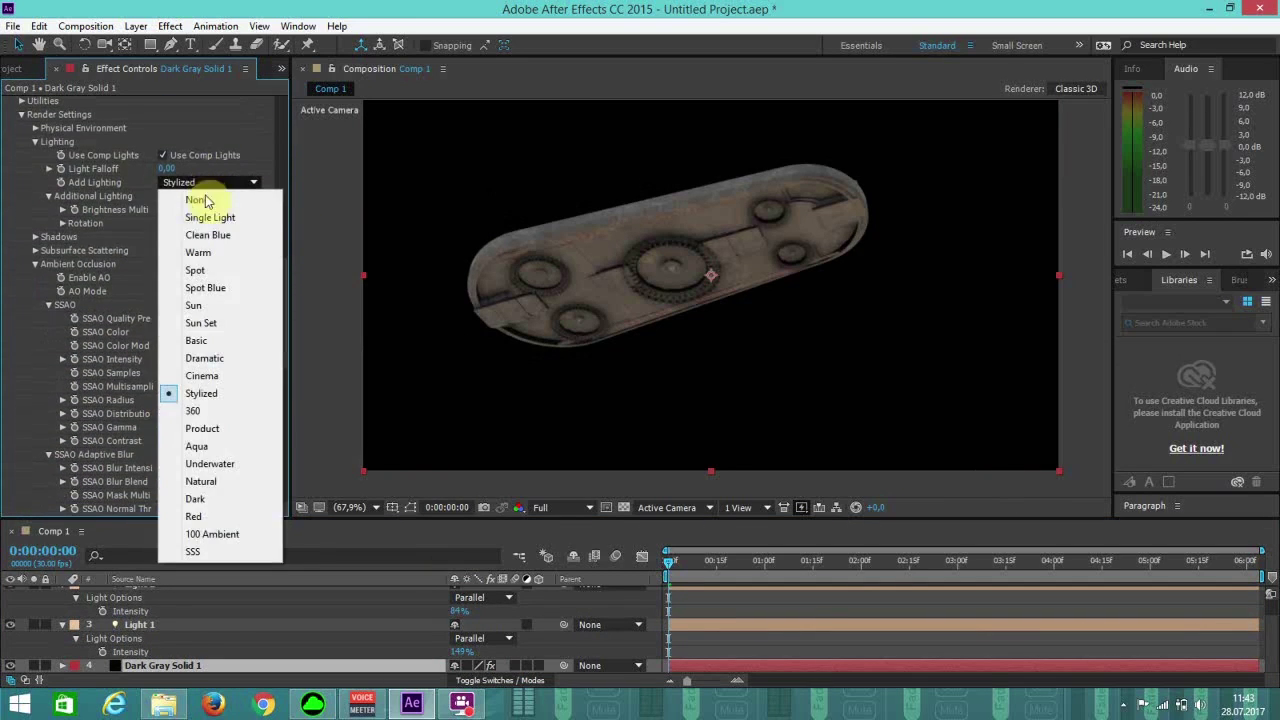
click(195, 358)
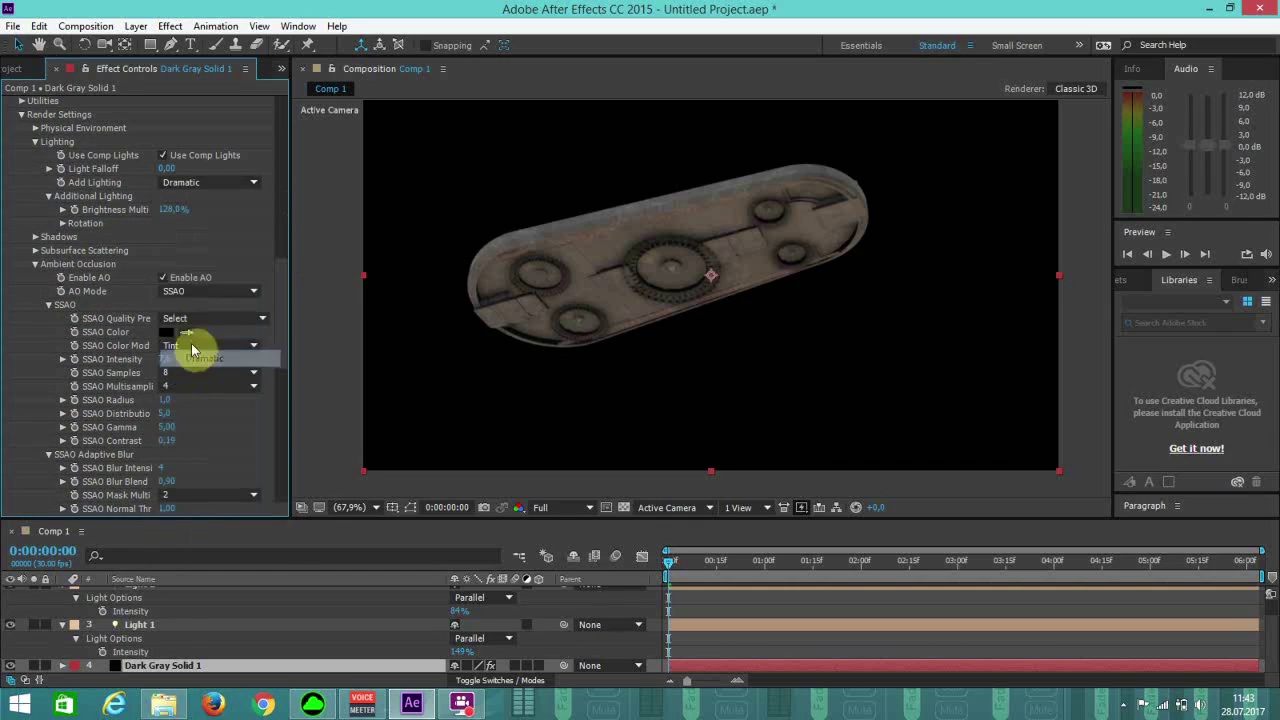
click(220, 184)
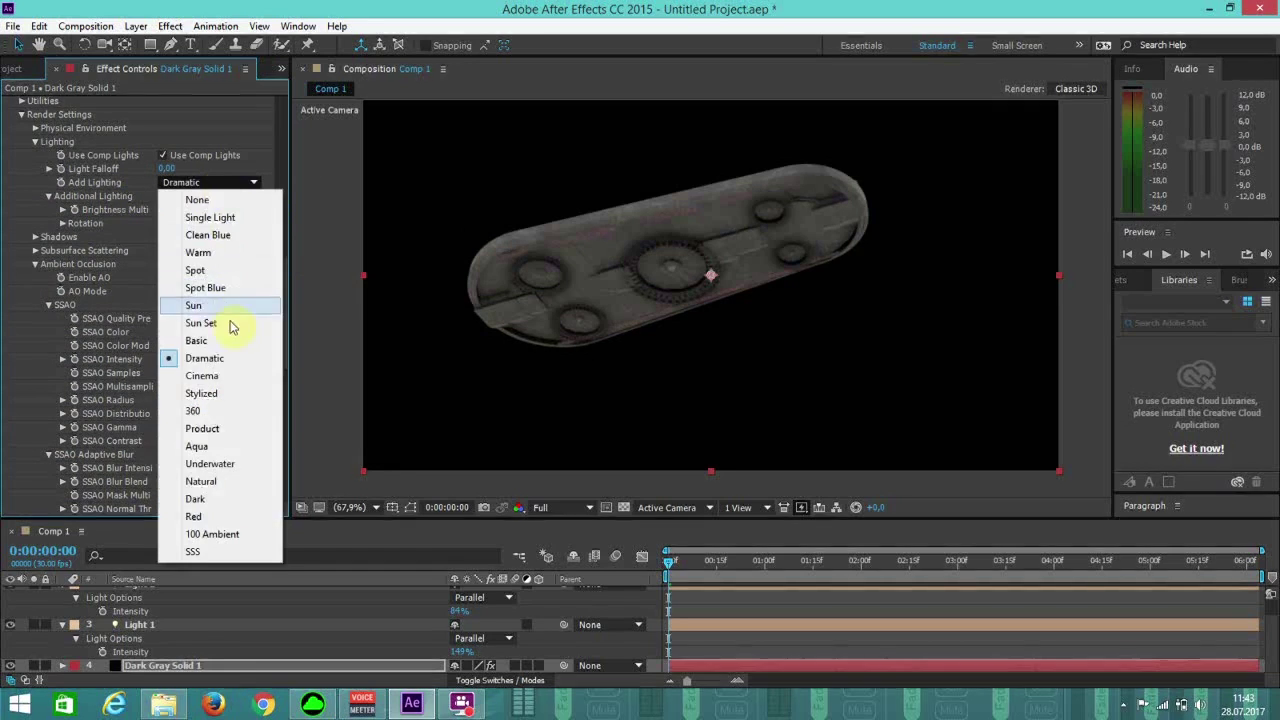
click(215, 373)
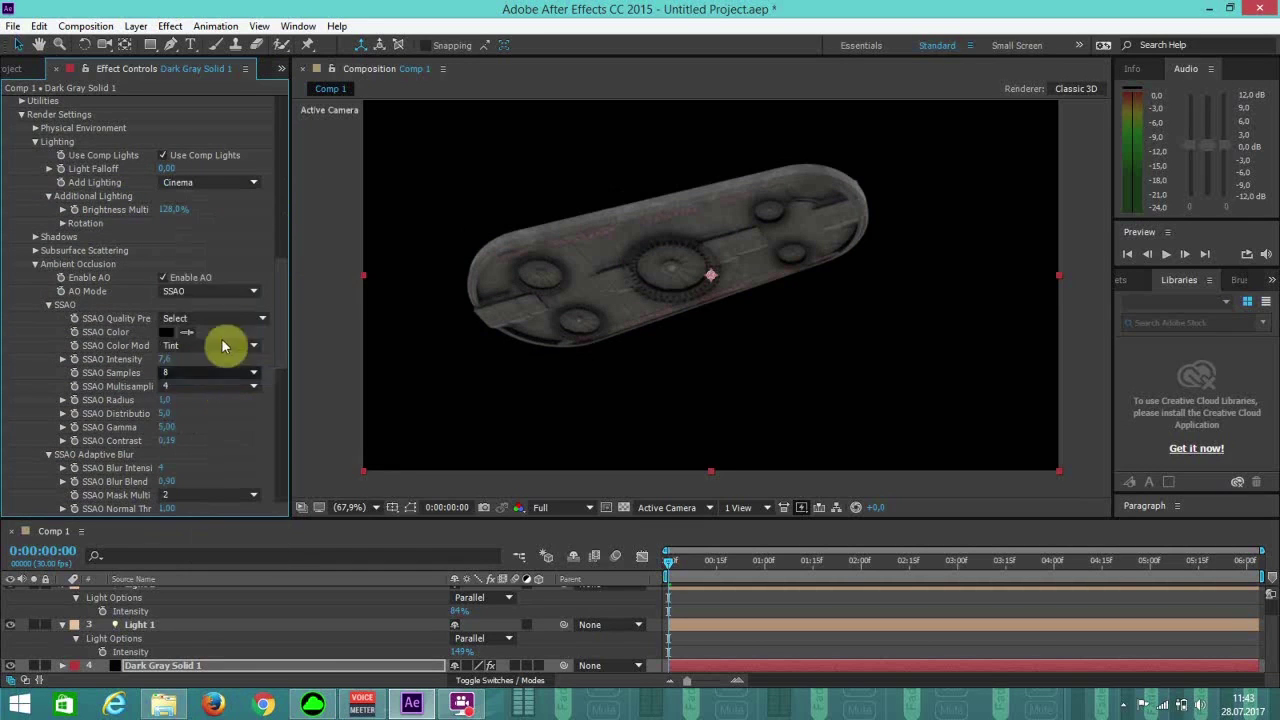
click(249, 183)
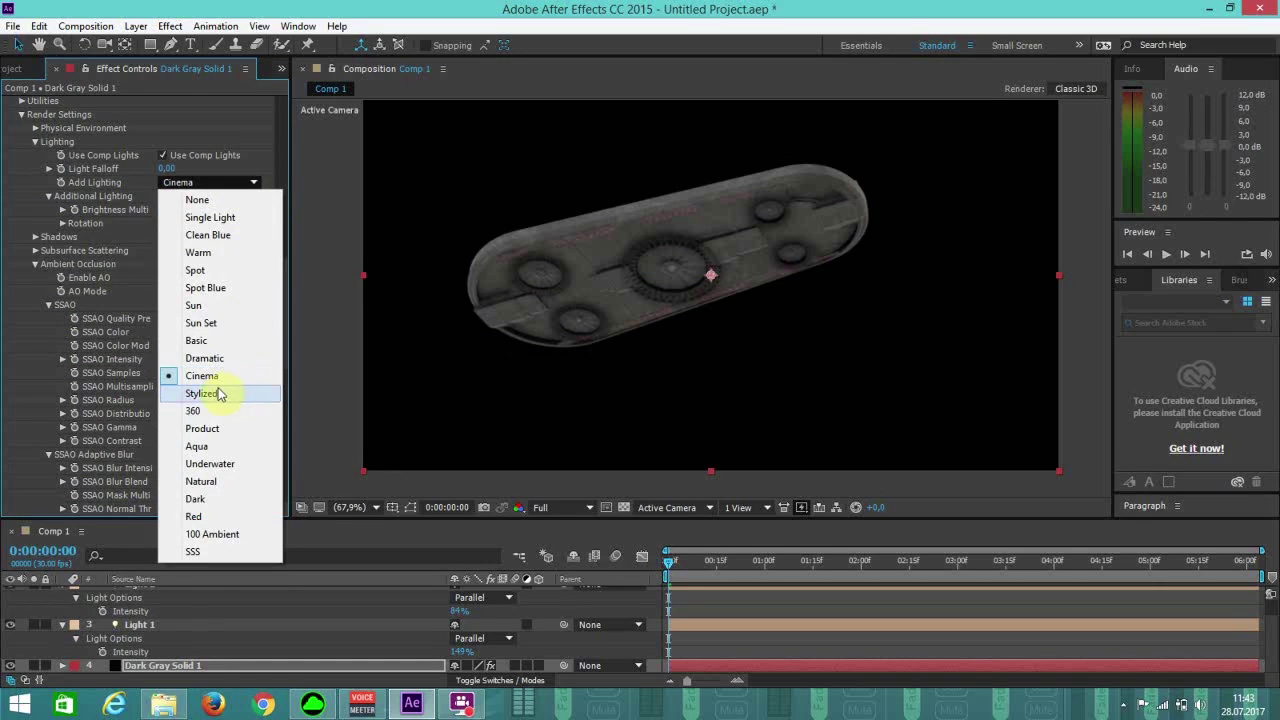
click(202, 393)
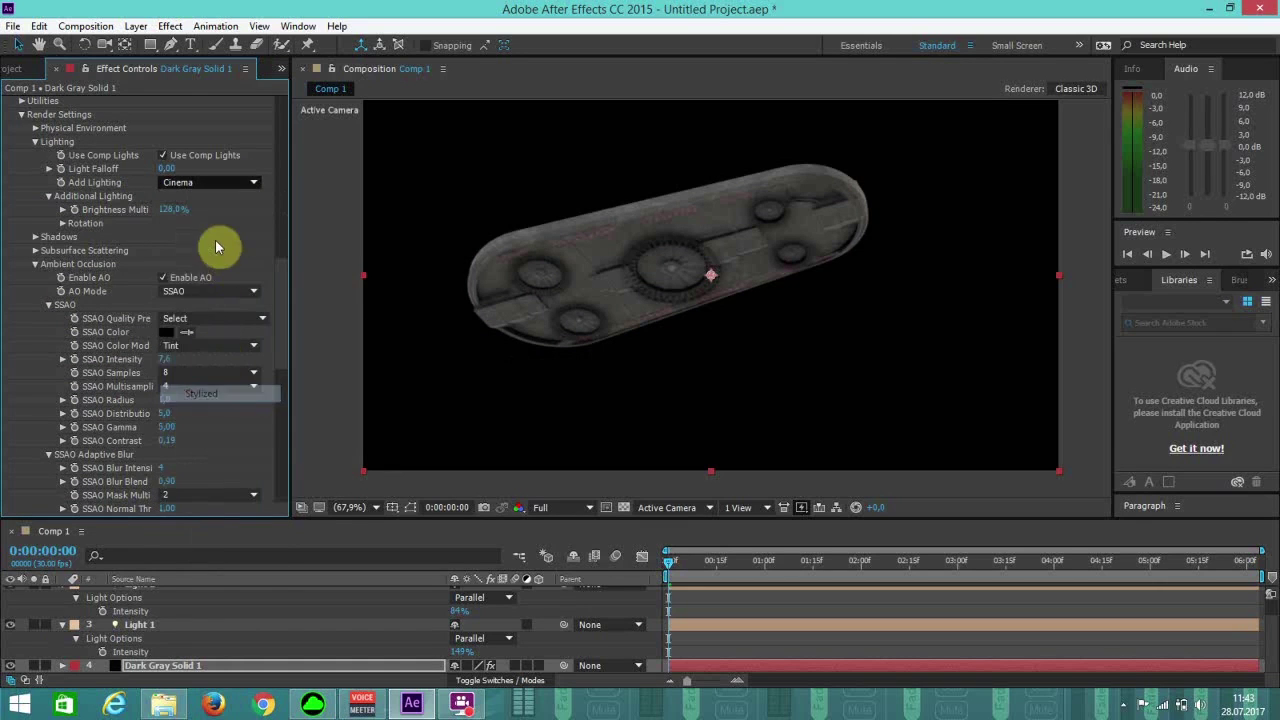
Try the 360, Basic and Dramatic added lighting presets on the hoverboard and switch back to Stylized.
click(240, 183)
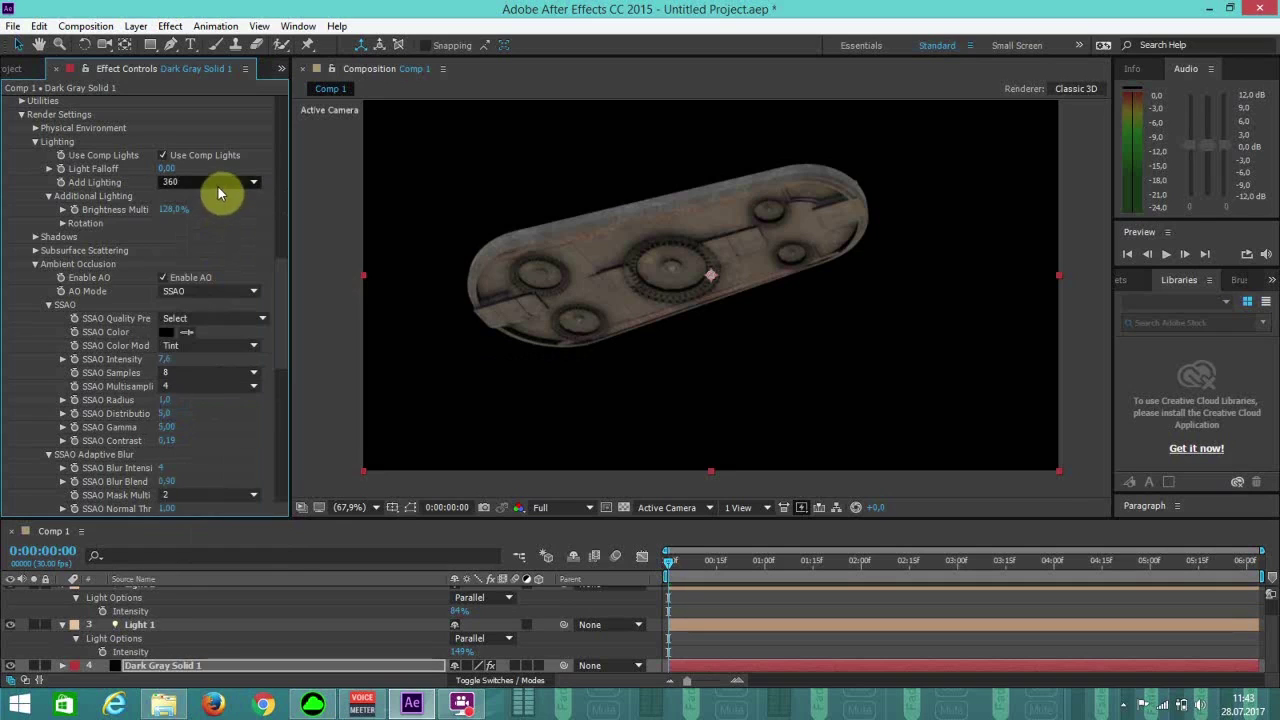
click(213, 183)
click(205, 342)
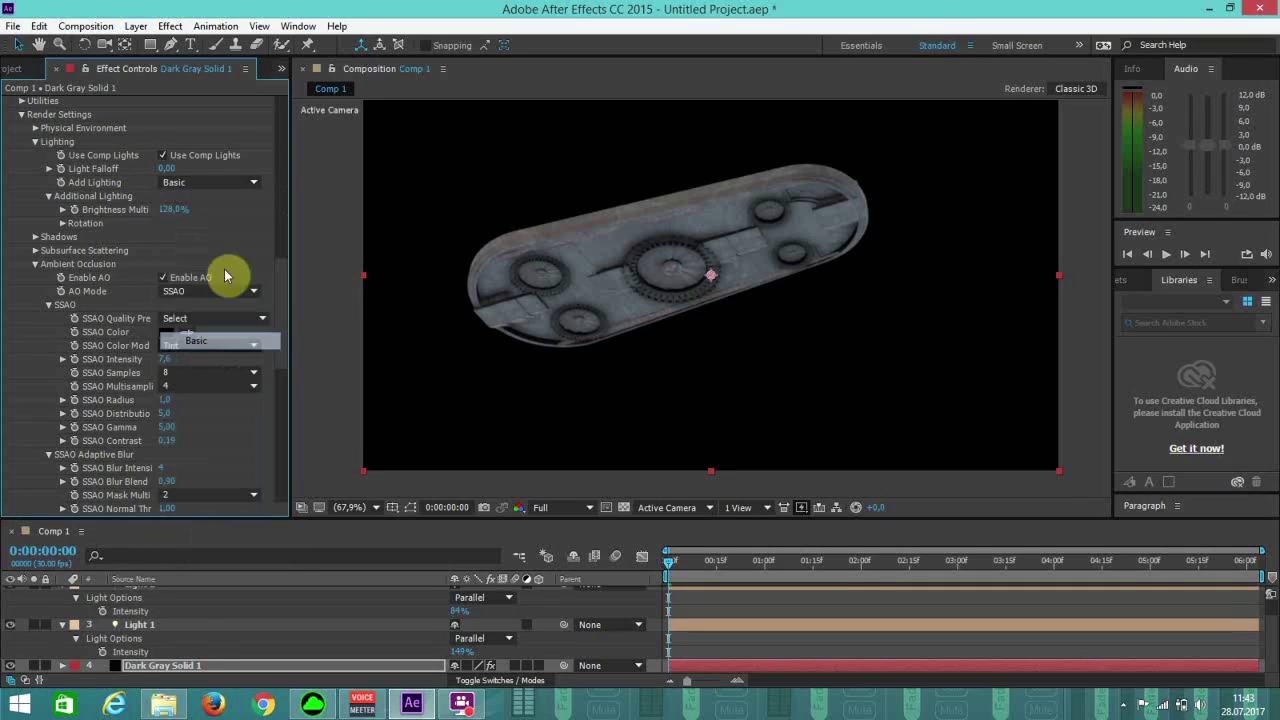
click(226, 186)
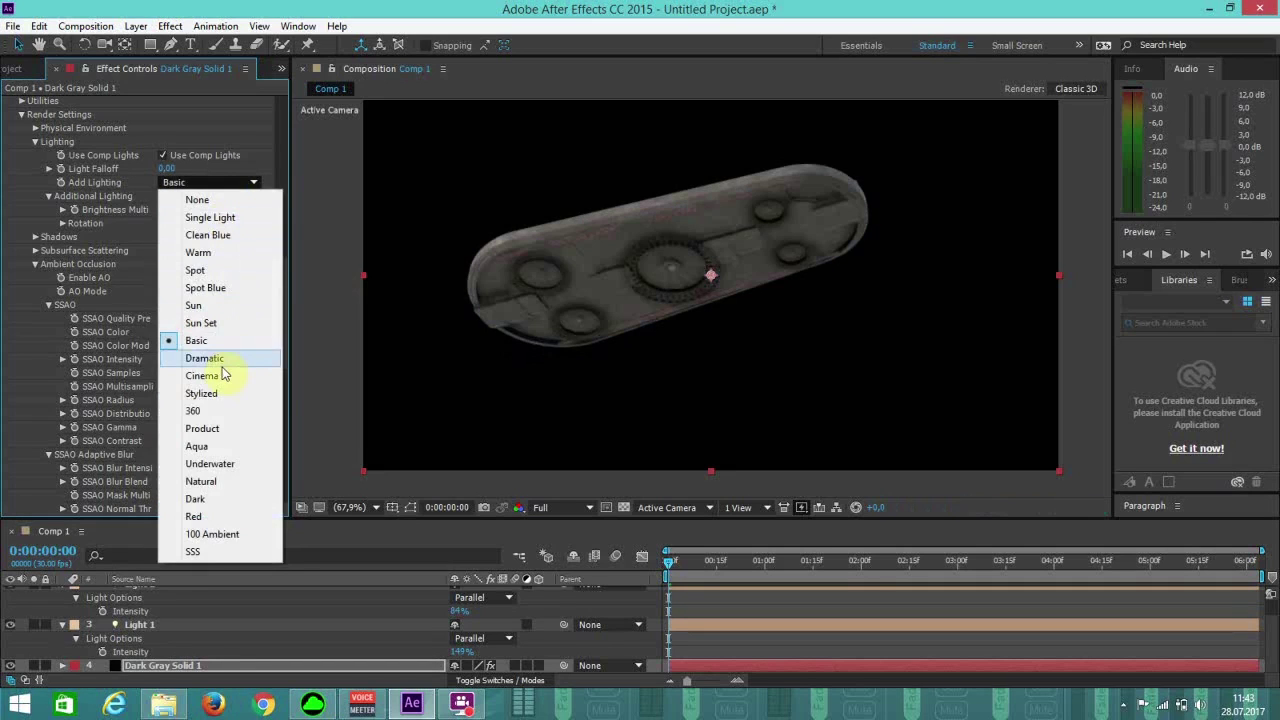
click(218, 360)
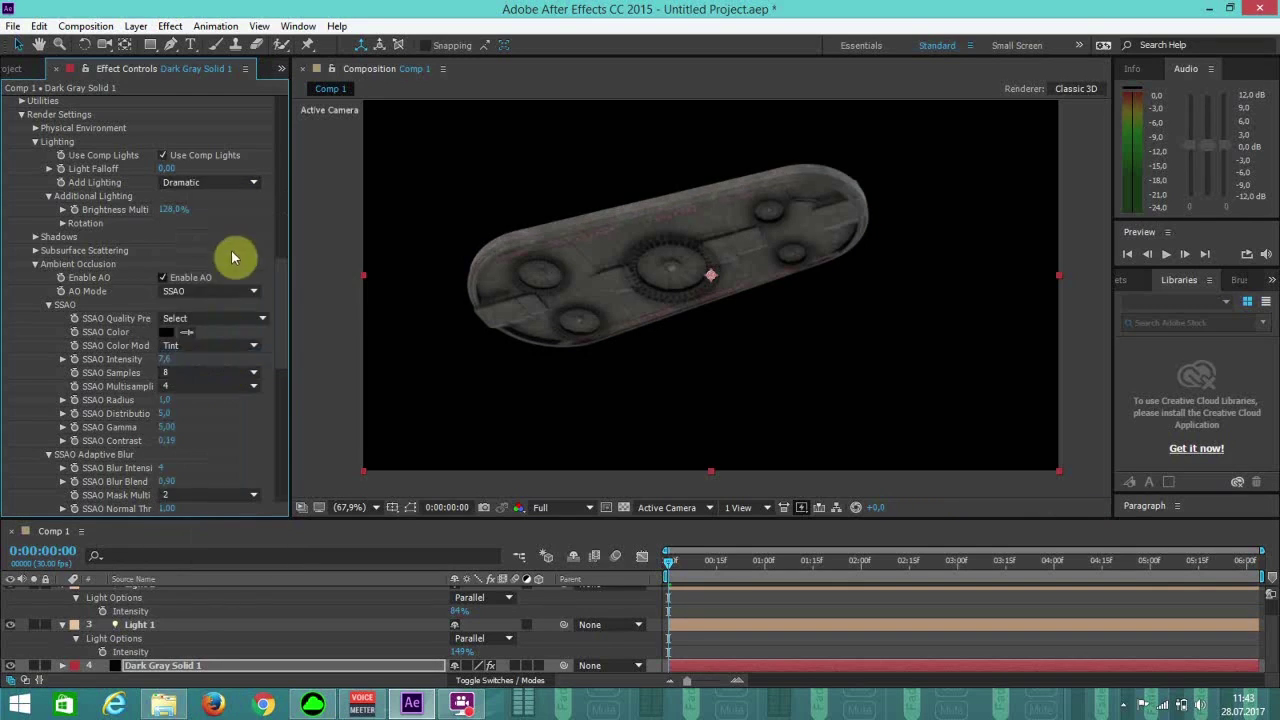
click(224, 182)
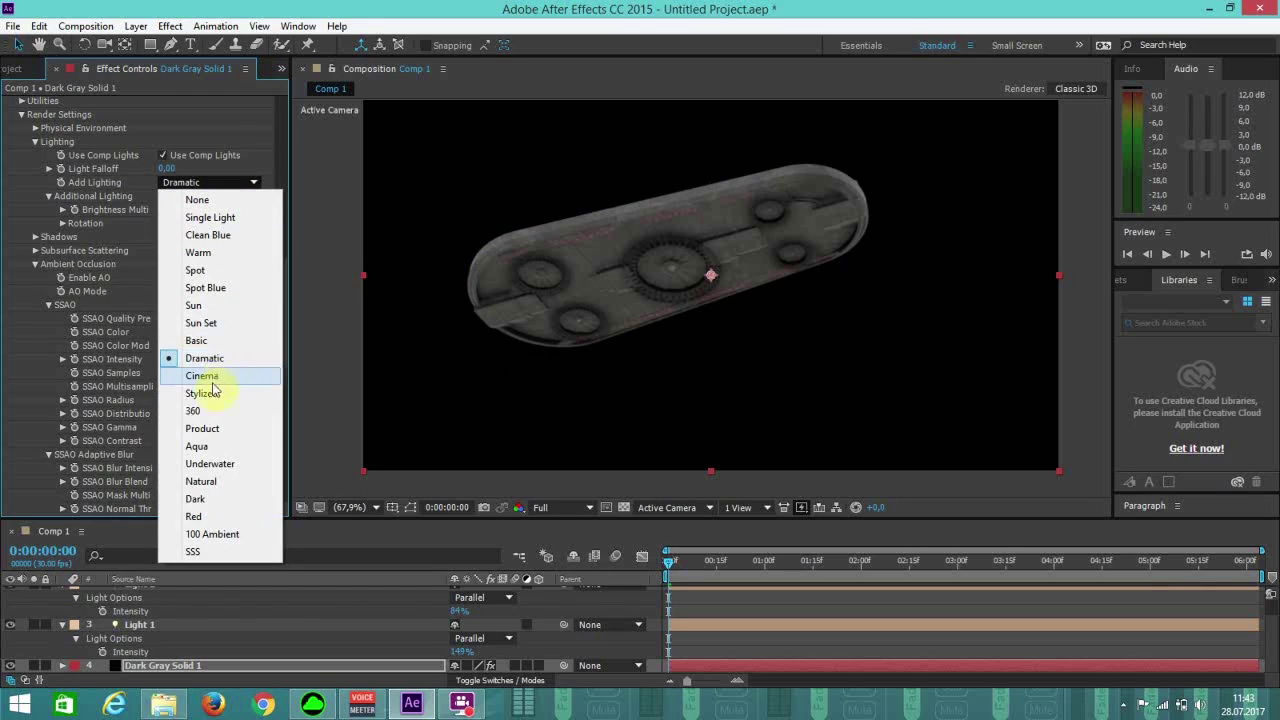
click(208, 392)
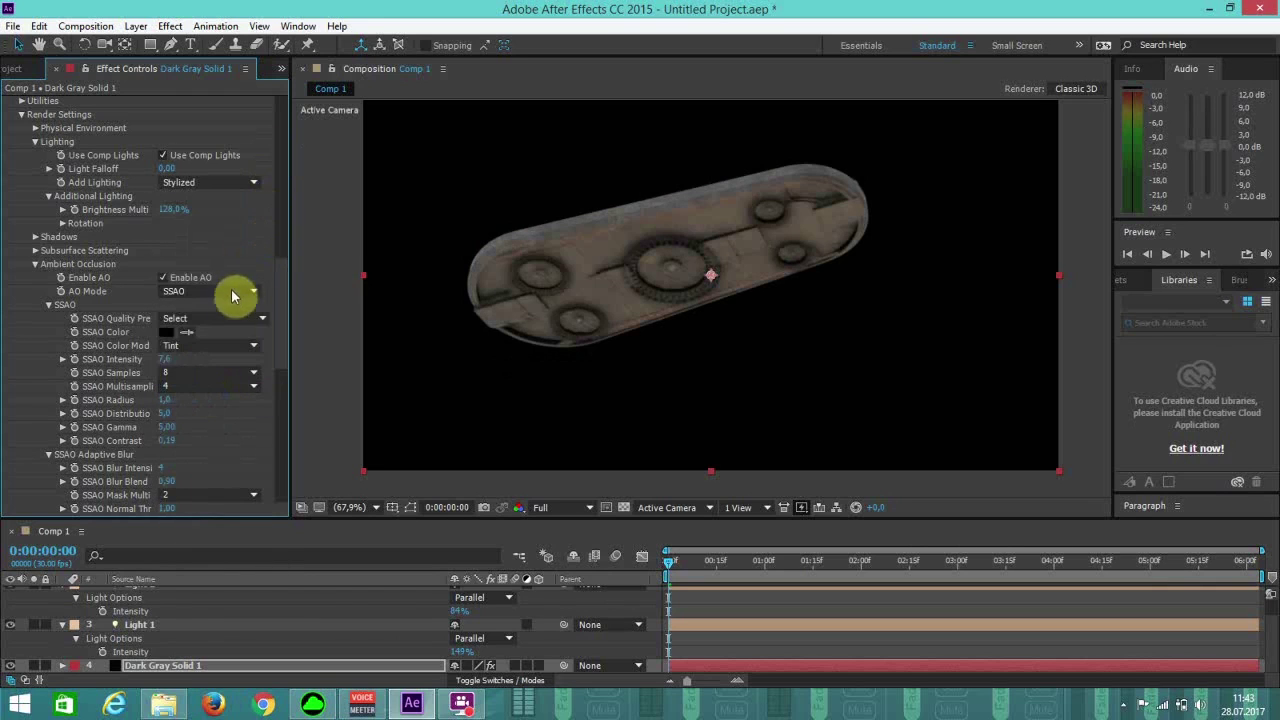
Set the ambient occlusion's SSAO Contrast to 0.29 and its SSAO Darken Pass to 0.13.
scroll(231, 323, down, 3)
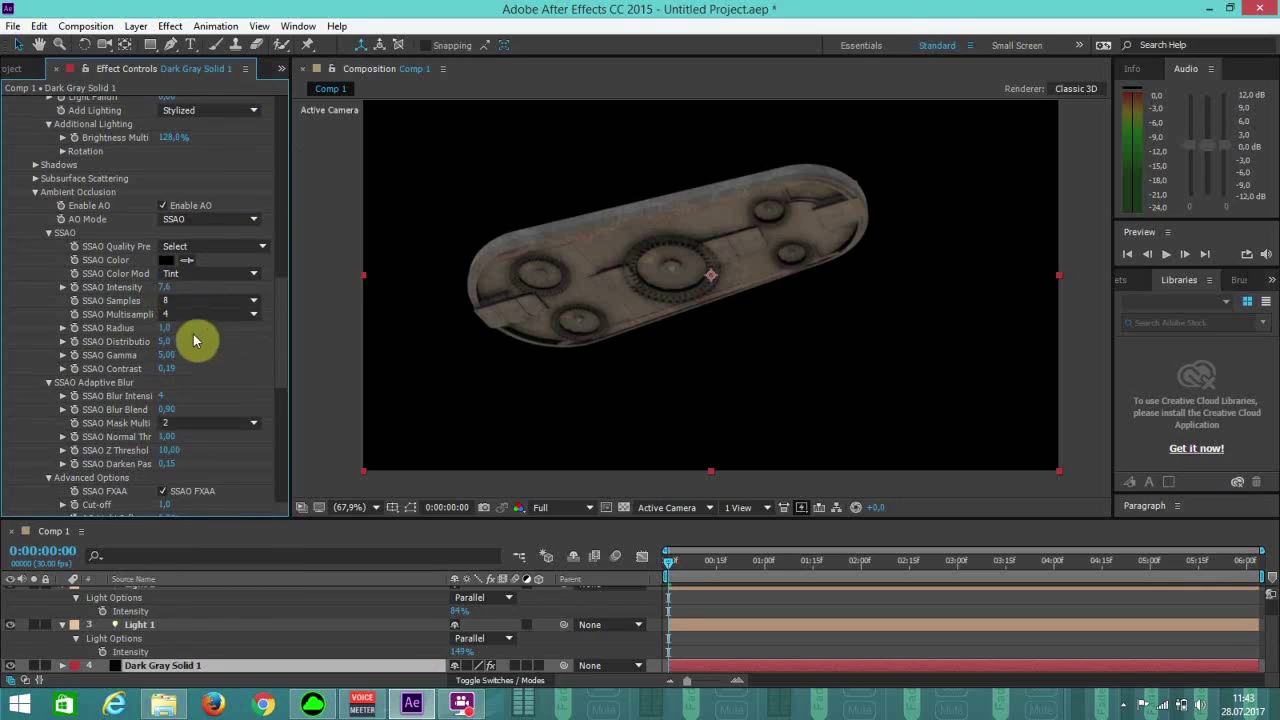
drag(183, 372, 183, 378)
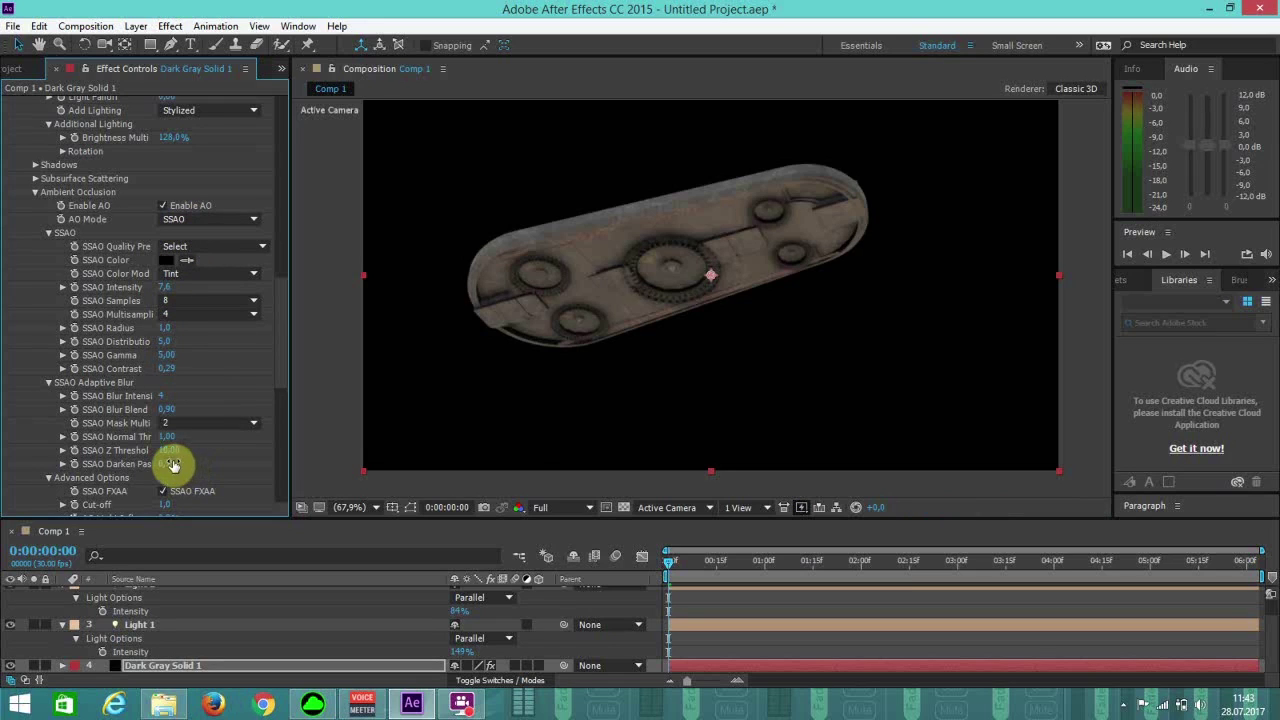
mouse_move(173, 465)
mouse_down()
mouse_move(173, 478)
mouse_move(179, 467)
mouse_up()
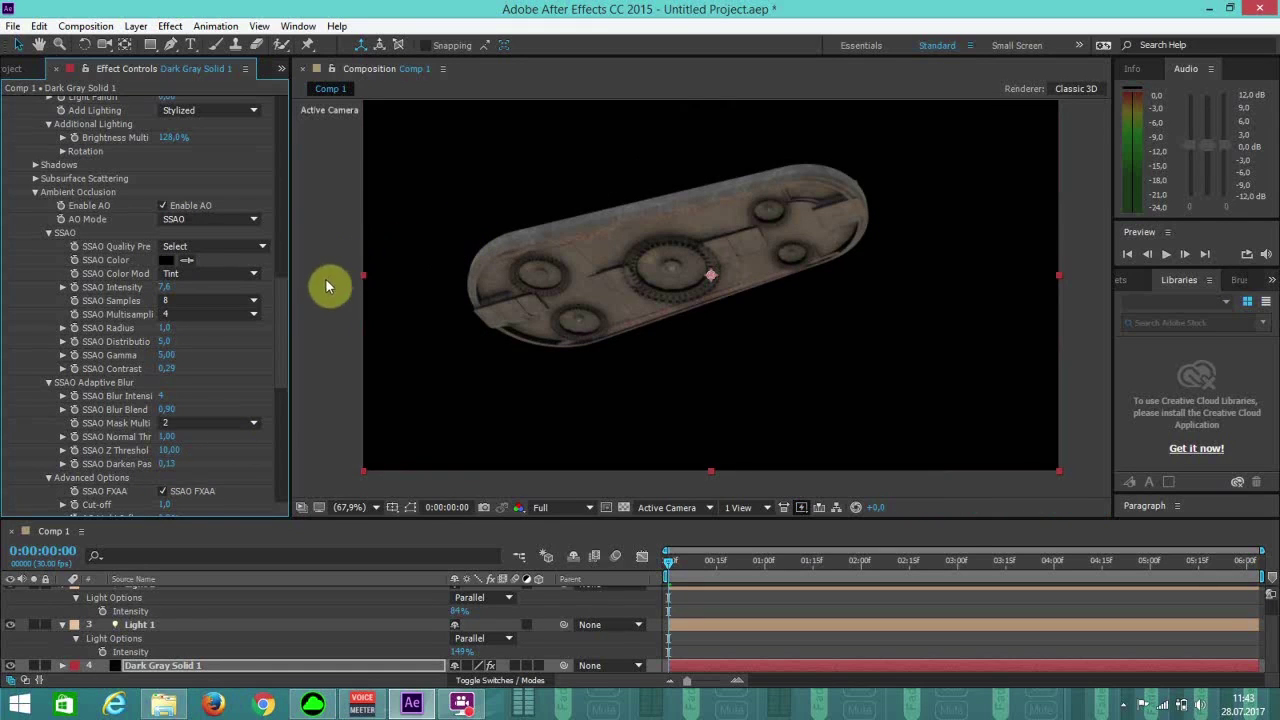
Orbit the camera to a nearly horizontal view of the hoverboard's gear side and enlarge the composition view to 100%.
click(116, 46)
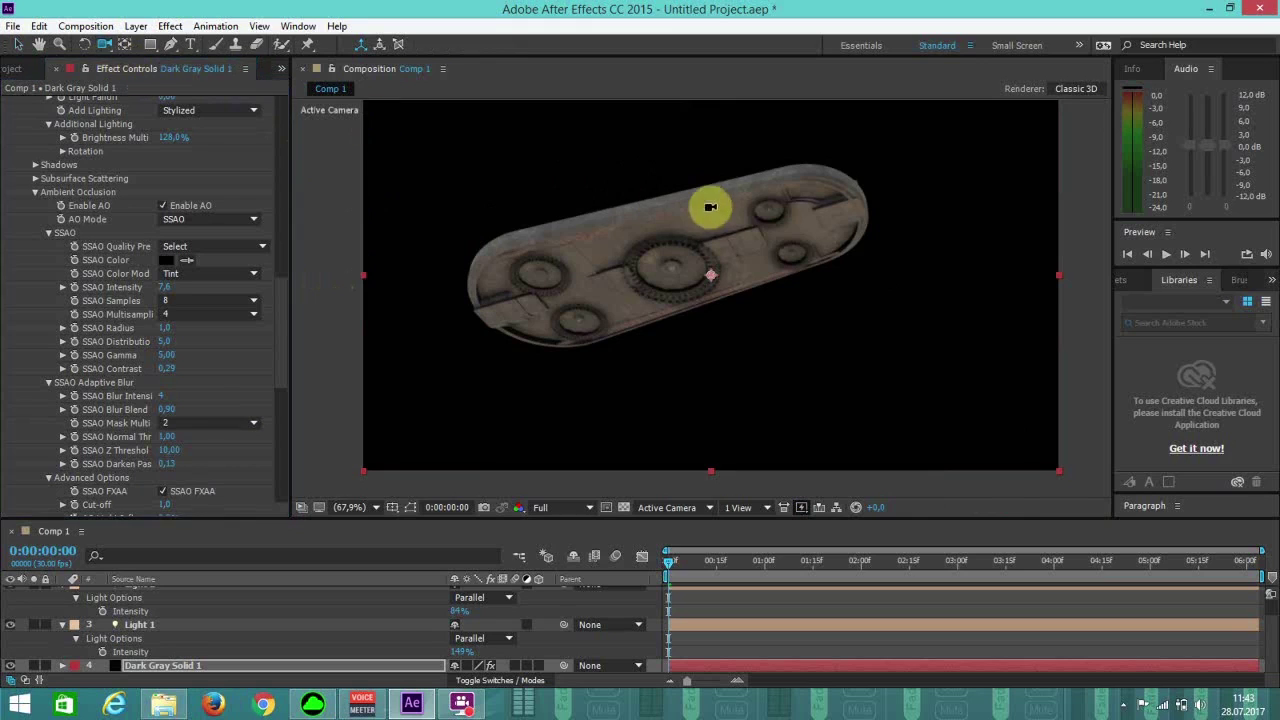
drag(677, 294, 723, 303)
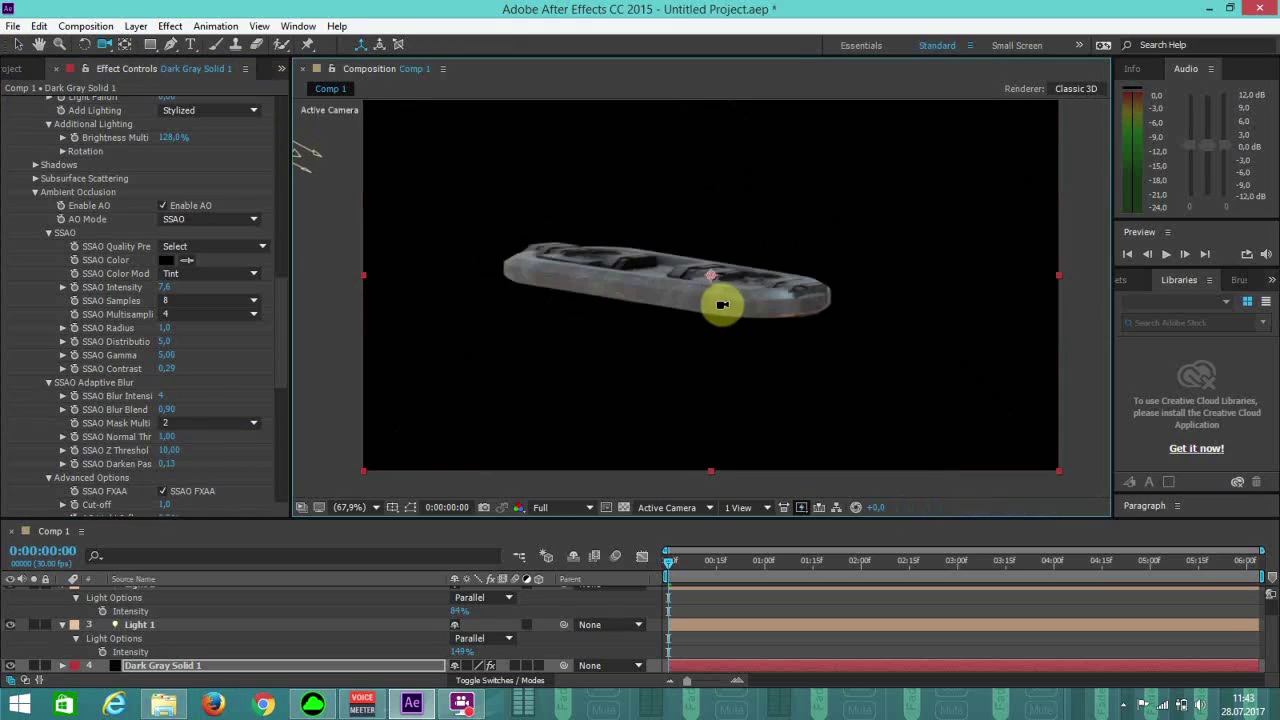
drag(667, 347, 617, 182)
scroll(670, 354, up, 1)
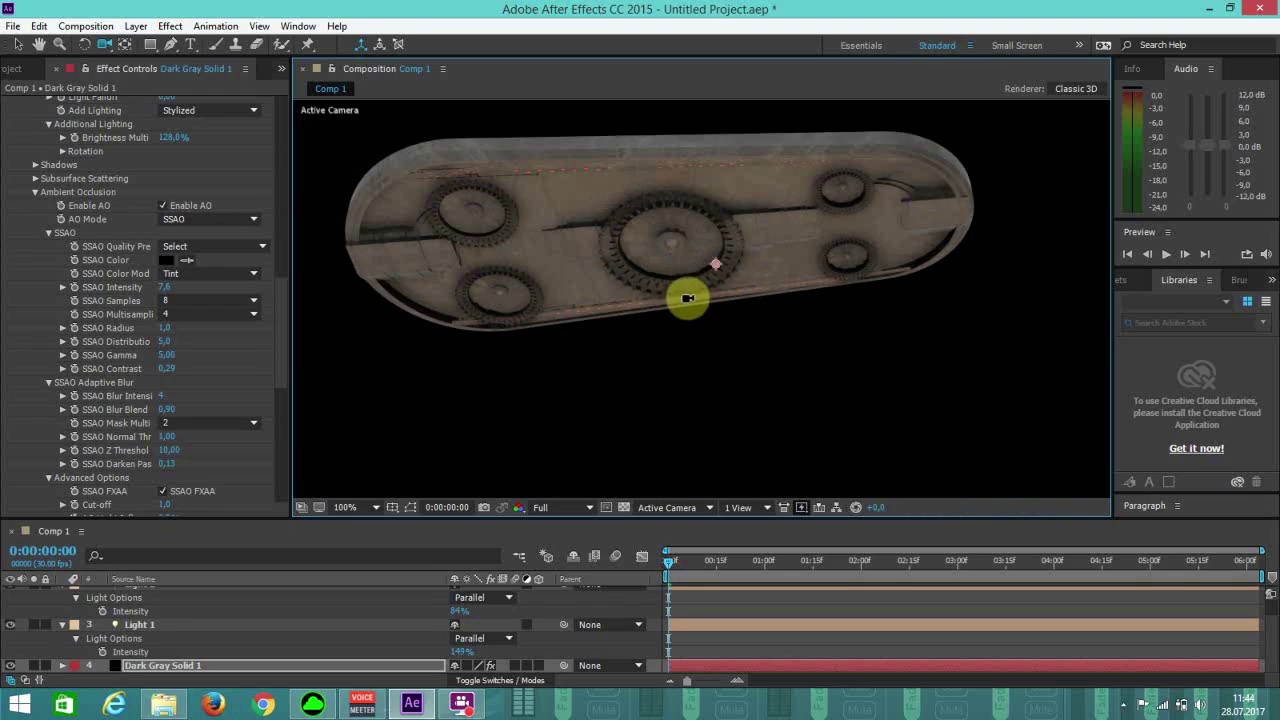
click(18, 44)
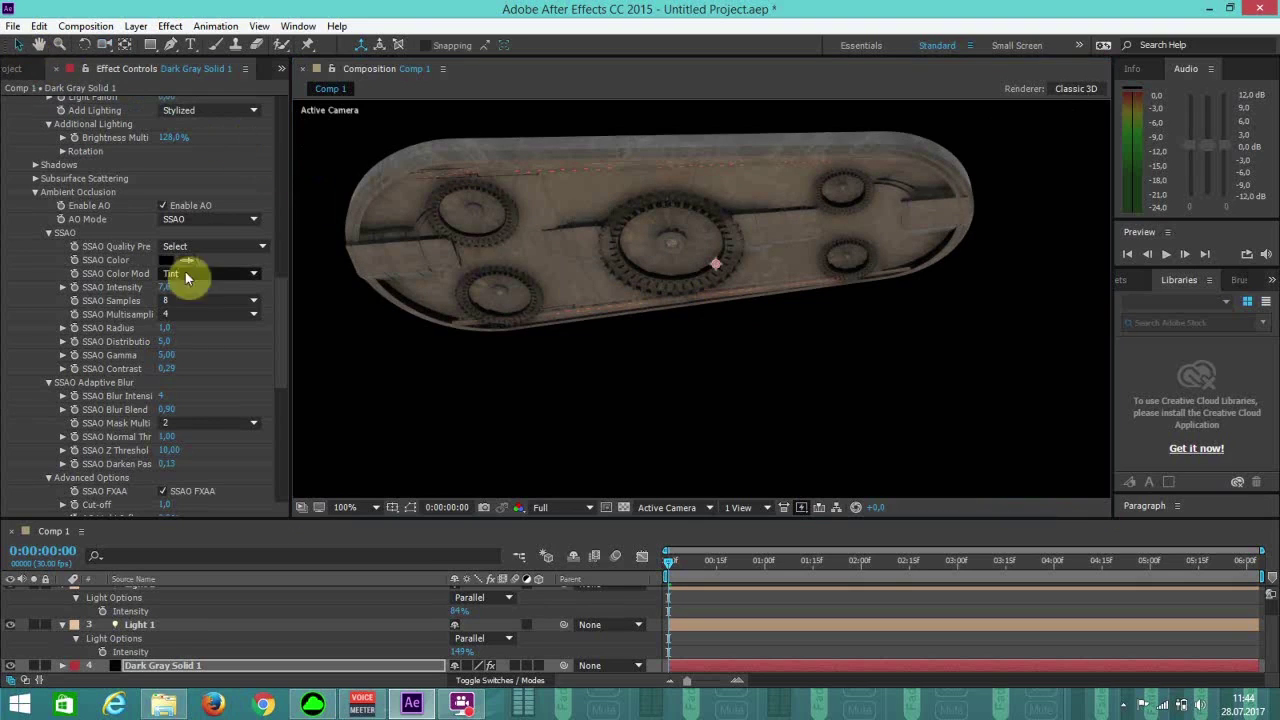
Open the Element effect's Scene Setup and collapse the expanded Component_20 models in the scene tree.
drag(280, 320, 297, 117)
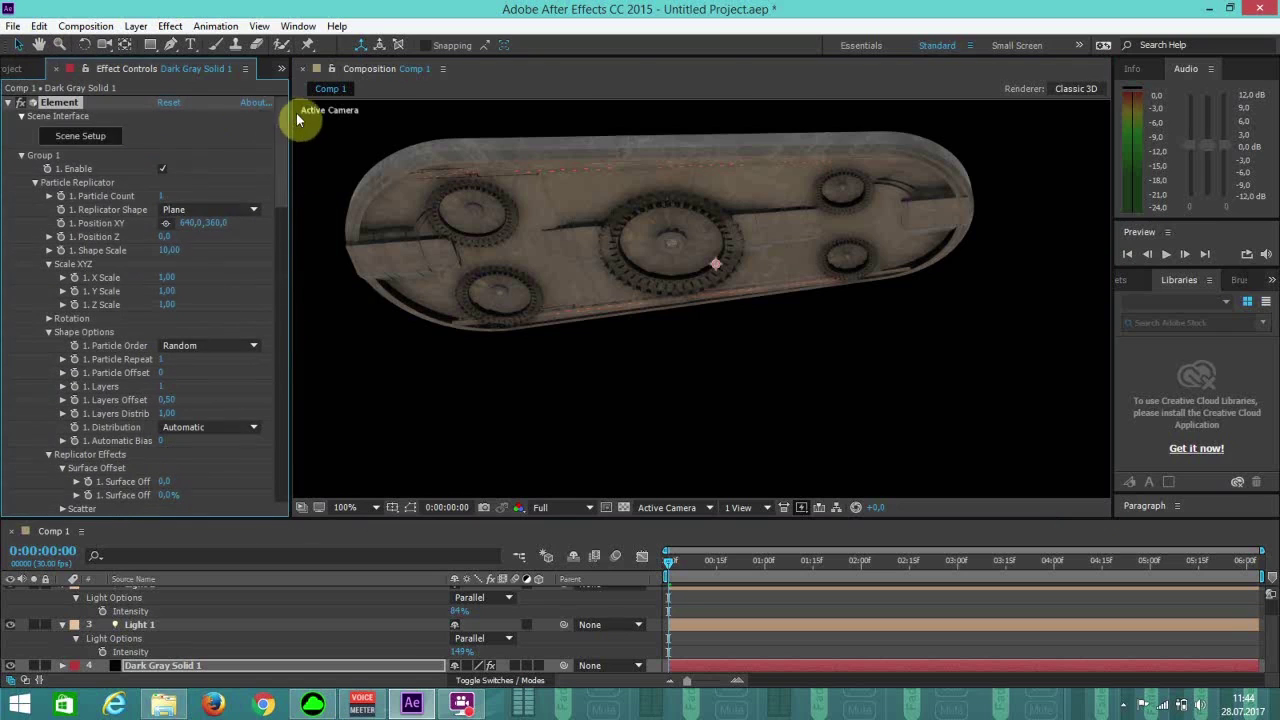
click(110, 140)
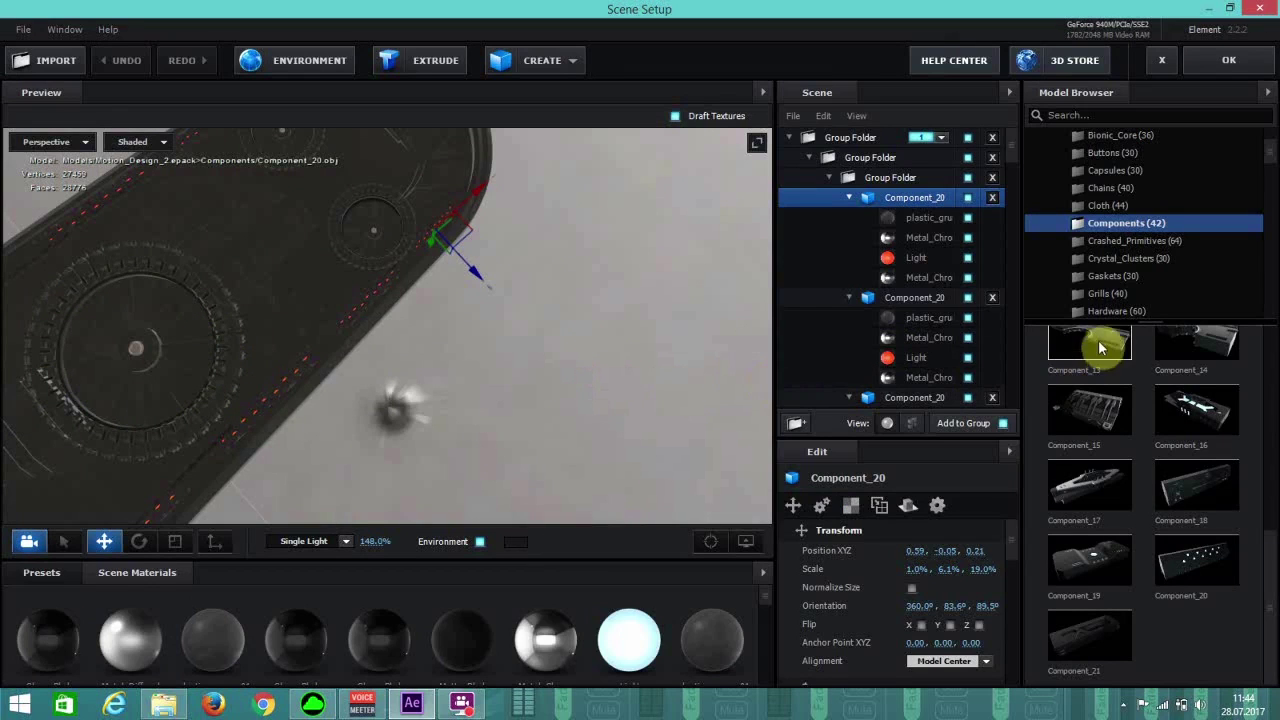
click(848, 198)
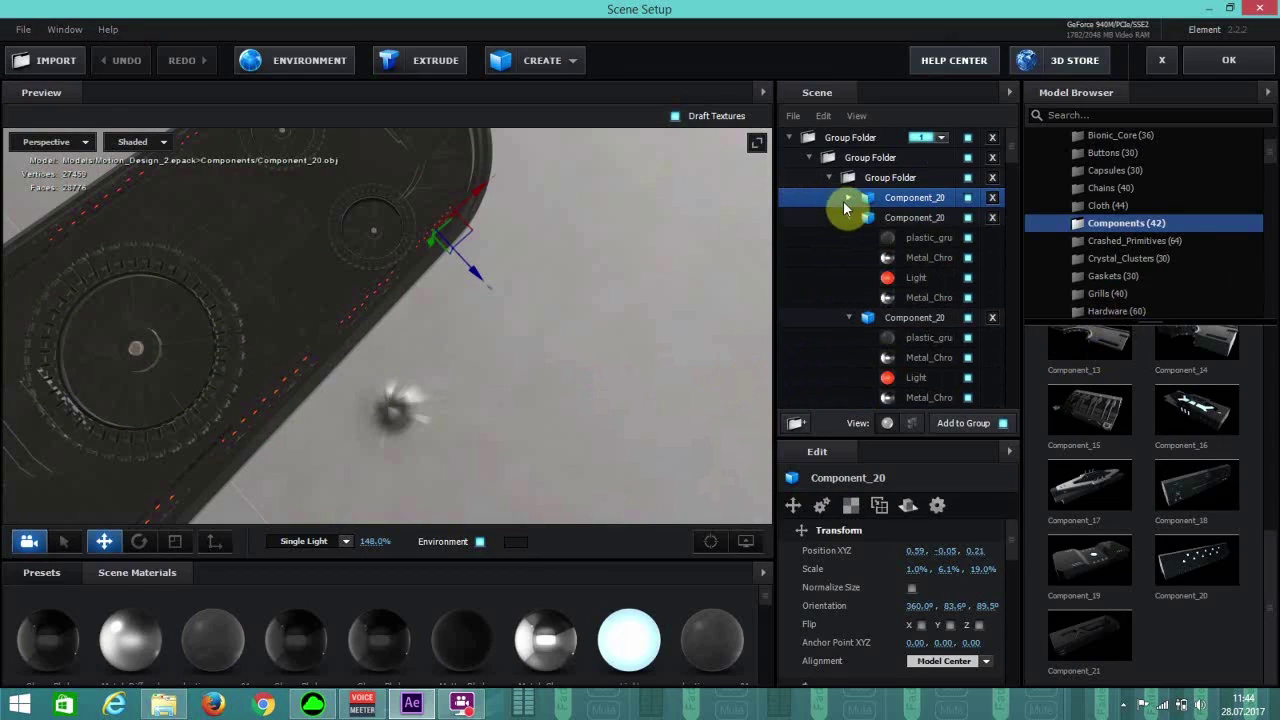
click(848, 218)
click(848, 238)
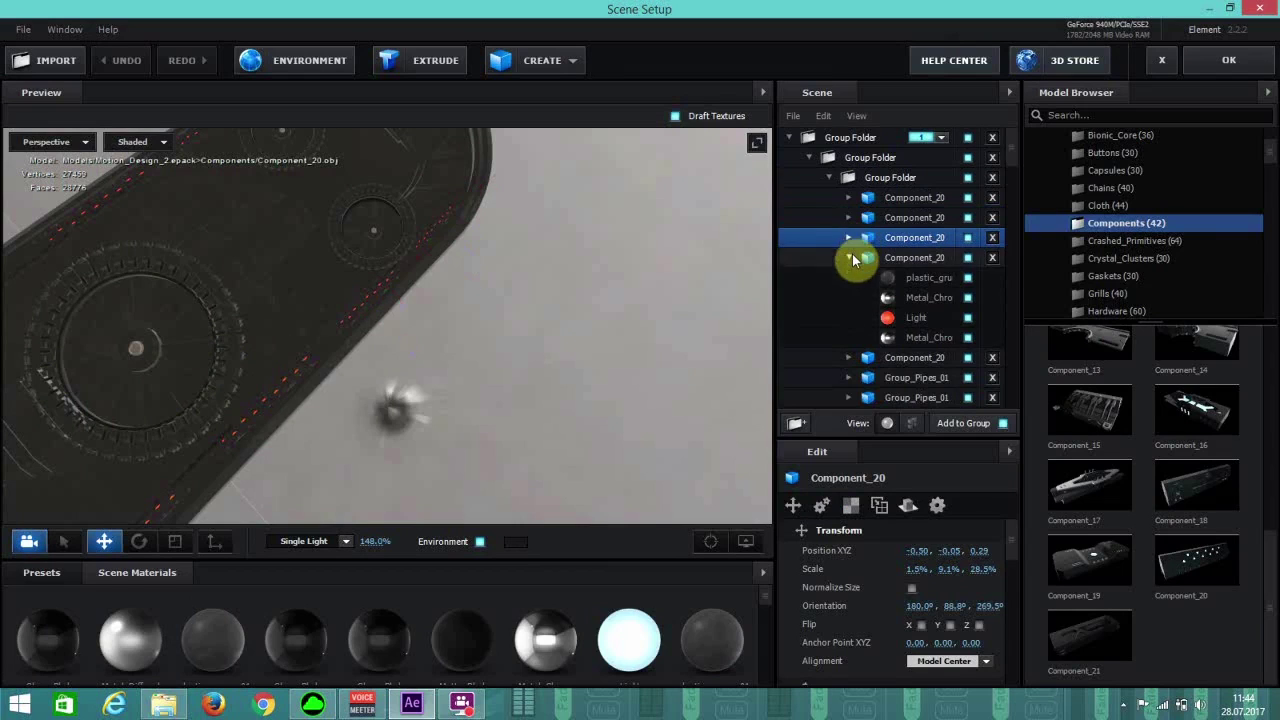
click(851, 258)
Collapse the expanded Pipe_Junction_Box_05 models further down the scene tree and select the first Tech_Mech_07 gear.
scroll(951, 345, down, 5)
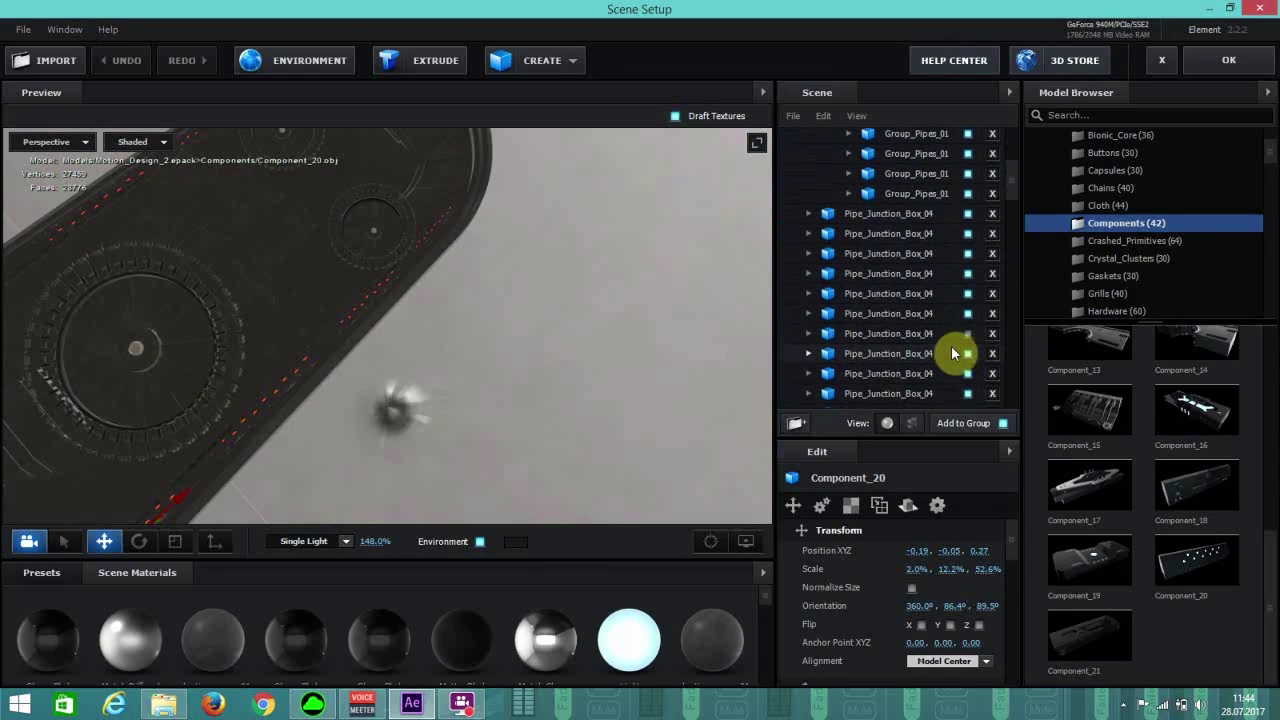
scroll(951, 345, down, 2)
click(810, 252)
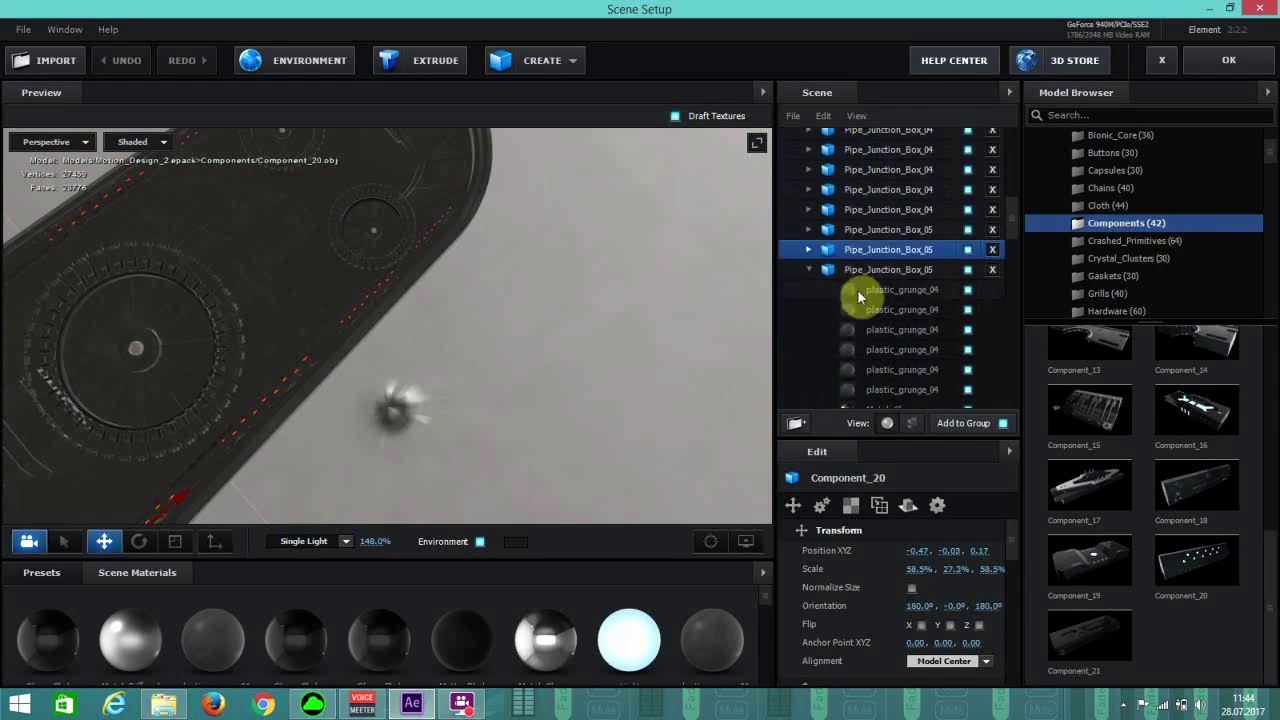
scroll(857, 289, down, 3)
scroll(859, 297, down, 3)
click(806, 262)
click(801, 266)
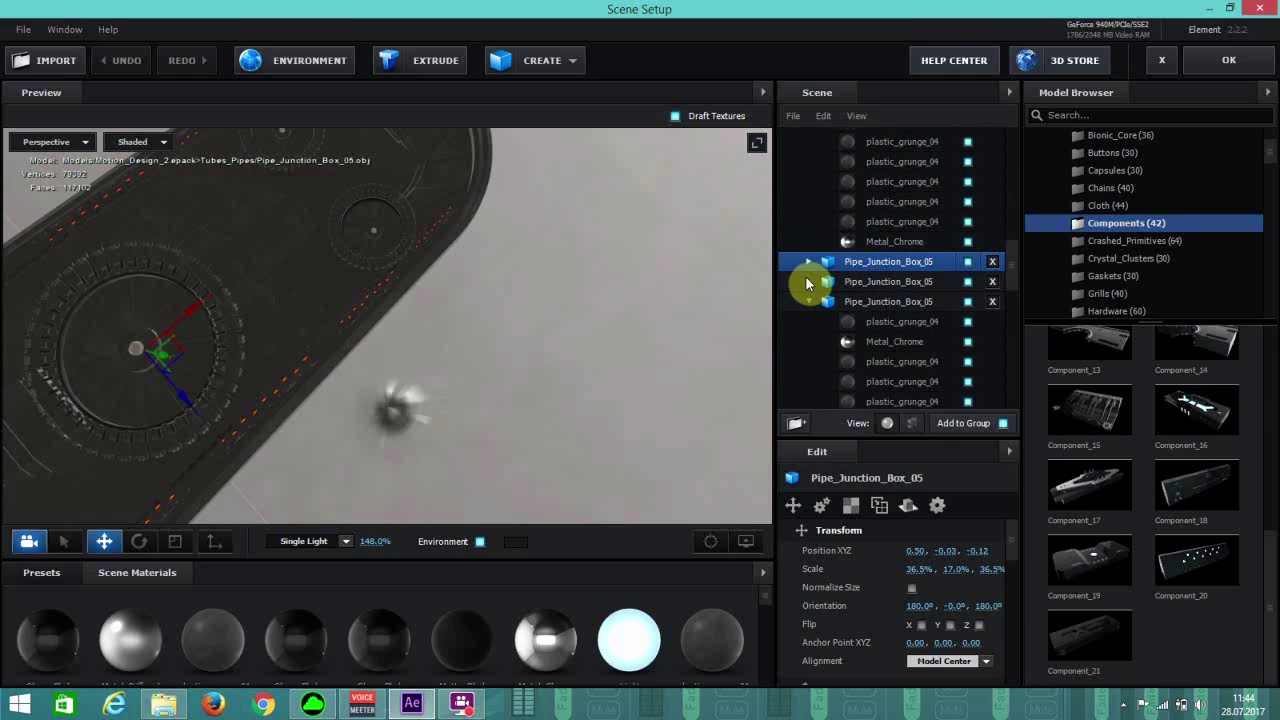
click(806, 283)
click(806, 333)
click(808, 370)
click(816, 372)
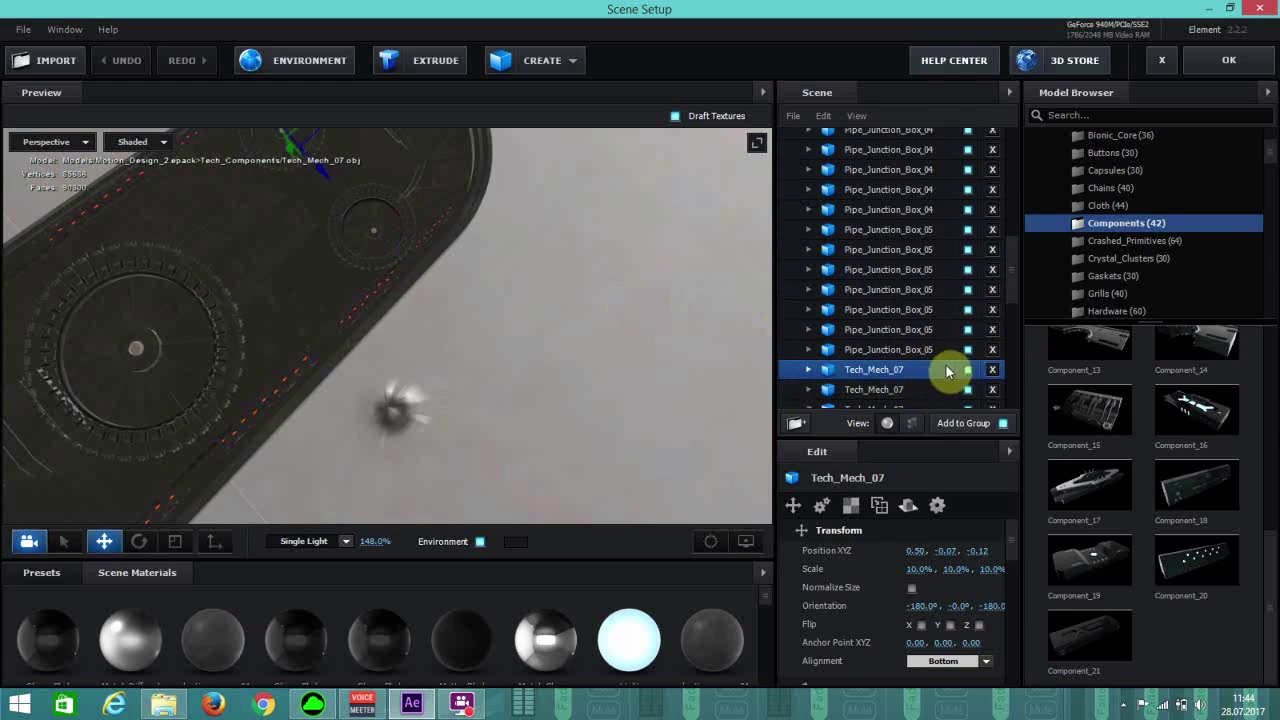
Delete all the Tech_Mech_07 gear models from the hoverboard scene.
click(967, 370)
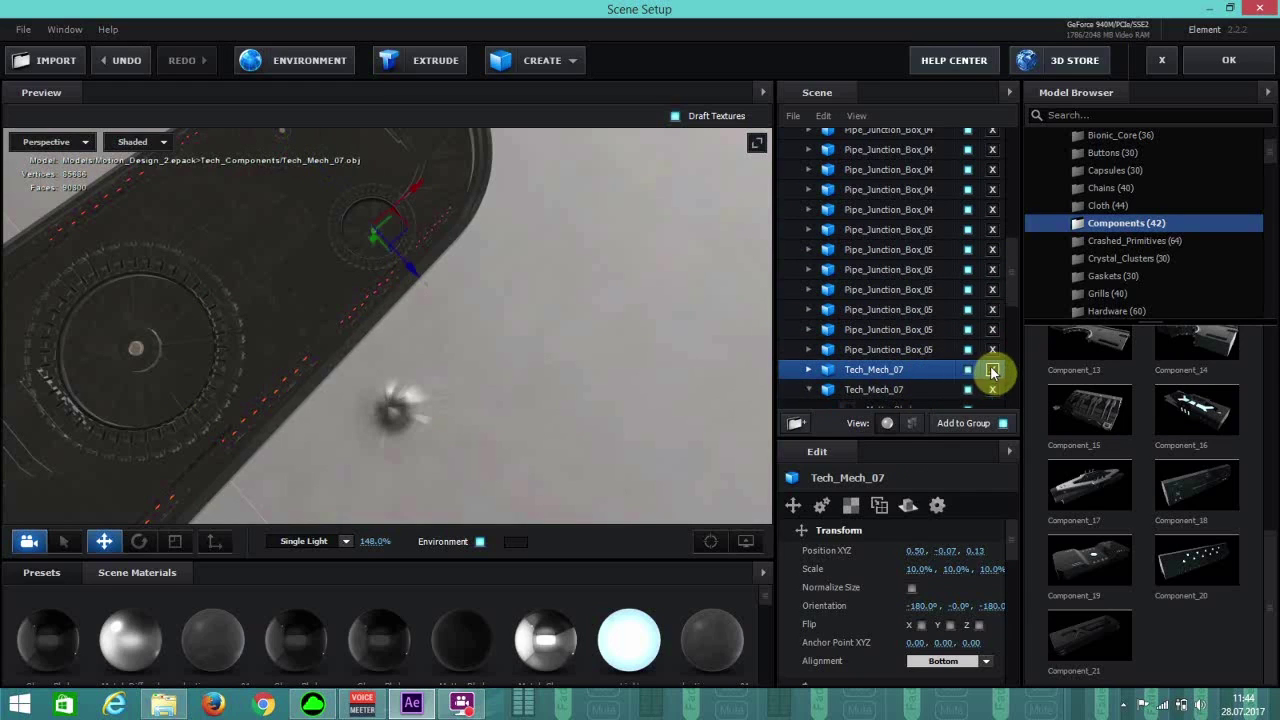
click(992, 371)
click(992, 371)
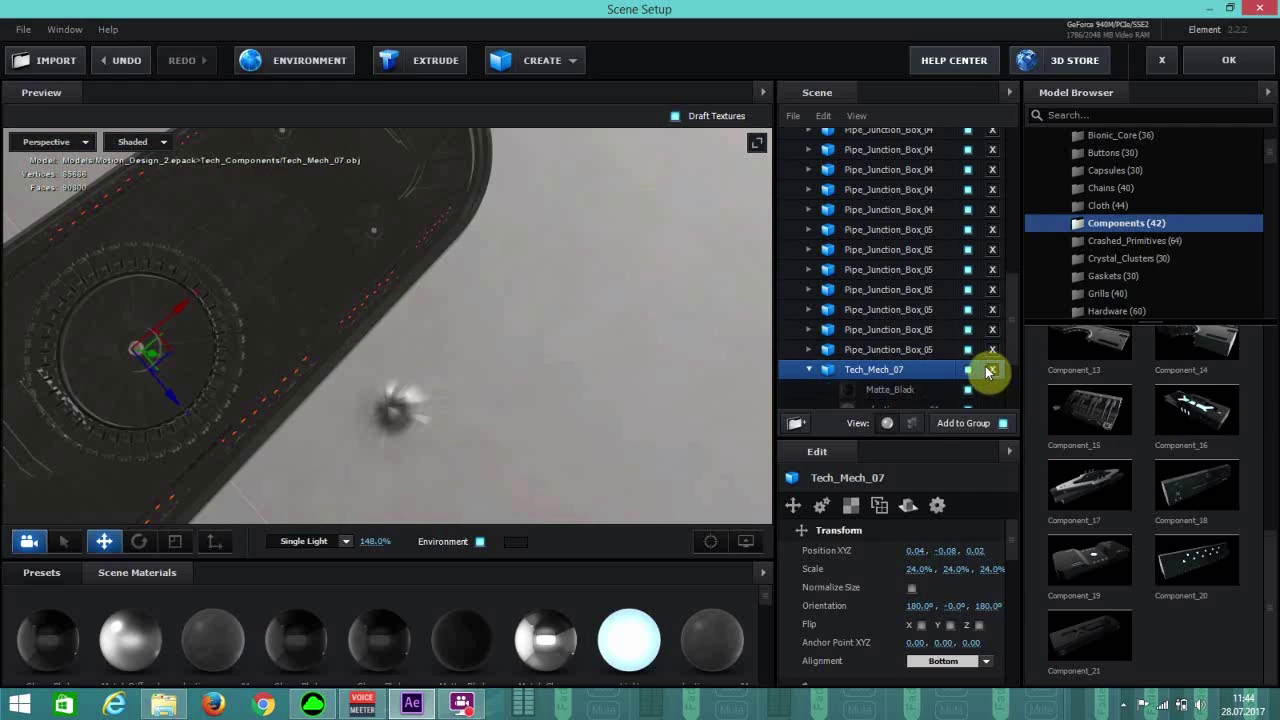
click(992, 371)
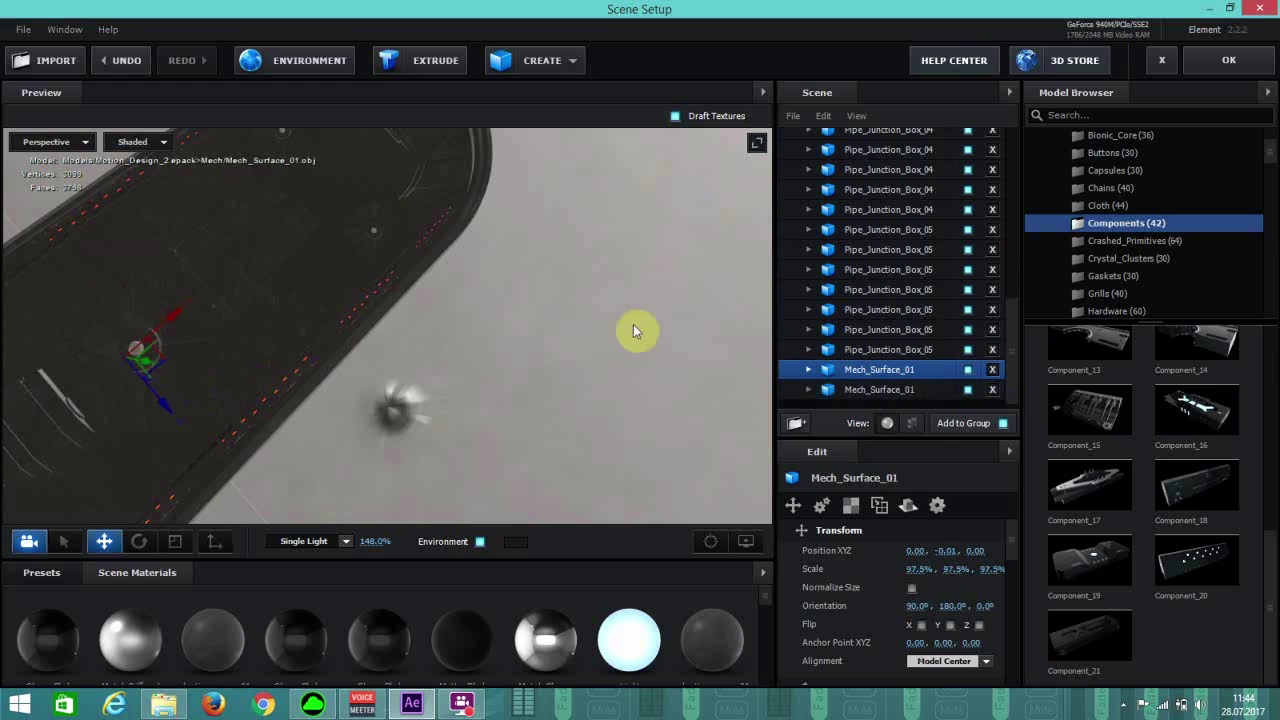
Browse the Tubes_Pipes and Mech model categories for a replacement for the deleted gears.
scroll(1143, 267, down, 1)
scroll(1141, 262, down, 10)
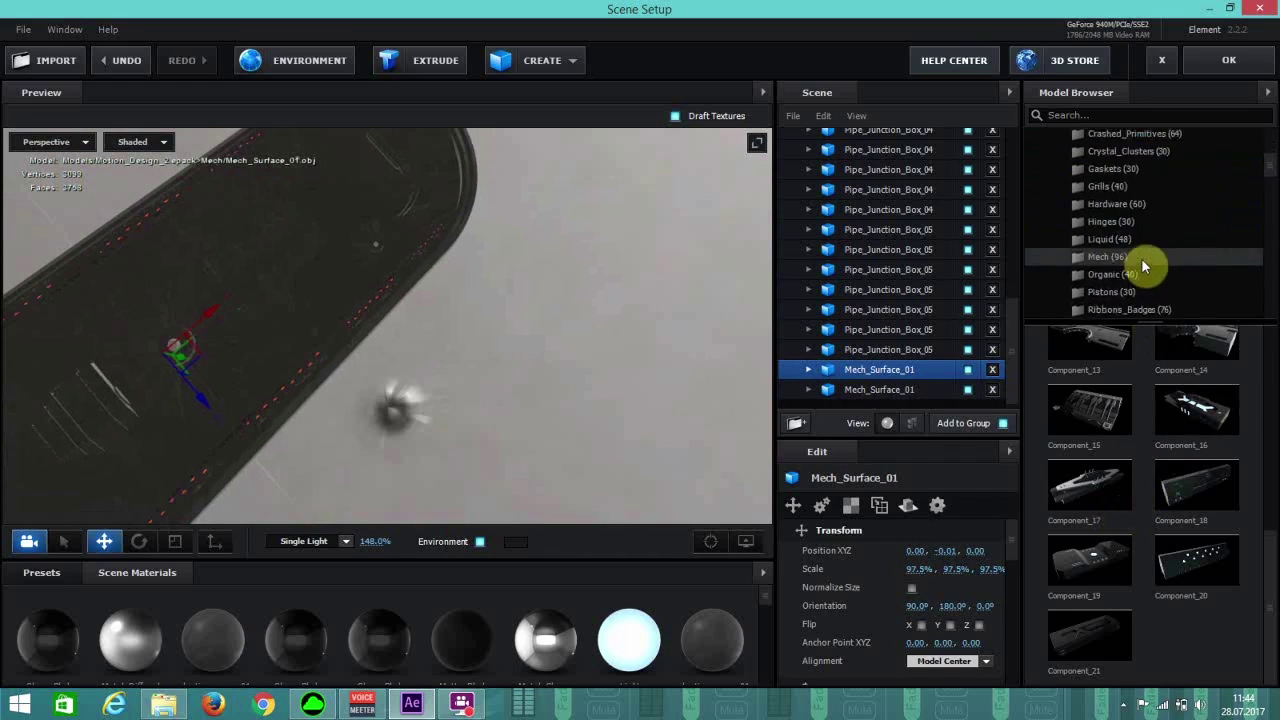
scroll(1143, 265, down, 6)
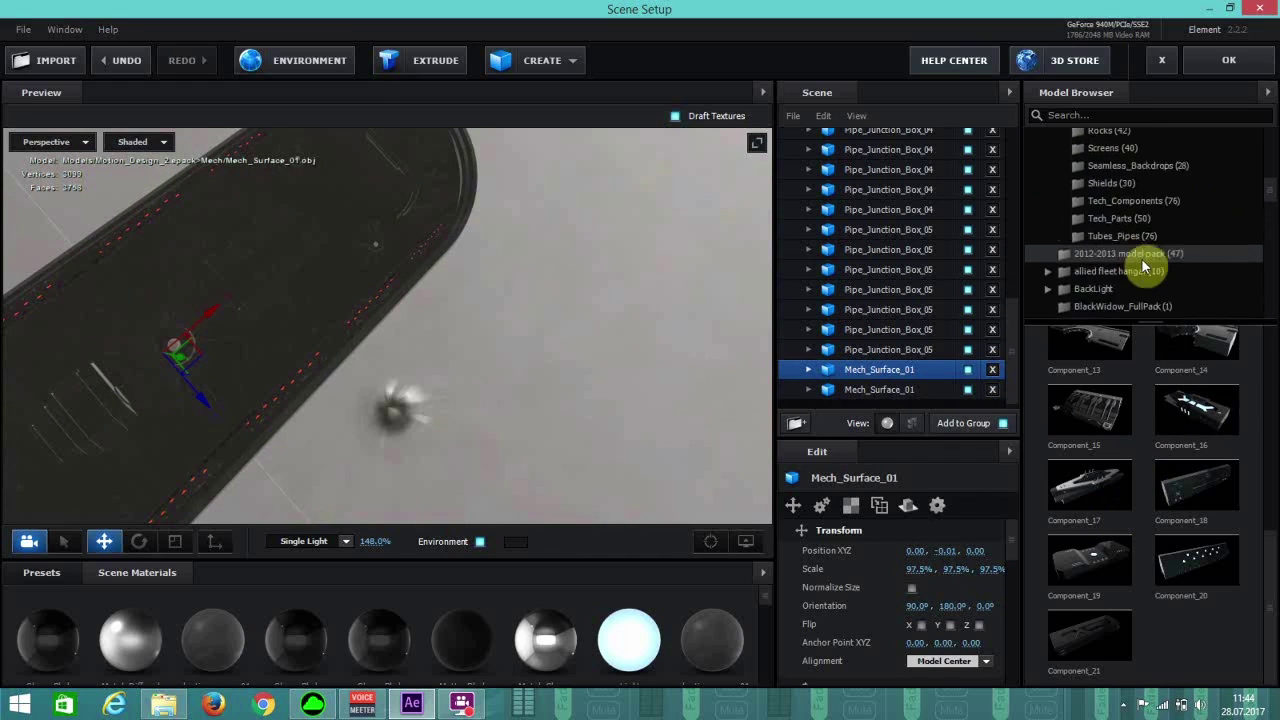
scroll(1143, 265, down, 1)
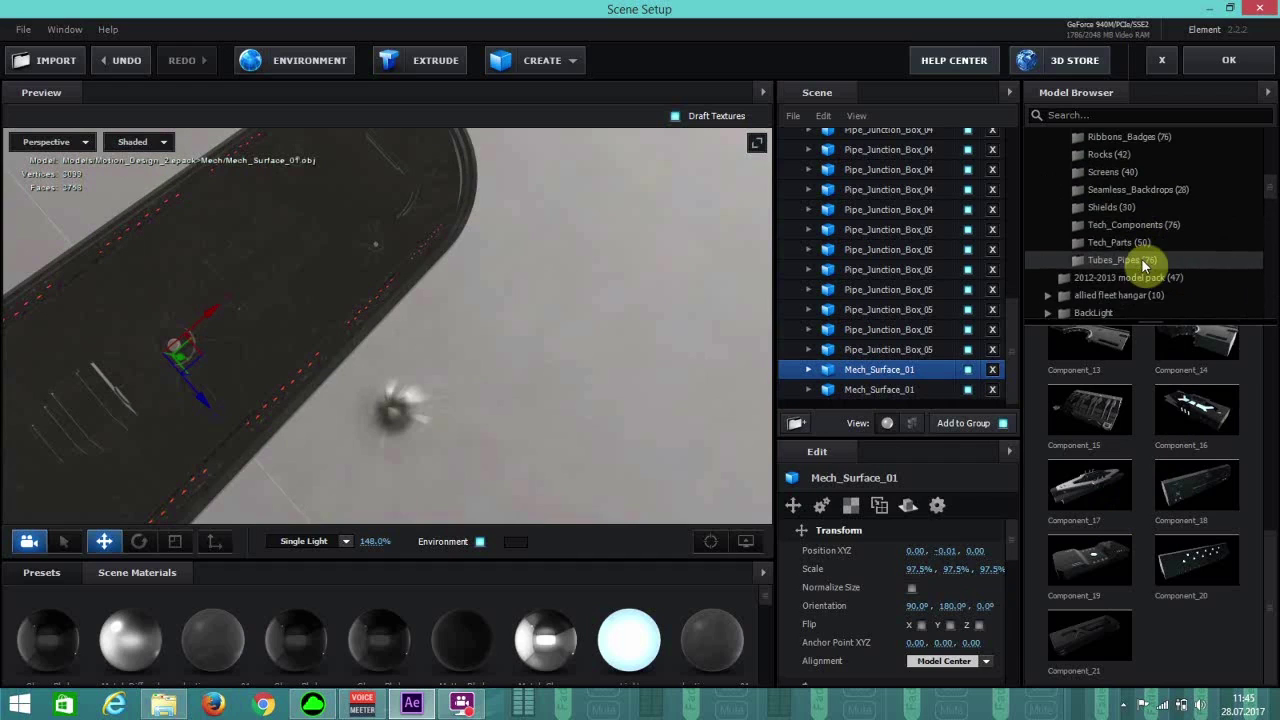
click(1143, 260)
drag(1270, 378, 1275, 450)
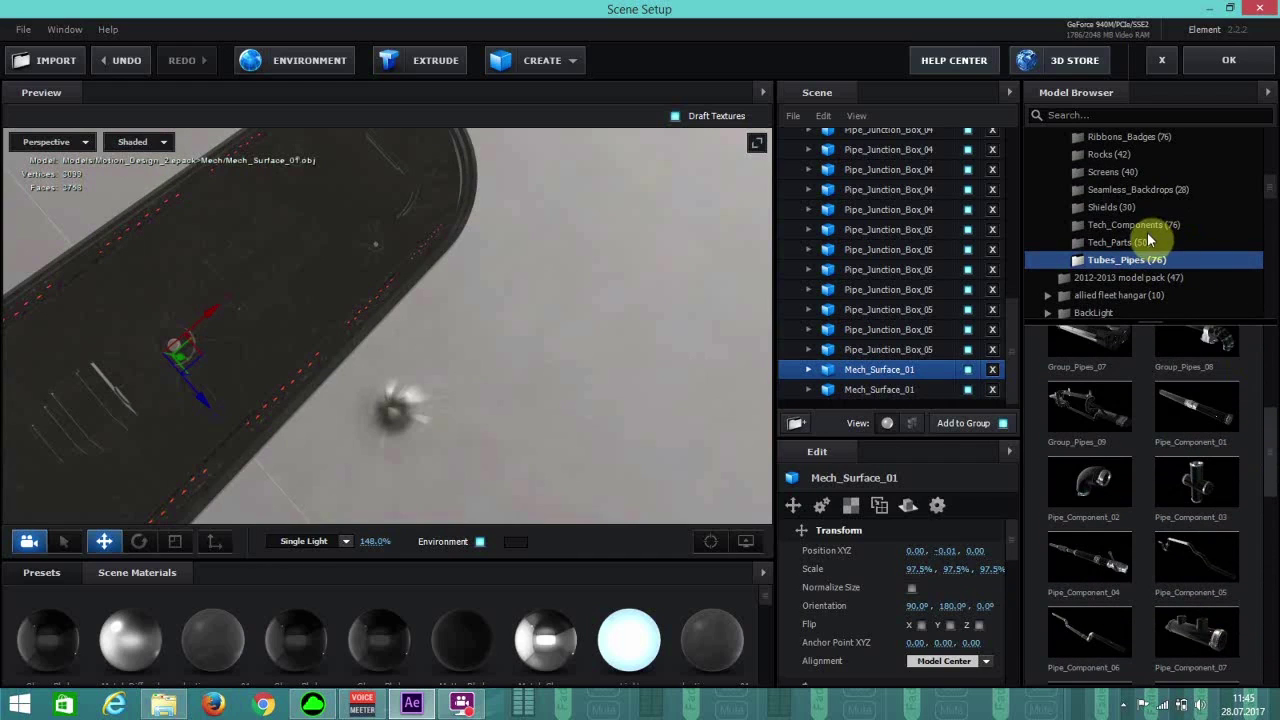
scroll(1145, 245, up, 5)
click(1128, 307)
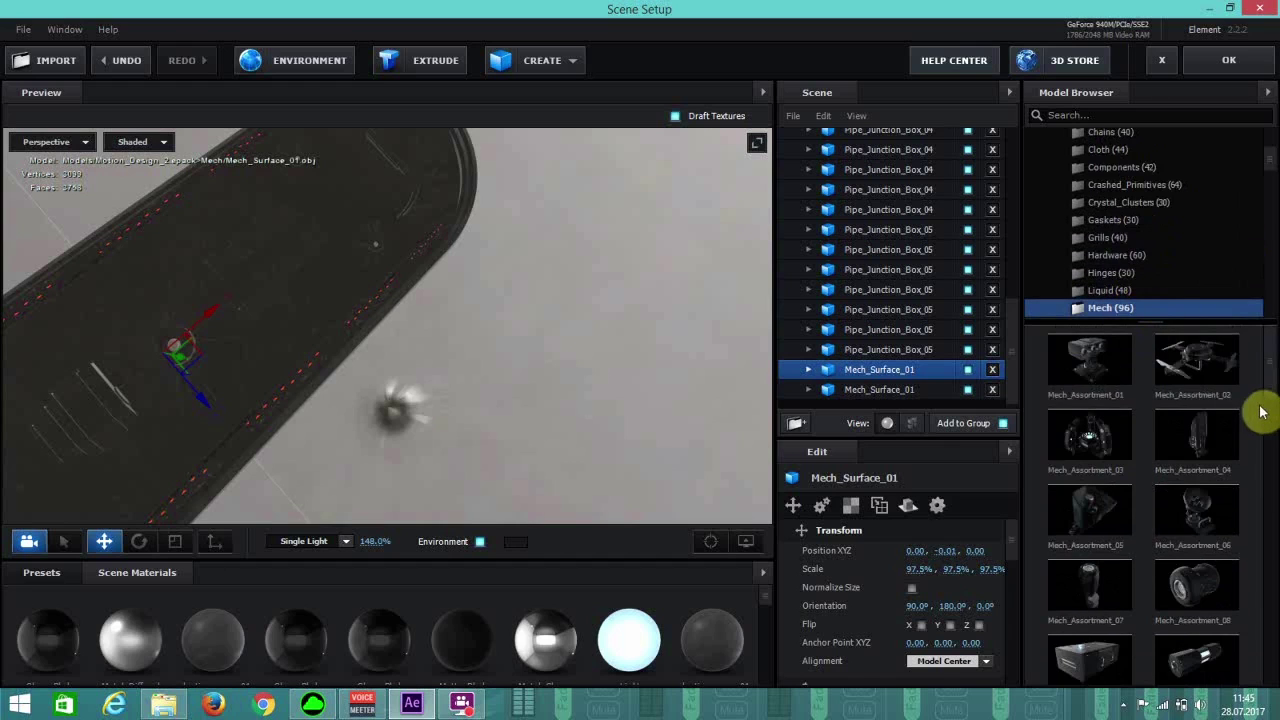
drag(1270, 362, 1266, 625)
Look through the Components models and recheck the Mech surface models for a suitable replacement part.
scroll(1137, 204, up, 1)
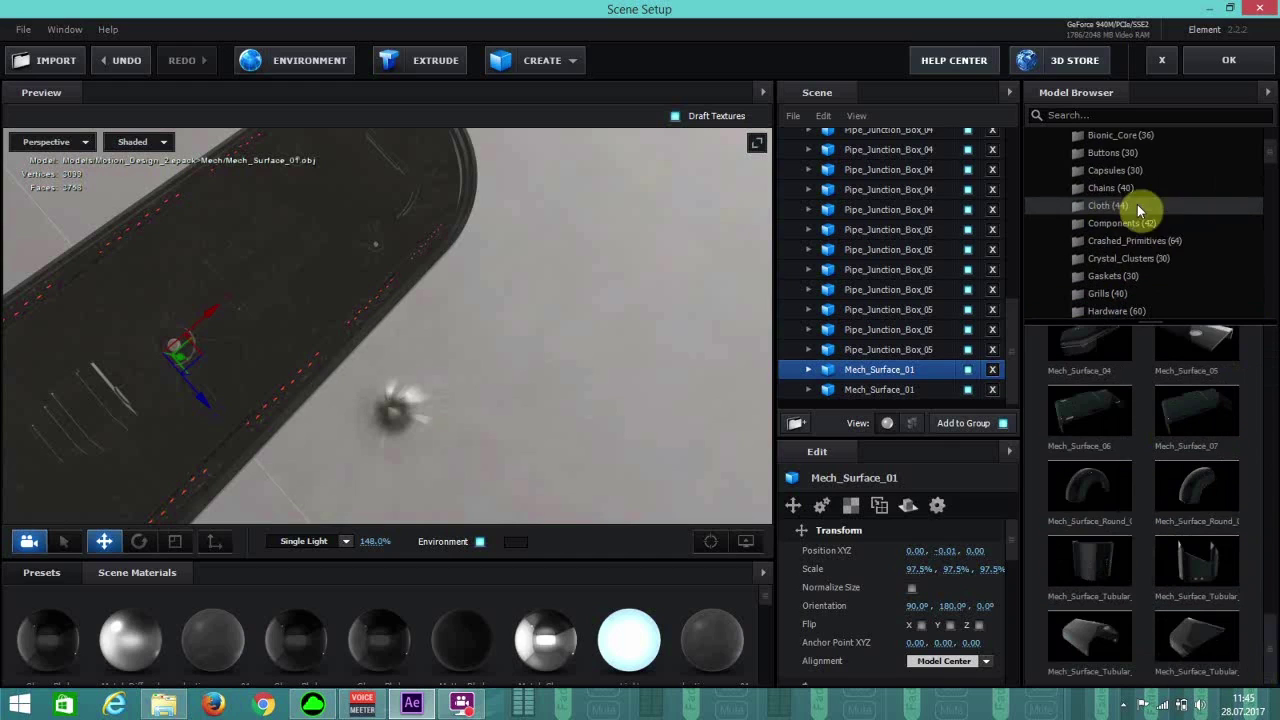
click(1140, 222)
drag(1260, 337, 1234, 343)
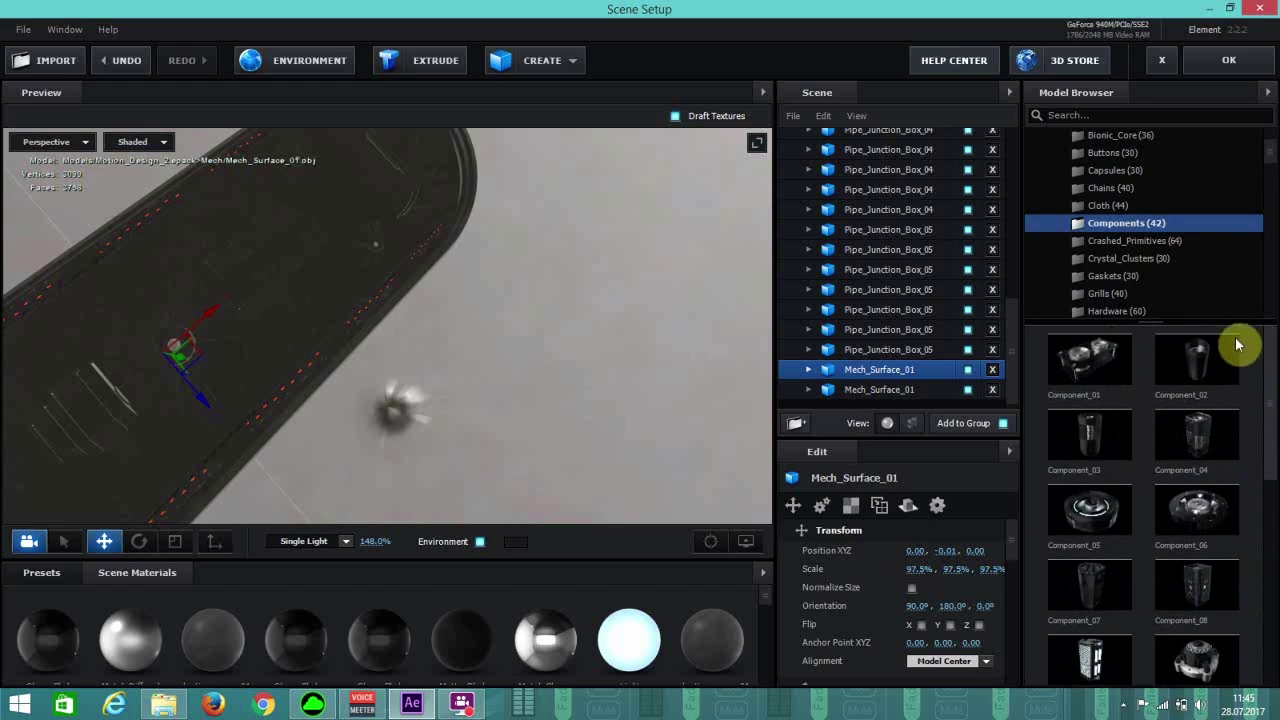
scroll(1167, 212, up, 1)
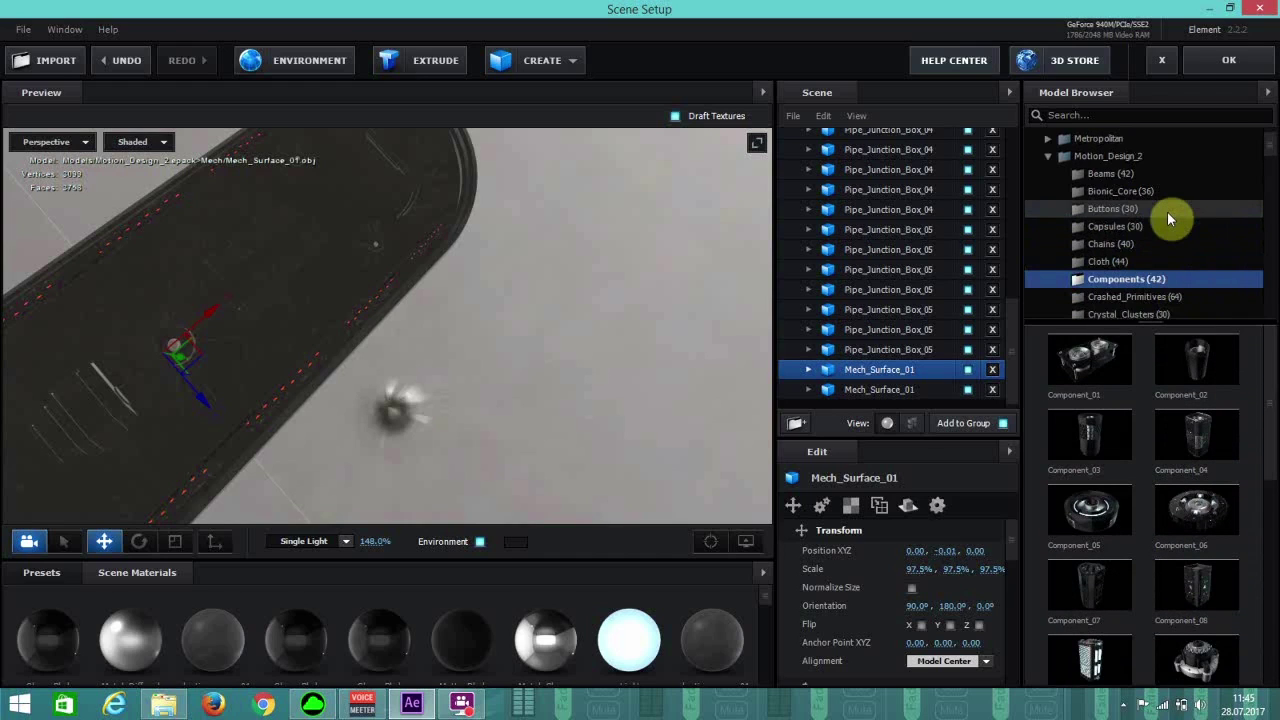
scroll(1167, 211, down, 2)
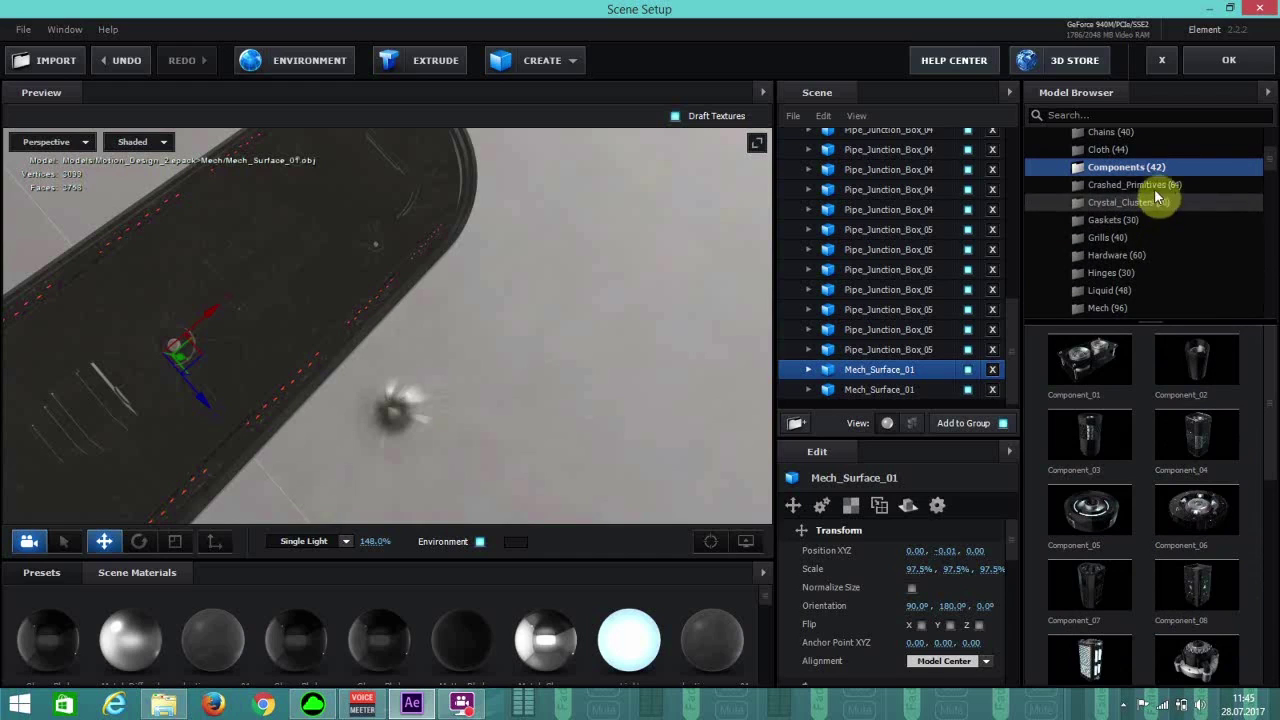
scroll(1158, 238, down, 1)
click(1143, 251)
drag(1266, 371, 1271, 614)
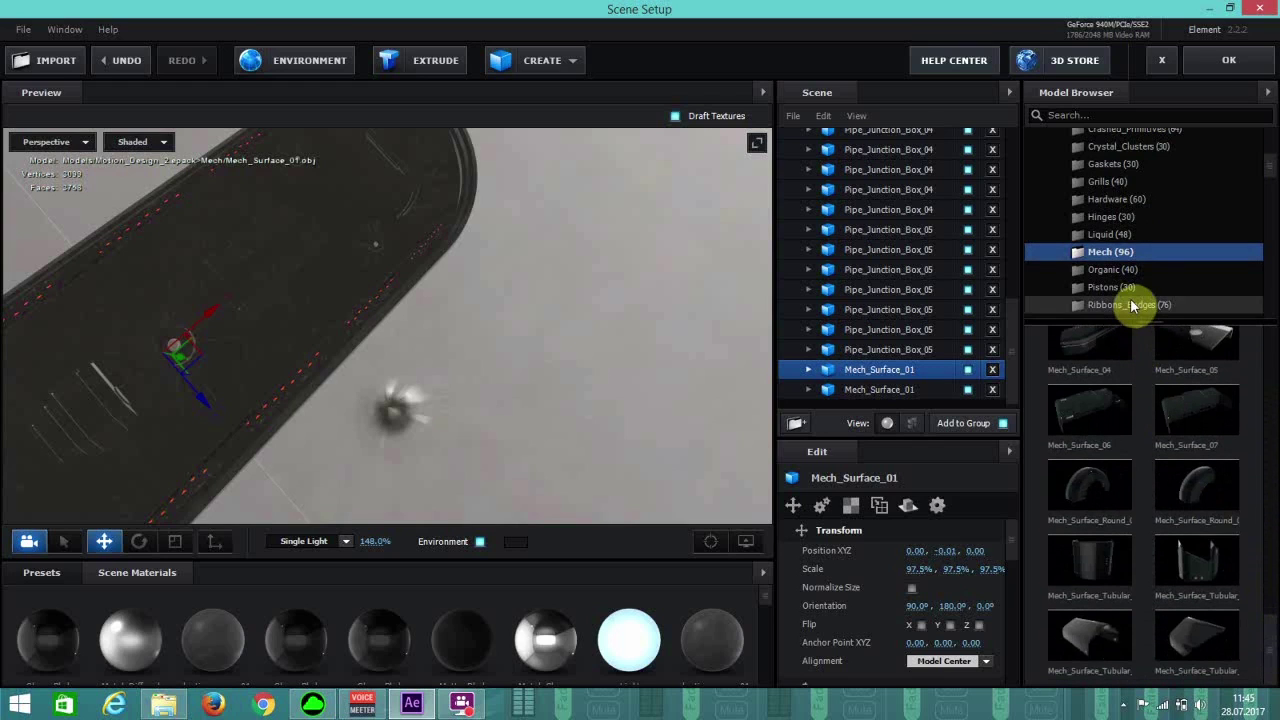
scroll(1130, 292, down, 1)
scroll(1130, 285, down, 1)
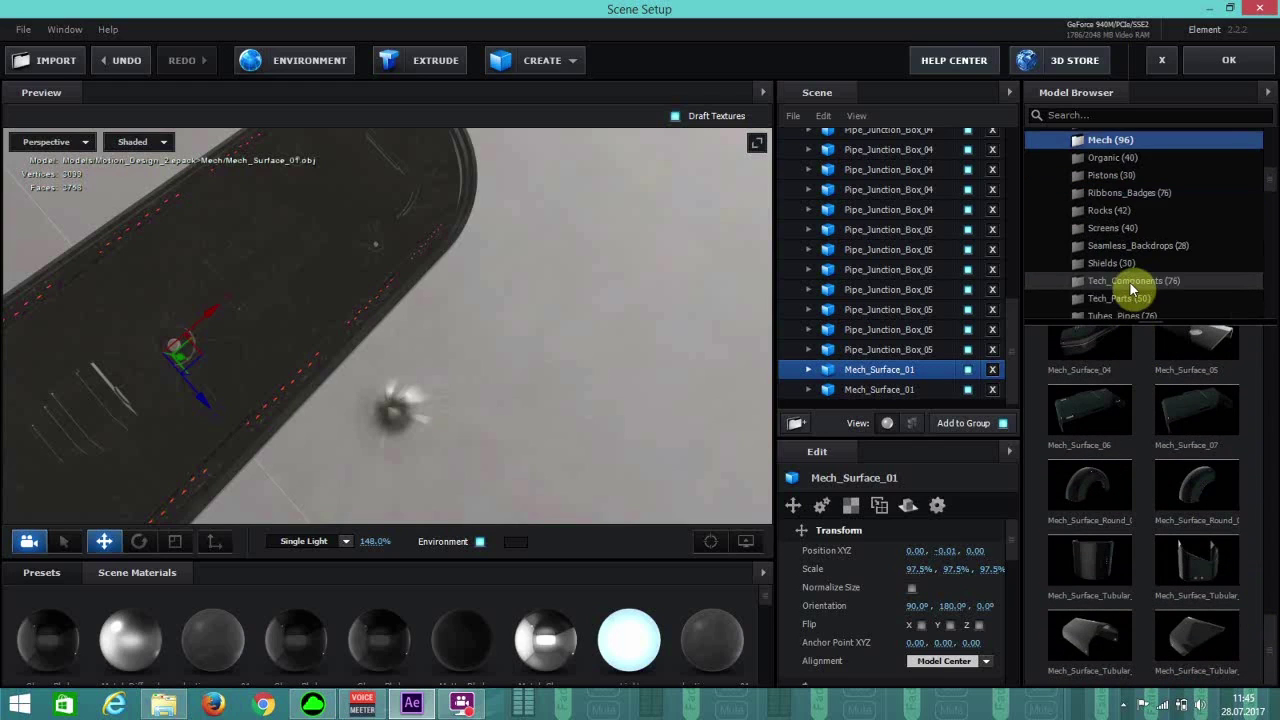
Open the Tech_Components model category and browse to its Tech_Rings models.
click(1131, 281)
drag(1271, 371, 1258, 626)
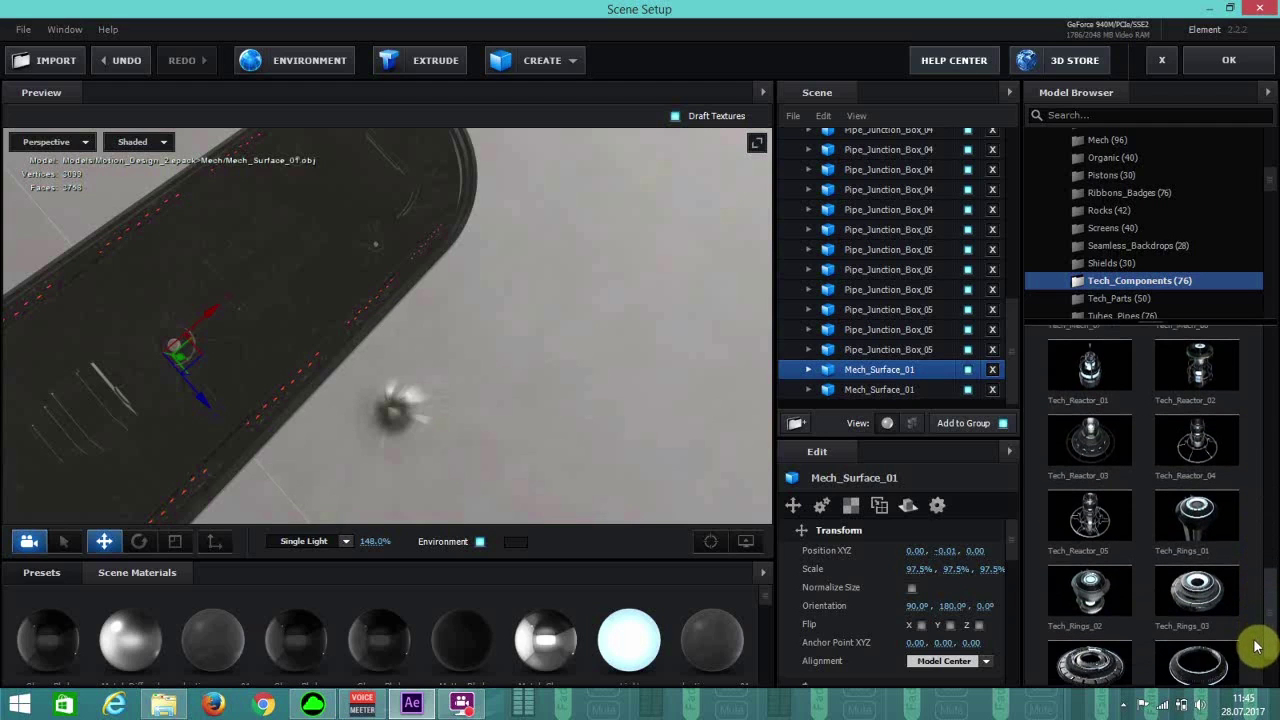
scroll(1257, 646, down, 3)
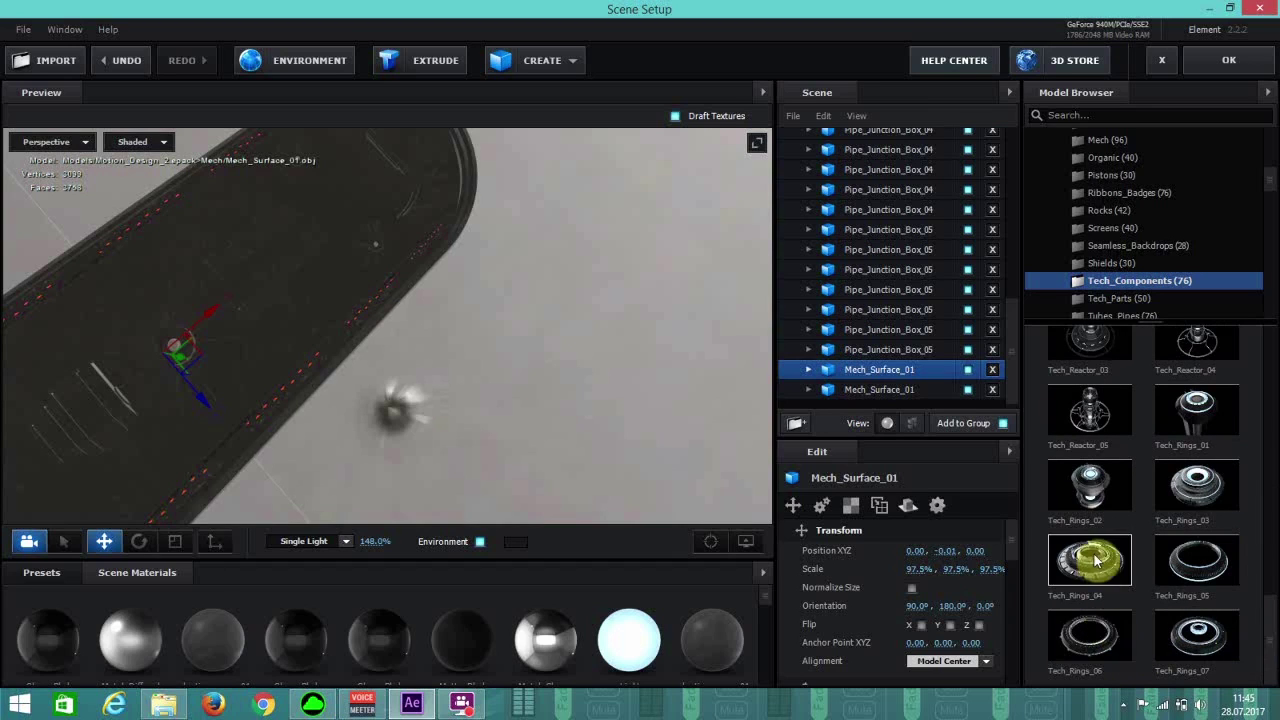
Try the Tech_Rings_06 and Tech_Rings_04 models on the hoverboard, removing each one again.
click(1103, 640)
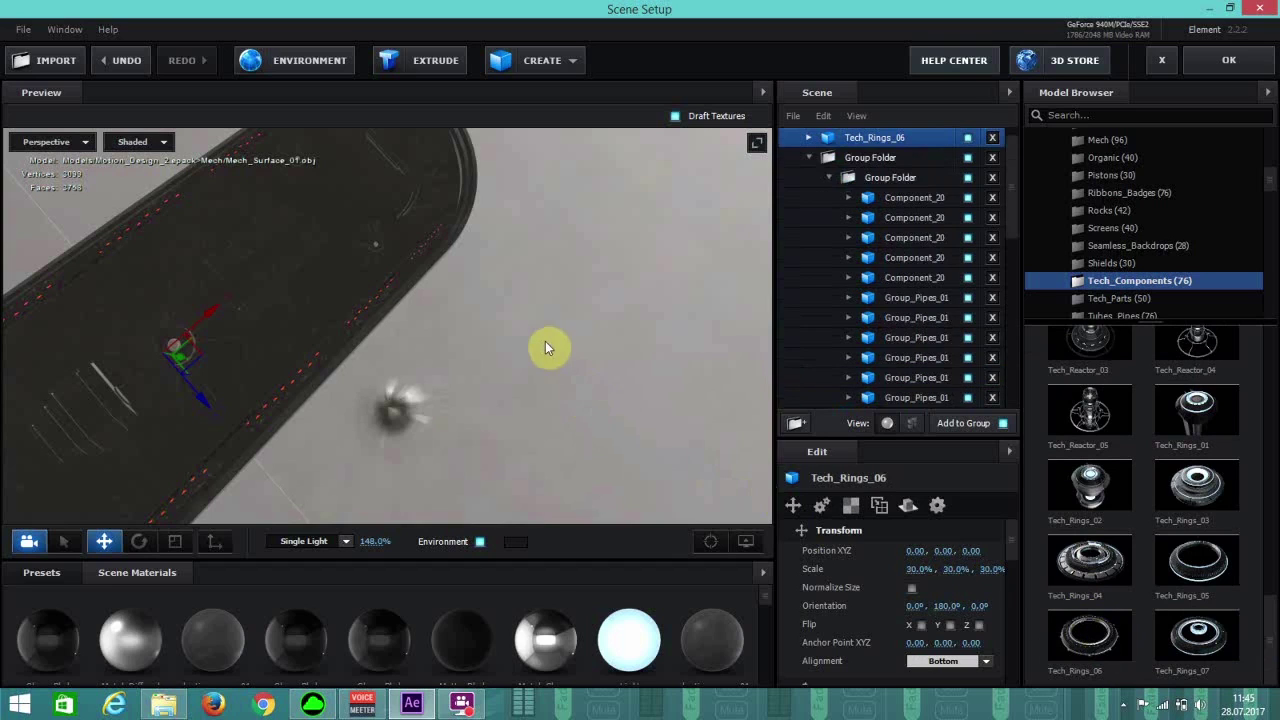
drag(414, 344, 394, 354)
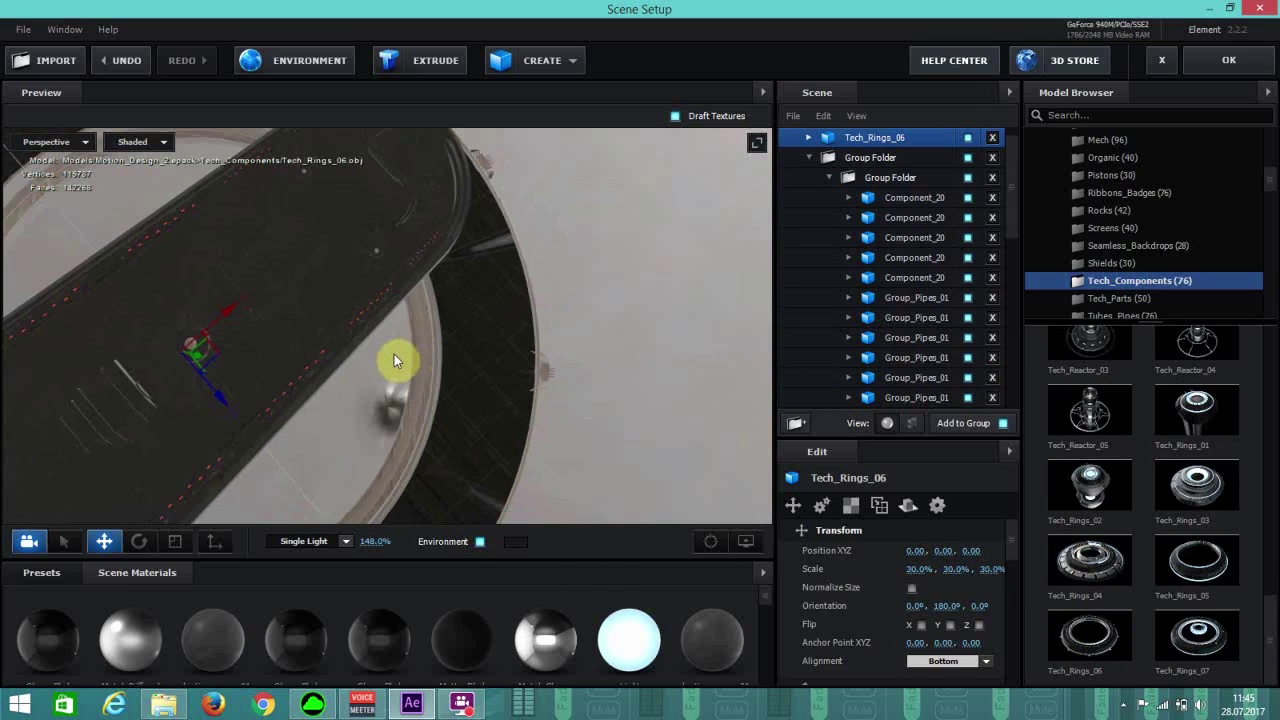
drag(311, 382, 355, 519)
click(992, 137)
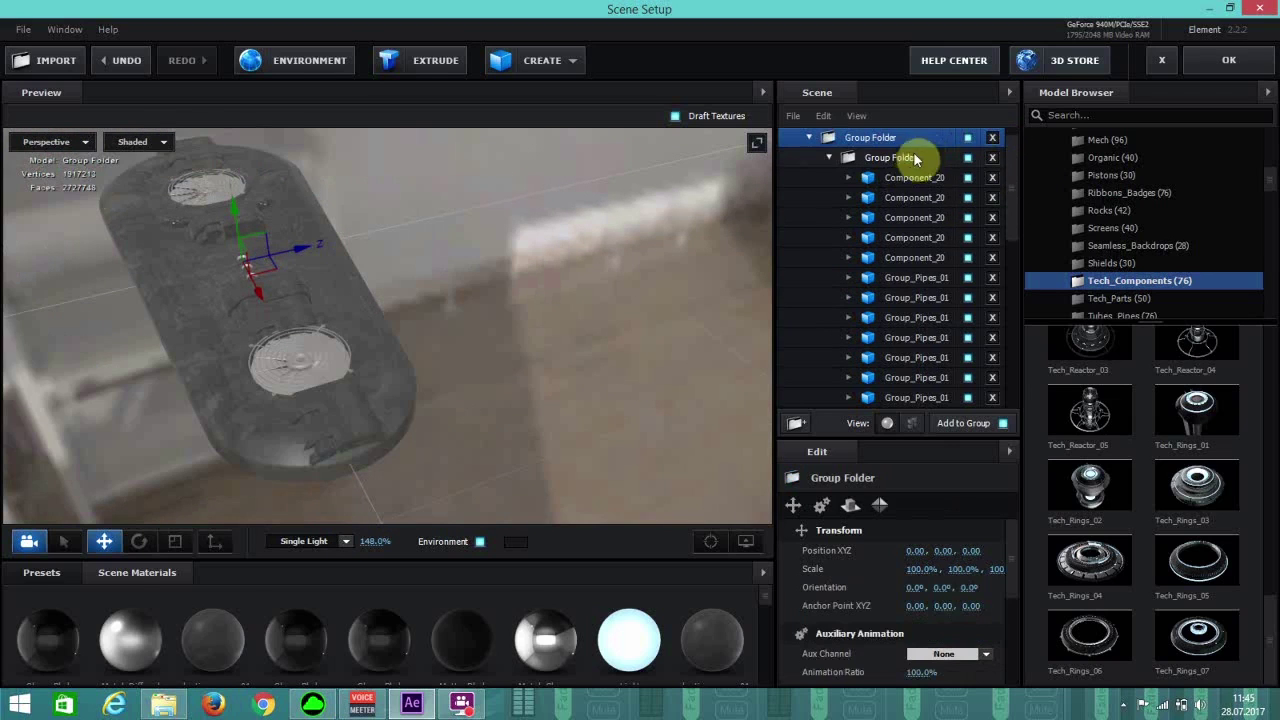
click(1120, 582)
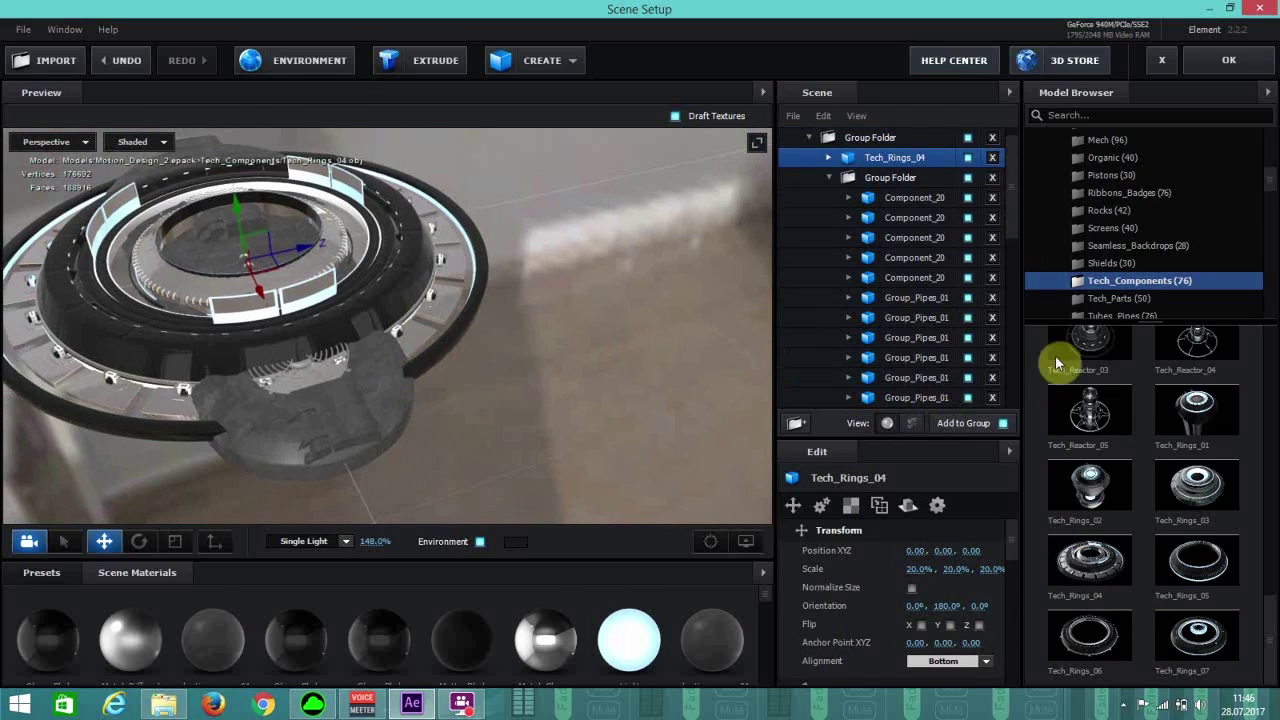
key(Delete)
Add the Tech_Mech_05 gear model, scaled to 40% and placed below the board at Y position -0.14.
scroll(1190, 513, up, 4)
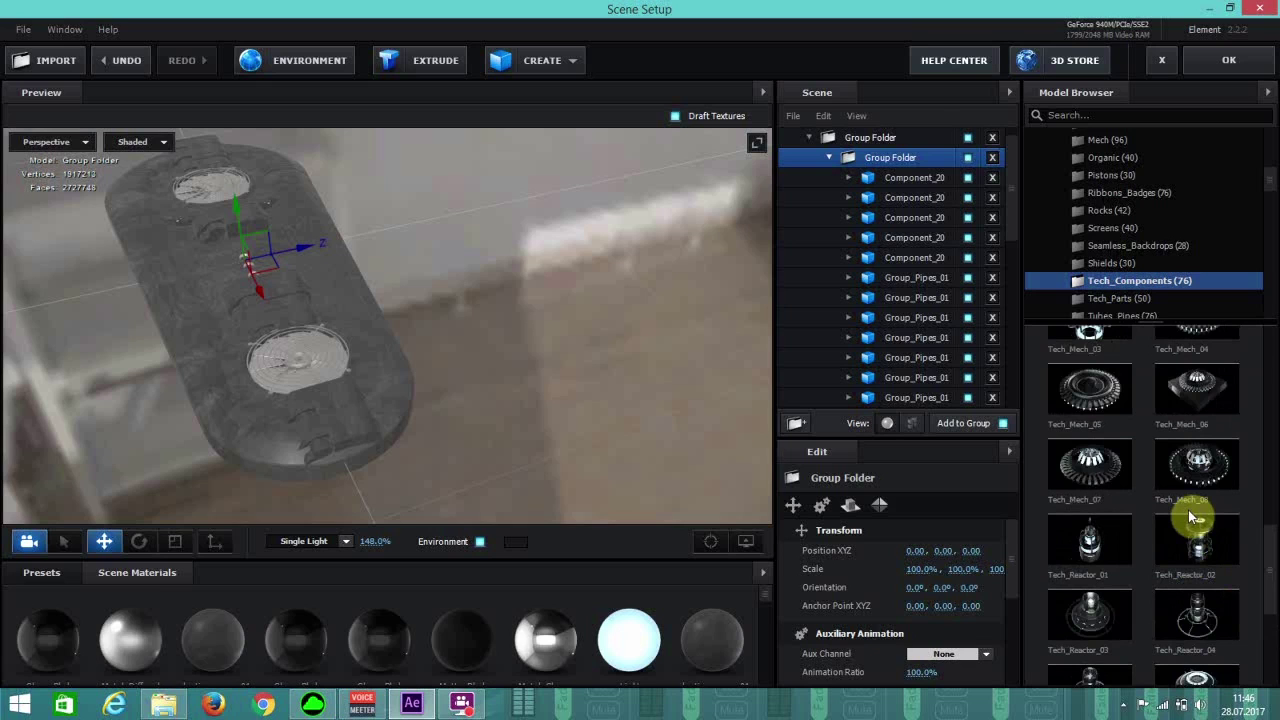
scroll(1190, 517, up, 1)
click(1070, 445)
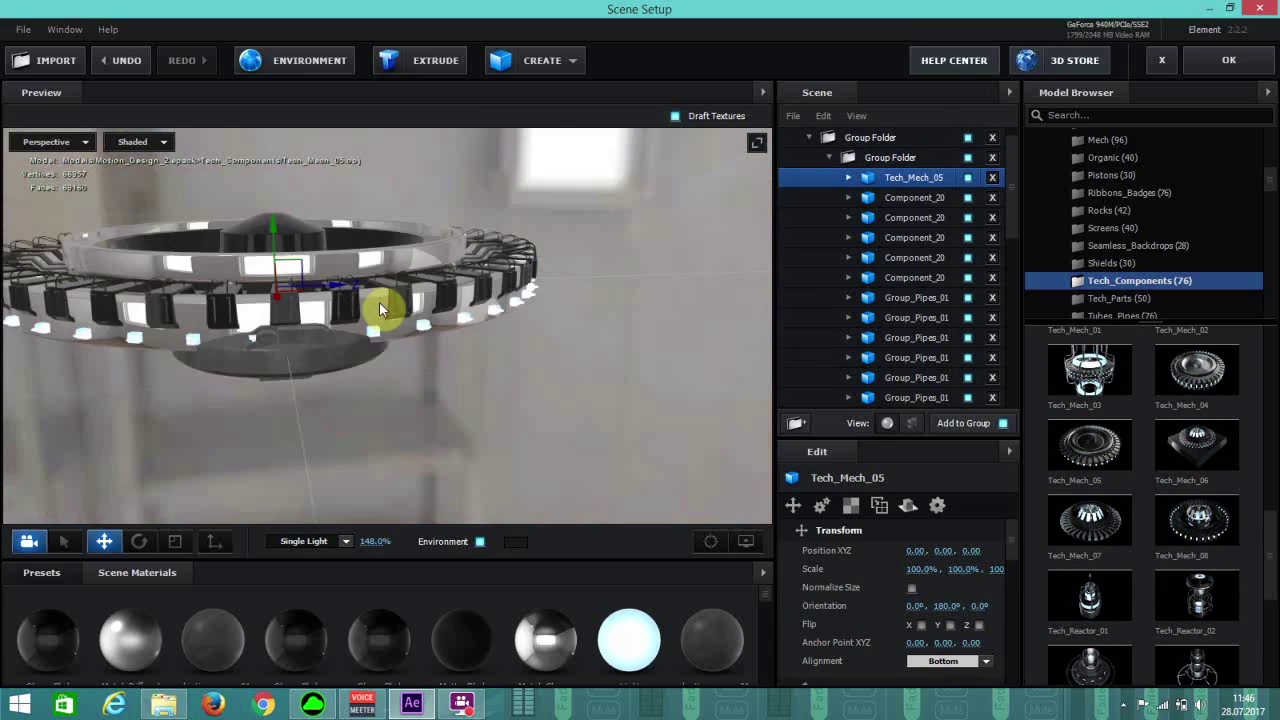
drag(379, 302, 347, 293)
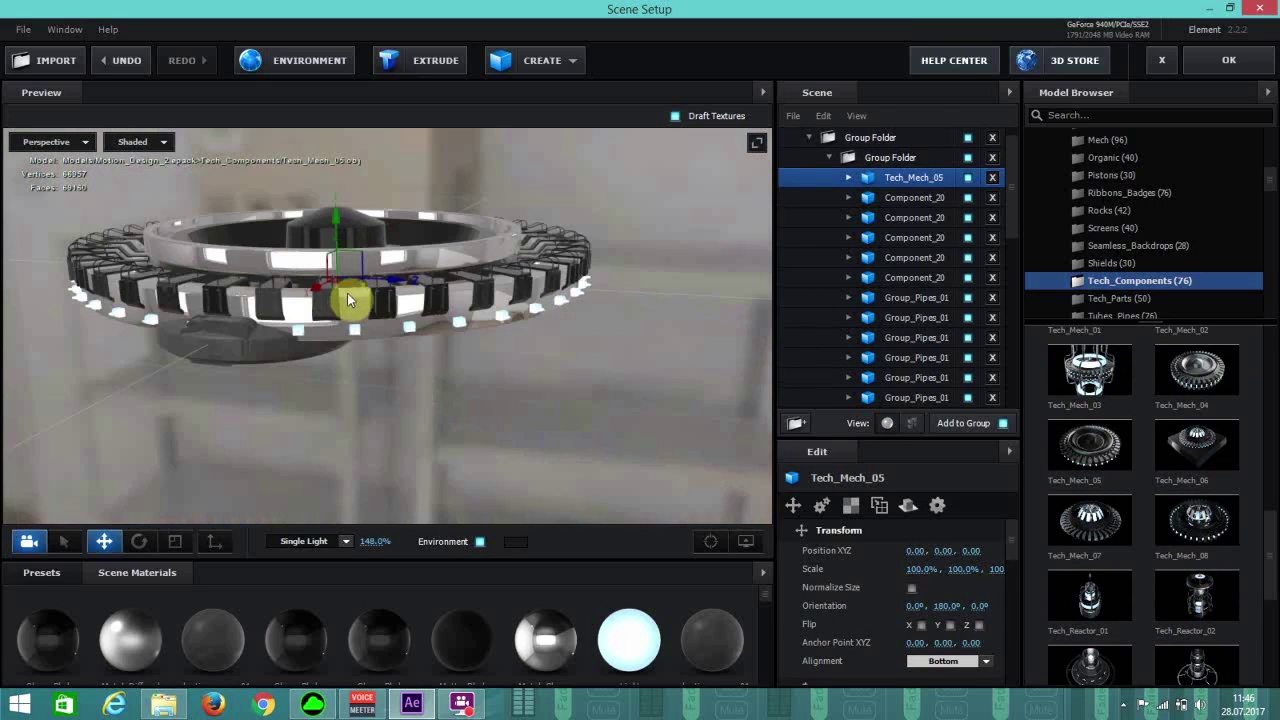
drag(943, 571, 803, 557)
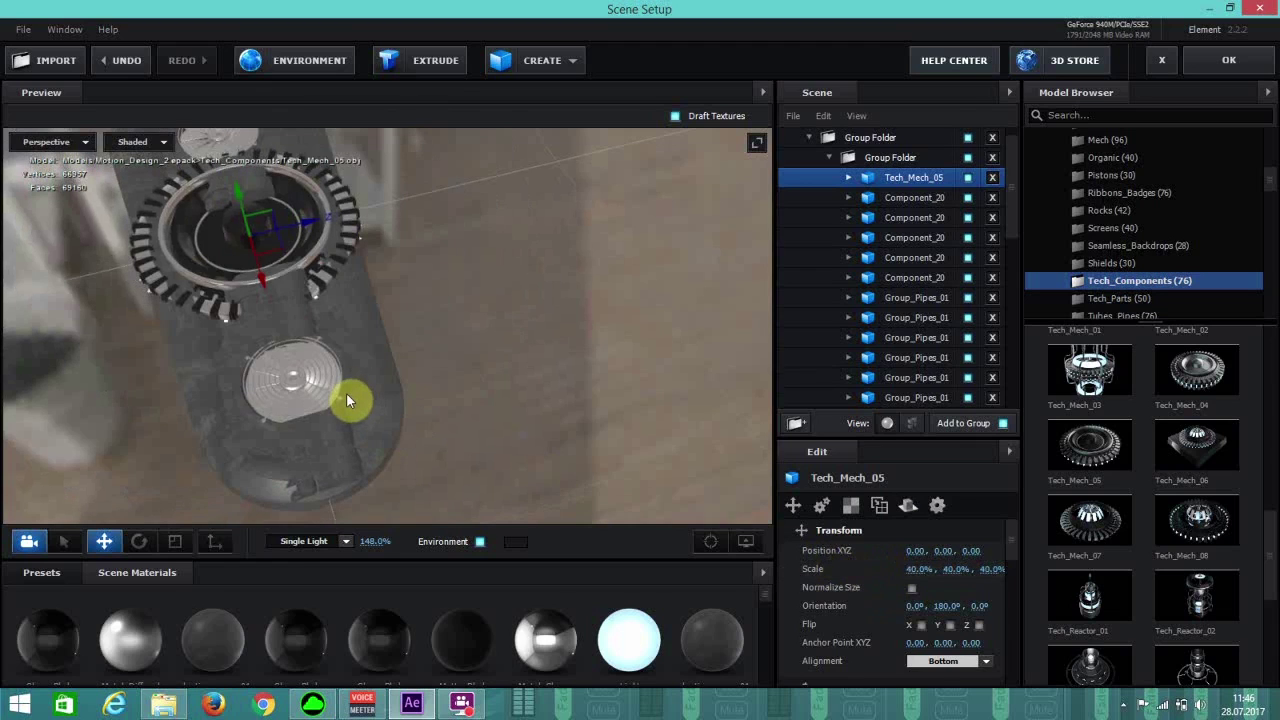
drag(230, 290, 612, 430)
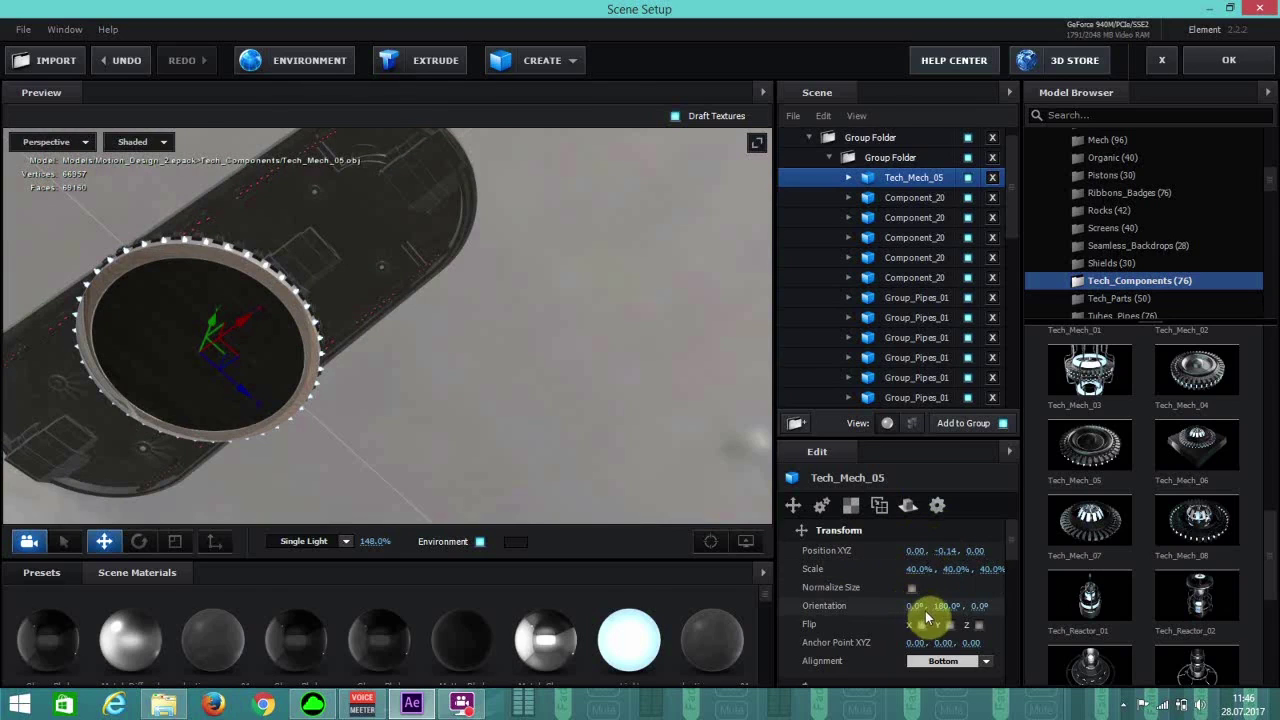
Move Tech_Mech_05 directly under the topmost group folder and set its orientation to 0°, 0°, 180°.
drag(917, 604, 869, 609)
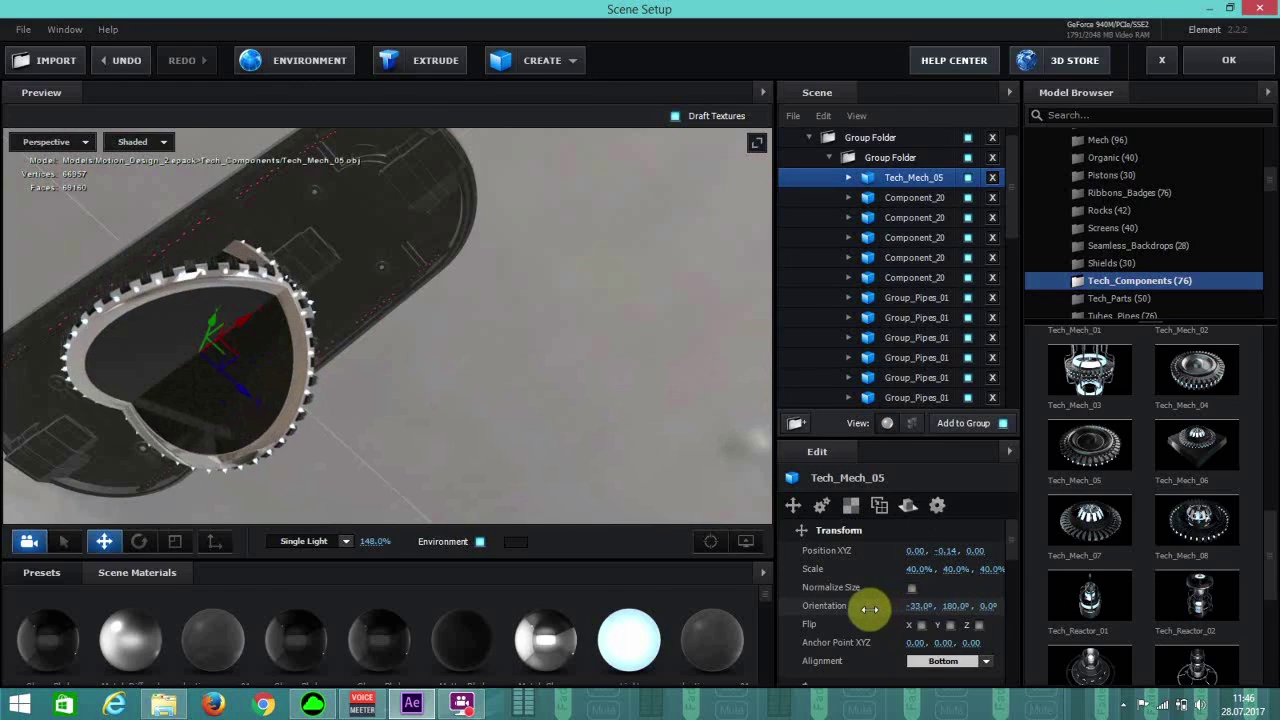
key(ctrl+z)
drag(908, 203, 886, 158)
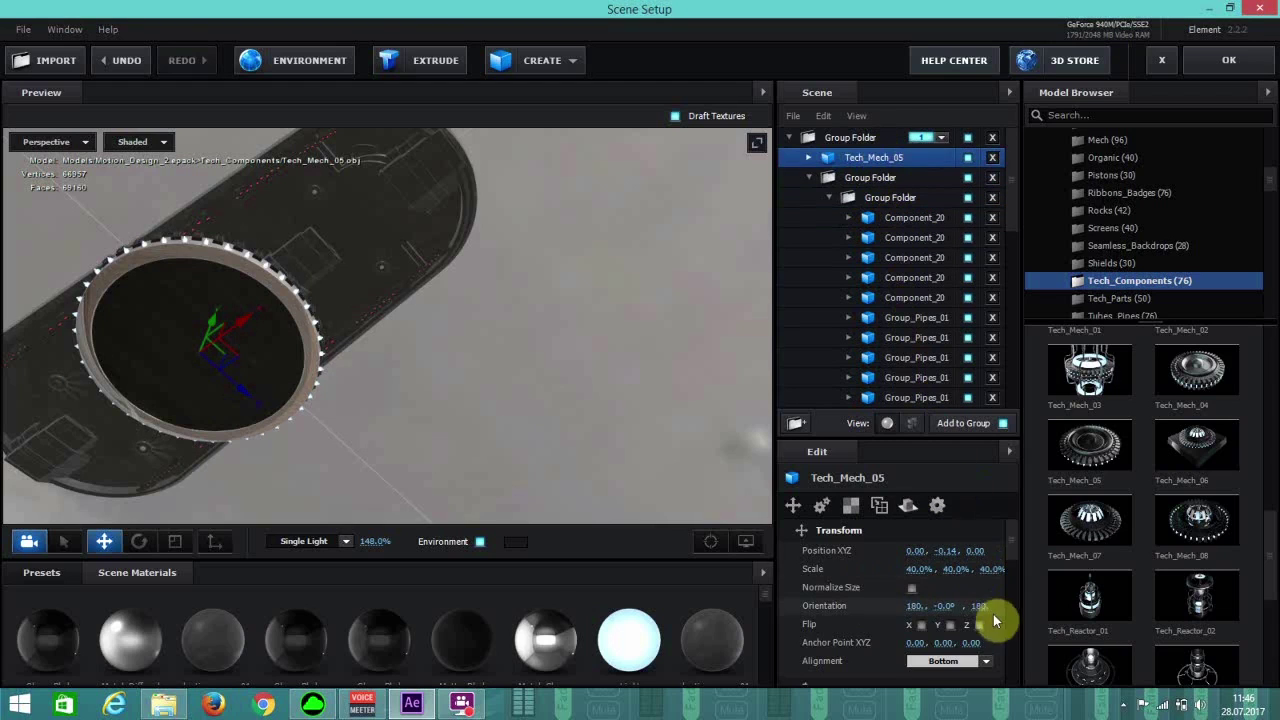
mouse_move(911, 605)
mouse_down()
mouse_move(600, 586)
mouse_move(914, 606)
mouse_up()
Scale the gear to 22.5% and shift it along the underside to X 0.45, Z -0.14.
drag(337, 420, 272, 481)
drag(920, 566, 765, 569)
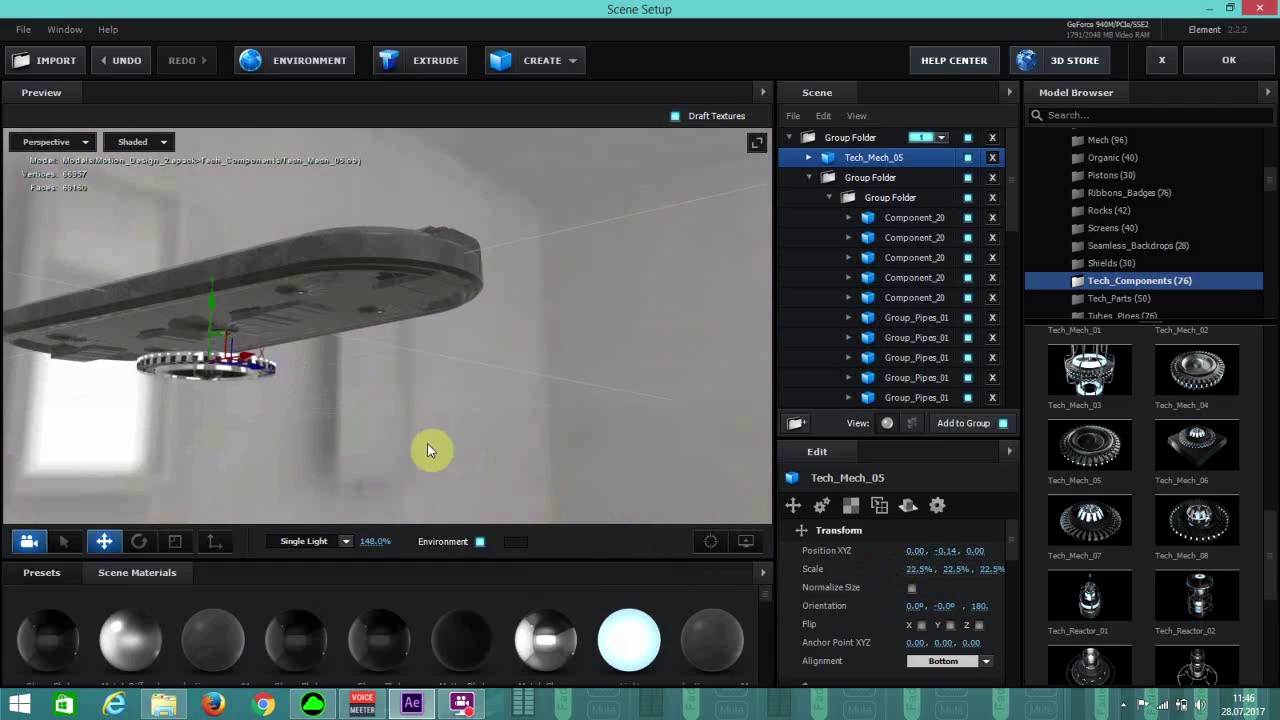
drag(414, 371, 321, 239)
drag(432, 190, 400, 215)
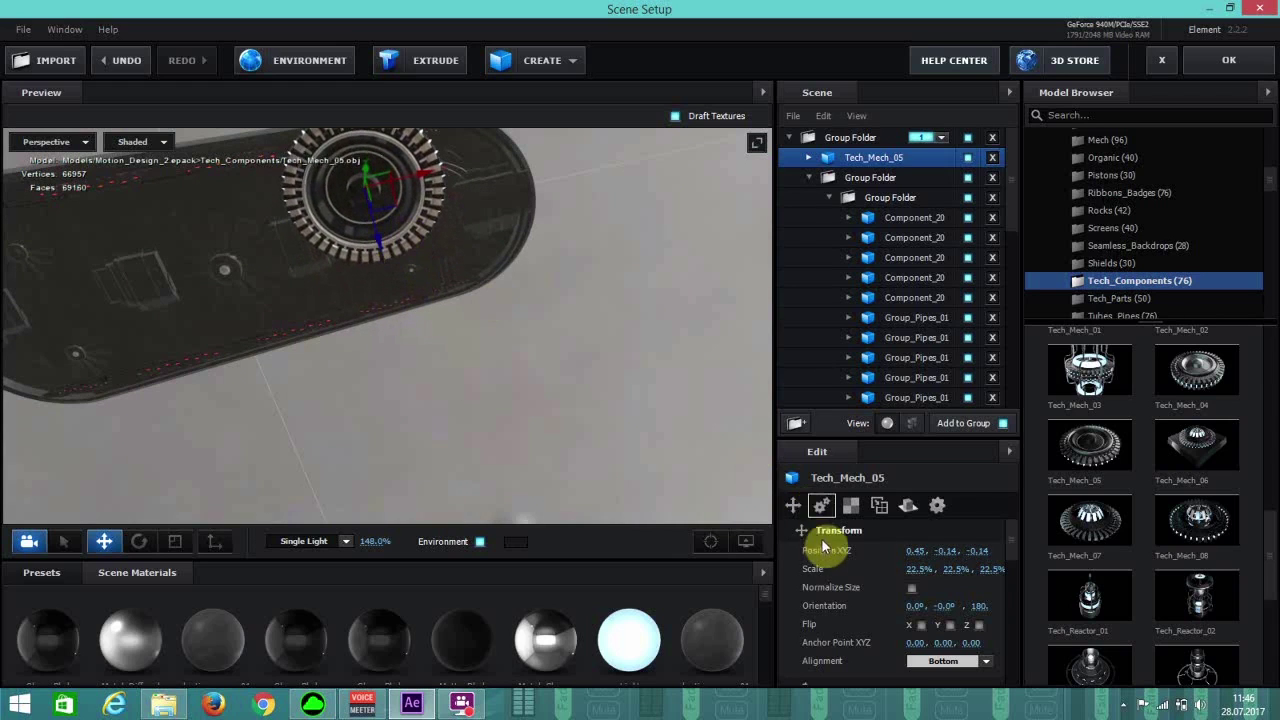
Raise the gear into the board's underside and reduce its scale to 15%.
click(710, 541)
drag(508, 394, 496, 492)
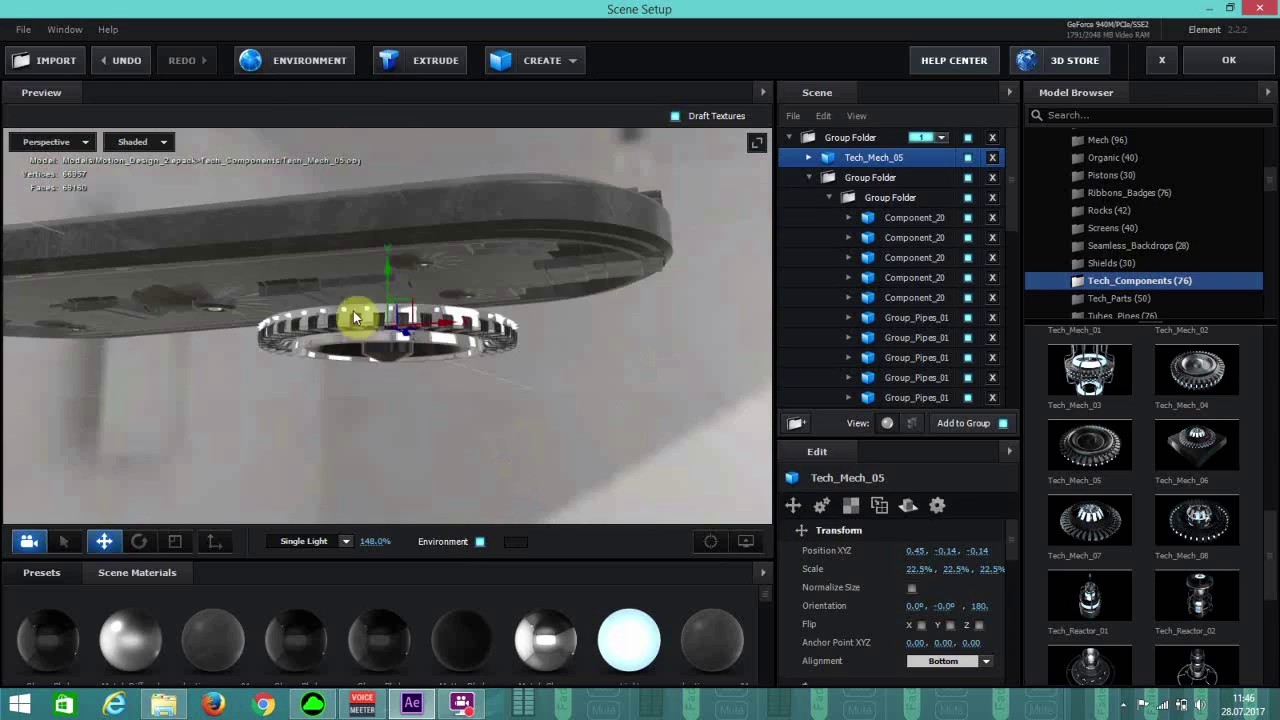
drag(382, 271, 458, 208)
drag(905, 568, 898, 569)
drag(651, 409, 438, 262)
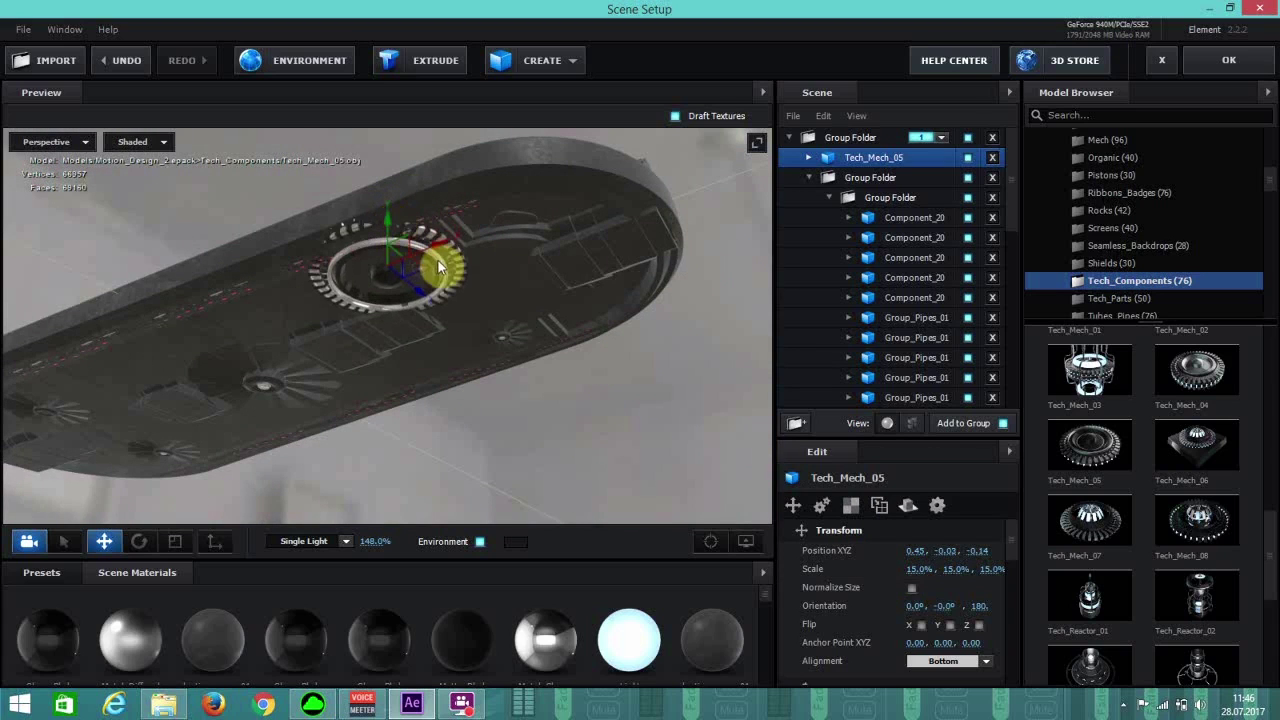
Shift the gear over the round fan to X 0.52, Z -0.13 and set its scale to 12%.
click(710, 541)
drag(403, 313, 464, 393)
drag(471, 337, 497, 343)
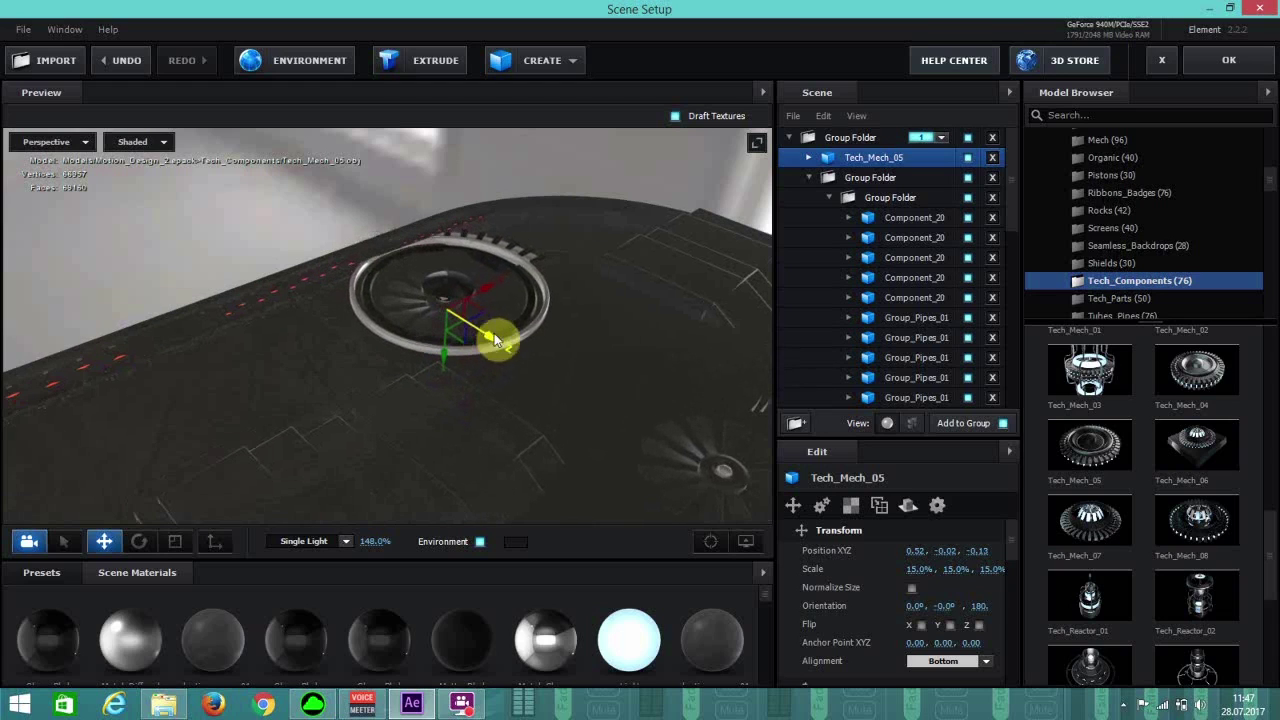
click(914, 569)
text(12)
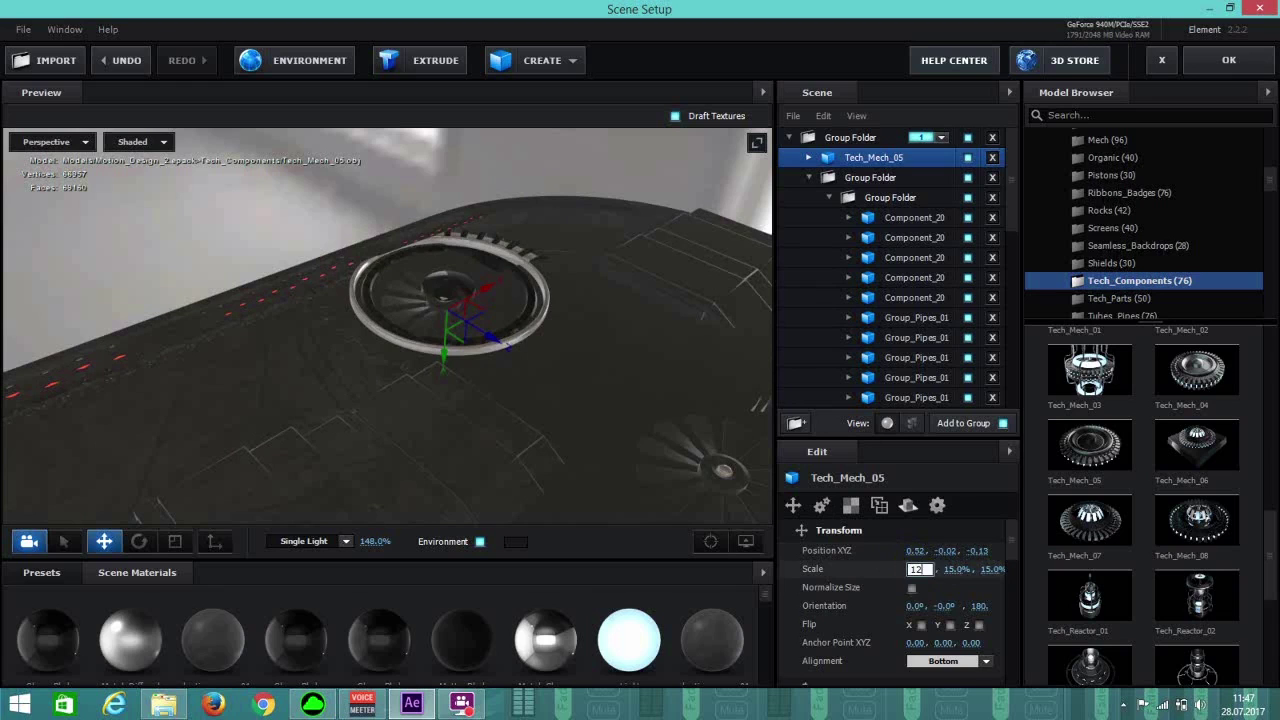
key(Return)
Fine-tune the gear ring around the fan by setting its position to X 0.51, Y -0.03.
scroll(528, 430, up, 1)
scroll(528, 430, up, 2)
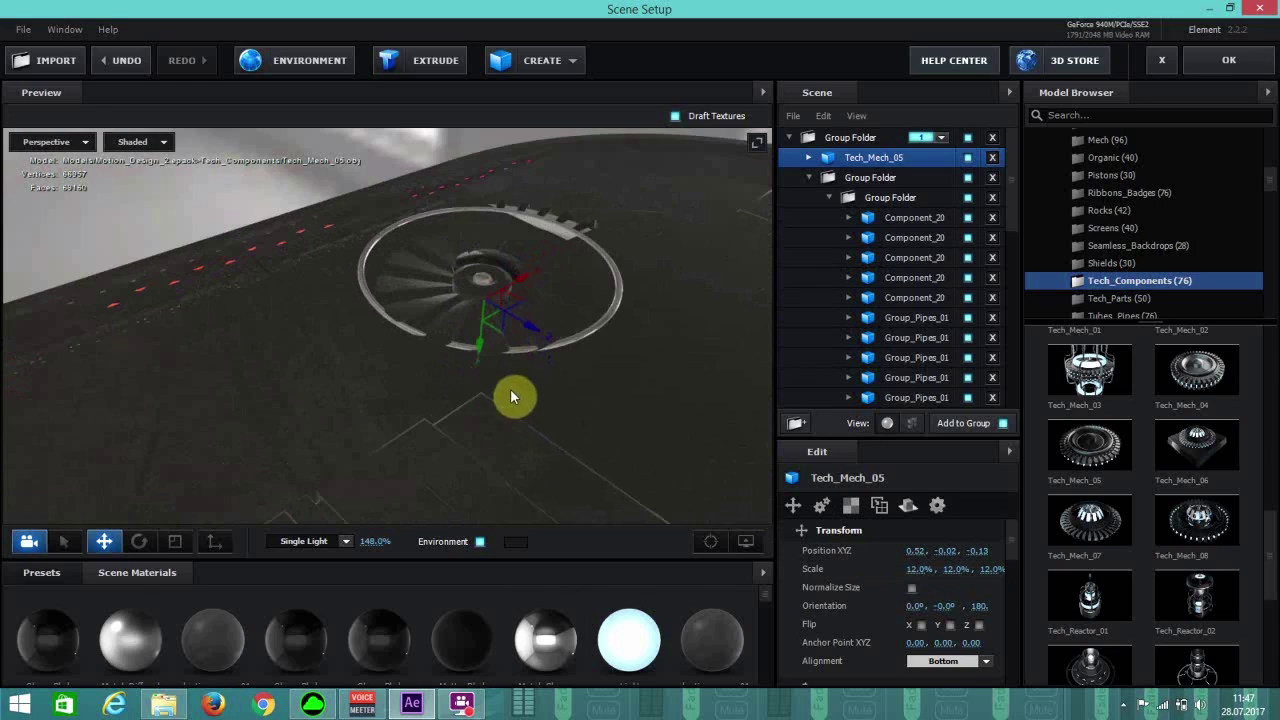
drag(513, 281, 509, 285)
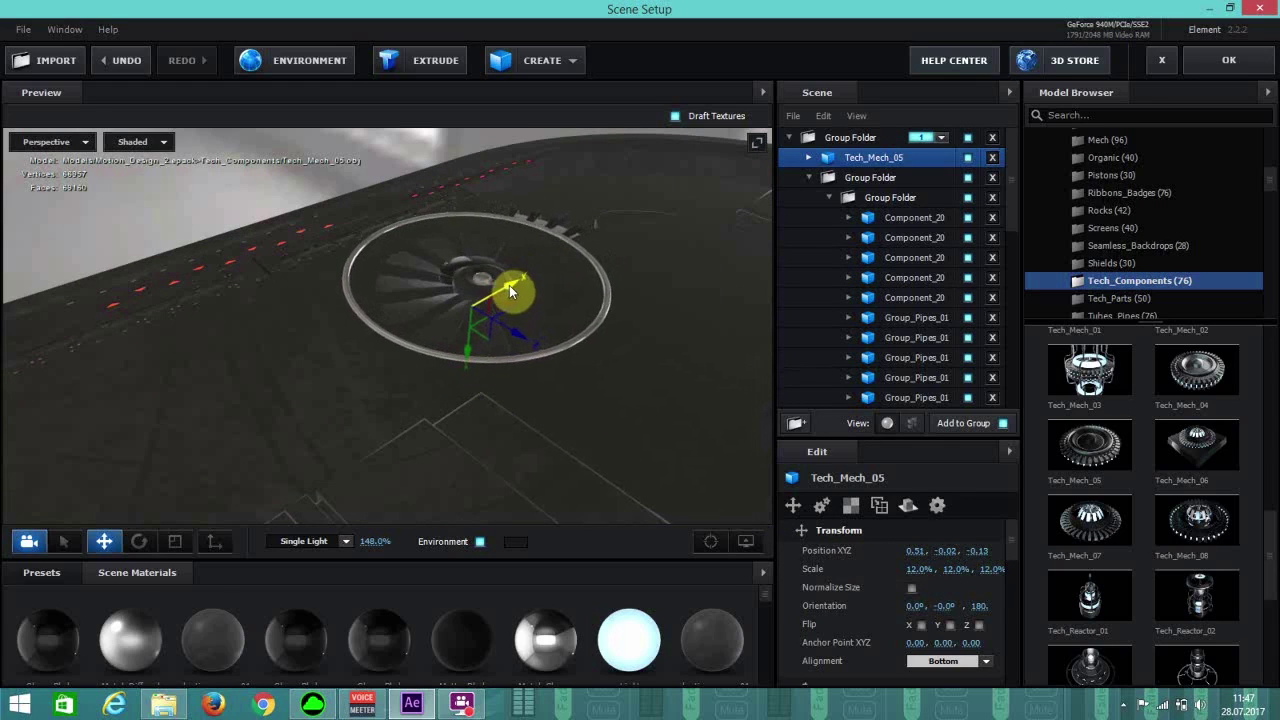
drag(510, 376, 462, 381)
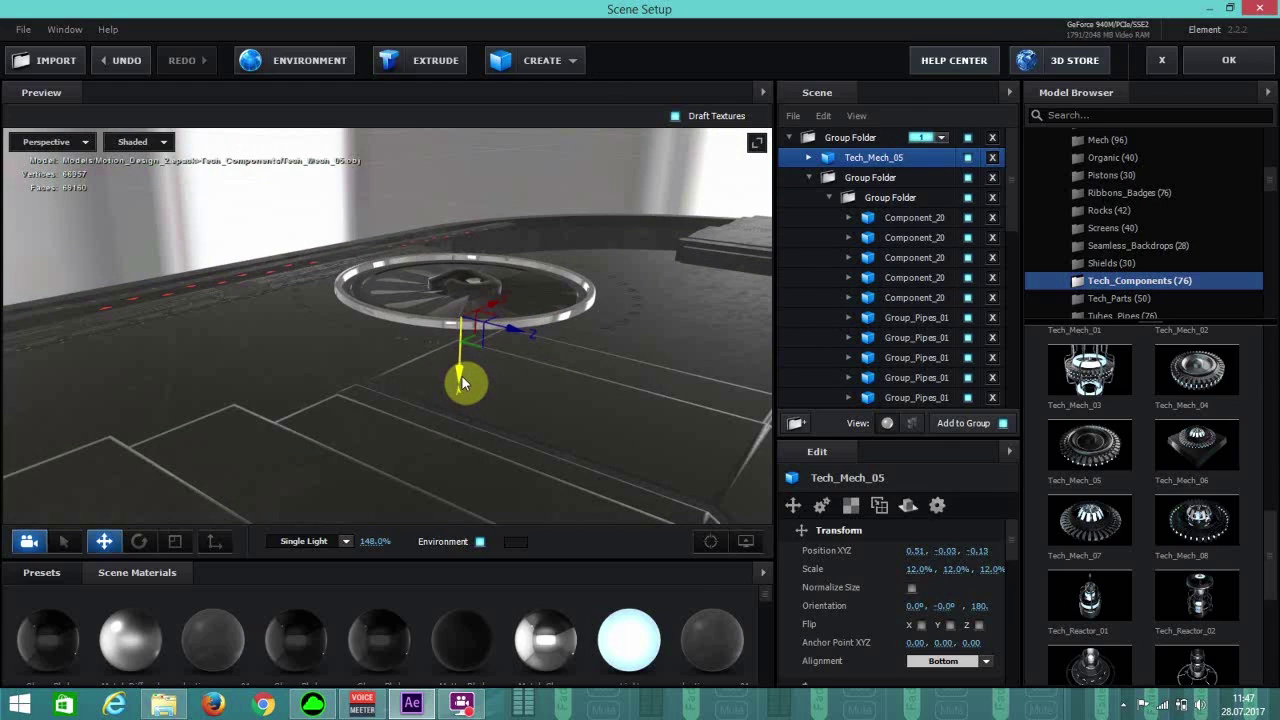
drag(509, 366, 525, 331)
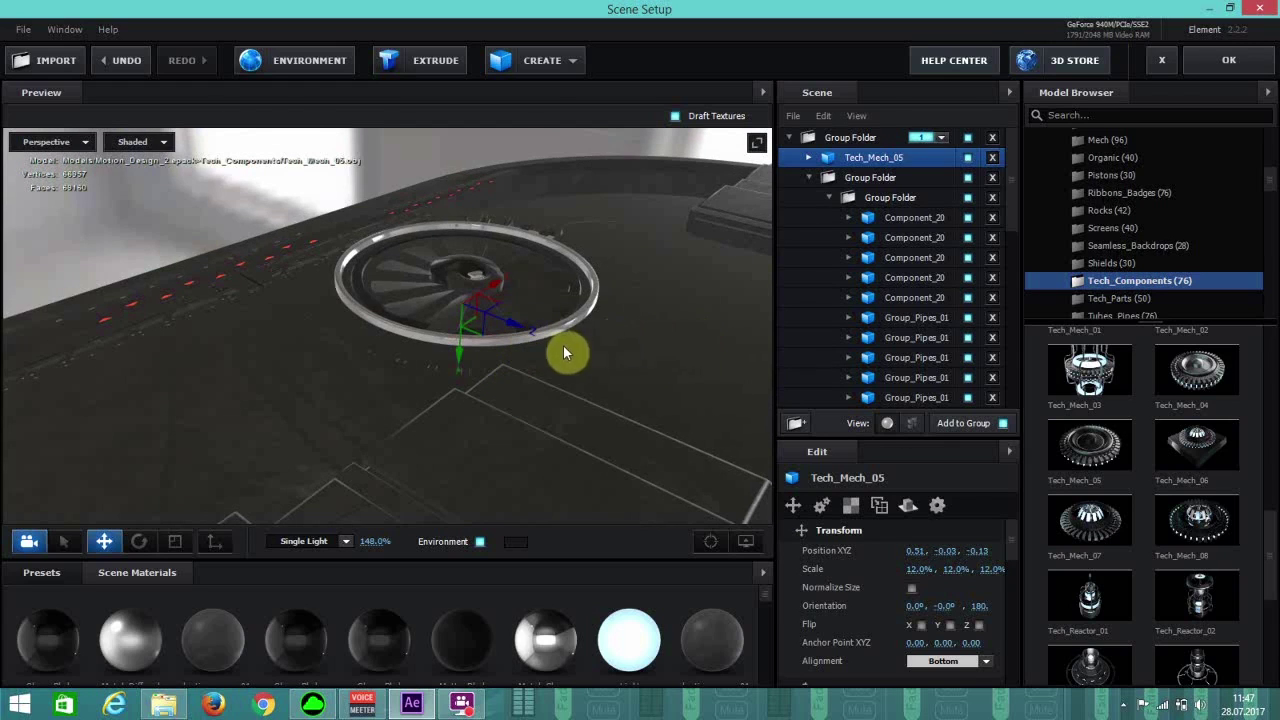
scroll(528, 393, up, 4)
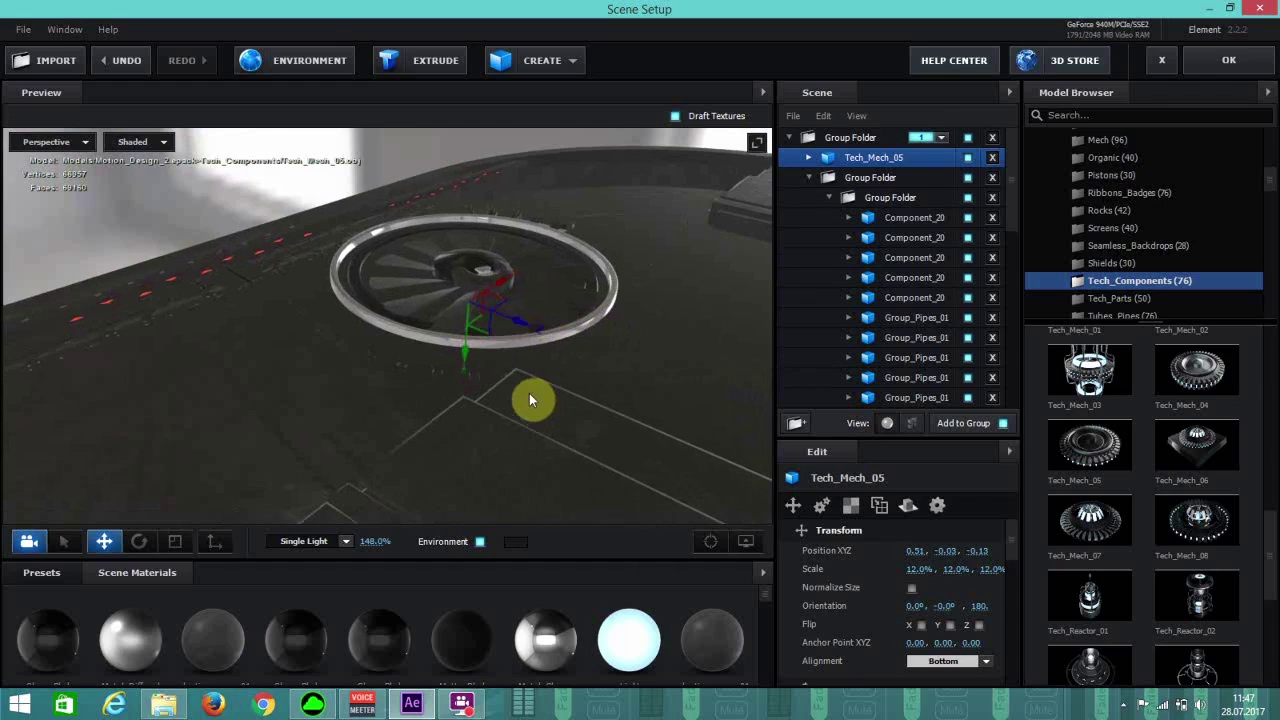
Nudge the gear along its Z axis and apply the dark gray textured scene material to its shiny chrome ring.
drag(551, 319, 554, 320)
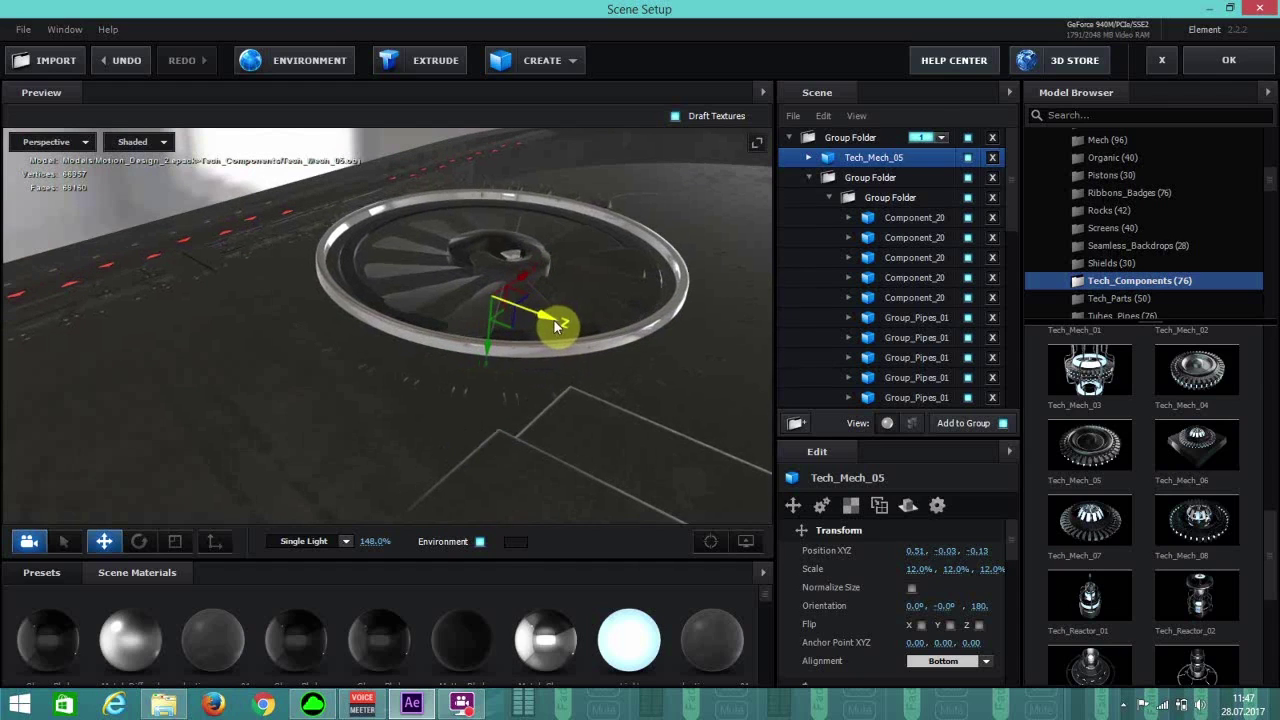
drag(264, 569, 355, 284)
drag(216, 637, 332, 291)
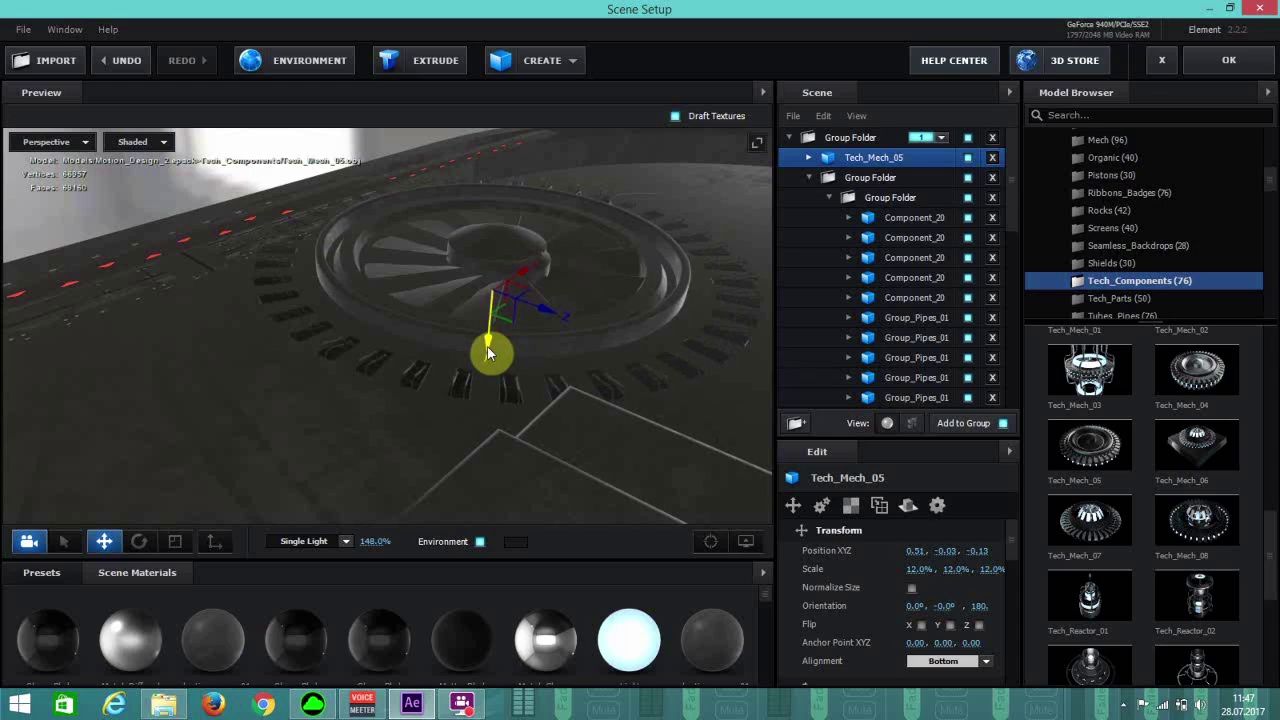
Set the gear's scale to 10% and adjust its height so the teeth stand out around the fan.
click(916, 569)
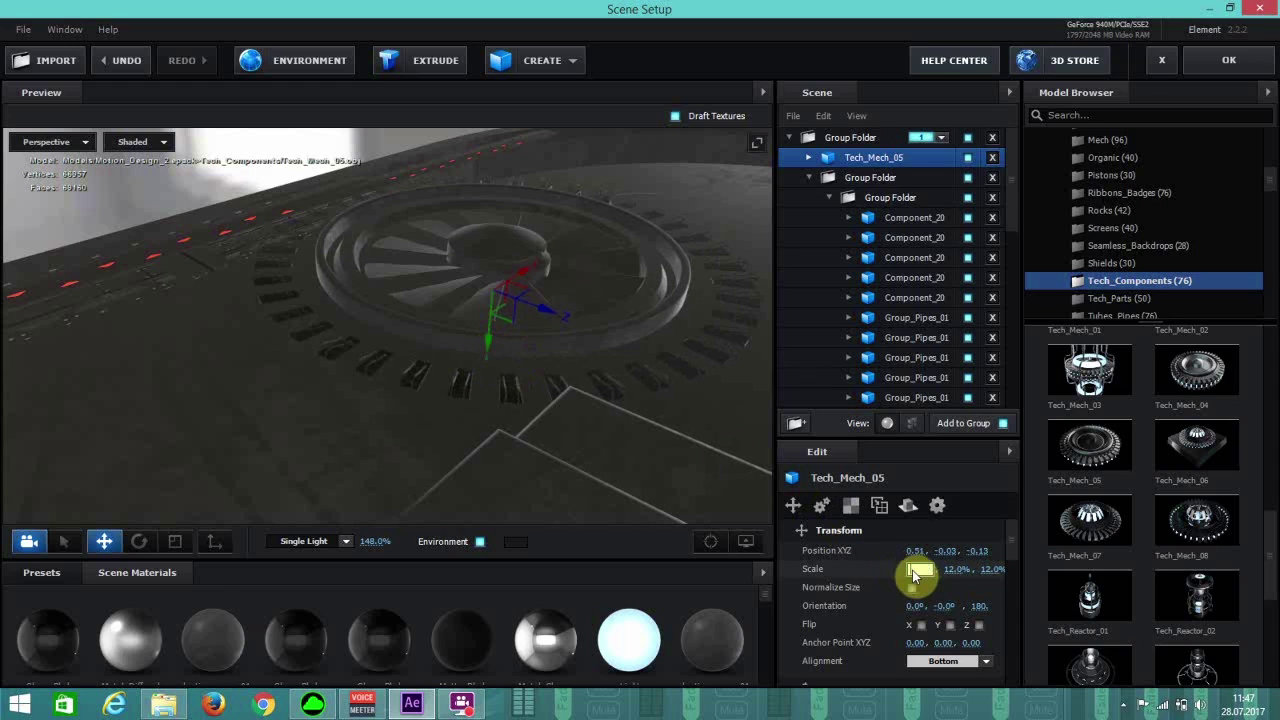
text(10)
key(Return)
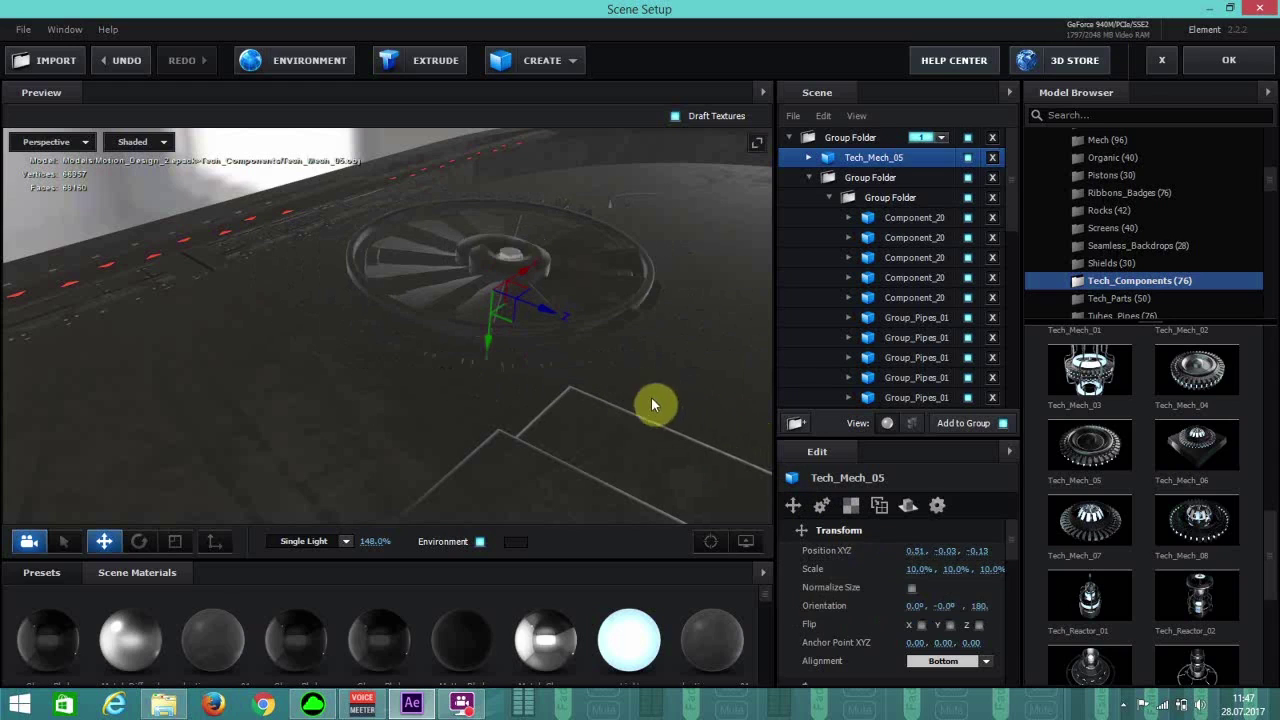
drag(481, 352, 486, 341)
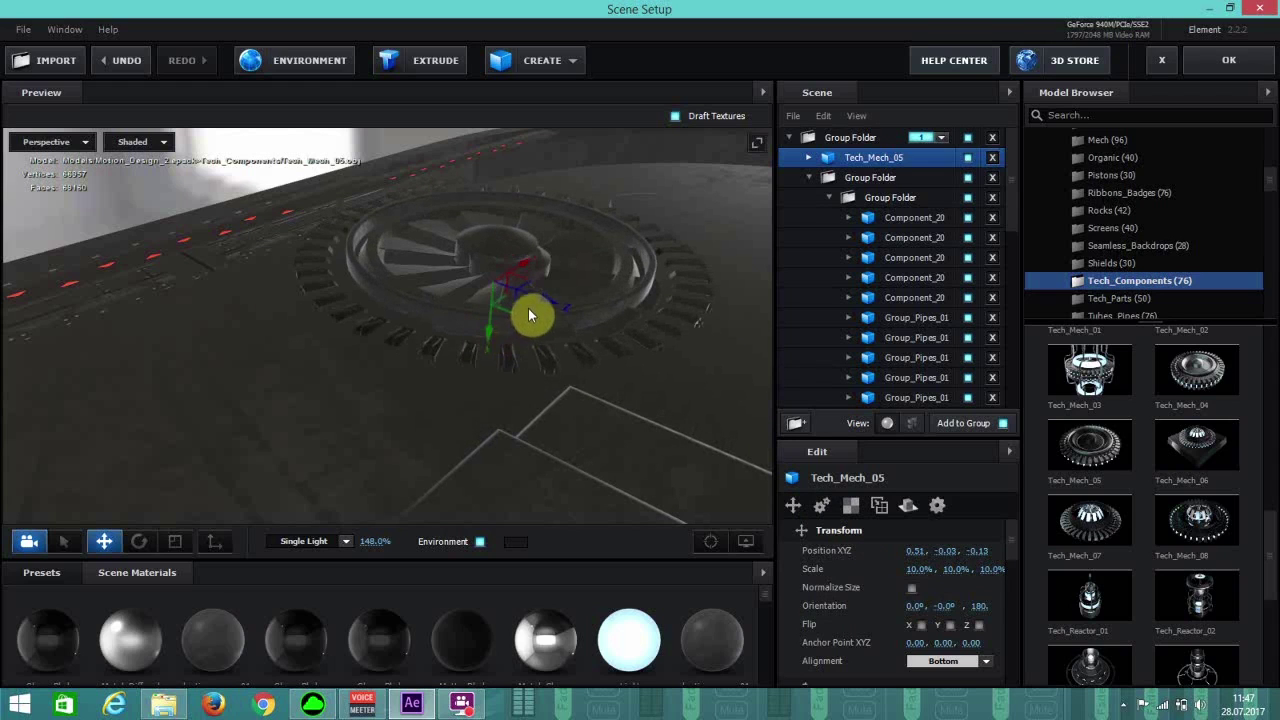
Recentre the gear over the fan at X 0.50, Z -0.12 and apply the dark gray textured material to its outer part.
drag(541, 307, 511, 331)
drag(537, 269, 530, 272)
drag(190, 630, 407, 353)
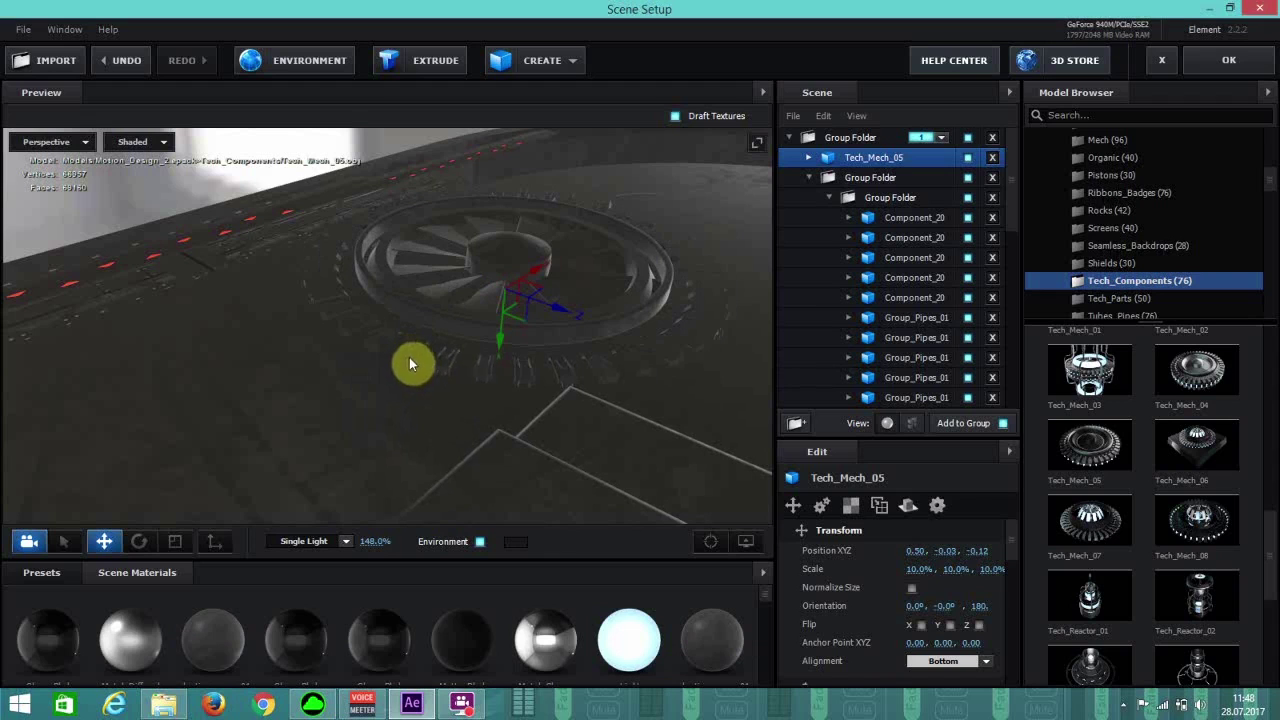
Duplicate the gear and move the copy across the board onto the opposite fan at Z 0.14.
scroll(537, 354, down, 5)
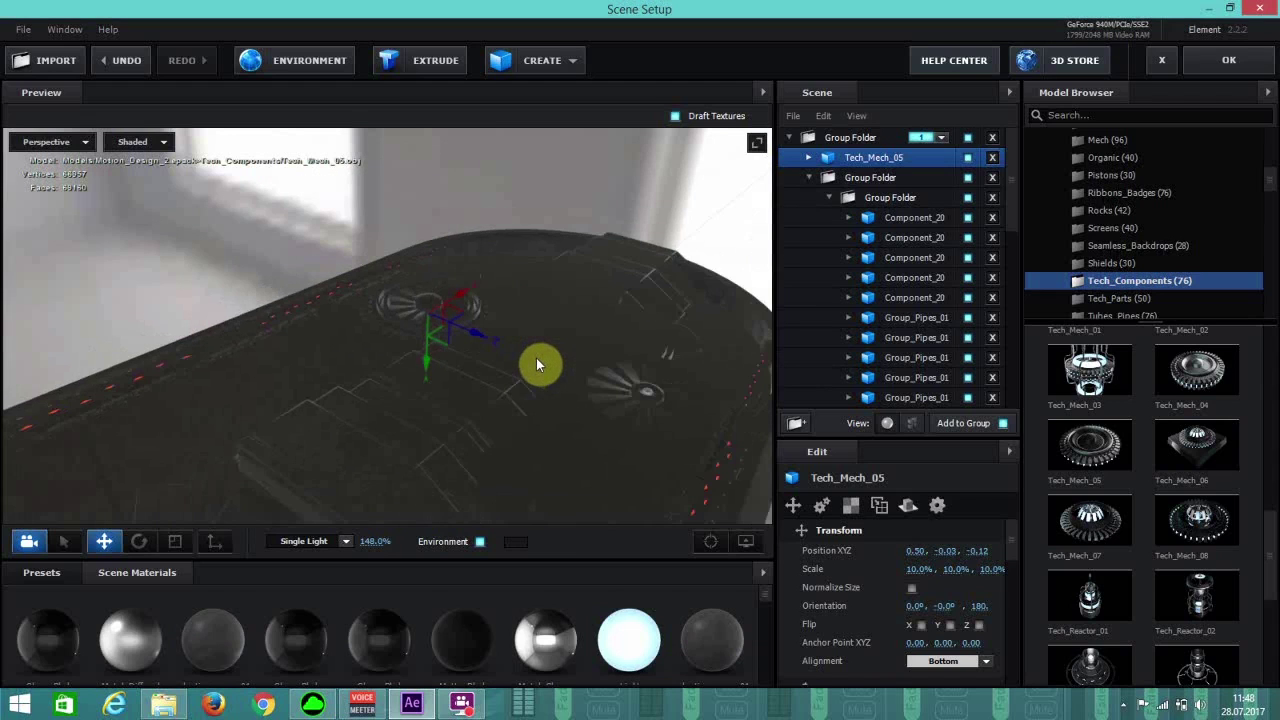
key(ctrl+d)
drag(484, 336, 722, 459)
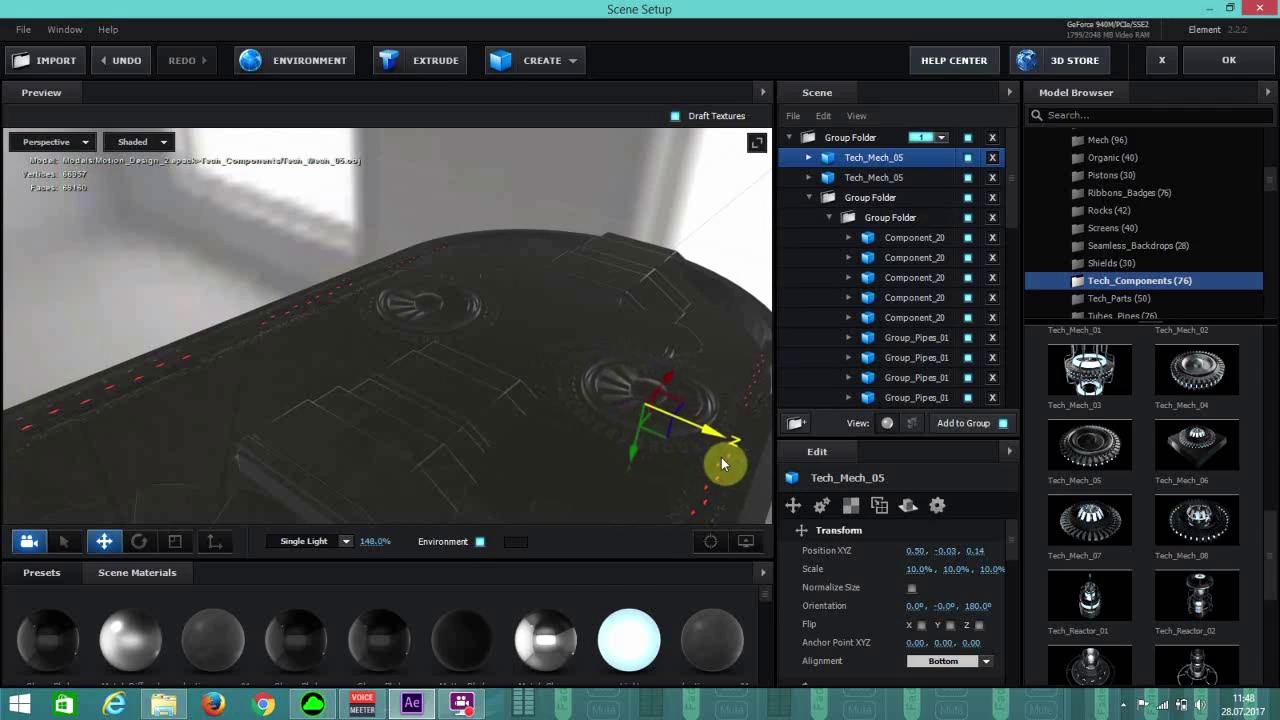
scroll(373, 478, down, 1)
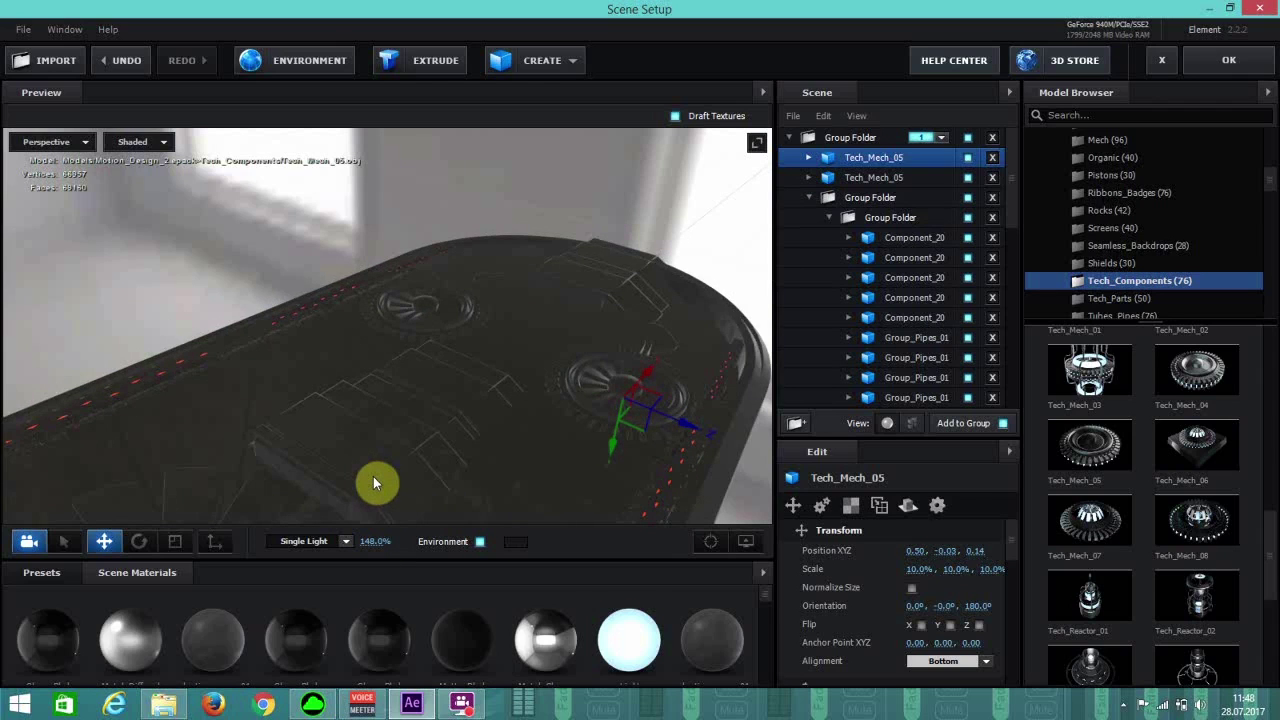
Duplicate the gear again and move the copy onto the board's central fan at X 0.02, Z 0.02.
scroll(373, 478, down, 3)
key(ctrl+d)
drag(503, 337, 355, 362)
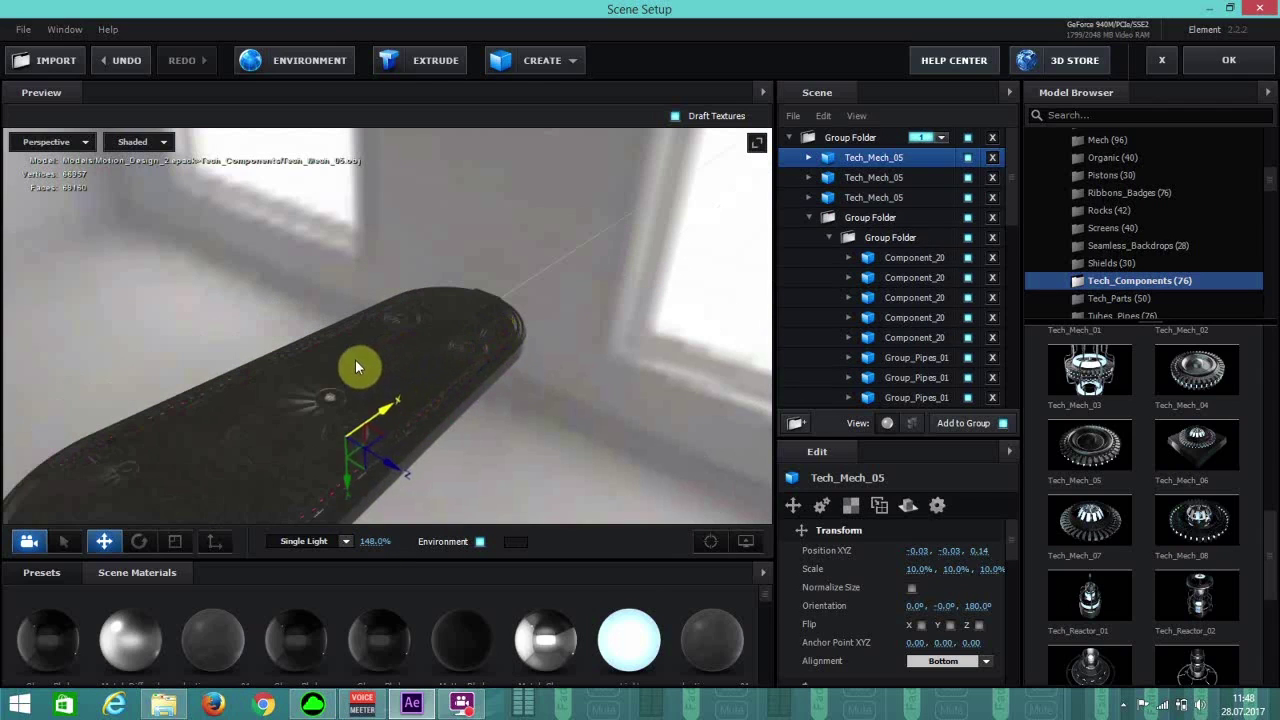
drag(395, 472, 364, 375)
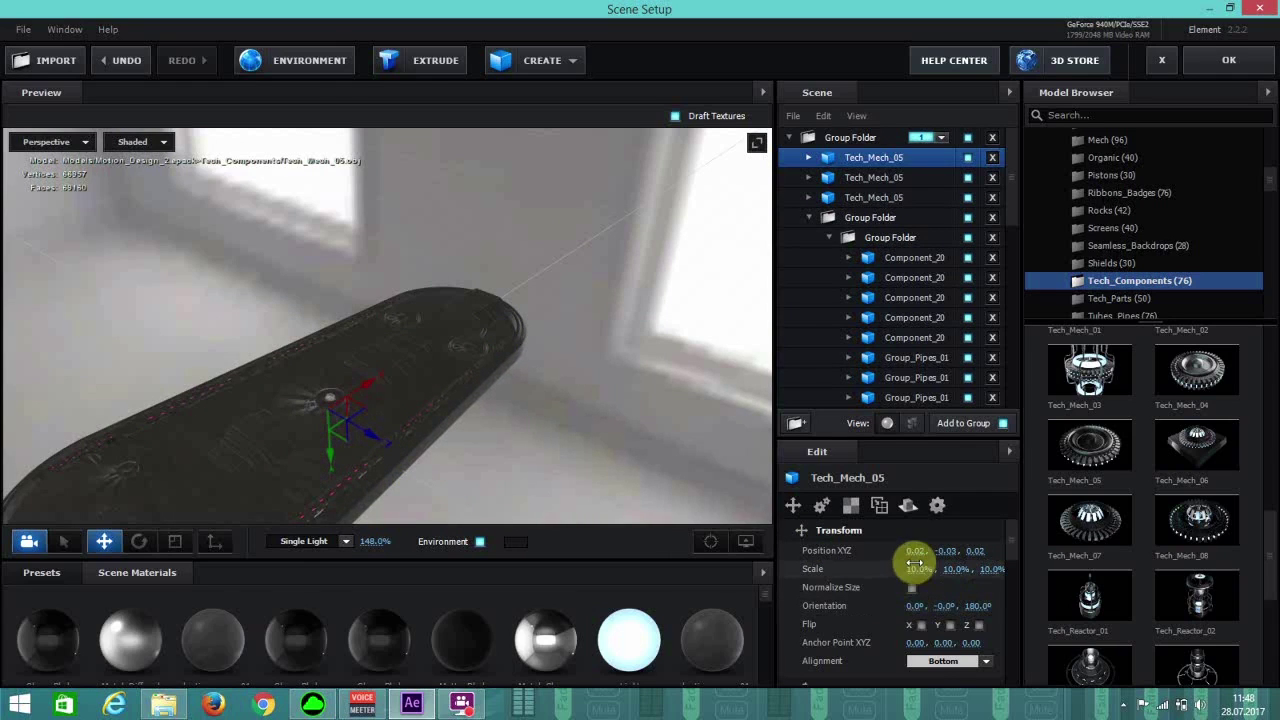
Enlarge the central gear to fit around the large middle fan, setting its scale to 20%.
drag(913, 565, 944, 567)
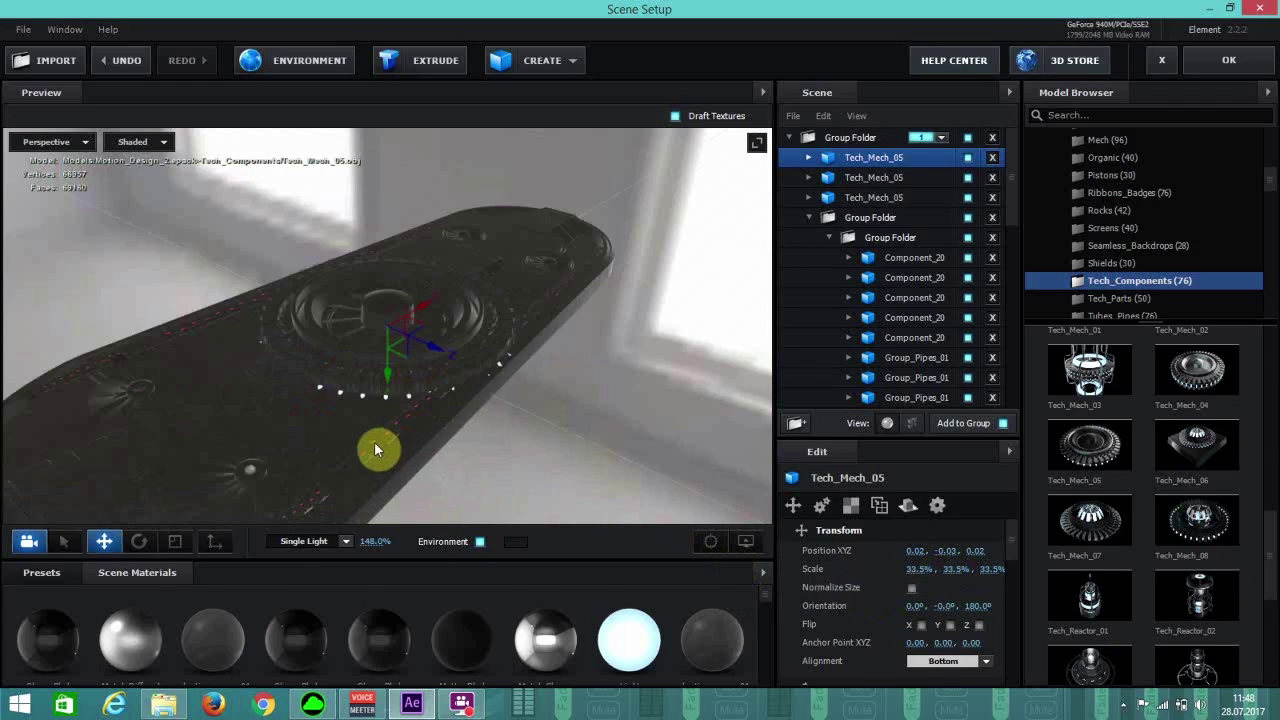
scroll(378, 444, up, 3)
drag(908, 565, 906, 580)
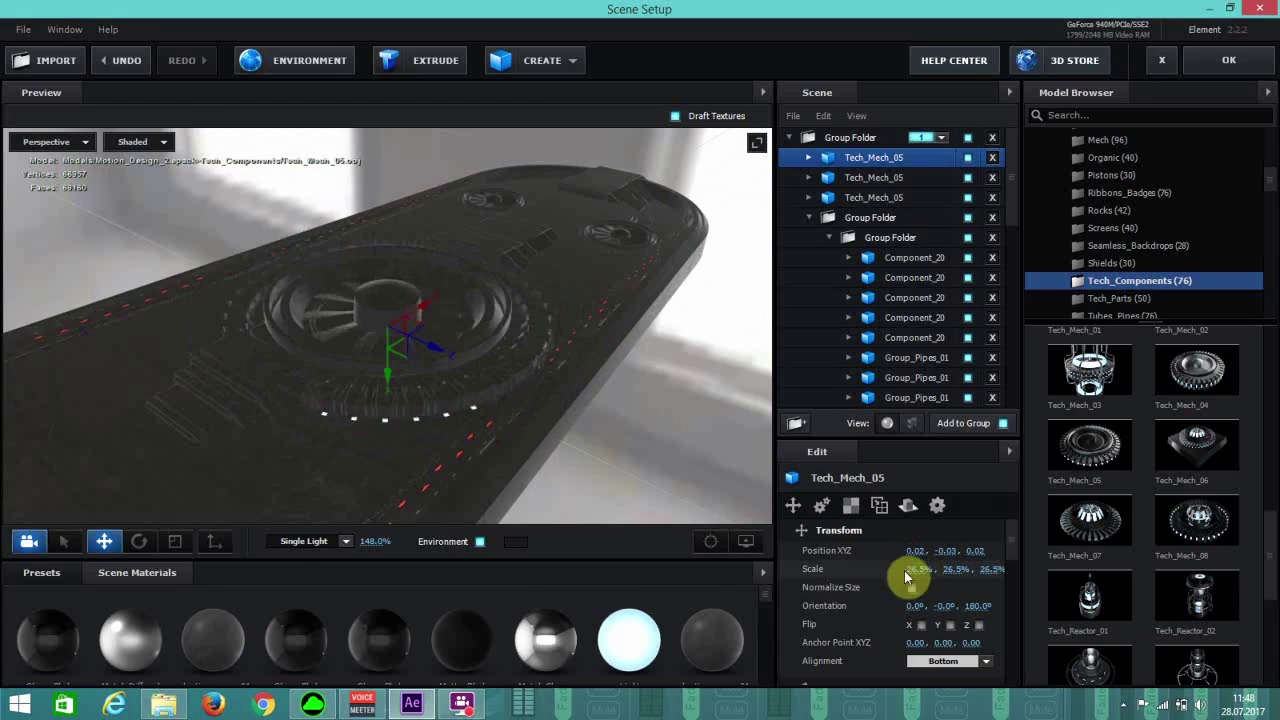
scroll(433, 316, up, 3)
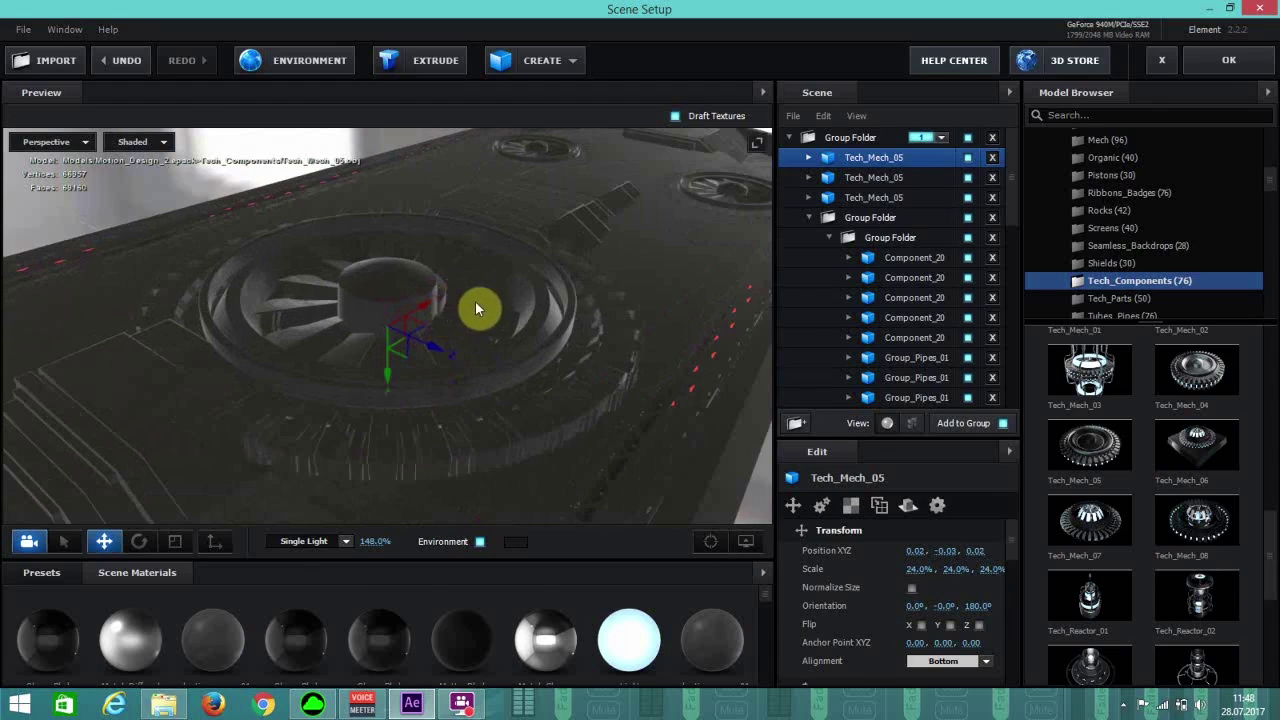
click(918, 569)
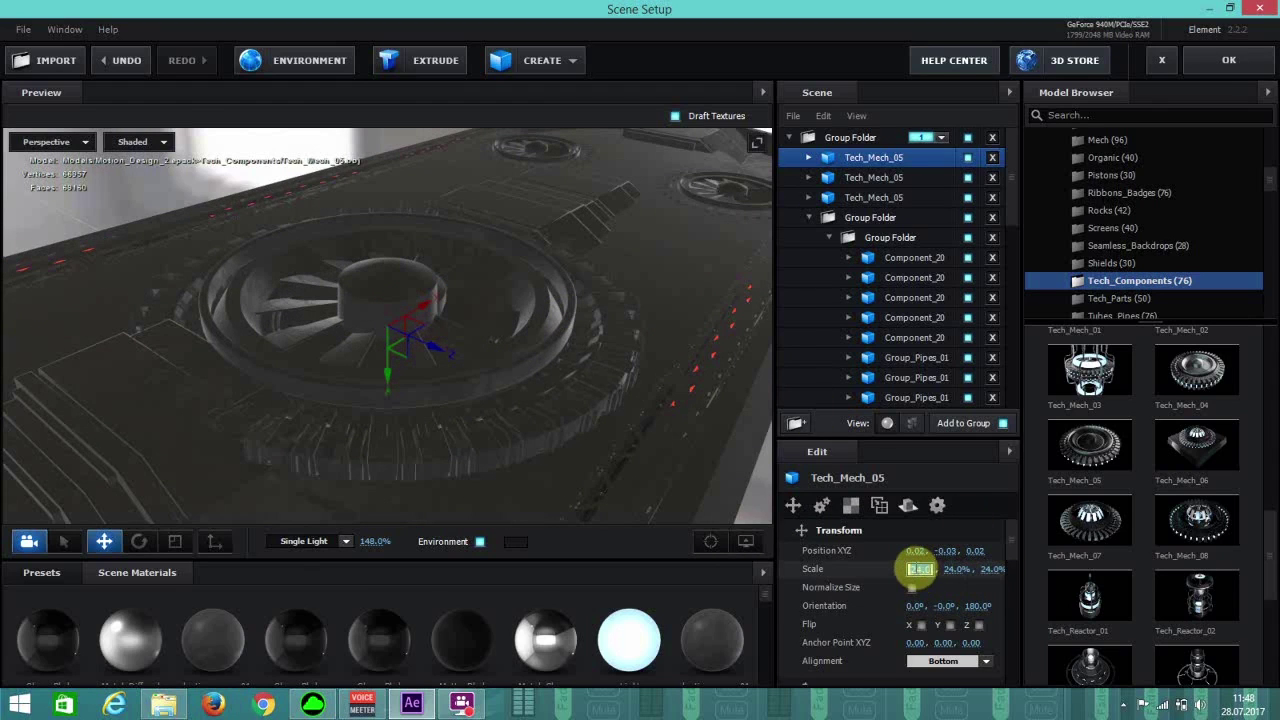
text(20)
key(Return)
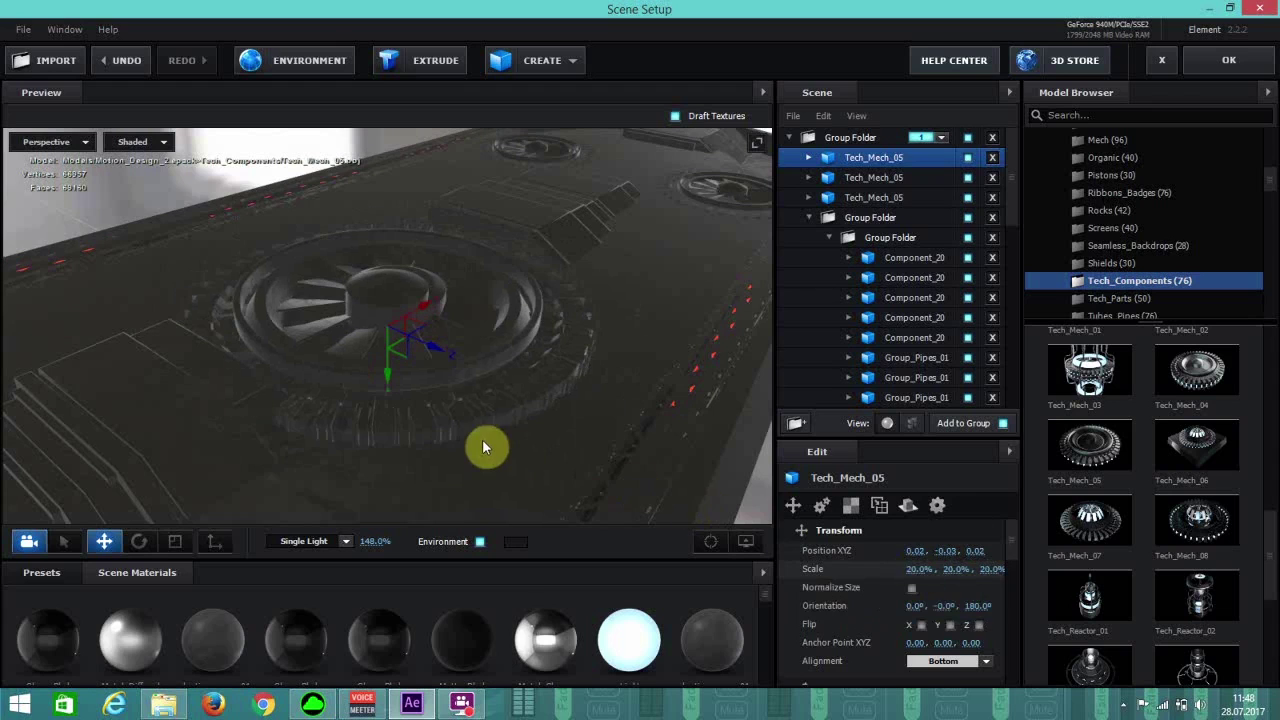
Fine-tune the central gear's position around the fan to X 0.03, Y -0.04.
scroll(484, 425, up, 2)
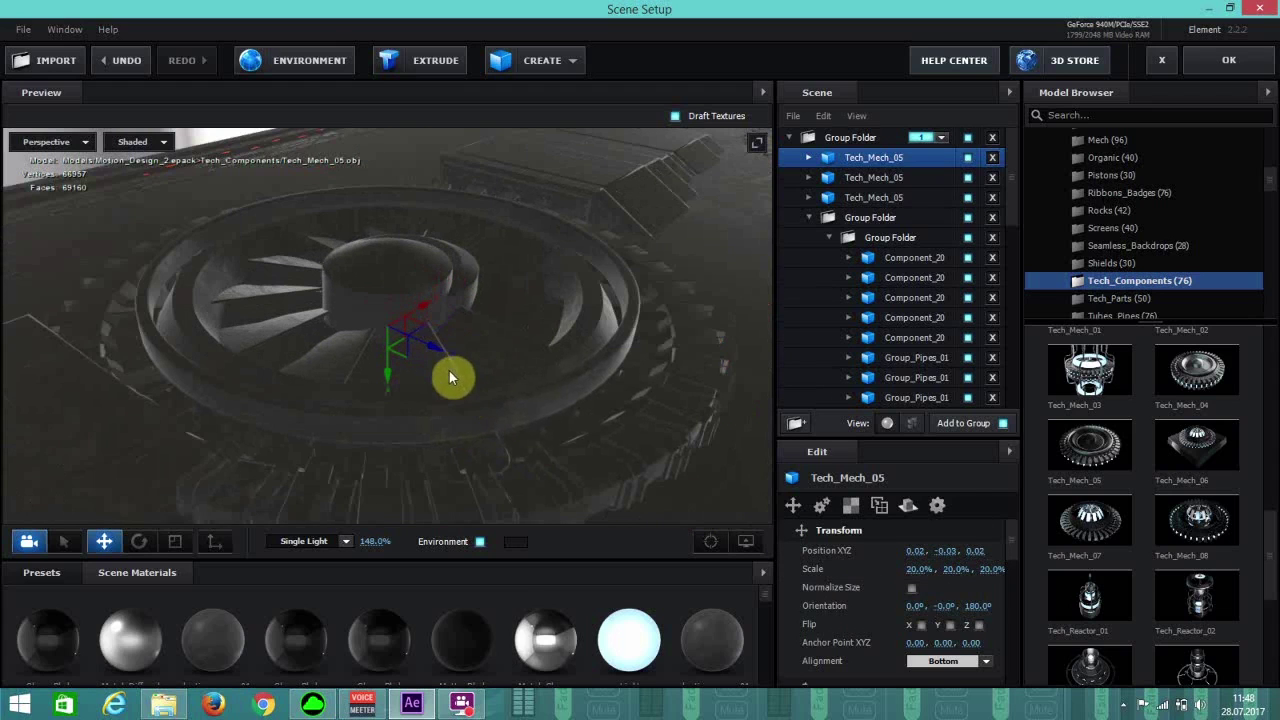
drag(417, 309, 453, 343)
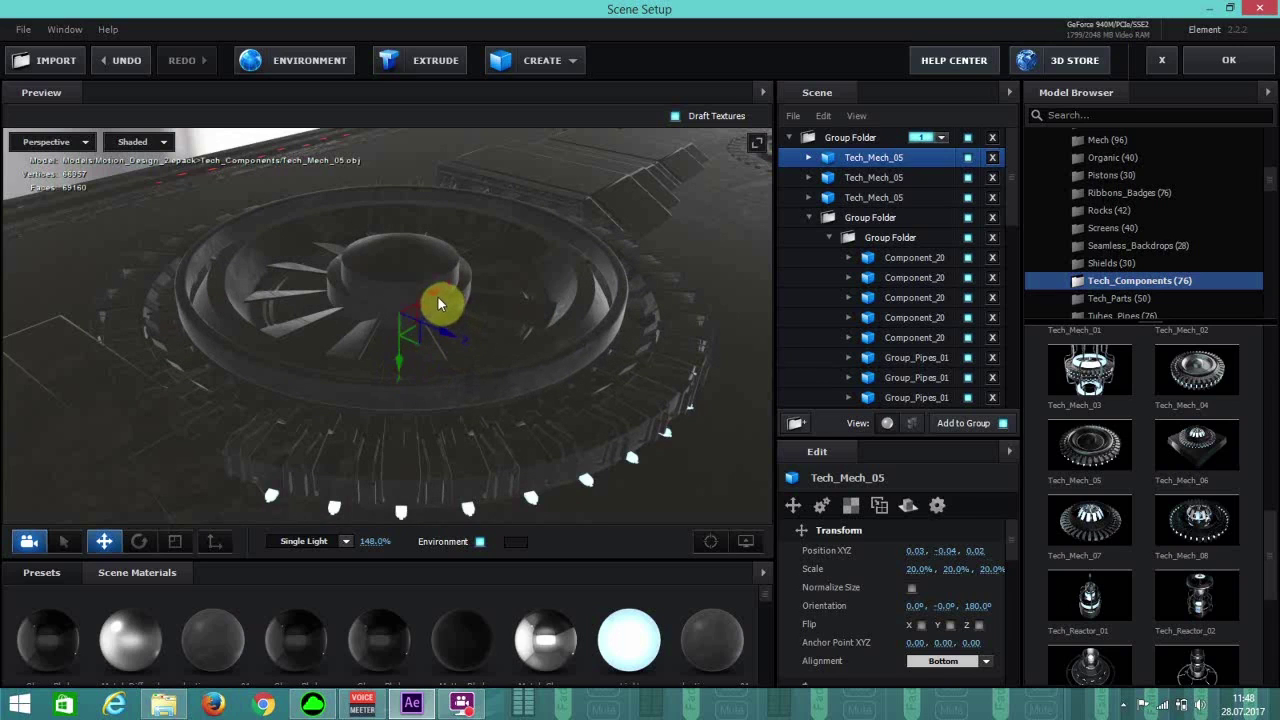
drag(437, 297, 429, 371)
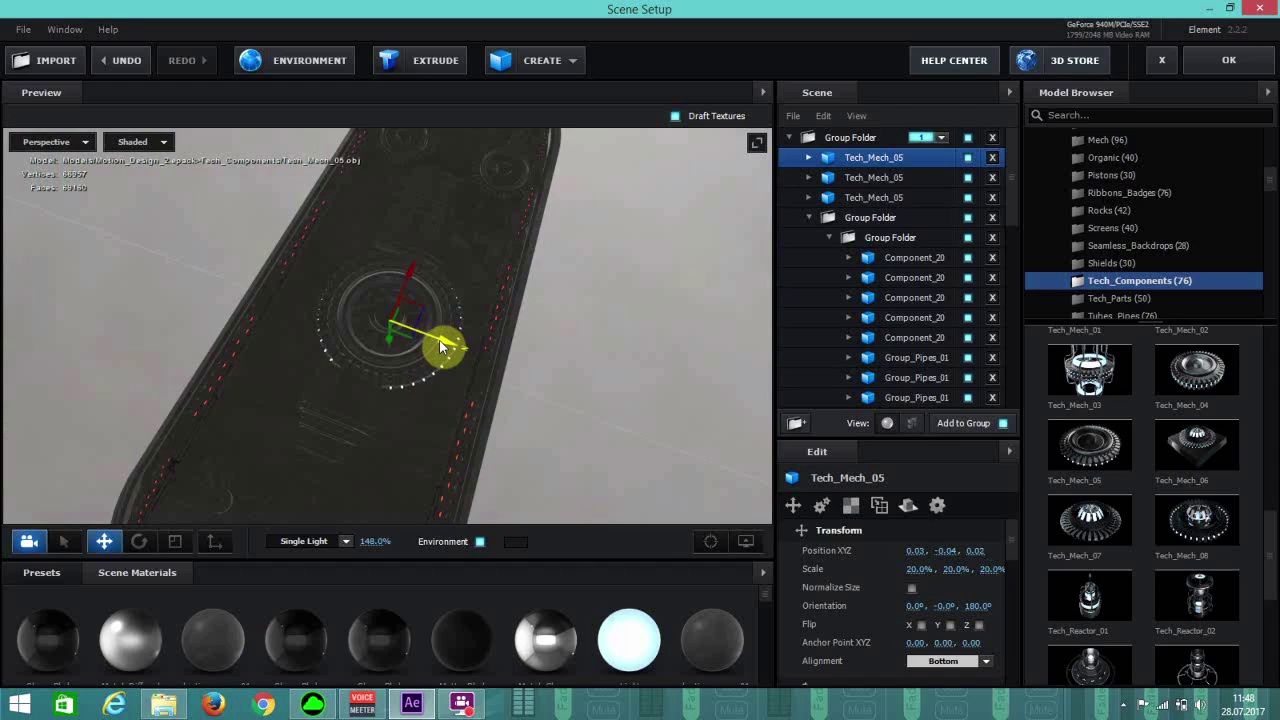
Apply the dark gray textured scene material to the glowing white dots around the central gear's rim.
click(416, 389)
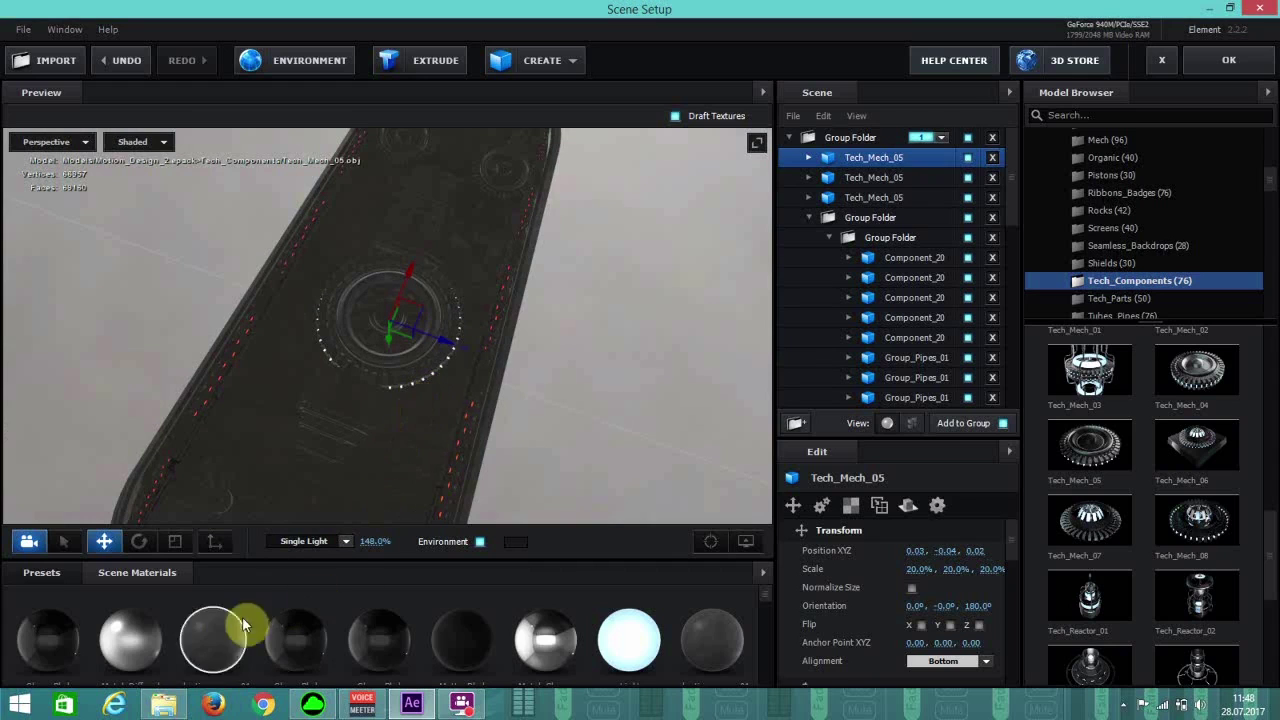
drag(440, 362, 455, 346)
drag(421, 466, 428, 460)
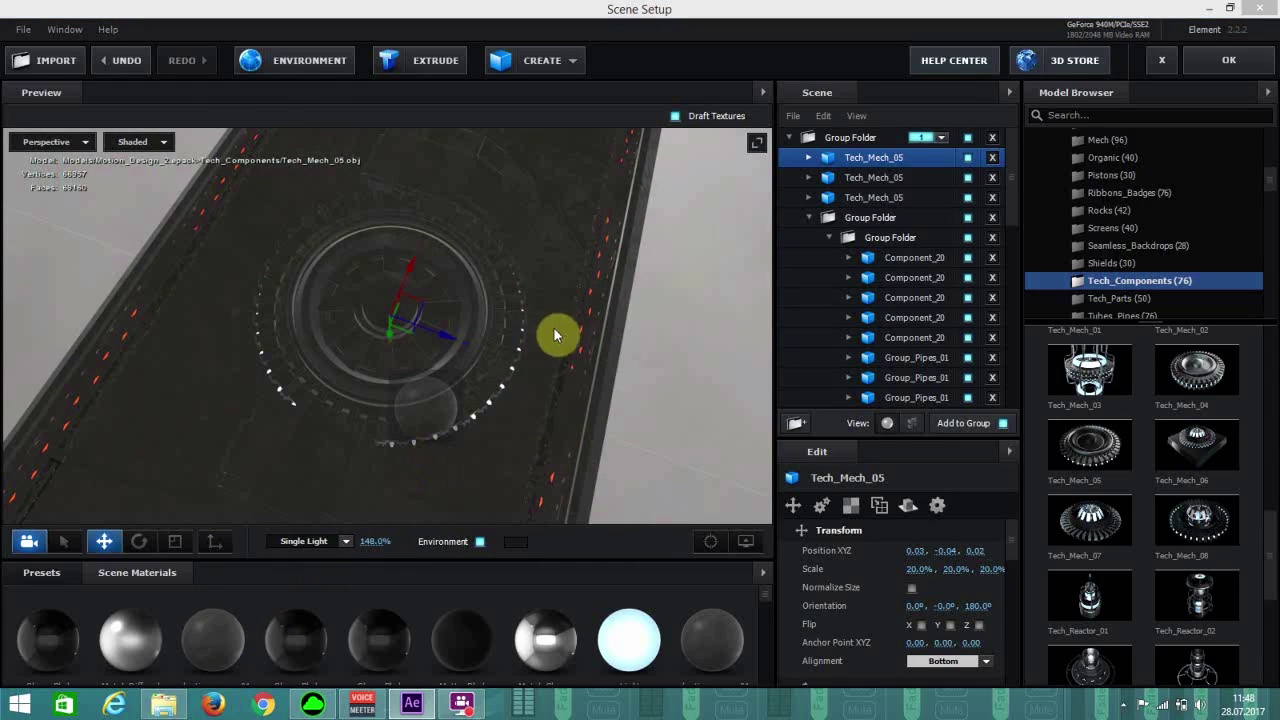
Duplicate the central gear onto the fan near the board's other end at X -0.46, Z -0.13, scaled to 14%.
scroll(552, 335, down, 5)
click(346, 438)
drag(345, 438, 281, 365)
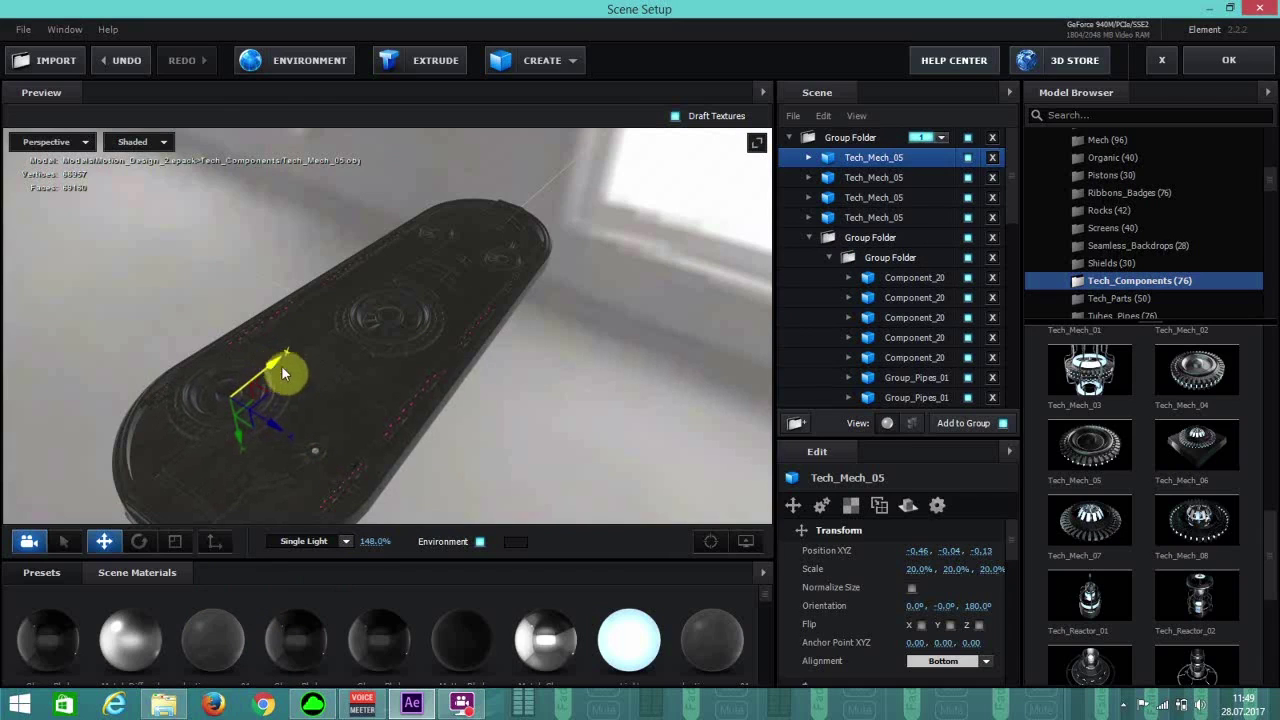
click(905, 569)
text(14)
key(Return)
Fine-tune the 14% gear so it is centred around its fan, with Z at -0.14.
scroll(286, 423, up, 5)
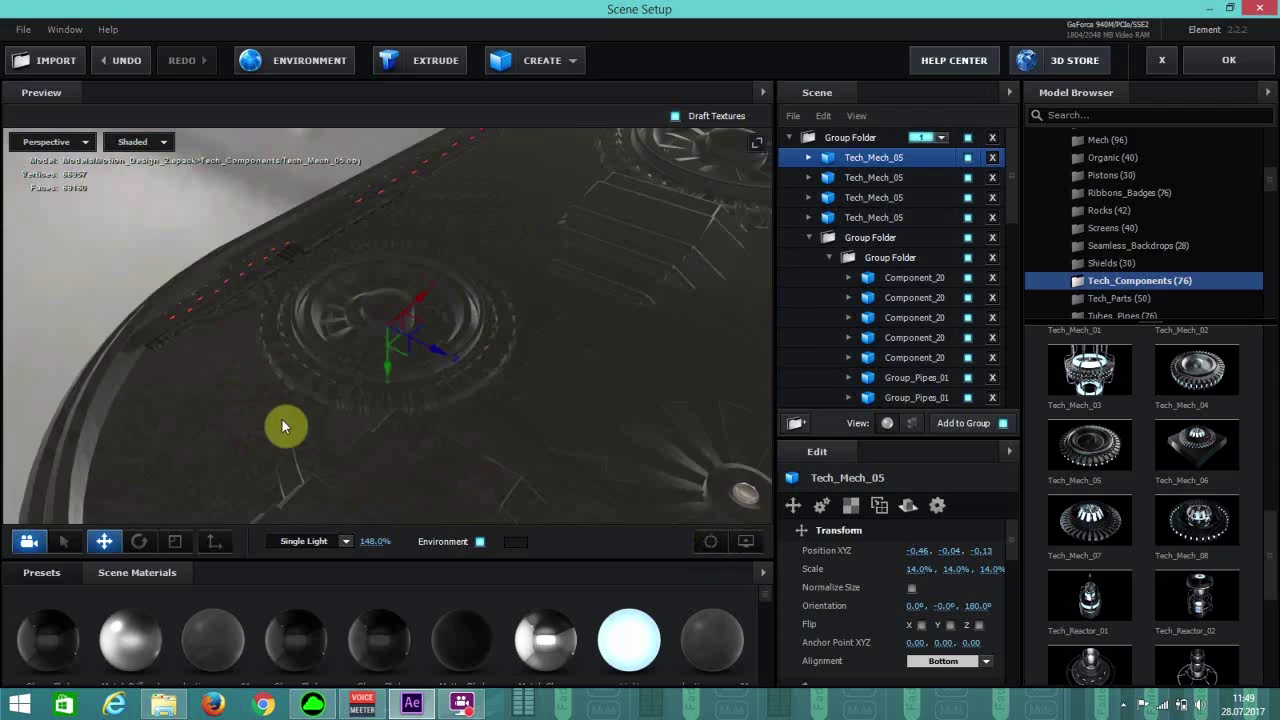
scroll(379, 353, up, 3)
scroll(440, 358, up, 4)
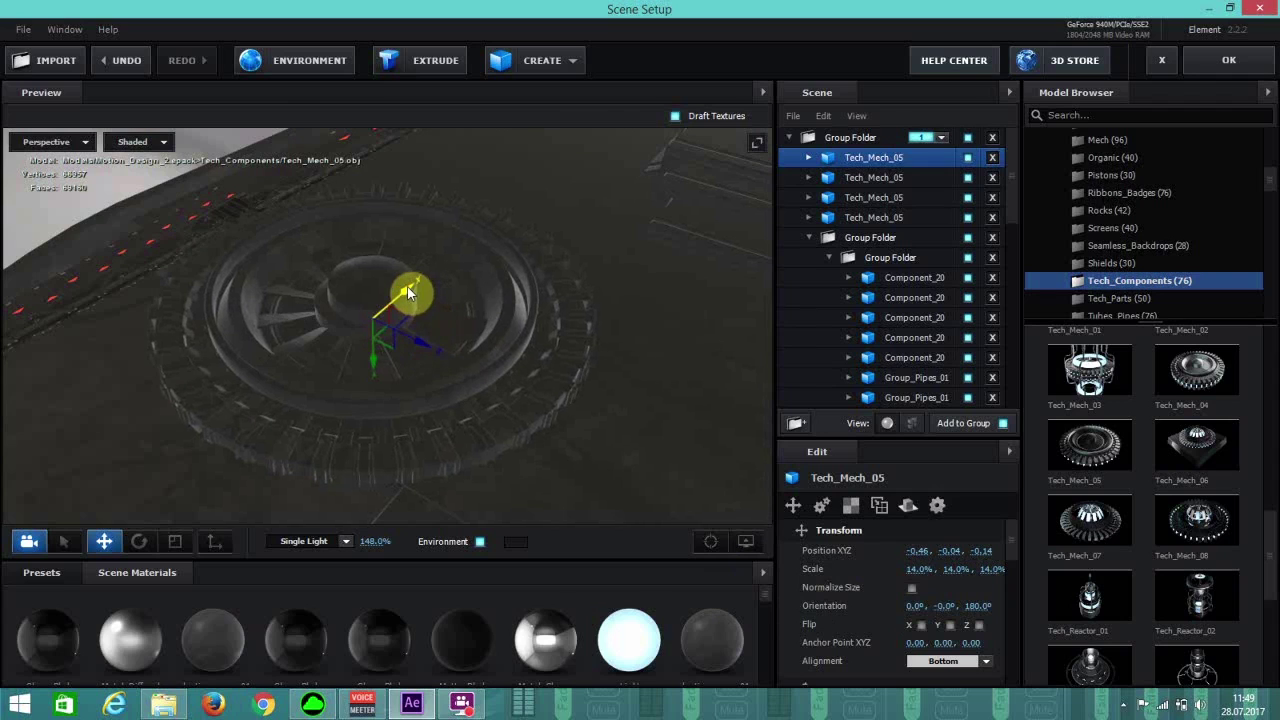
drag(402, 289, 600, 480)
Duplicate the 14% gear and place the copy around the opposite fan at X -0.47, Y -0.03, Z 0.17.
scroll(466, 343, up, 1)
key(ctrl+d)
click(708, 542)
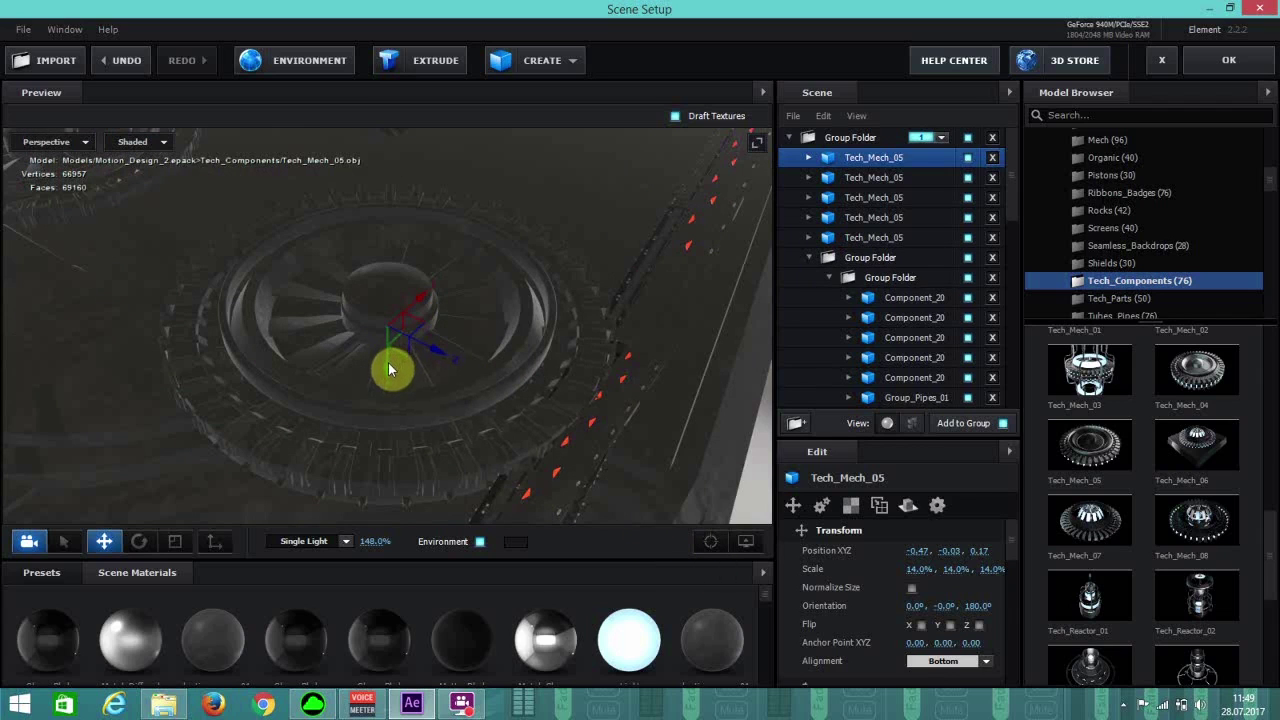
drag(389, 365, 512, 354)
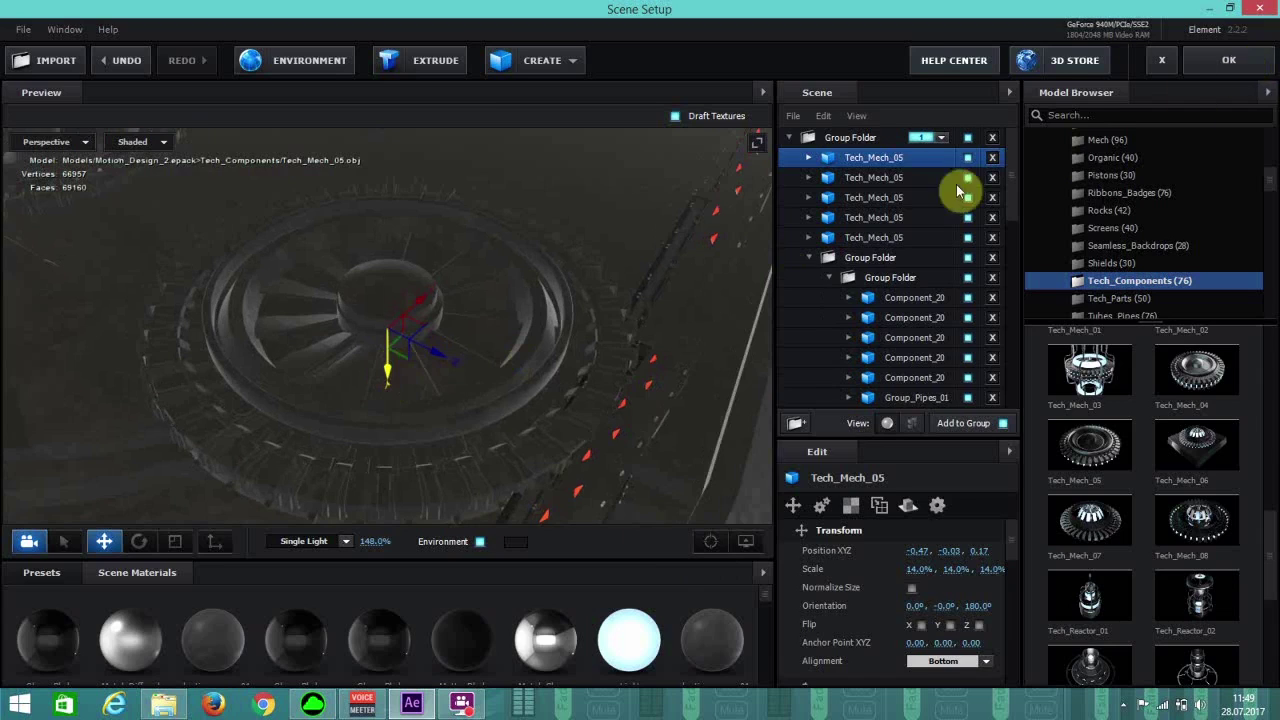
Accept the scene setup and orbit the composition camera to show the hoverboard's underside diagonally.
click(1228, 61)
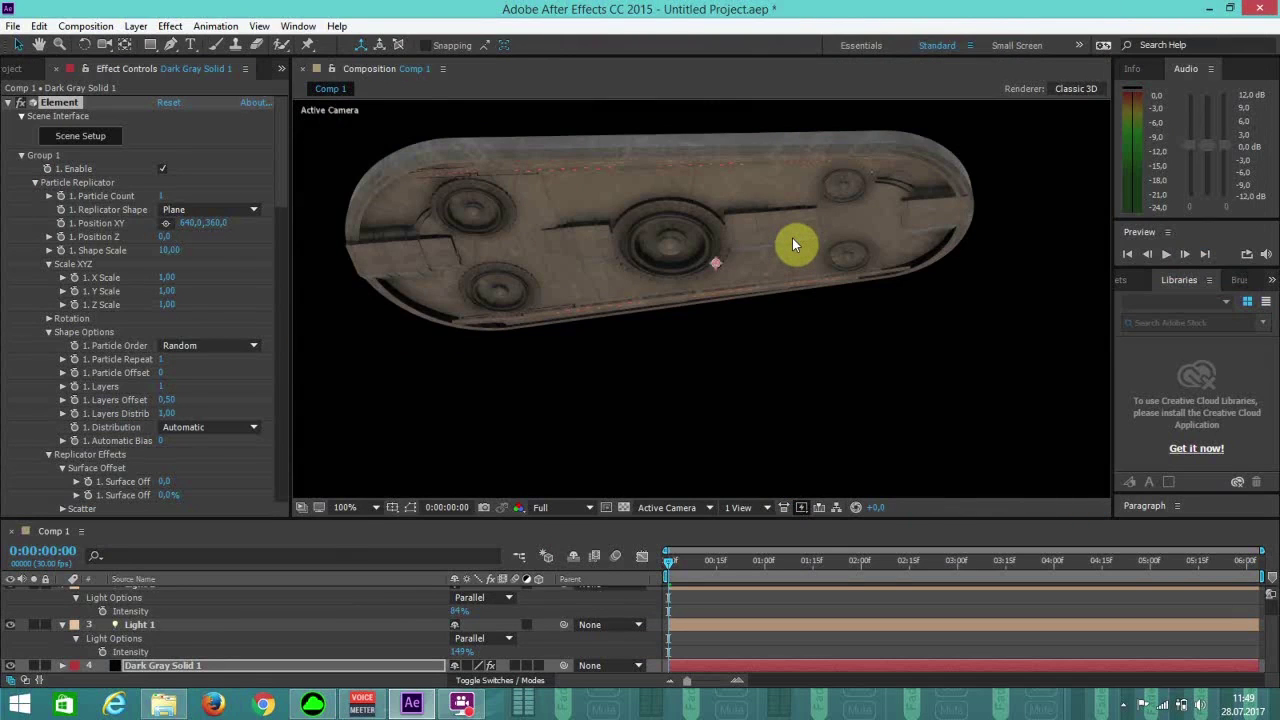
click(104, 44)
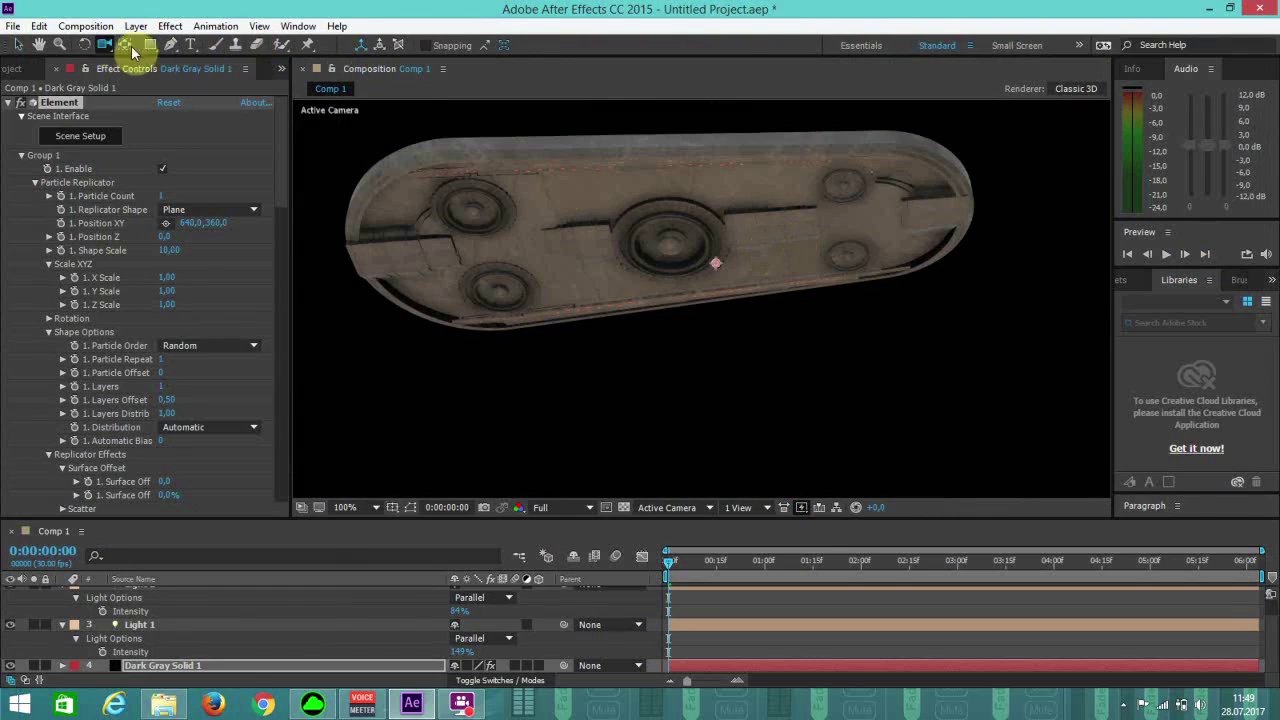
drag(700, 188, 728, 218)
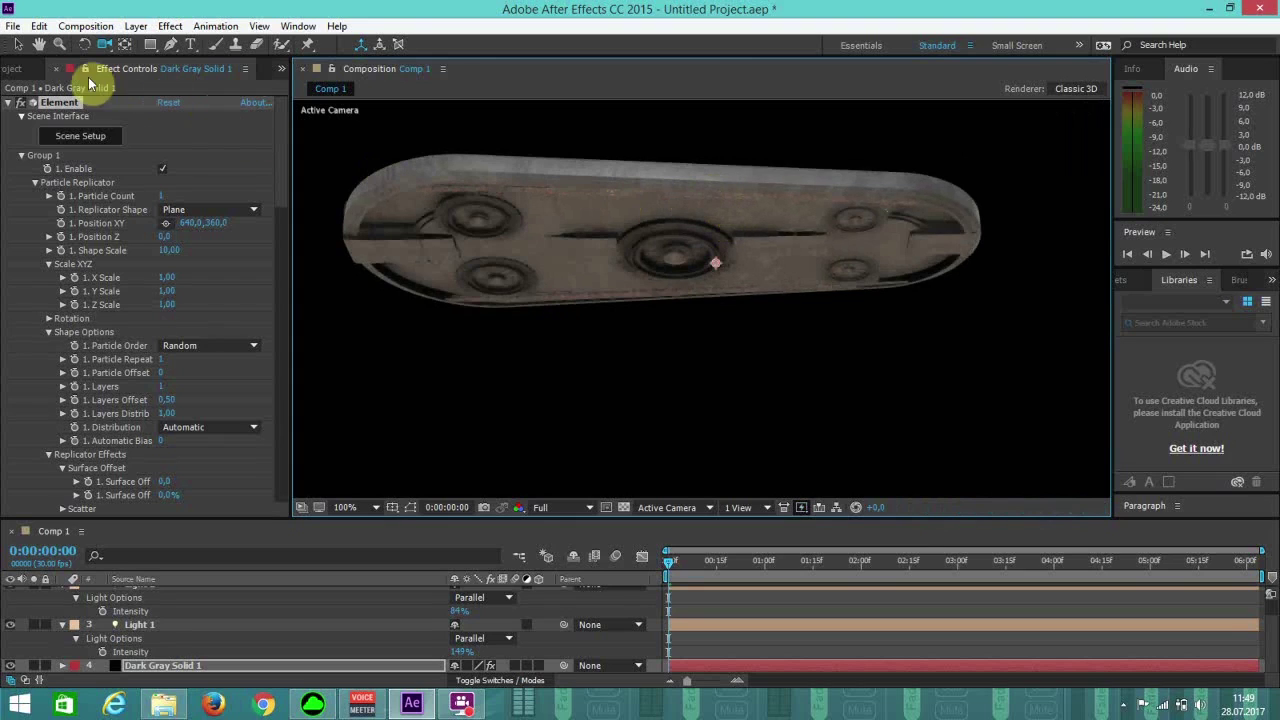
click(18, 45)
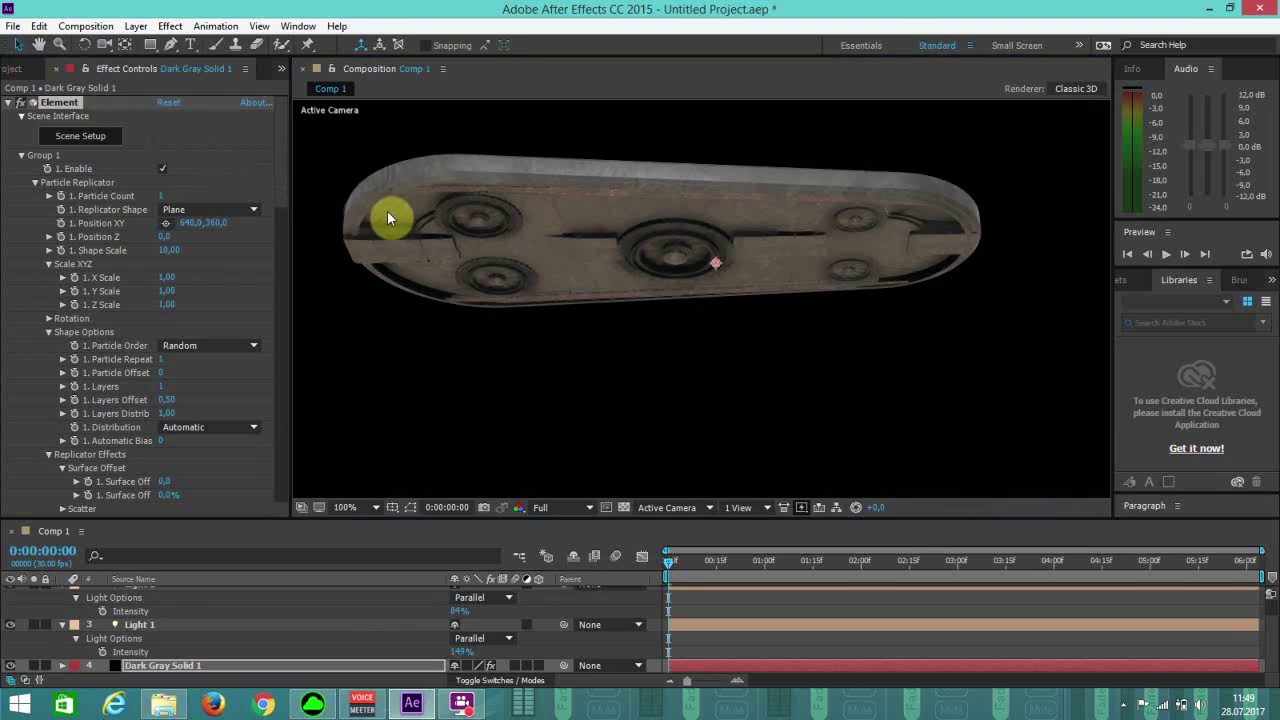
click(106, 44)
drag(694, 220, 600, 175)
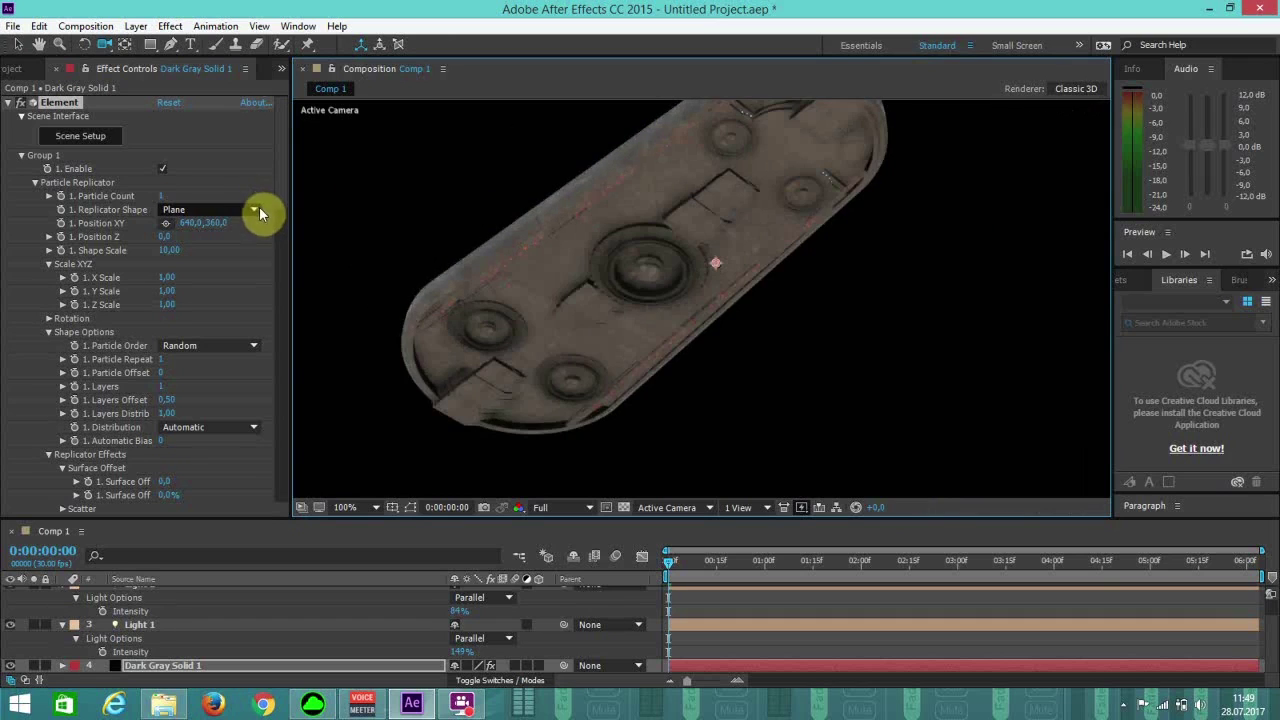
click(18, 44)
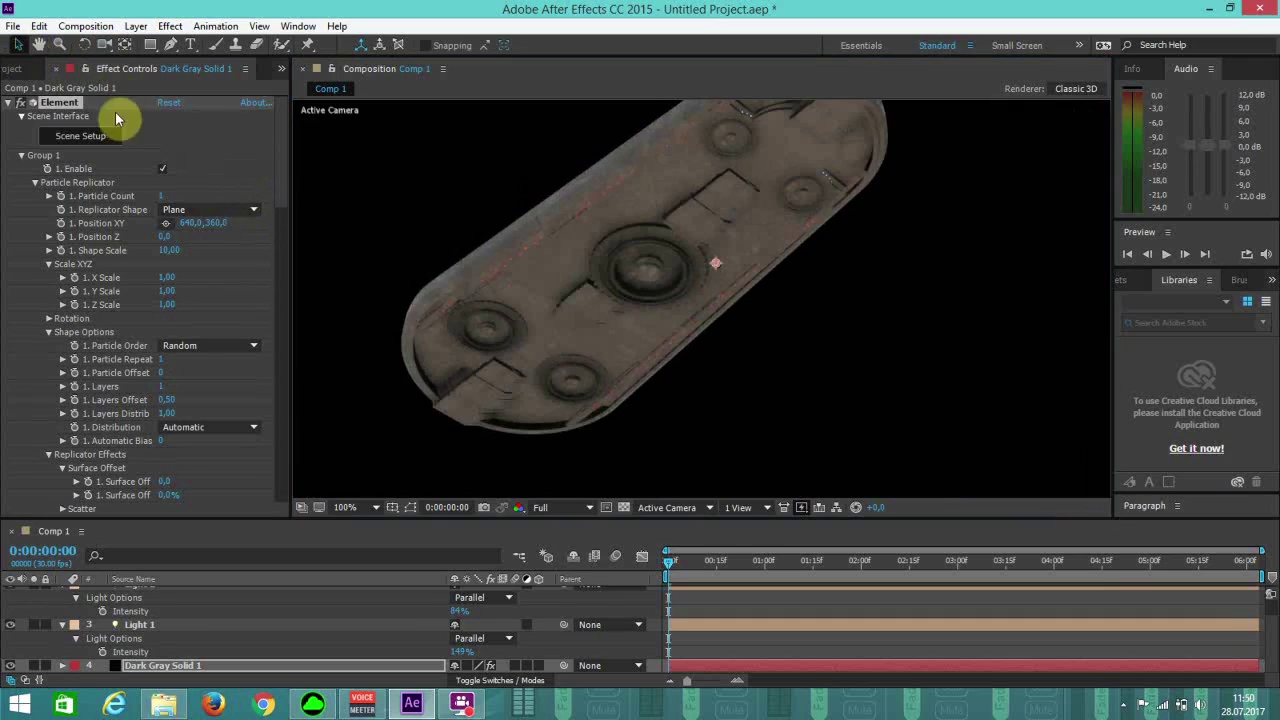
Create a new adjustment layer in Comp 1.
click(140, 28)
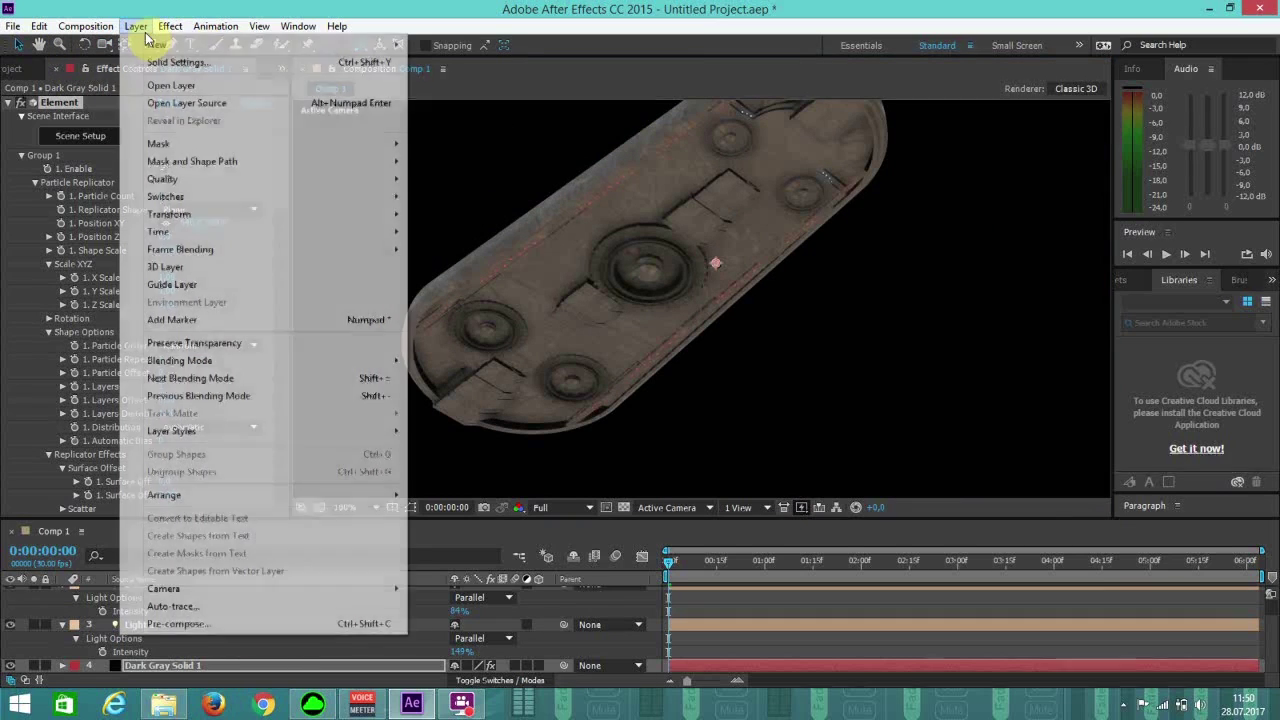
mouse_move(229, 49)
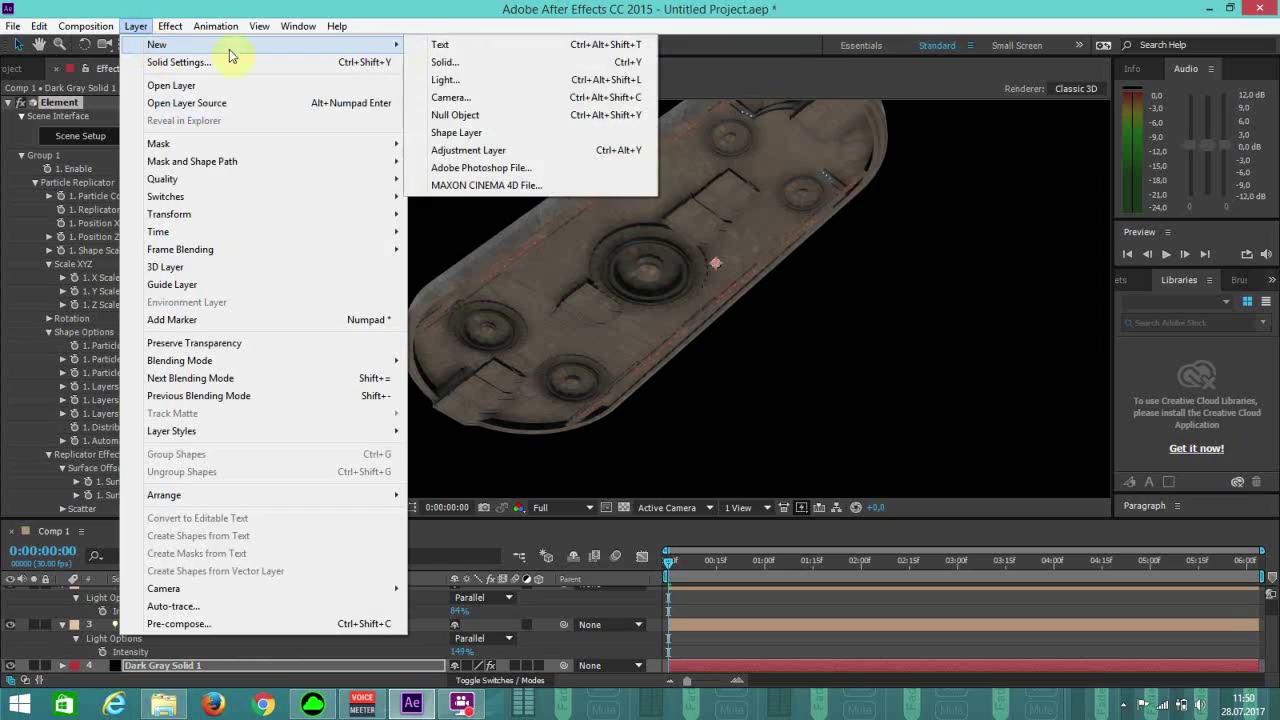
click(488, 153)
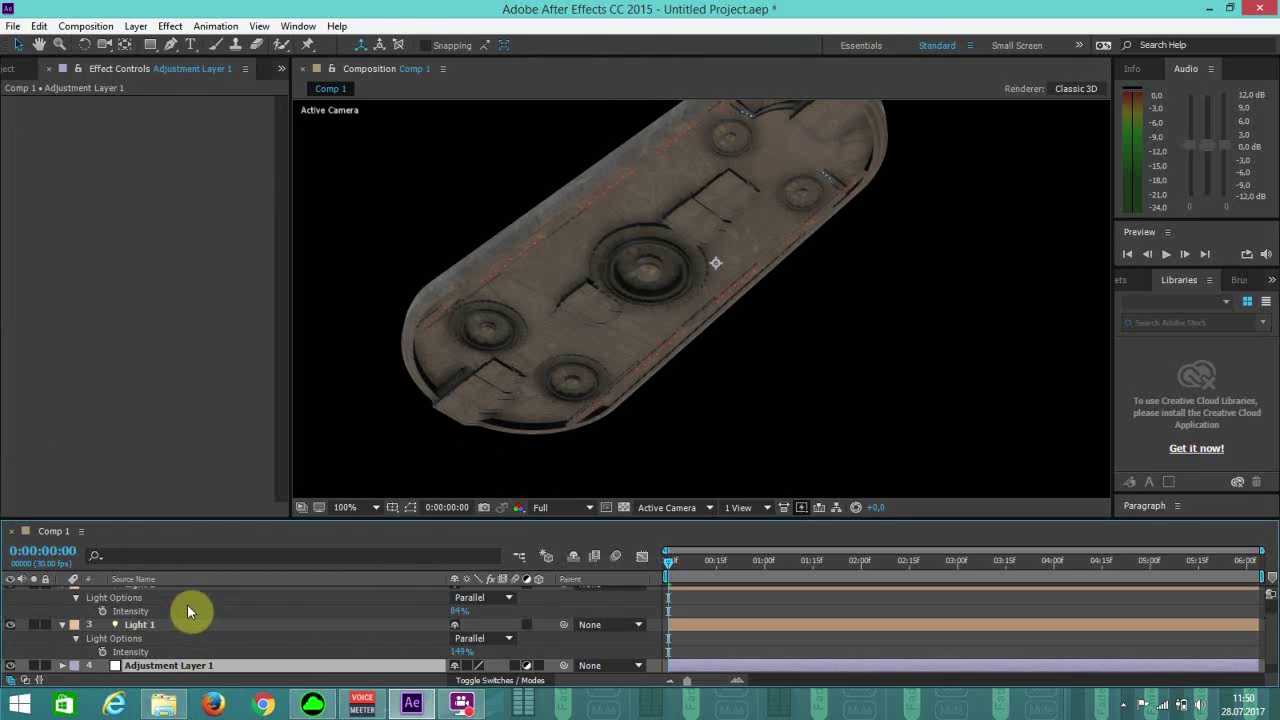
Add a Curves effect to Adjustment Layer 1 and pull the RGB curve's midpoint slightly down to darken the image.
click(170, 26)
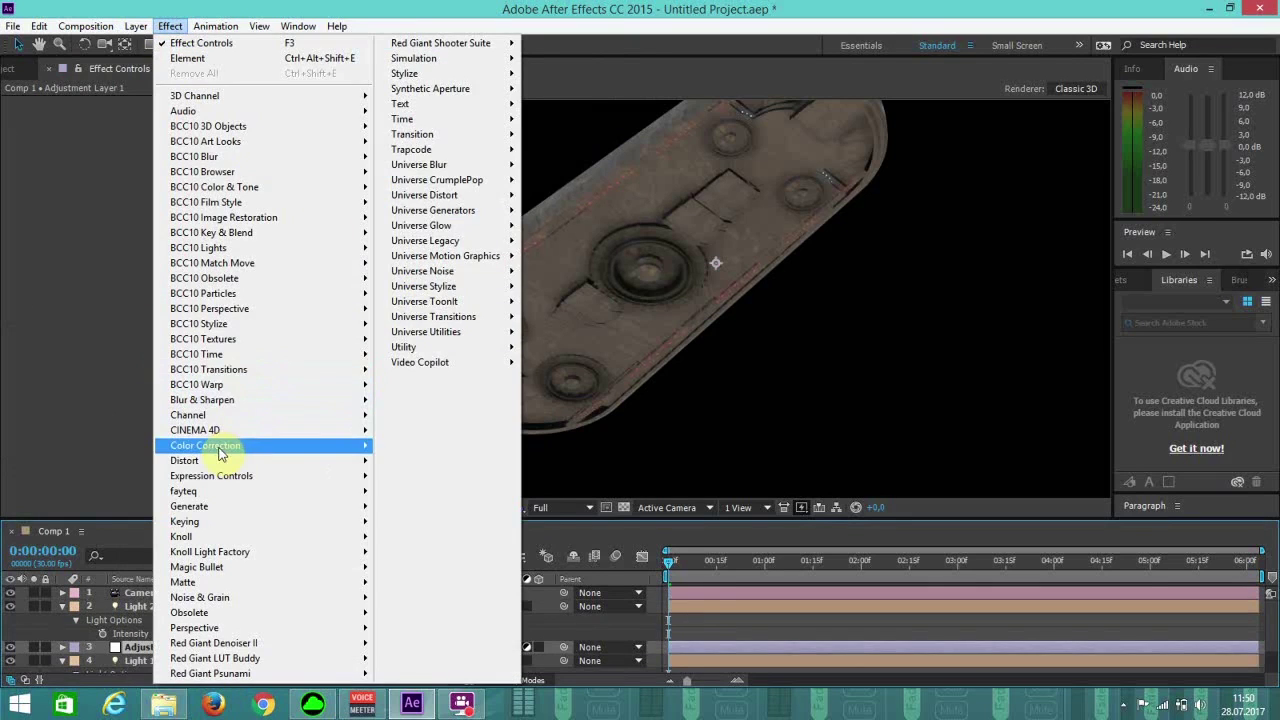
mouse_move(222, 453)
click(415, 463)
drag(176, 259, 148, 267)
scroll(460, 220, down, 1)
scroll(460, 220, up, 1)
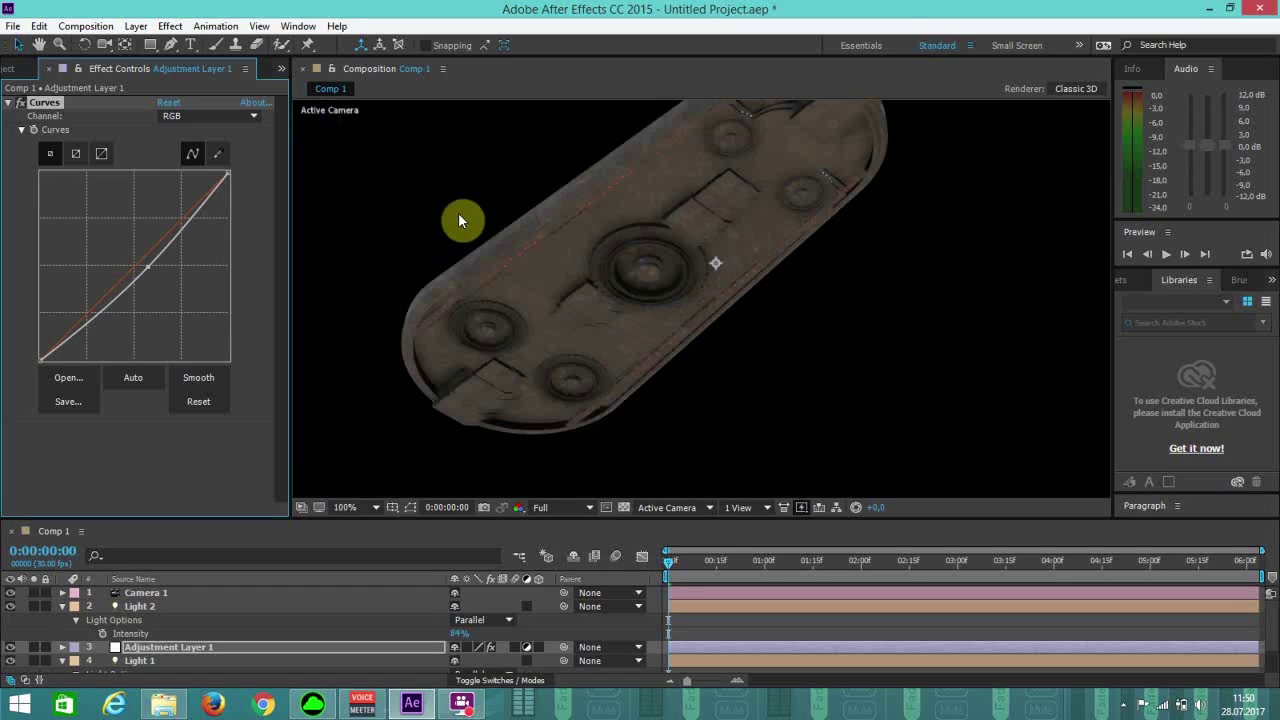
Set the Glow Intensity of Dark Gray Solid 1's Element effect to 2.4 and check the red strips in the composition.
click(17, 46)
drag(354, 522, 380, 376)
click(152, 577)
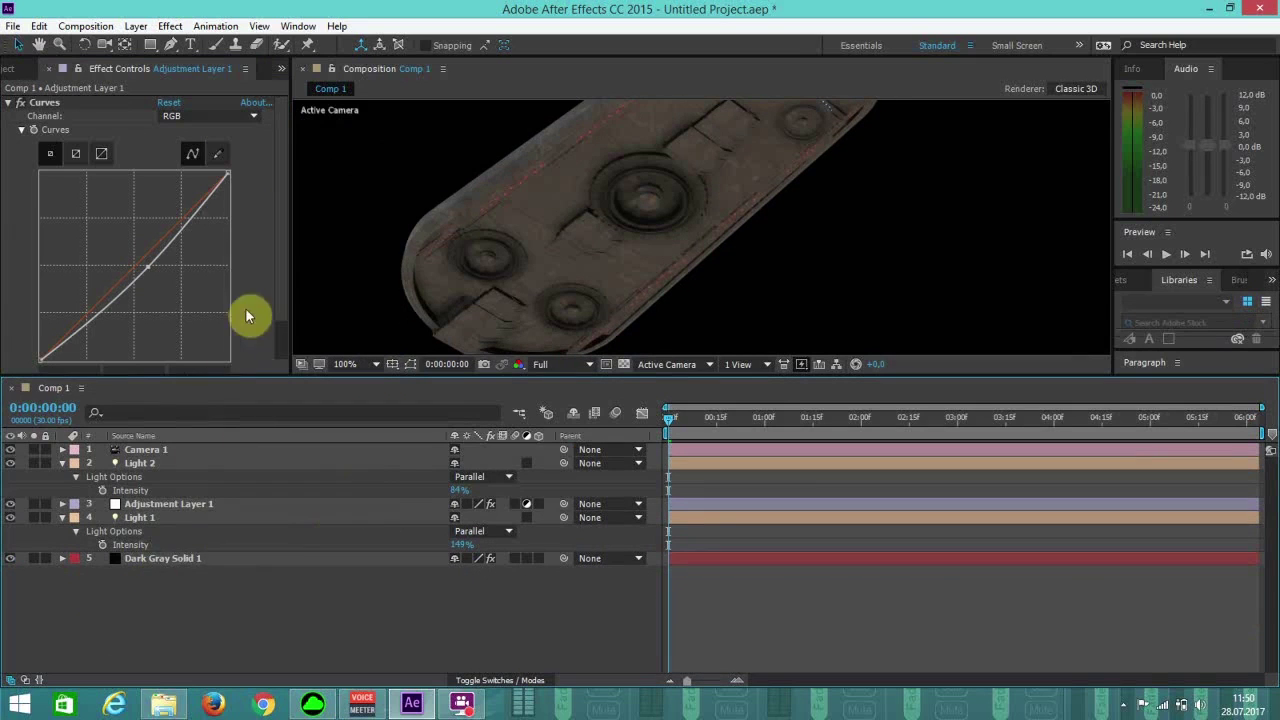
click(166, 560)
drag(286, 149, 254, 333)
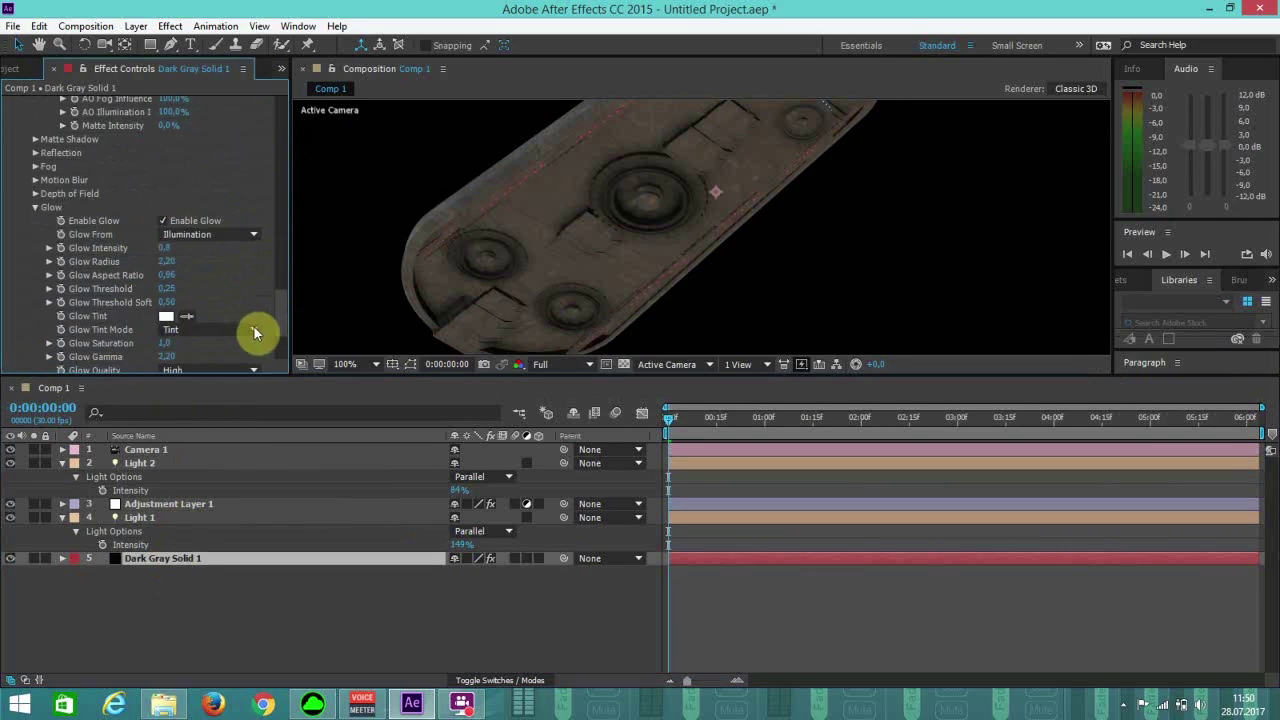
drag(166, 249, 184, 253)
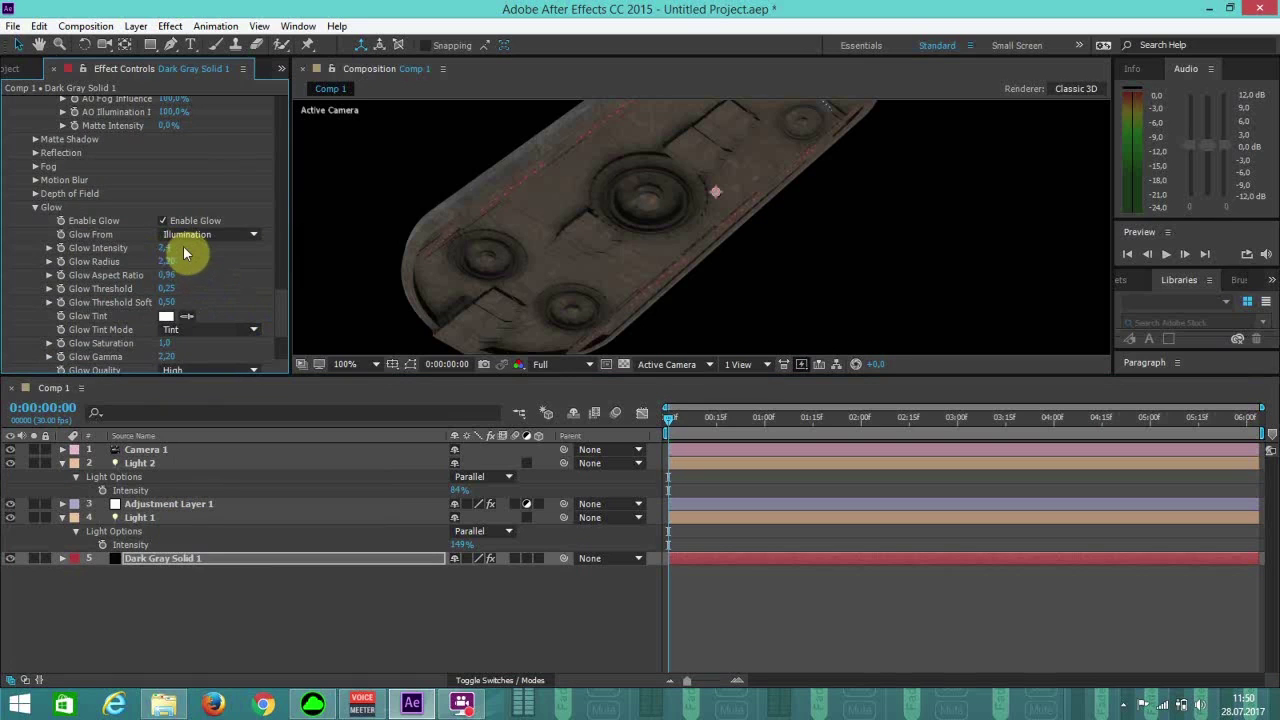
key(comma)
key(comma)
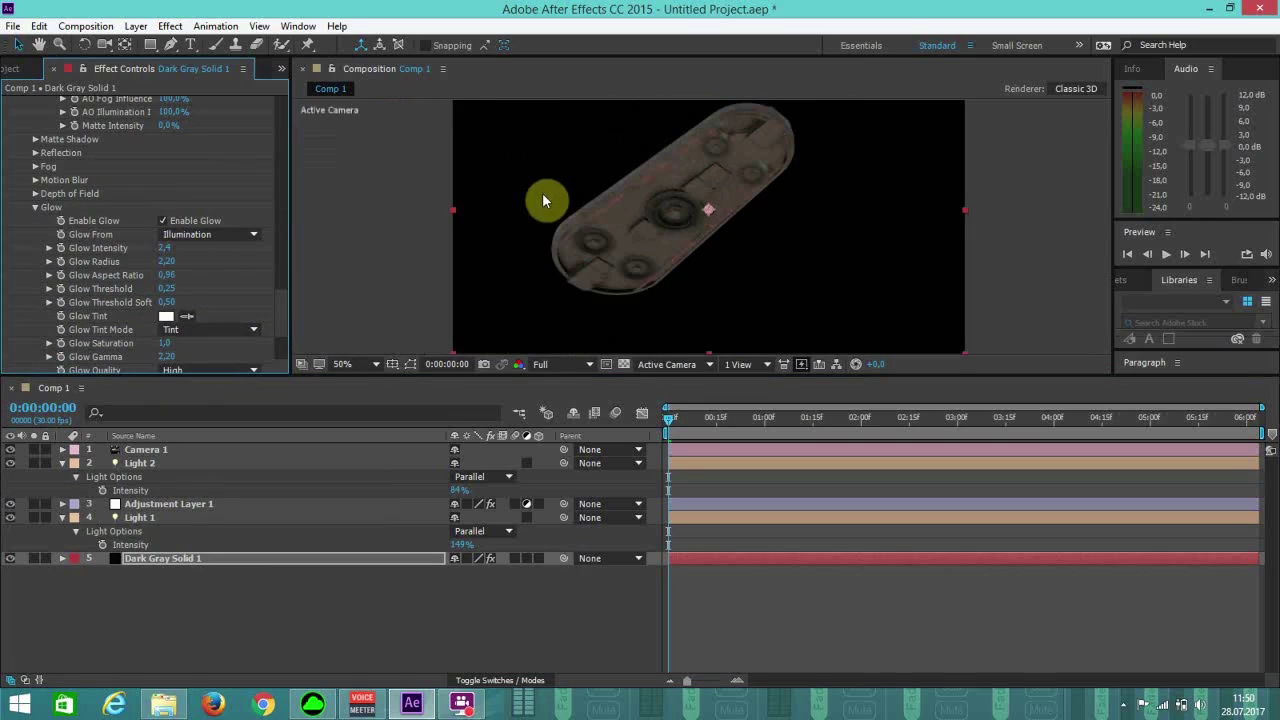
key(period)
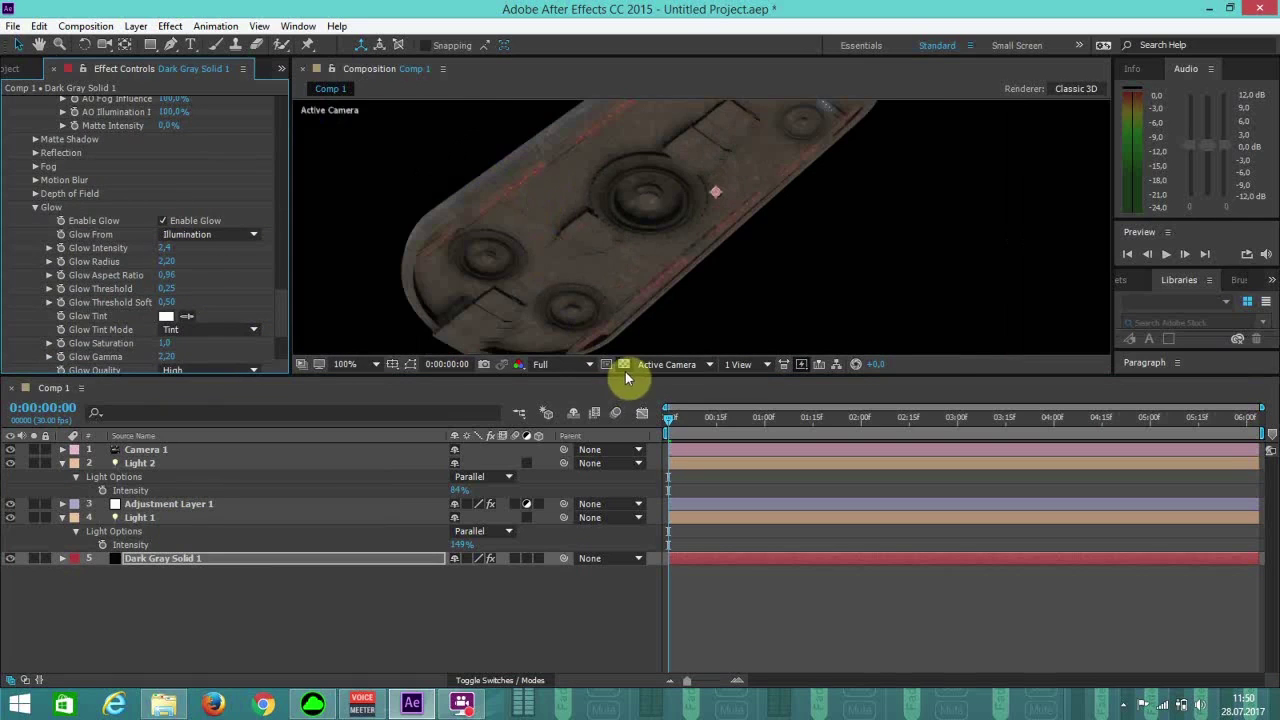
drag(625, 374, 654, 534)
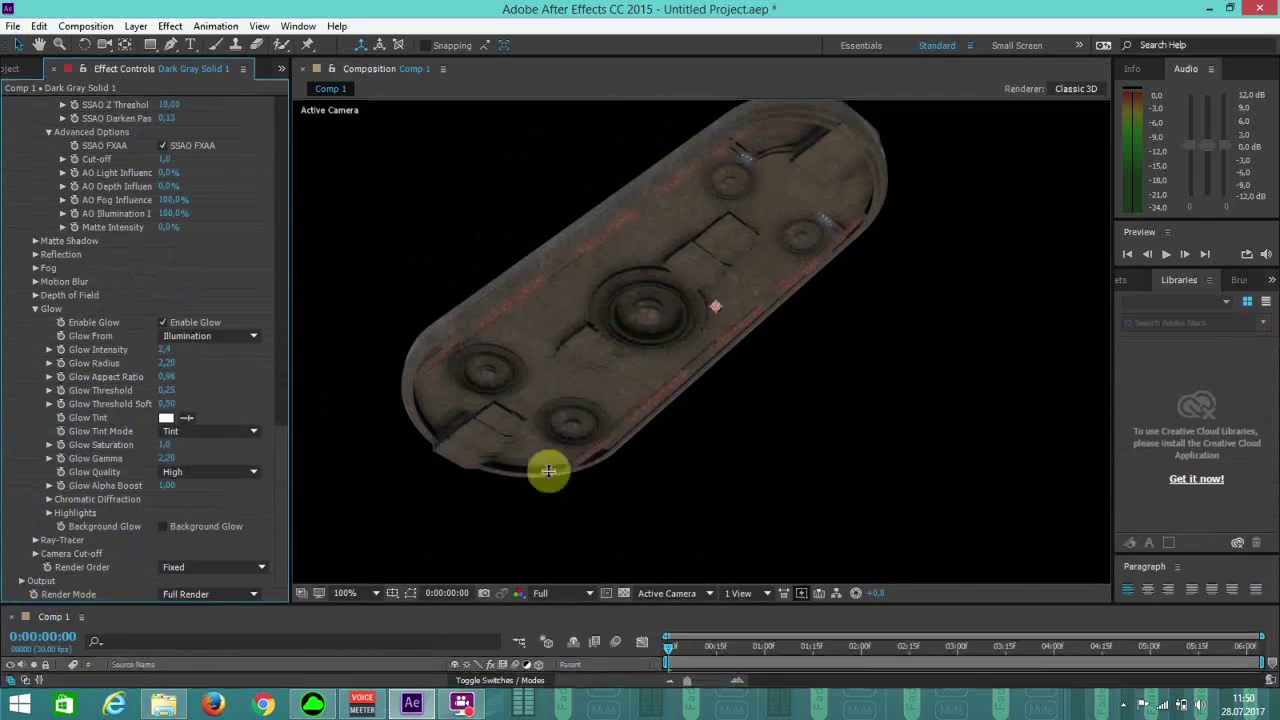
Orbit the composition camera to a lower side angle that shows the hoverboard's underside.
click(108, 44)
click(132, 46)
drag(694, 260, 791, 346)
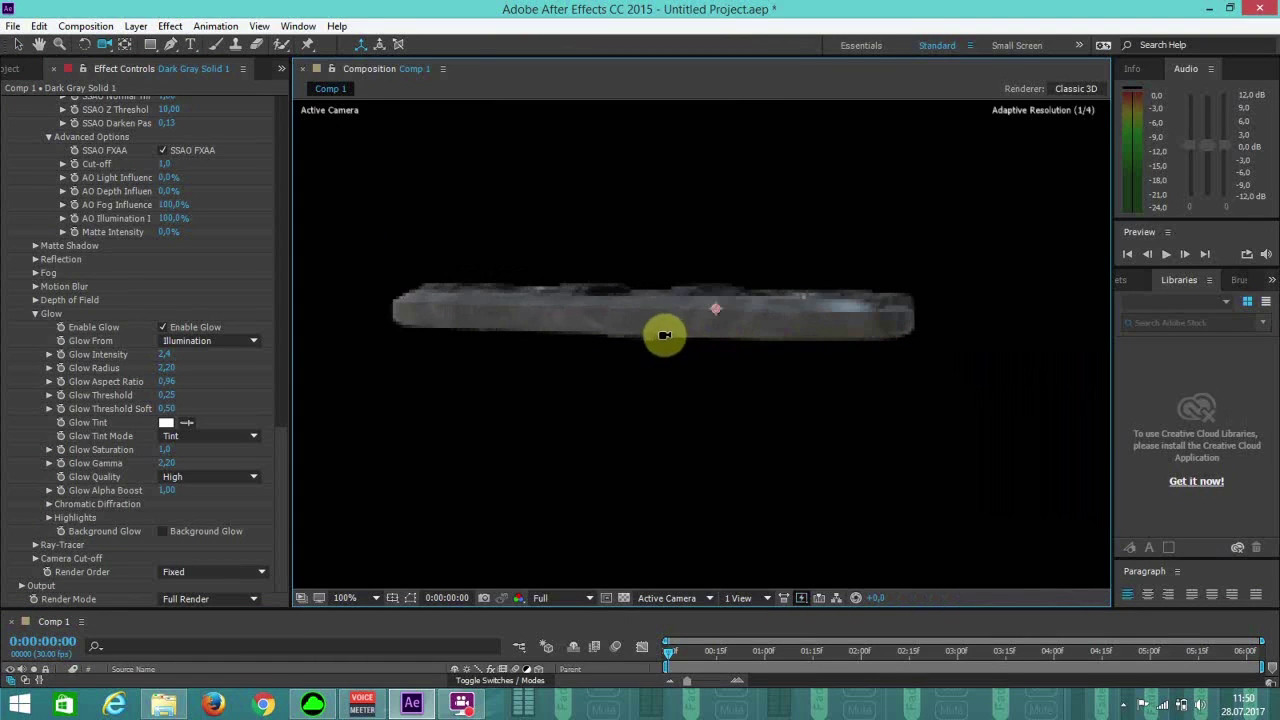
drag(651, 314, 531, 225)
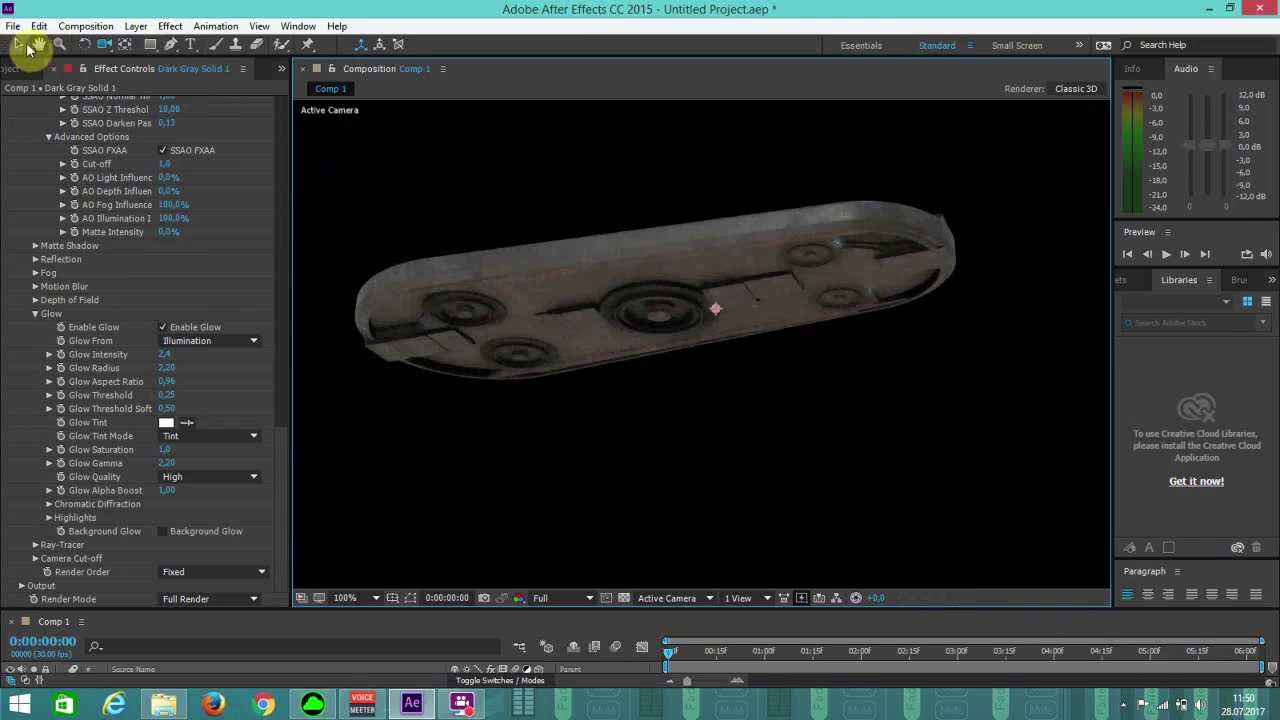
Create a new Point light named Light 3 with Smooth falloff.
click(136, 26)
mouse_move(166, 45)
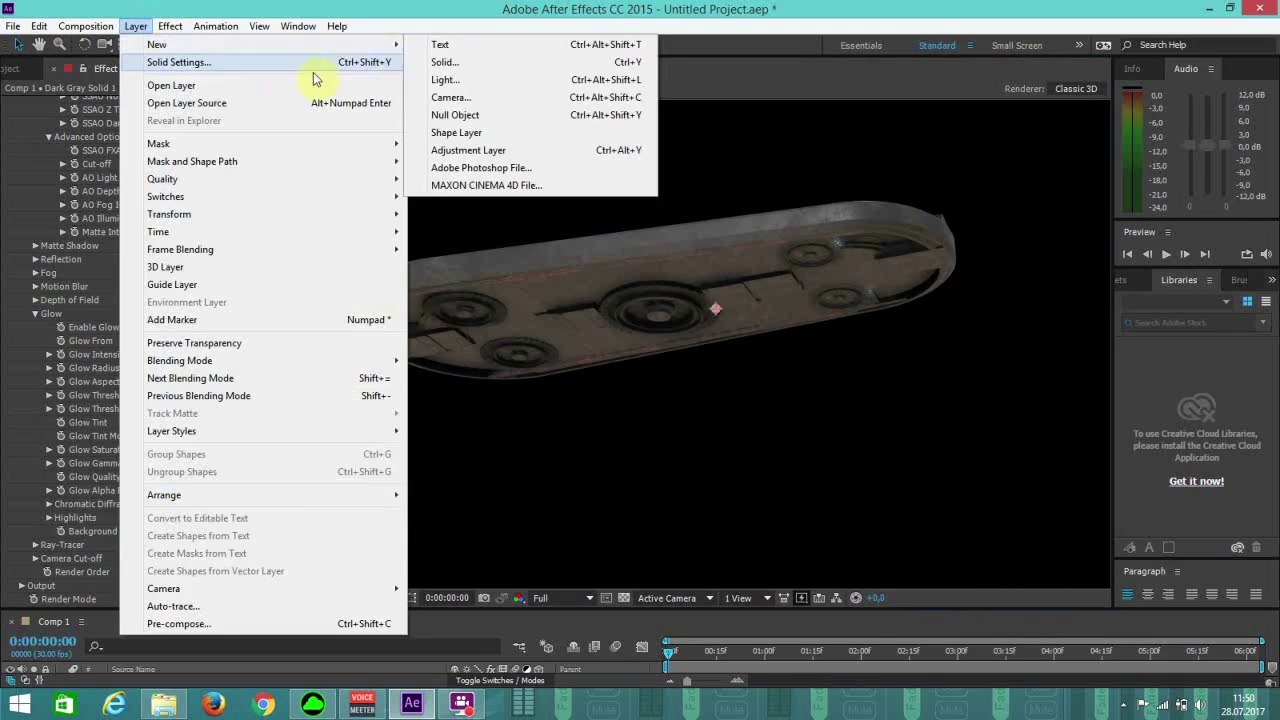
click(445, 79)
click(645, 216)
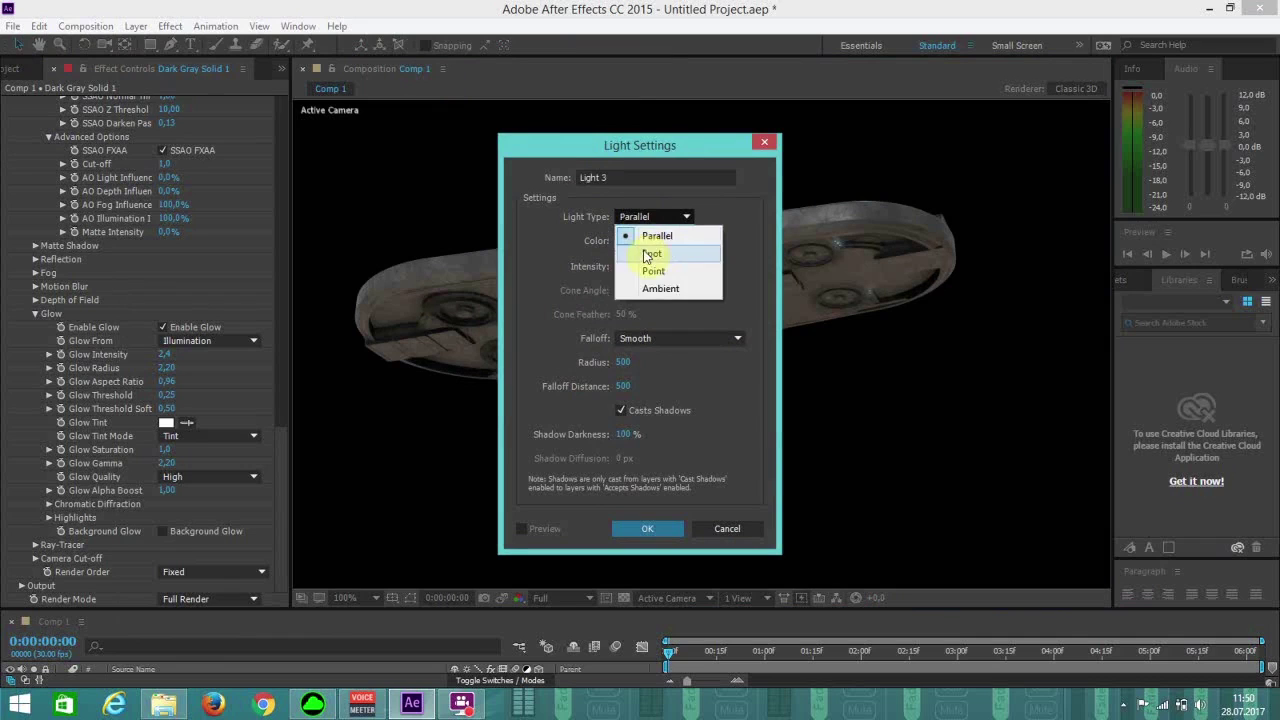
click(660, 269)
click(647, 528)
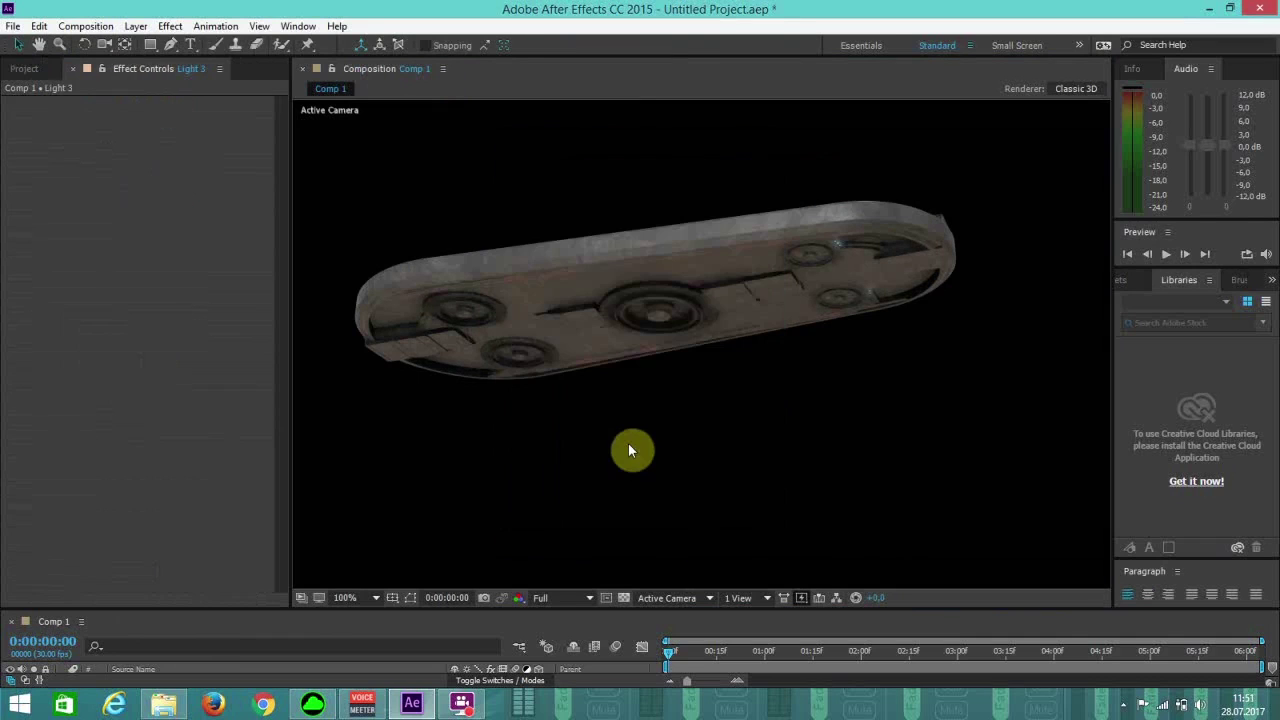
Move Light 3 down to the lower front edge of the hoverboard's underside, near the small front fan.
scroll(511, 223, down, 4)
scroll(511, 224, up, 2)
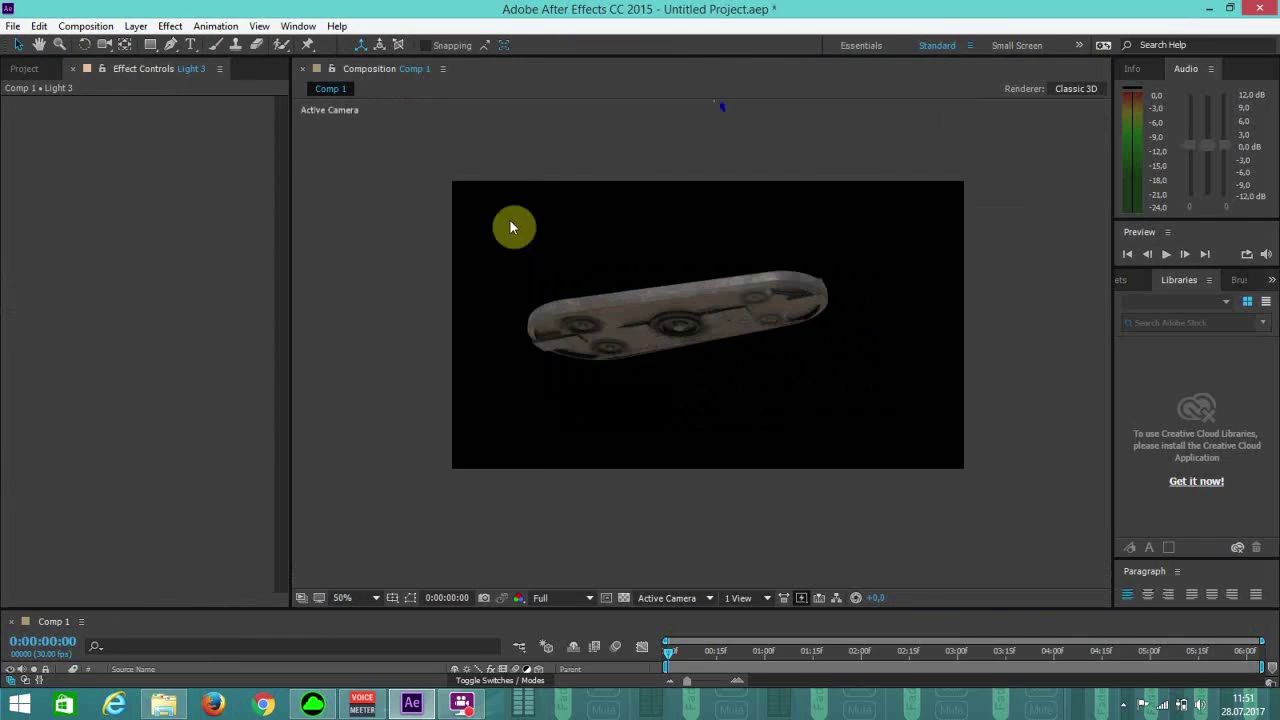
drag(727, 112, 734, 351)
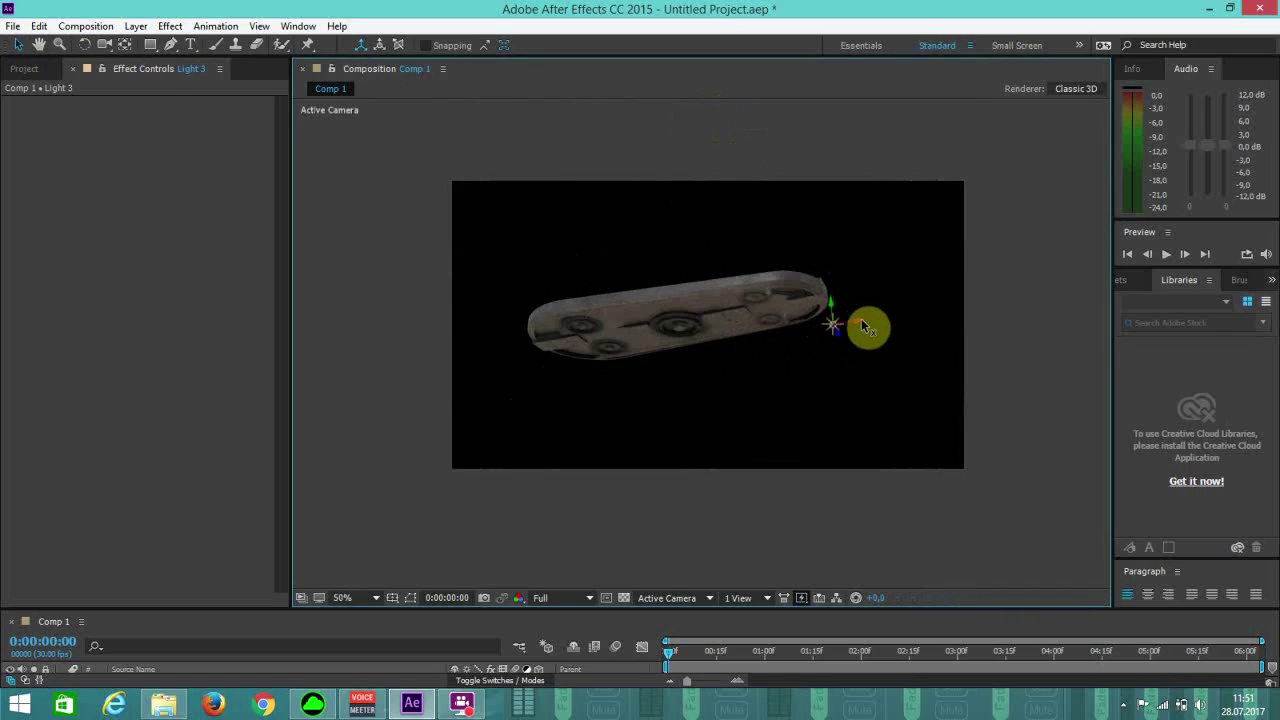
drag(863, 326, 692, 371)
scroll(692, 371, up, 2)
scroll(692, 371, up, 2)
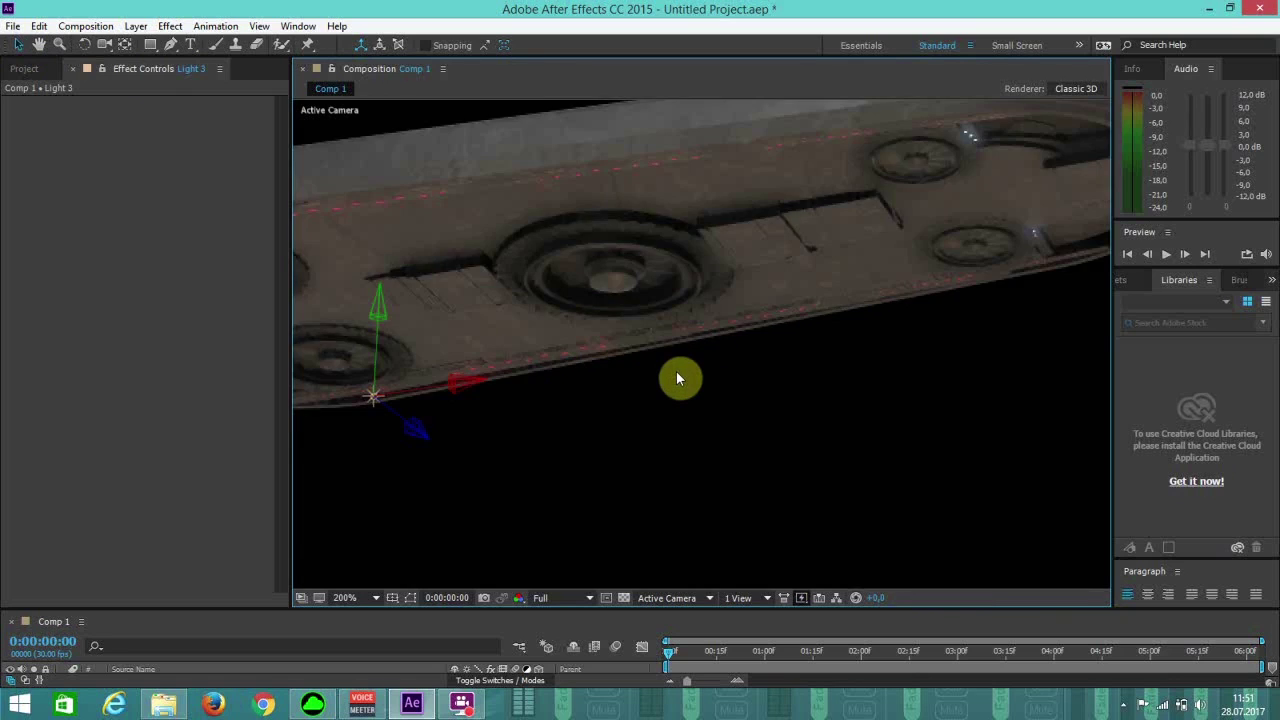
scroll(676, 371, down, 2)
drag(540, 325, 539, 332)
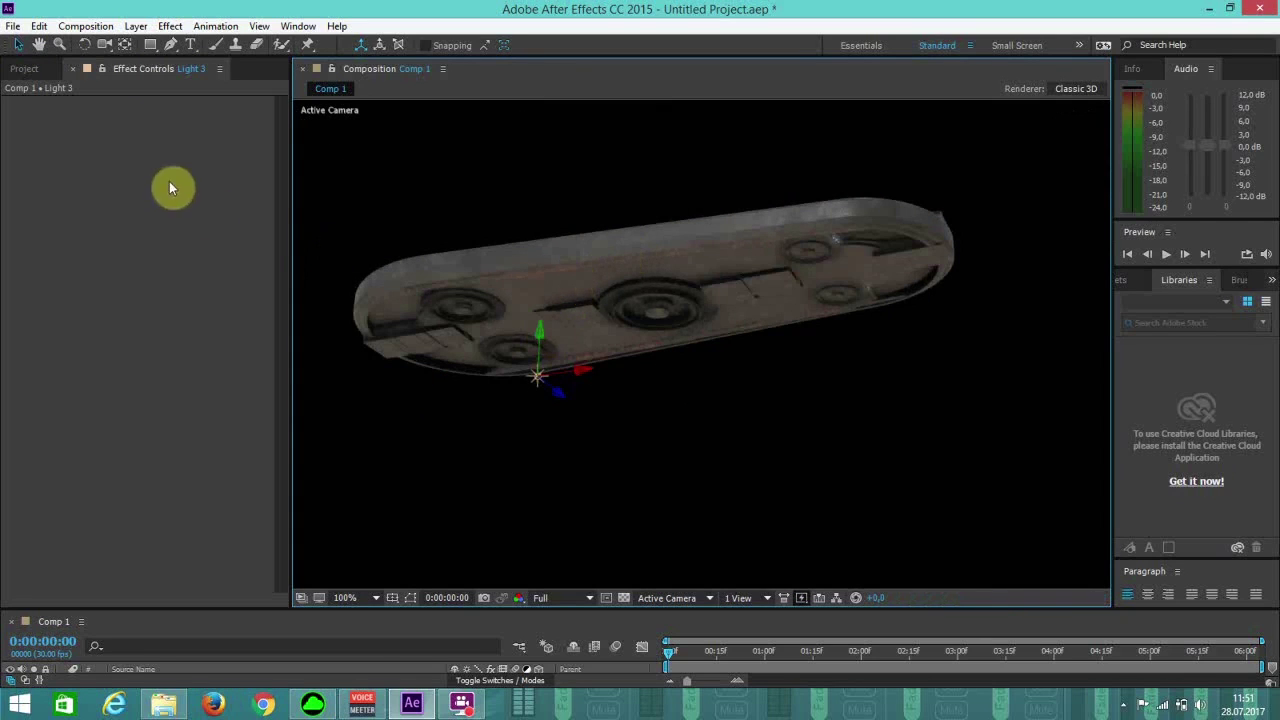
Reopen the Element scene setup of Dark Gray Solid 1 and toggle the fourth Component_20's visibility to identify its strip.
drag(436, 612, 471, 364)
click(181, 547)
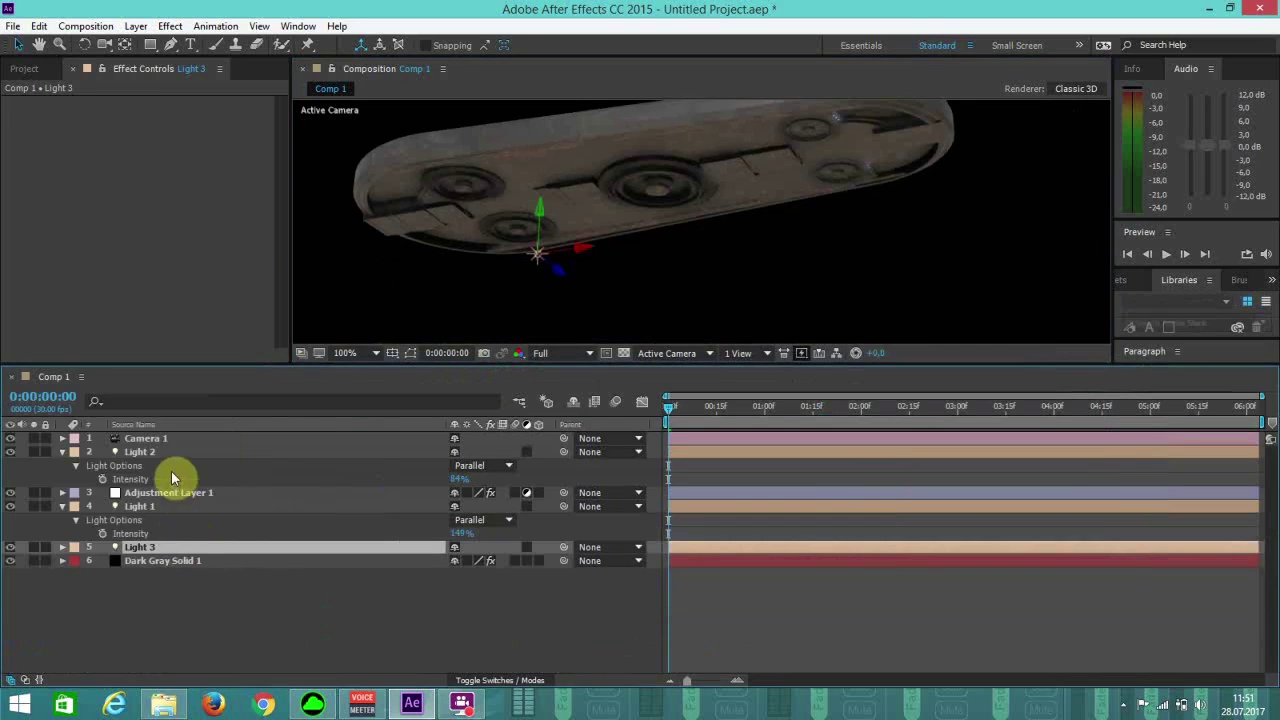
click(148, 563)
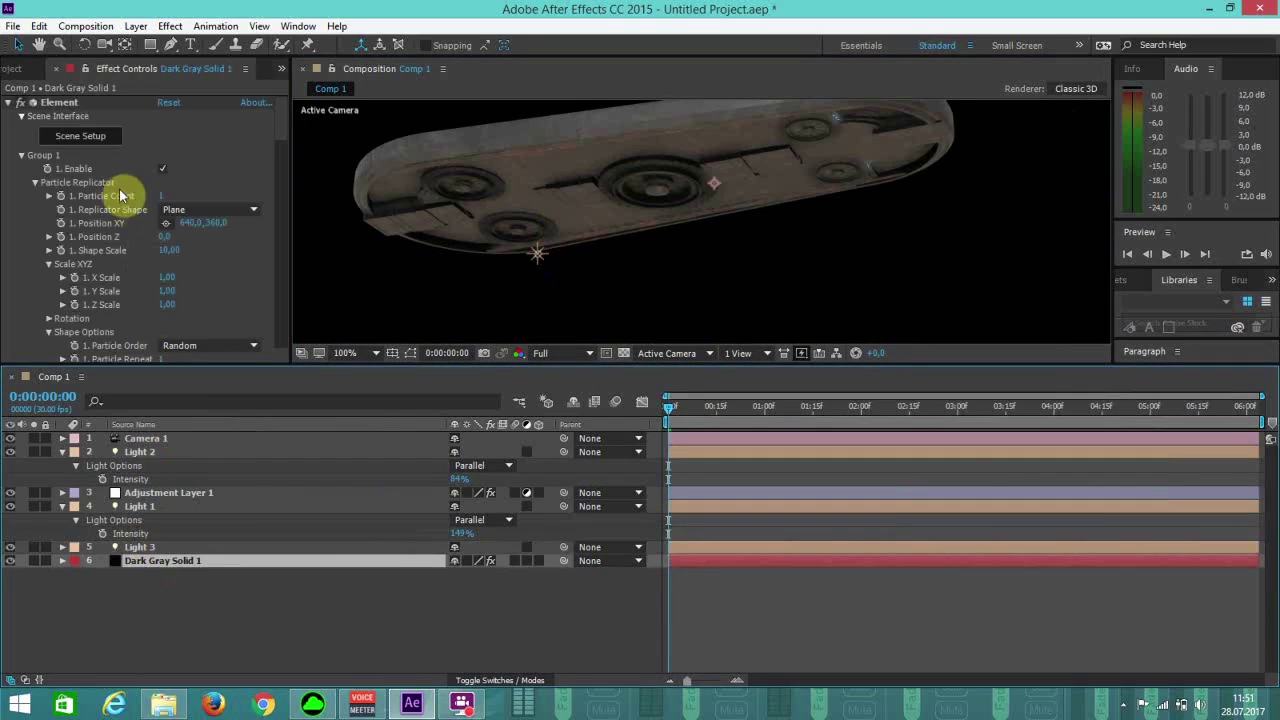
click(103, 138)
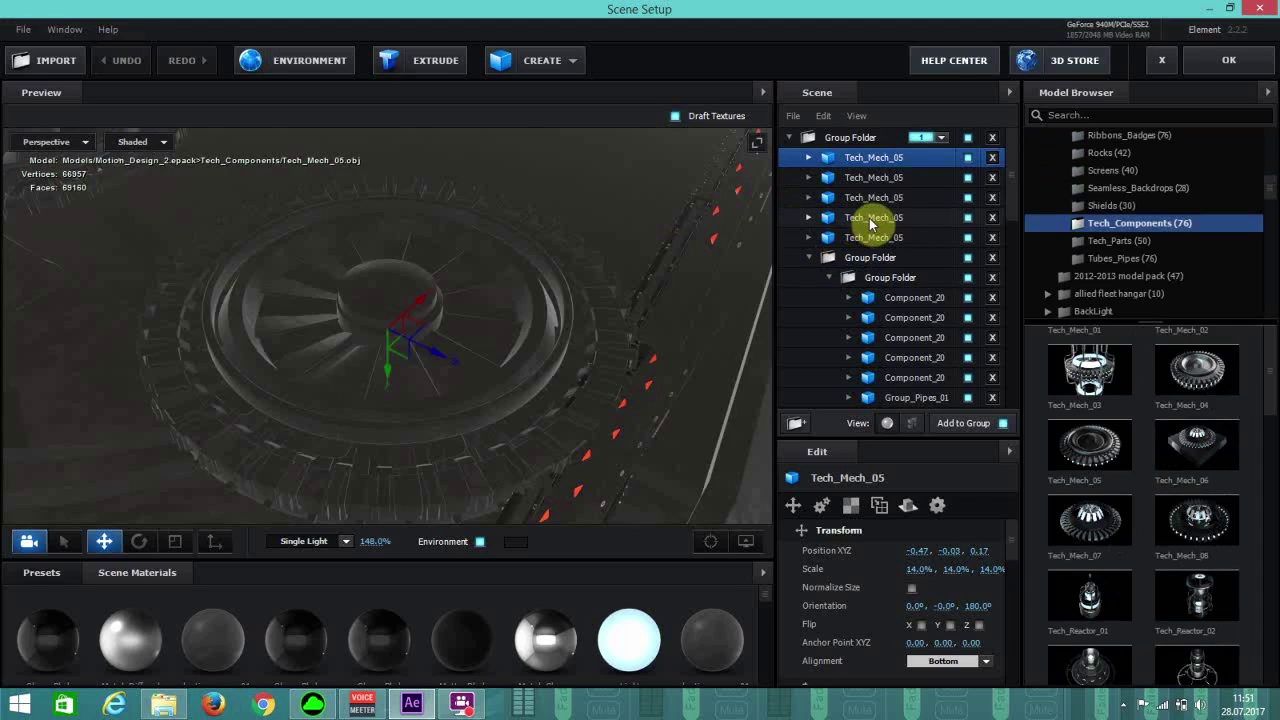
click(870, 220)
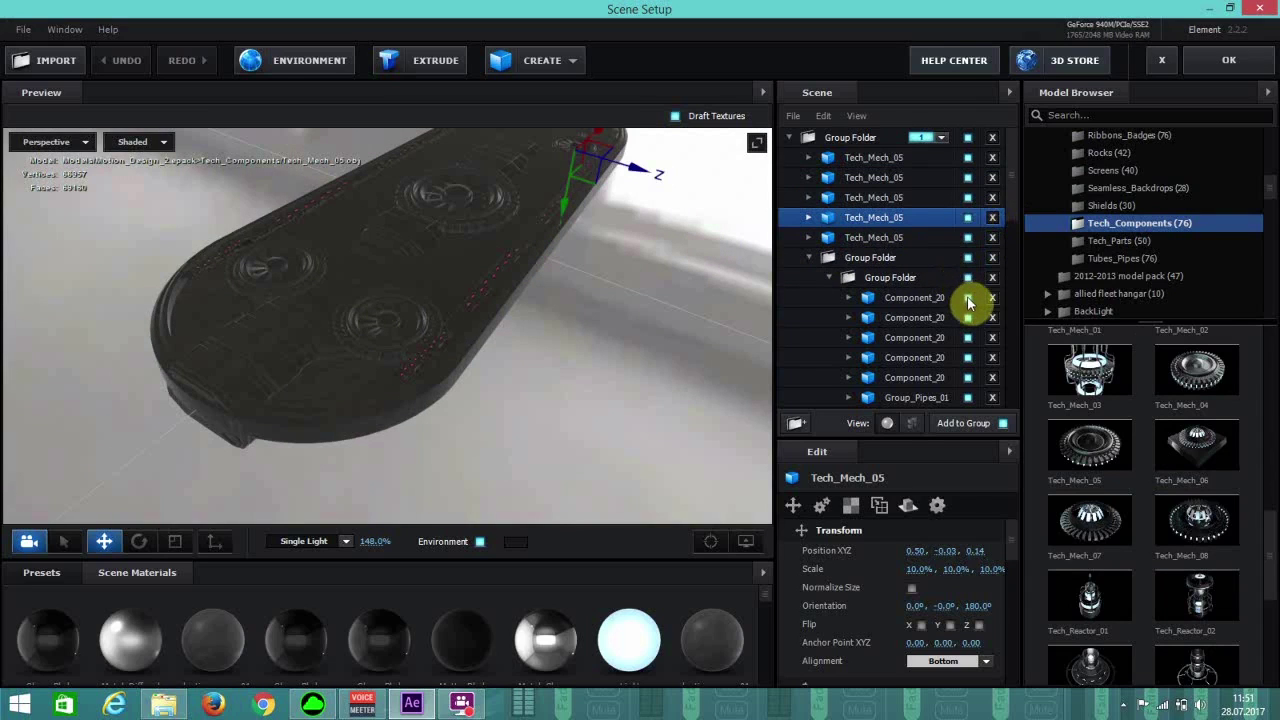
click(967, 358)
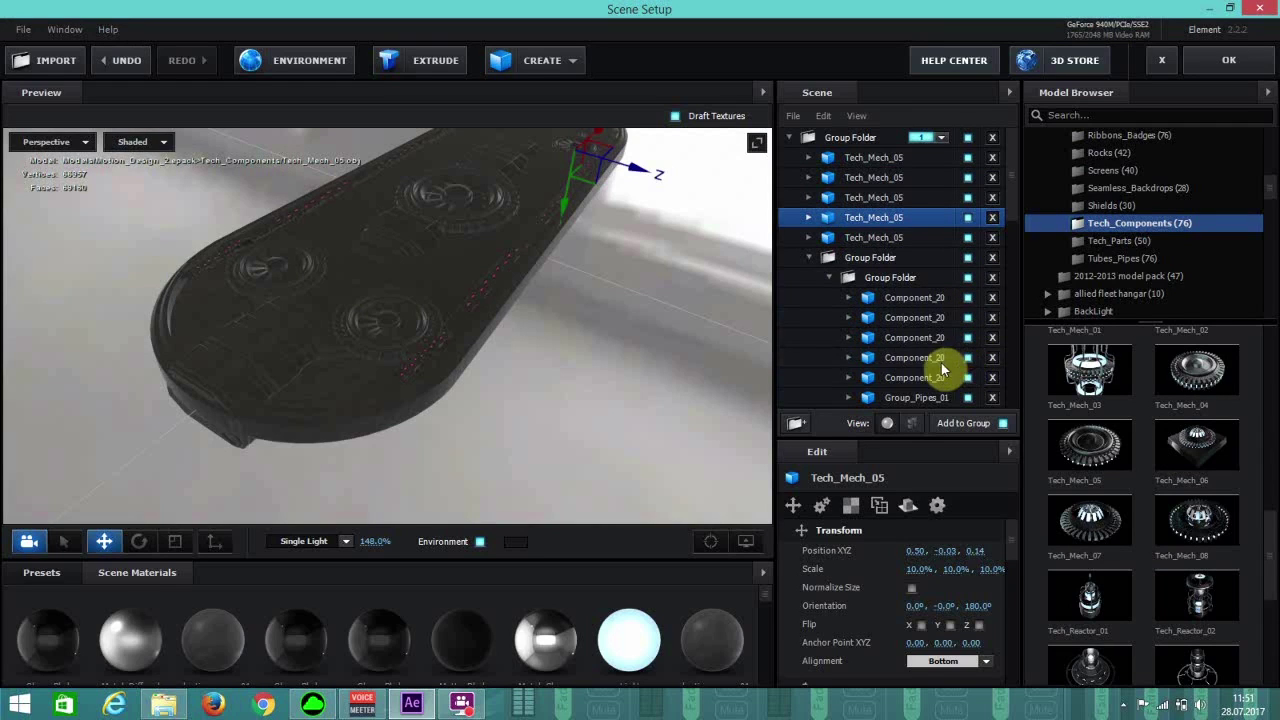
click(967, 360)
click(967, 358)
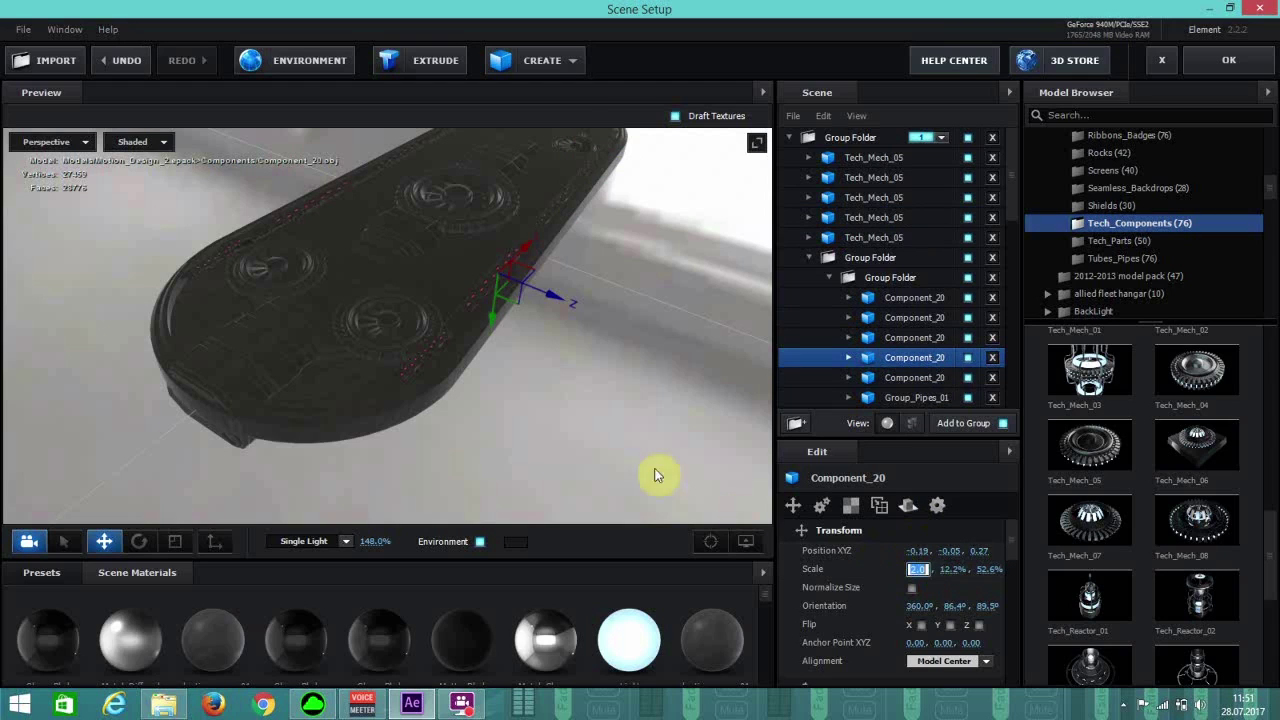
Enlarge the red Component_20 strips along the hoverboard's edges, scaling the one at X -0.19 to 2.9%, 17.7%, 76.5%.
click(175, 541)
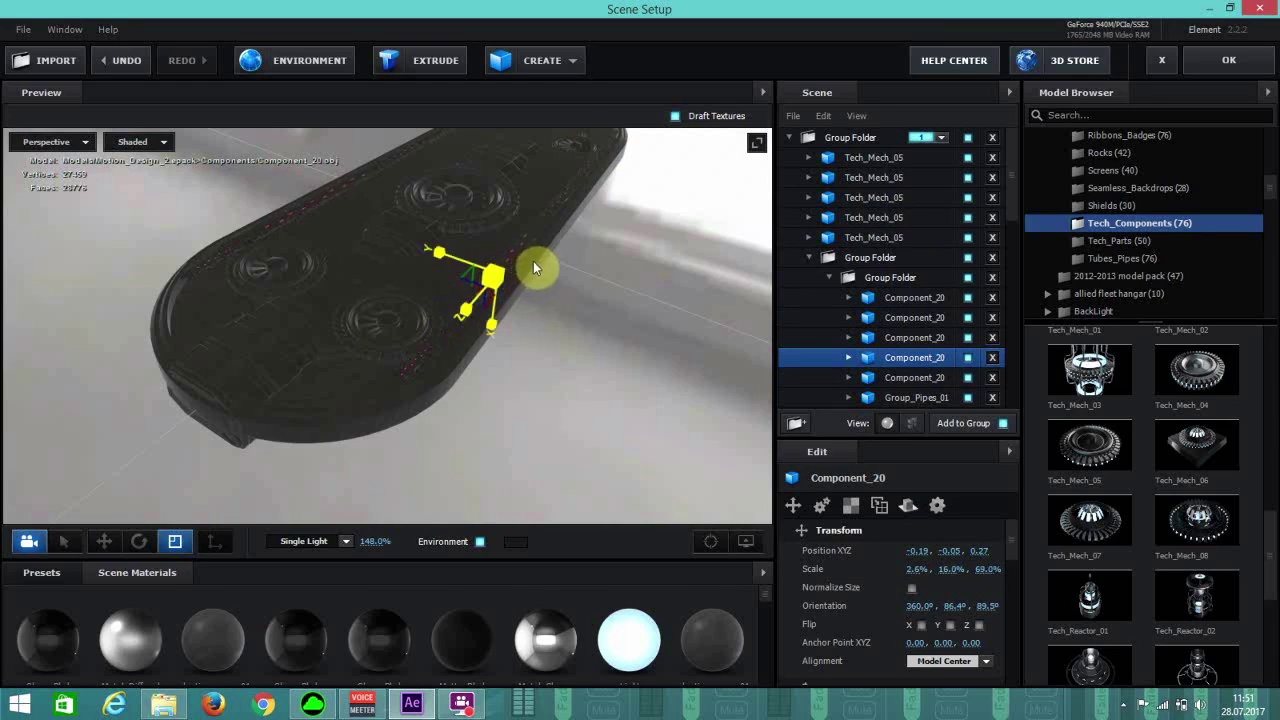
click(915, 340)
click(914, 358)
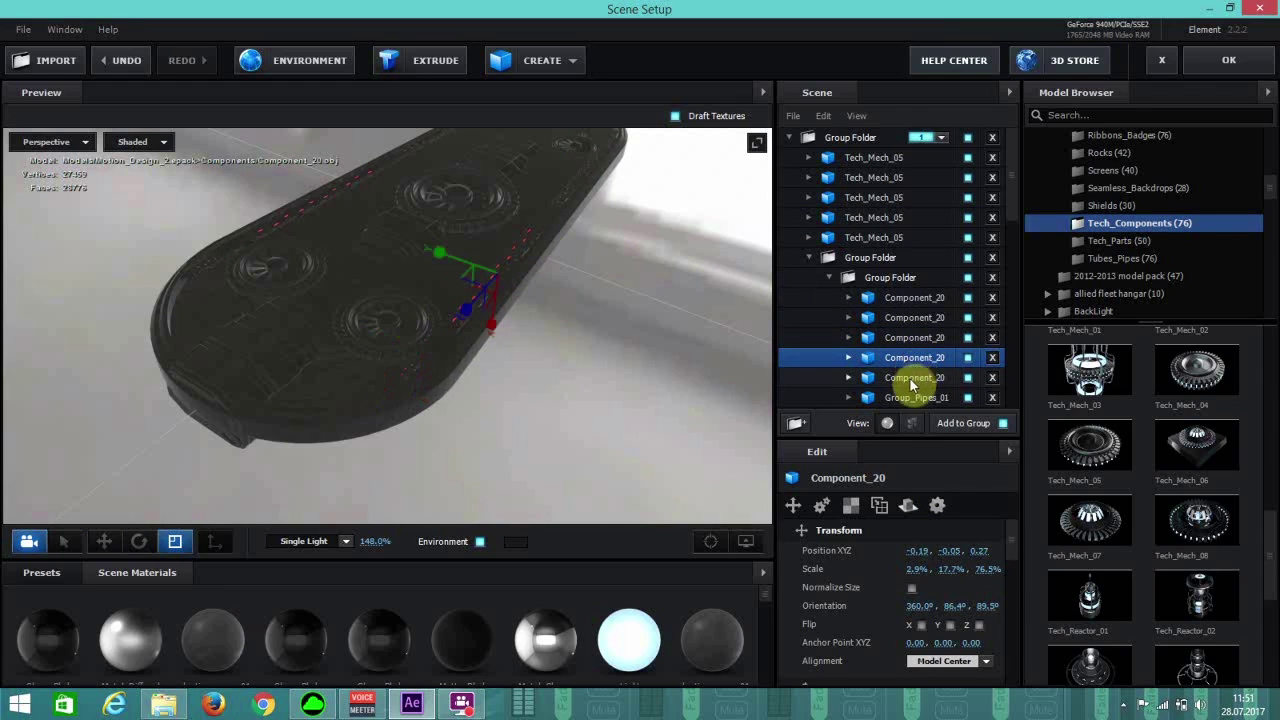
click(912, 380)
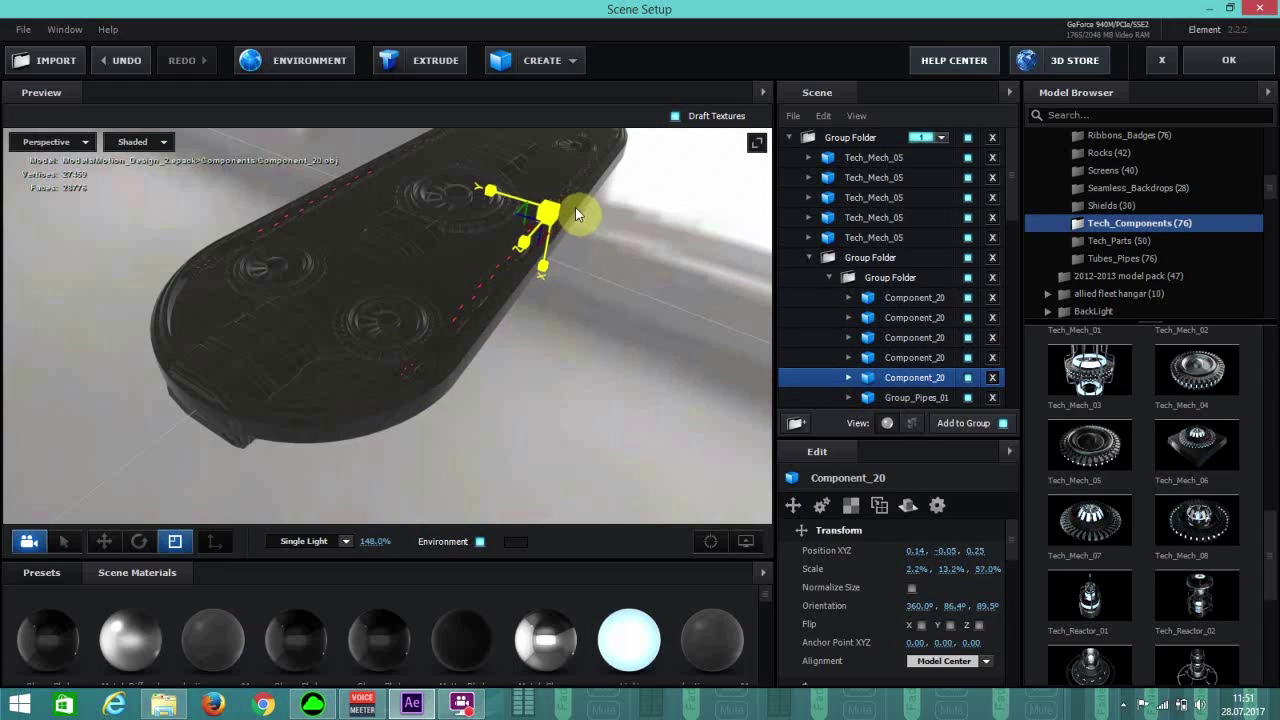
drag(577, 213, 323, 191)
Shift the fourth and fifth Component_20 strips together slightly along Z and accept the scene setup.
click(60, 542)
ctrl+click(870, 358)
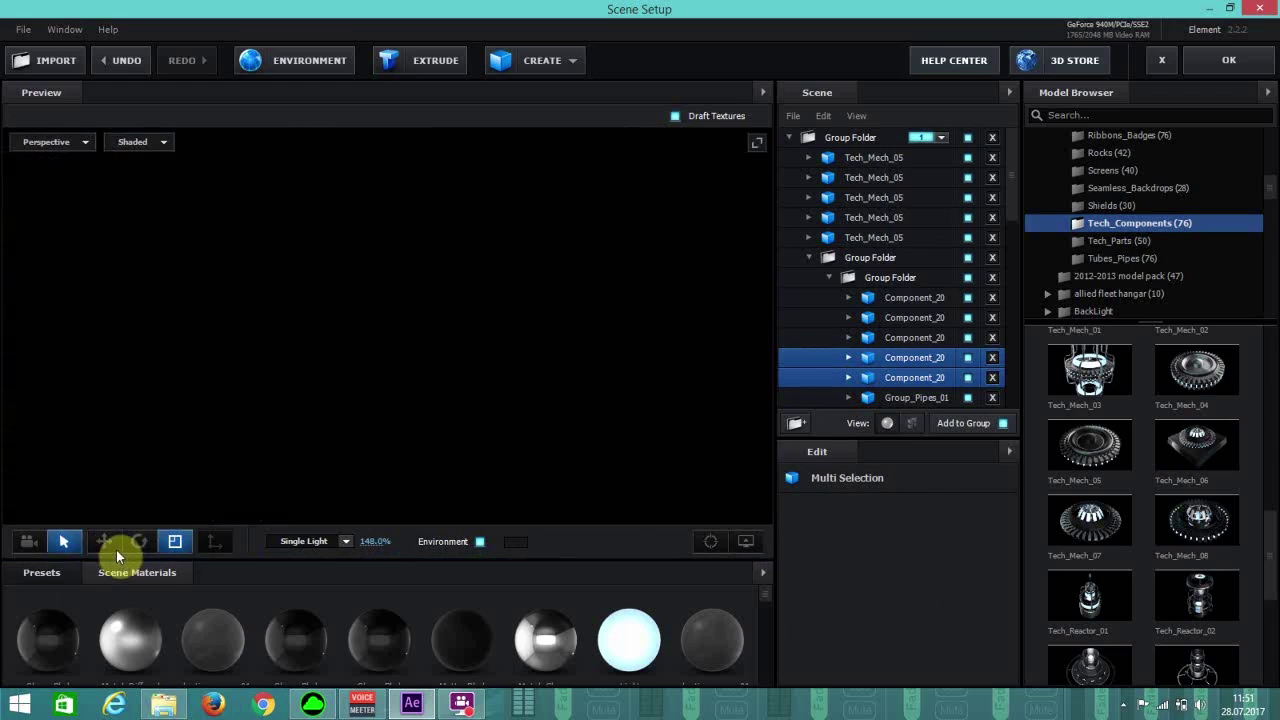
click(104, 541)
drag(584, 258, 584, 262)
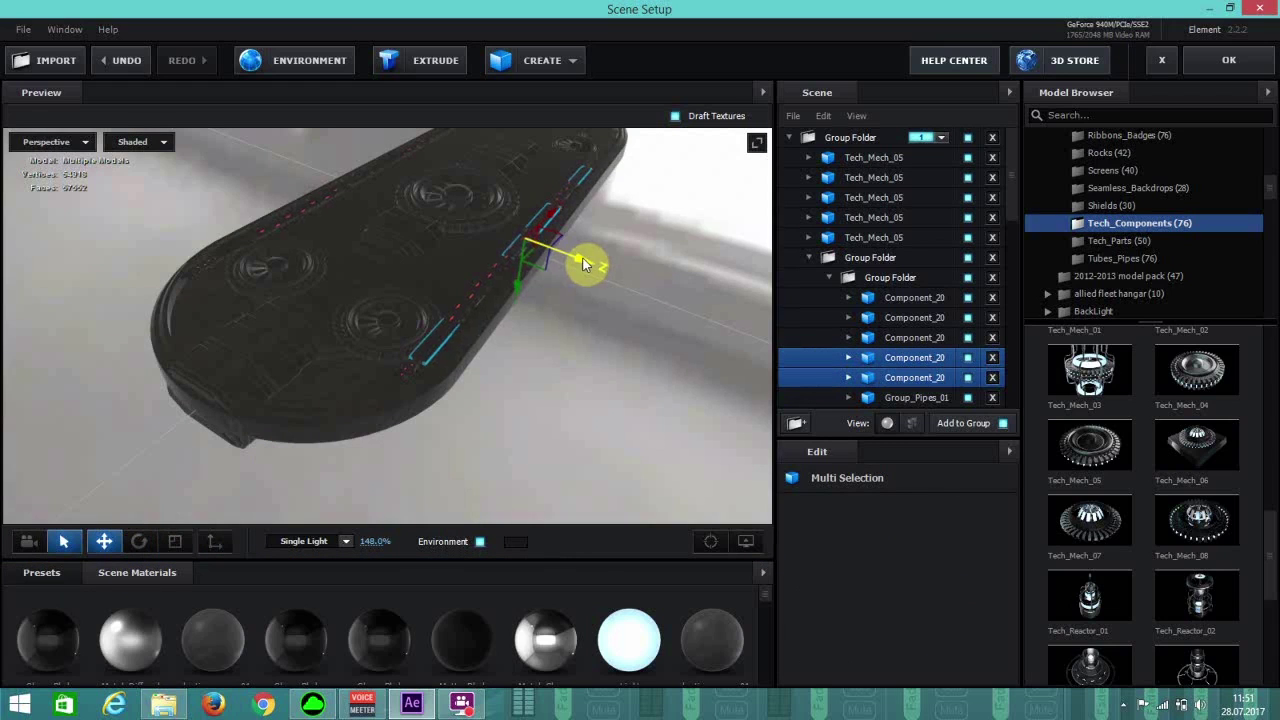
click(1229, 60)
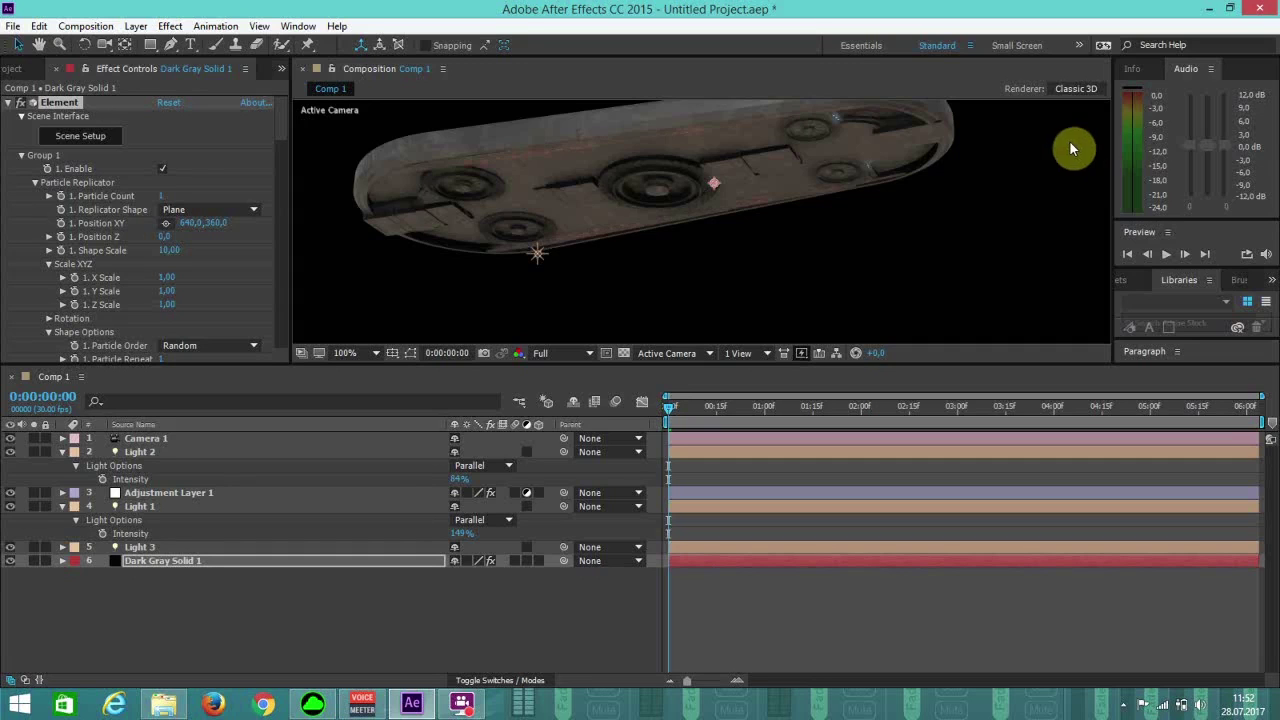
Orbit the camera around the hoverboard and enlarge the composition view by shrinking the timeline and effect controls areas.
click(104, 44)
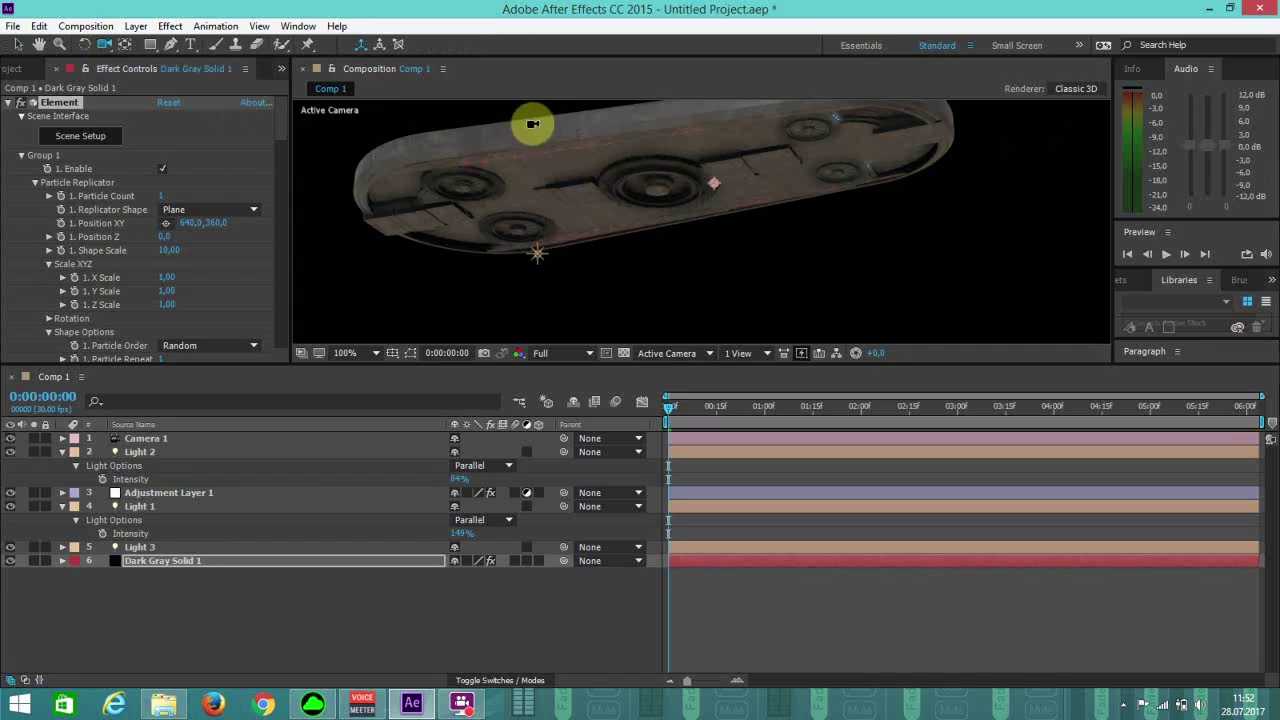
drag(675, 153, 609, 166)
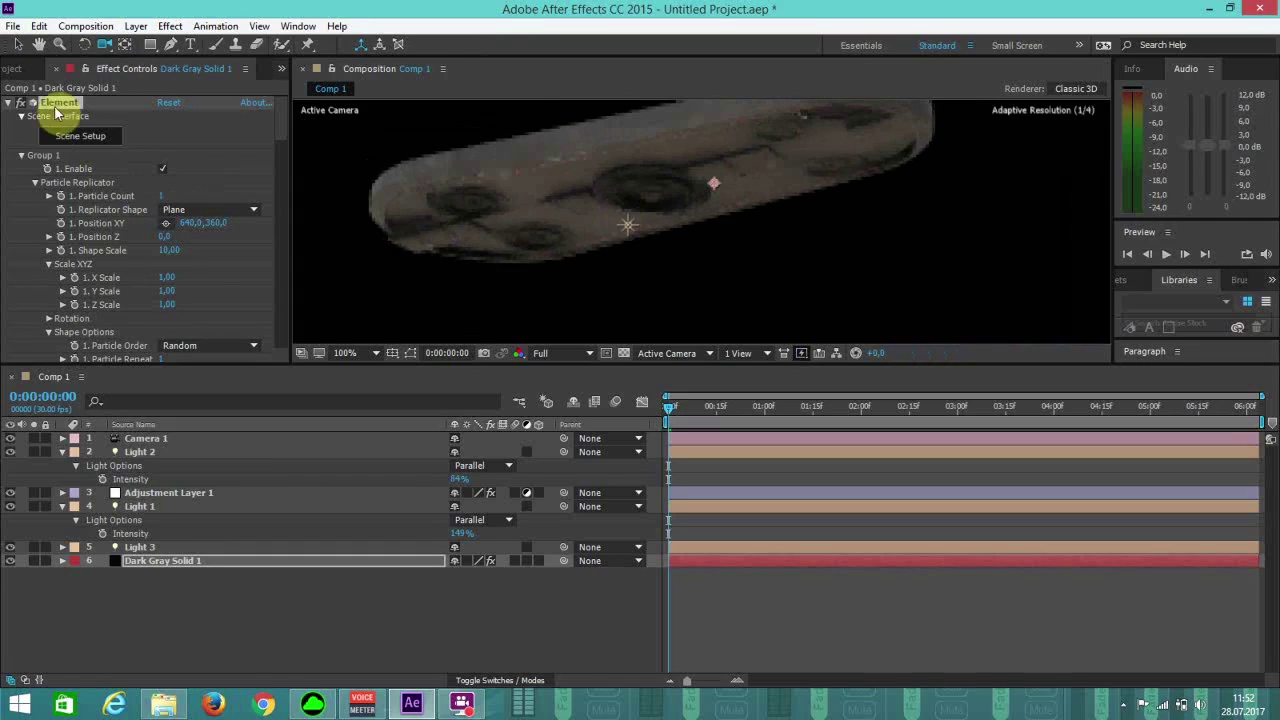
click(17, 44)
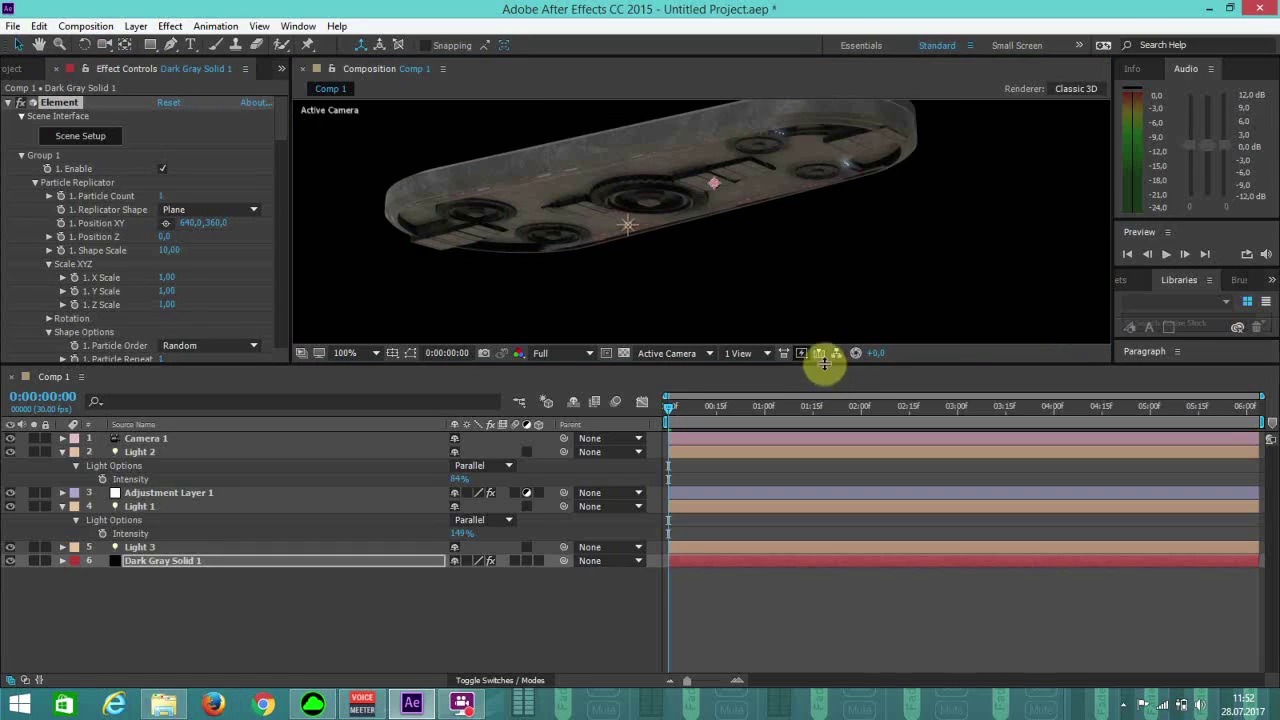
drag(822, 392, 862, 626)
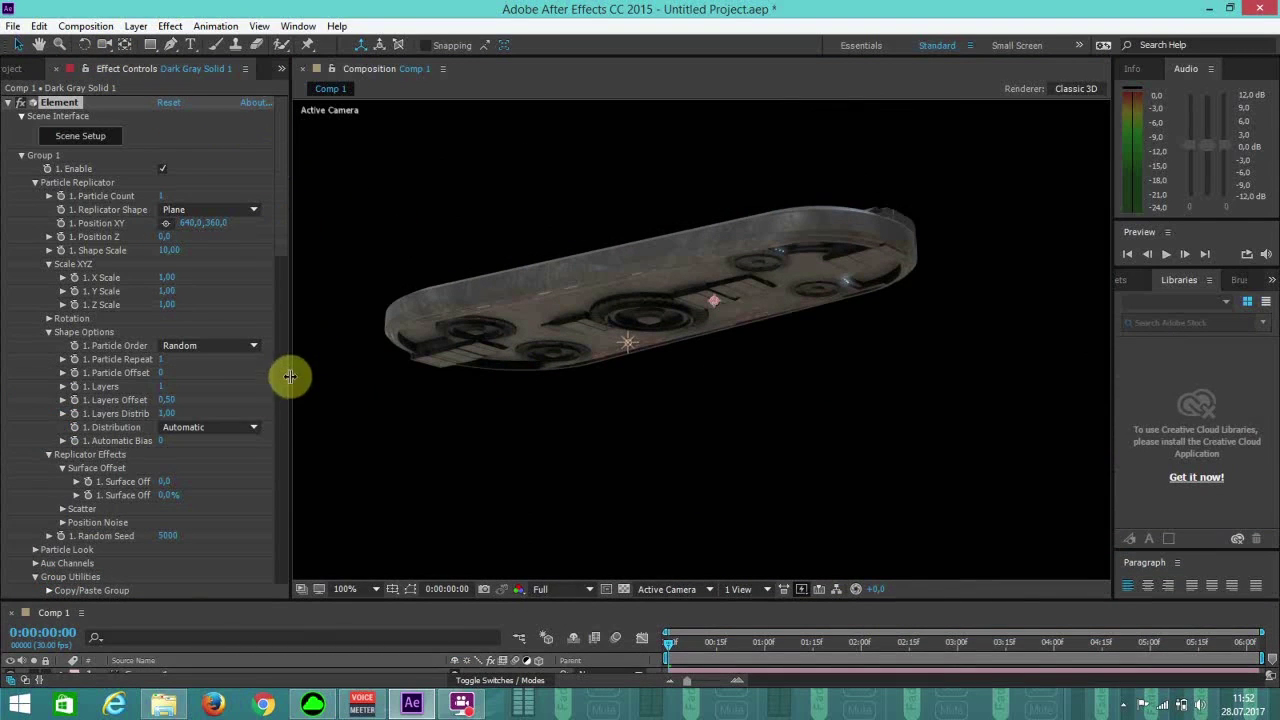
drag(291, 375, 7, 414)
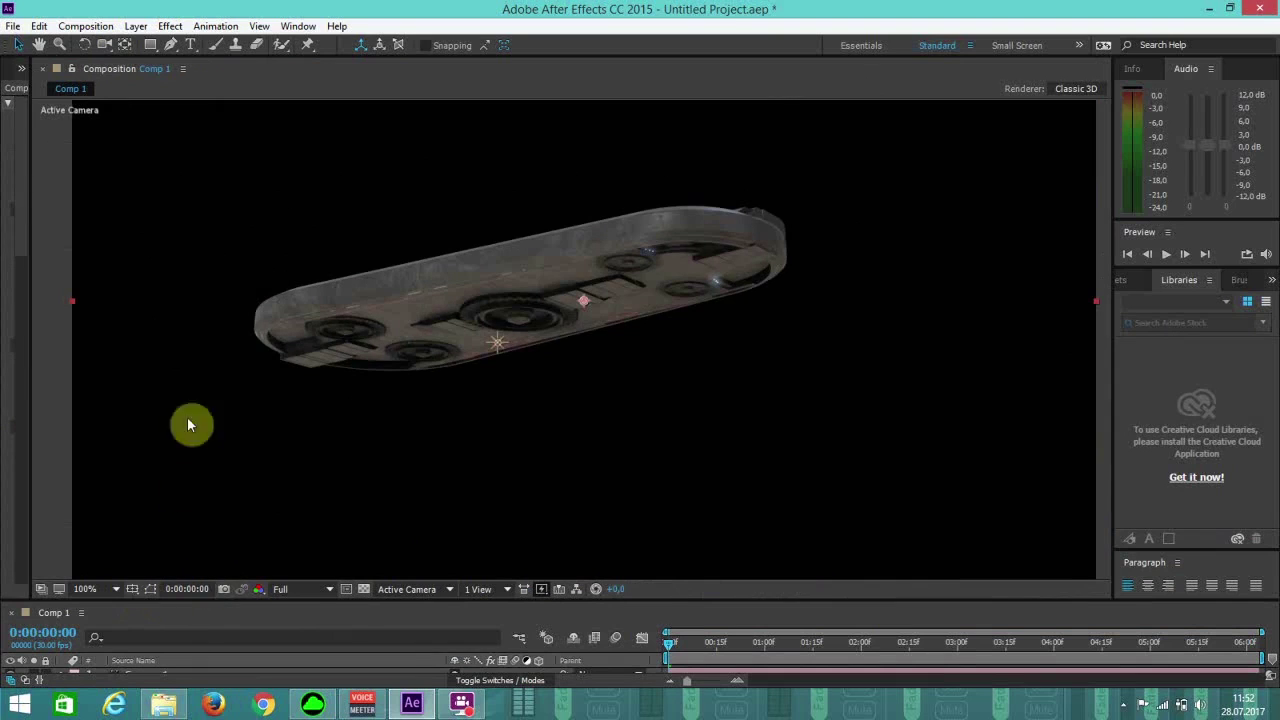
Orbit the camera around the hoverboard to examine its underside, fans and glowing red strips from several angles.
click(105, 45)
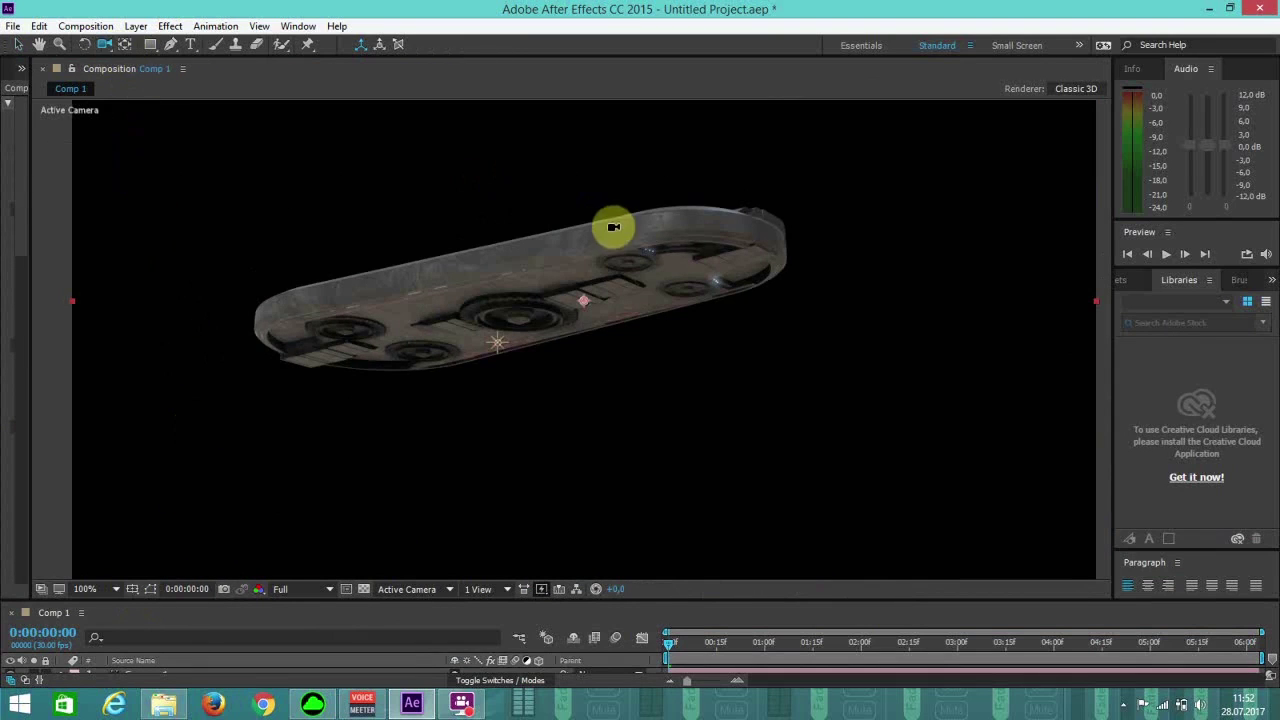
drag(626, 231, 594, 263)
mouse_move(599, 213)
mouse_down()
mouse_move(600, 197)
mouse_move(591, 214)
mouse_move(615, 218)
mouse_up()
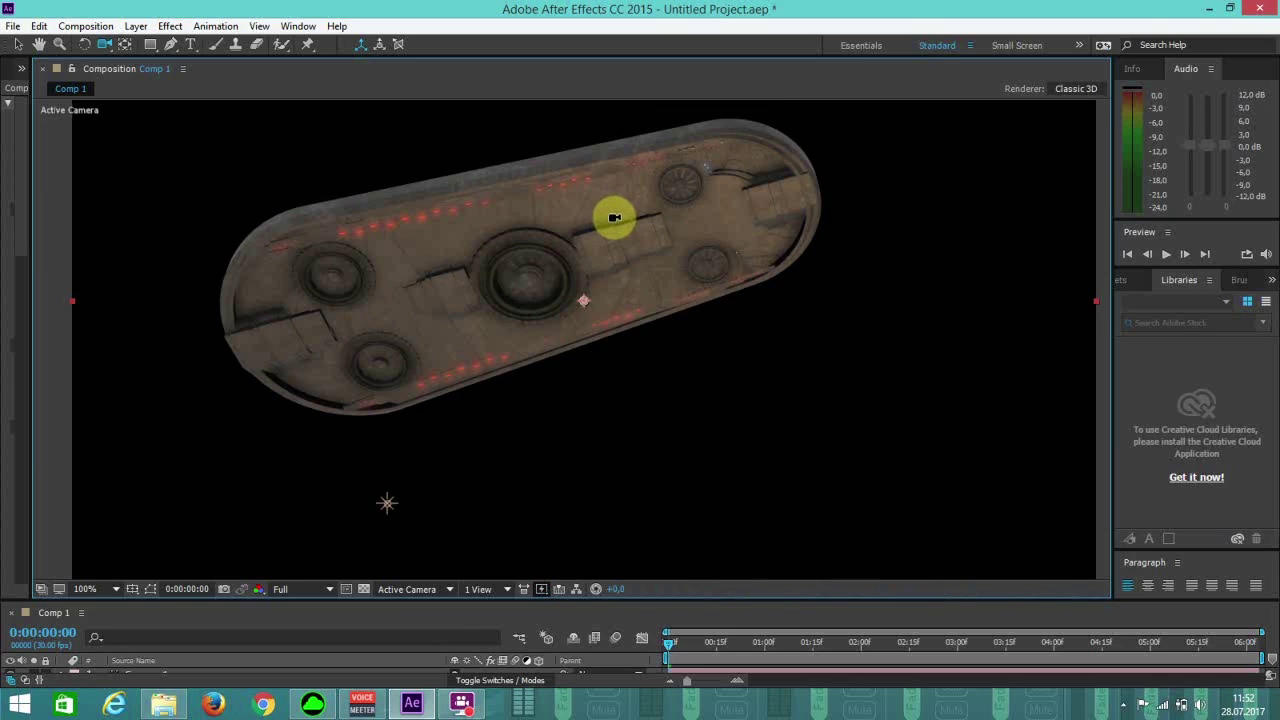
drag(631, 209, 637, 212)
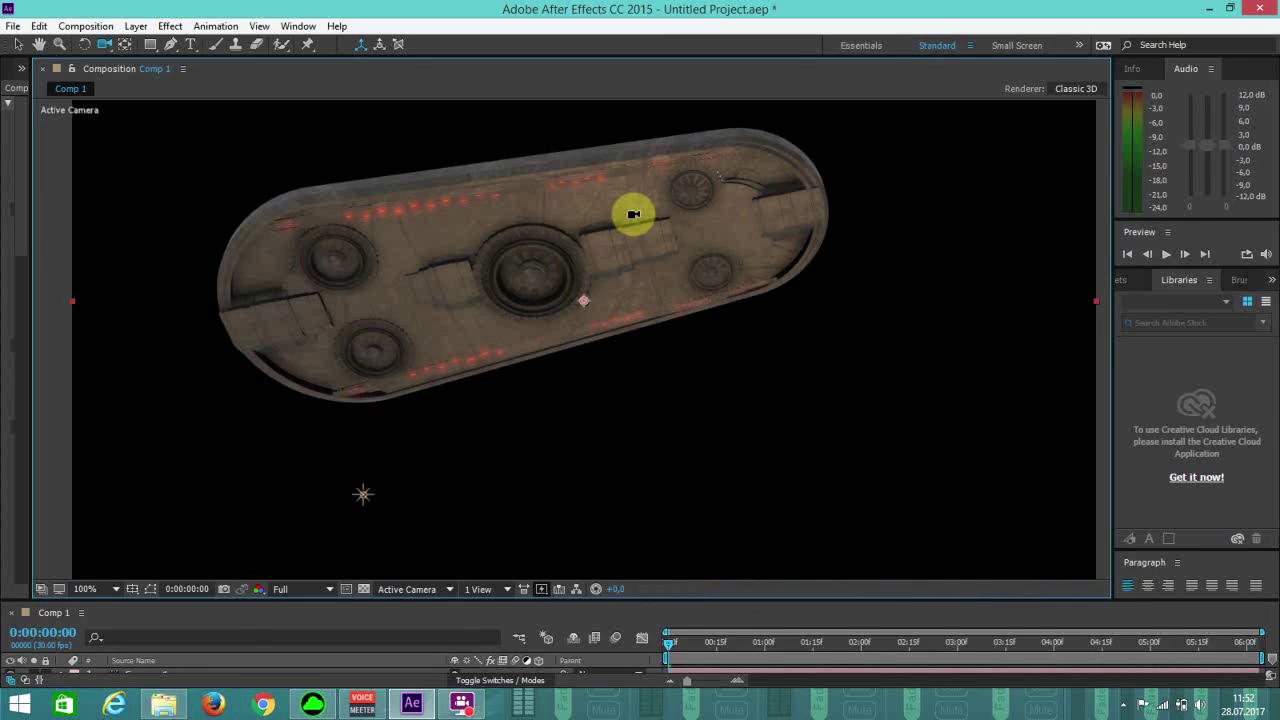
drag(639, 212, 513, 300)
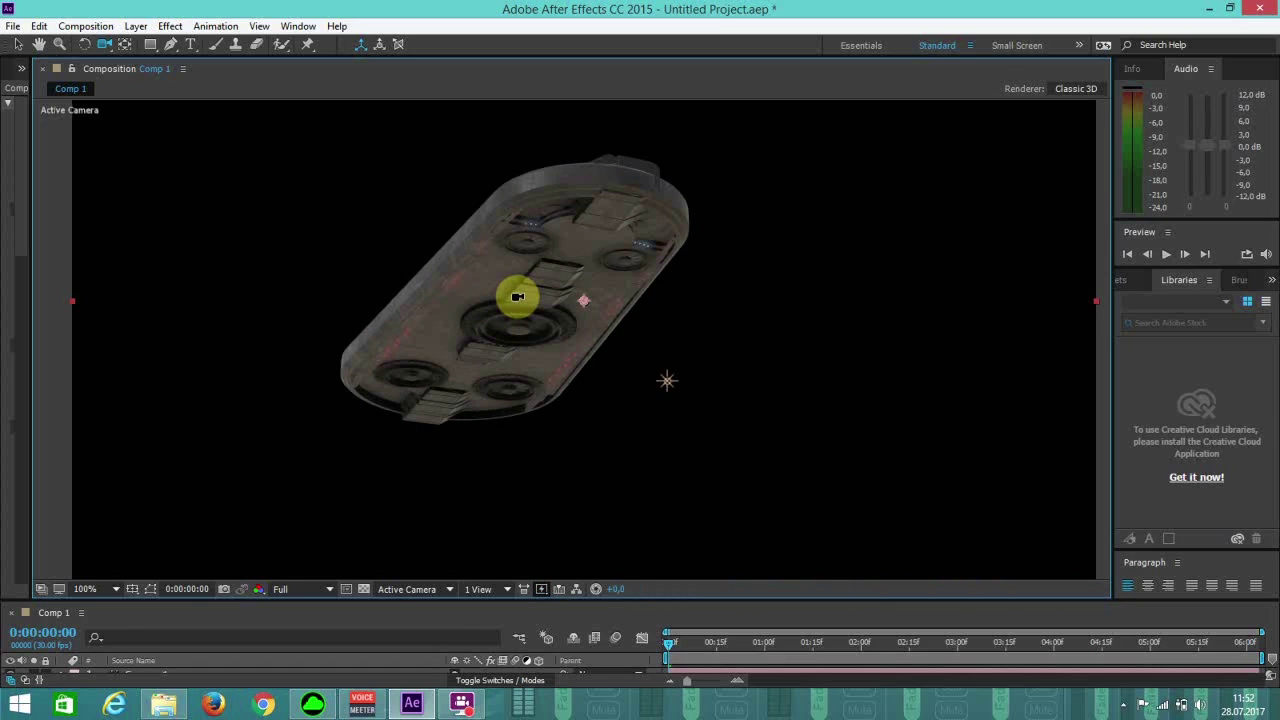
drag(518, 296, 563, 190)
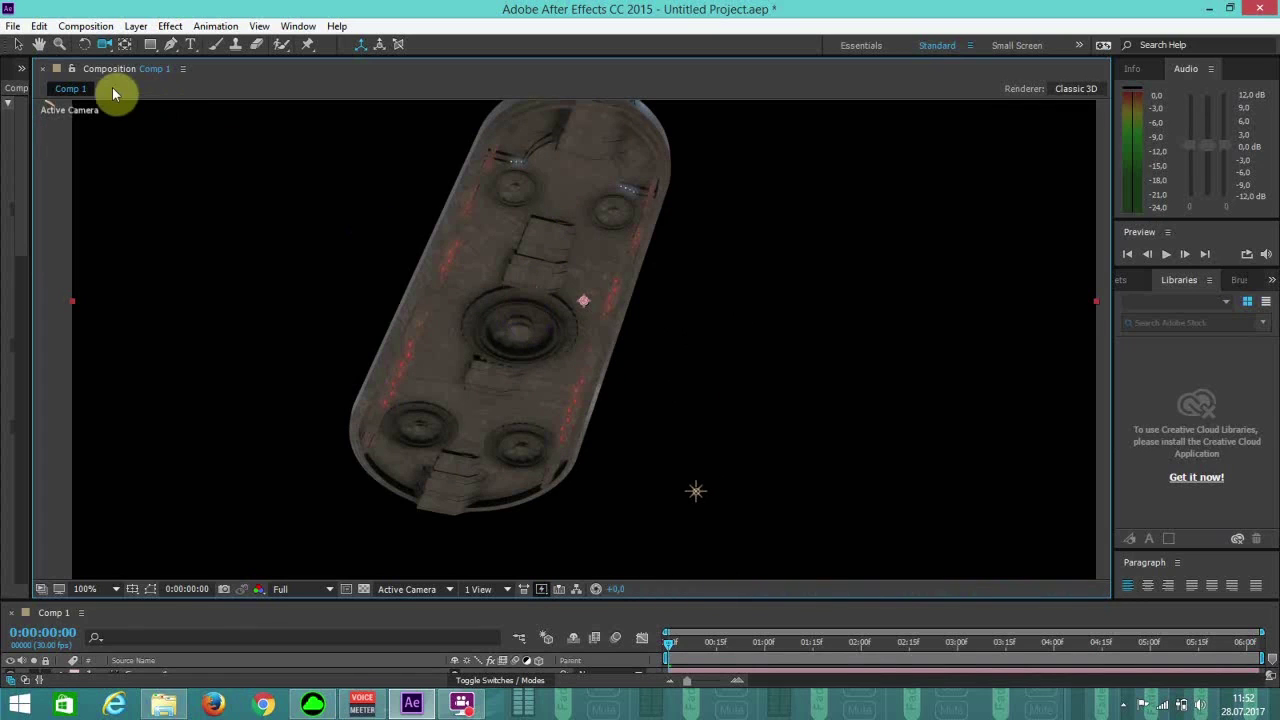
Reopen the Element scene setup of Dark Gray Solid 1 and select the top-level Group Folder.
click(16, 44)
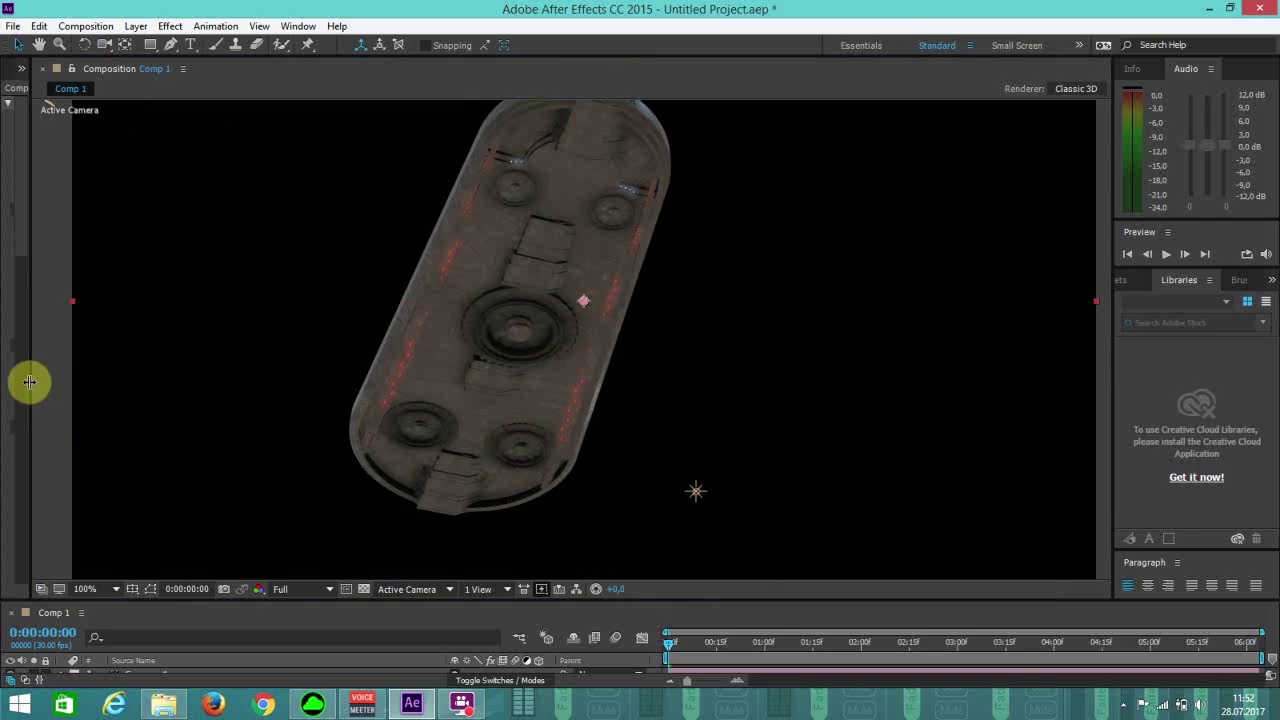
drag(26, 377, 286, 343)
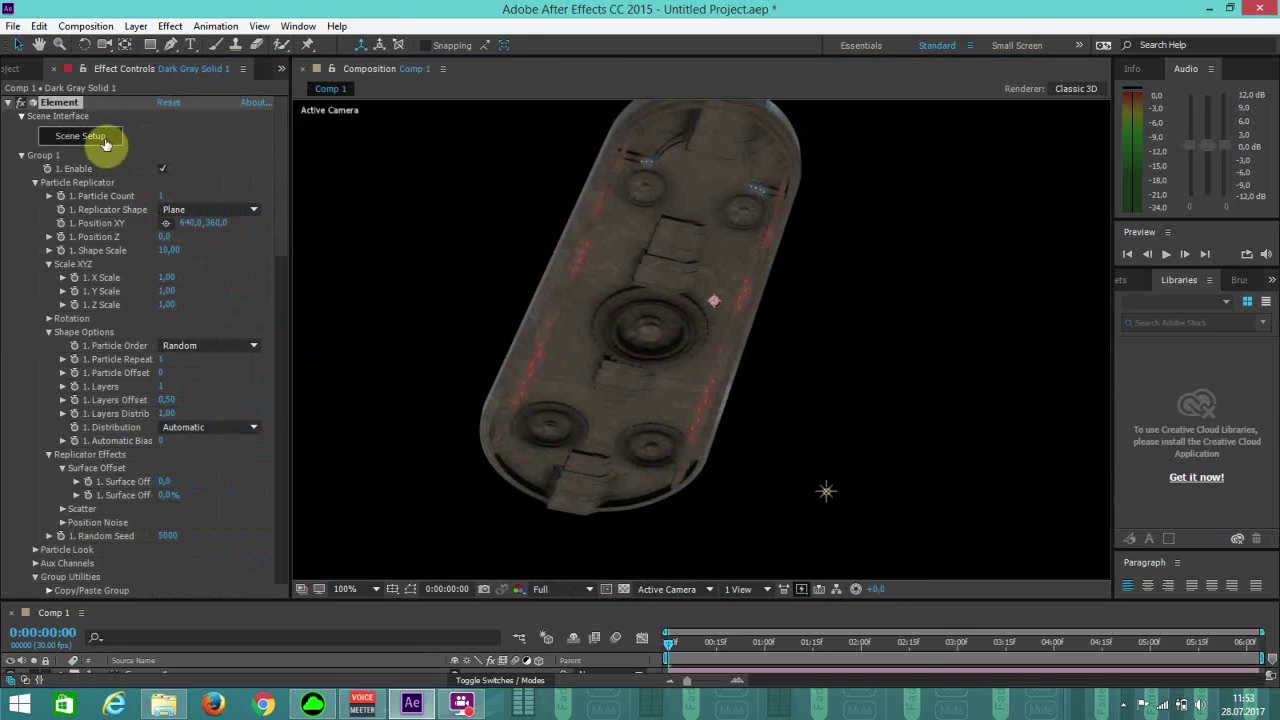
click(80, 136)
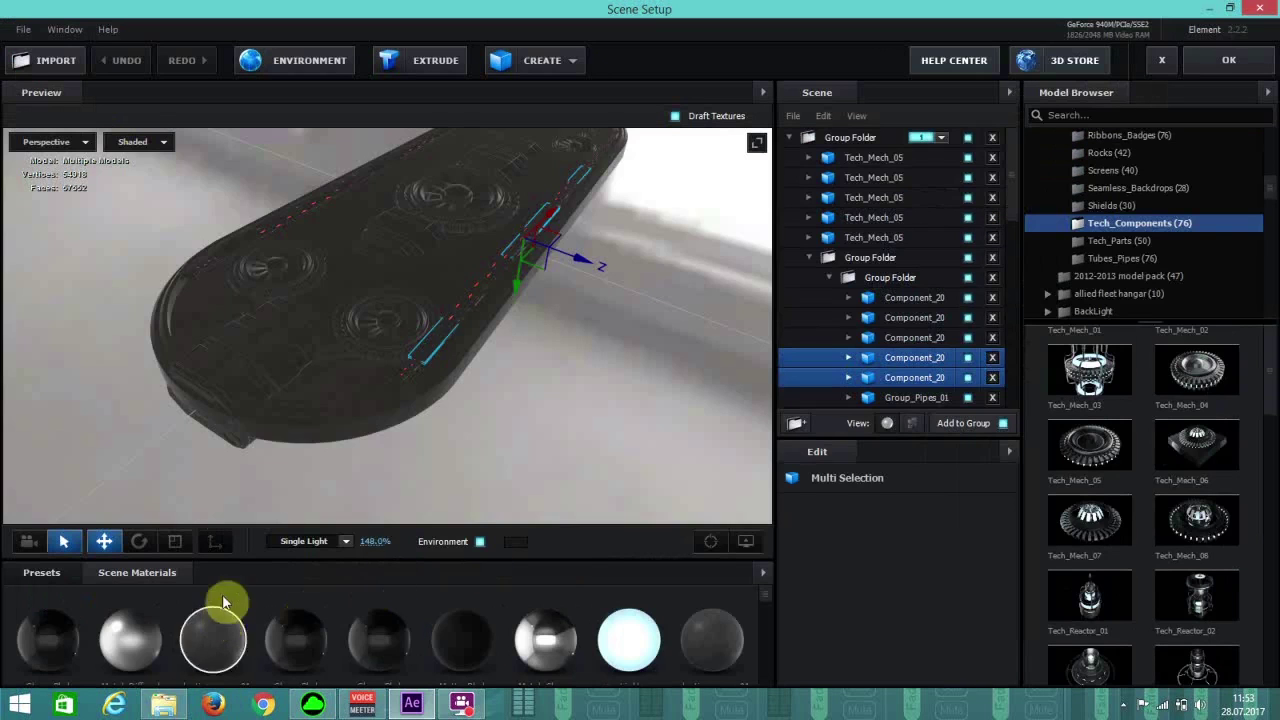
drag(388, 426, 620, 284)
key(ctrl+z)
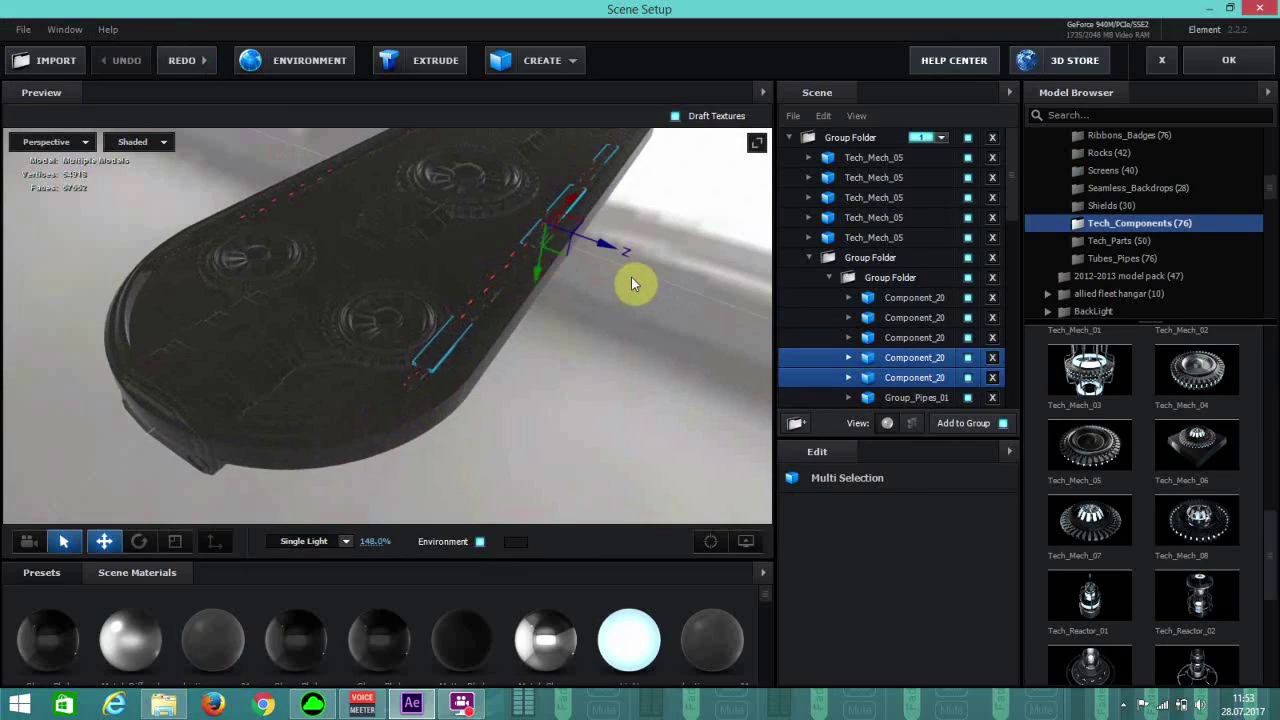
click(632, 284)
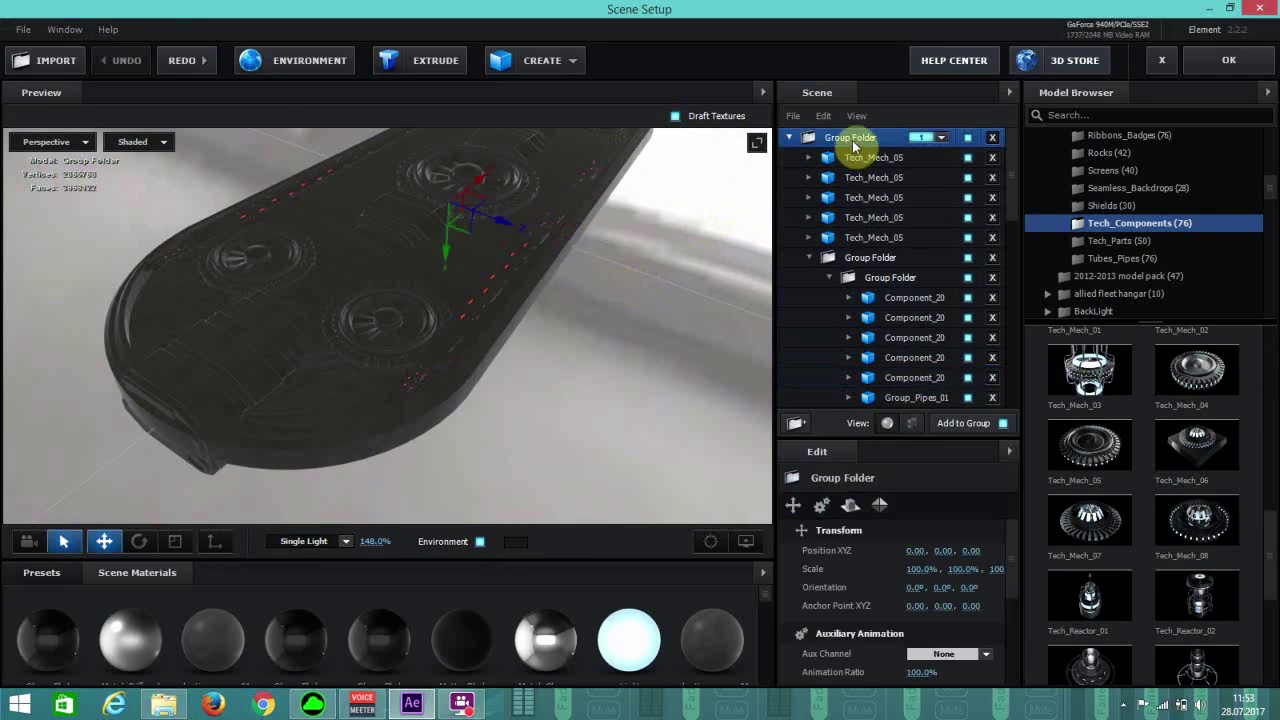
Assign the third scene material to the large central gear on the hoverboard's underside and accept the scene setup.
scroll(626, 423, down, 3)
scroll(551, 377, up, 2)
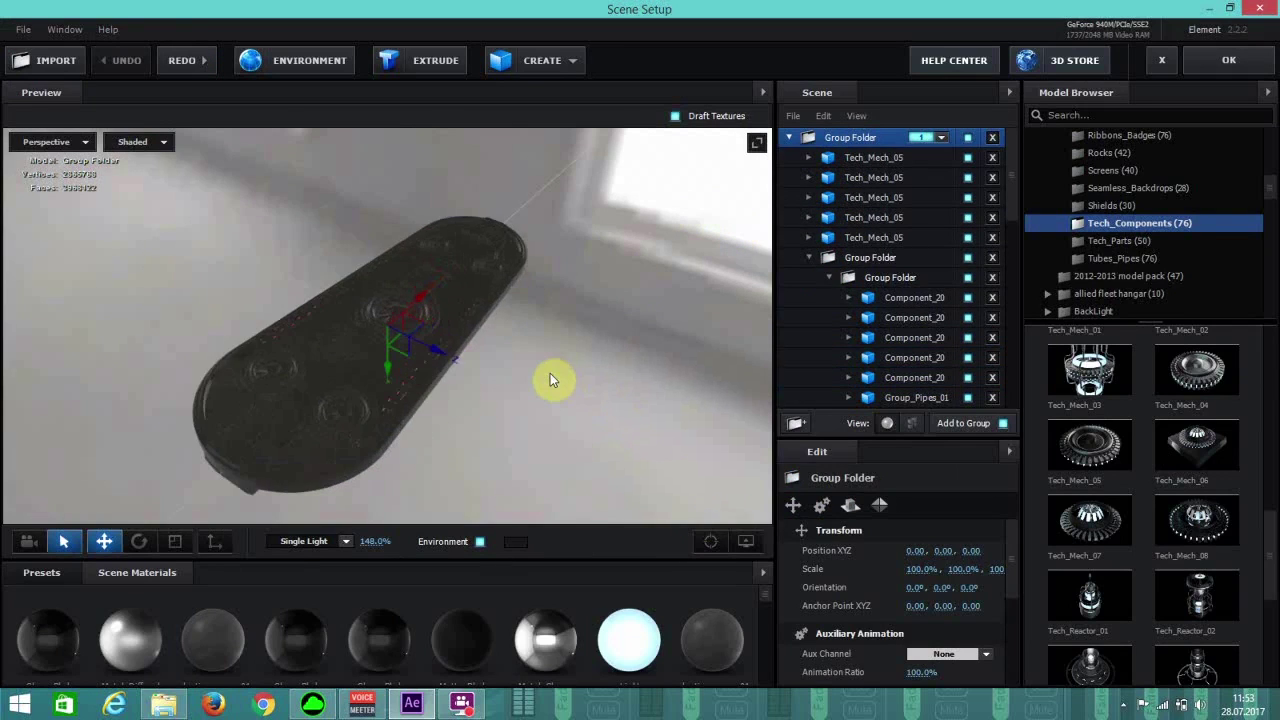
scroll(550, 378, up, 3)
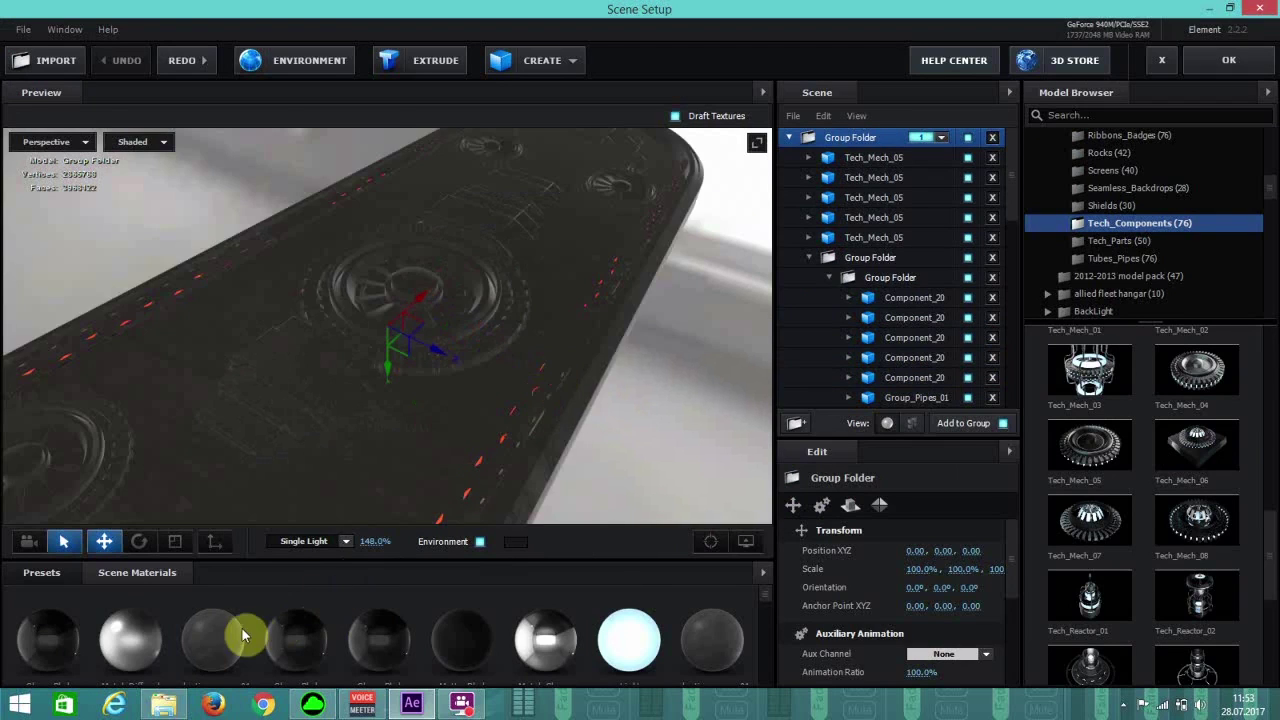
scroll(460, 320, up, 2)
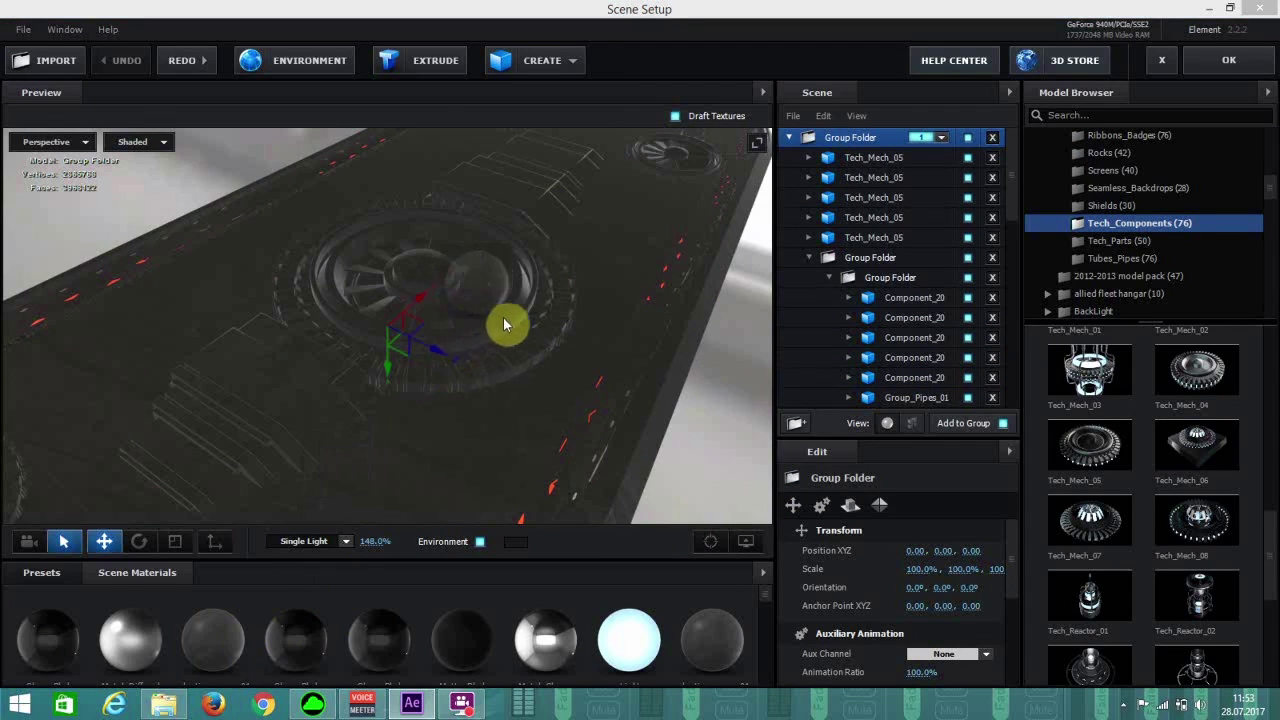
scroll(497, 372, up, 3)
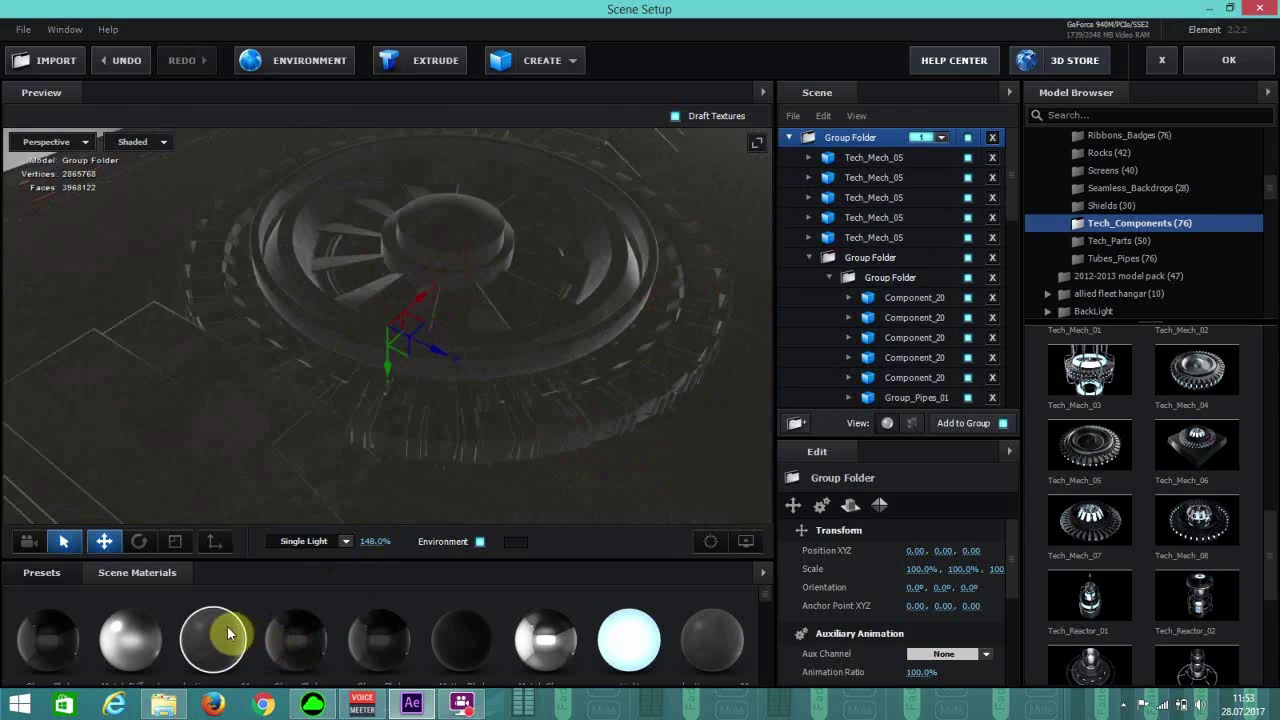
drag(227, 626, 527, 321)
drag(294, 363, 316, 375)
scroll(315, 372, down, 5)
Select Light 2 and shift it together with its point of interest so the target sits above the hoverboard's far end.
drag(227, 475, 201, 618)
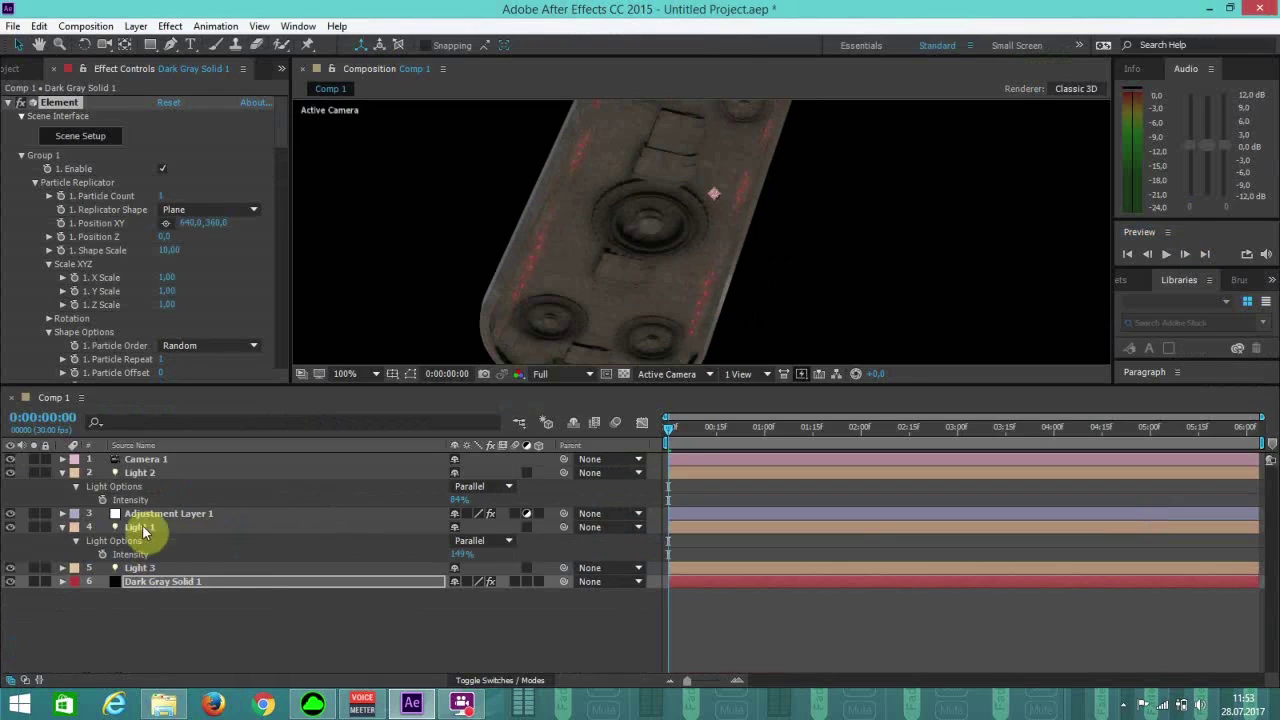
click(141, 527)
click(165, 473)
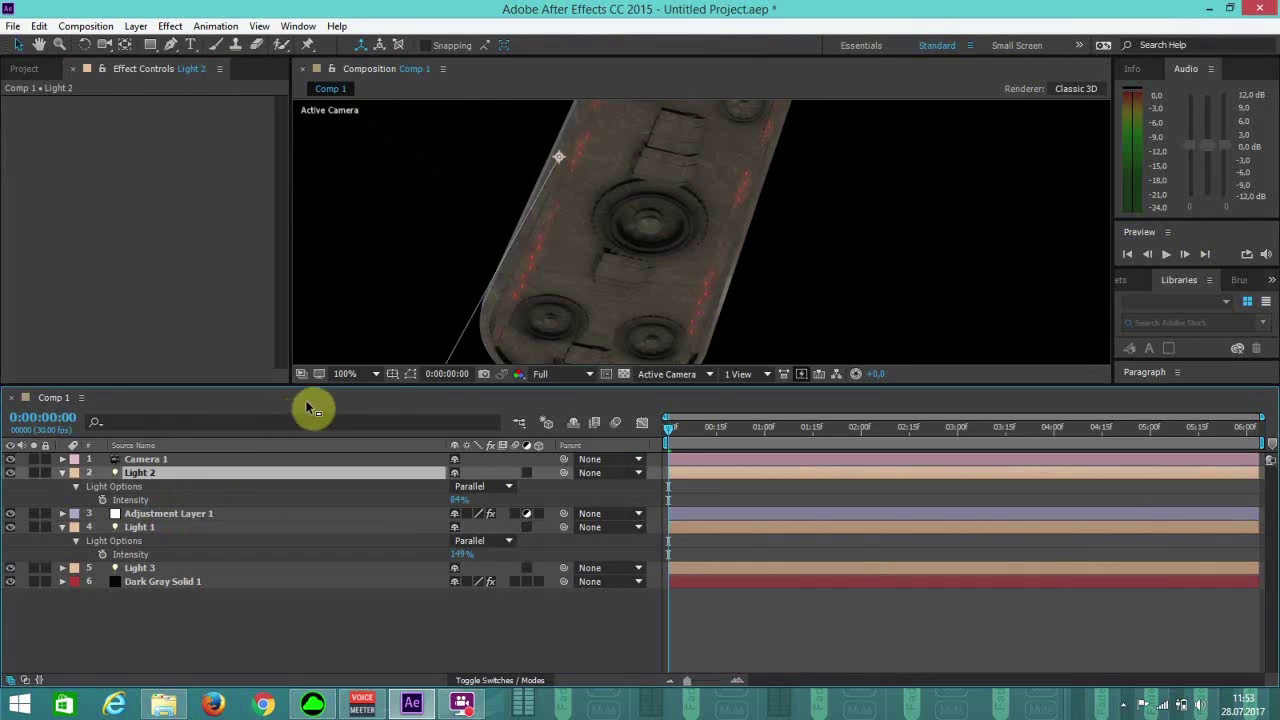
drag(381, 384, 420, 662)
scroll(550, 295, down, 6)
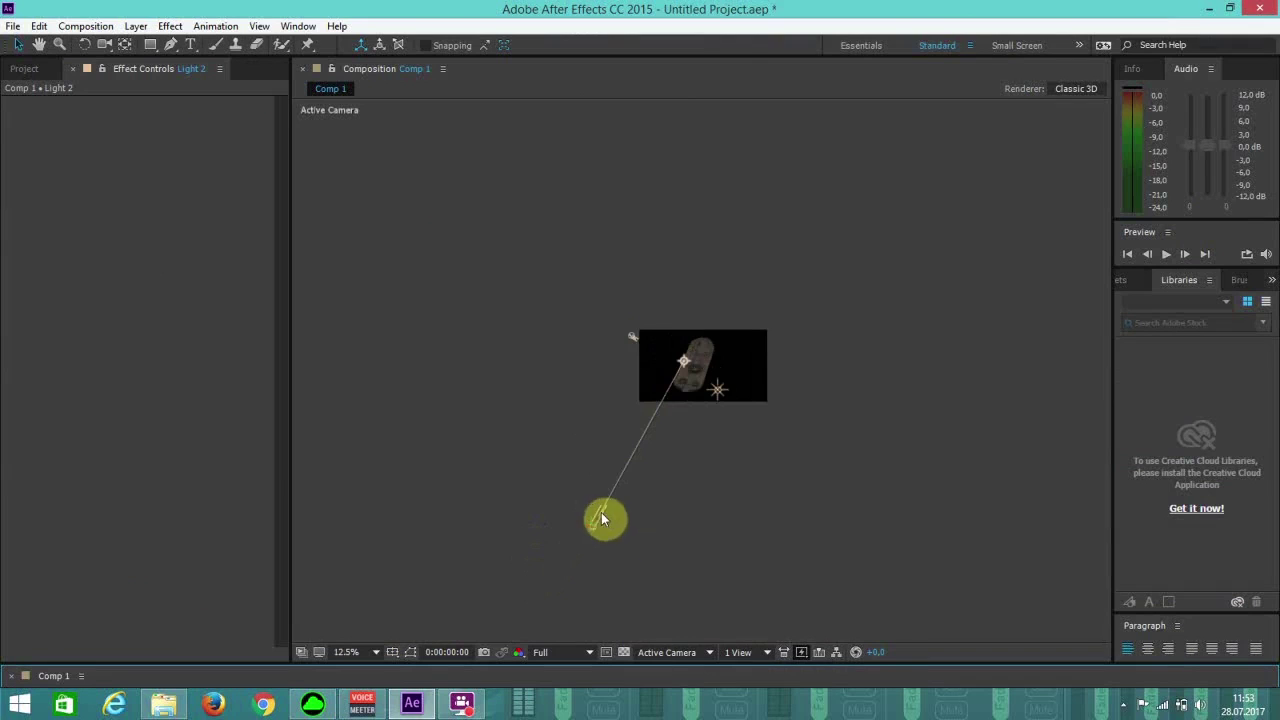
mouse_move(617, 506)
mouse_down()
mouse_move(656, 430)
mouse_move(606, 506)
mouse_up()
scroll(631, 490, up, 1)
scroll(698, 393, up, 1)
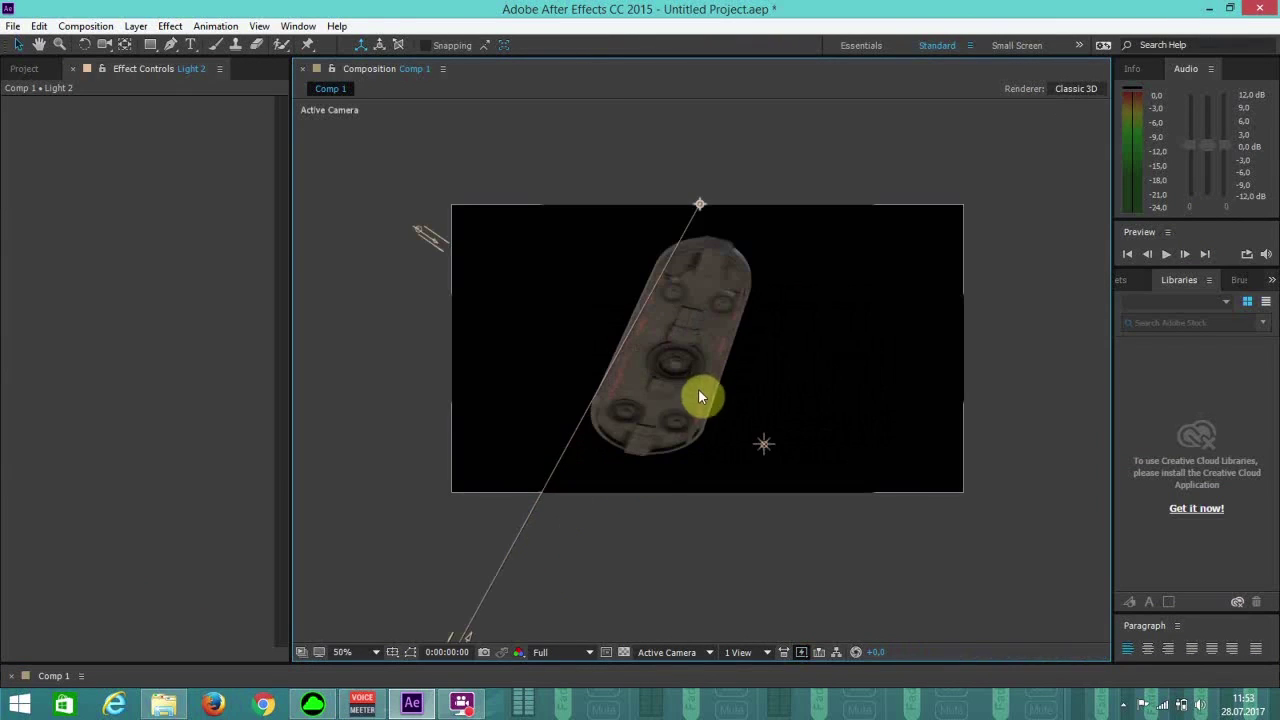
Move Light 2 close below the hoverboard's front end and aim its point of interest at the large central fan.
drag(698, 208, 535, 471)
middle_drag(577, 542, 585, 510)
drag(450, 640, 528, 500)
key(slash)
drag(512, 257, 615, 327)
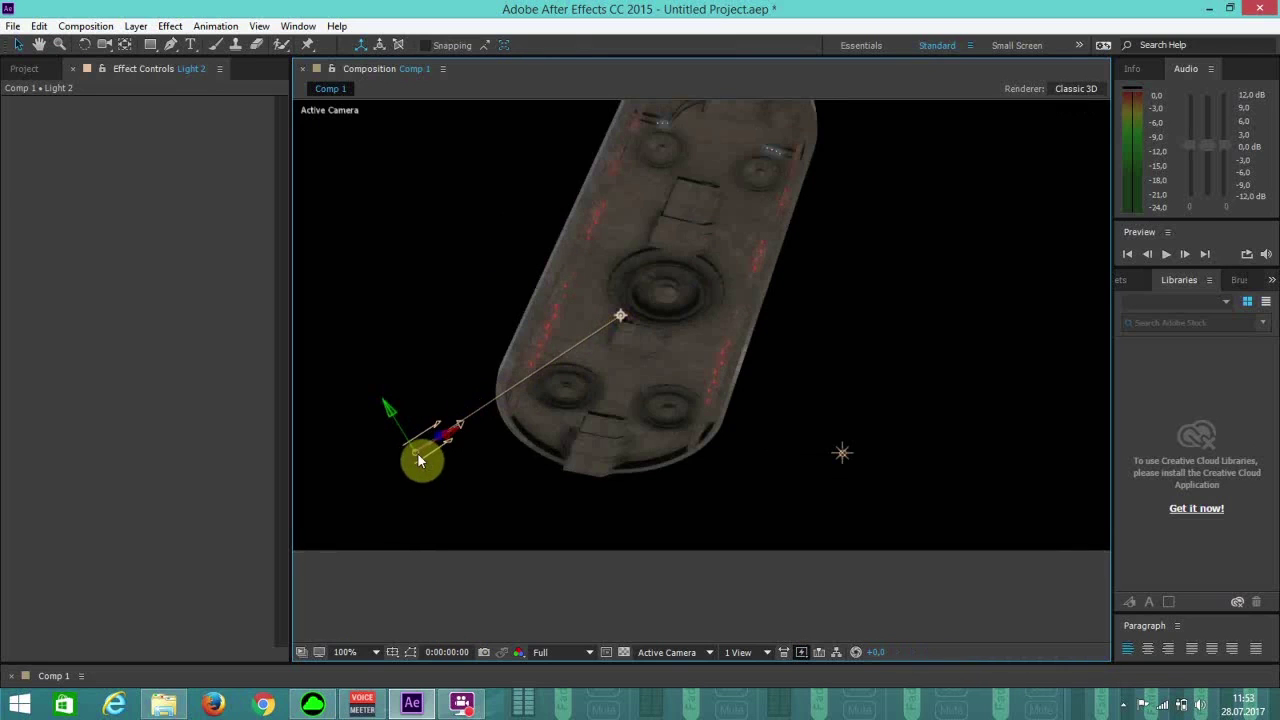
drag(418, 460, 597, 517)
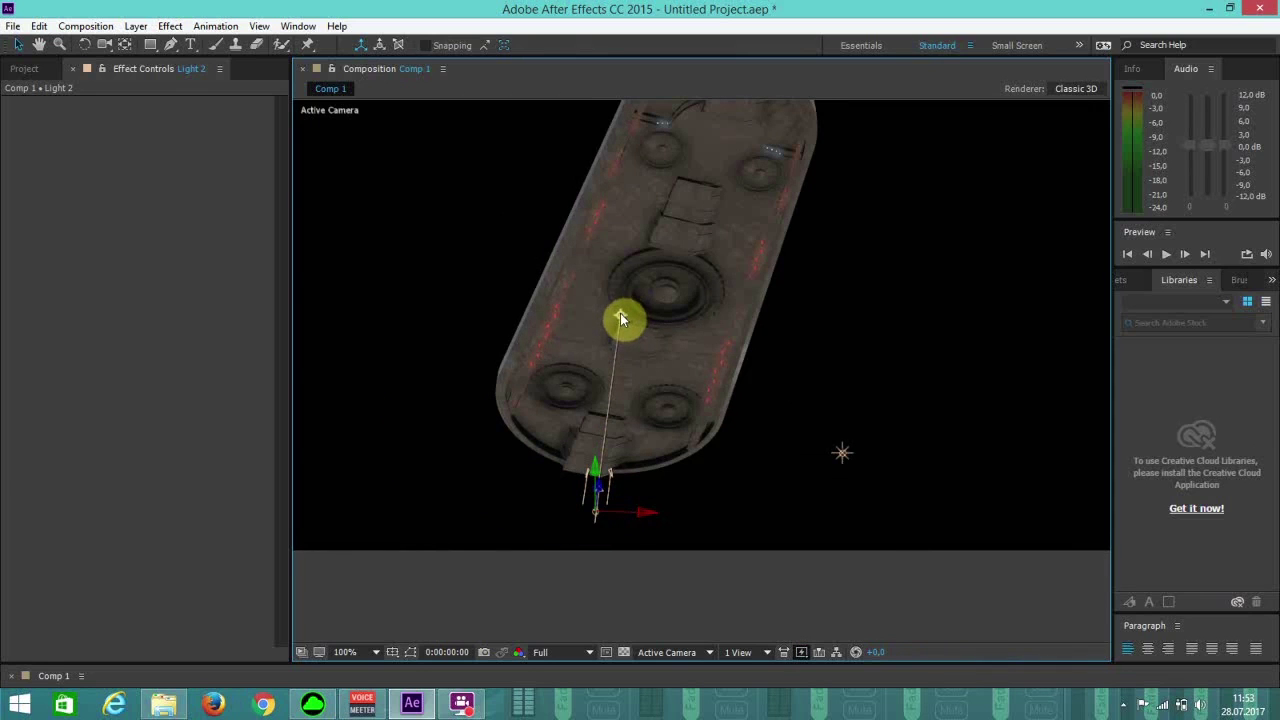
drag(620, 318, 651, 313)
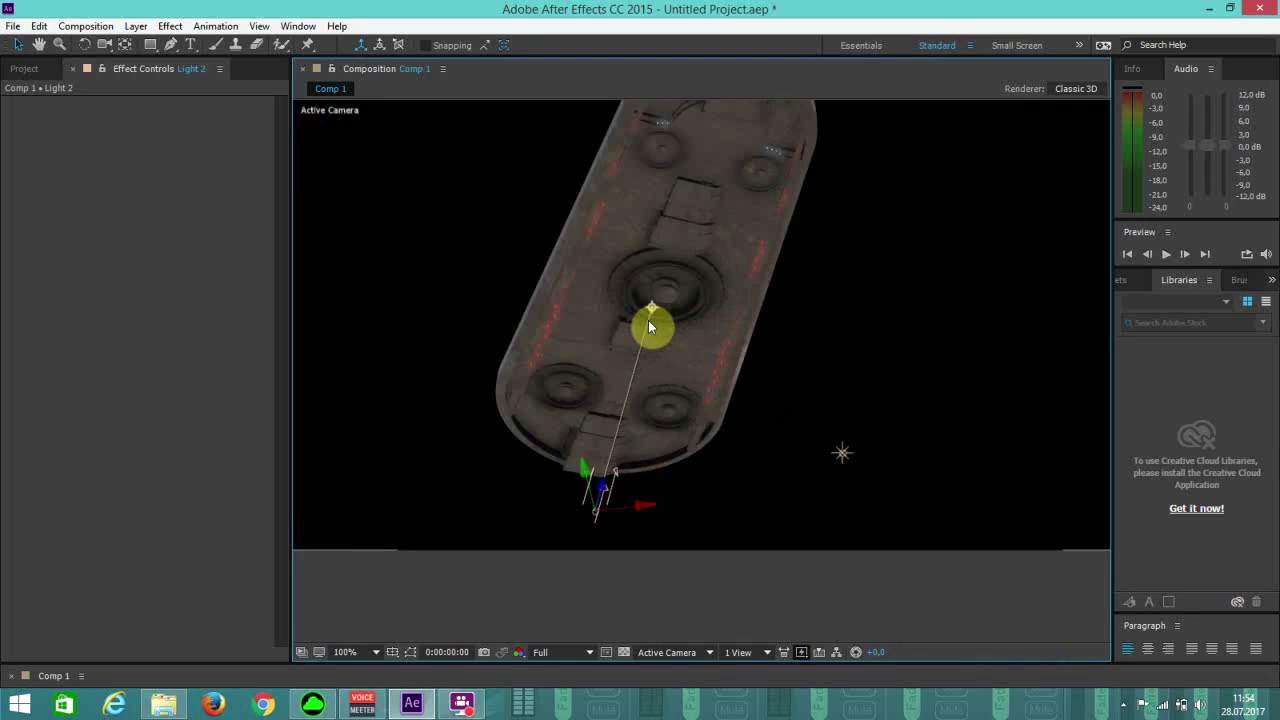
Set the composition magnification to Fit up to 100% and orbit the camera to review the hoverboard's lighting.
scroll(648, 320, down, 2)
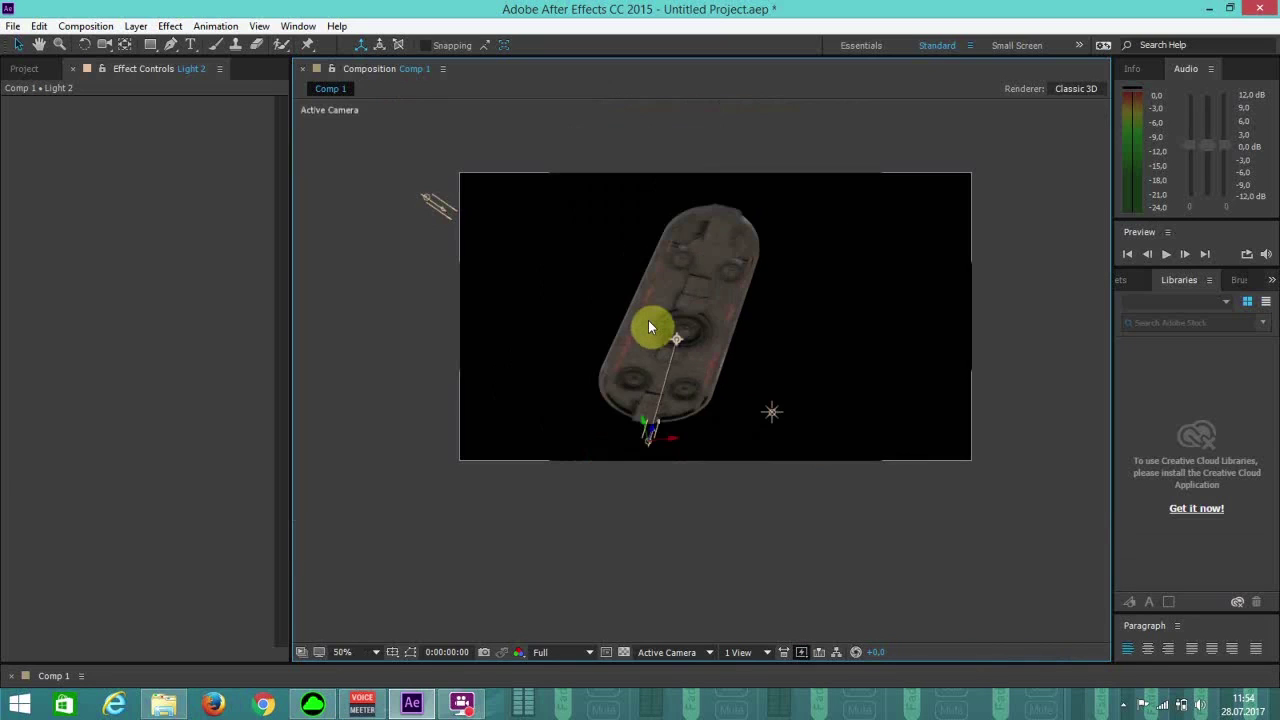
click(105, 45)
drag(606, 234, 410, 593)
click(363, 651)
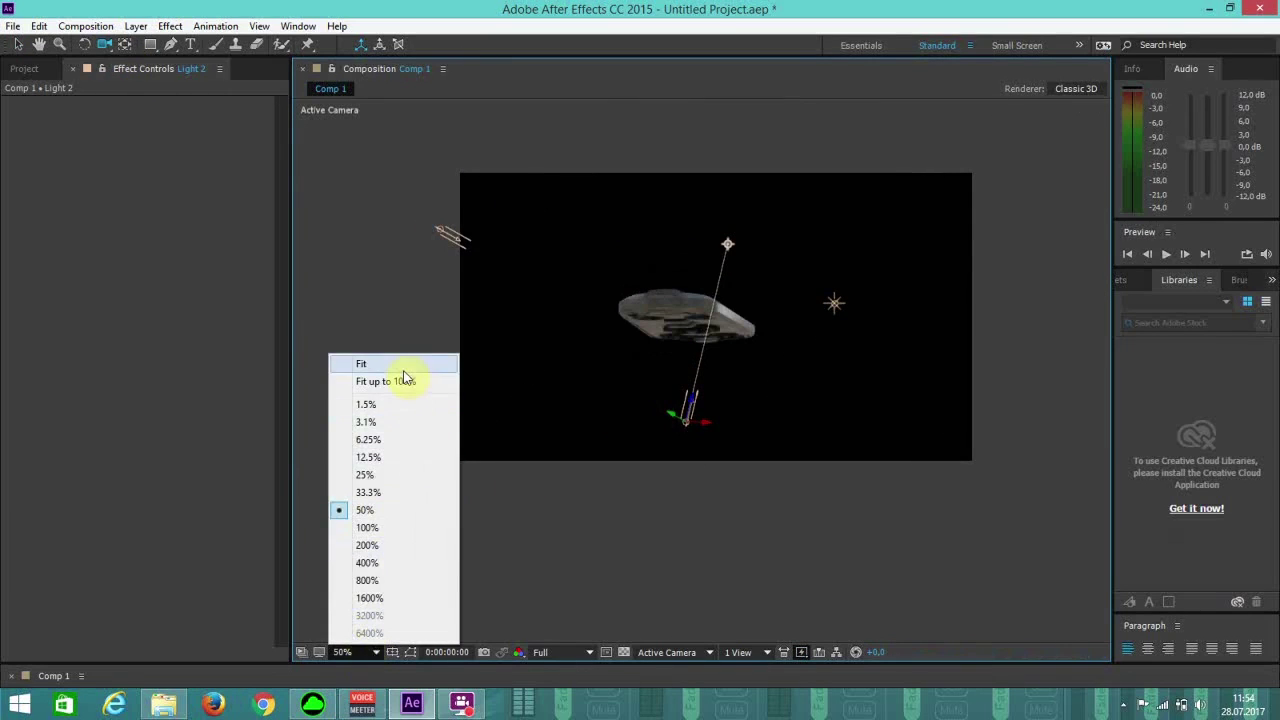
click(395, 384)
drag(617, 371, 664, 330)
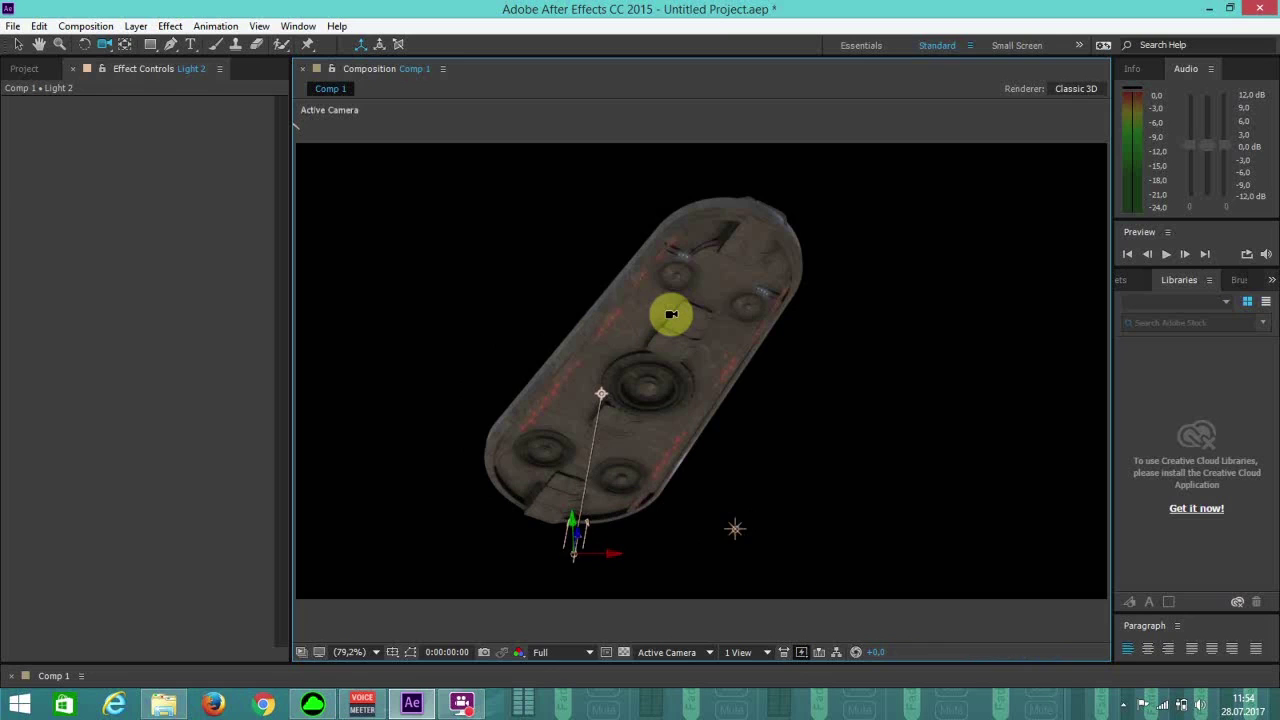
click(459, 703)
click(238, 148)
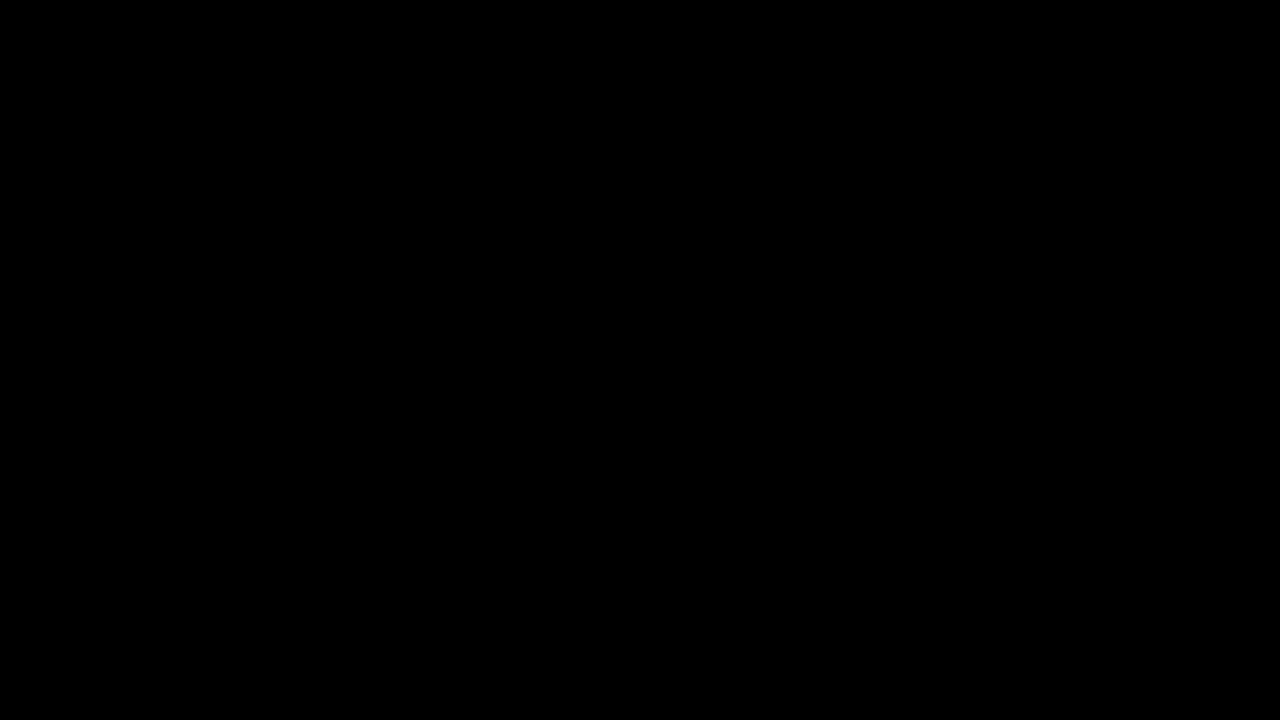